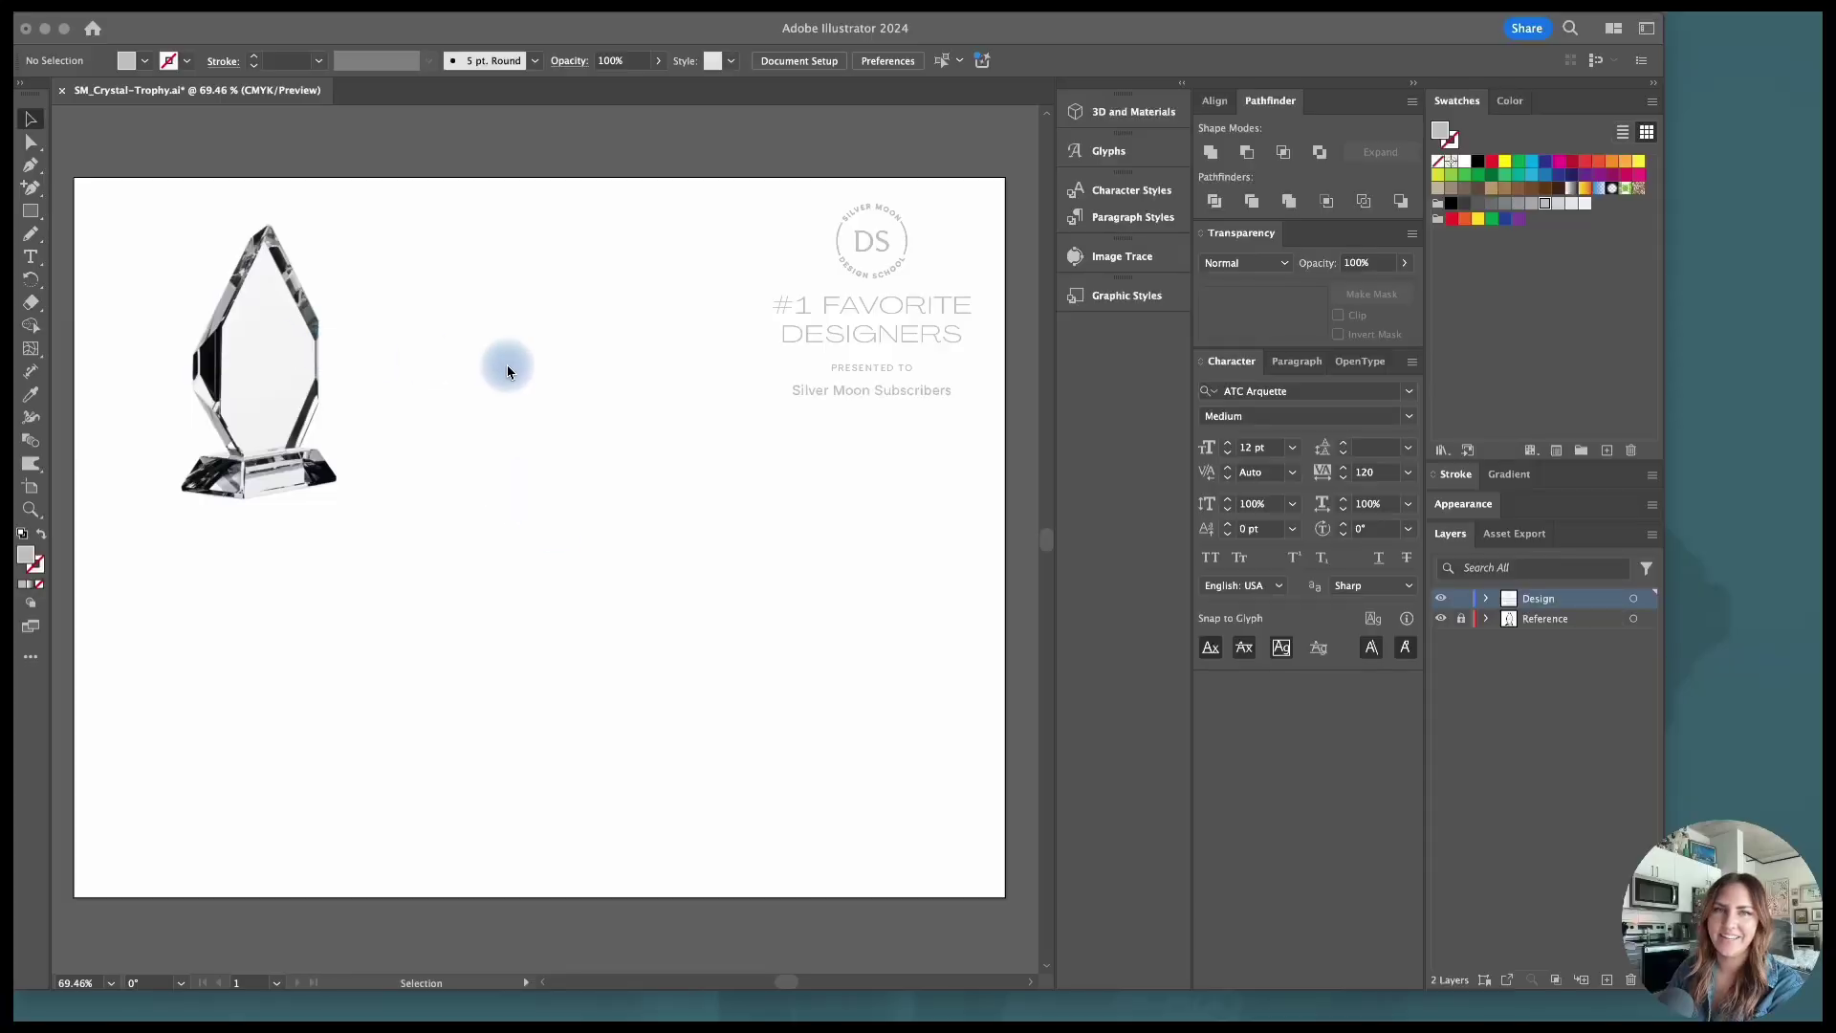
# Step: Trace the left half of the trophy from the photo as a closed Pen path
pyautogui.hscroll(1, 488, 412)
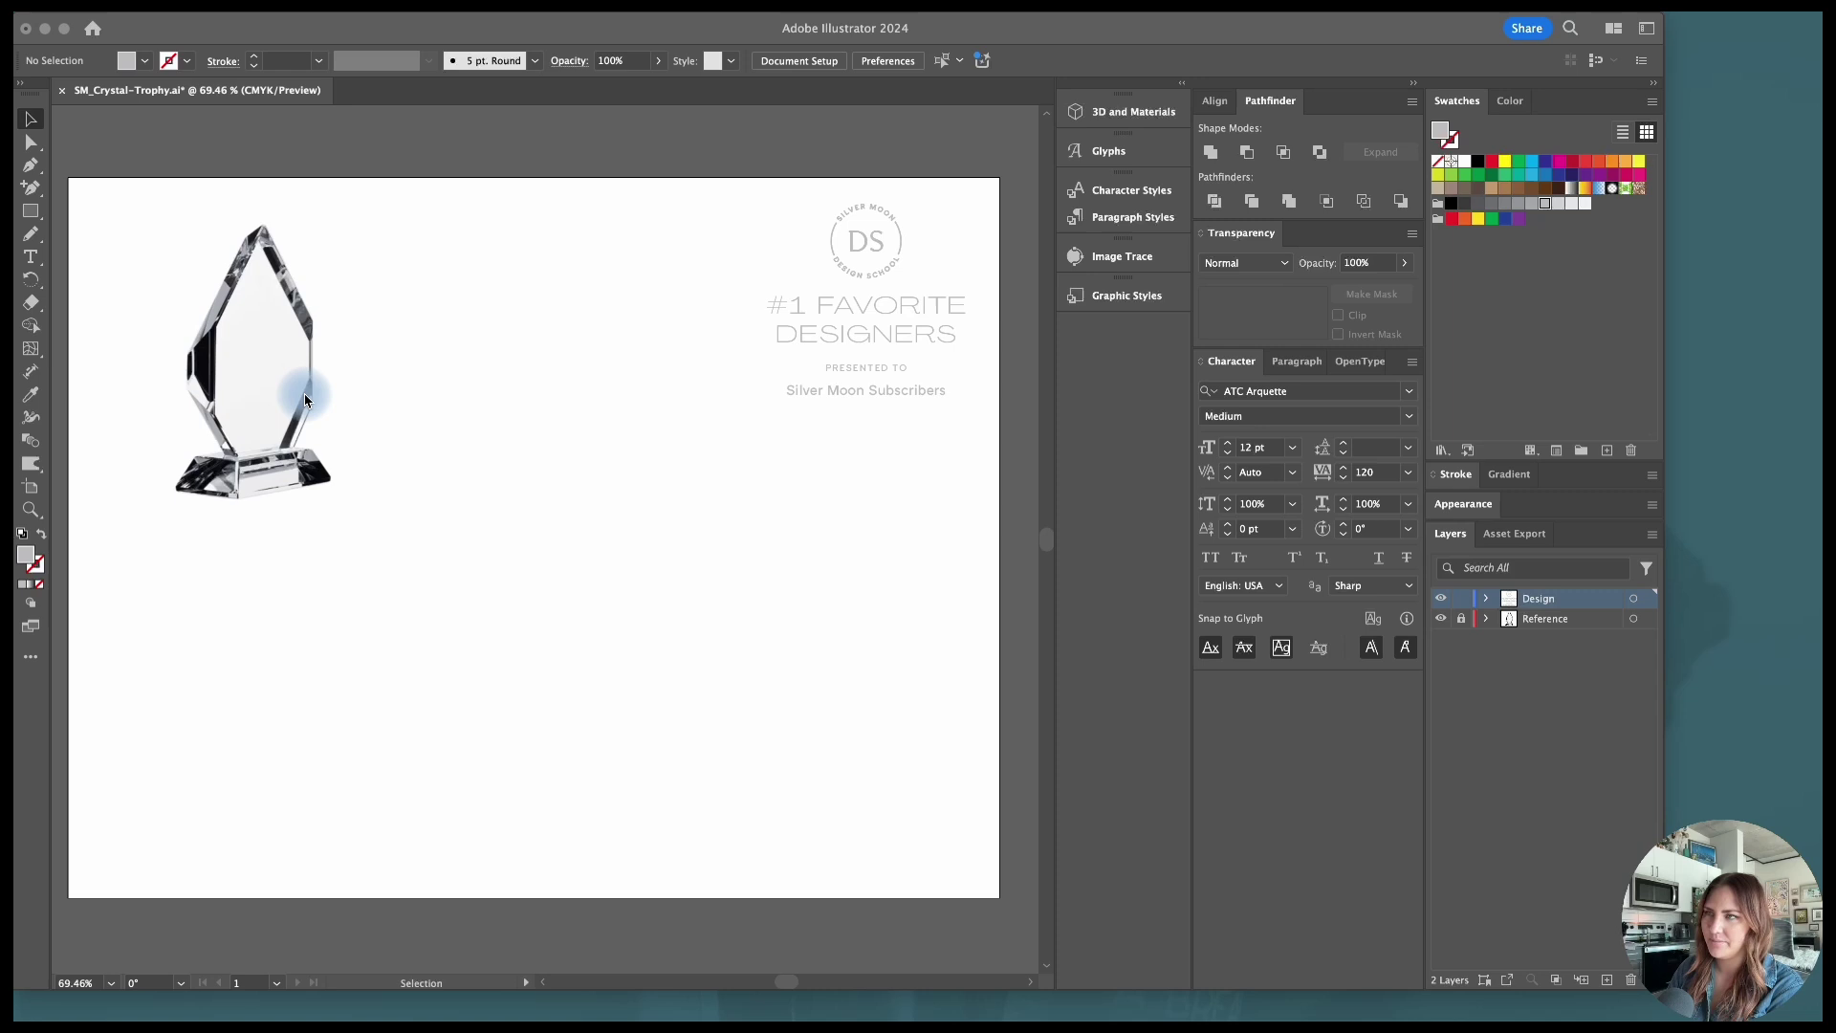
pyautogui.hscroll(-1, 266, 414)
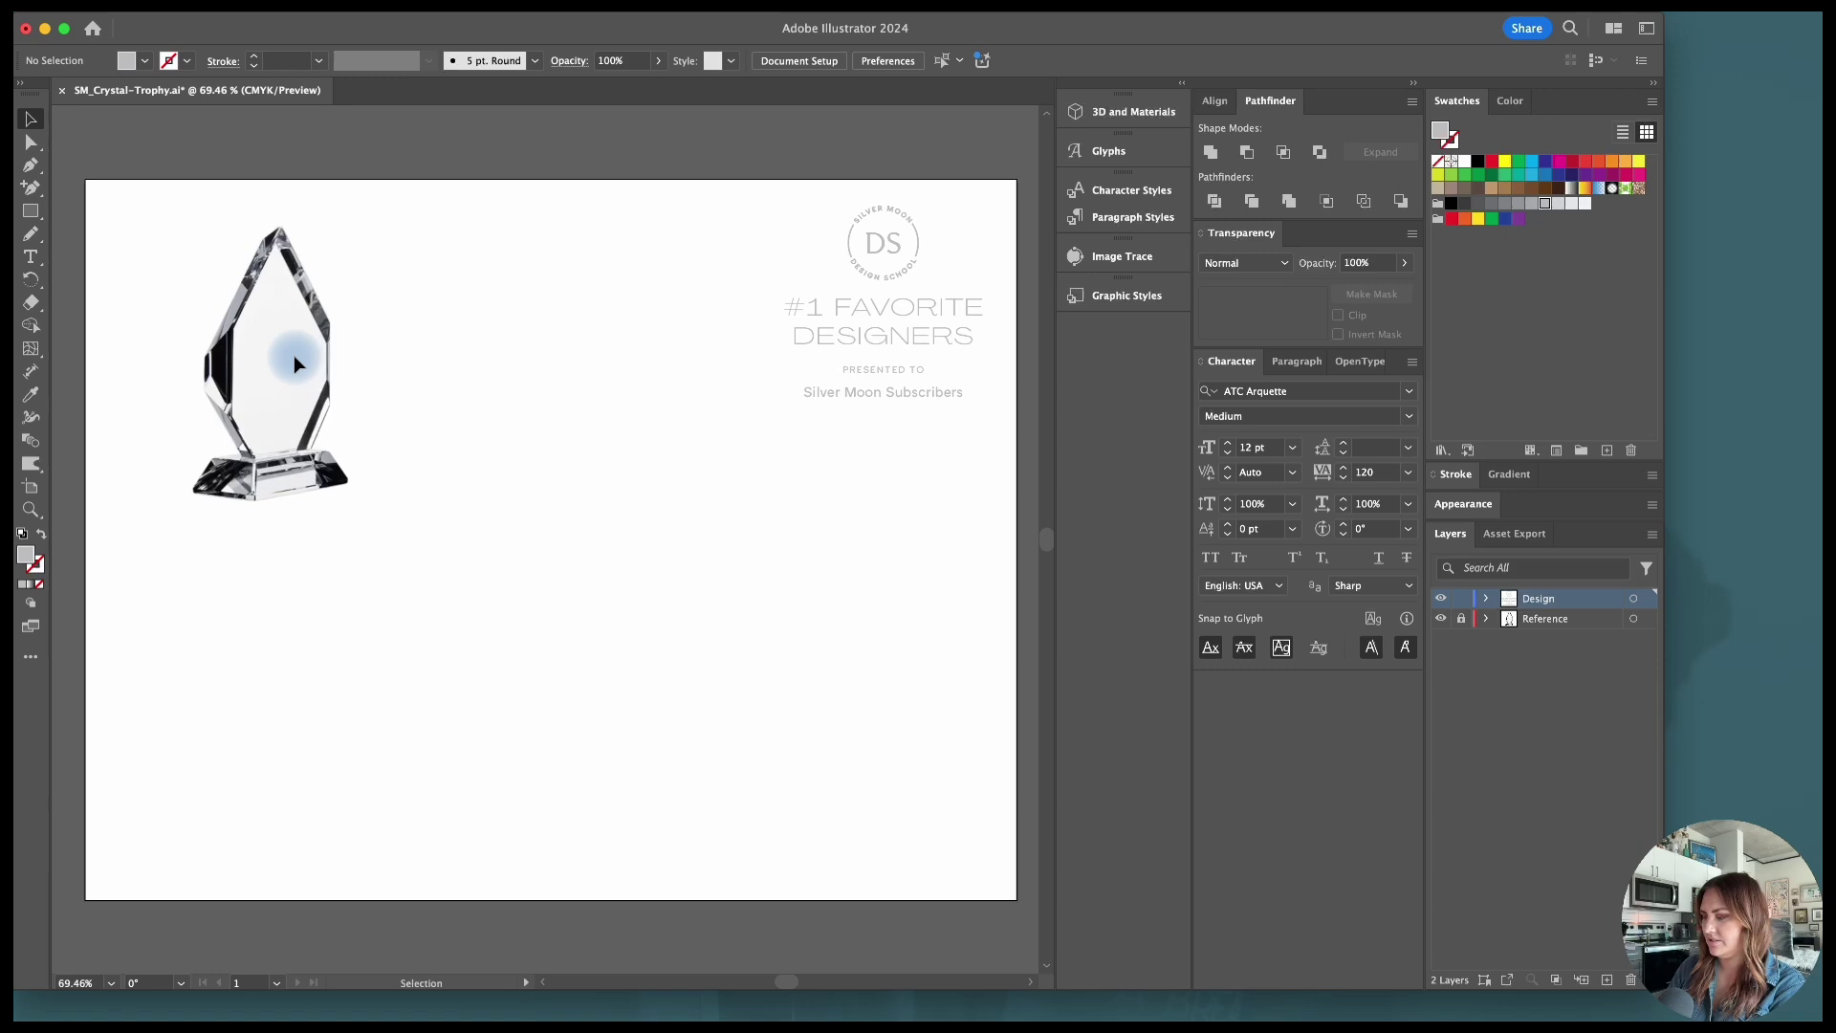
pyautogui.press('p')
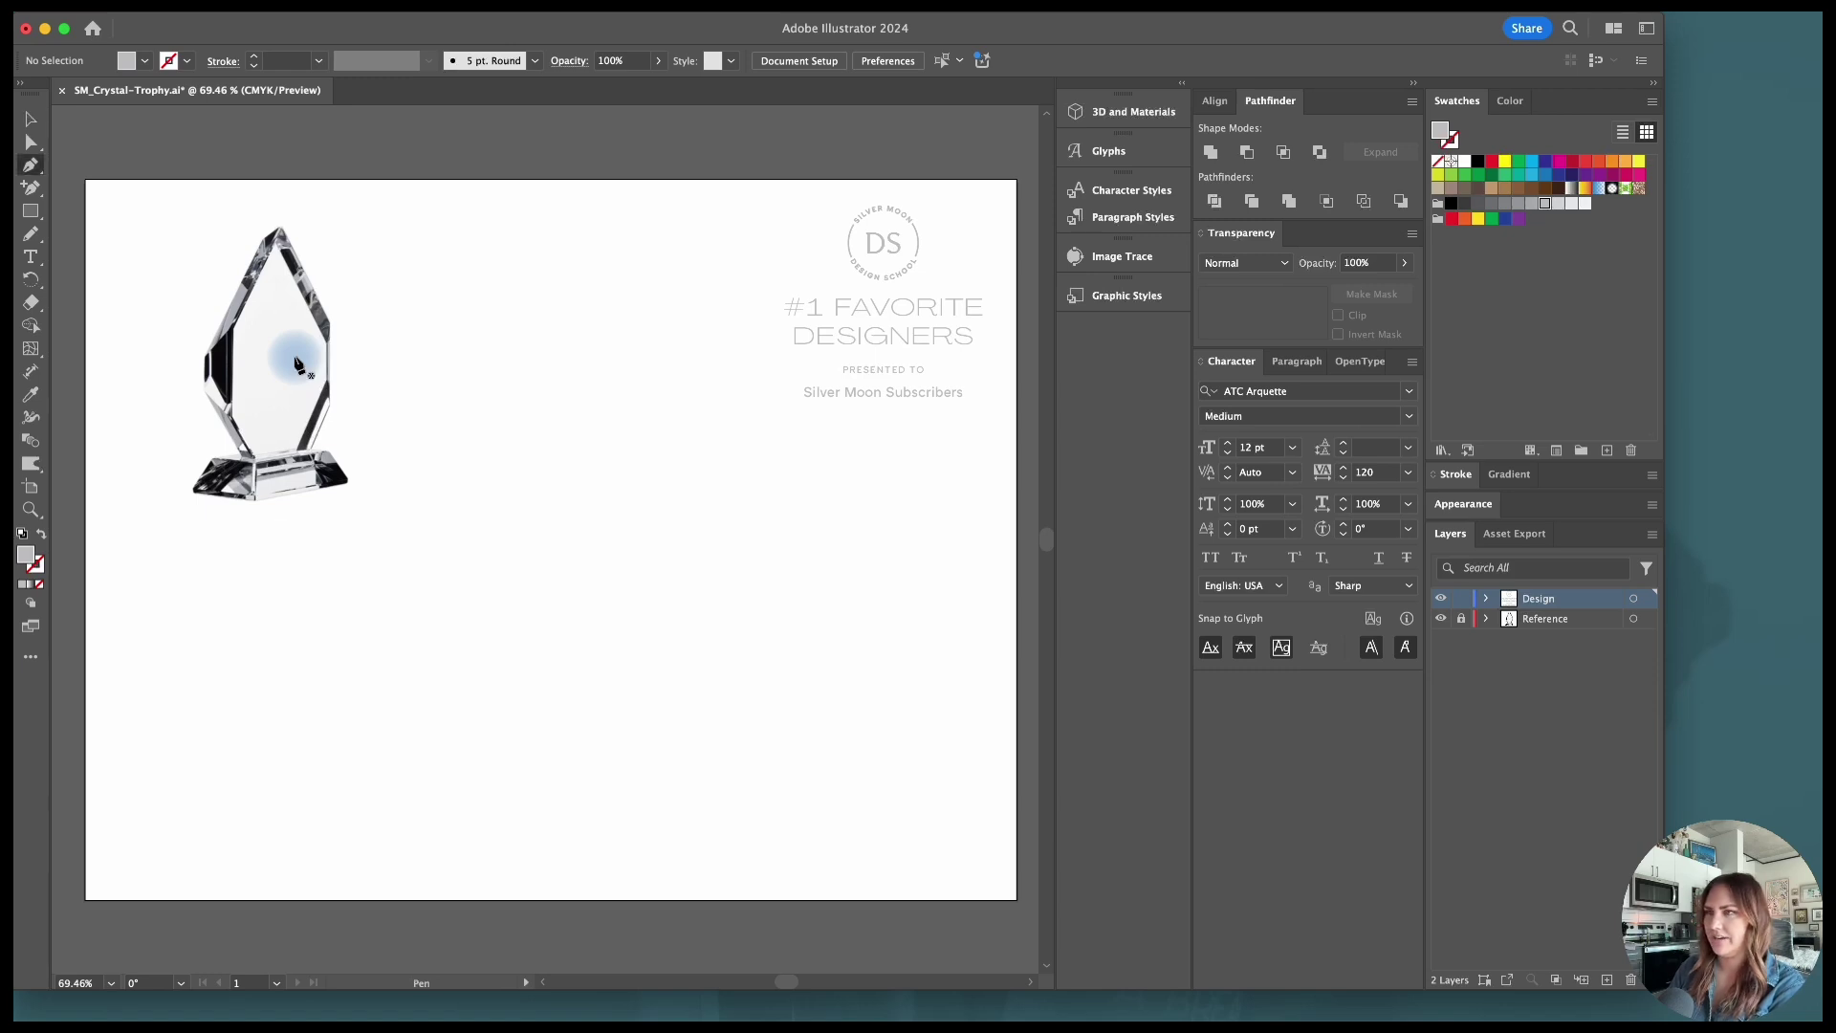
pyautogui.click(283, 234)
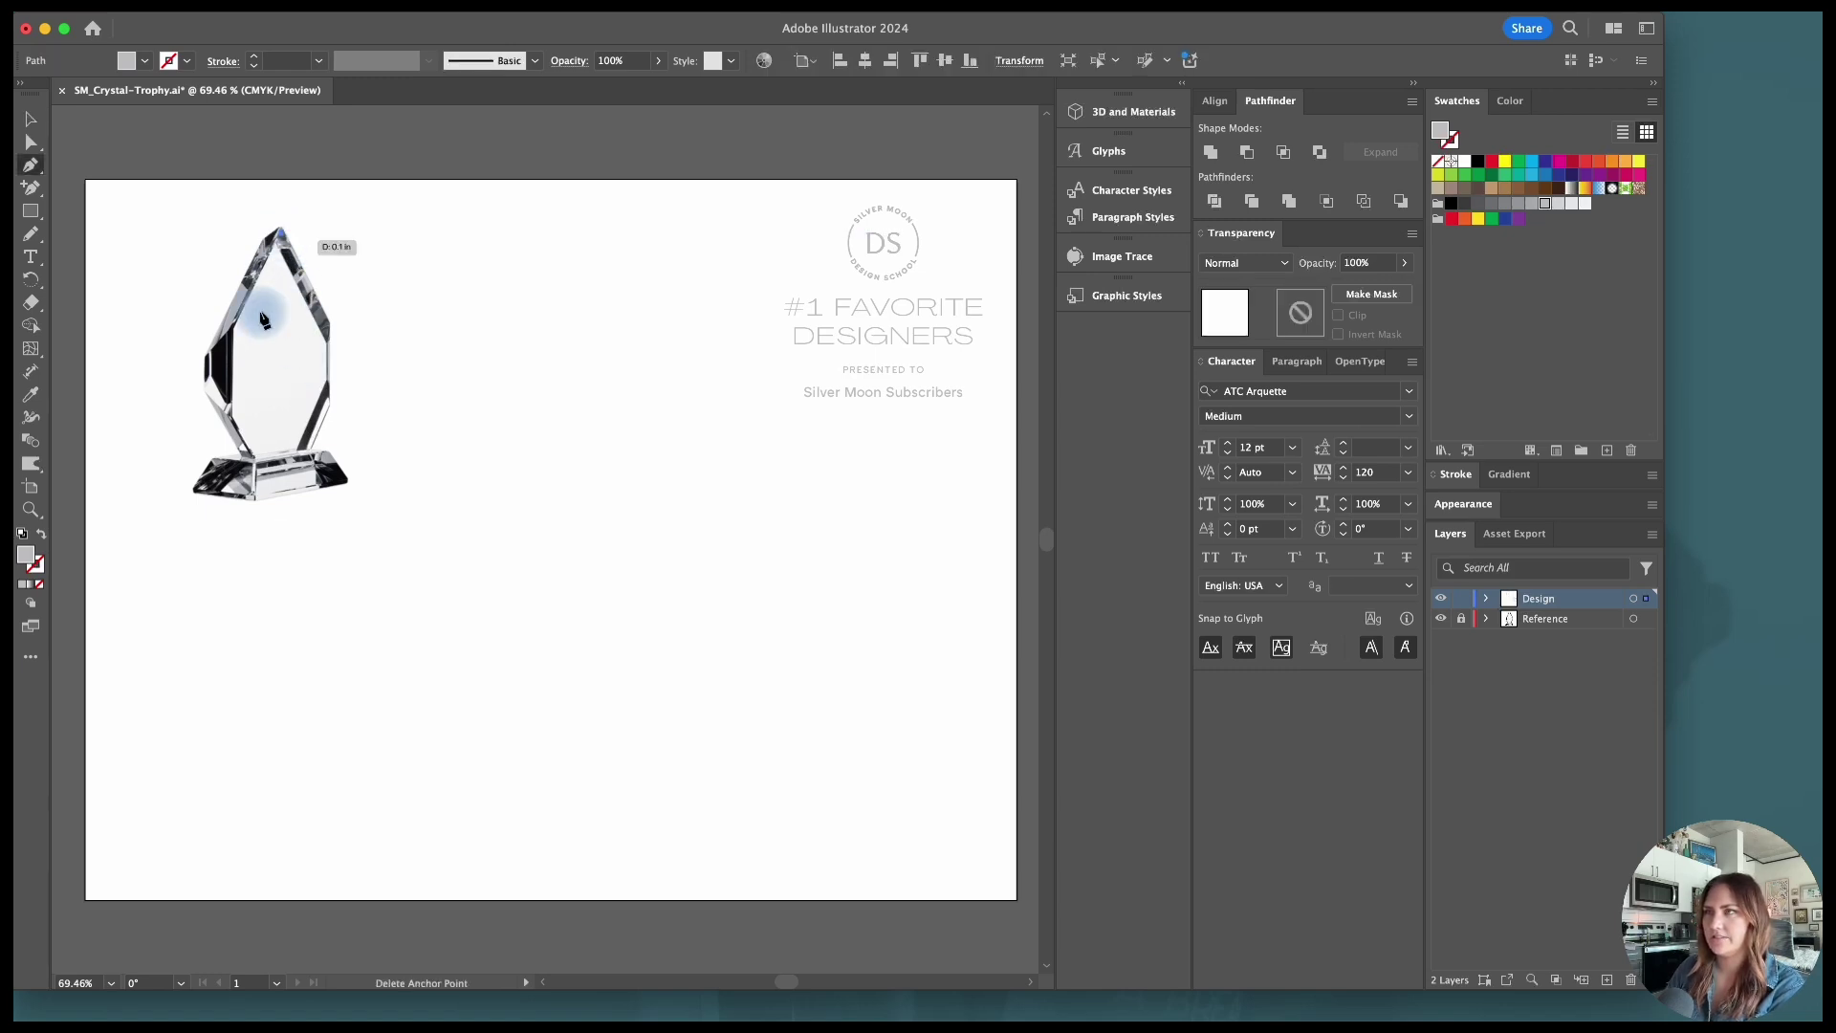
pyautogui.click(235, 423)
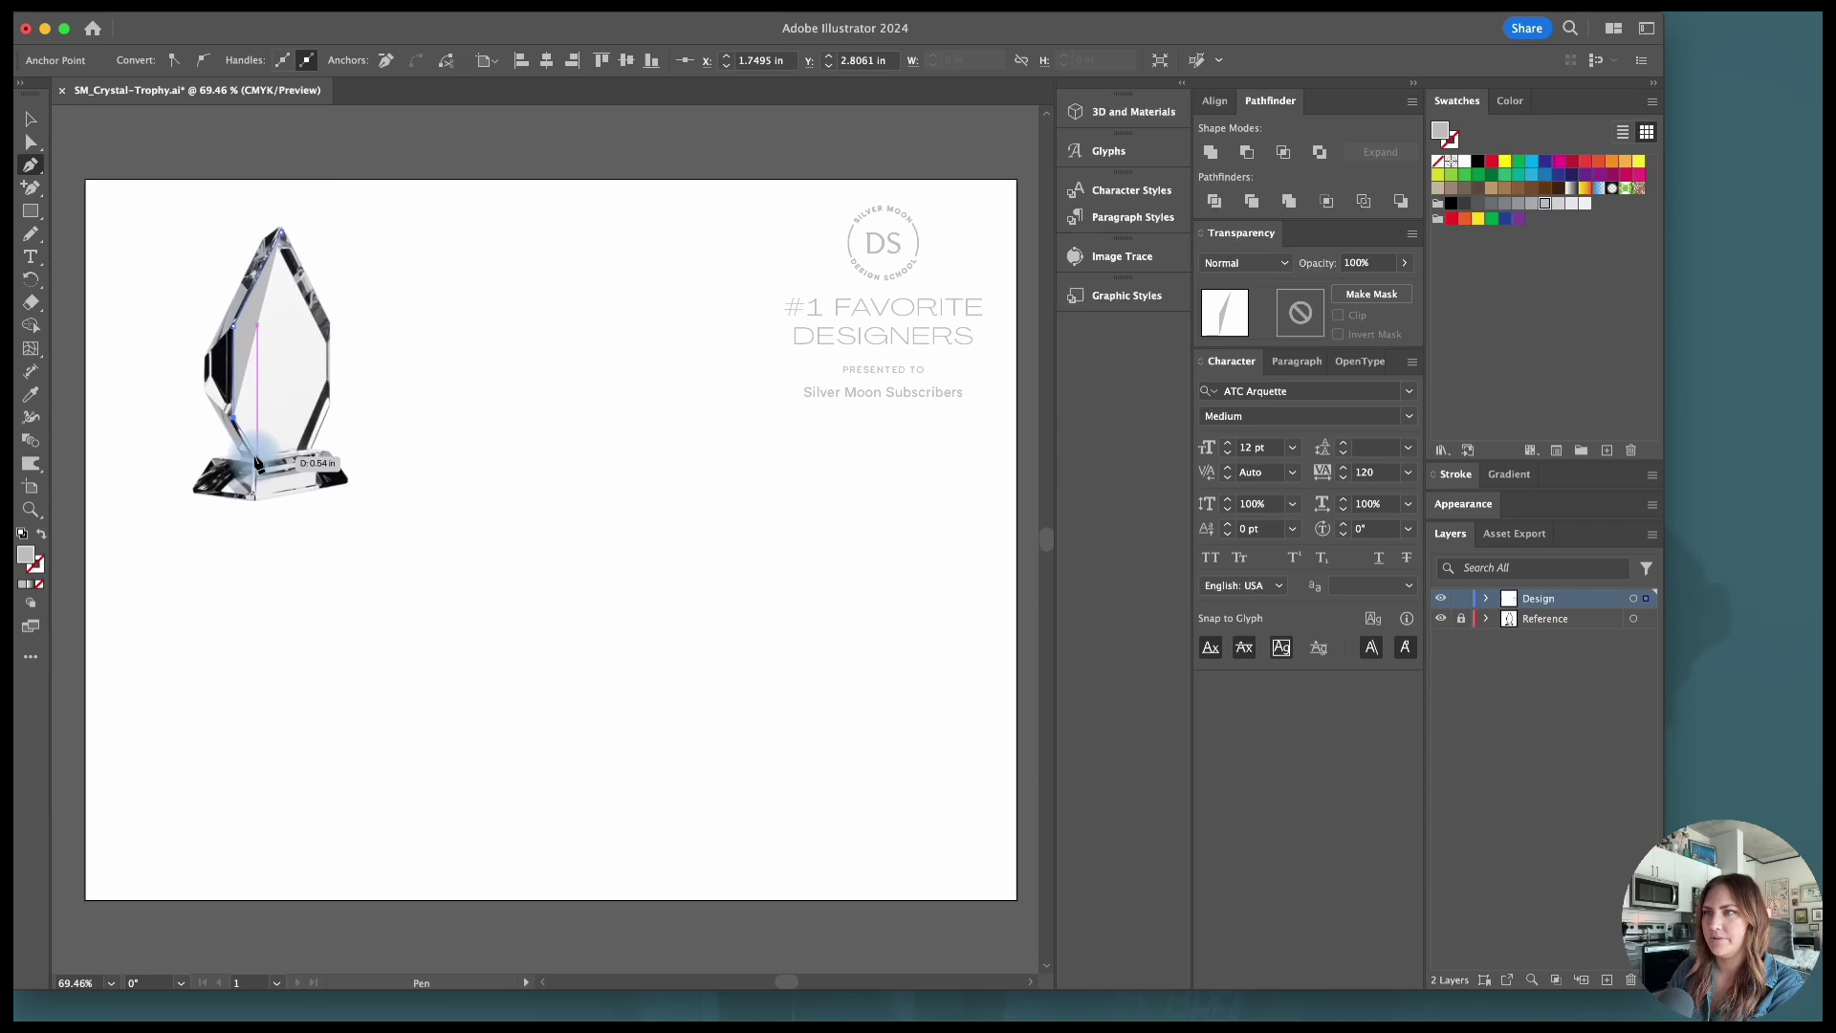
pyautogui.click(268, 461)
pyautogui.click(280, 462)
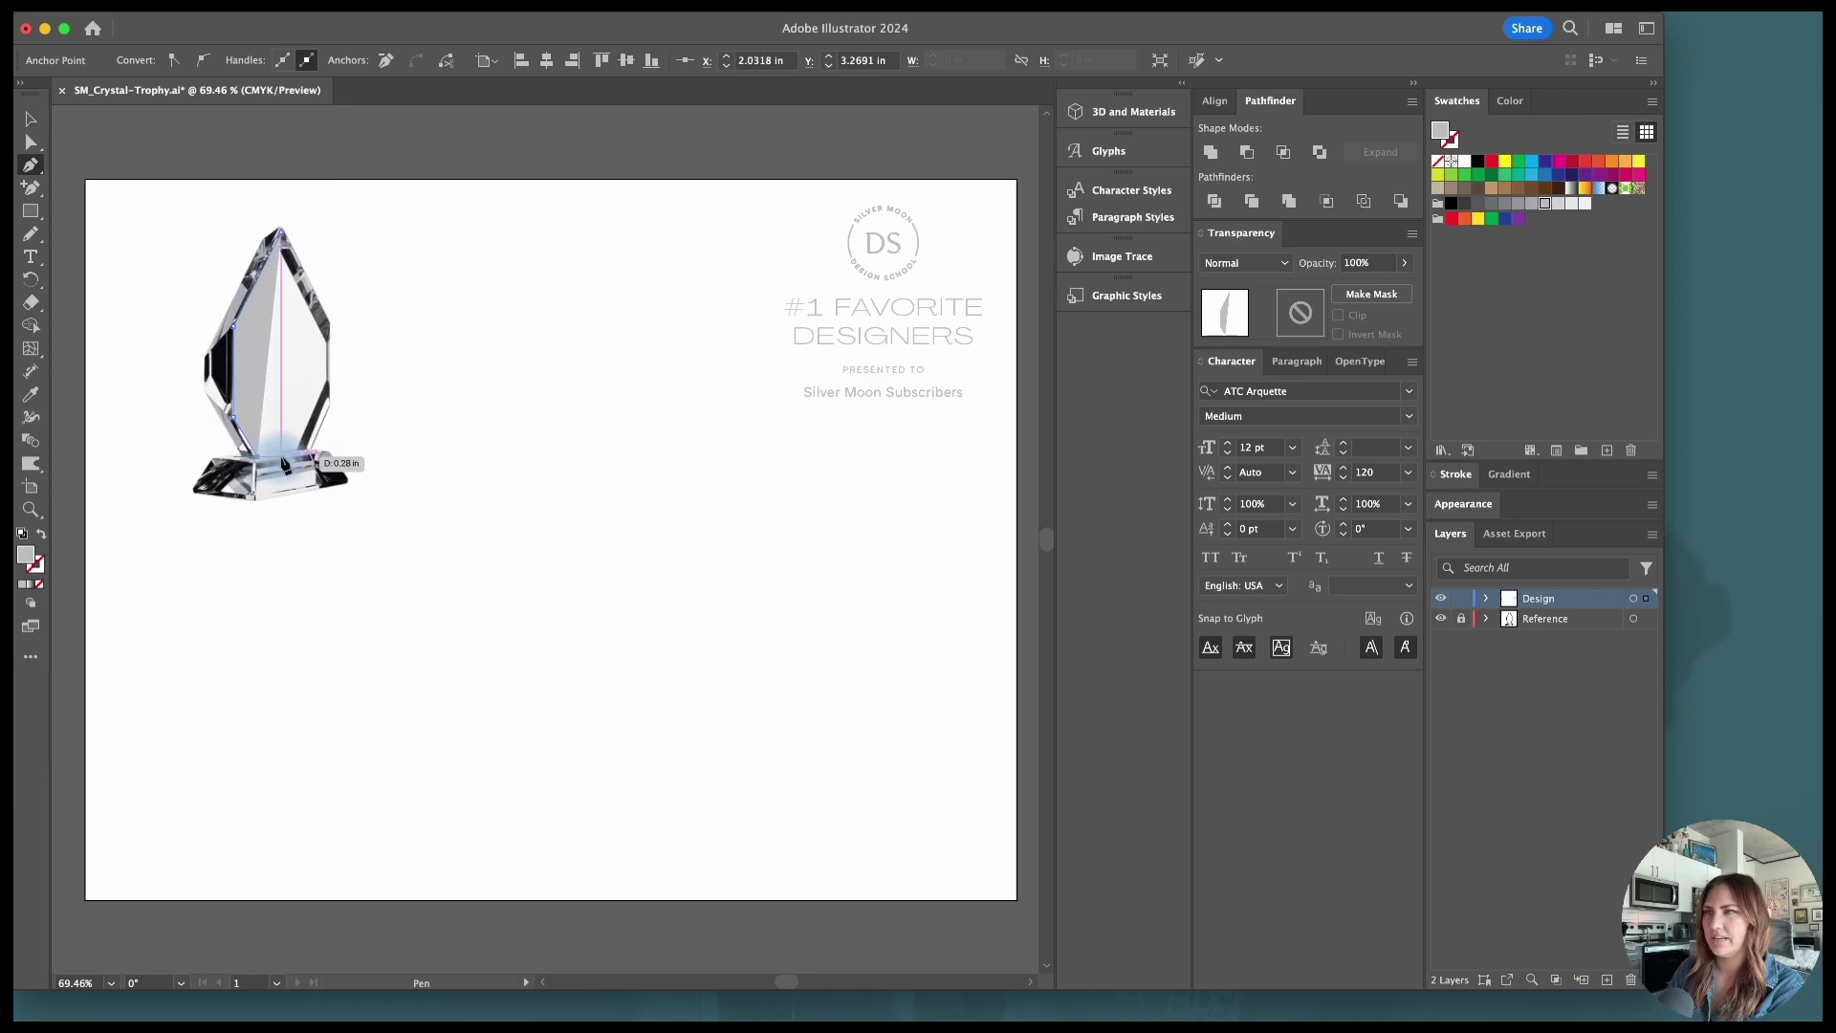
pyautogui.click(281, 232)
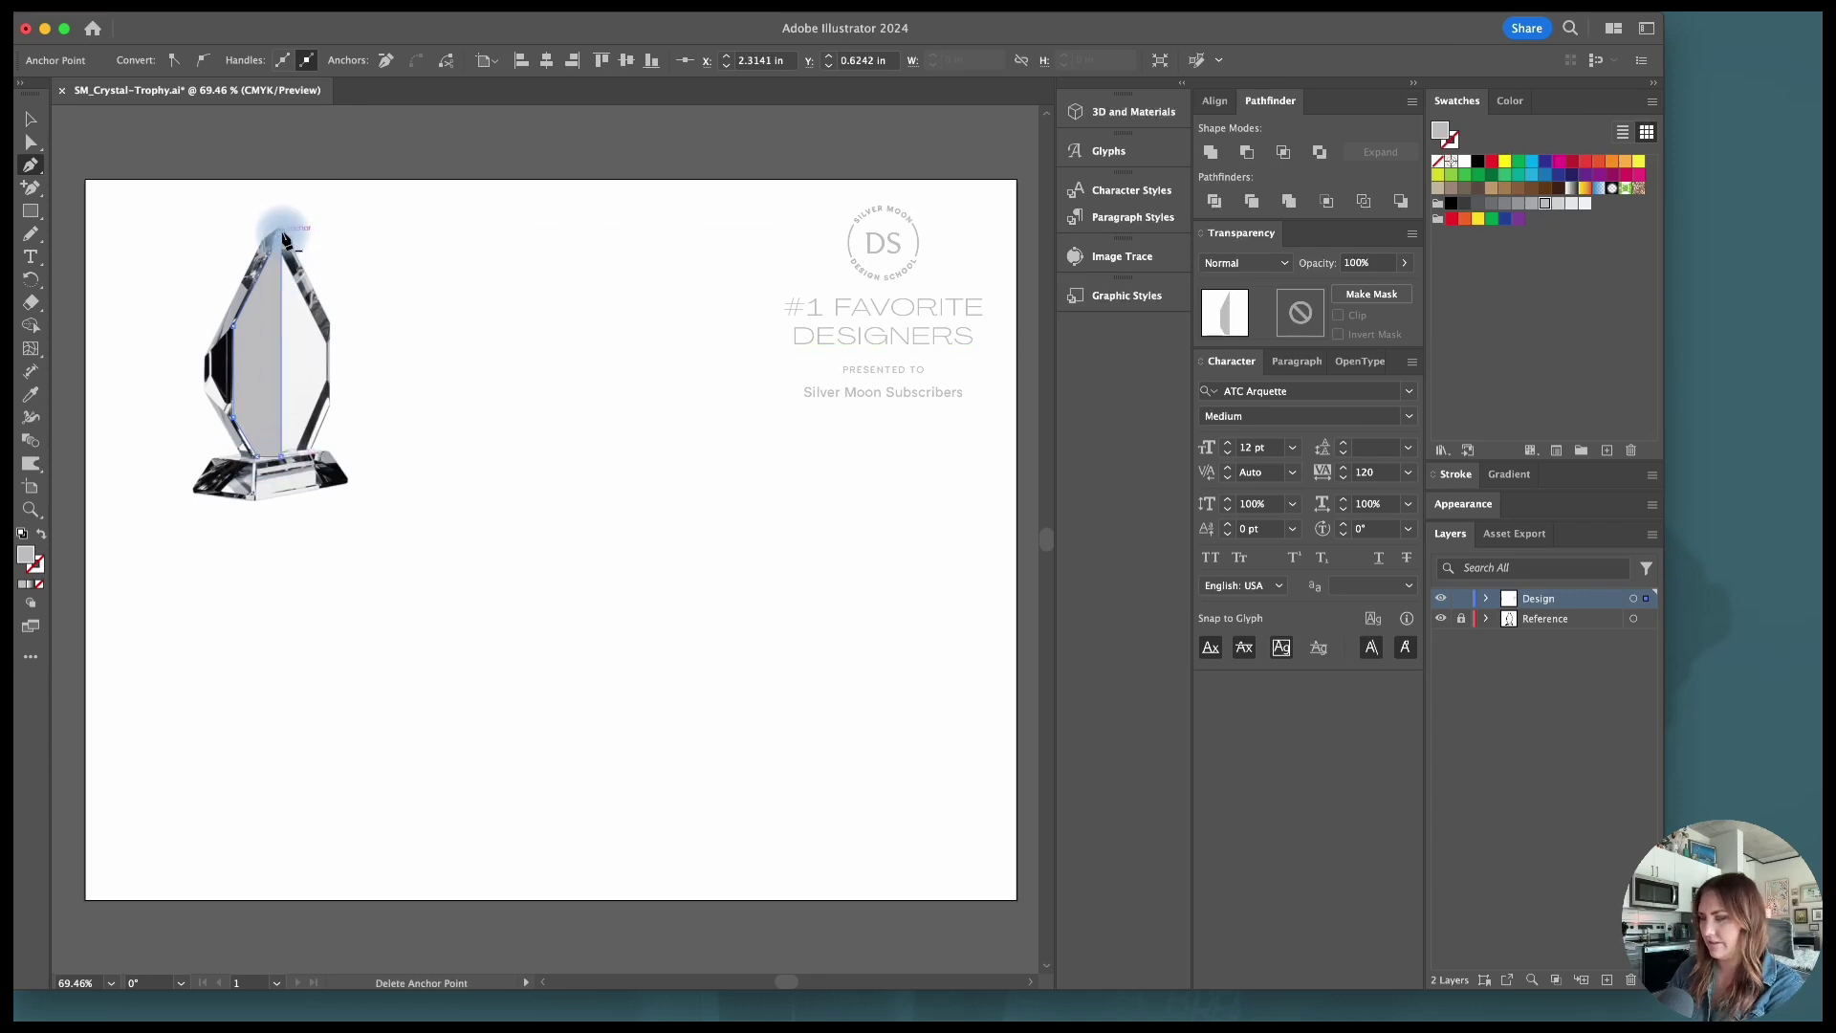
pyautogui.press('v')
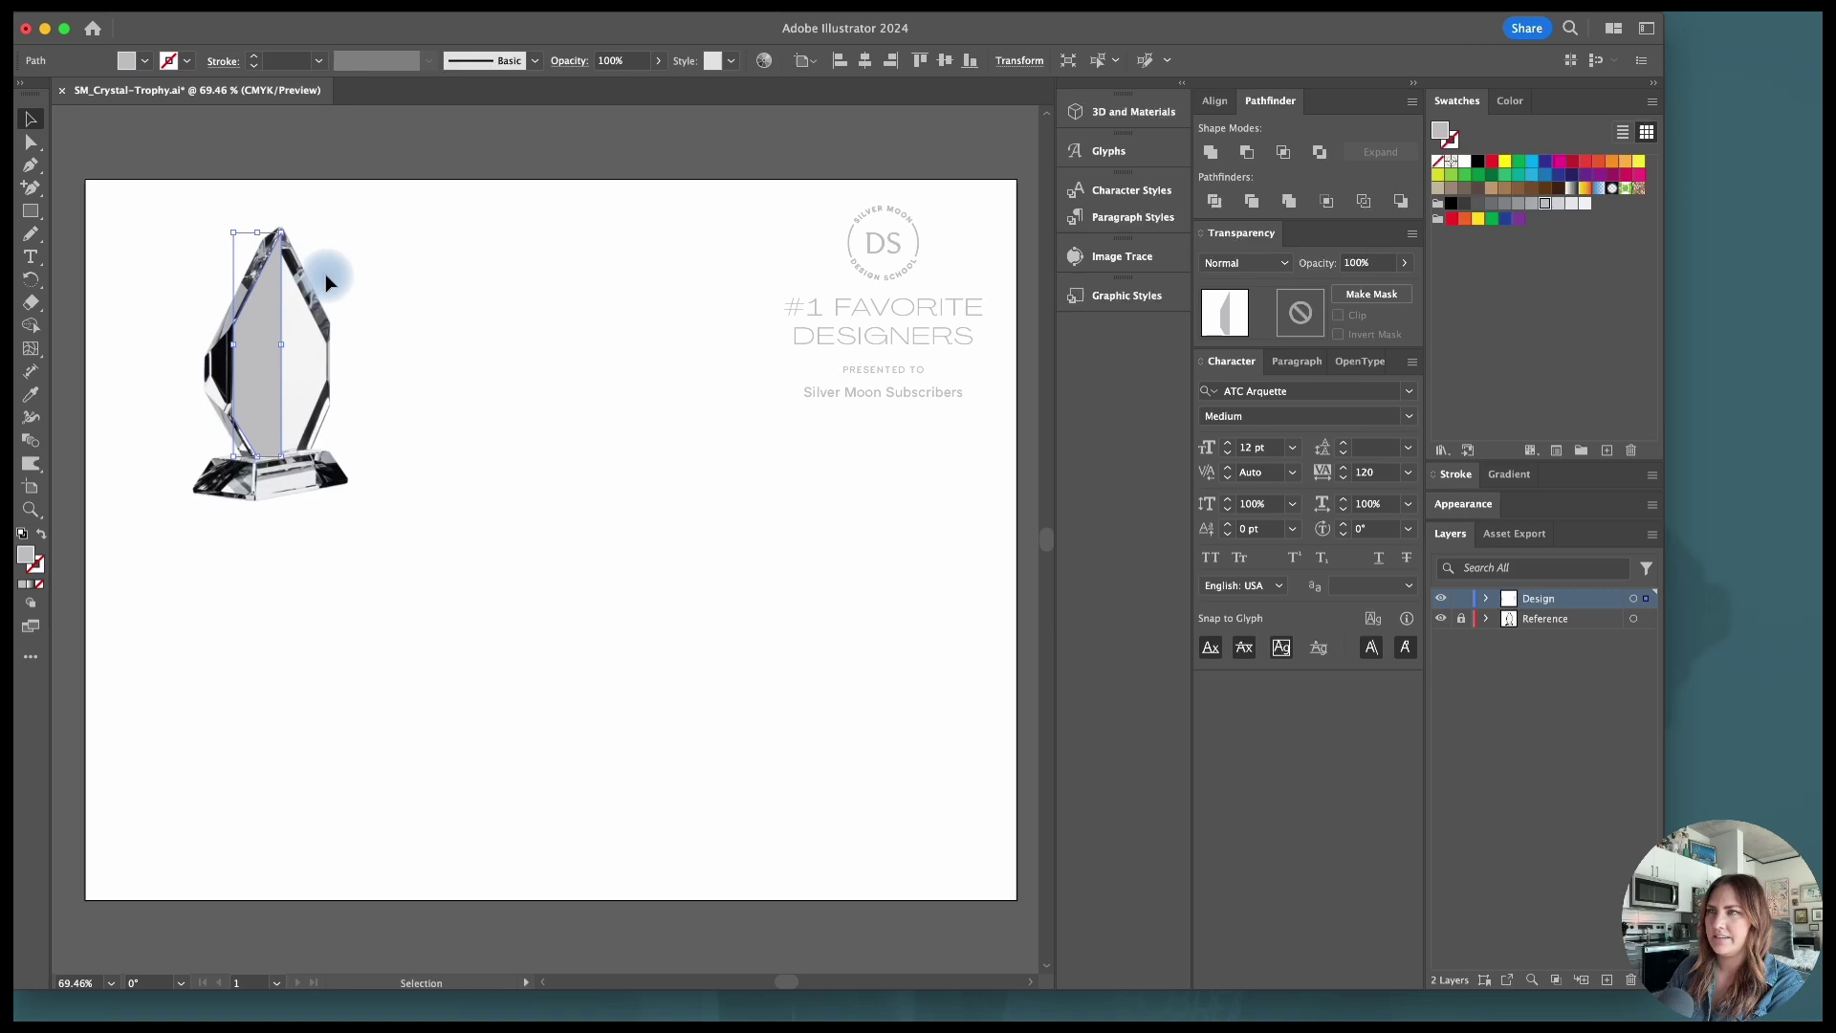
# Step: Duplicate the traced half and reflect the copy vertically
pyautogui.moveTo(233, 344); pyautogui.dragTo(591, 514)
pyautogui.rightClick(598, 515)
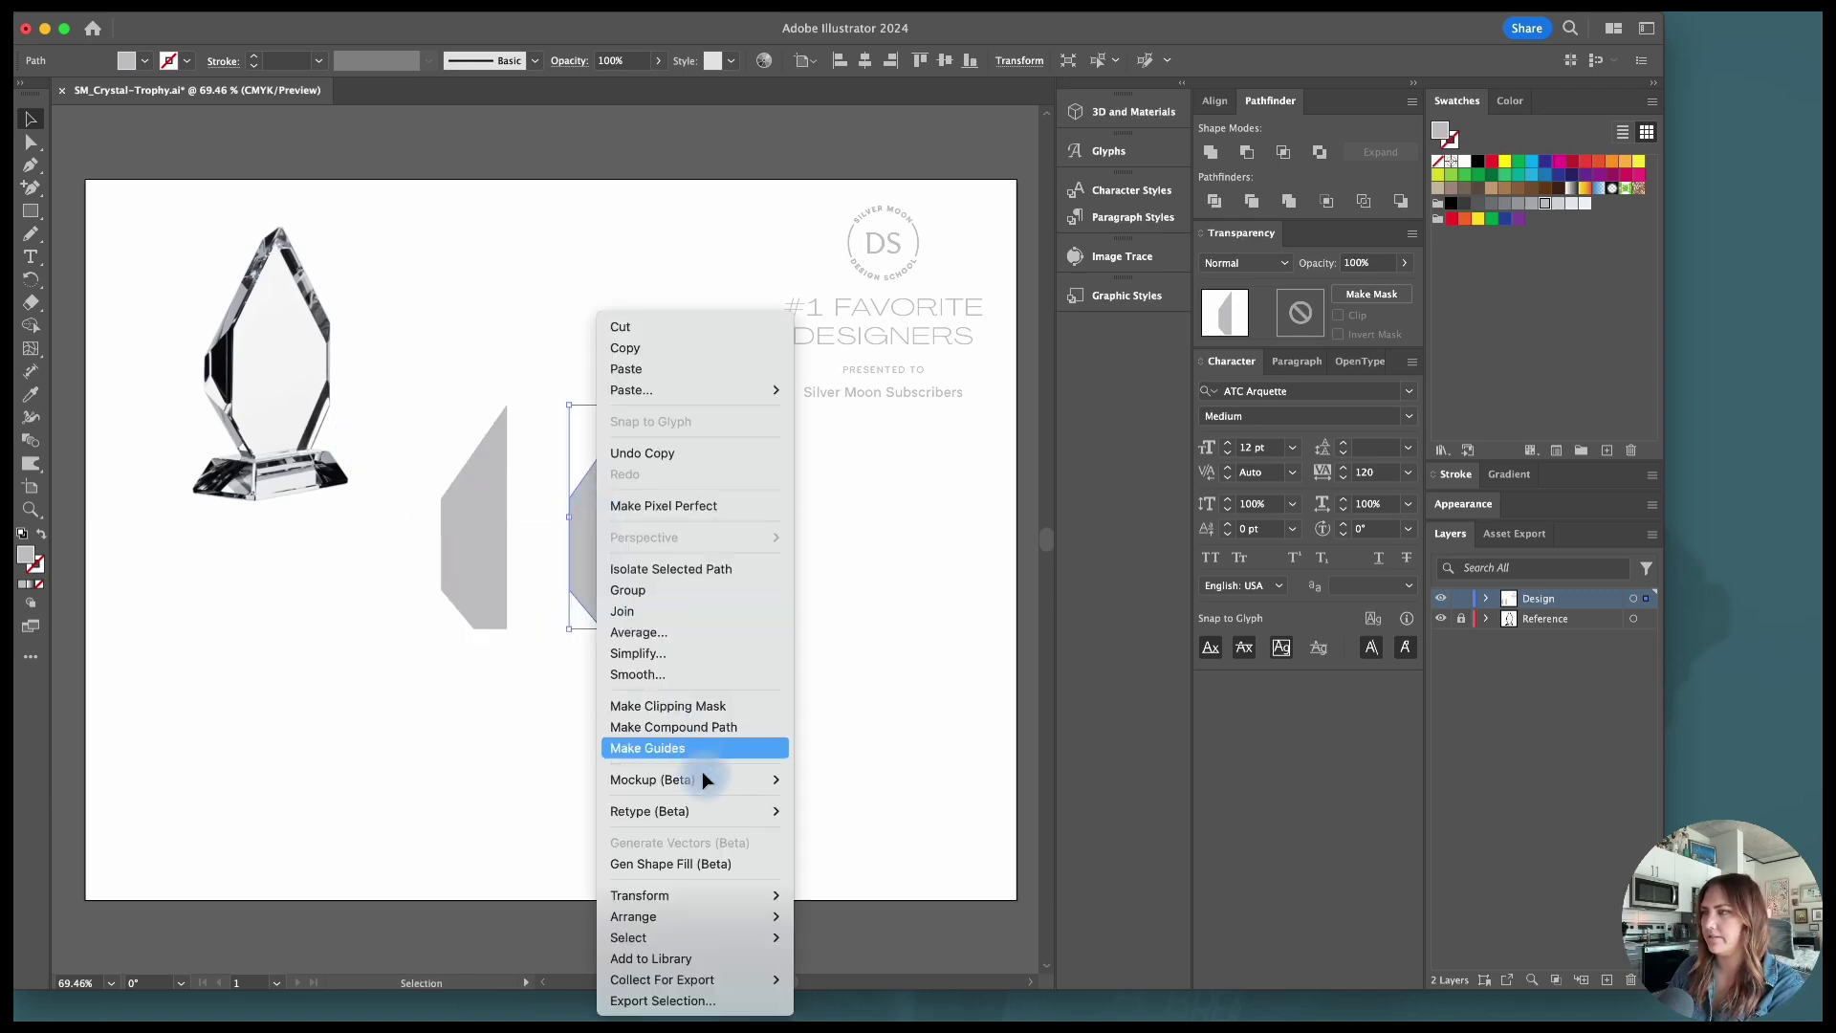
pyautogui.moveTo(766, 913)
pyautogui.click(838, 903)
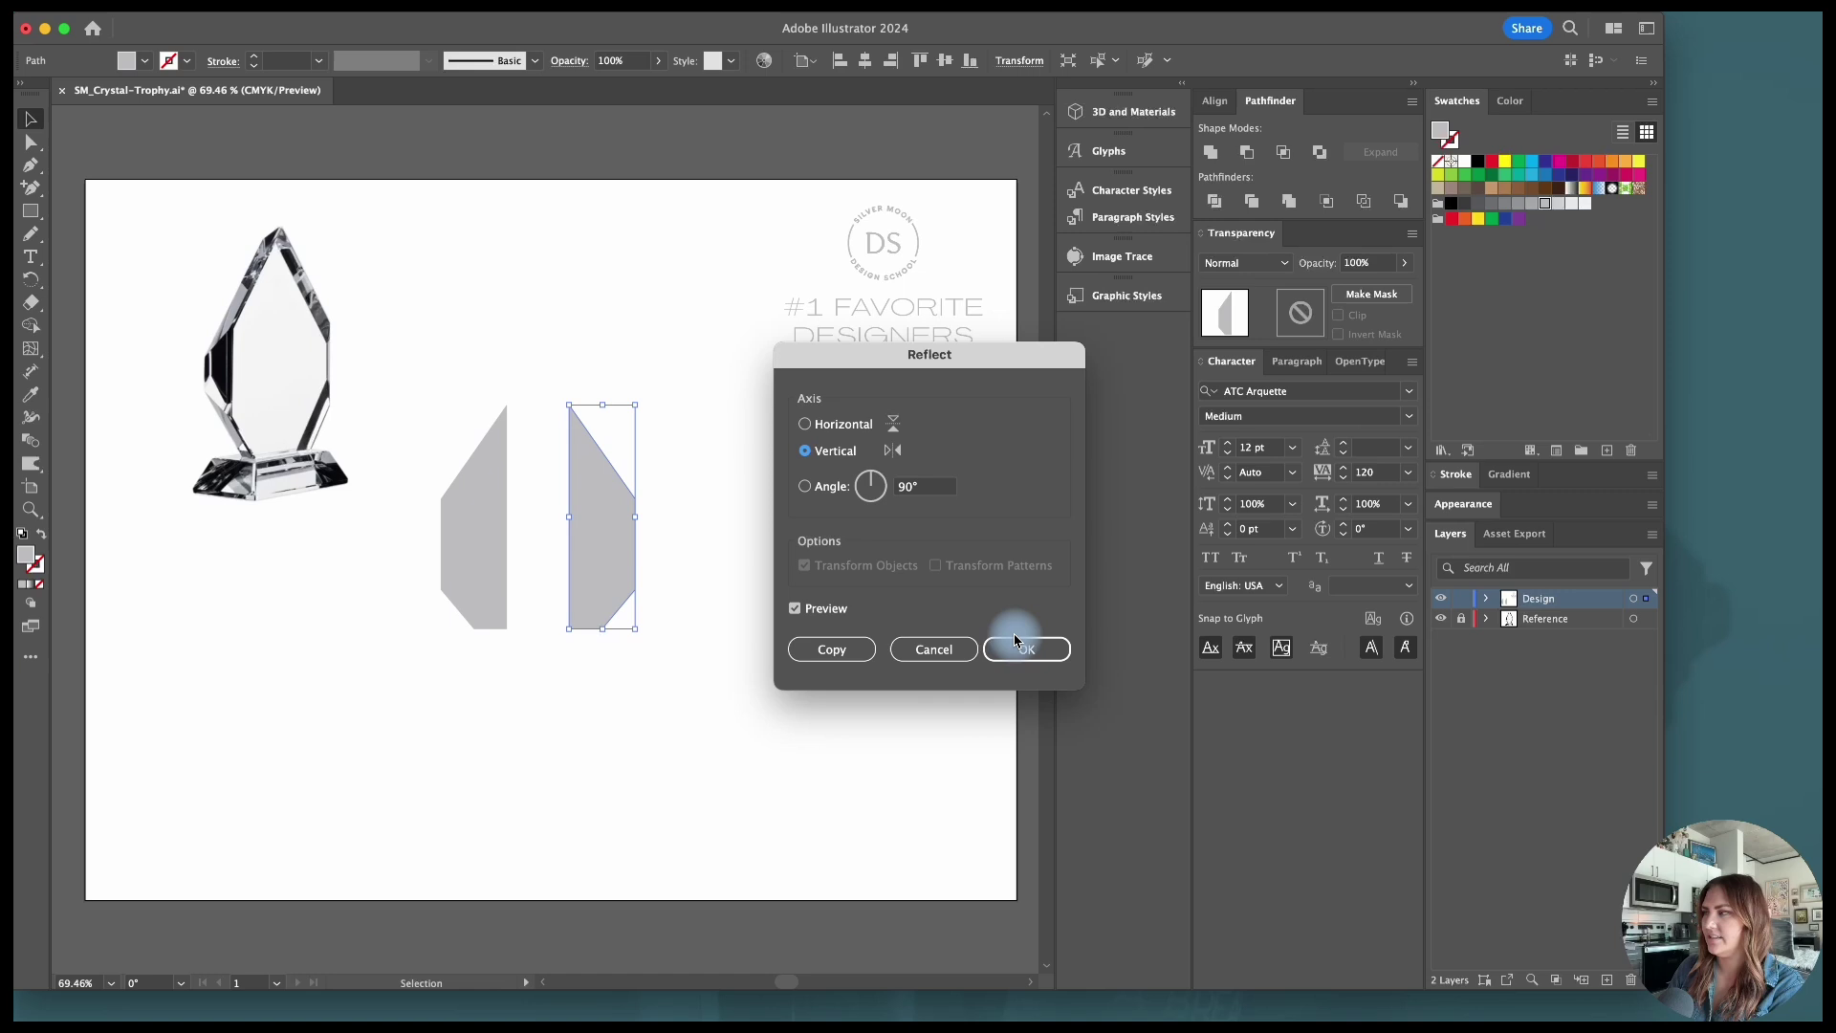
pyautogui.press('Return')
# Step: Butt the mirrored halves together, unite them into one shape, and move it beside the photo
pyautogui.moveTo(622, 561); pyautogui.dragTo(559, 555)
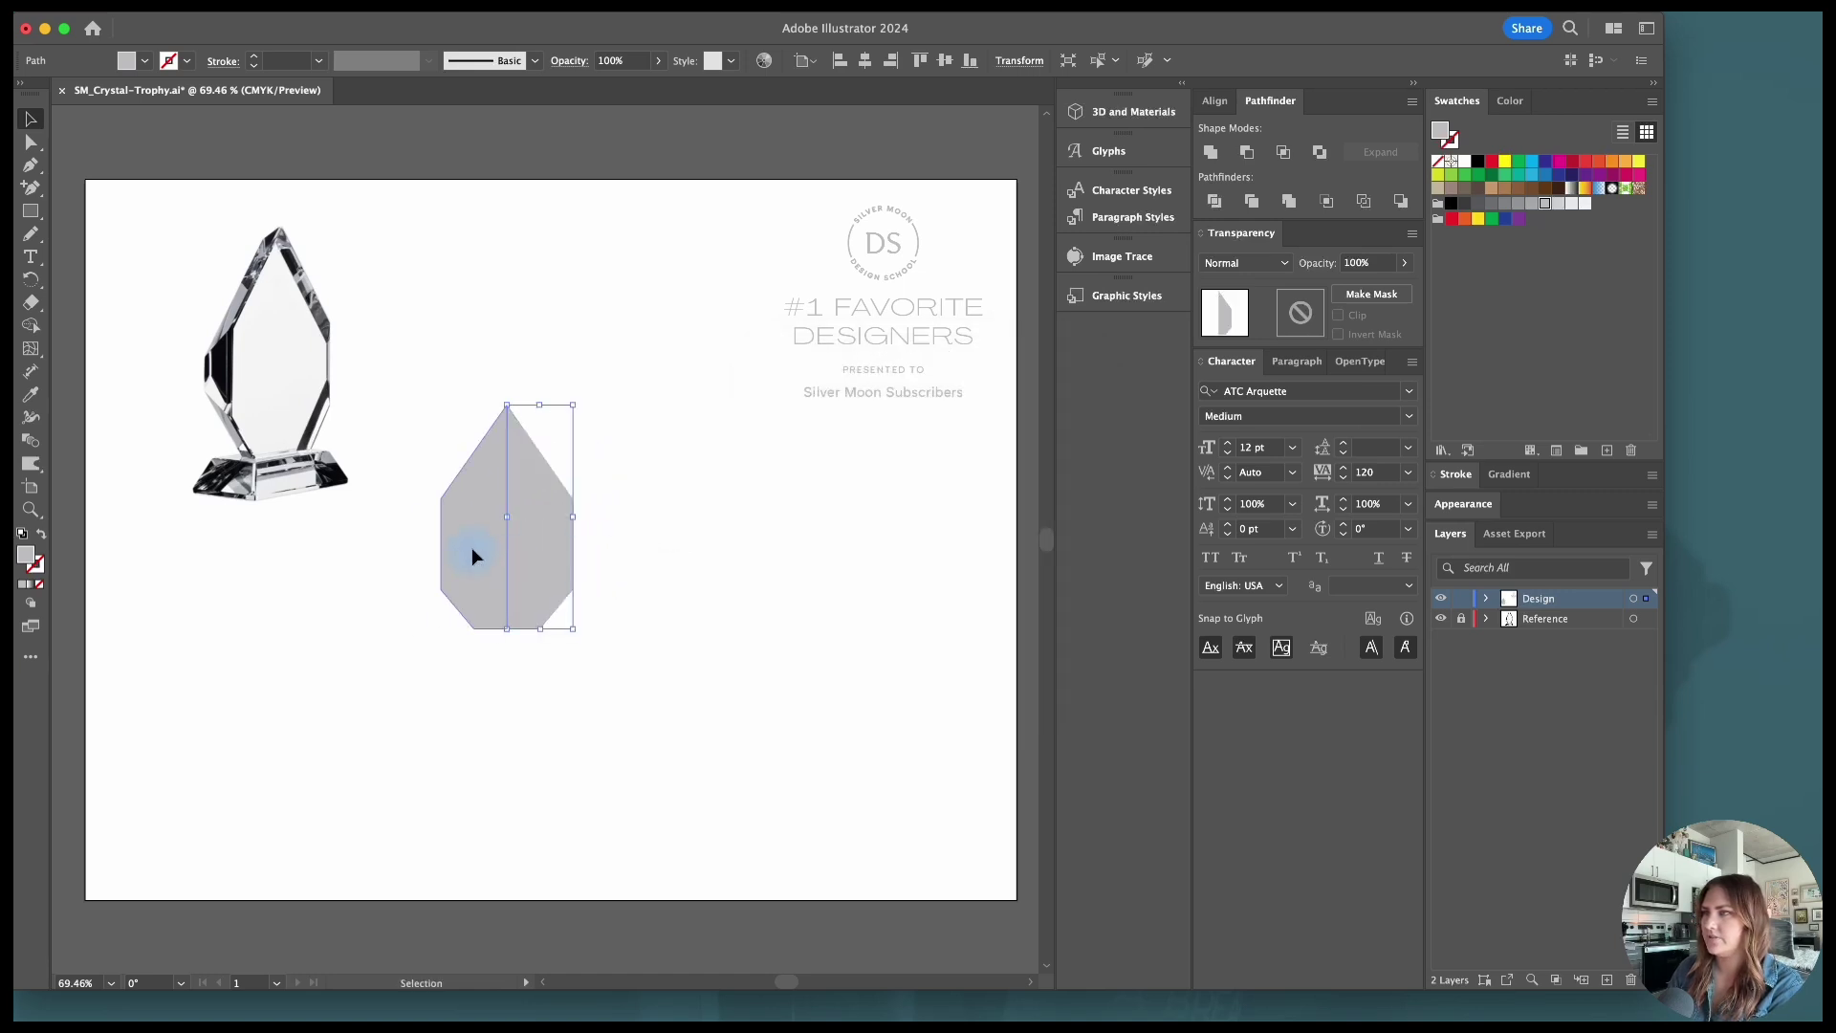
pyautogui.keyDown('shift'); pyautogui.click(539, 555); pyautogui.keyUp('shift')
pyautogui.click(1211, 151)
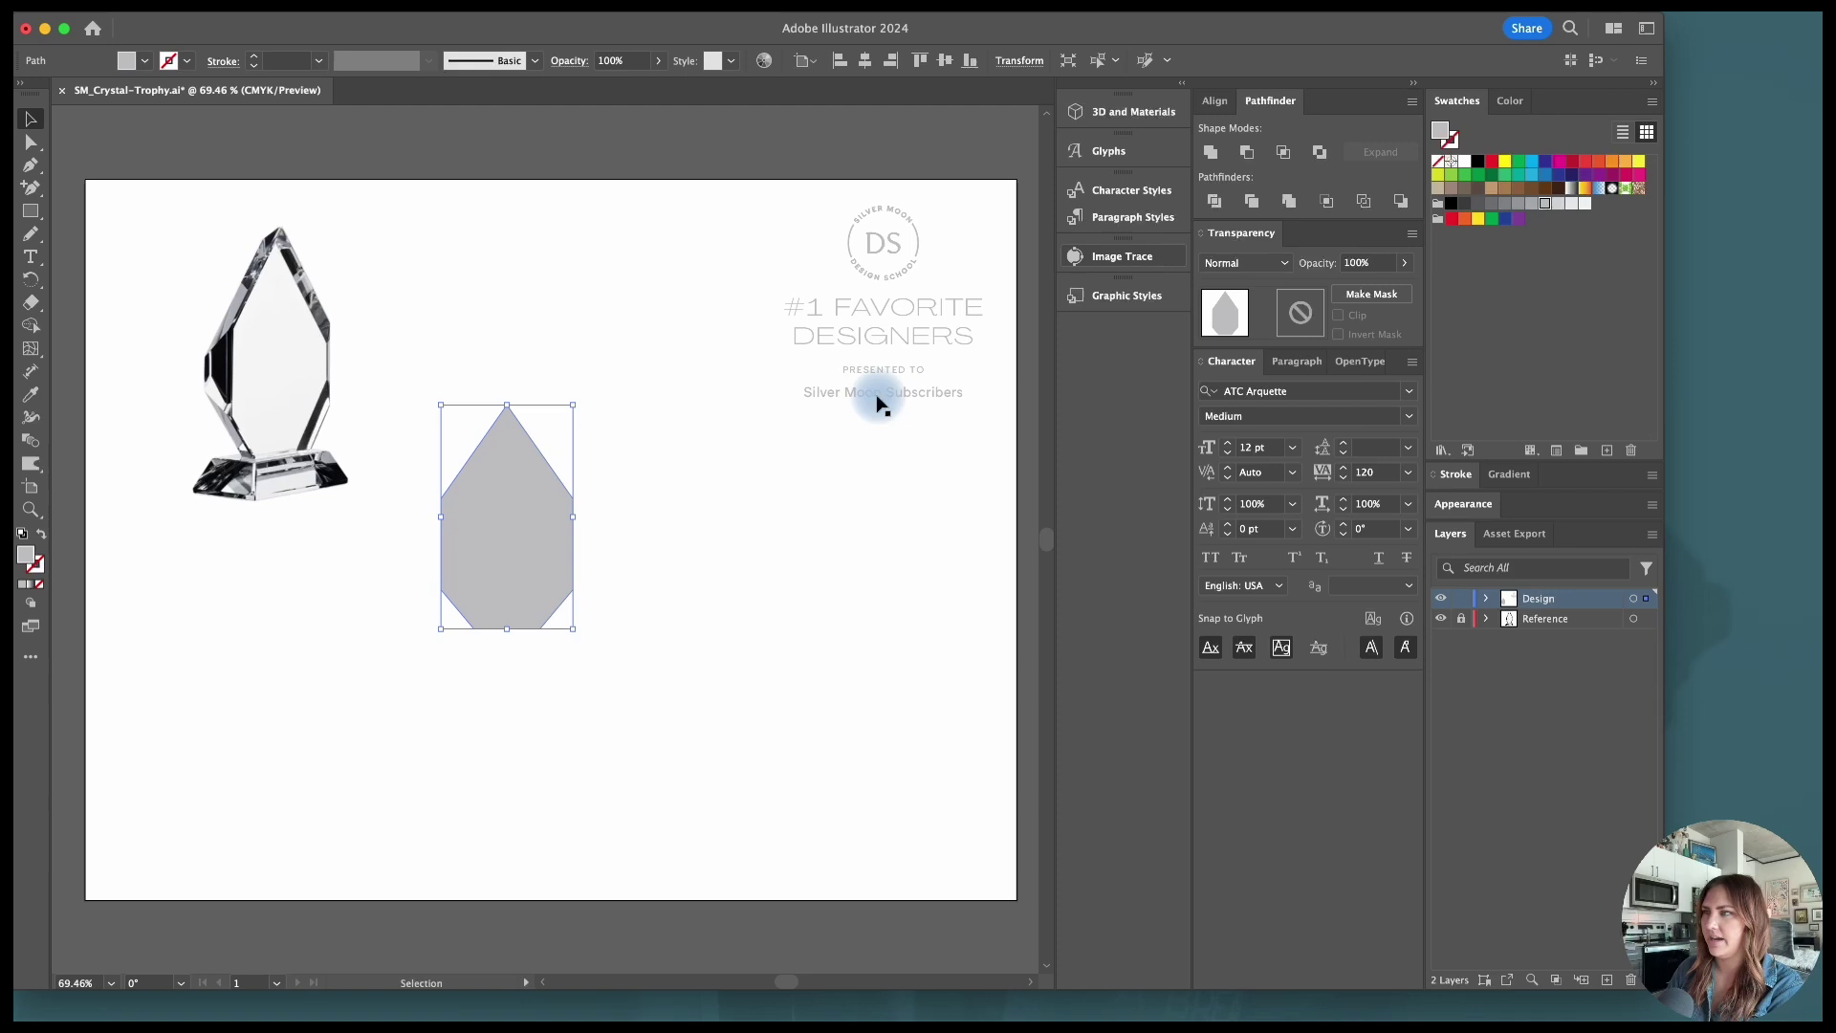
pyautogui.moveTo(512, 550); pyautogui.dragTo(481, 386)
# Step: Draw a small grey base rectangle beneath the trophy silhouette, then reselect the trophy shape
pyautogui.click(582, 551)
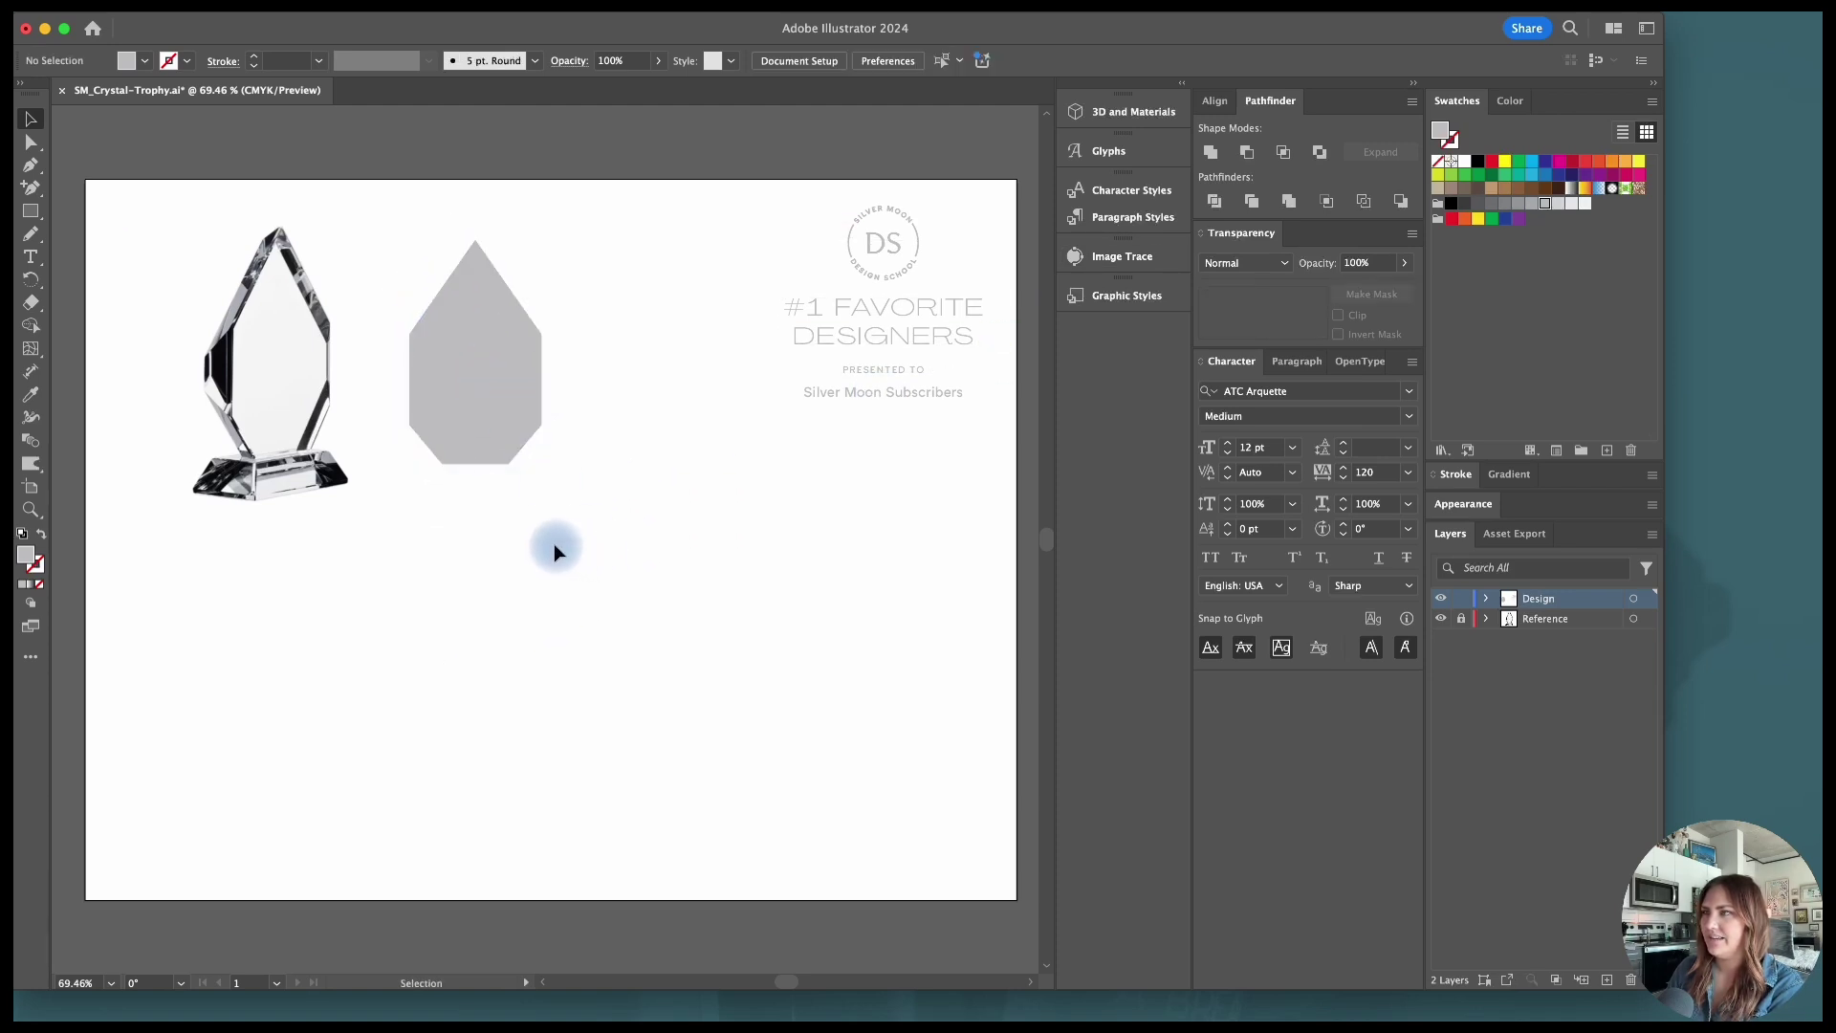
pyautogui.press('m')
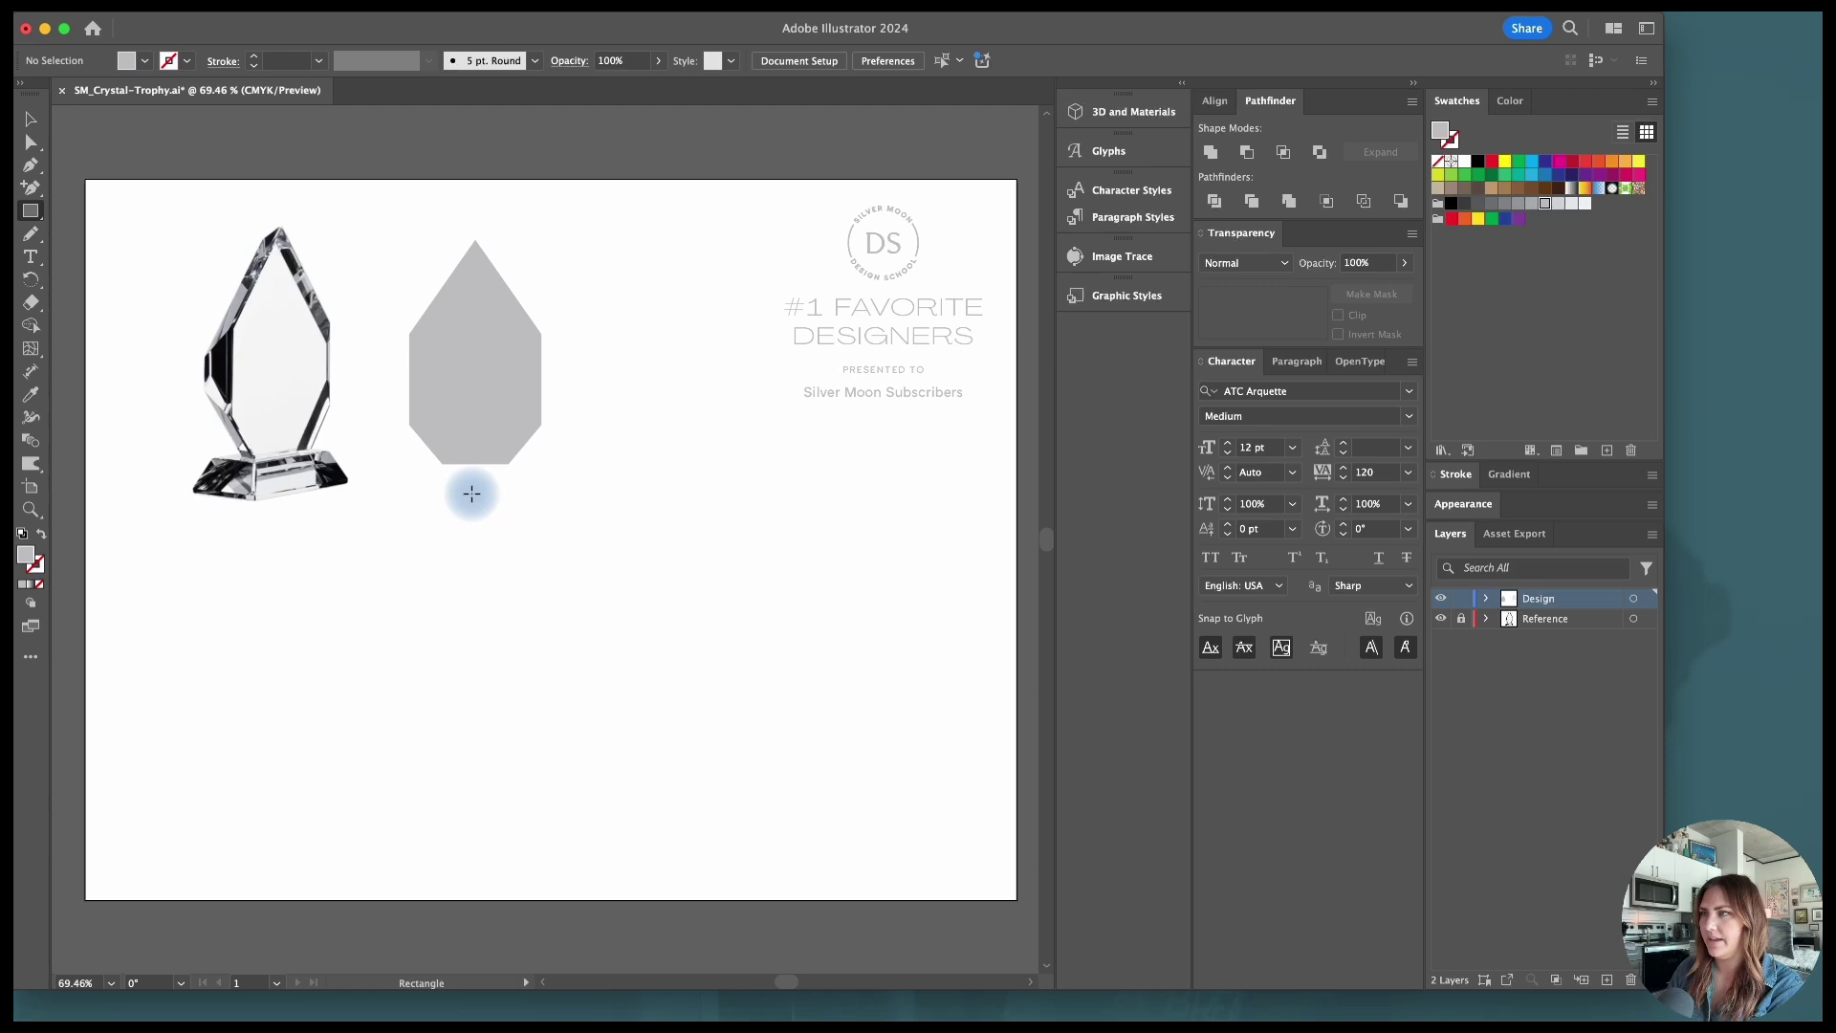
pyautogui.moveTo(476, 488)
pyautogui.keyDown('alt'); pyautogui.mouseDown()
pyautogui.moveTo(558, 507)
pyautogui.moveTo(330, 515)
pyautogui.moveTo(415, 523)
pyautogui.moveTo(398, 586)
pyautogui.moveTo(364, 560)
pyautogui.moveTo(186, 576)
pyautogui.moveTo(436, 540)
pyautogui.moveTo(513, 603)
pyautogui.moveTo(491, 620)
pyautogui.moveTo(491, 502)
pyautogui.mouseUp(); pyautogui.keyUp('alt')
pyautogui.press('v')
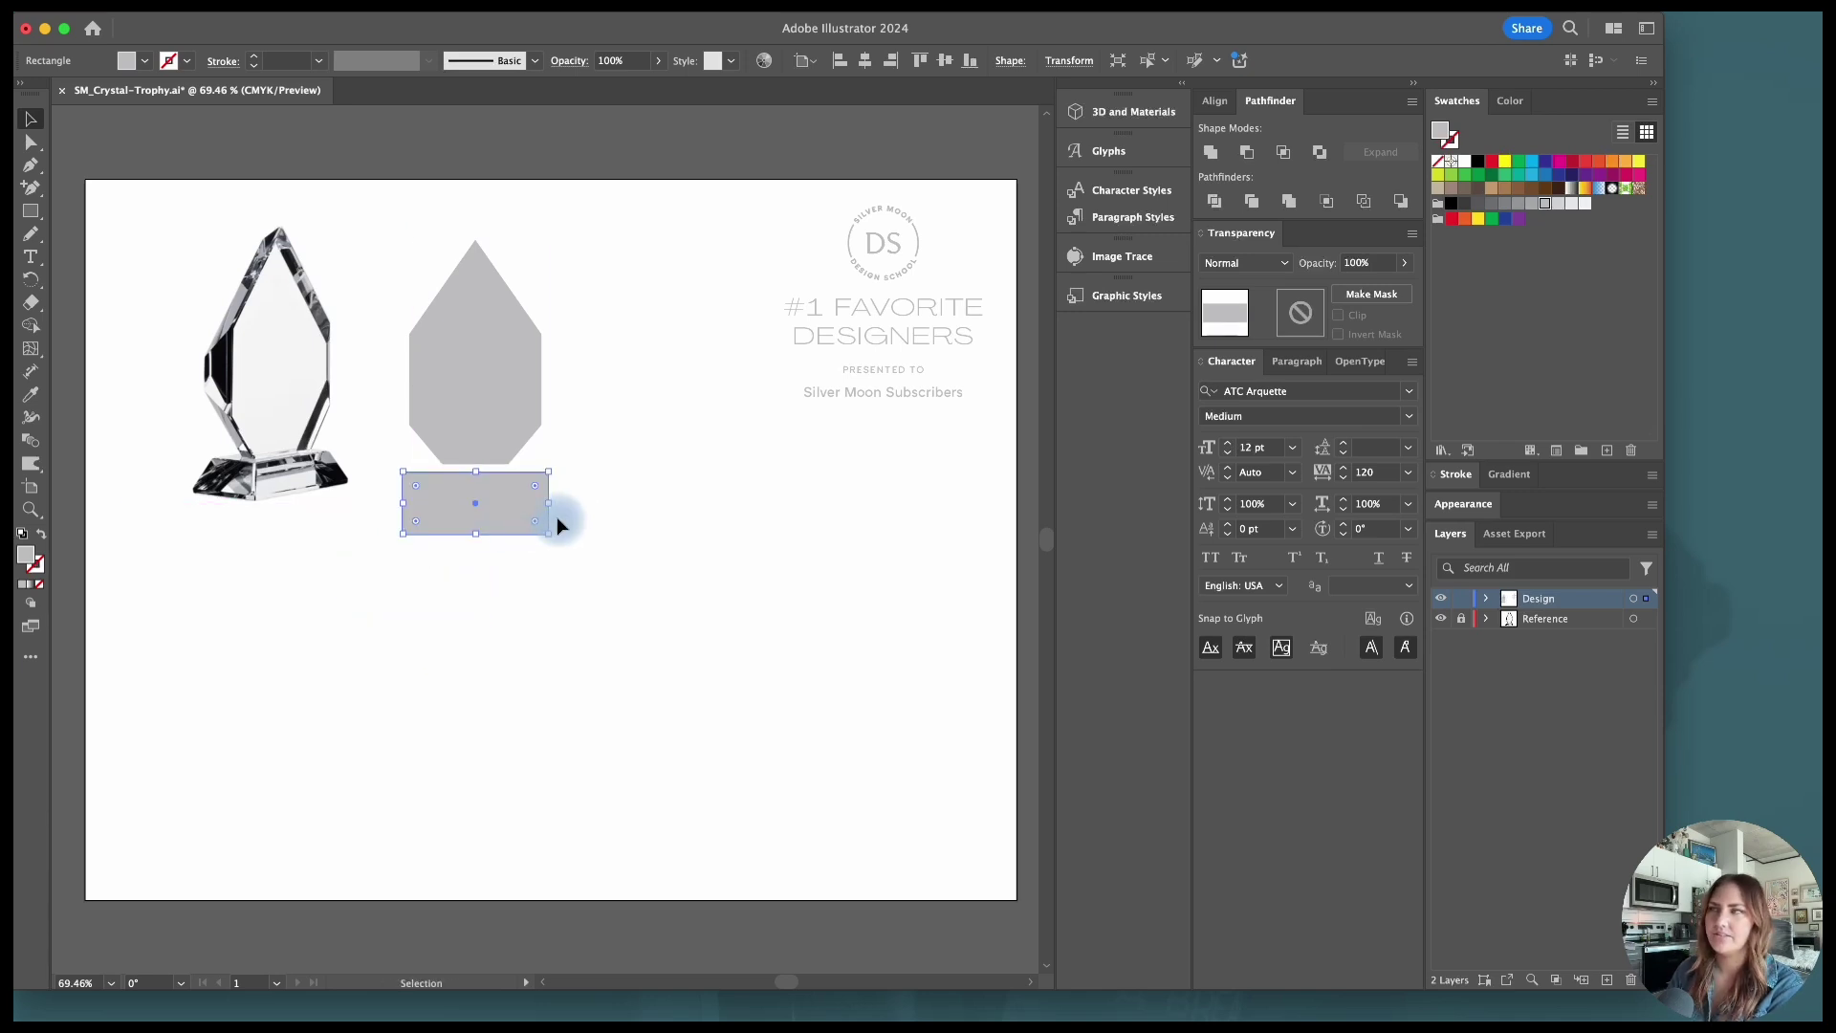
pyautogui.click(484, 389)
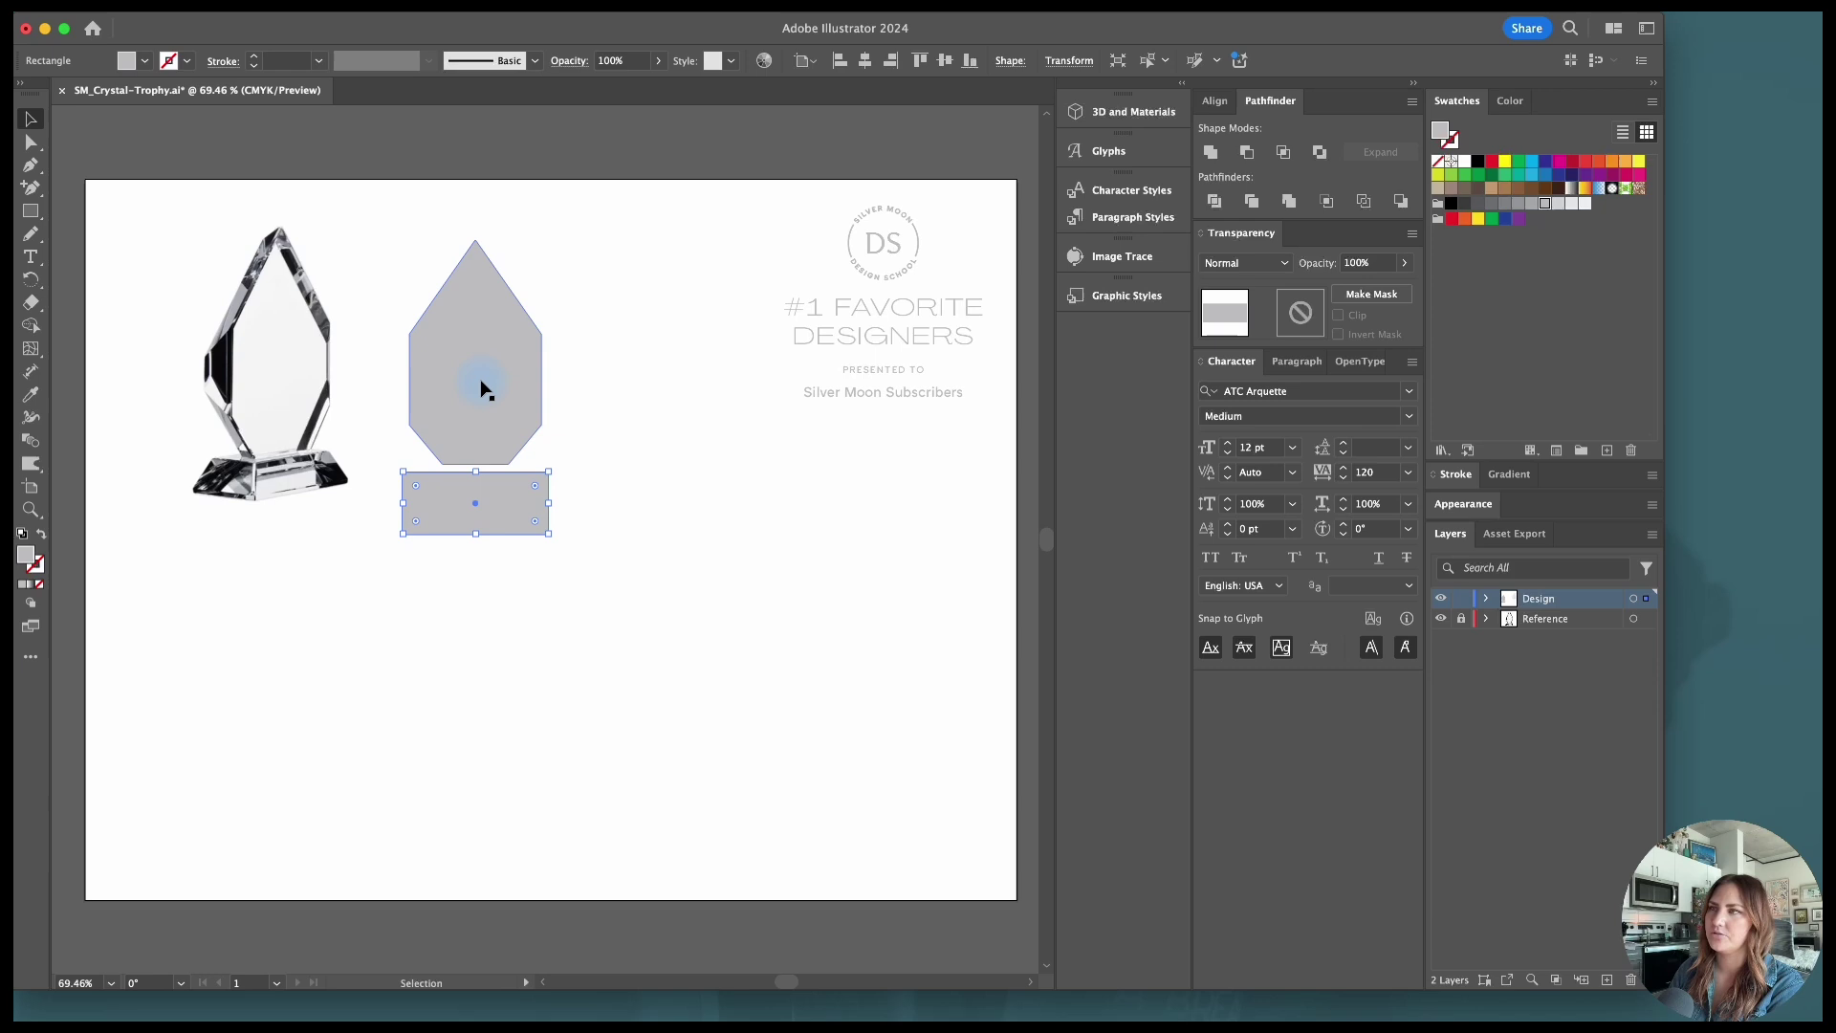
pyautogui.click(514, 507)
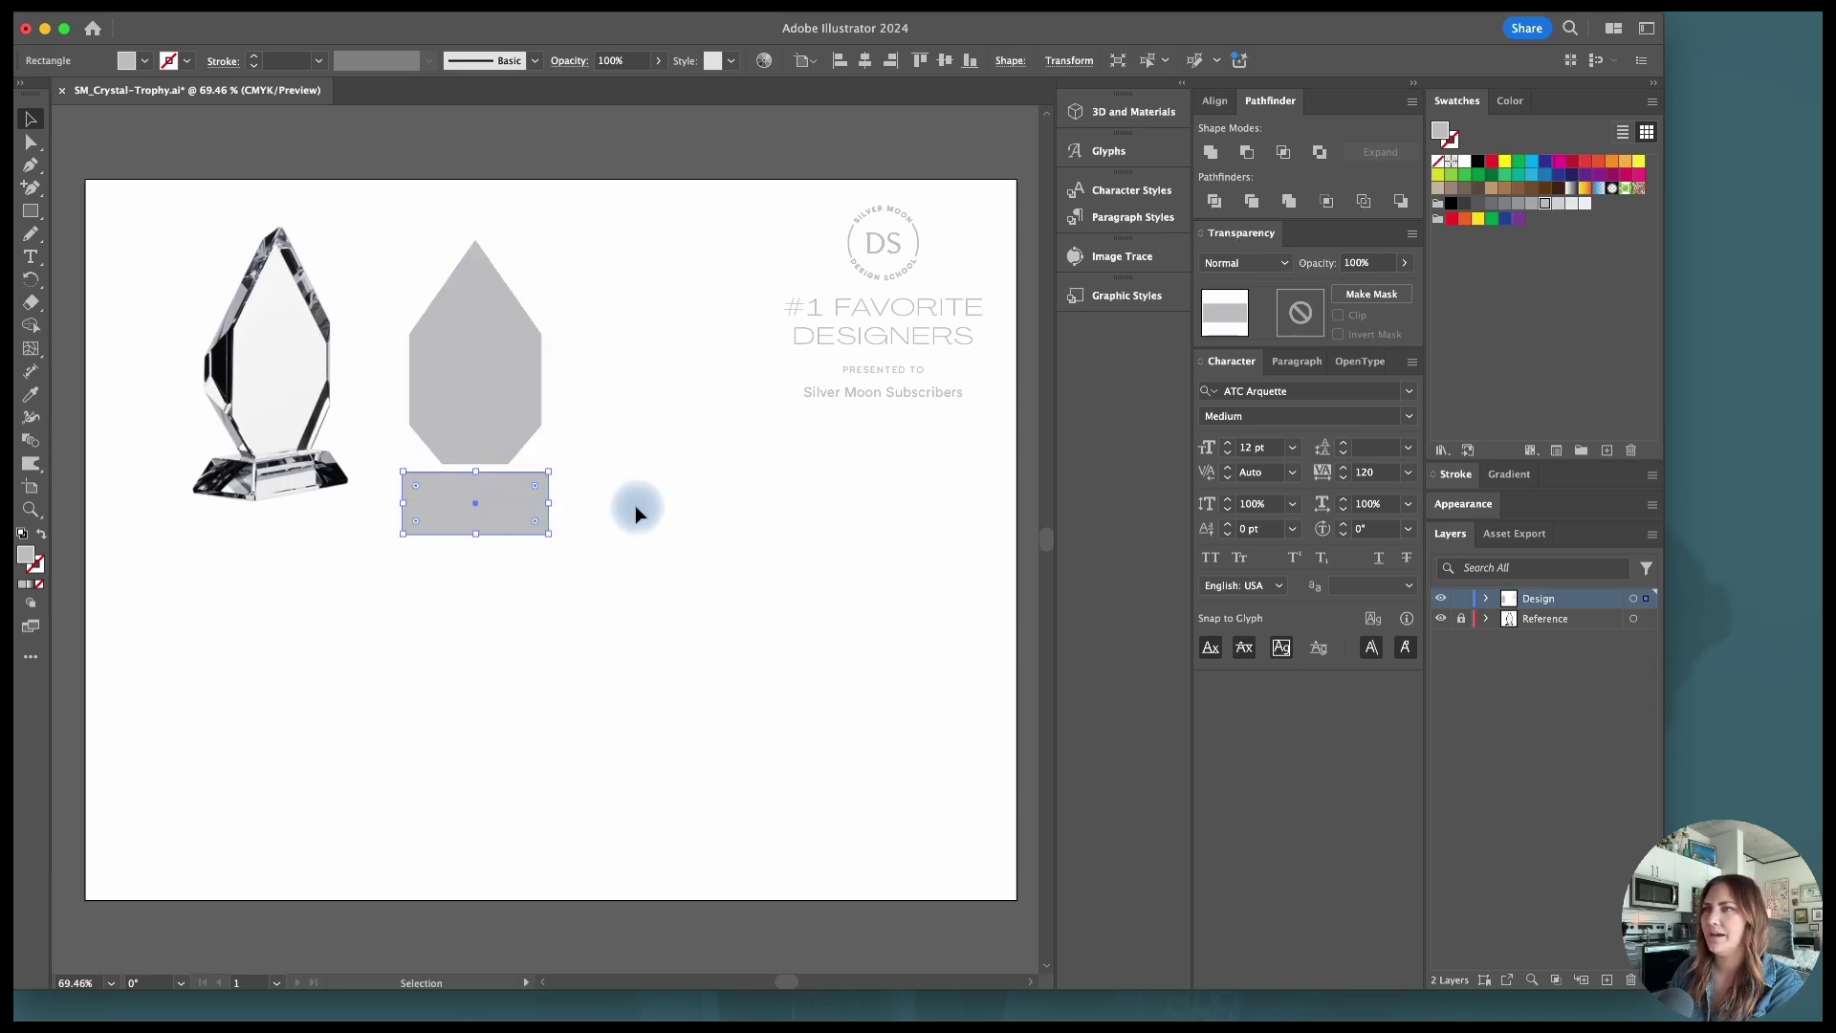
pyautogui.click(487, 392)
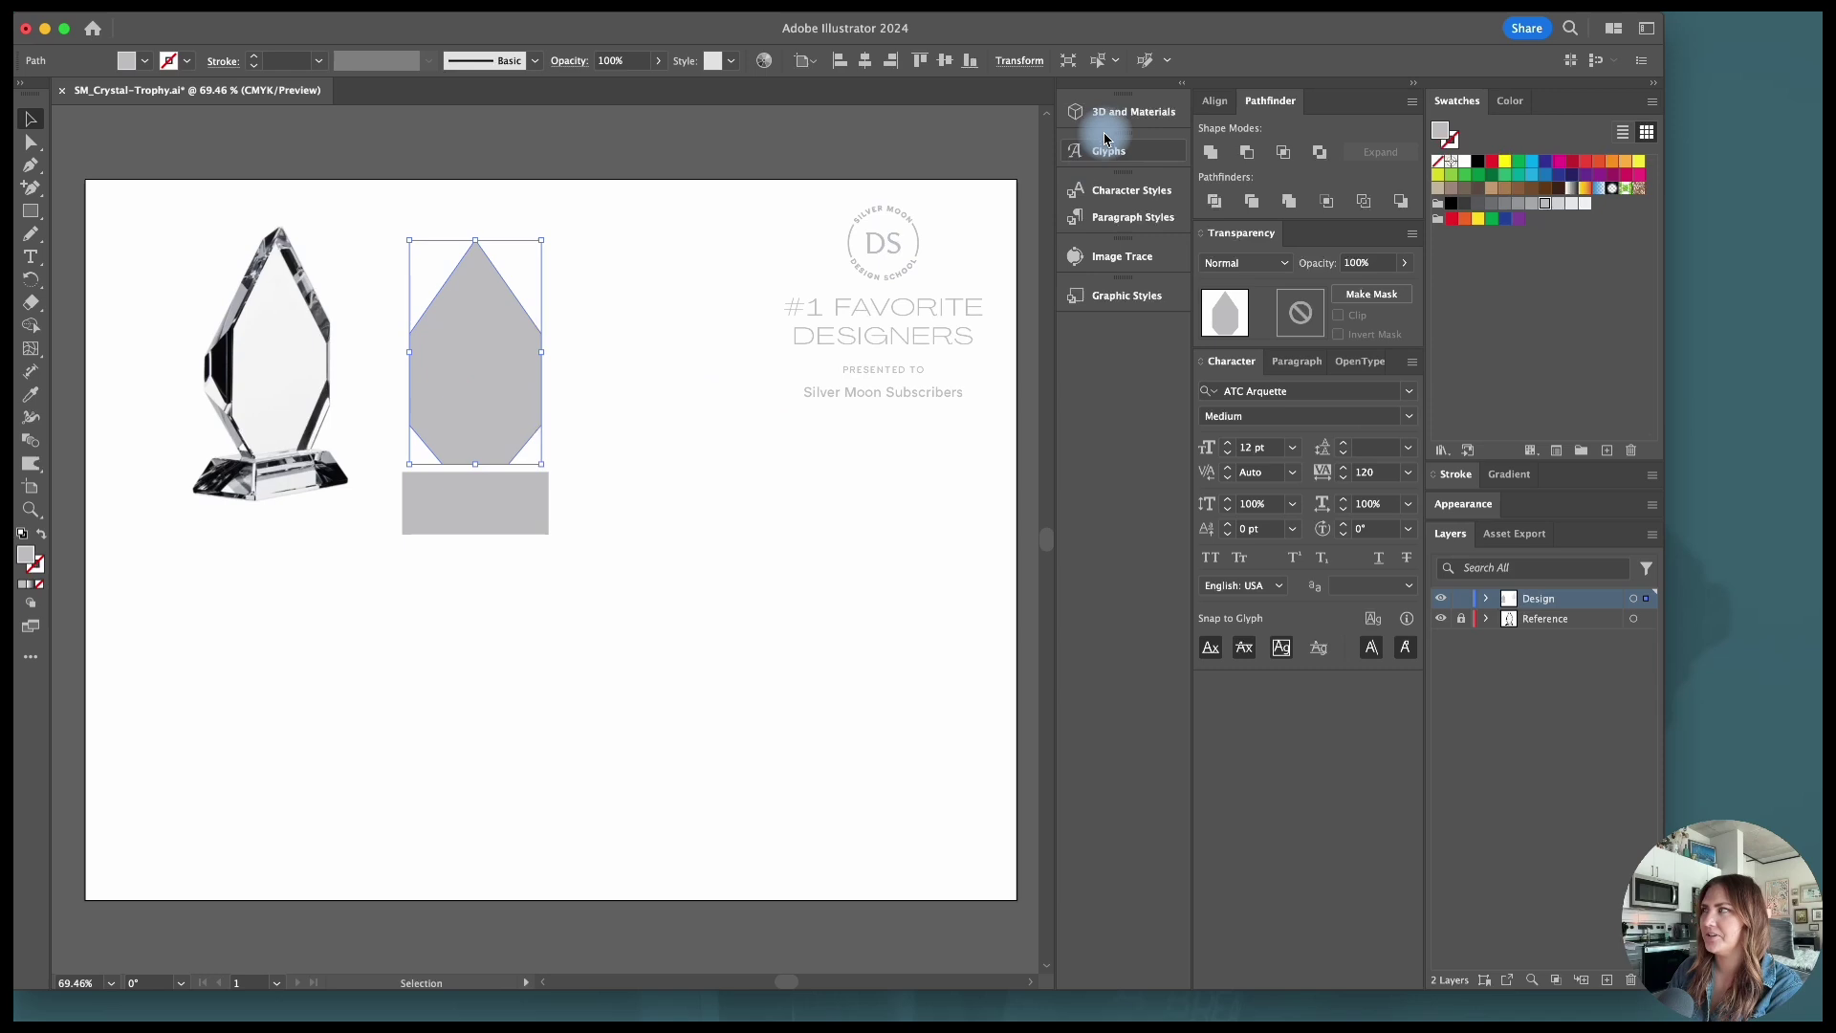
# Step: Extrude the trophy shape in 3D and Materials, adjust its Y rotation, and add a Classic bevel
pyautogui.click(1129, 112)
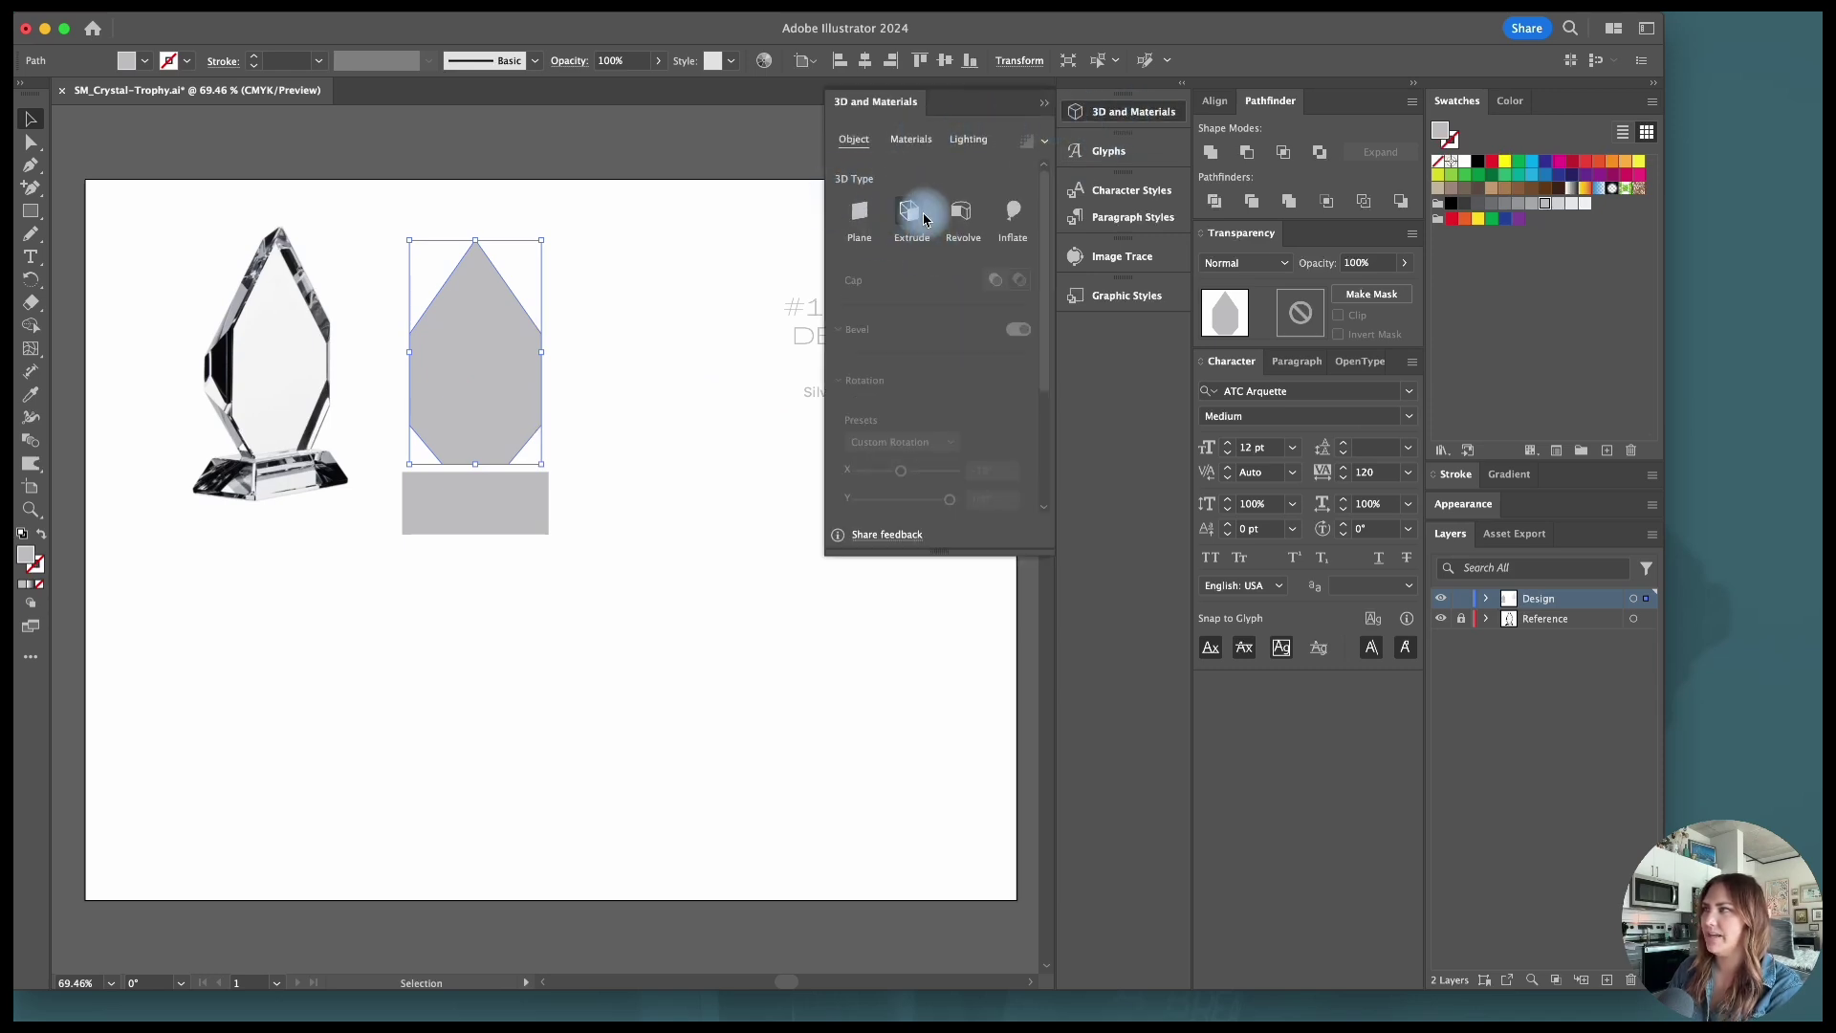
pyautogui.click(912, 221)
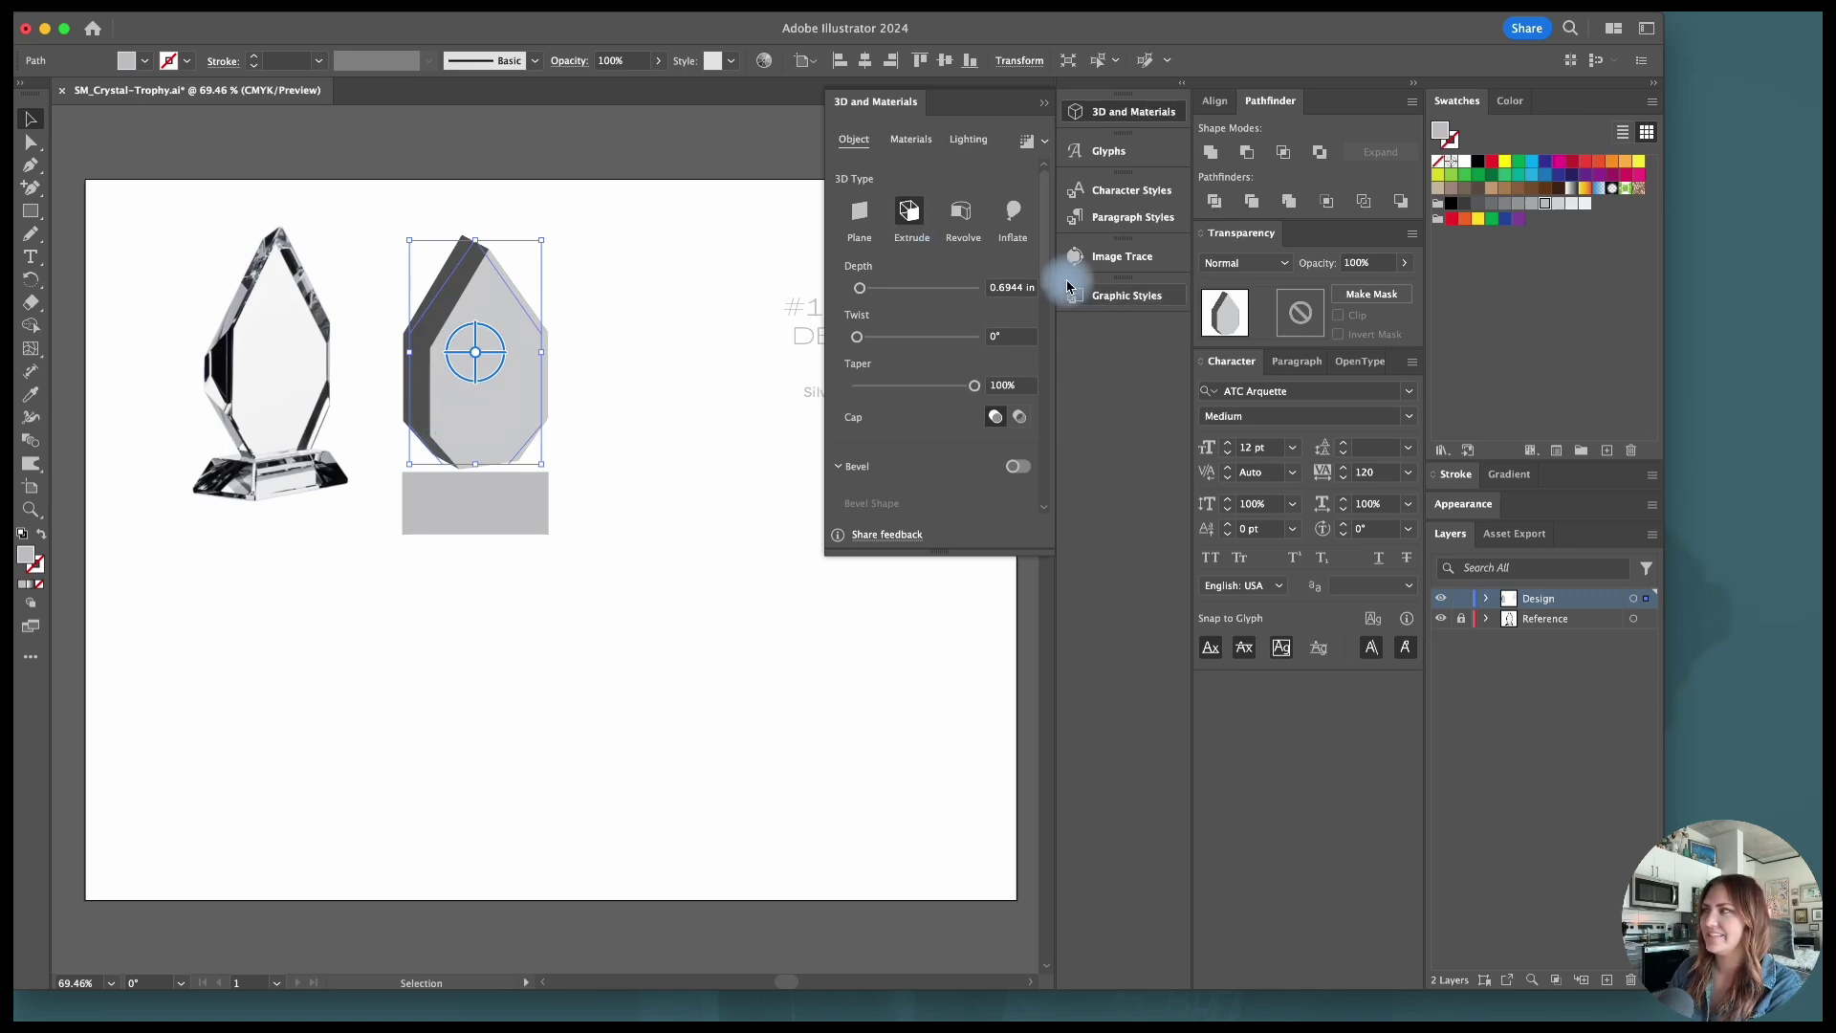
pyautogui.moveTo(1049, 285); pyautogui.dragTo(1050, 422)
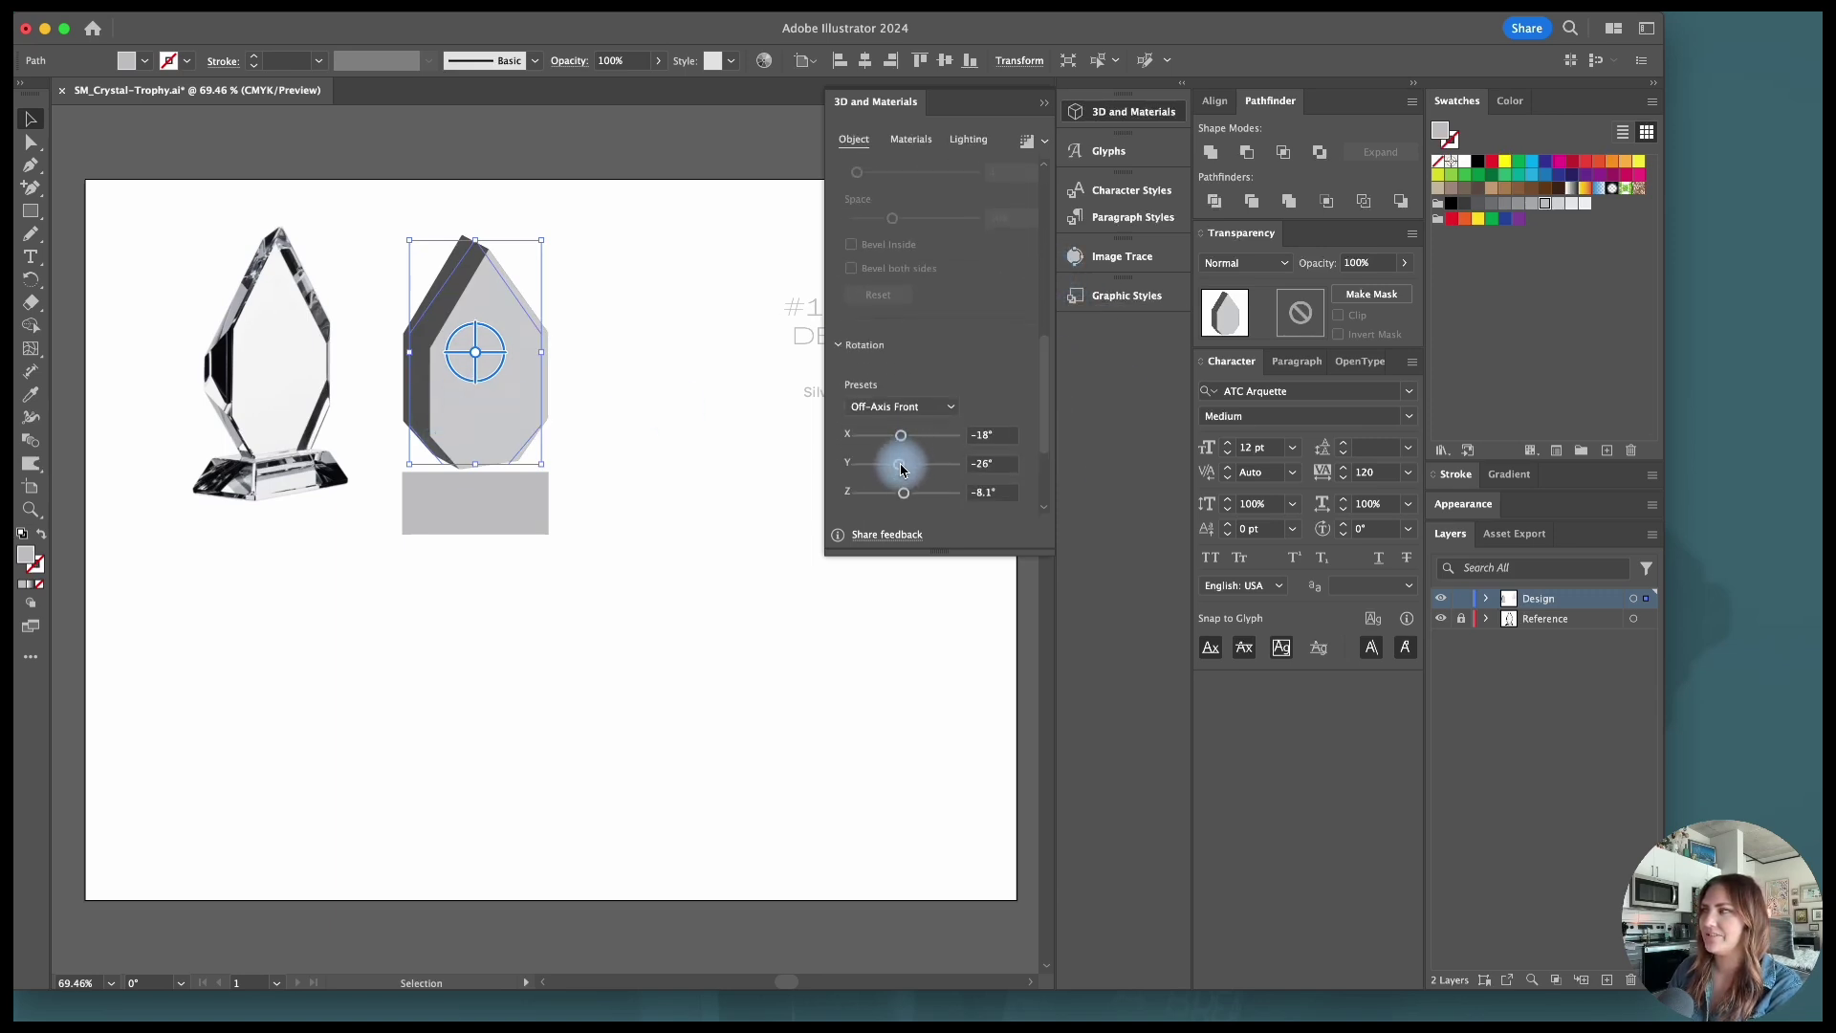
pyautogui.moveTo(901, 469)
pyautogui.mouseDown()
pyautogui.moveTo(918, 471)
pyautogui.moveTo(910, 440)
pyautogui.mouseUp()
pyautogui.scroll(5, 1012, 393)
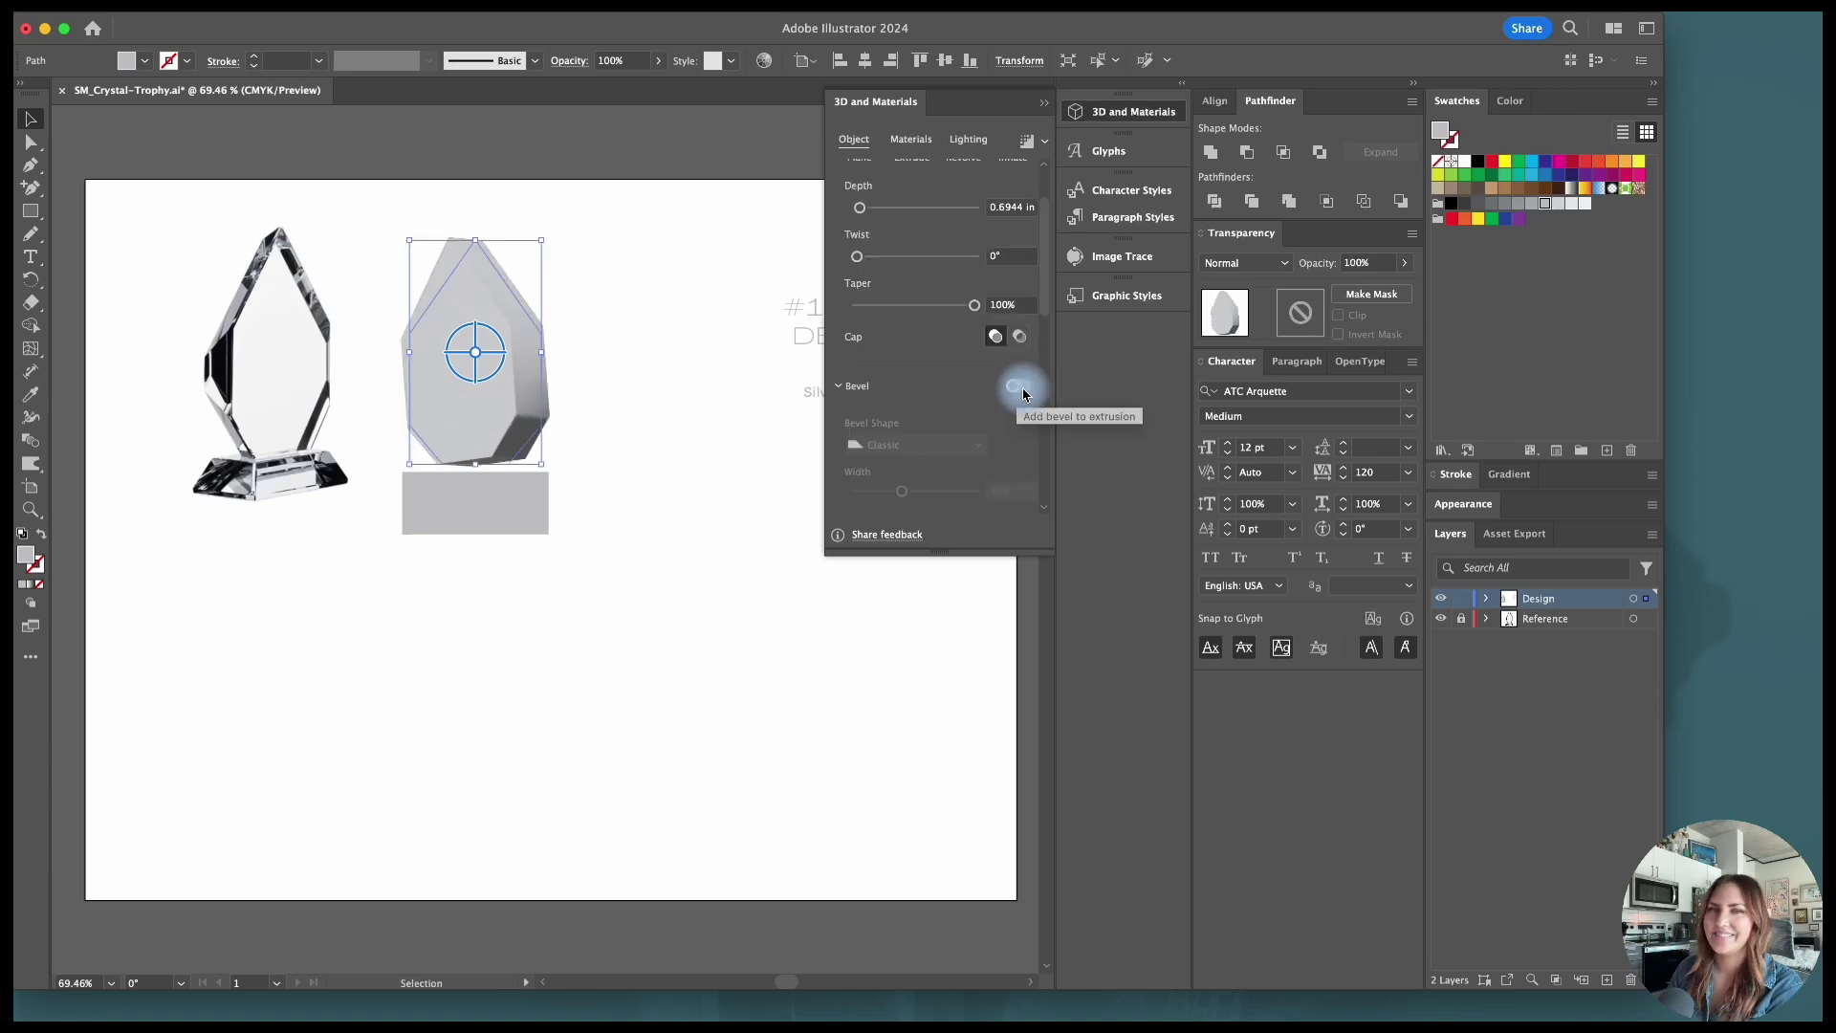
pyautogui.click(1019, 390)
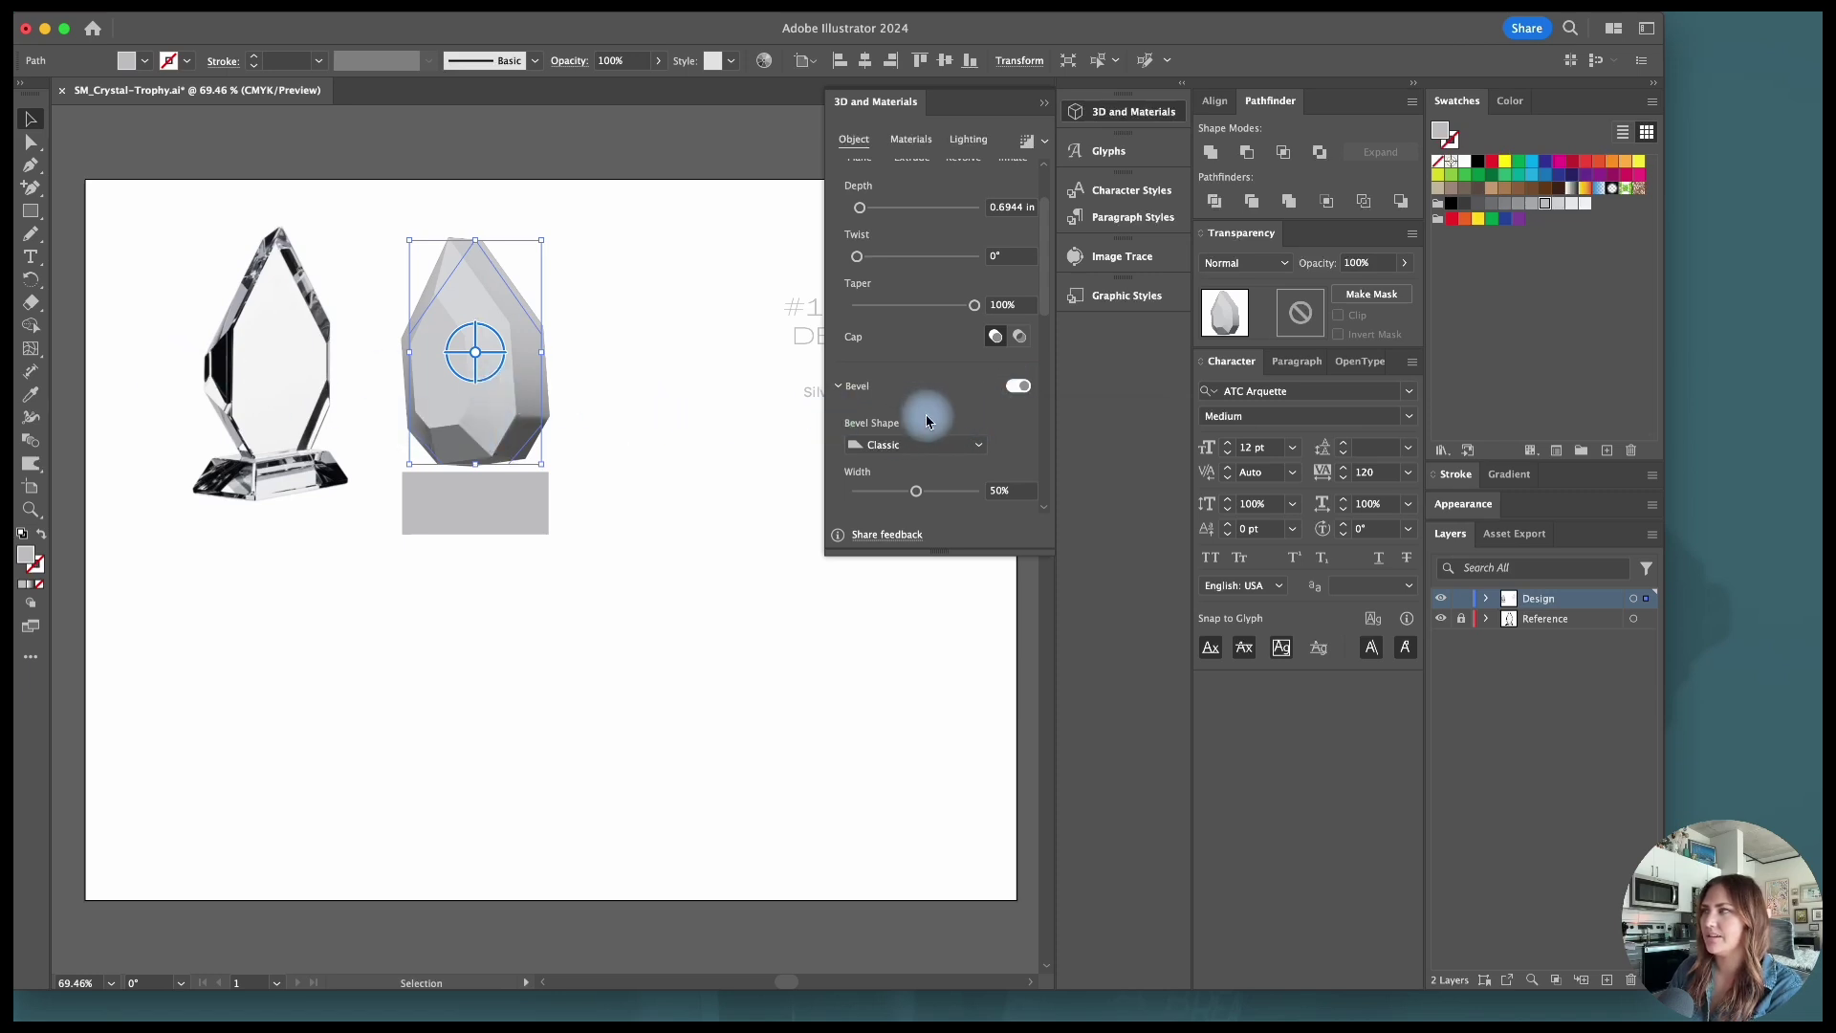
pyautogui.scroll(-1, 1048, 318)
pyautogui.moveTo(1048, 318); pyautogui.dragTo(1049, 287)
# Step: Set the twist to 0°, taper the top, narrow the bevel width, and bevel both sides
pyautogui.click(858, 329)
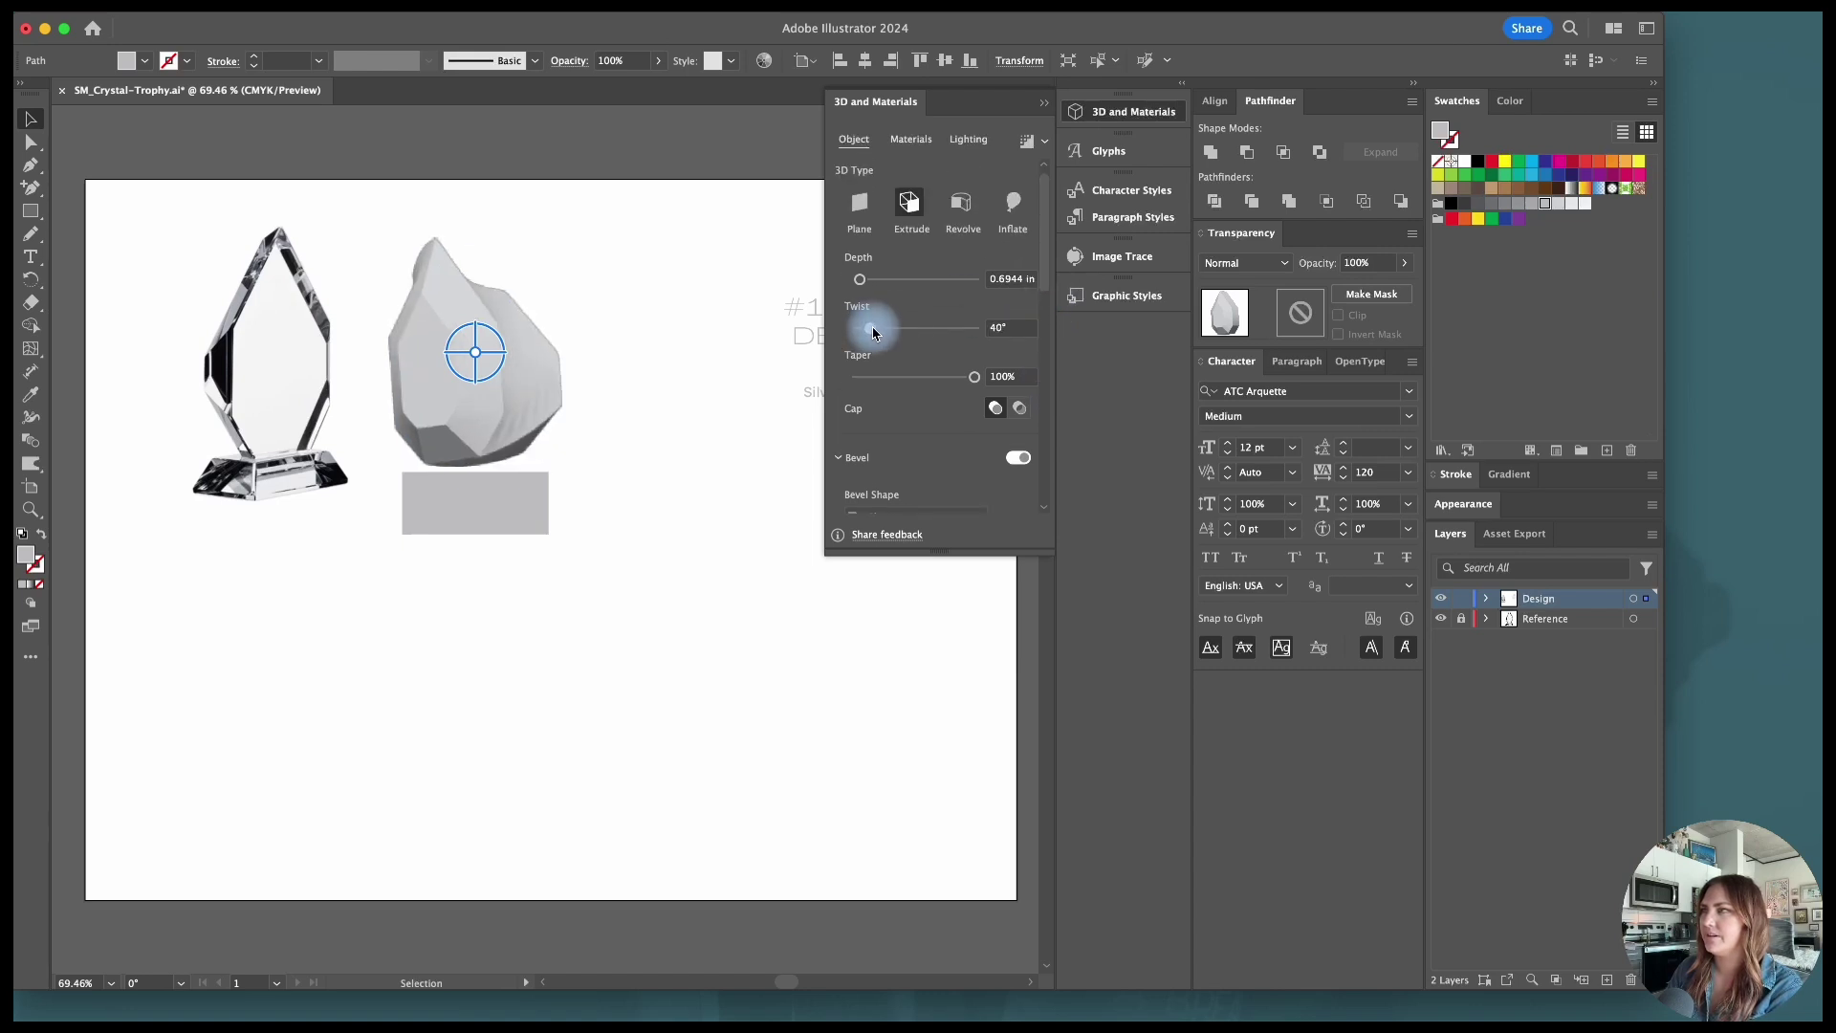
pyautogui.moveTo(975, 377)
pyautogui.mouseDown()
pyautogui.moveTo(951, 361)
pyautogui.moveTo(978, 381)
pyautogui.moveTo(947, 377)
pyautogui.mouseUp()
pyautogui.scroll(-5, 1046, 349)
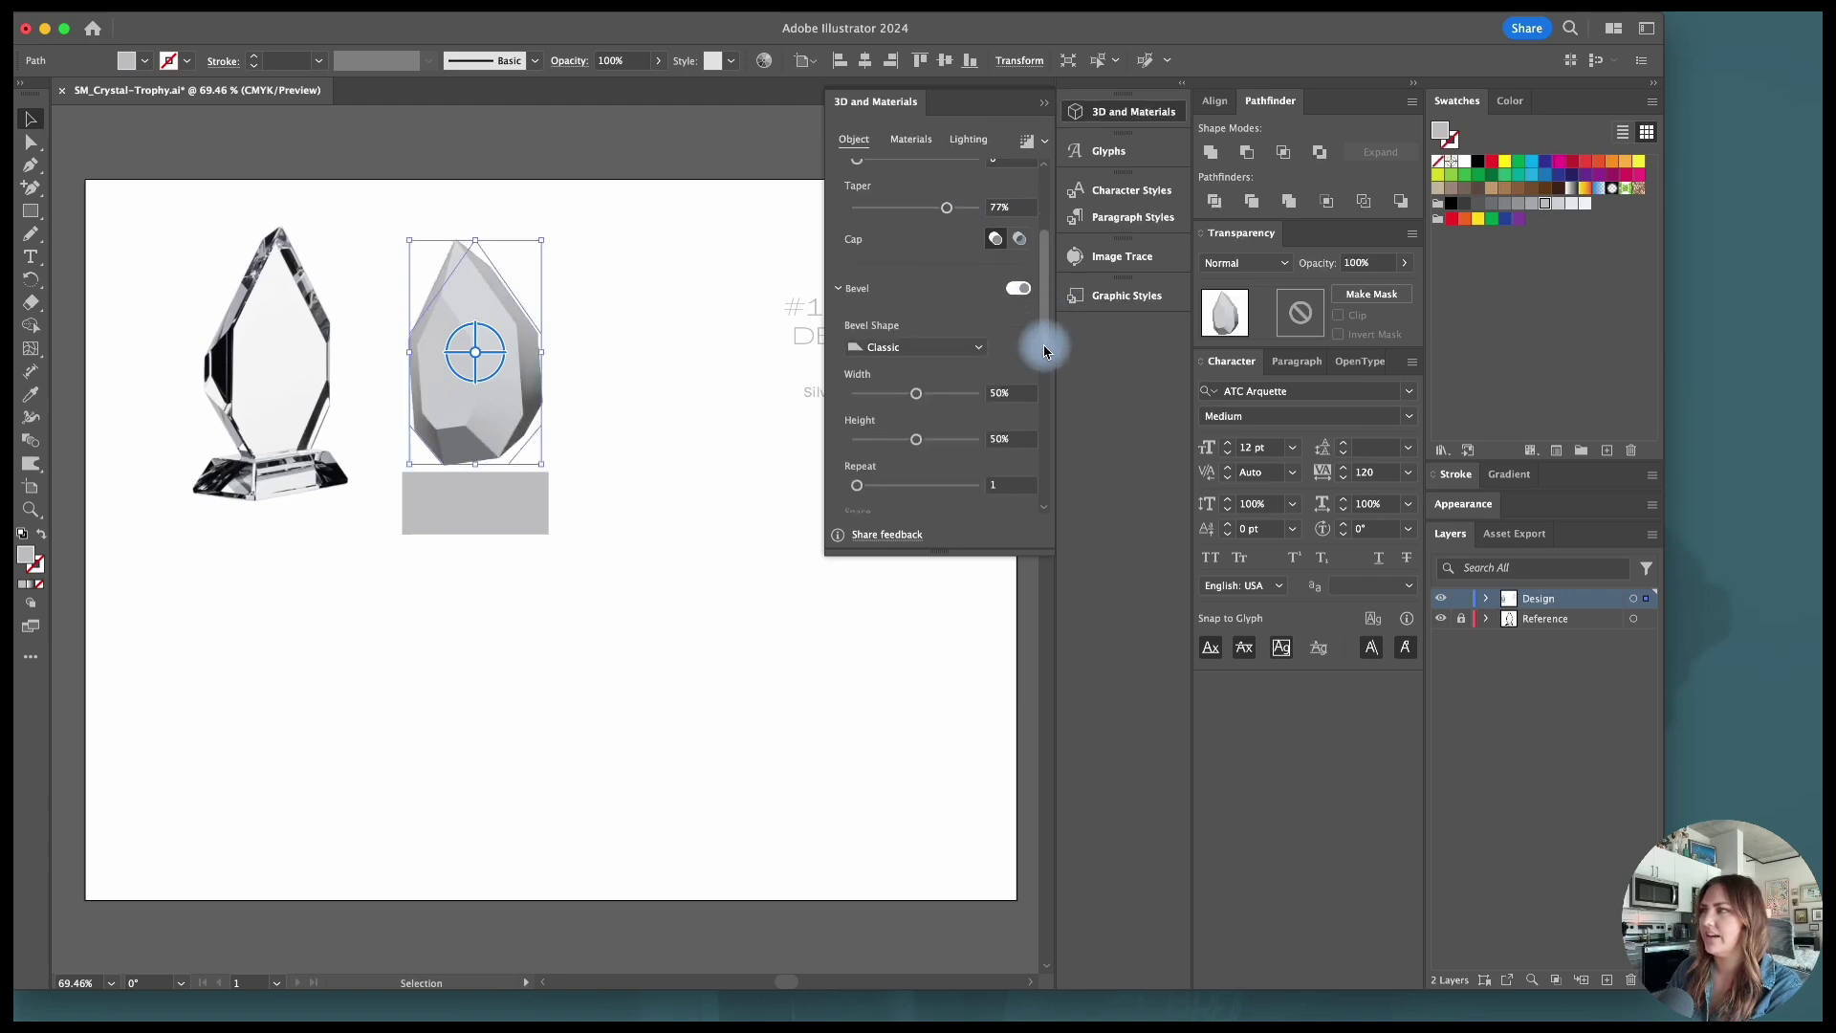
pyautogui.scroll(-5, 1045, 363)
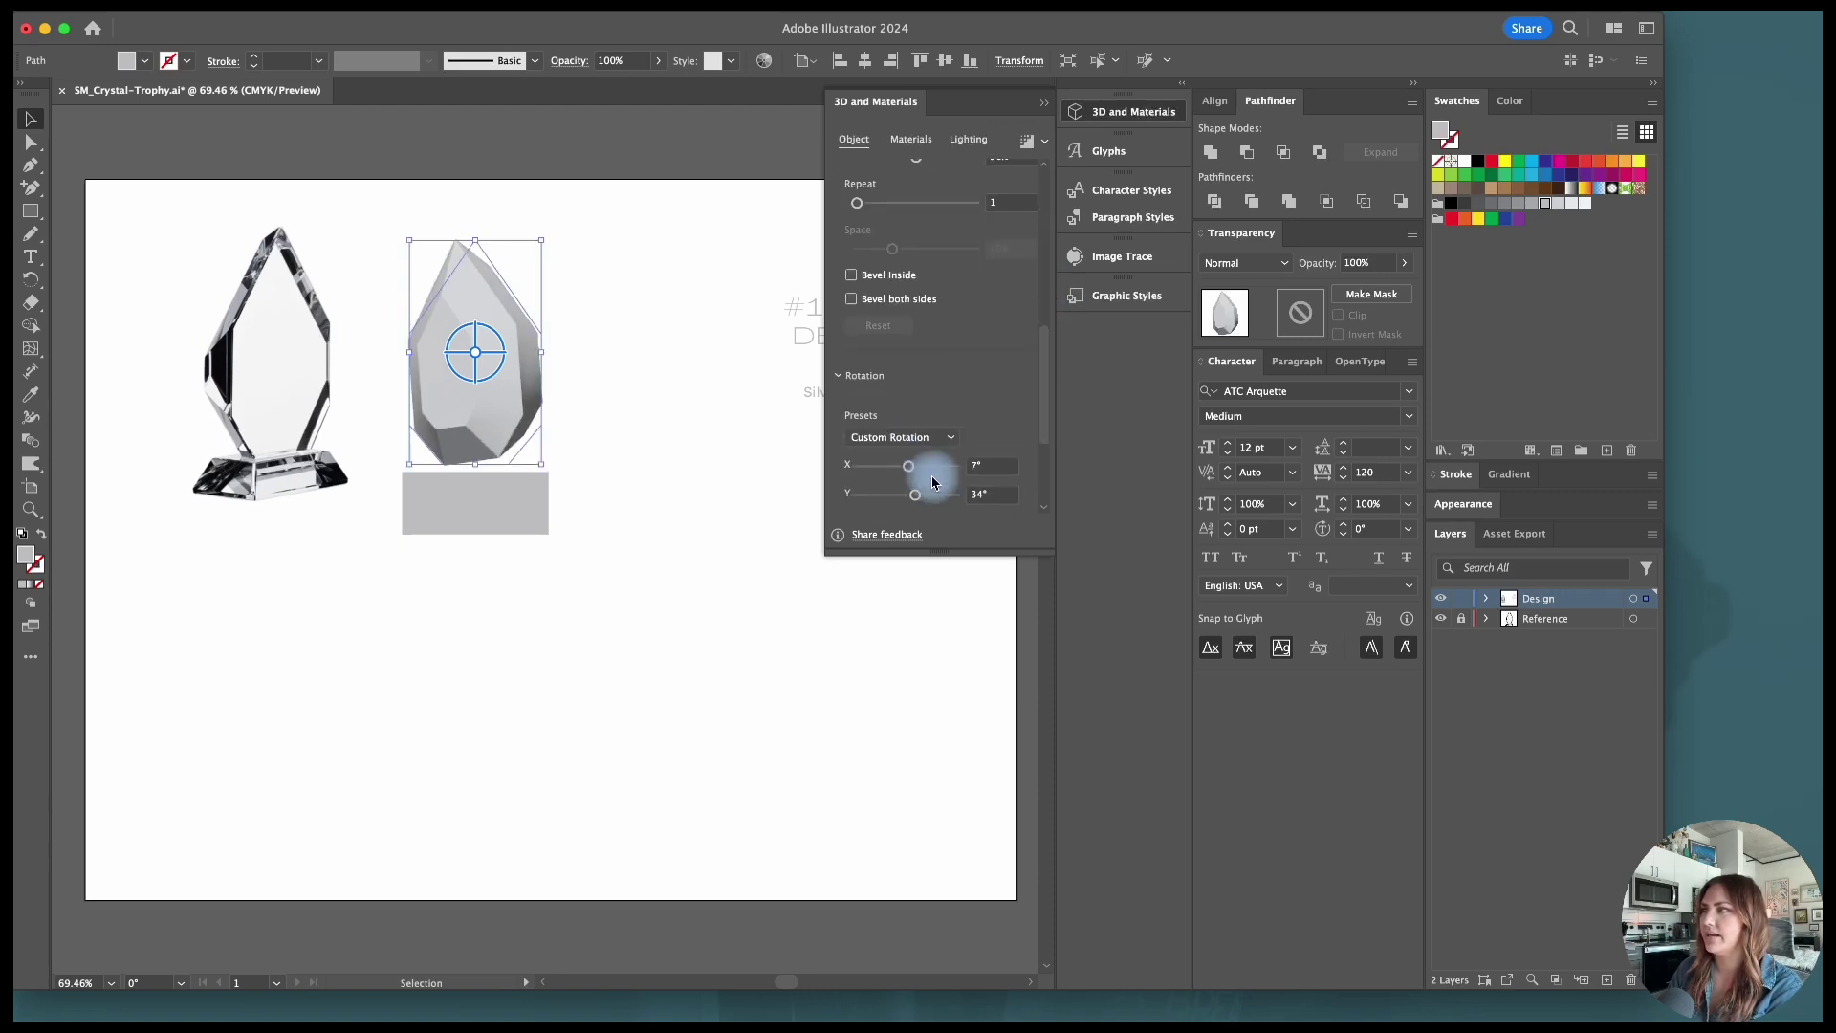
pyautogui.moveTo(921, 493); pyautogui.dragTo(894, 495)
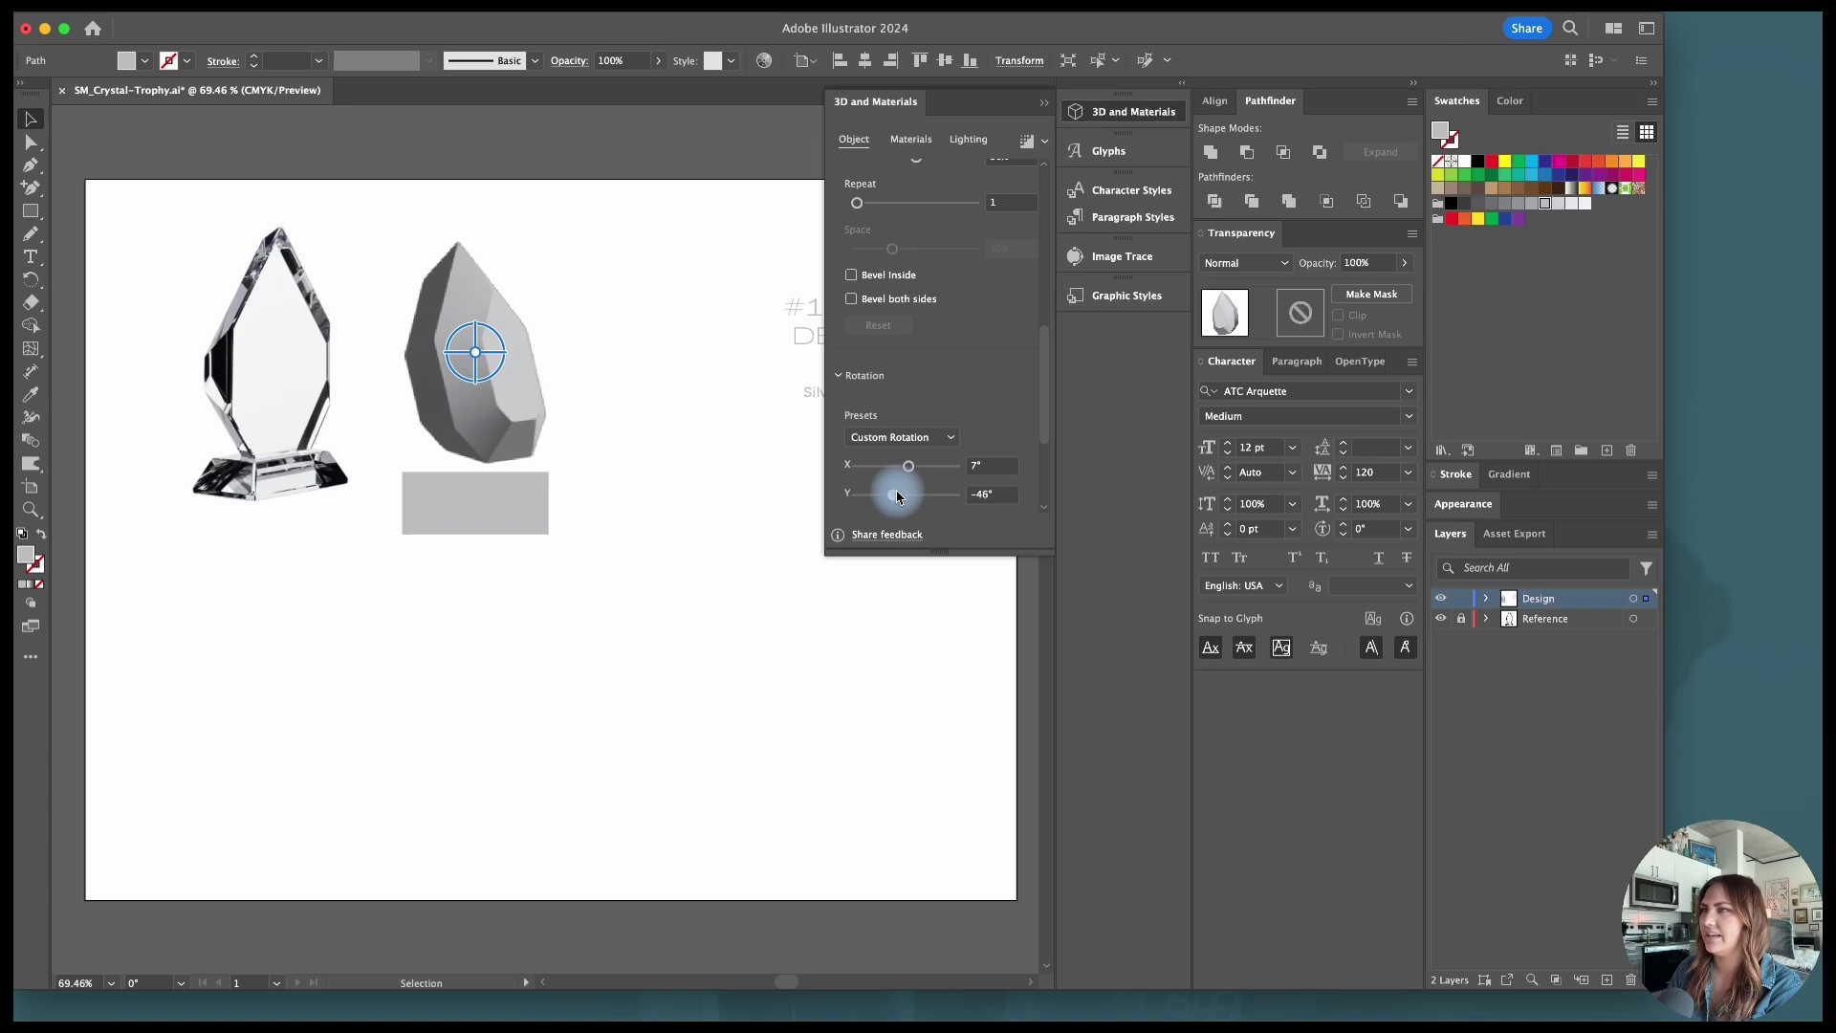
pyautogui.scroll(3, 1049, 438)
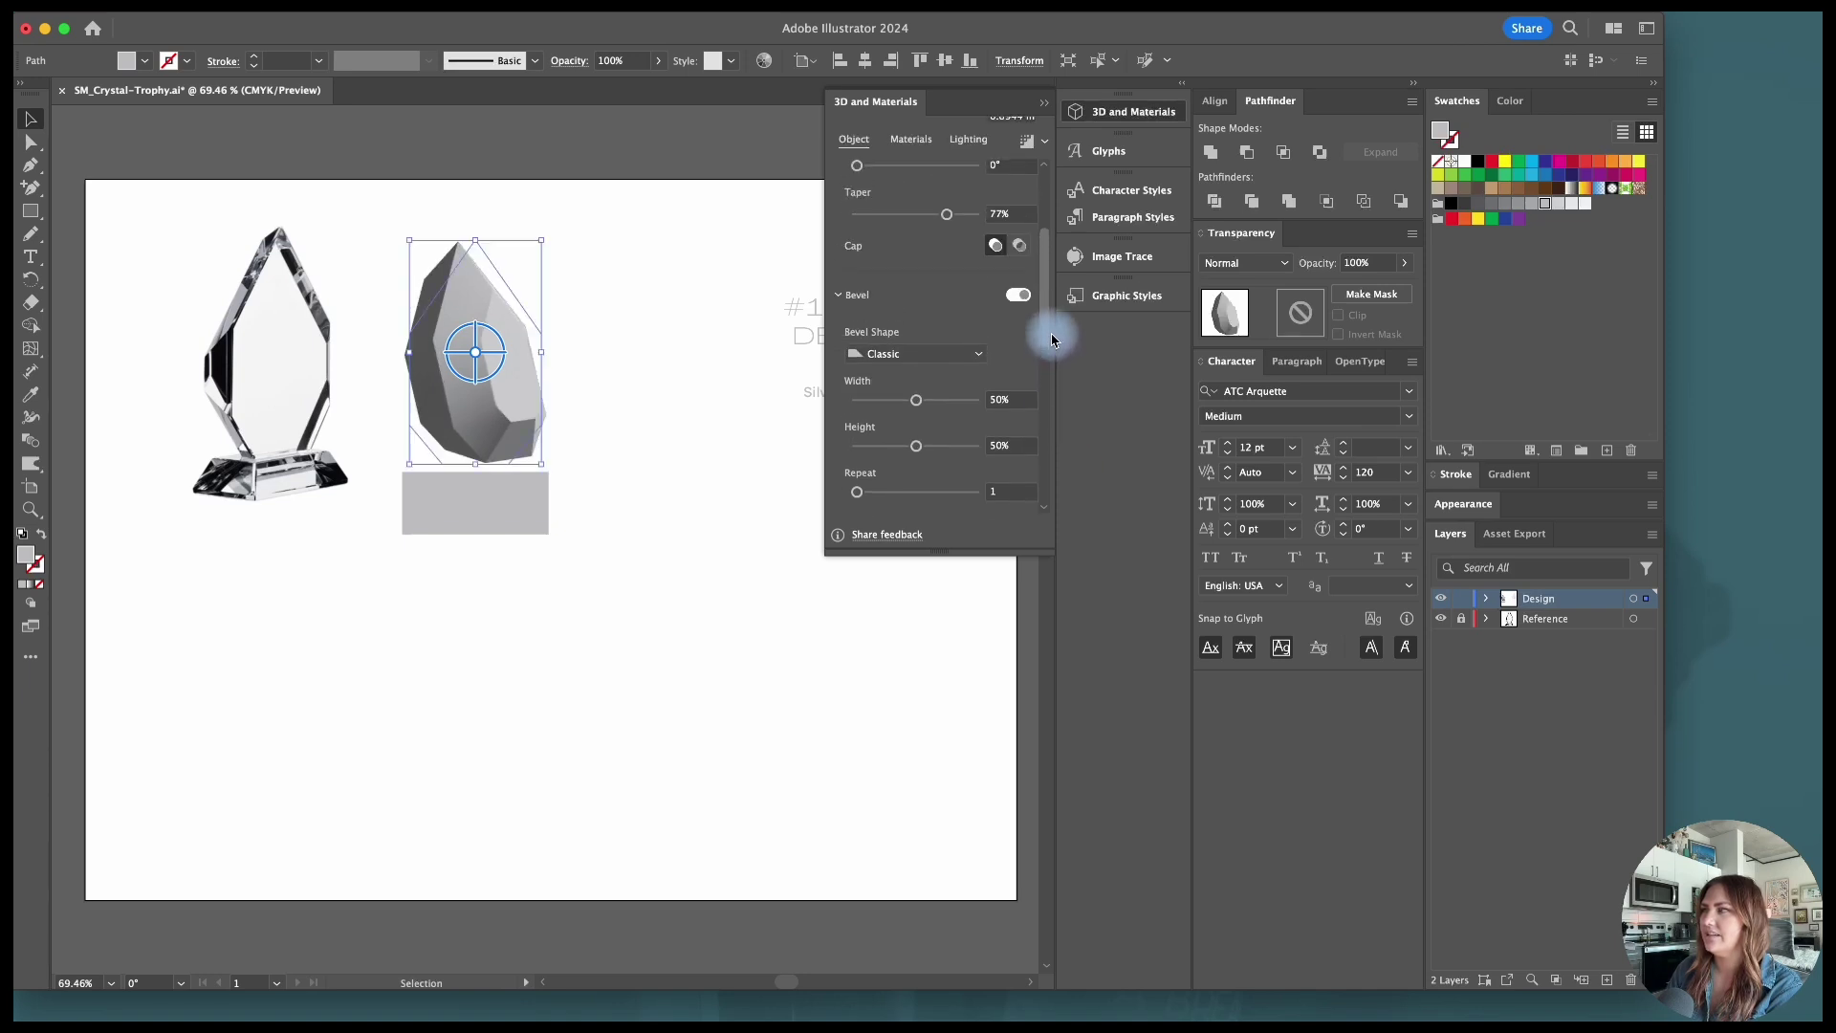
pyautogui.moveTo(915, 392); pyautogui.dragTo(863, 403)
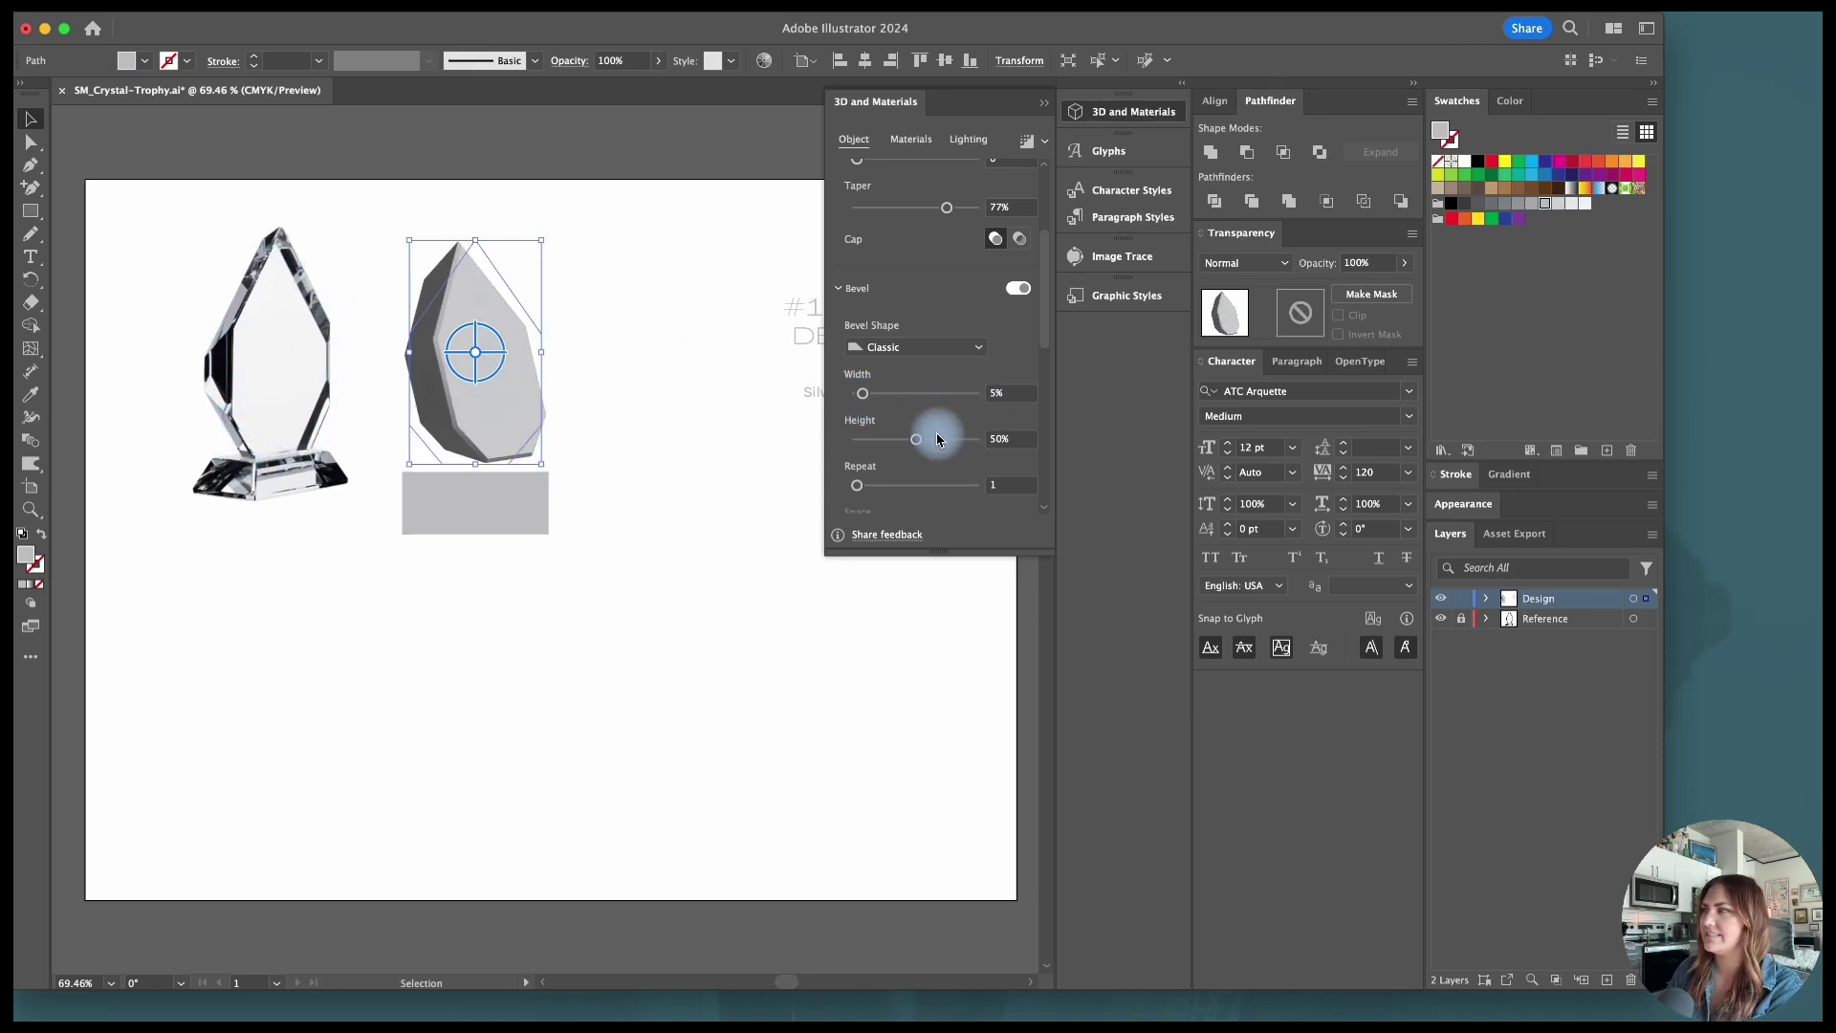
pyautogui.moveTo(1042, 333); pyautogui.dragTo(1045, 386)
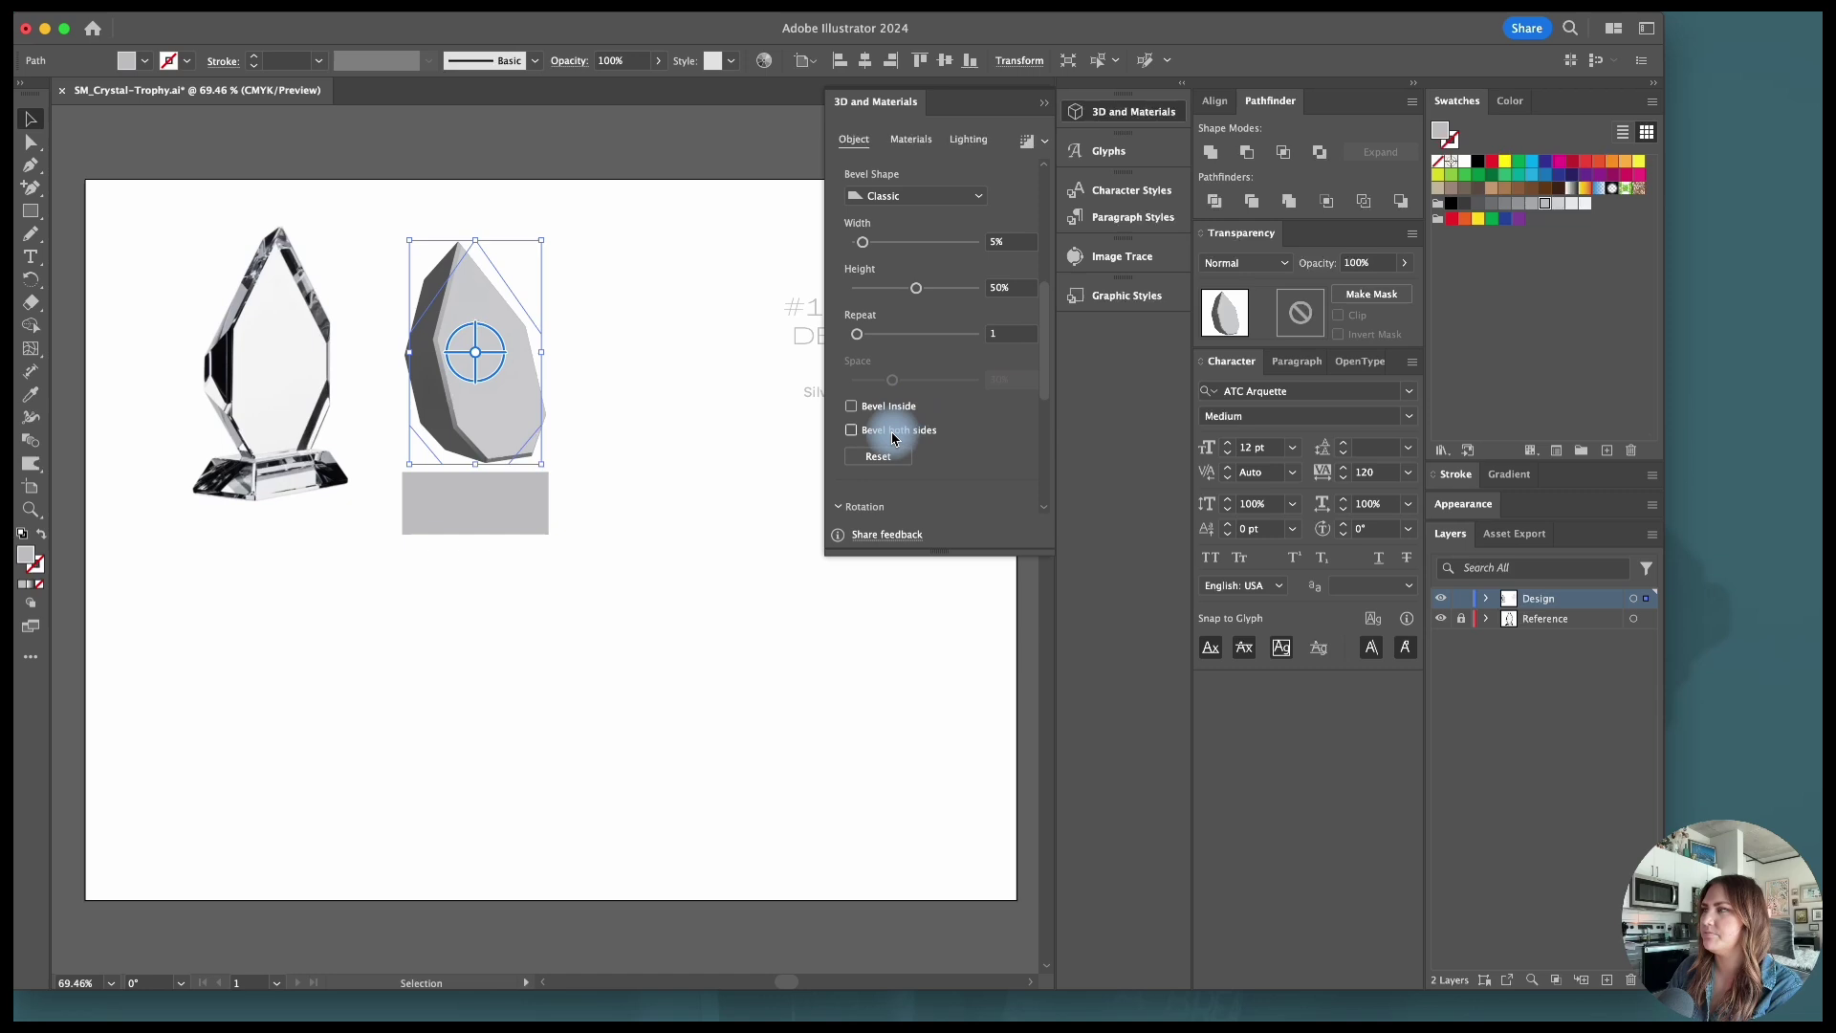
pyautogui.click(852, 430)
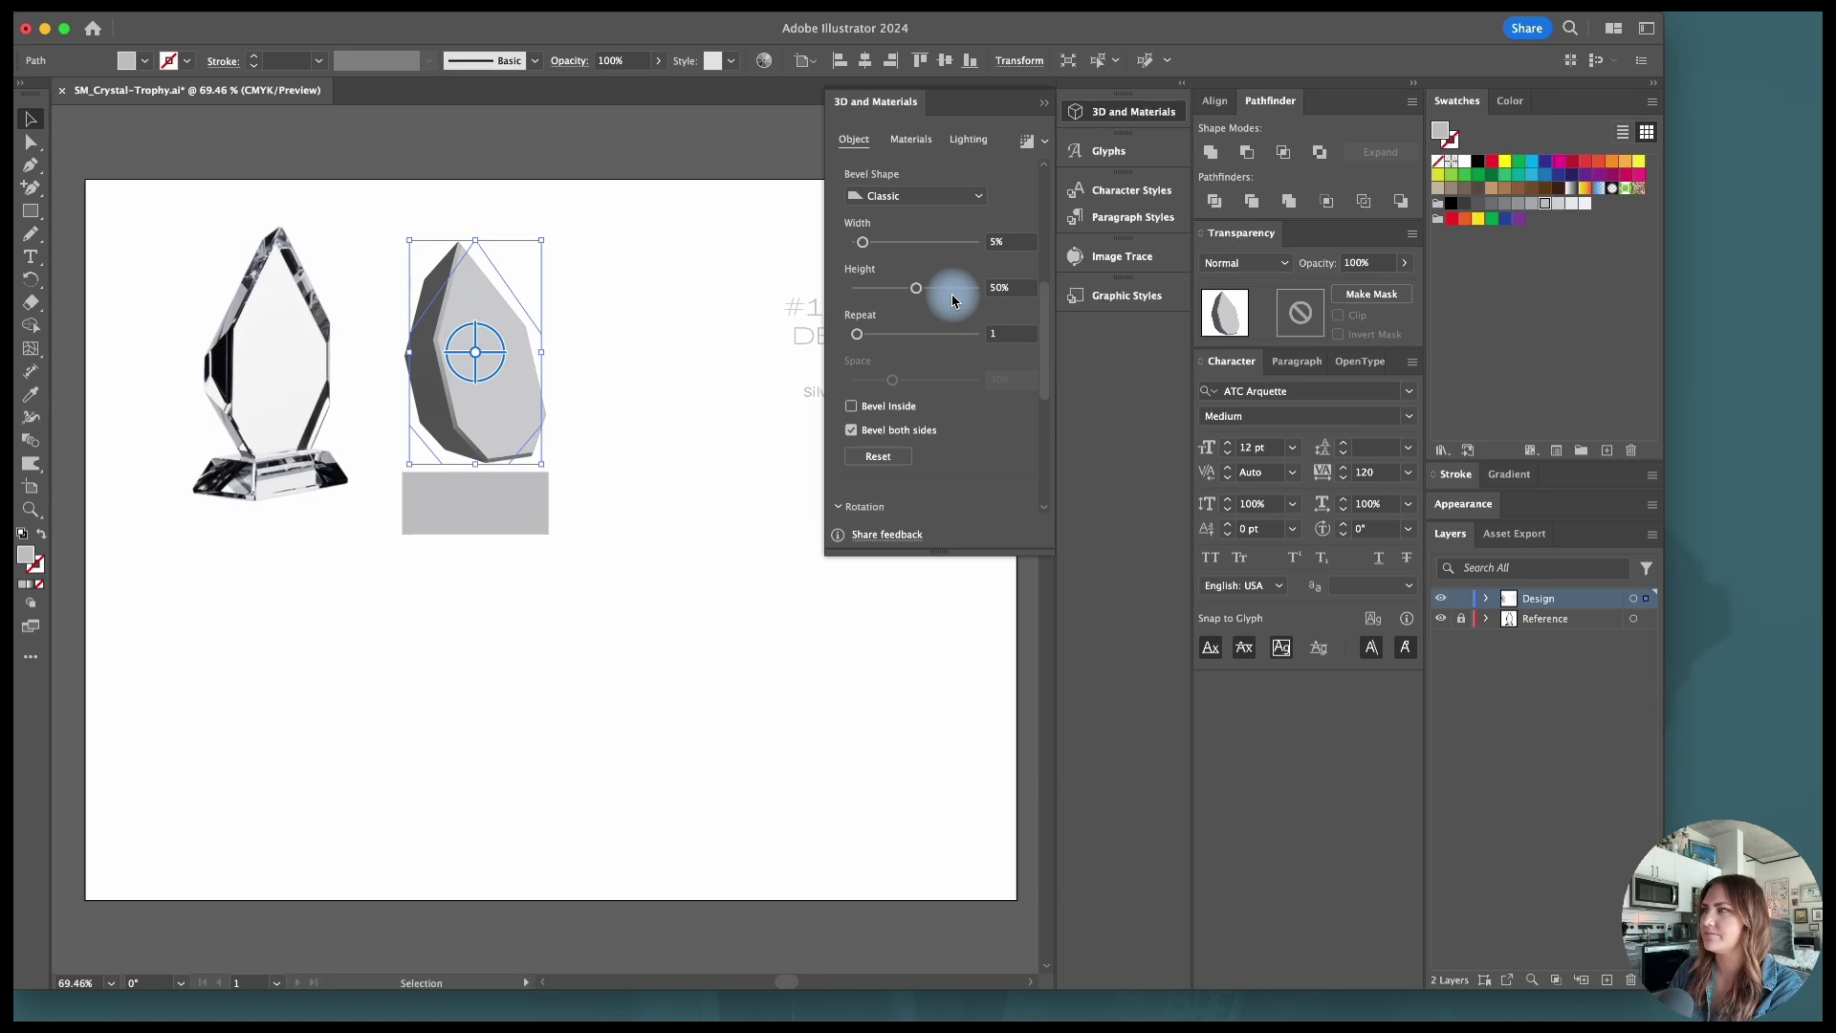
pyautogui.moveTo(1043, 330); pyautogui.dragTo(1043, 244)
pyautogui.moveTo(927, 304); pyautogui.dragTo(1049, 279)
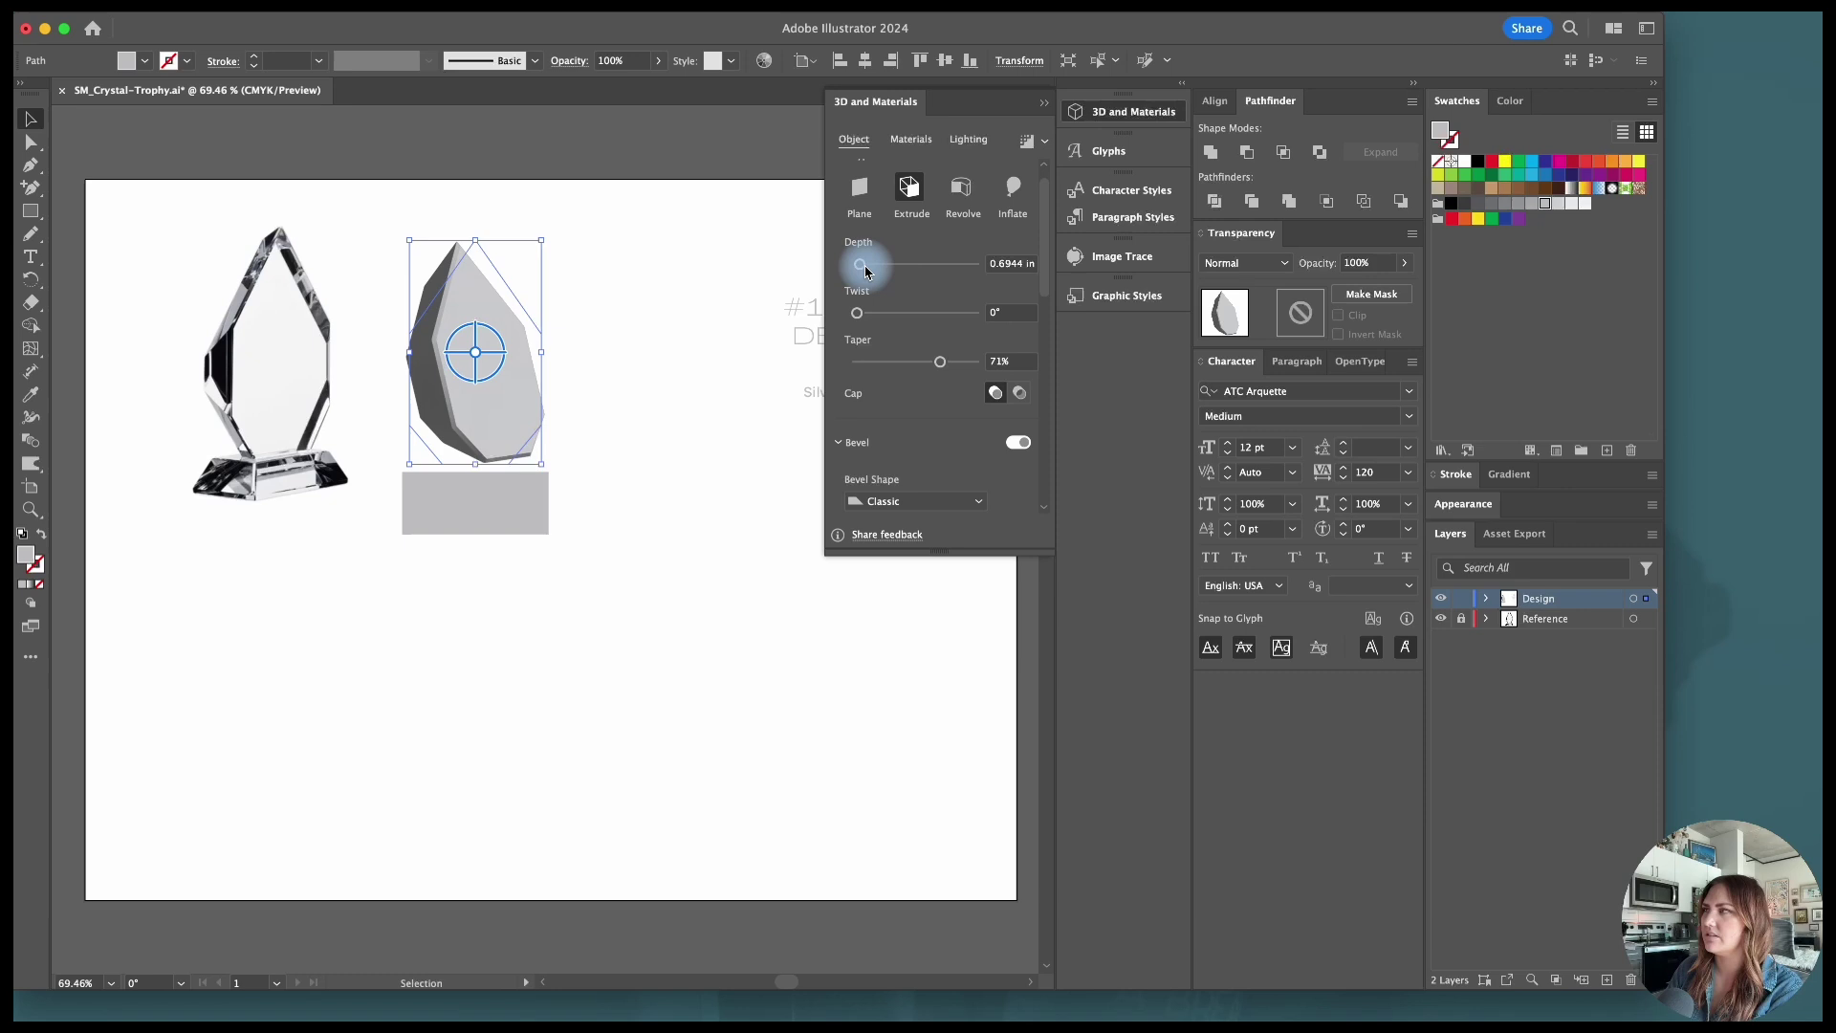
# Step: Set the gem top's depth to 0.5 in, taper to about 75%, and rotation Y to about -116°
pyautogui.click(1005, 264)
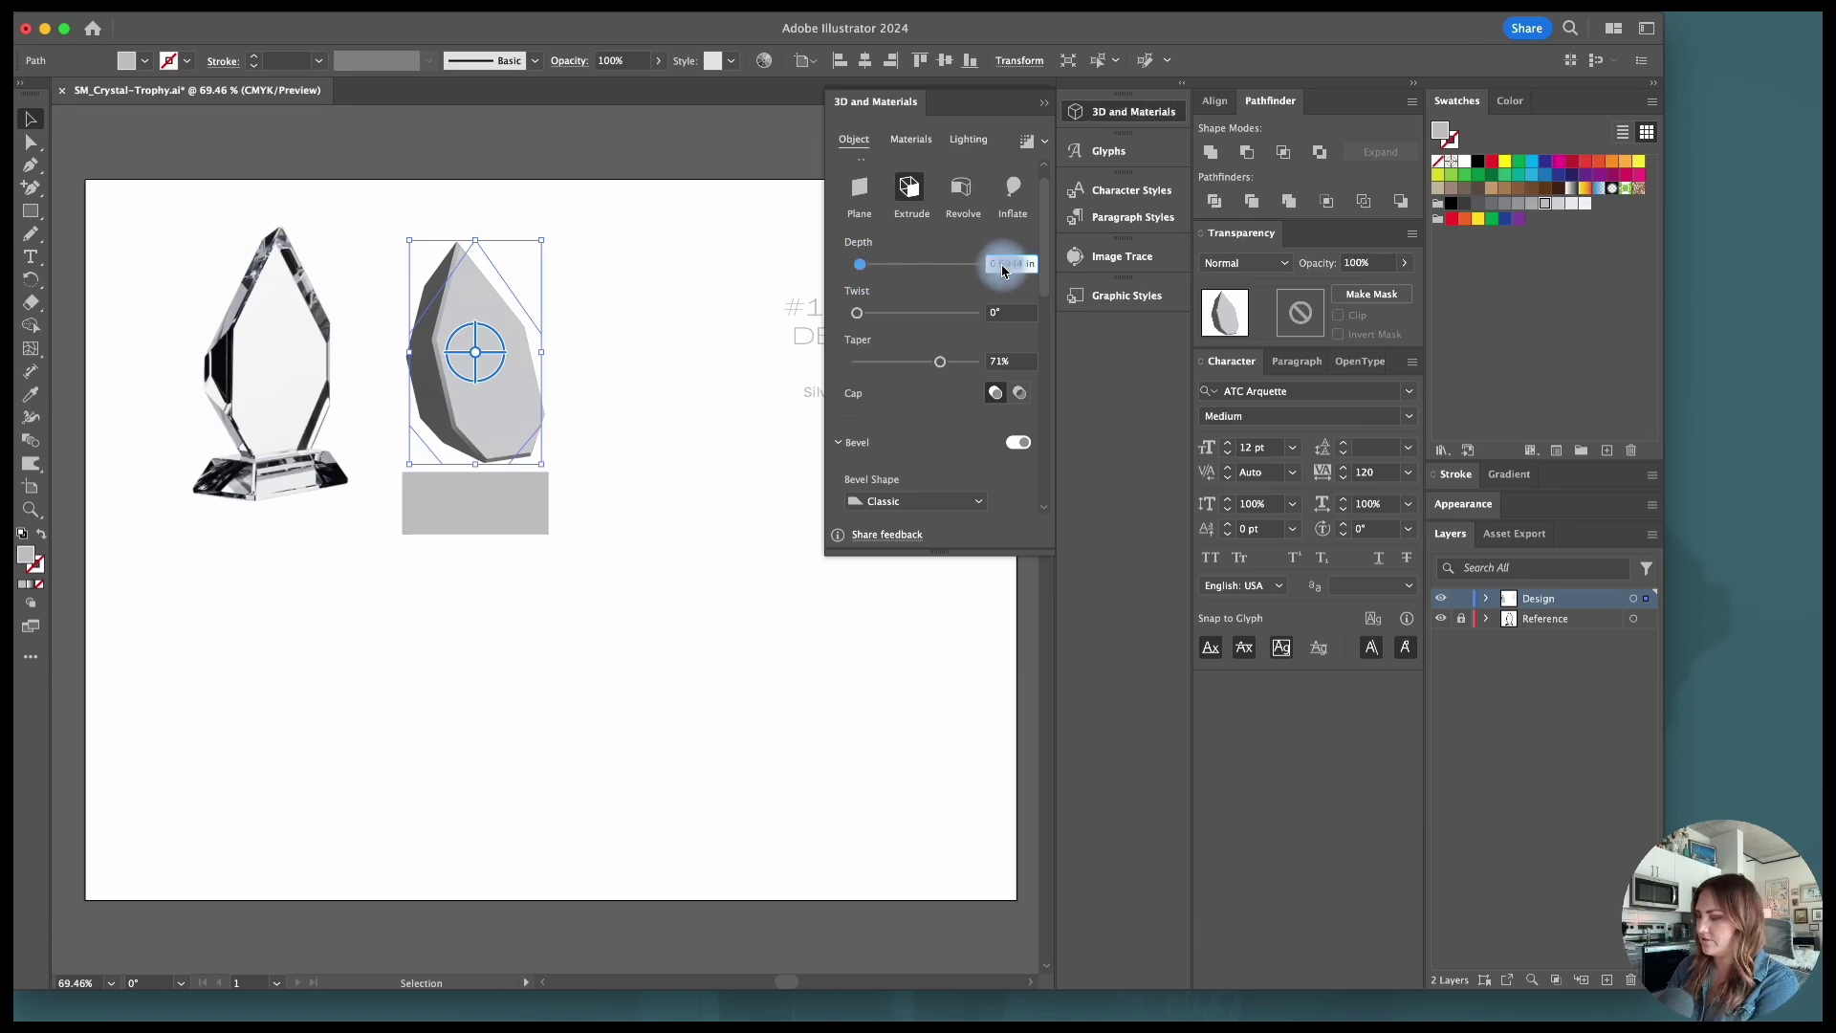
pyautogui.write('0.5')
pyautogui.press('Return')
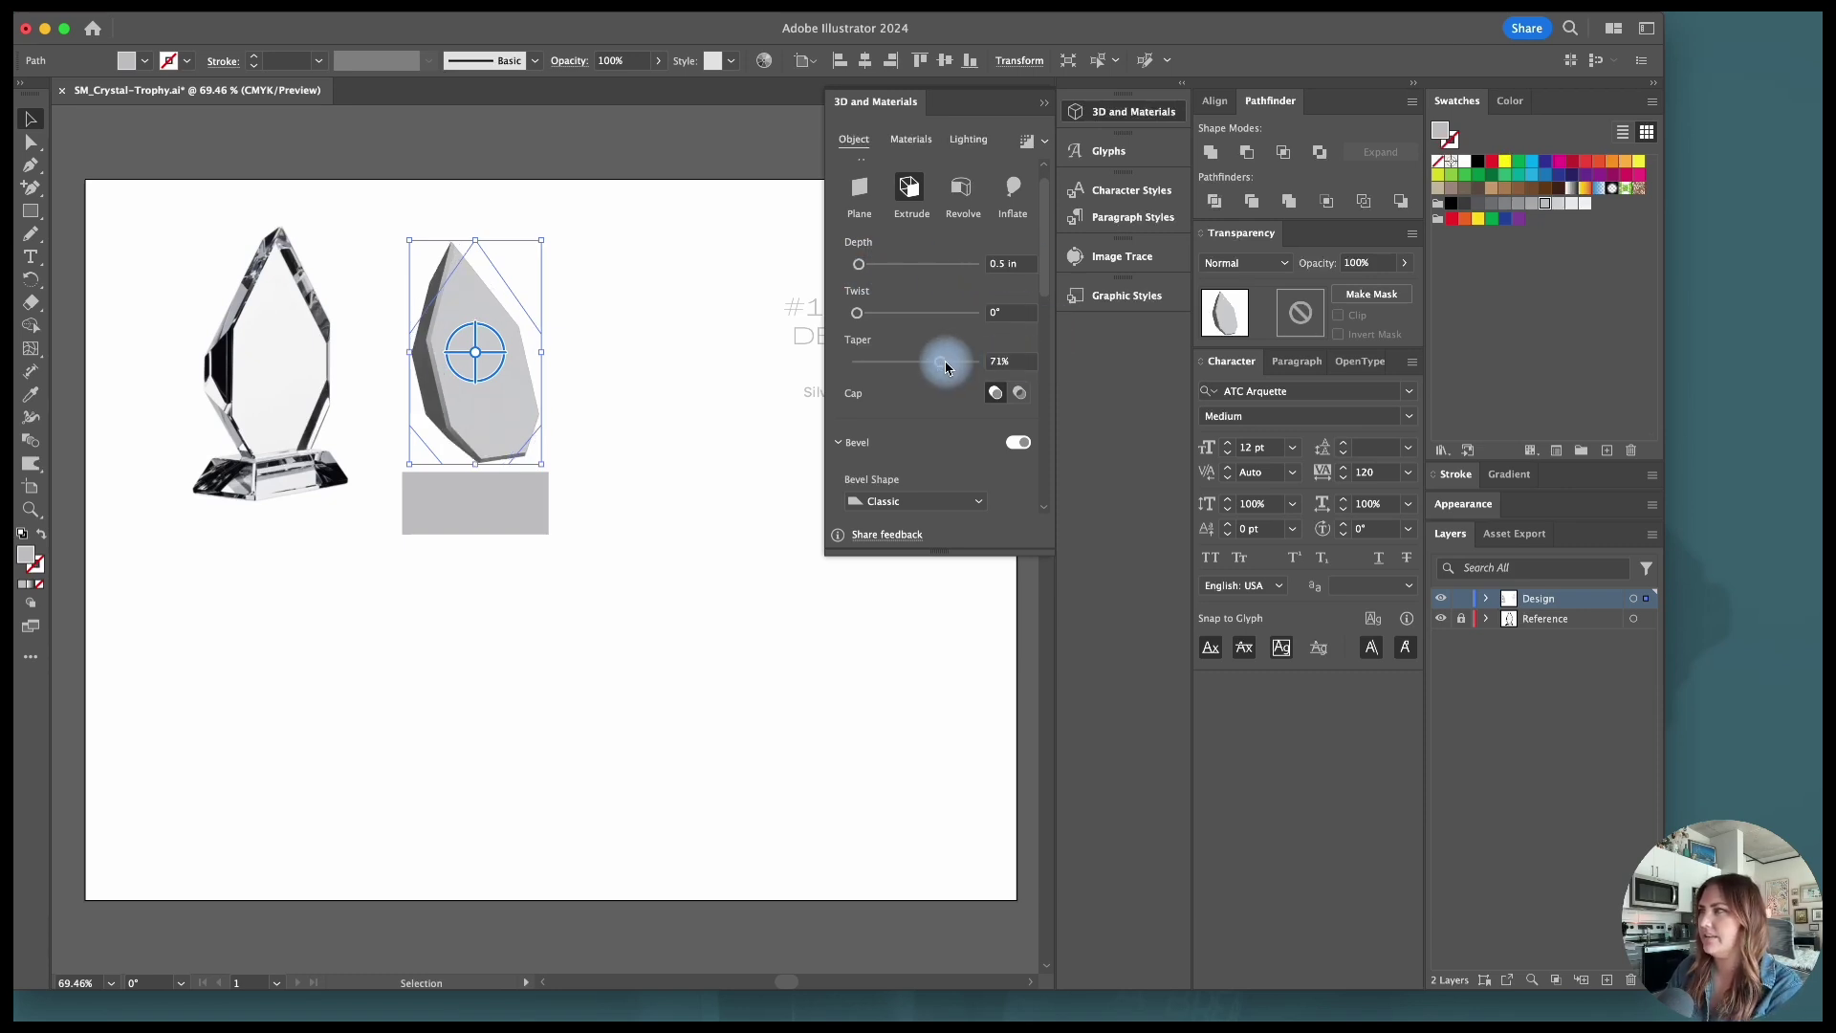
pyautogui.moveTo(945, 367); pyautogui.dragTo(947, 368)
pyautogui.moveTo(1046, 287); pyautogui.dragTo(1036, 471)
pyautogui.moveTo(898, 377)
pyautogui.mouseDown()
pyautogui.moveTo(877, 383)
pyautogui.moveTo(890, 377)
pyautogui.mouseUp()
# Step: Extrude the base rectangle with a custom rotation, 77% taper, and 0.5 in depth
pyautogui.click(485, 505)
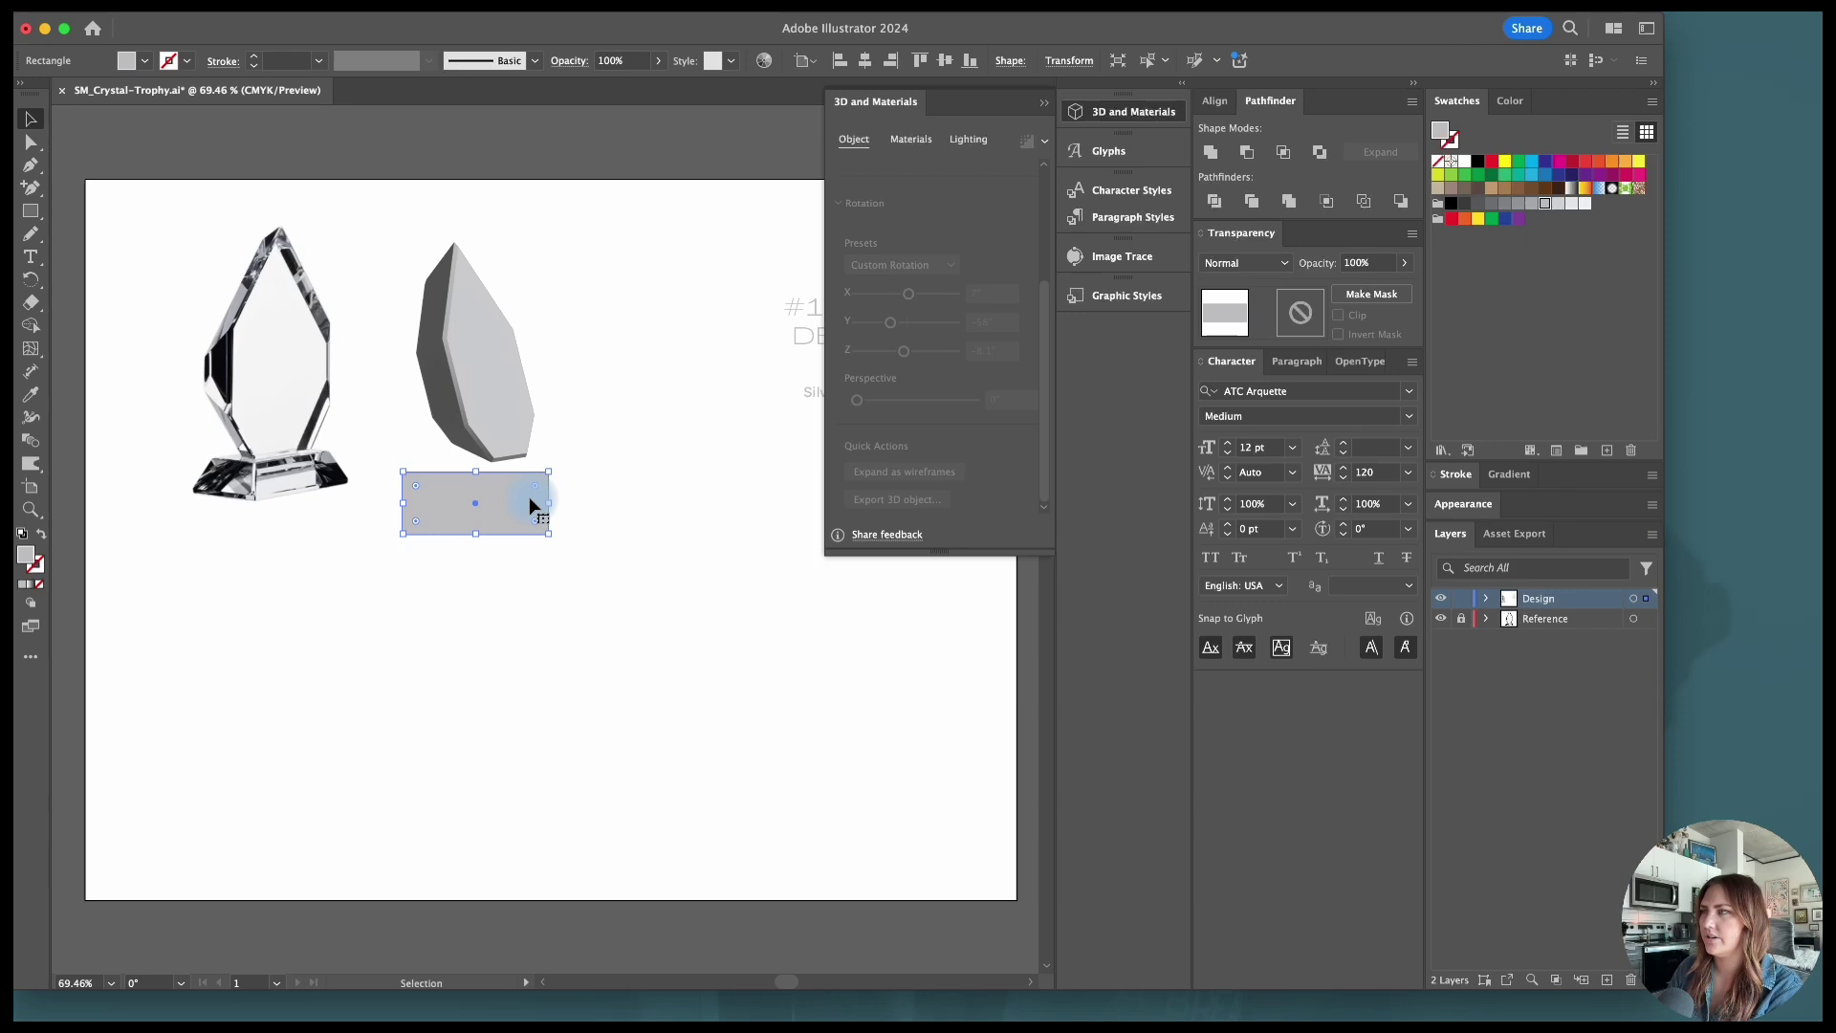
pyautogui.moveTo(1046, 422); pyautogui.dragTo(1053, 240)
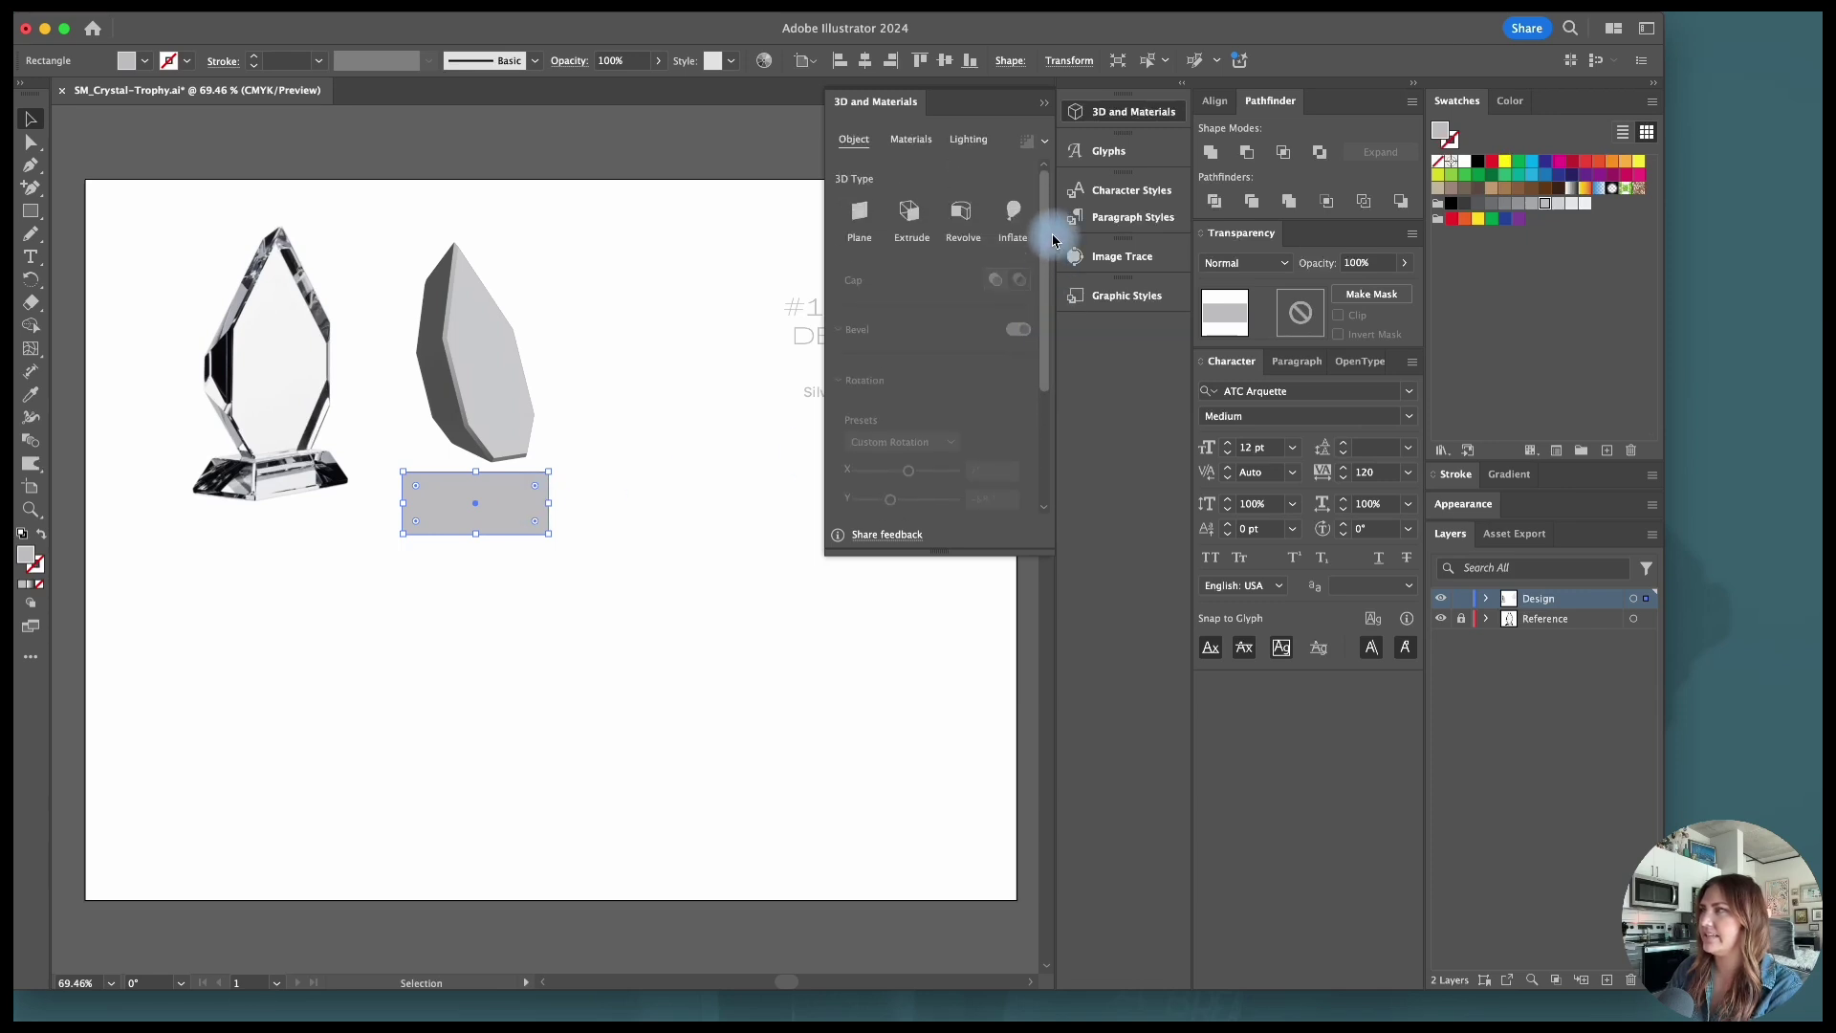
pyautogui.click(910, 213)
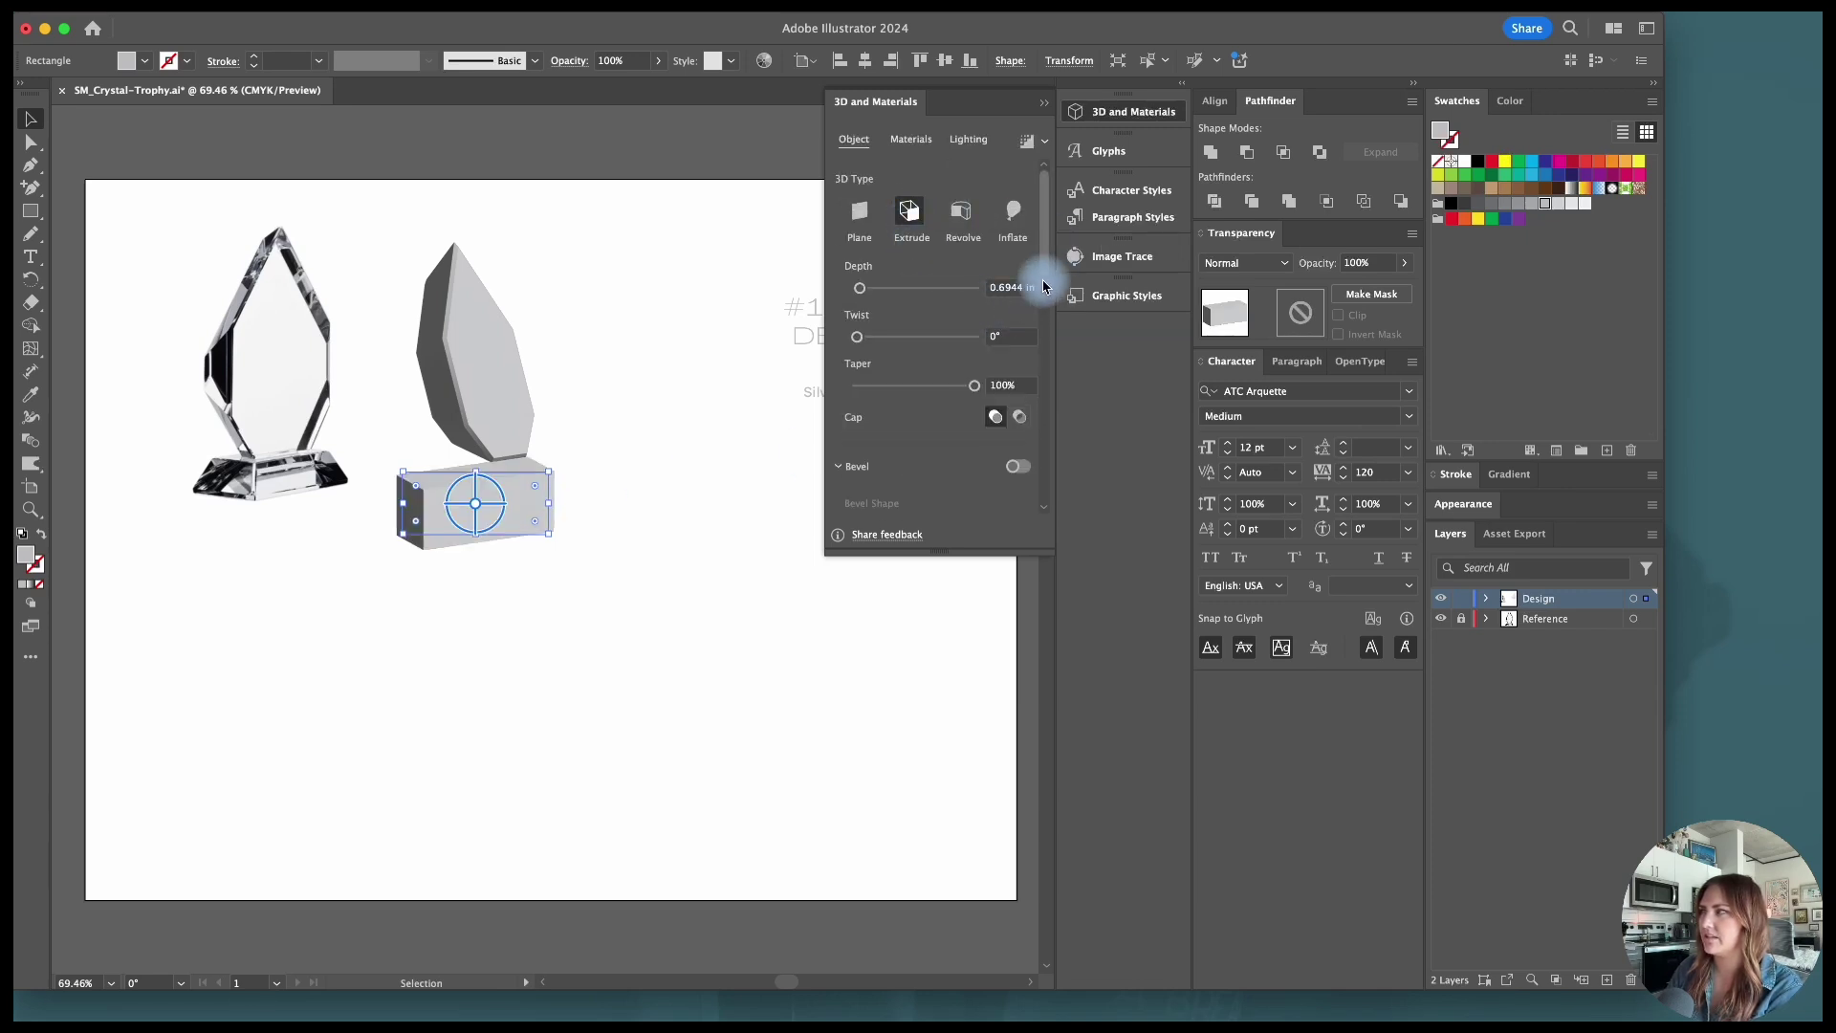
pyautogui.scroll(-2, 1045, 282)
pyautogui.moveTo(971, 343); pyautogui.dragTo(964, 351)
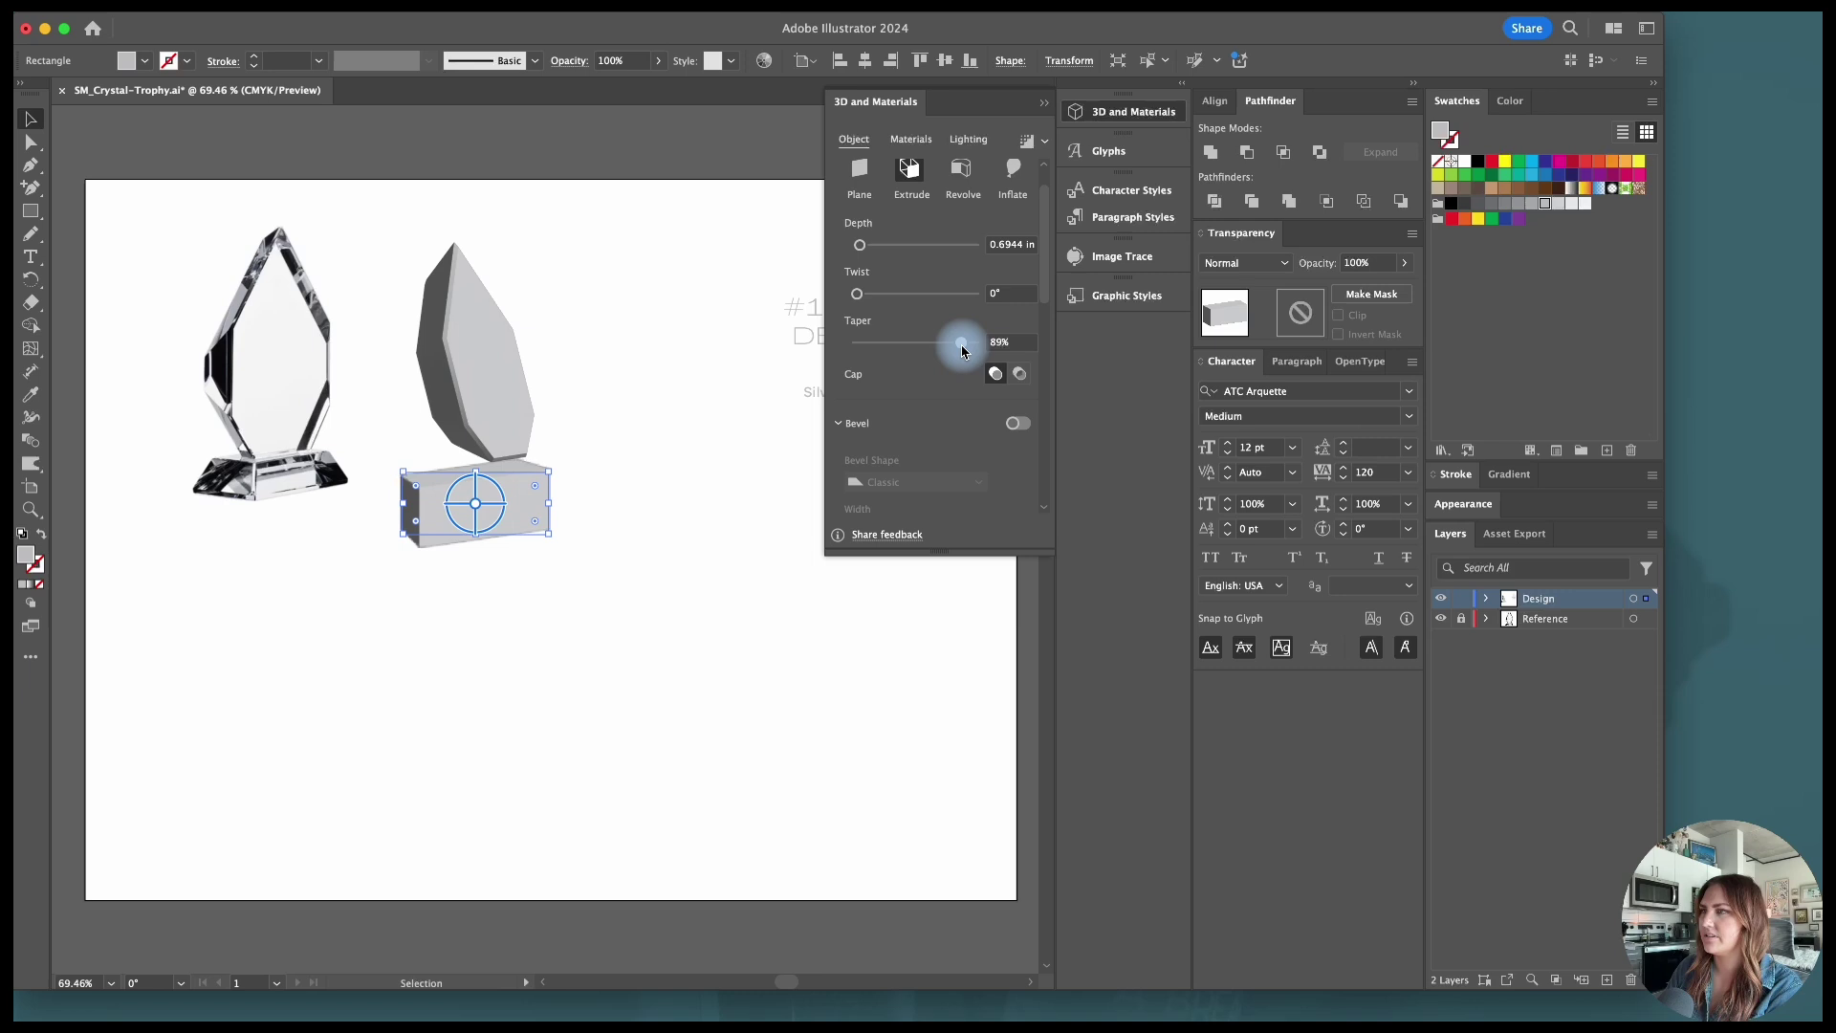
pyautogui.moveTo(1046, 278); pyautogui.dragTo(1046, 469)
pyautogui.moveTo(902, 410)
pyautogui.mouseDown()
pyautogui.moveTo(912, 383)
pyautogui.moveTo(885, 380)
pyautogui.moveTo(899, 411)
pyautogui.mouseUp()
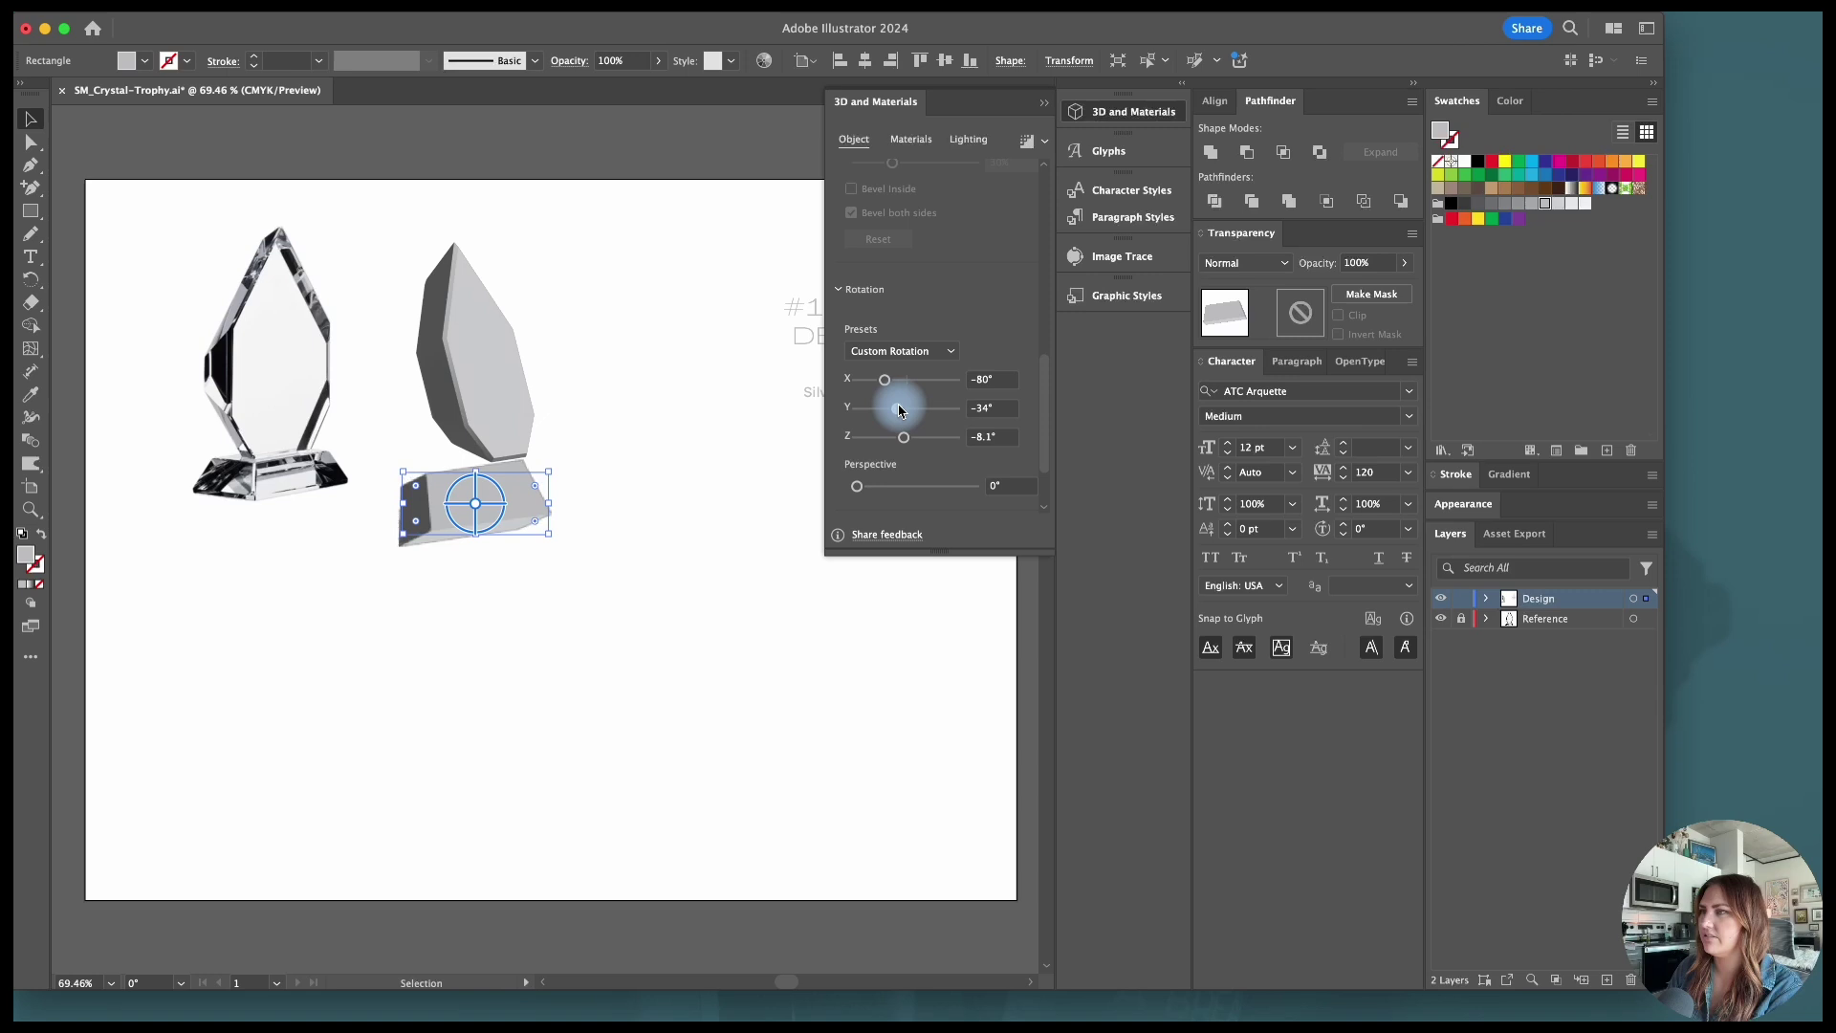
pyautogui.moveTo(1047, 381); pyautogui.dragTo(1047, 172)
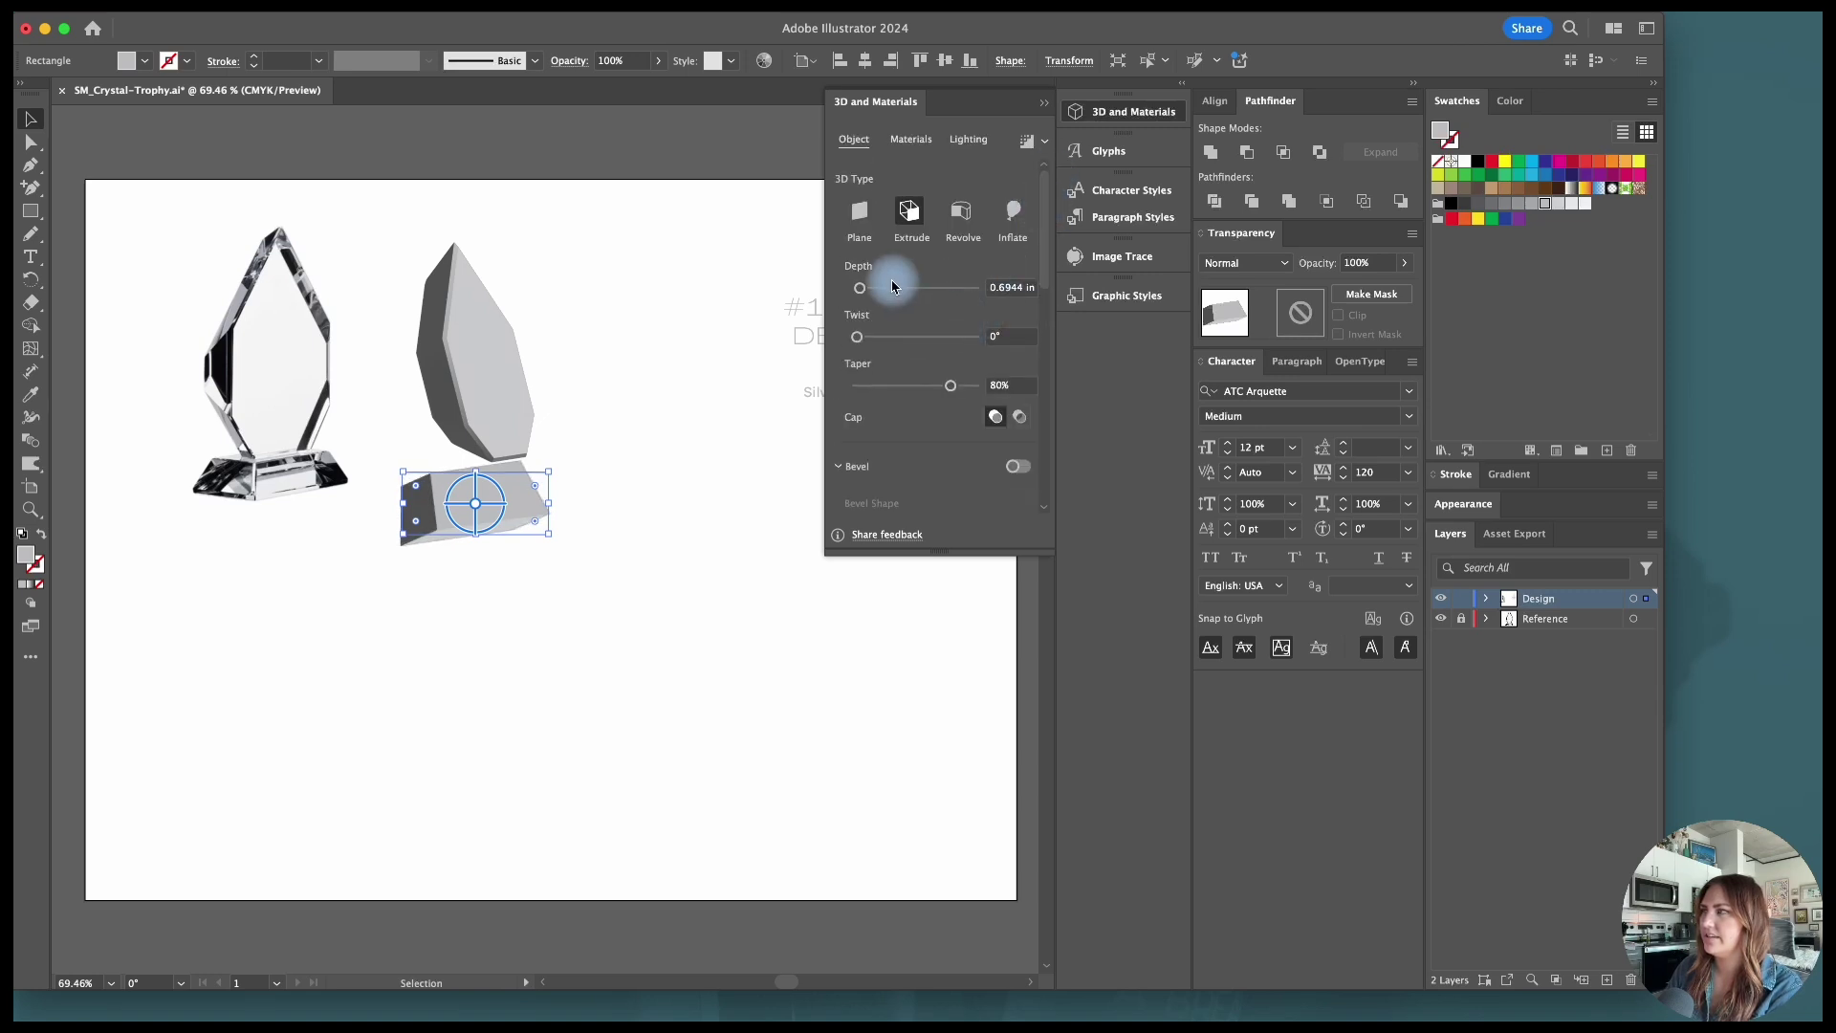
pyautogui.moveTo(951, 386); pyautogui.dragTo(947, 386)
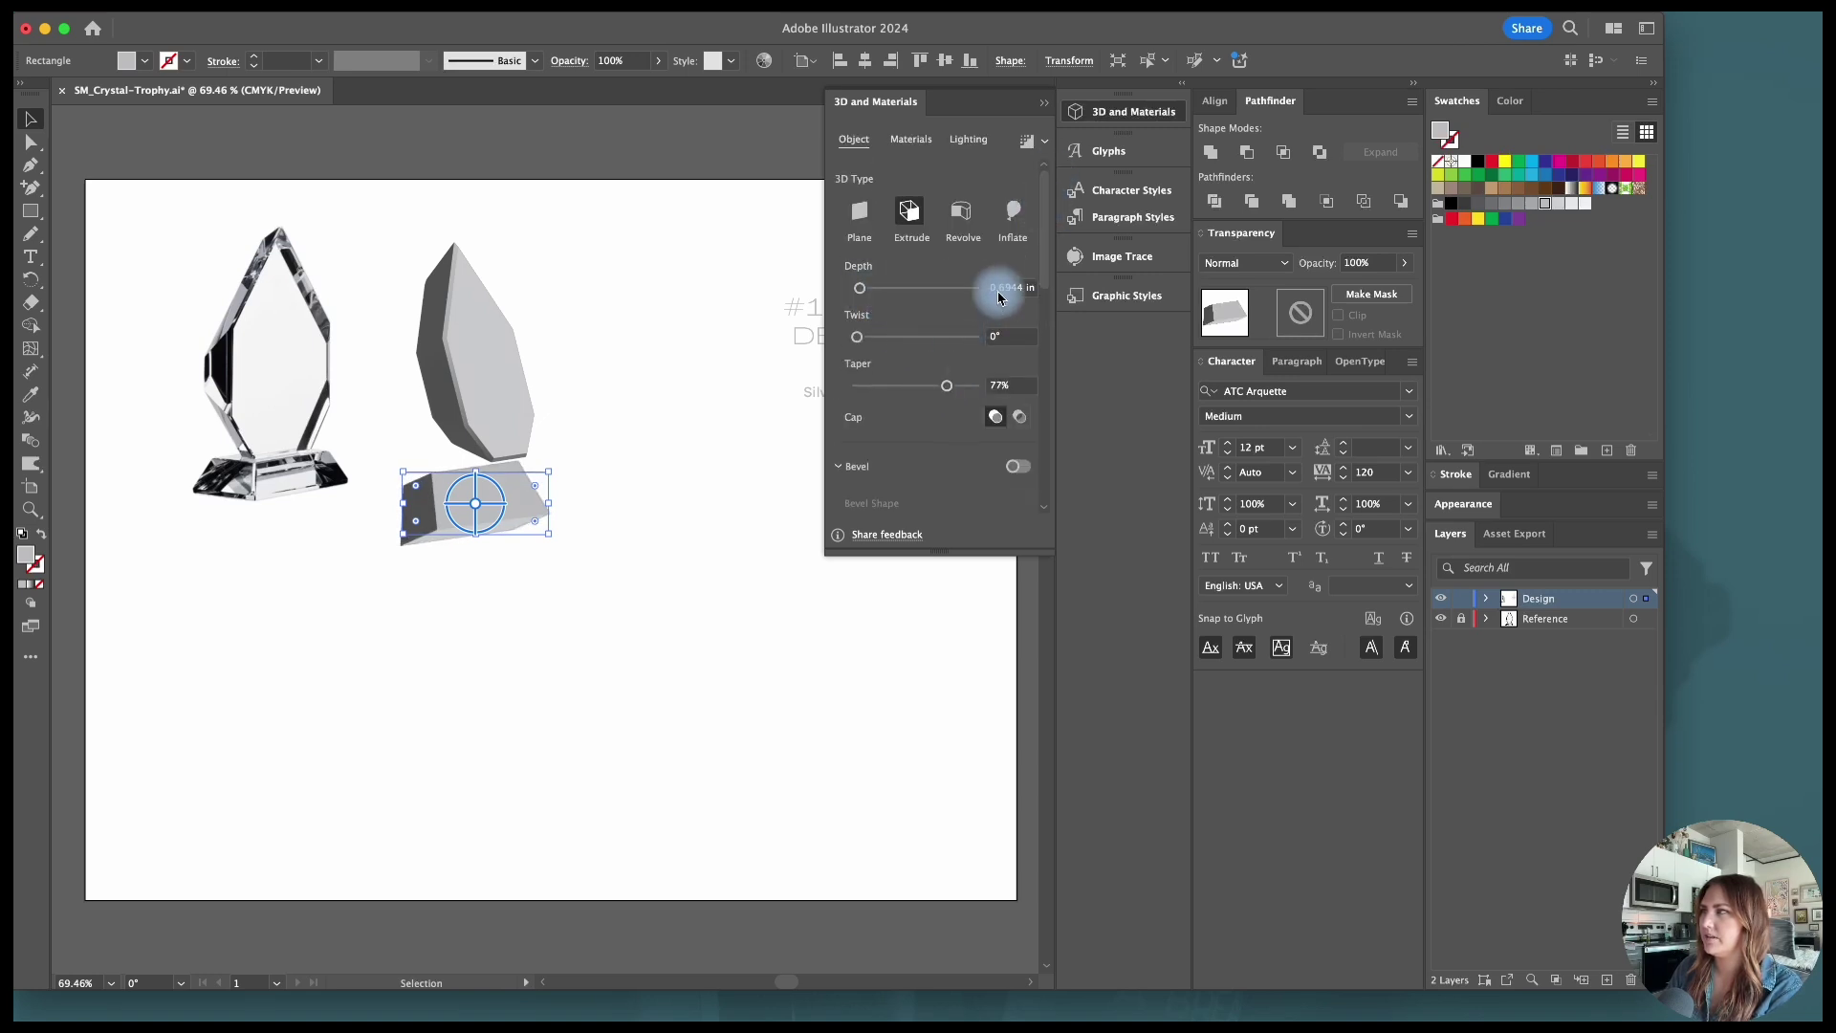
pyautogui.write('0.5')
pyautogui.press('Return')
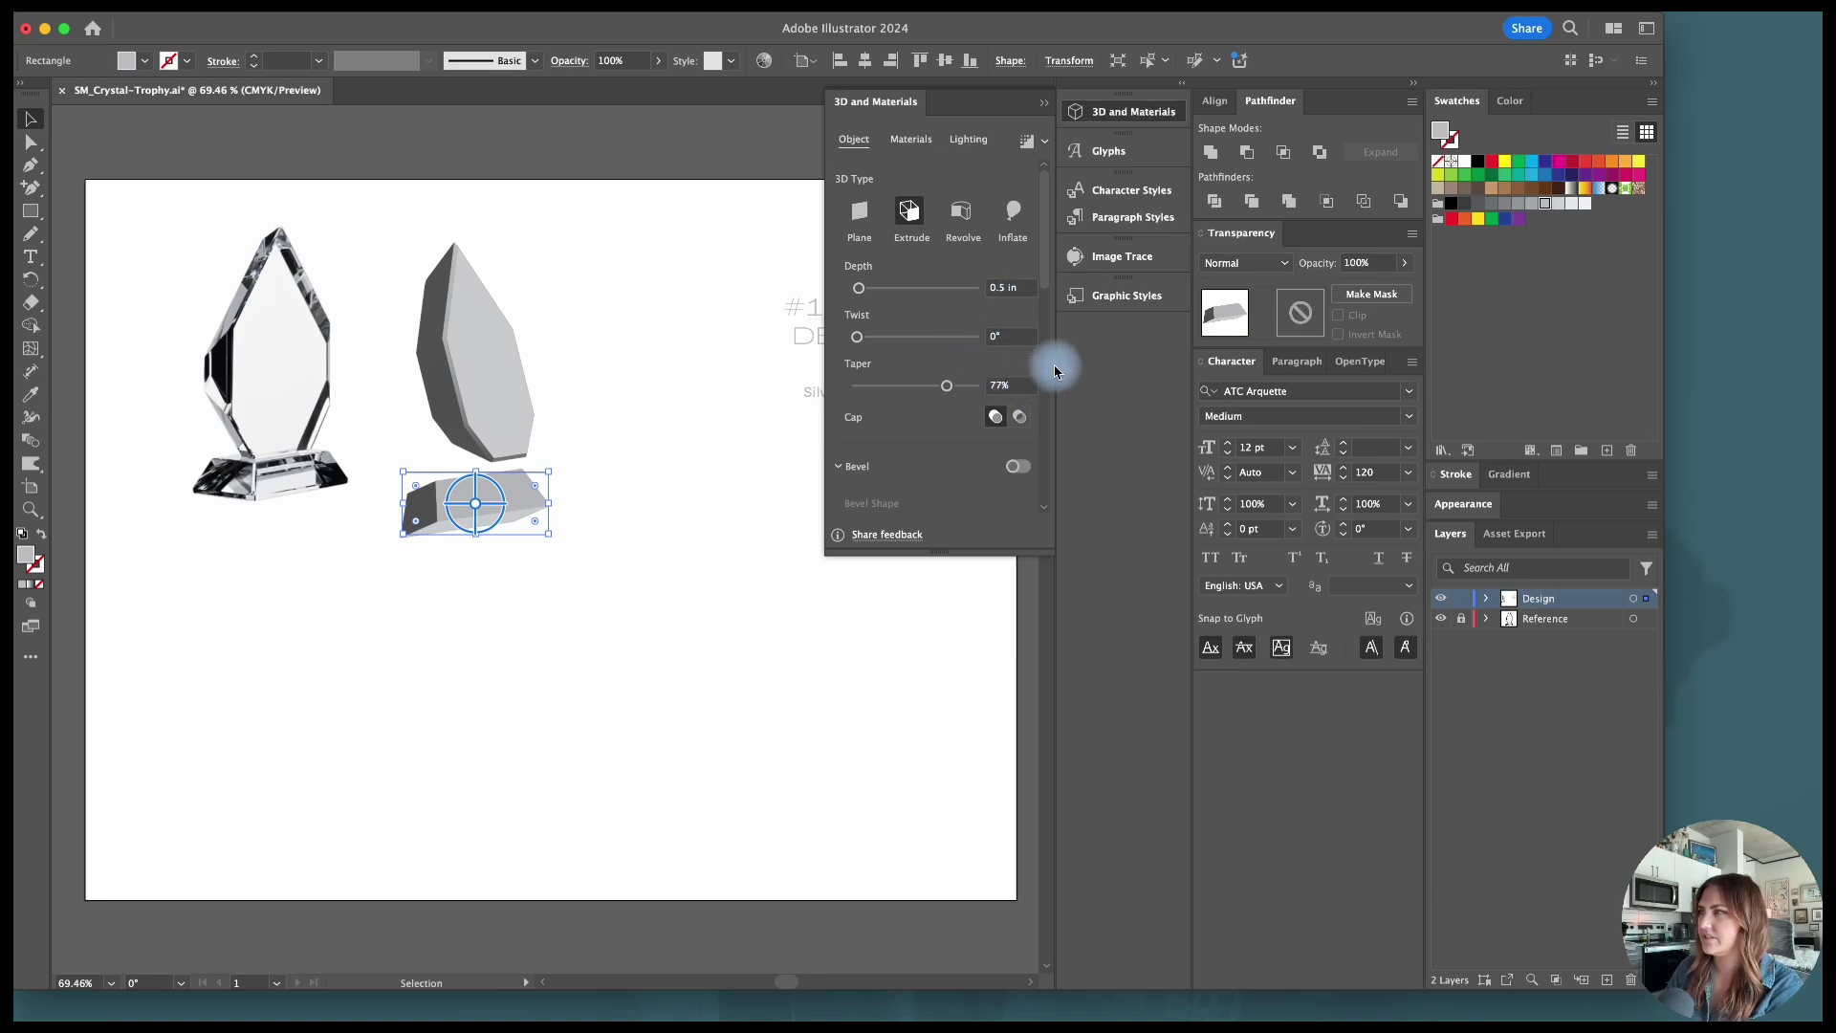
# Step: Bevel both sides of the base block with an 11% bevel width
pyautogui.scroll(-4, 1045, 306)
pyautogui.click(1018, 295)
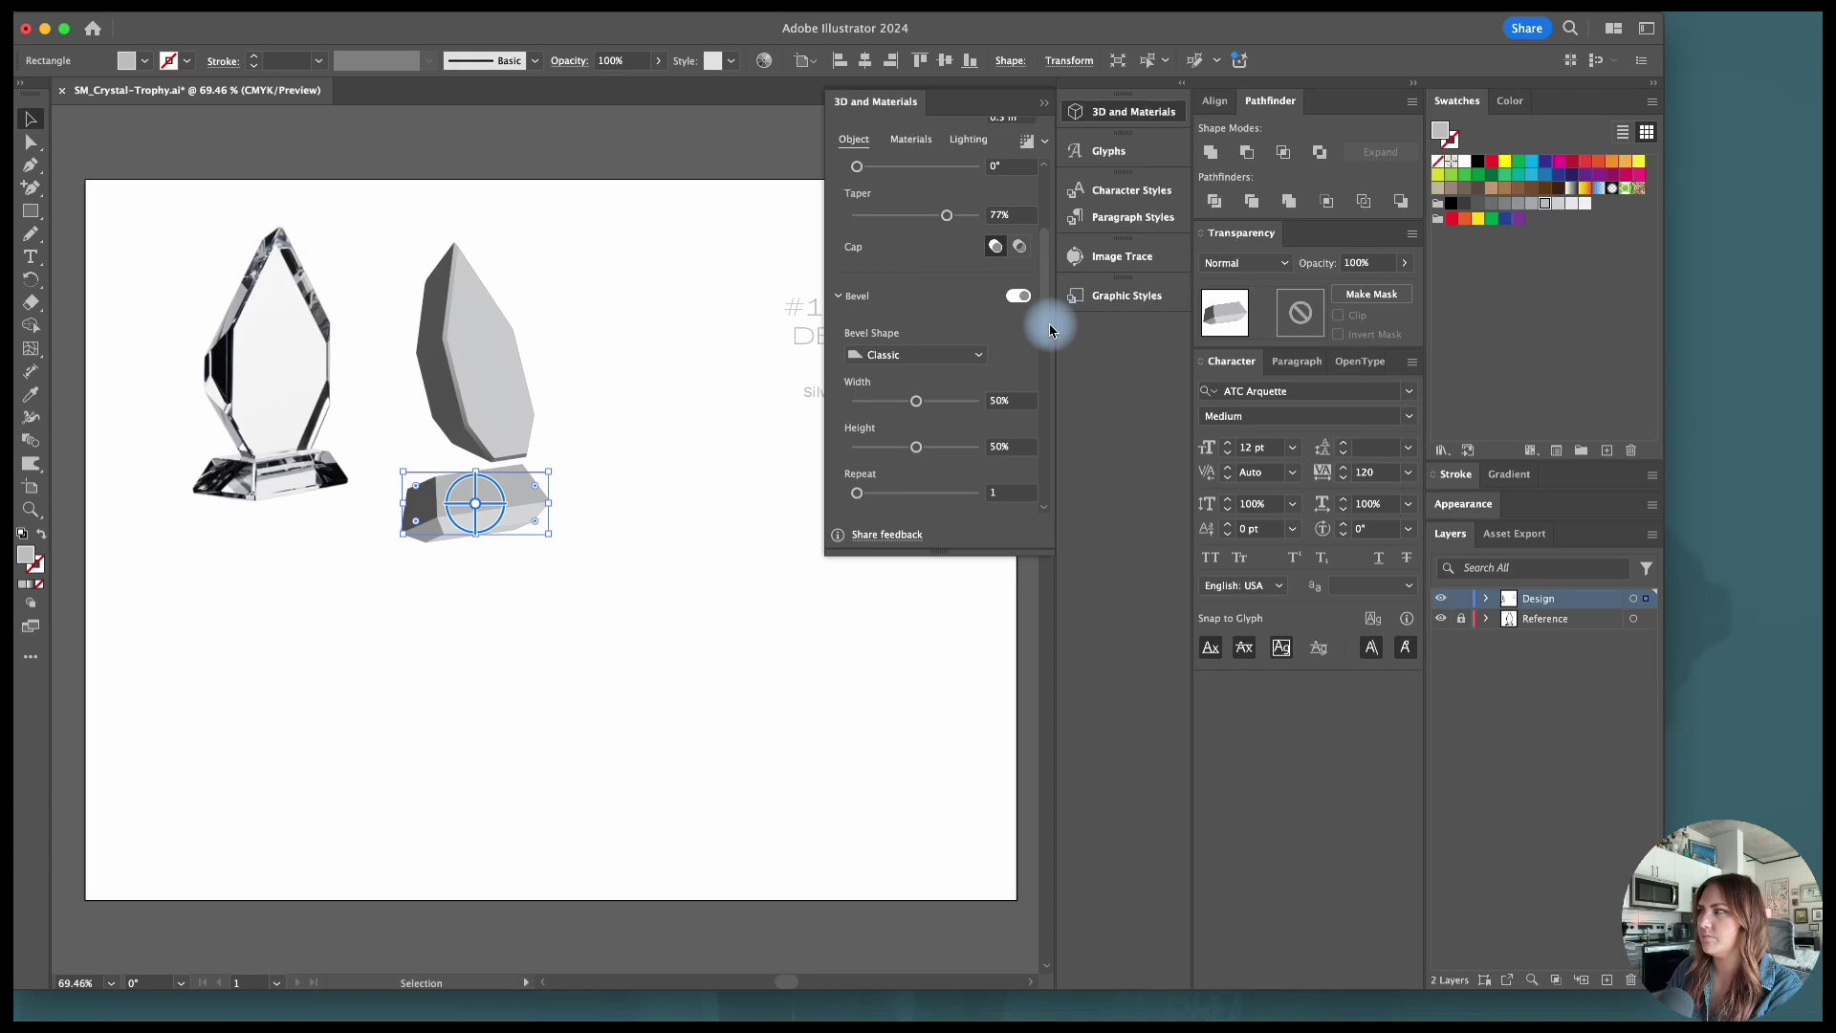
pyautogui.scroll(-3, 1047, 372)
pyautogui.scroll(-1, 1048, 372)
pyautogui.click(852, 457)
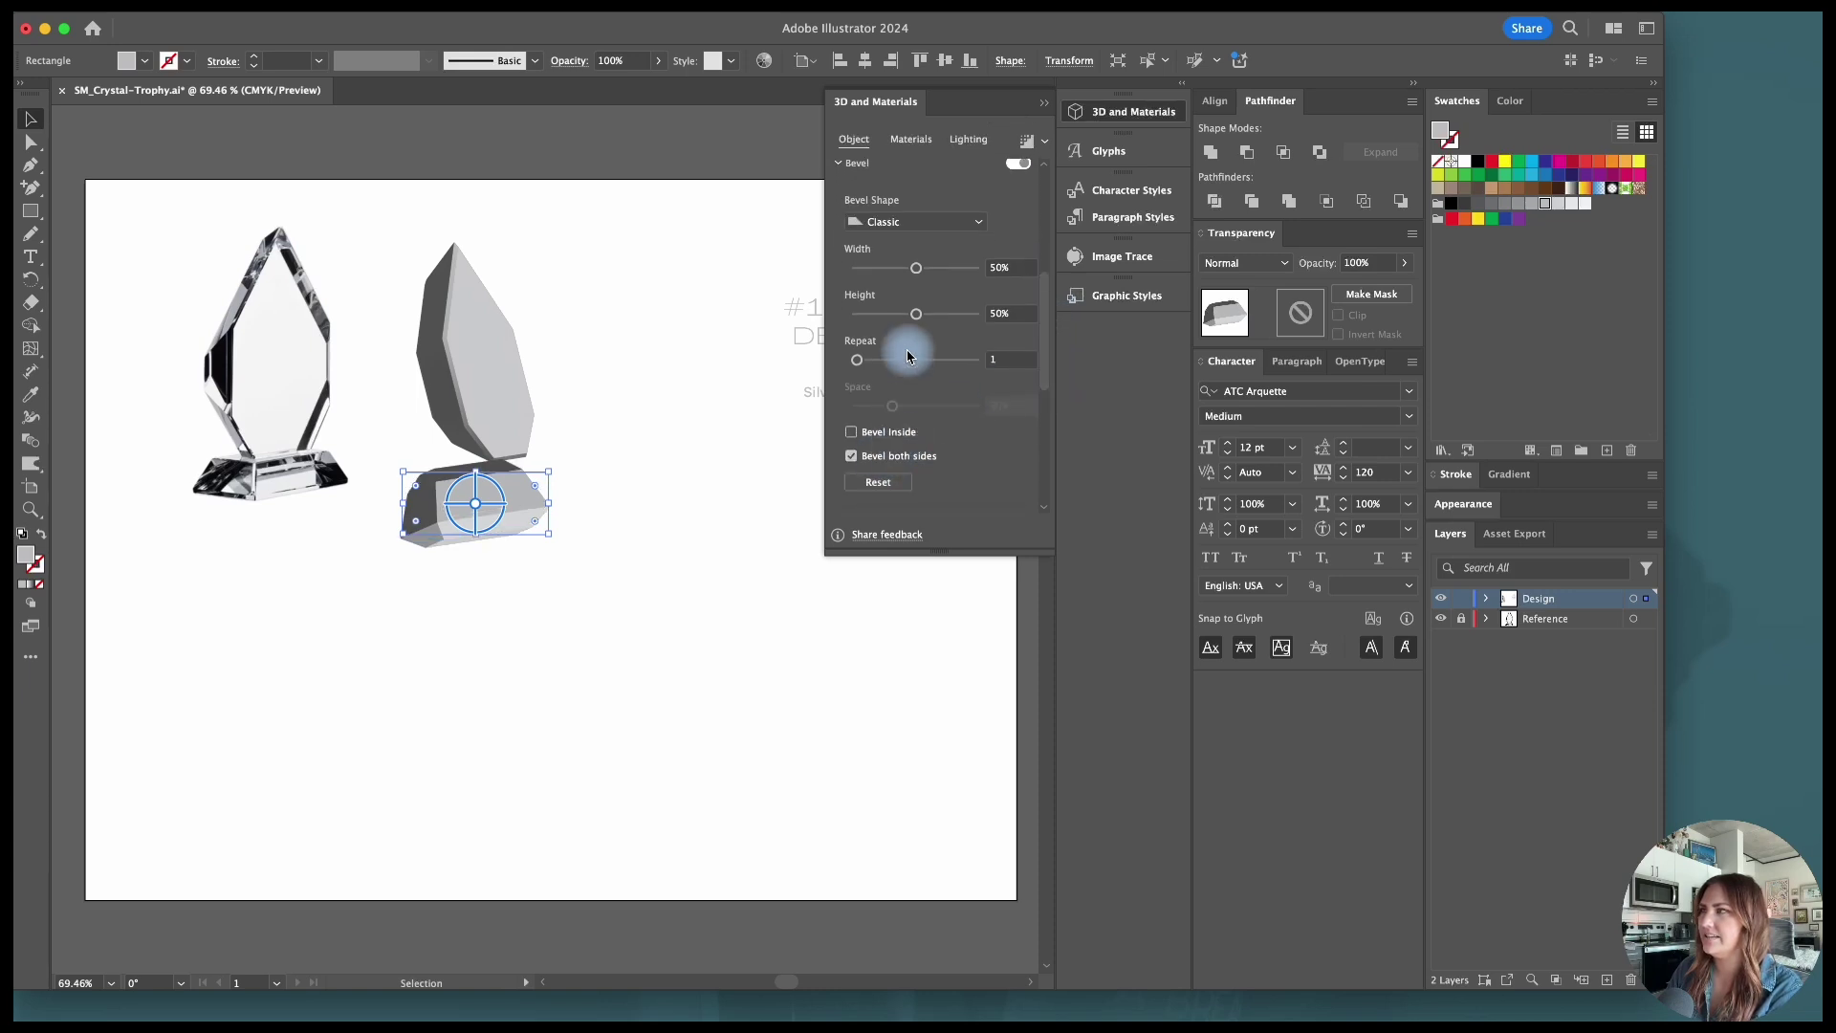
pyautogui.moveTo(920, 277); pyautogui.dragTo(879, 280)
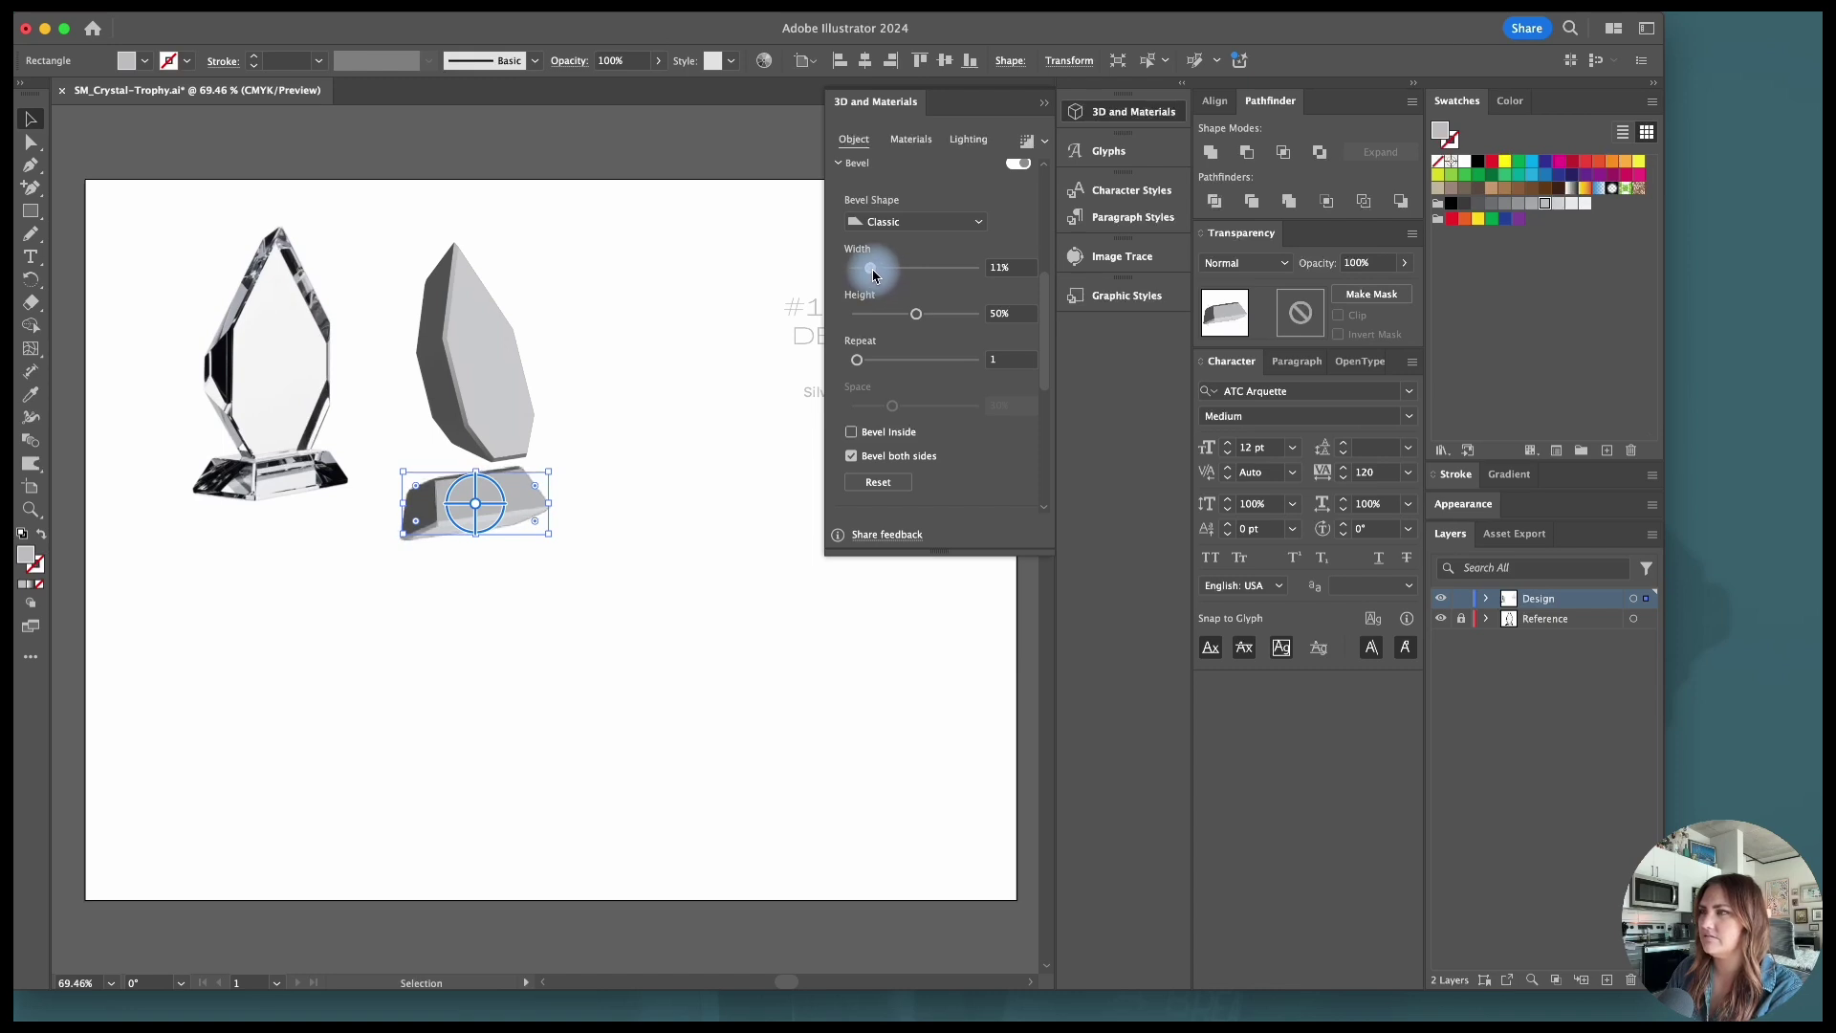
pyautogui.moveTo(871, 276); pyautogui.dragTo(916, 319)
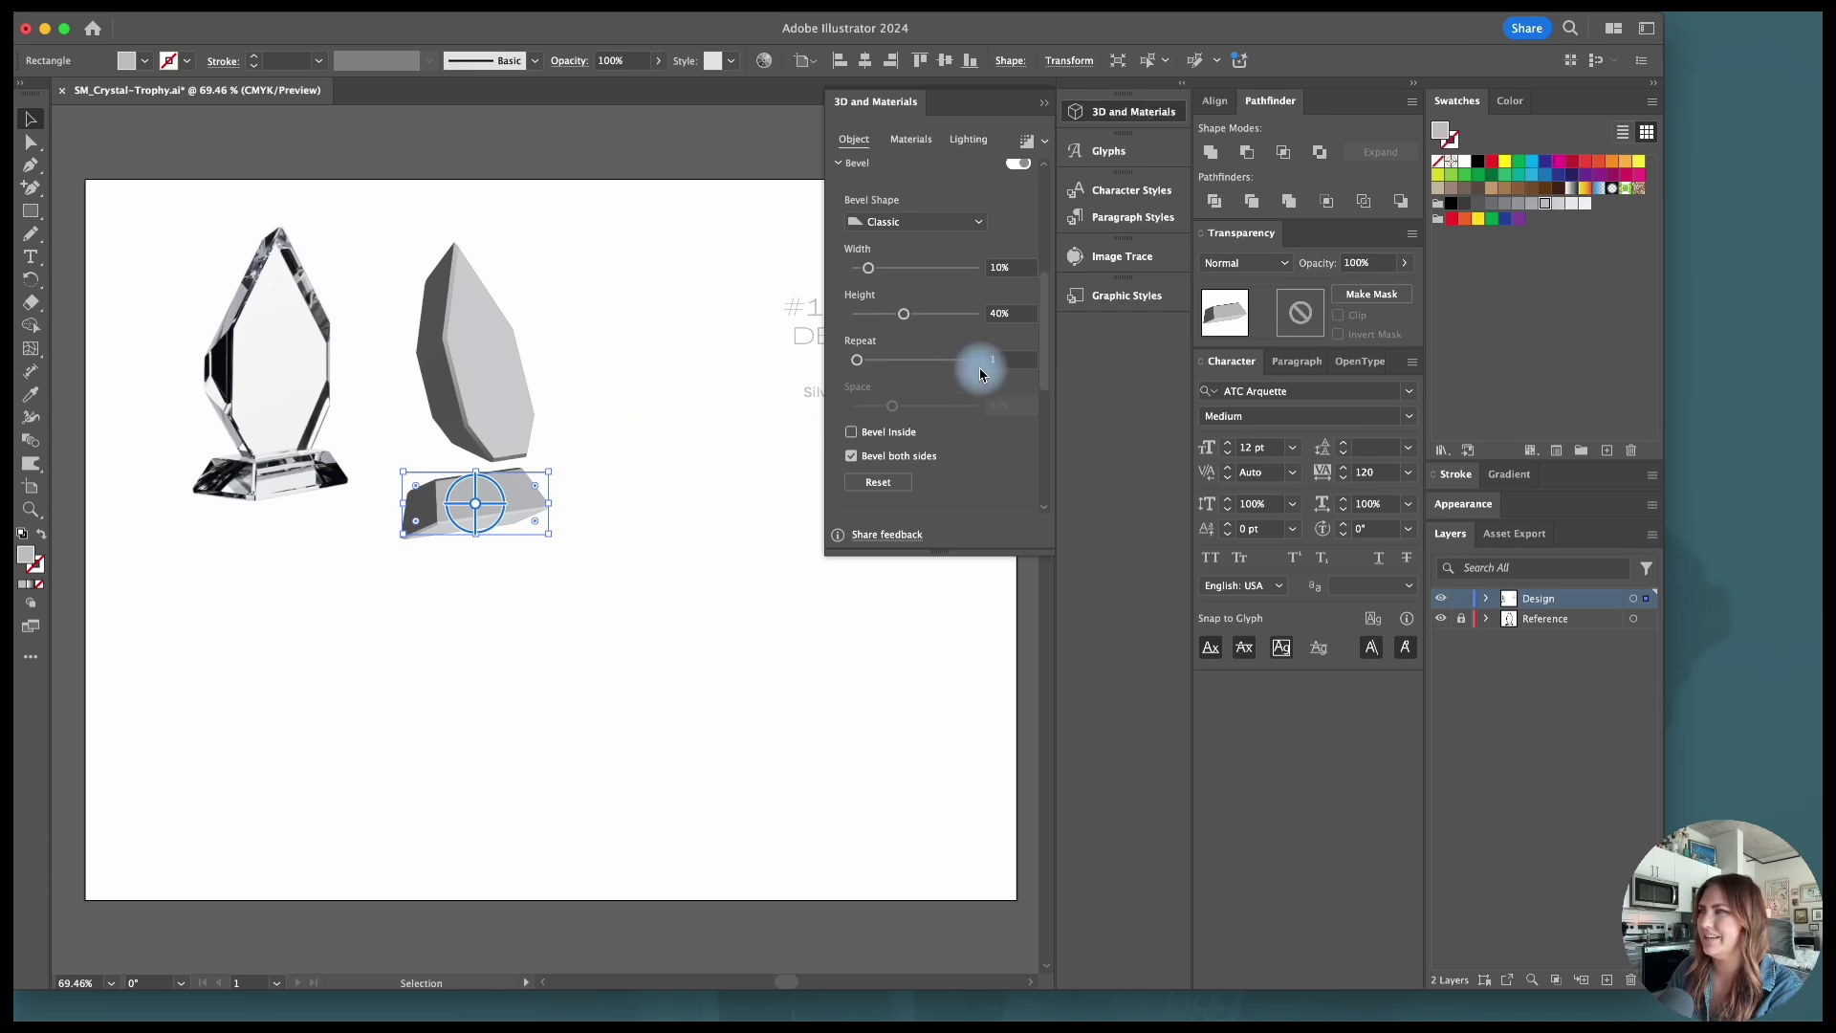
# Step: Reduce the gem top's bevel width to 4%
pyautogui.click(524, 383)
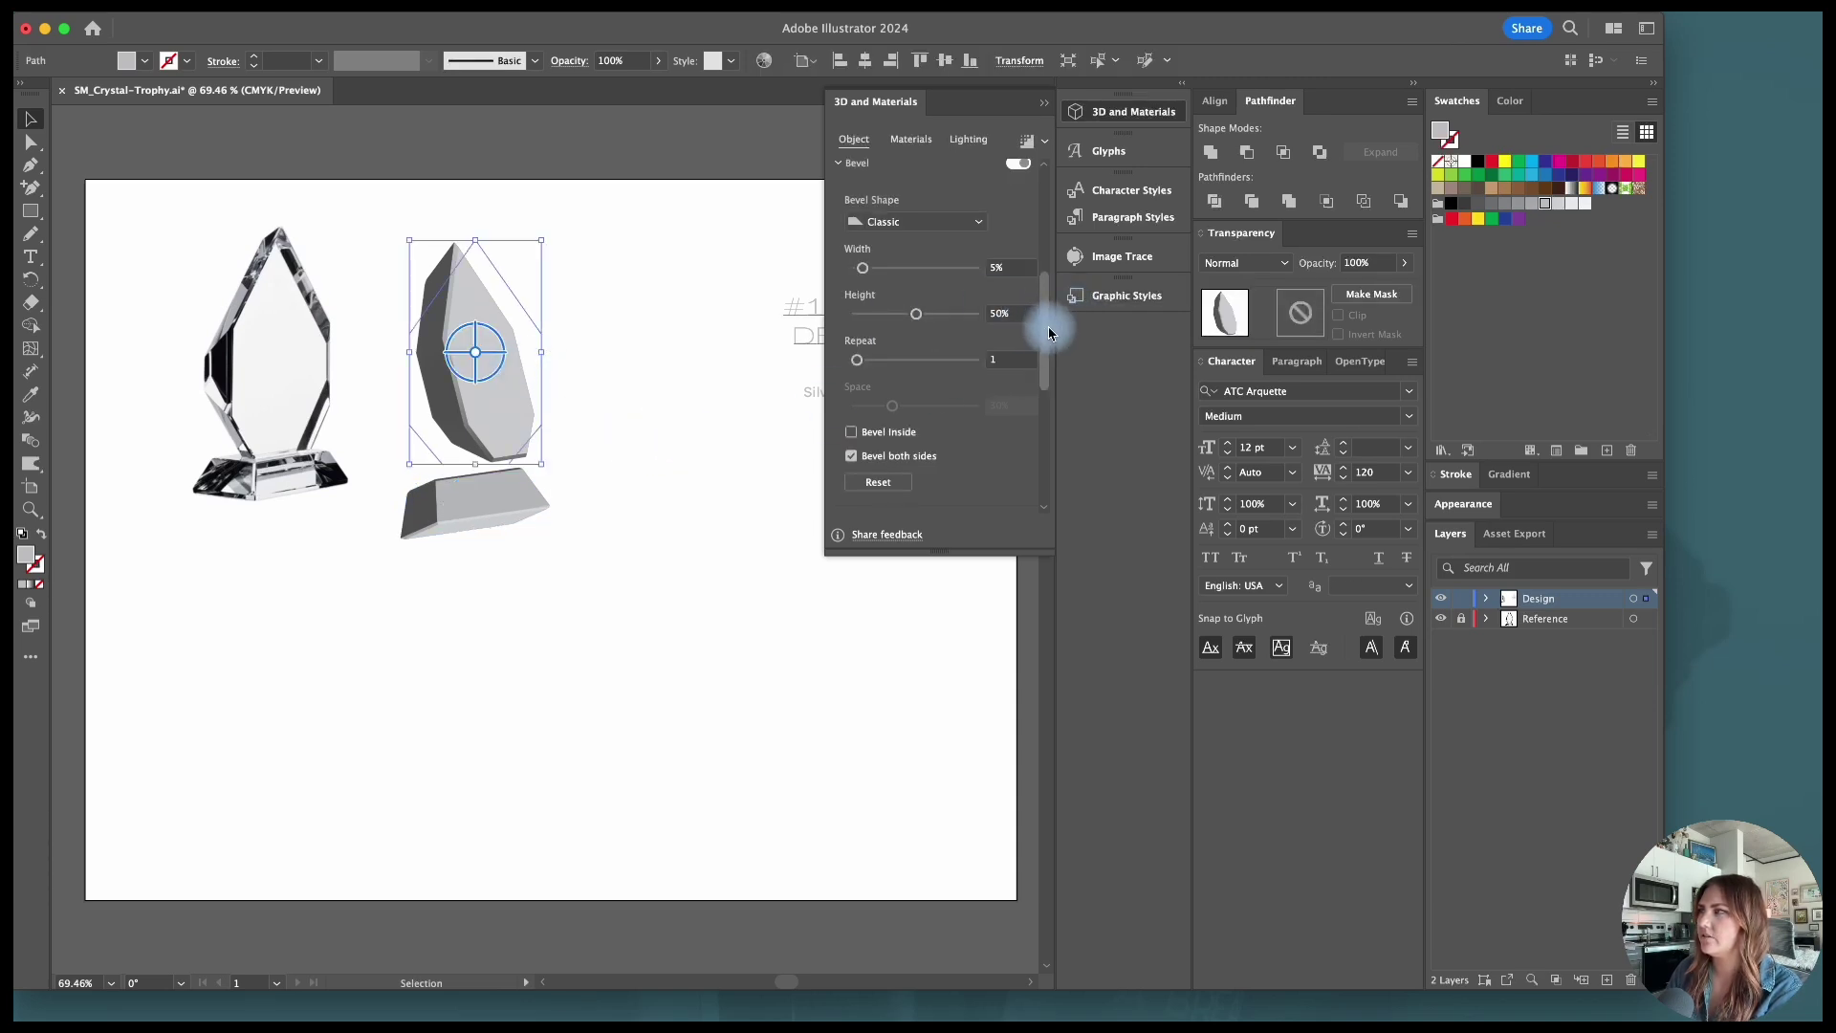
pyautogui.moveTo(1049, 328)
pyautogui.mouseDown()
pyautogui.moveTo(1047, 252)
pyautogui.moveTo(1049, 411)
pyautogui.moveTo(1049, 274)
pyautogui.moveTo(1049, 340)
pyautogui.mouseUp()
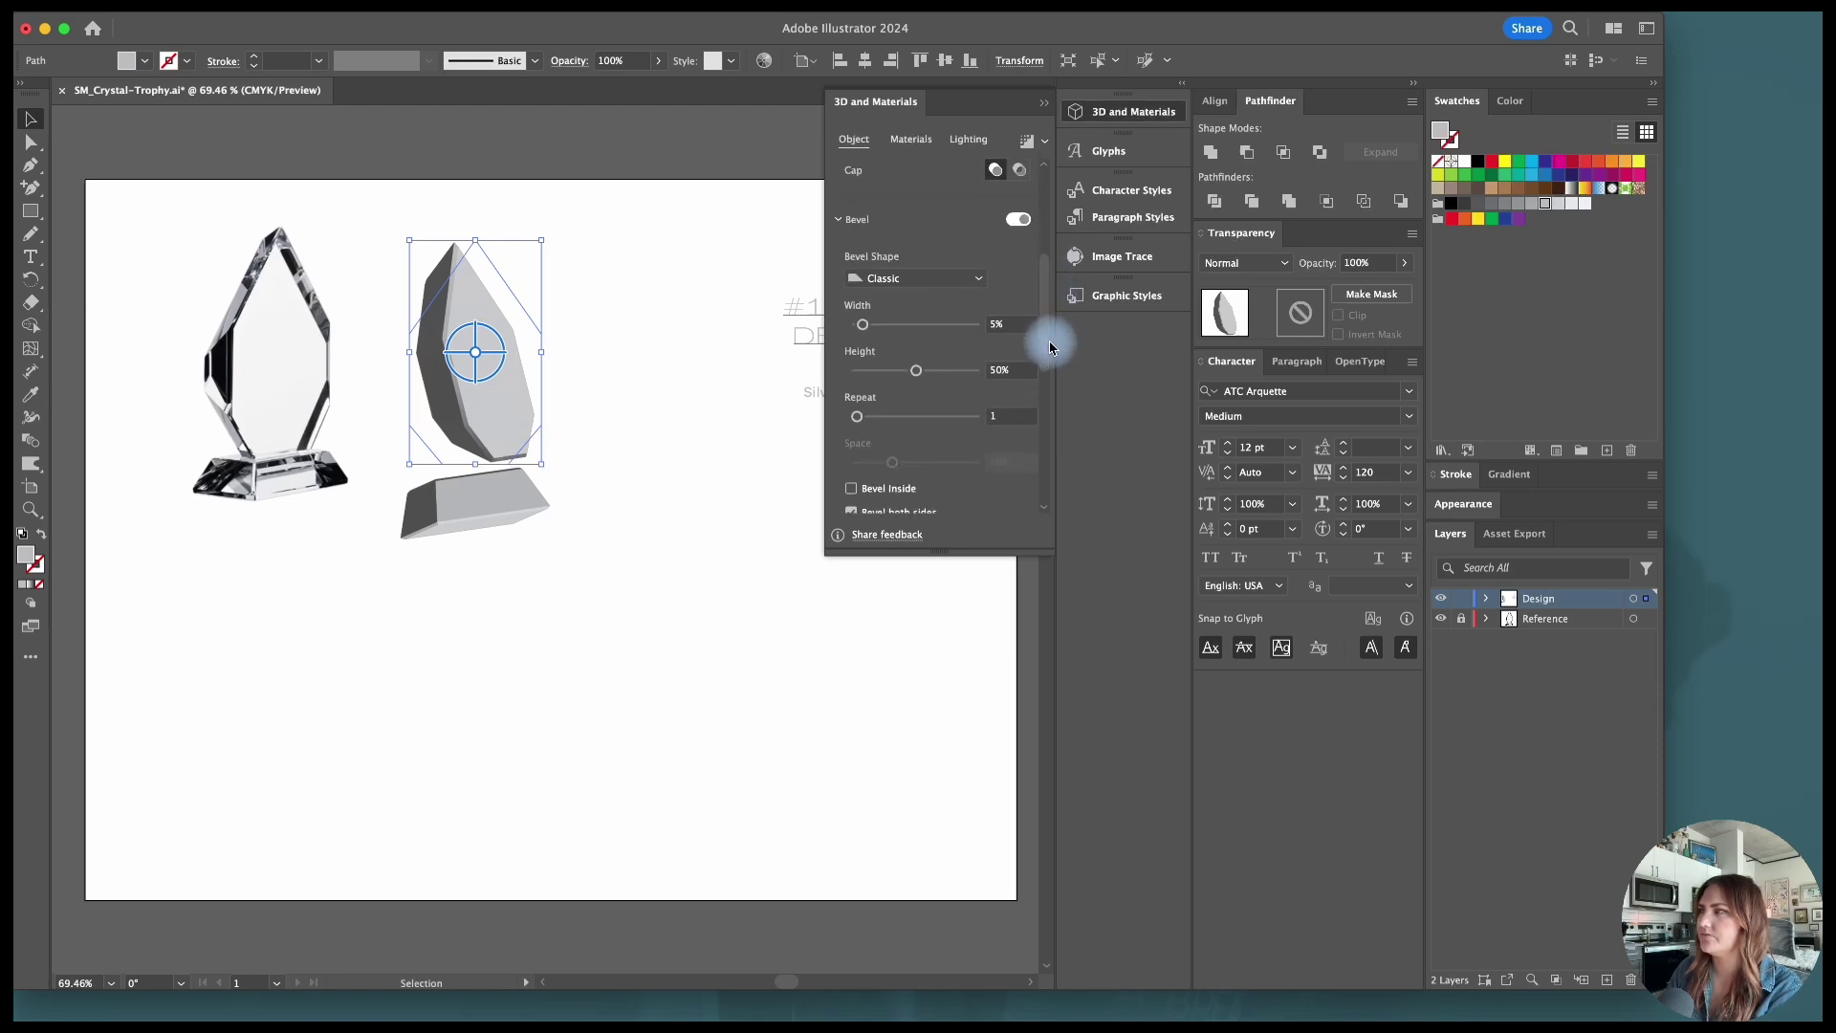
pyautogui.click(866, 333)
pyautogui.moveTo(865, 333); pyautogui.dragTo(865, 332)
pyautogui.click(606, 504)
# Step: Collapse the 3D panel and marquee-select the logo and text block
pyautogui.click(580, 587)
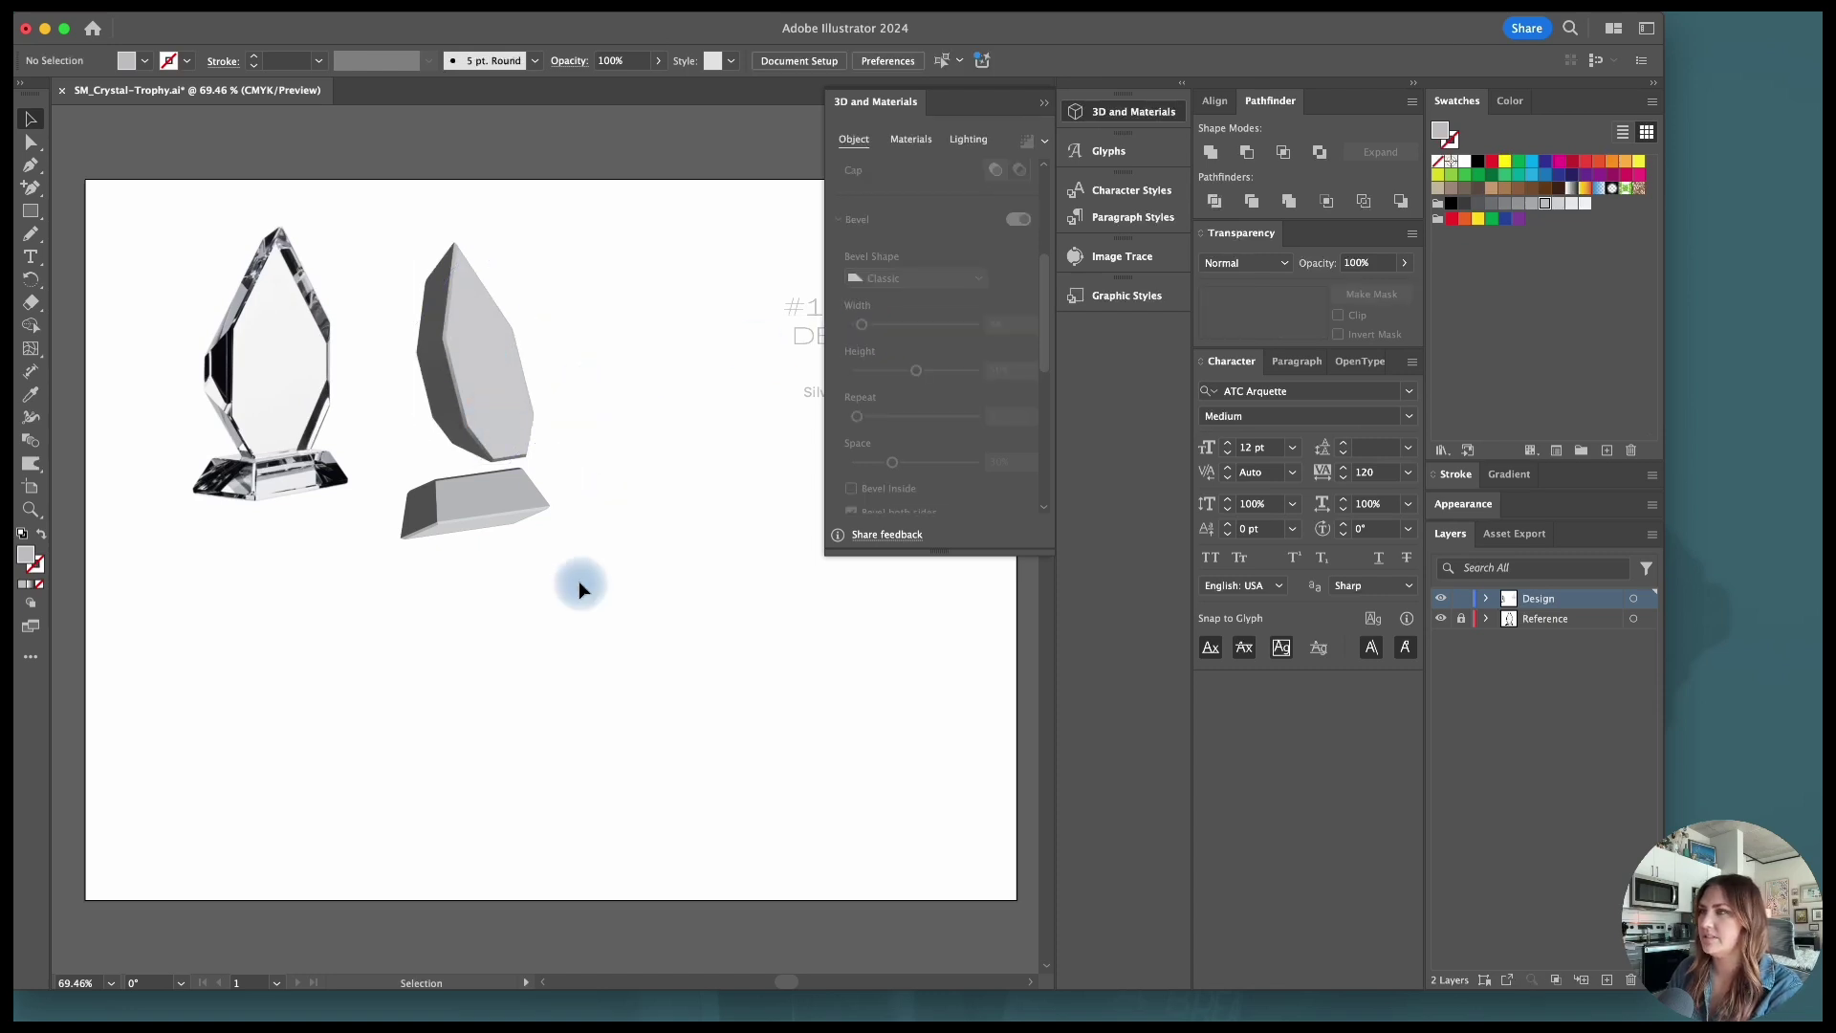
pyautogui.click(1095, 112)
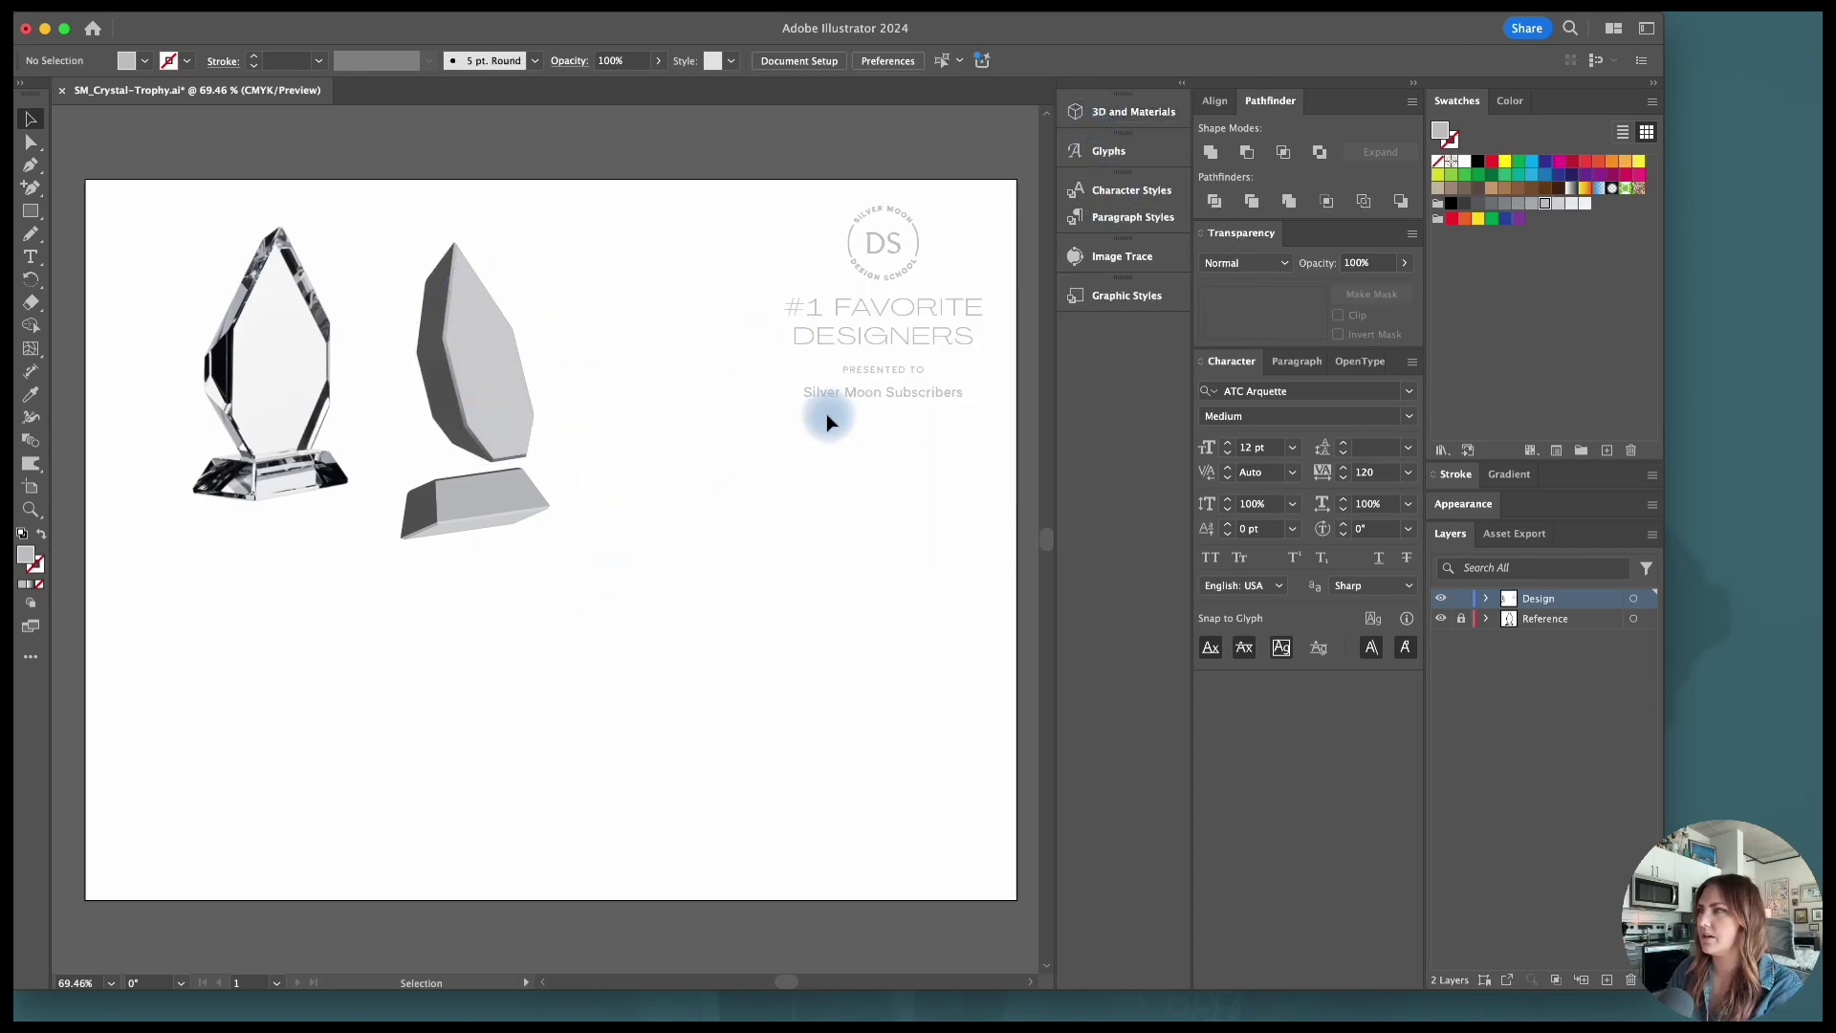
pyautogui.moveTo(750, 450); pyautogui.dragTo(954, 197)
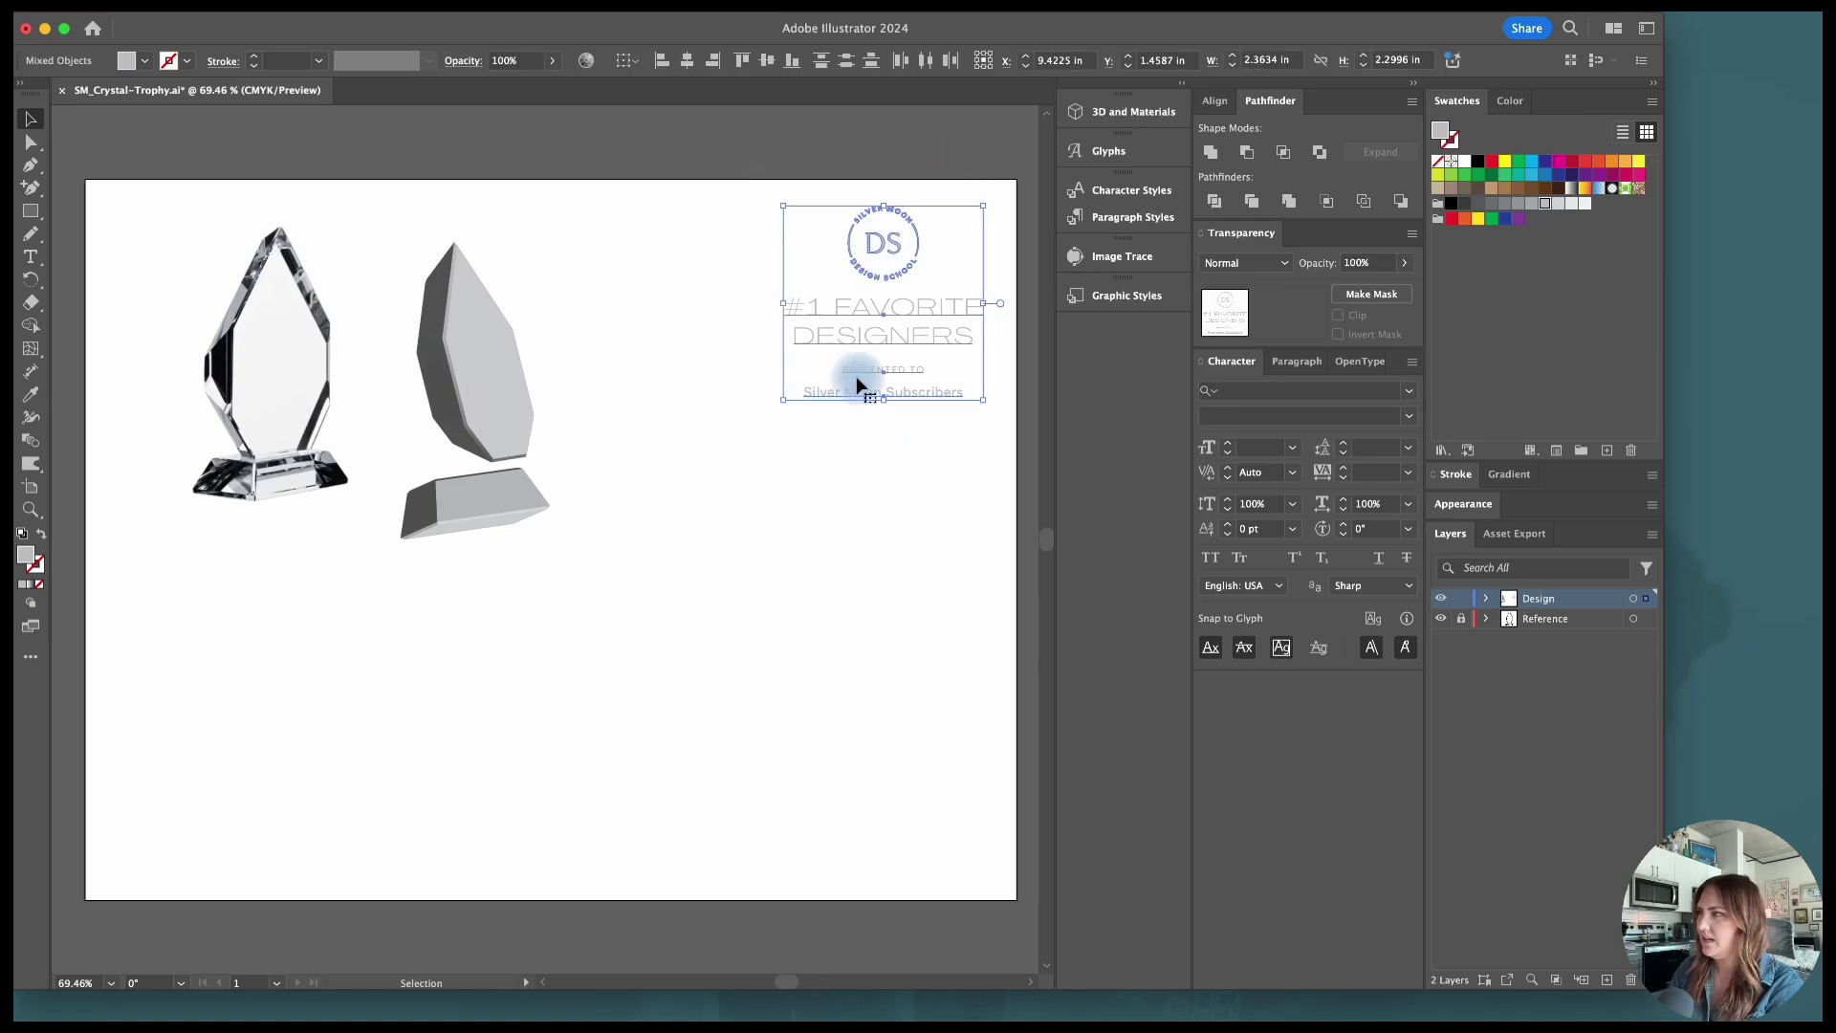
pyautogui.click(922, 469)
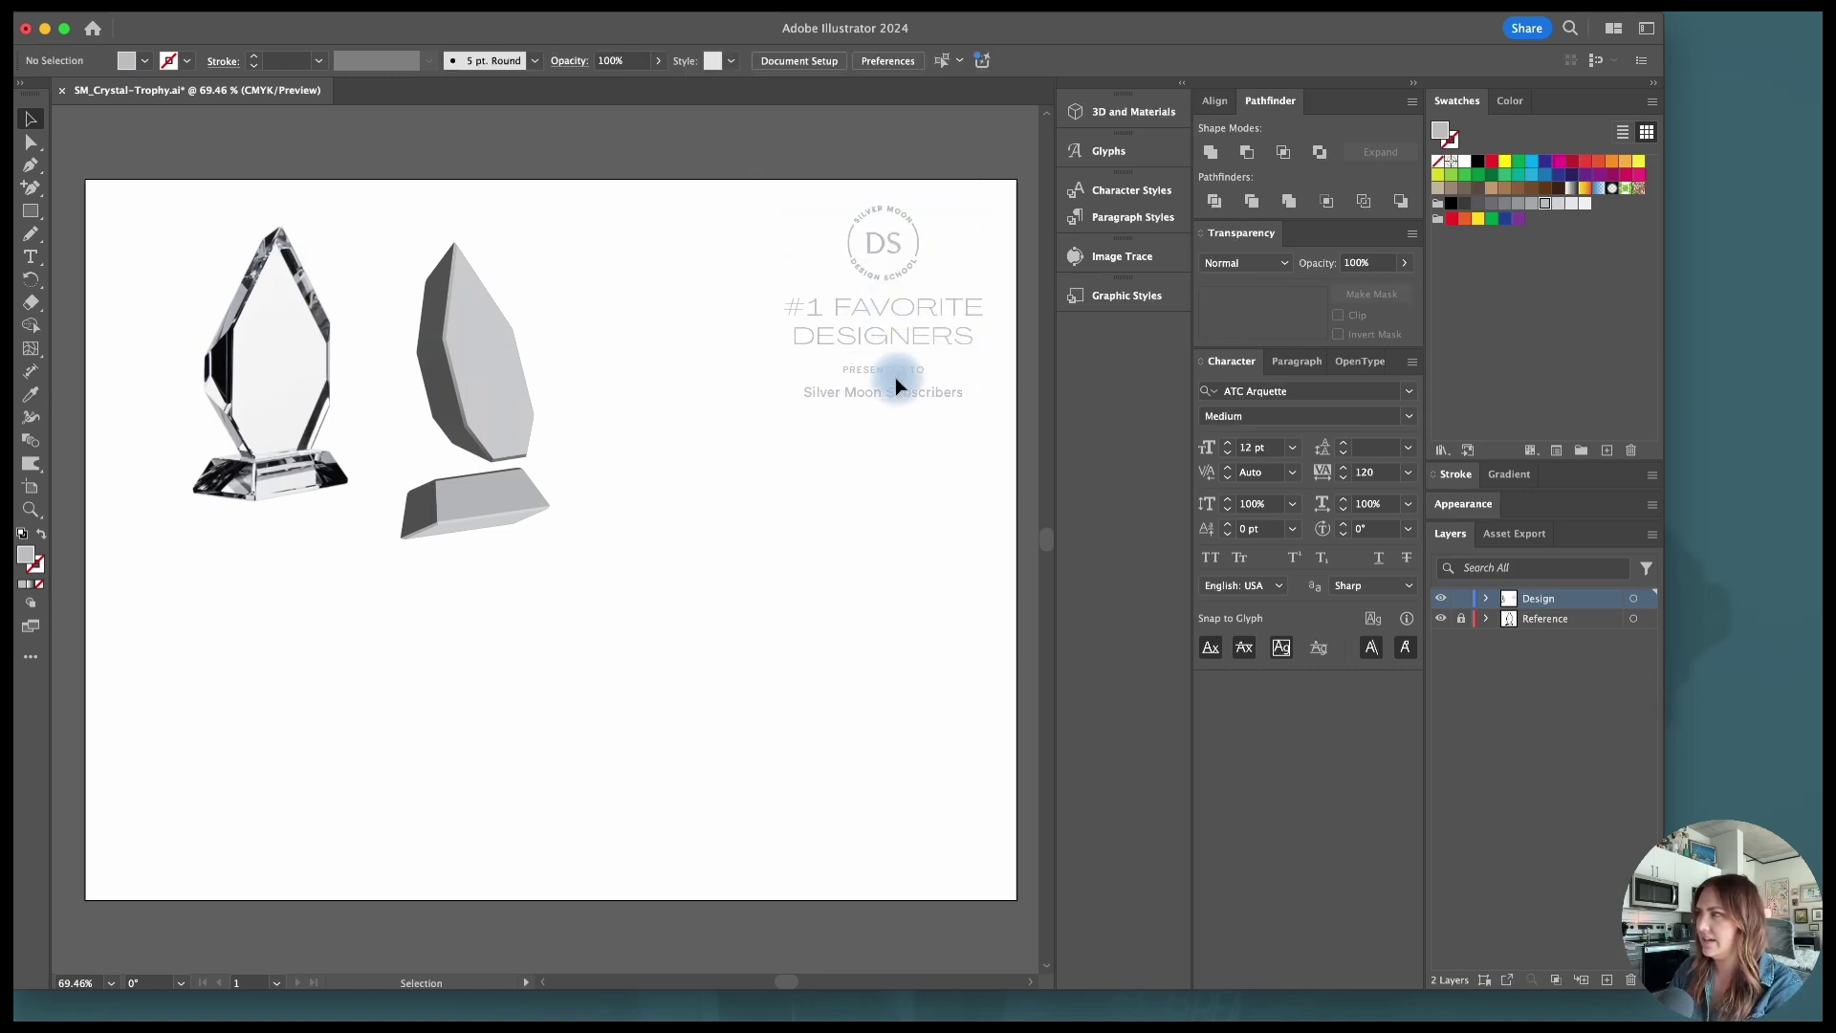
pyautogui.moveTo(936, 428); pyautogui.dragTo(832, 184)
# Step: Collect the logo and text as a single export asset named Graphic, then select the trophy pieces
pyautogui.rightClick(922, 307)
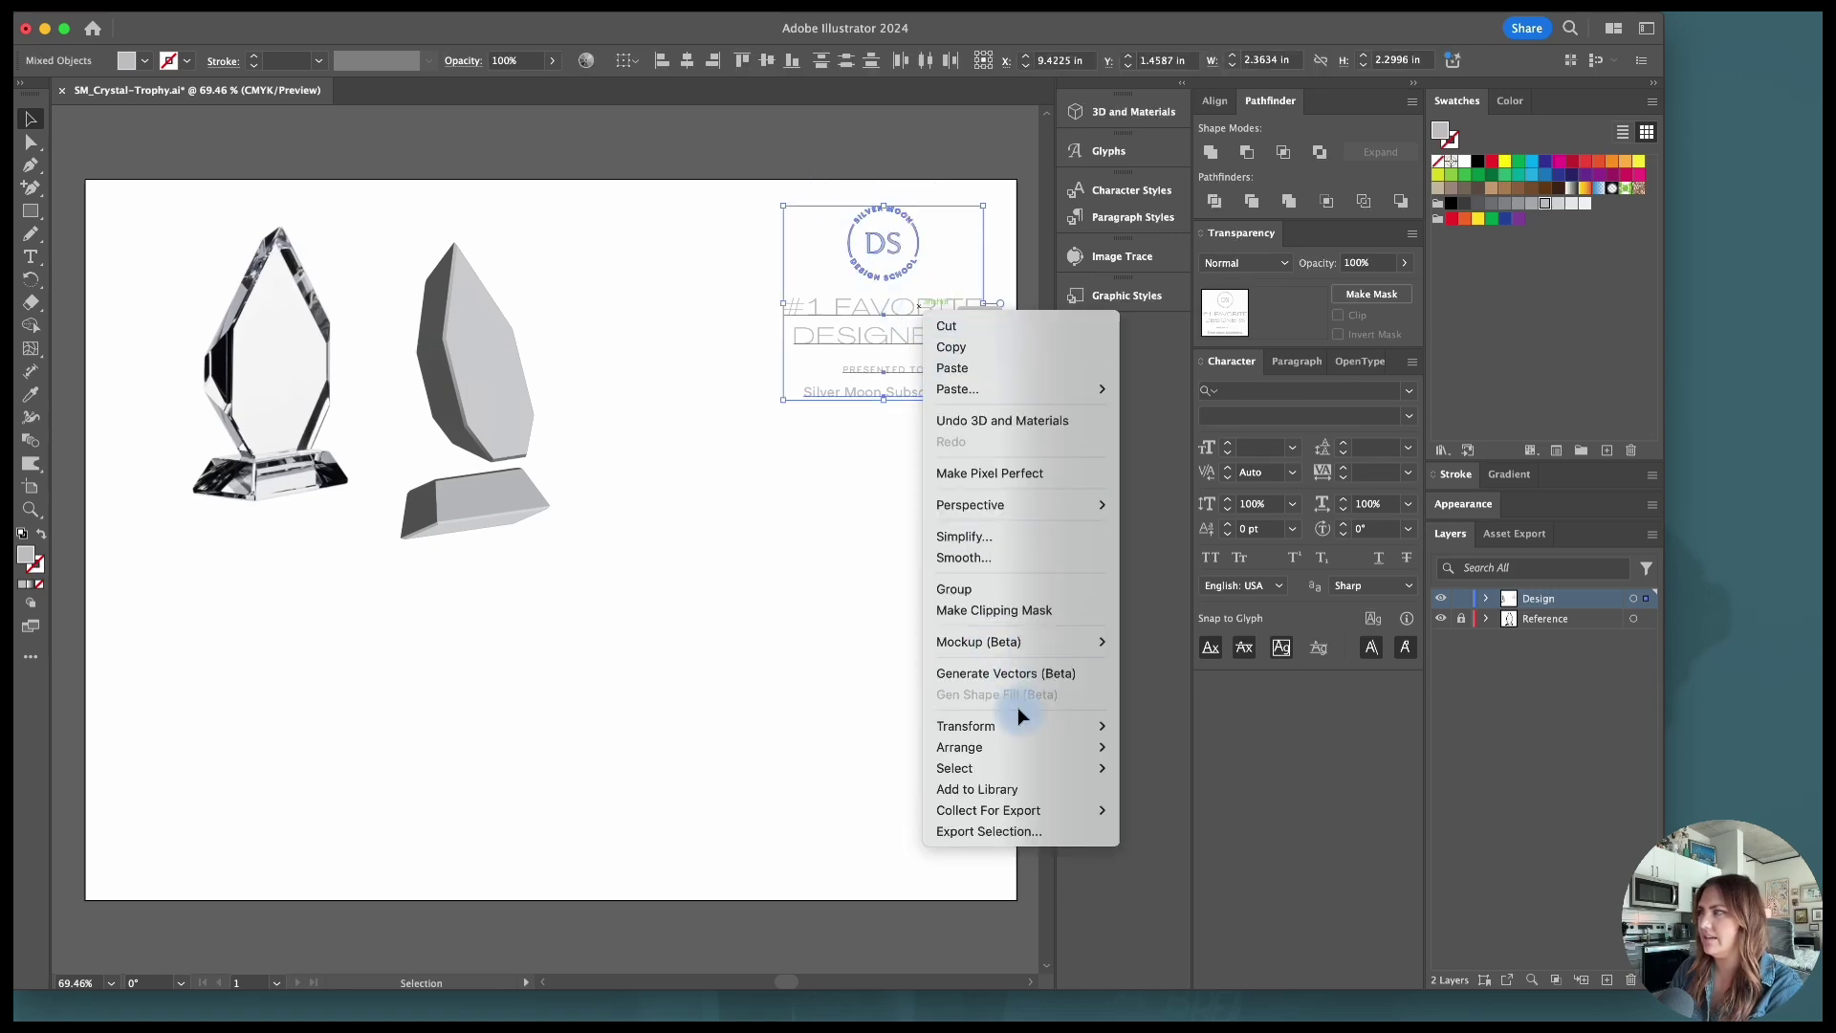
pyautogui.moveTo(1064, 814)
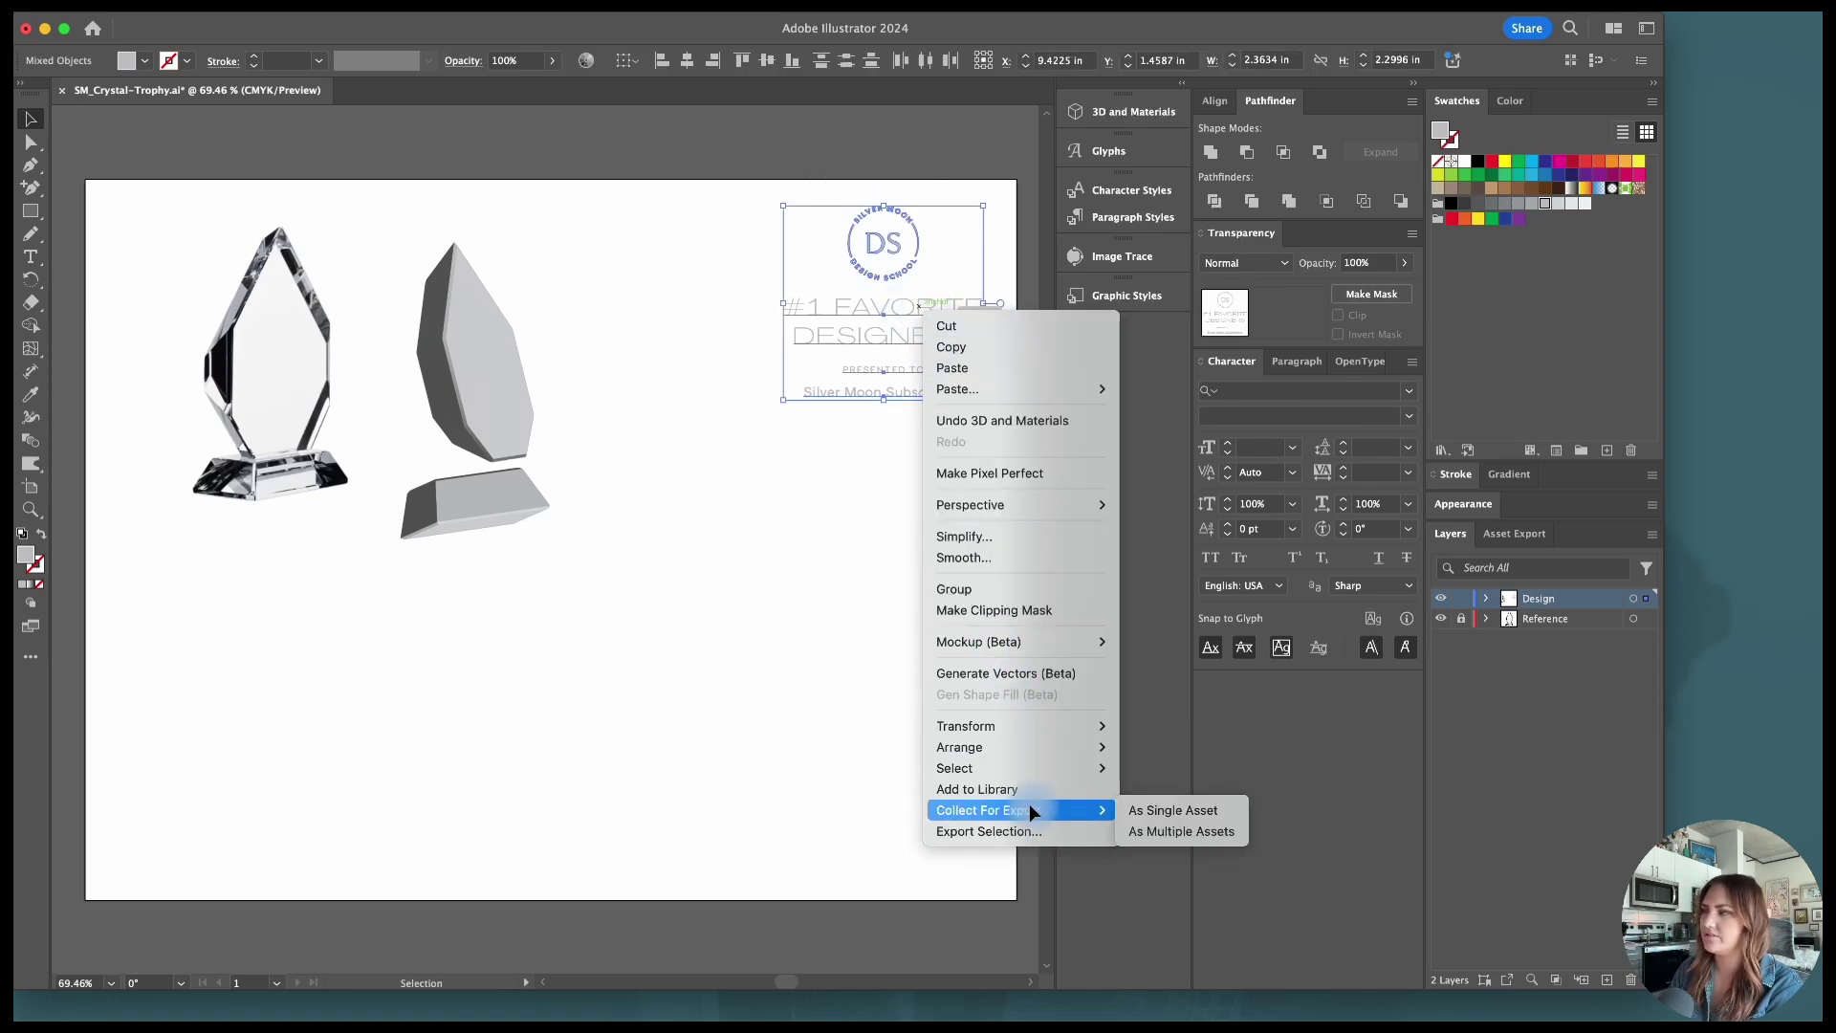
pyautogui.click(1147, 809)
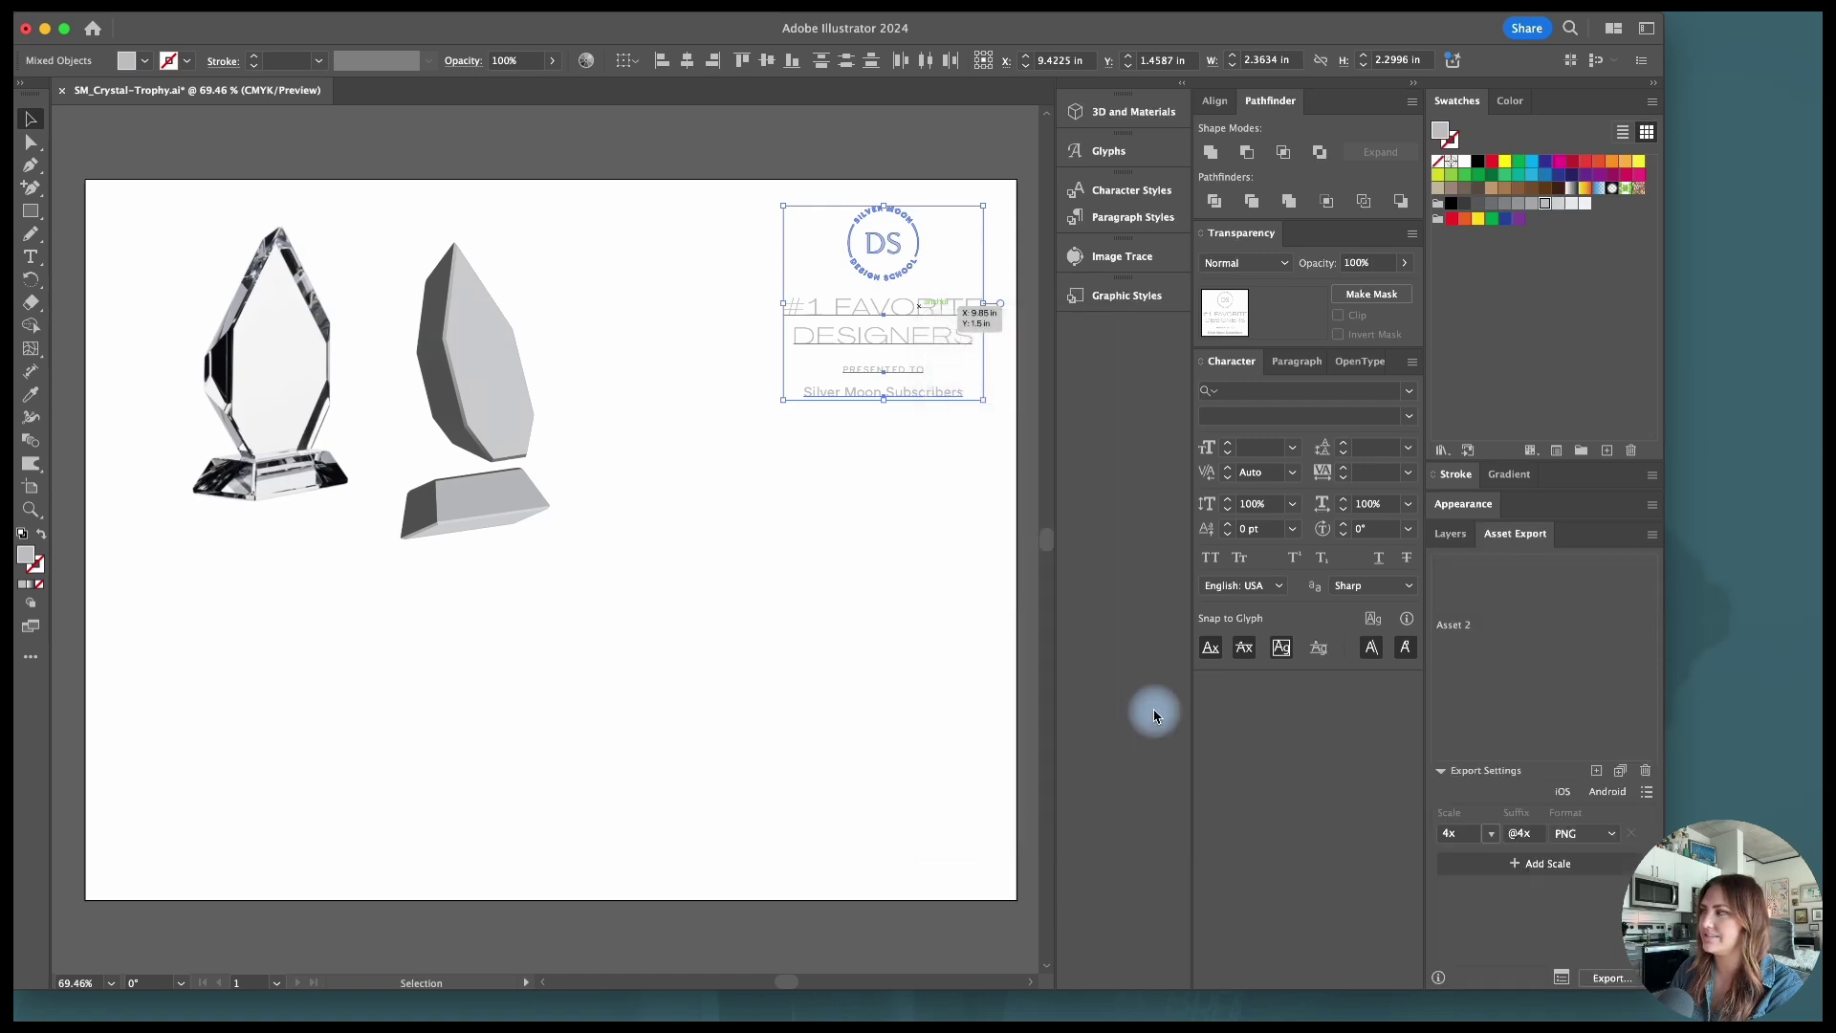
pyautogui.doubleClick(1456, 627)
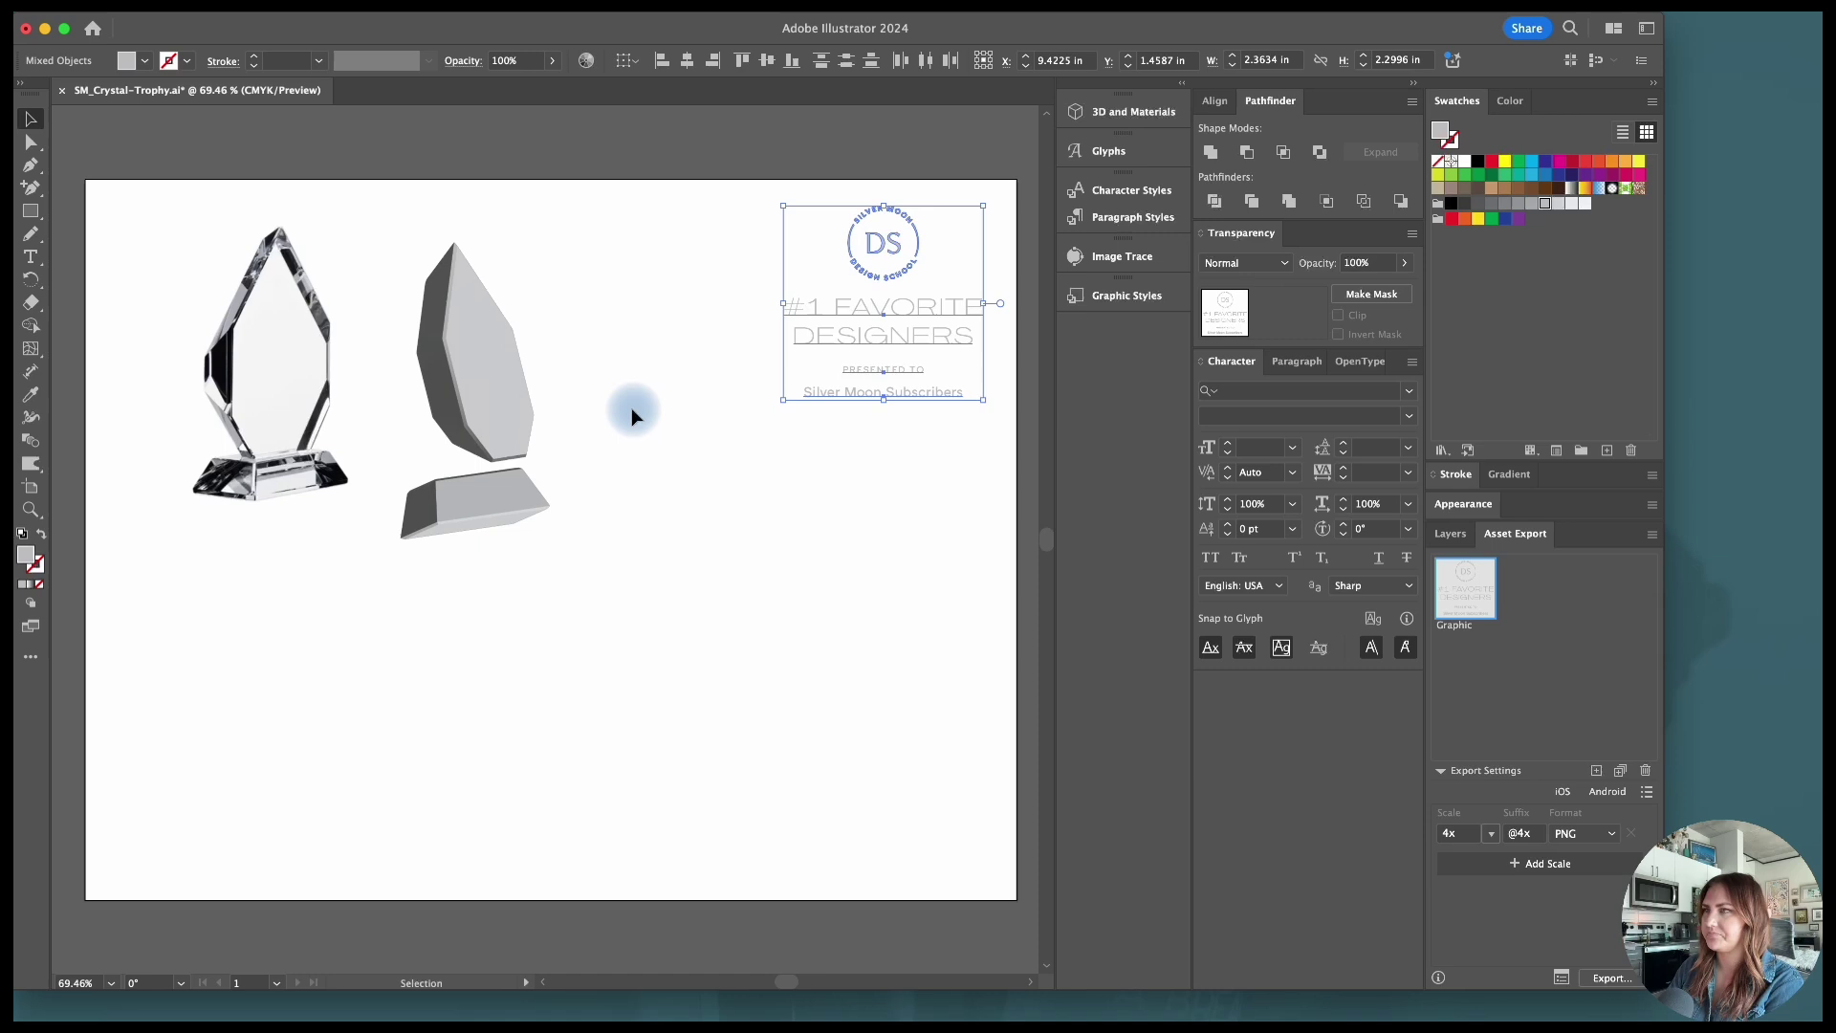
pyautogui.moveTo(581, 341); pyautogui.dragTo(470, 573)
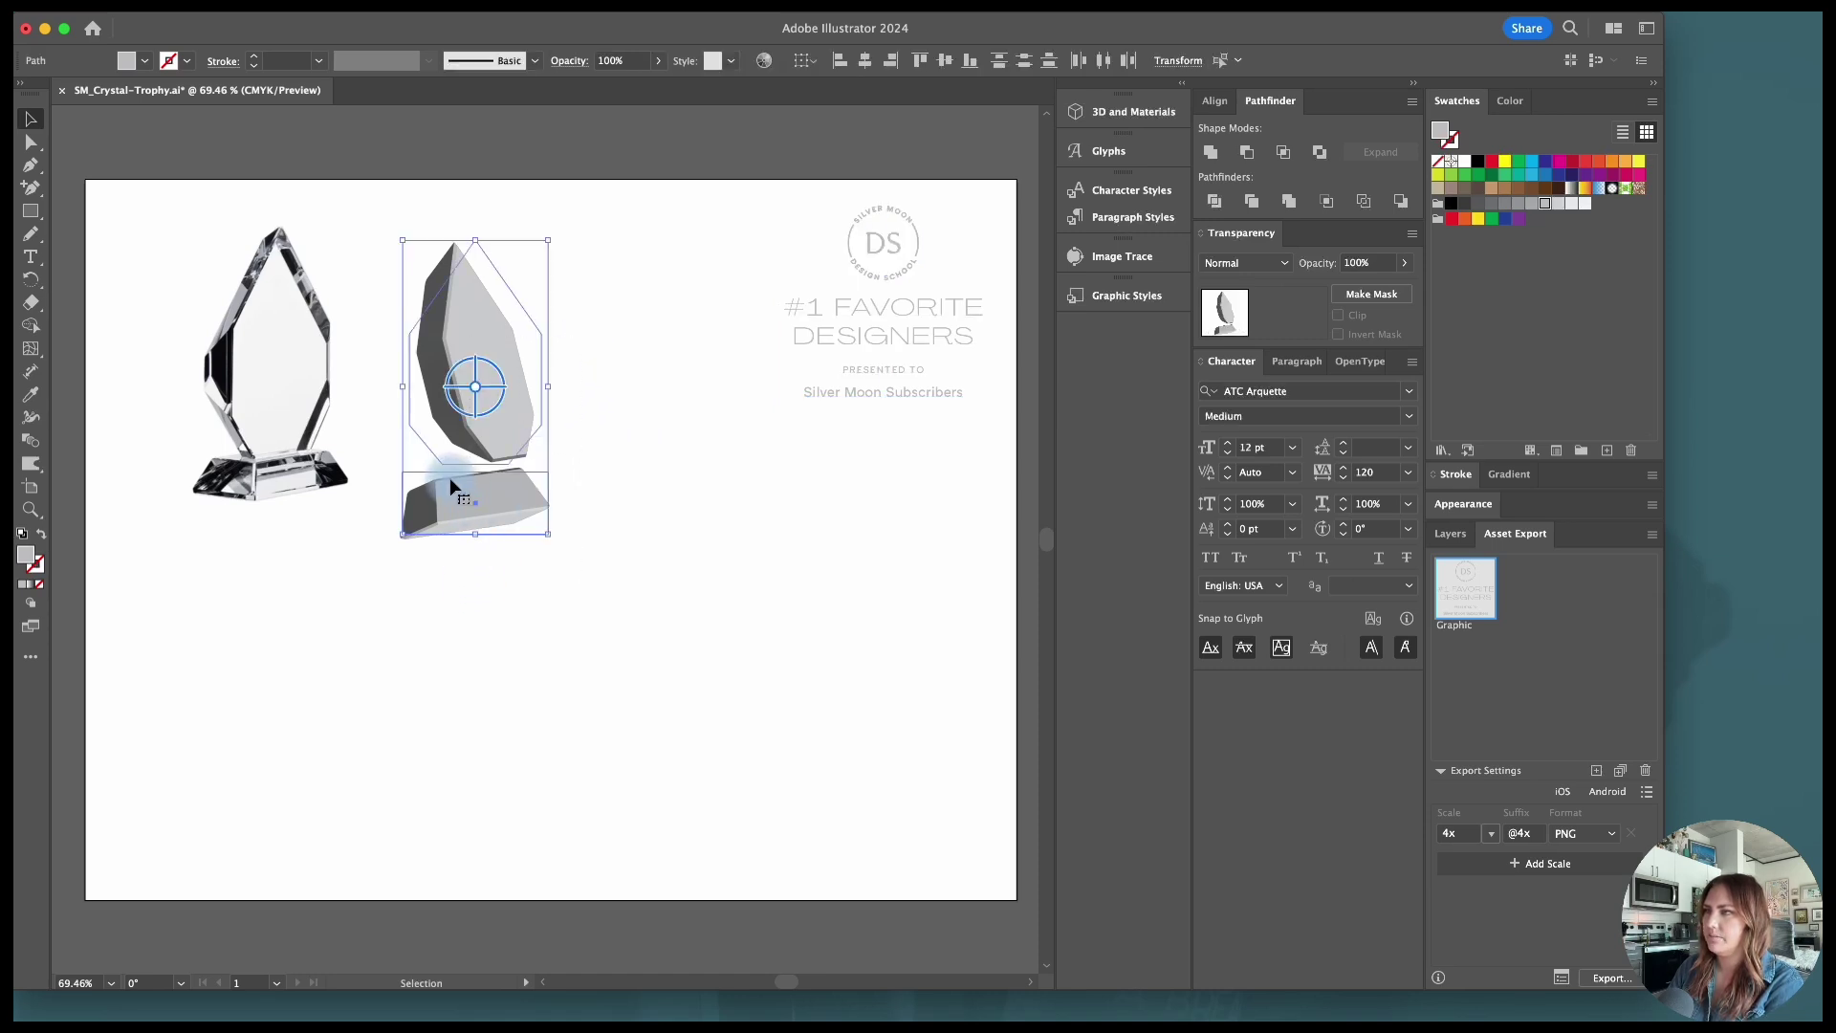
# Step: Collect the trophy top and base as separate export assets, naming the first one 'base'
pyautogui.rightClick(504, 490)
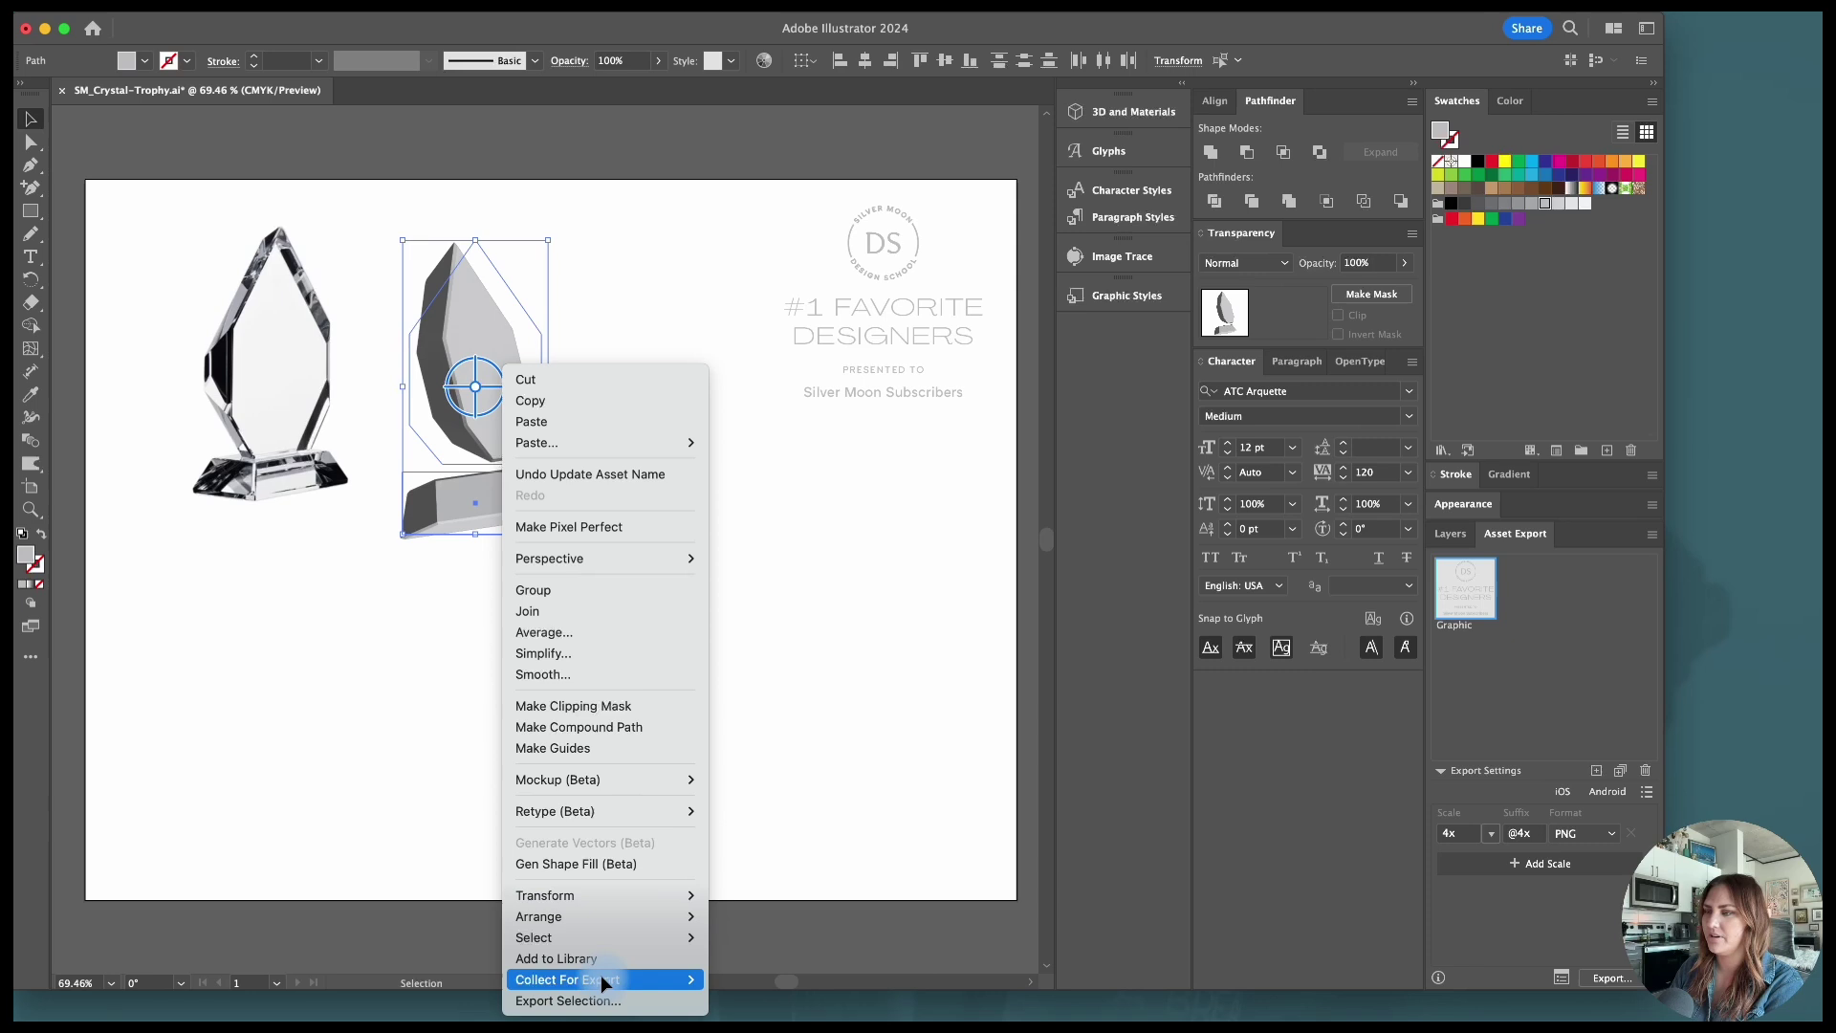
pyautogui.moveTo(642, 980)
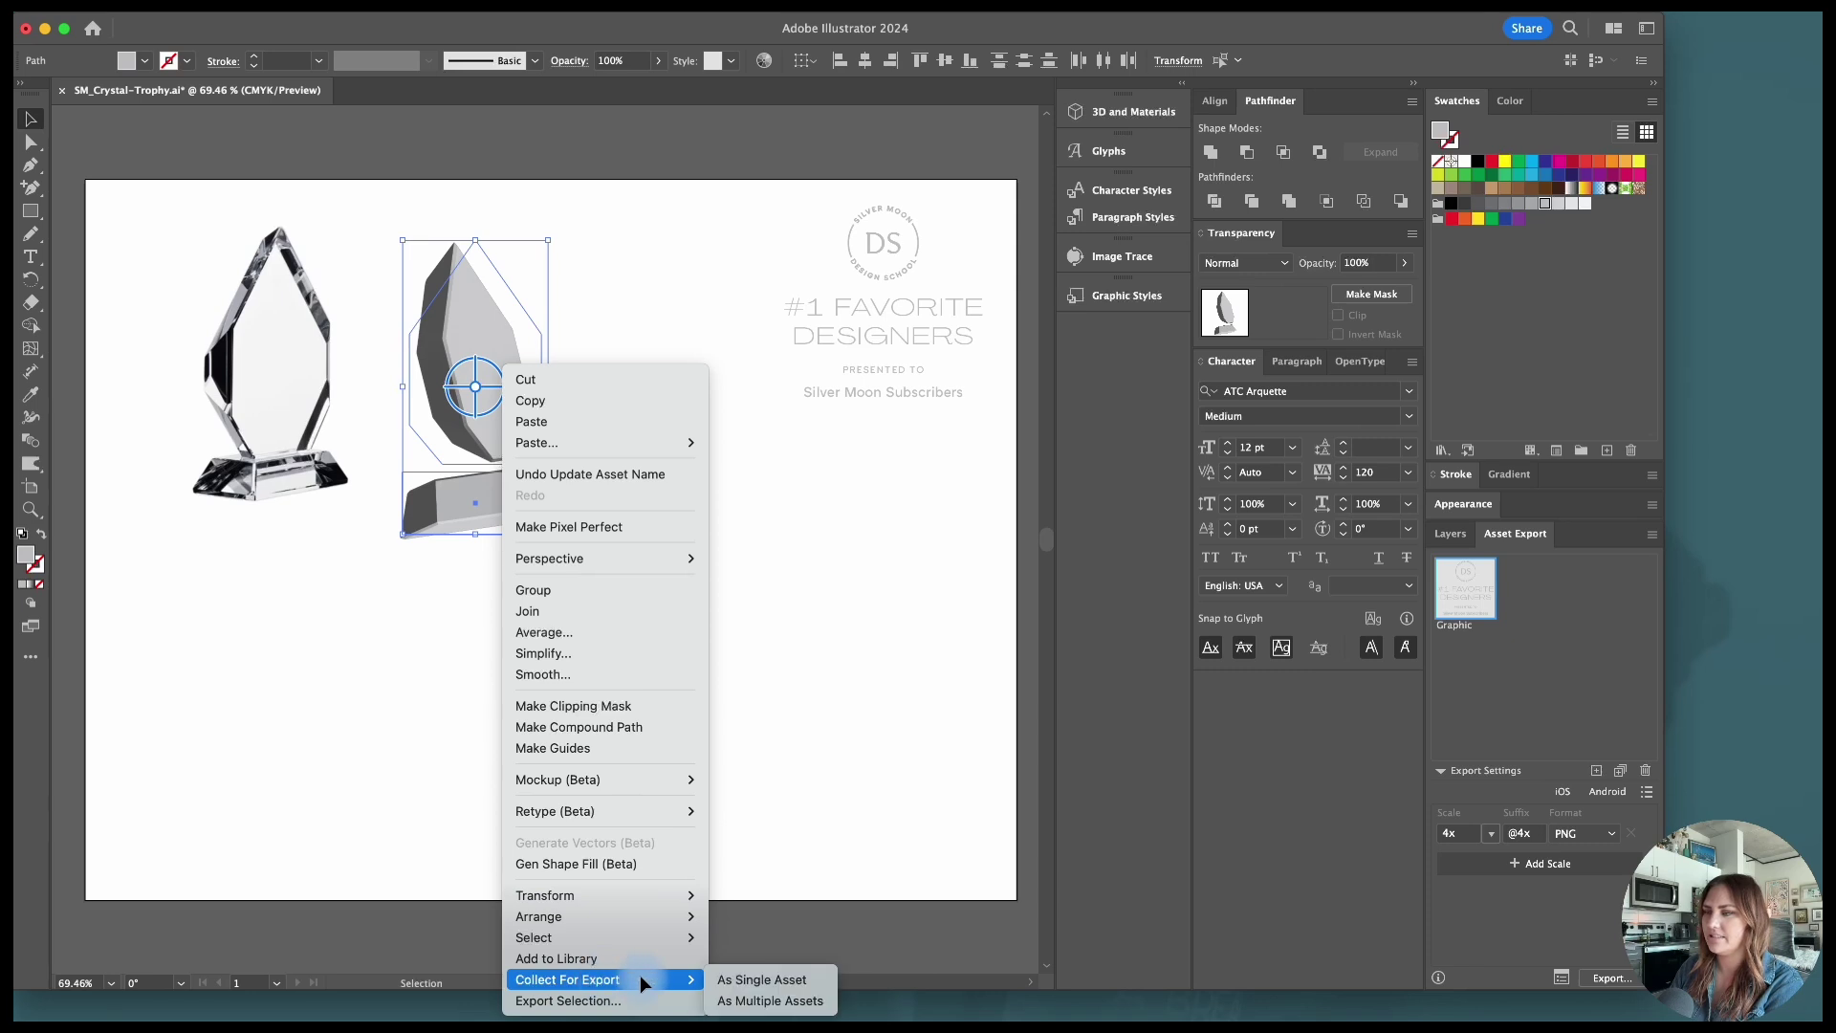
pyautogui.click(737, 1000)
pyautogui.doubleClick(1523, 627)
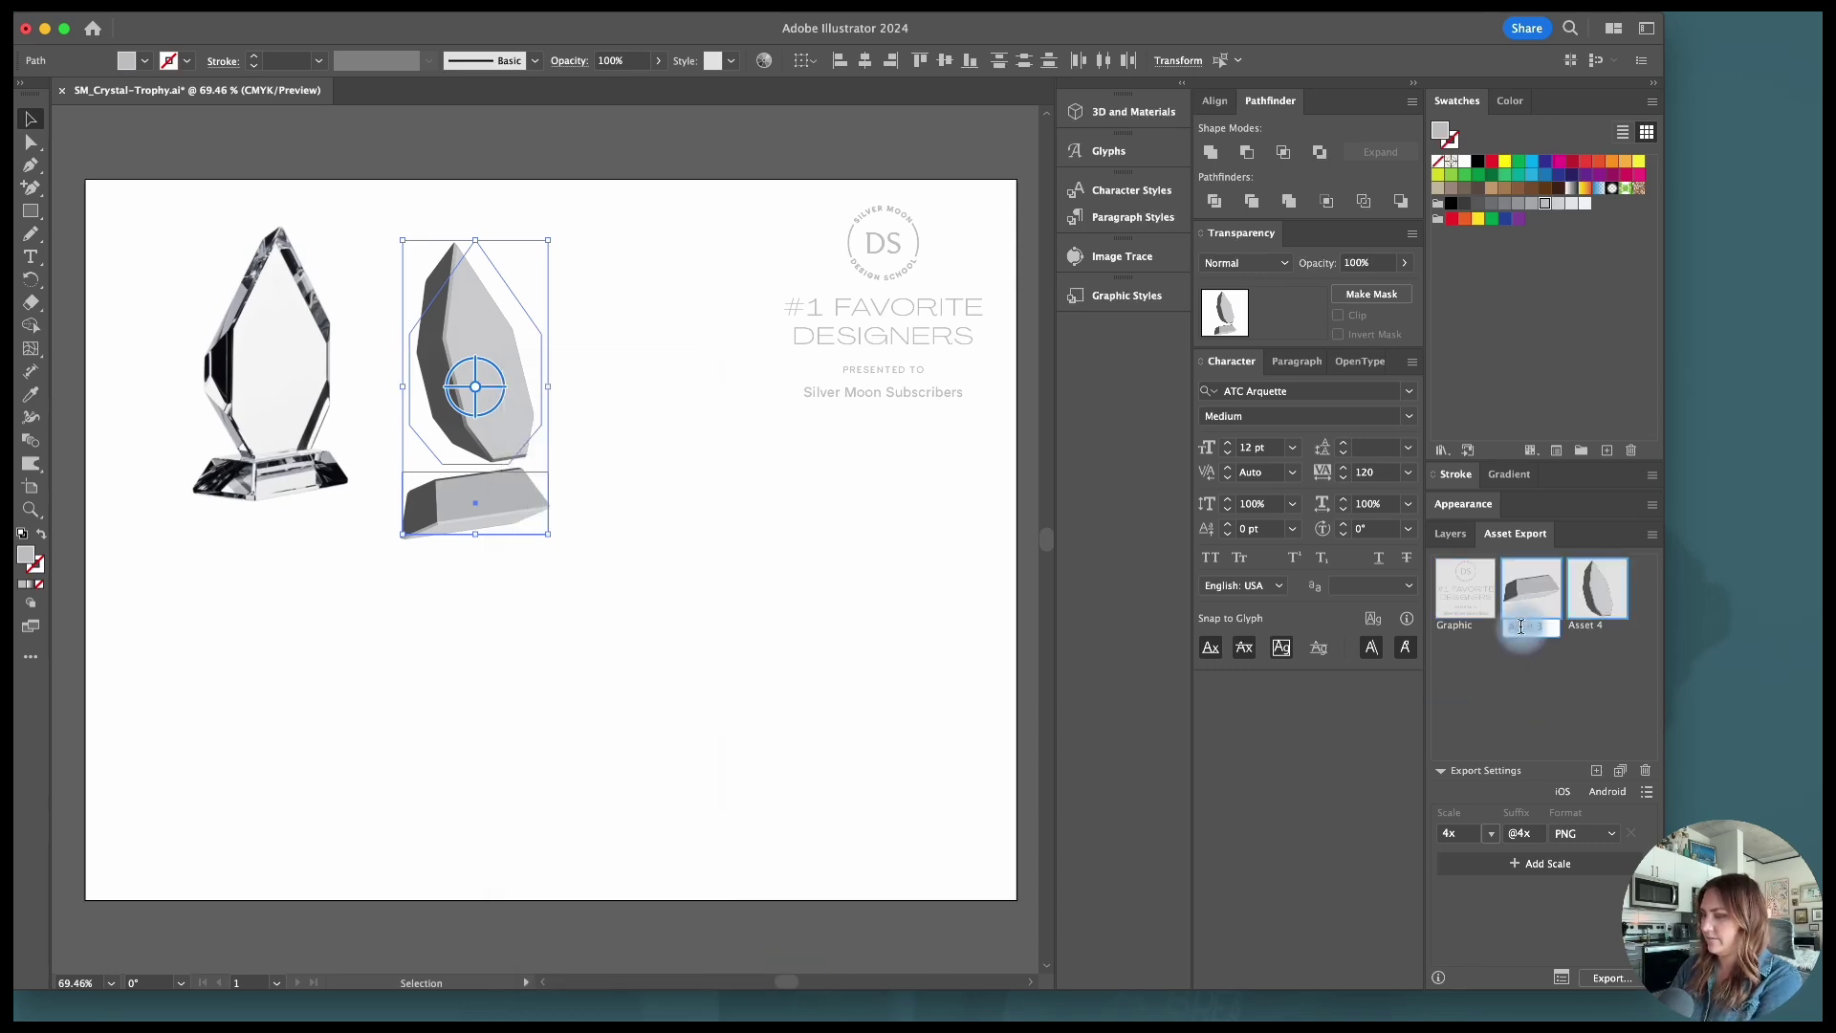
pyautogui.write('base')
pyautogui.click(1593, 626)
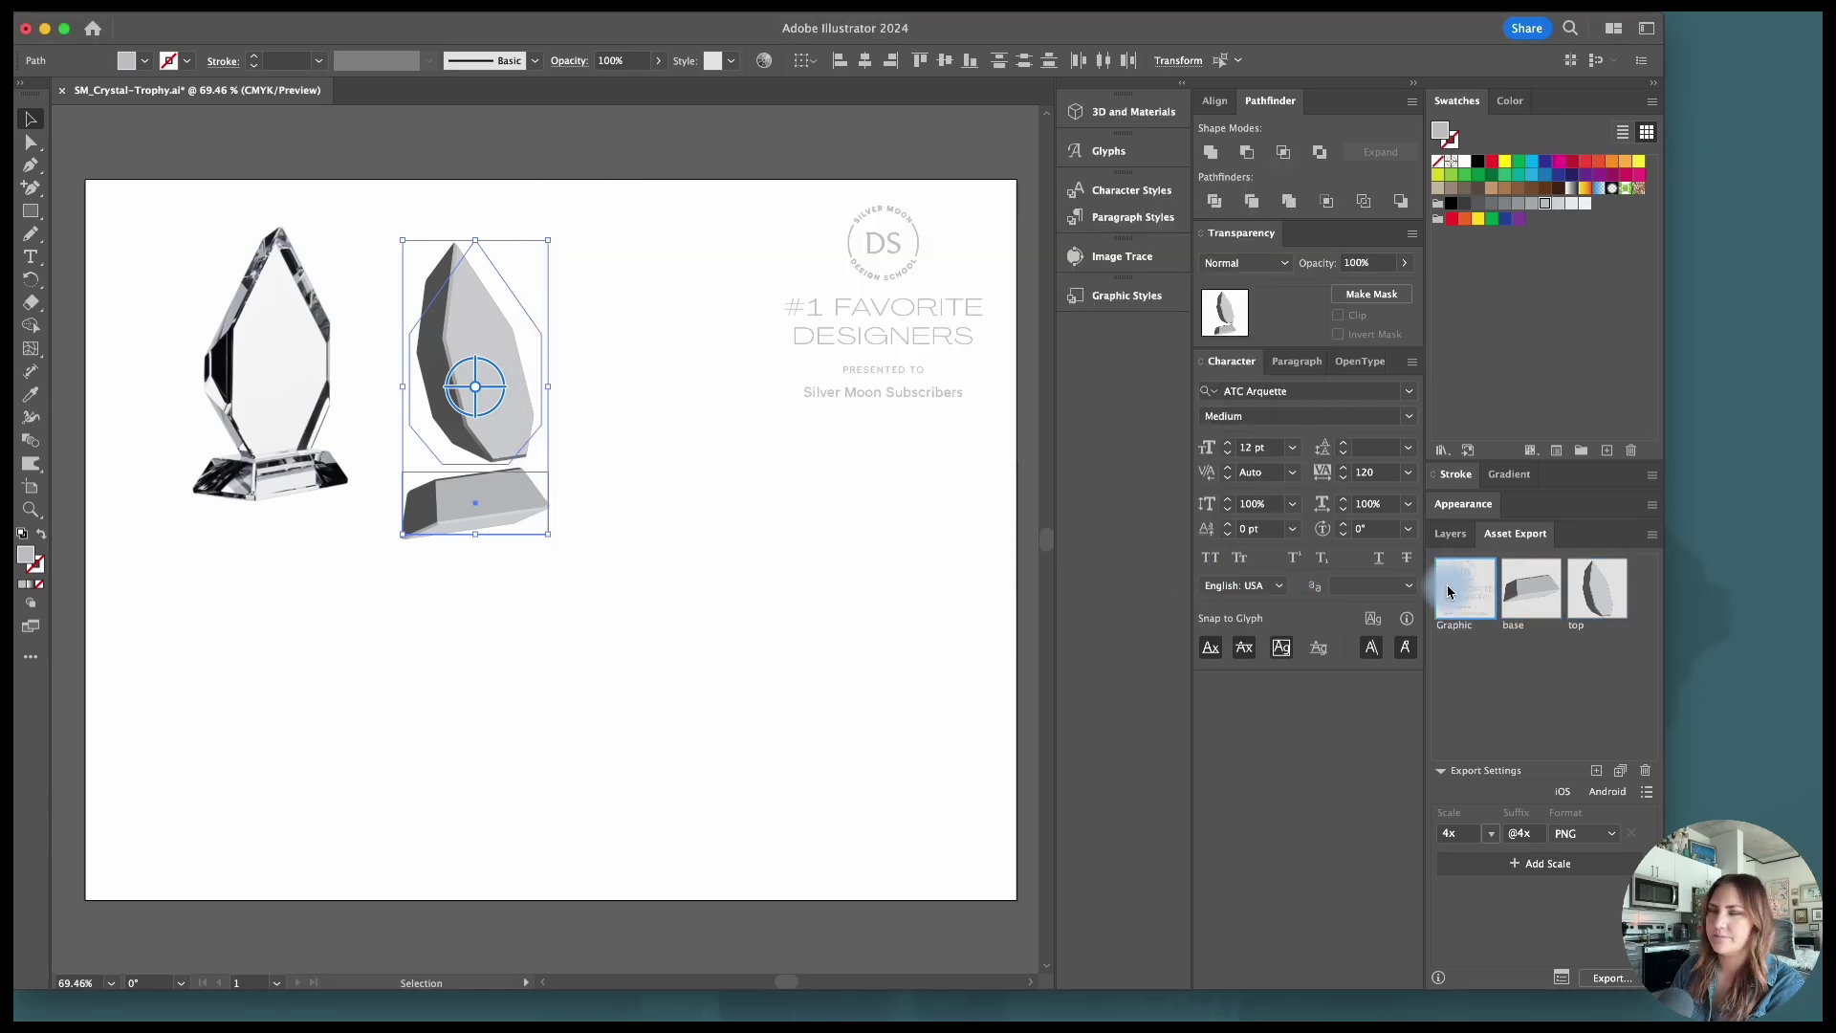
# Step: Set the export format of the selected assets from PNG to OBJ
pyautogui.click(1450, 597)
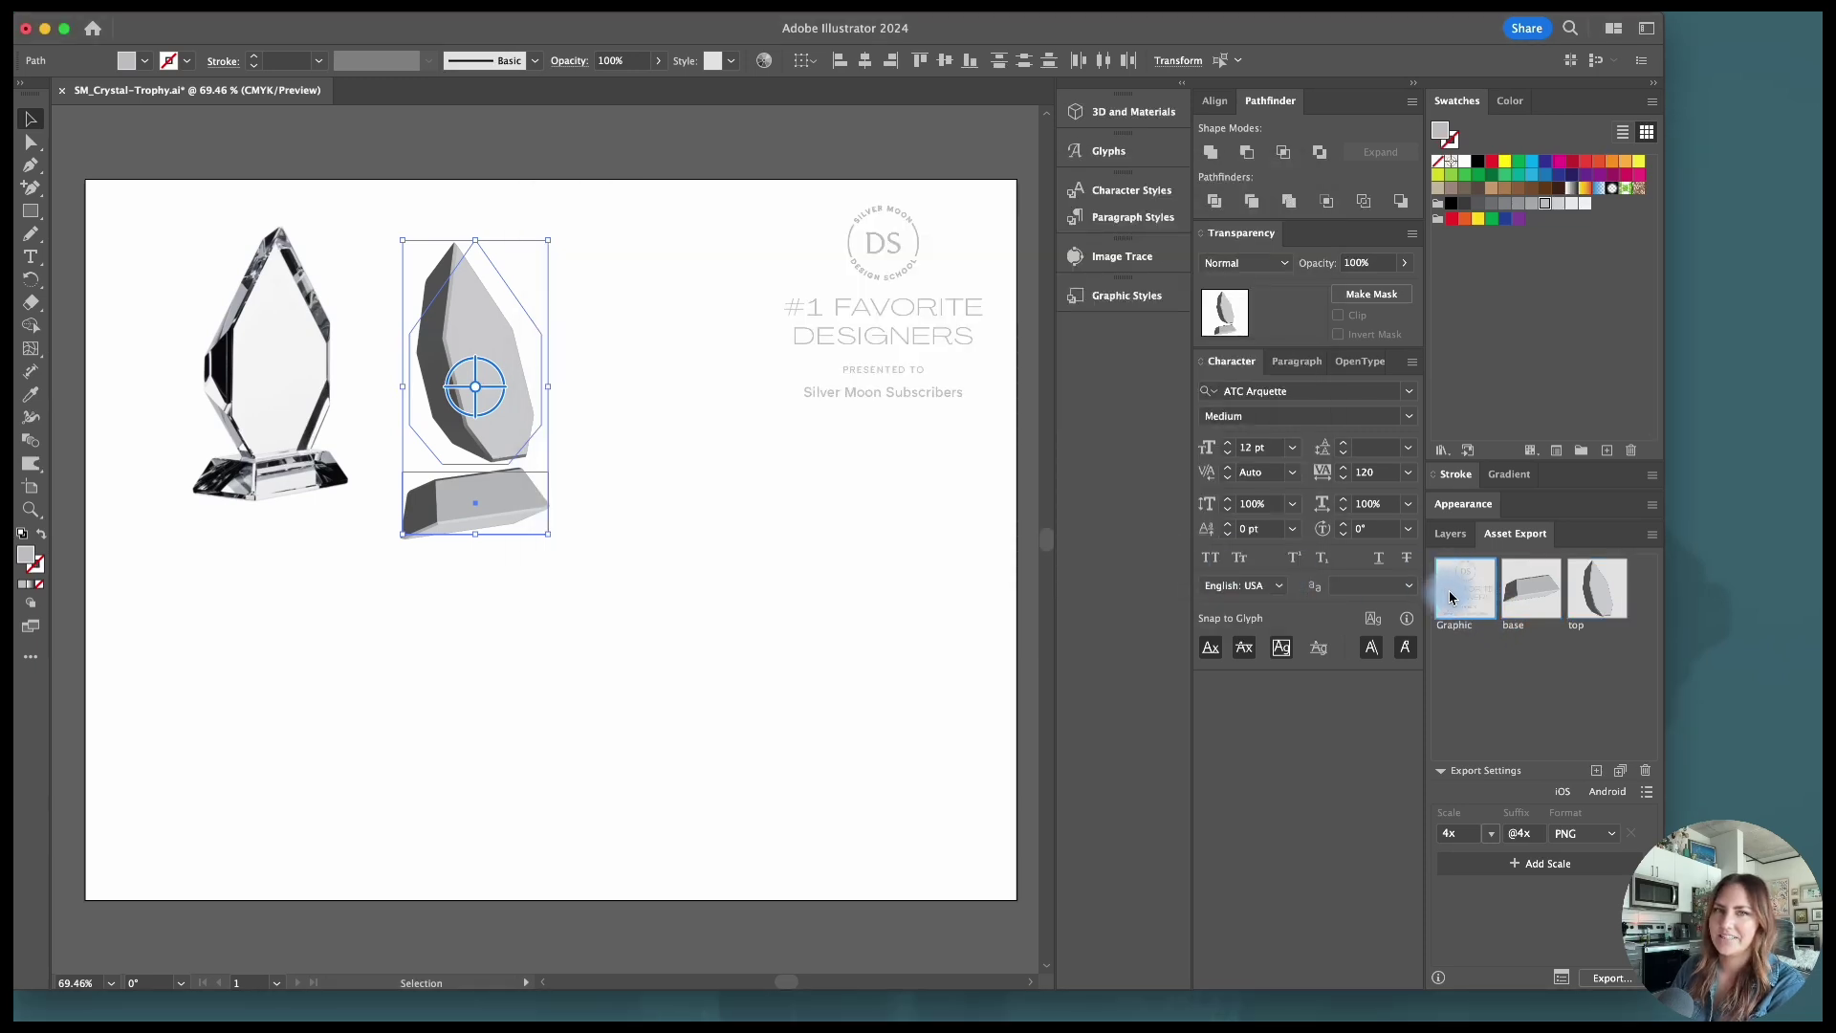
pyautogui.click(1532, 588)
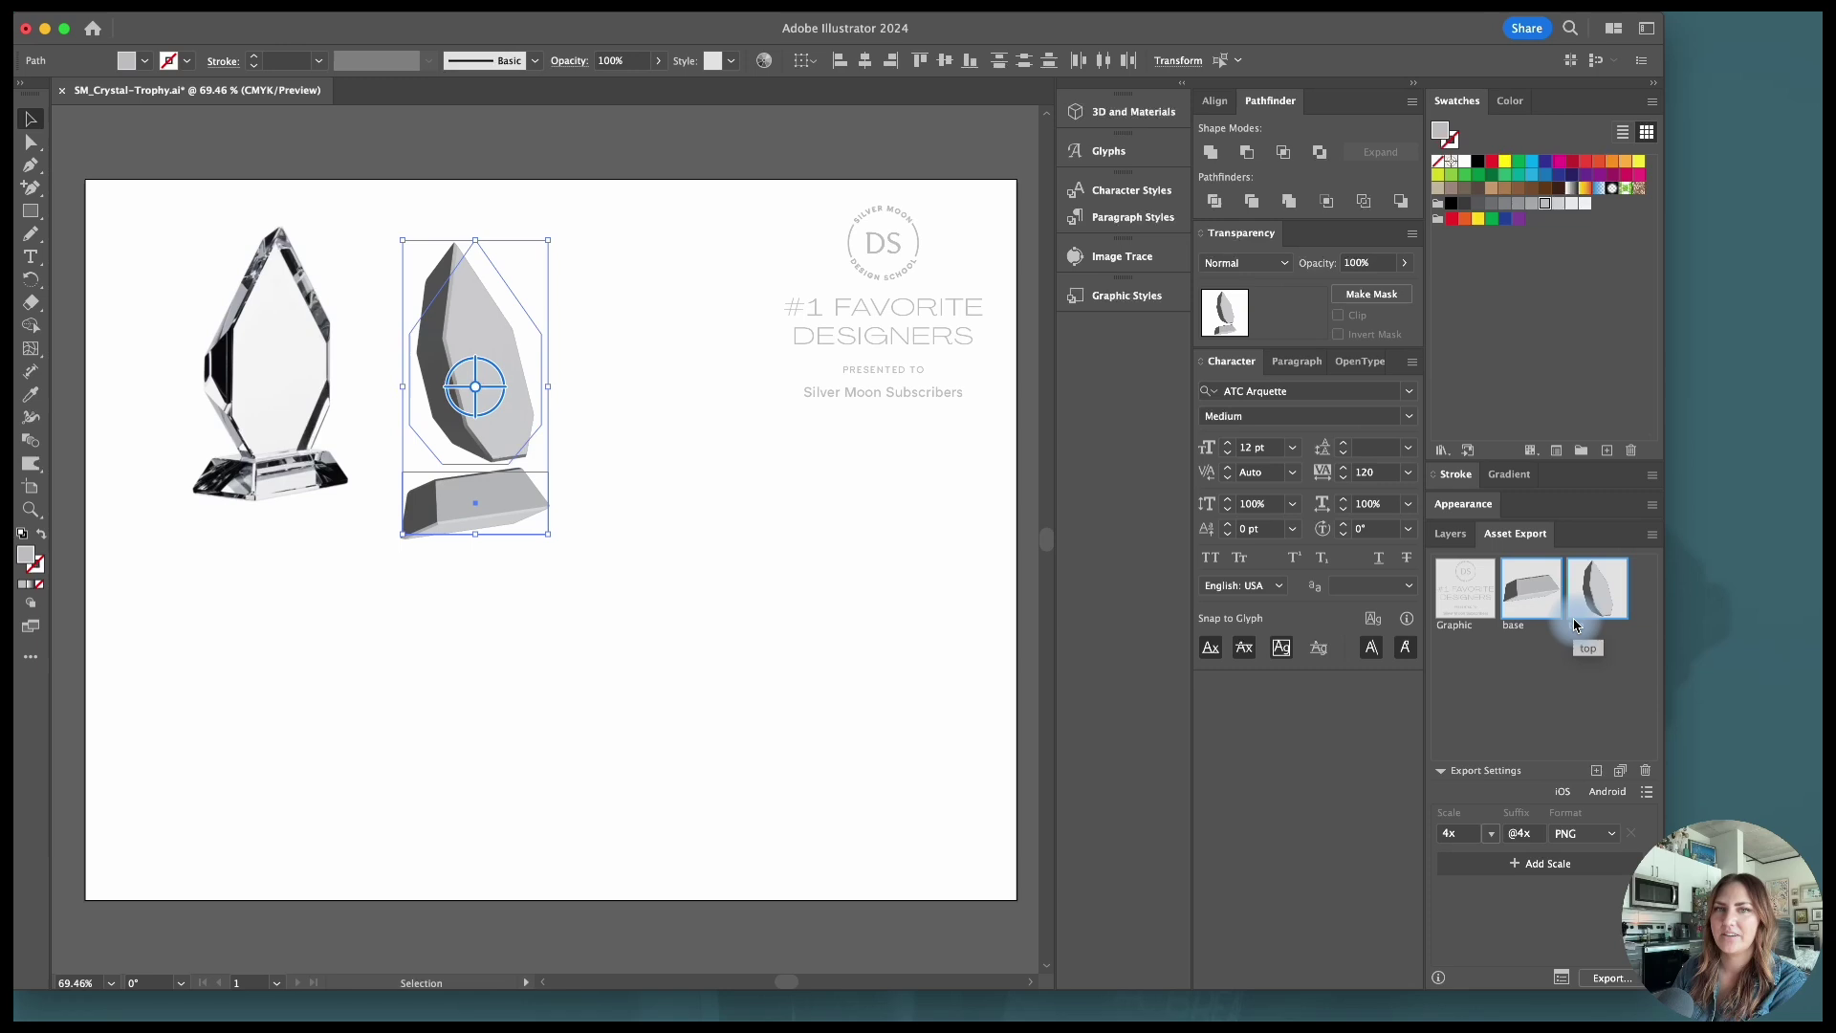
pyautogui.click(1599, 835)
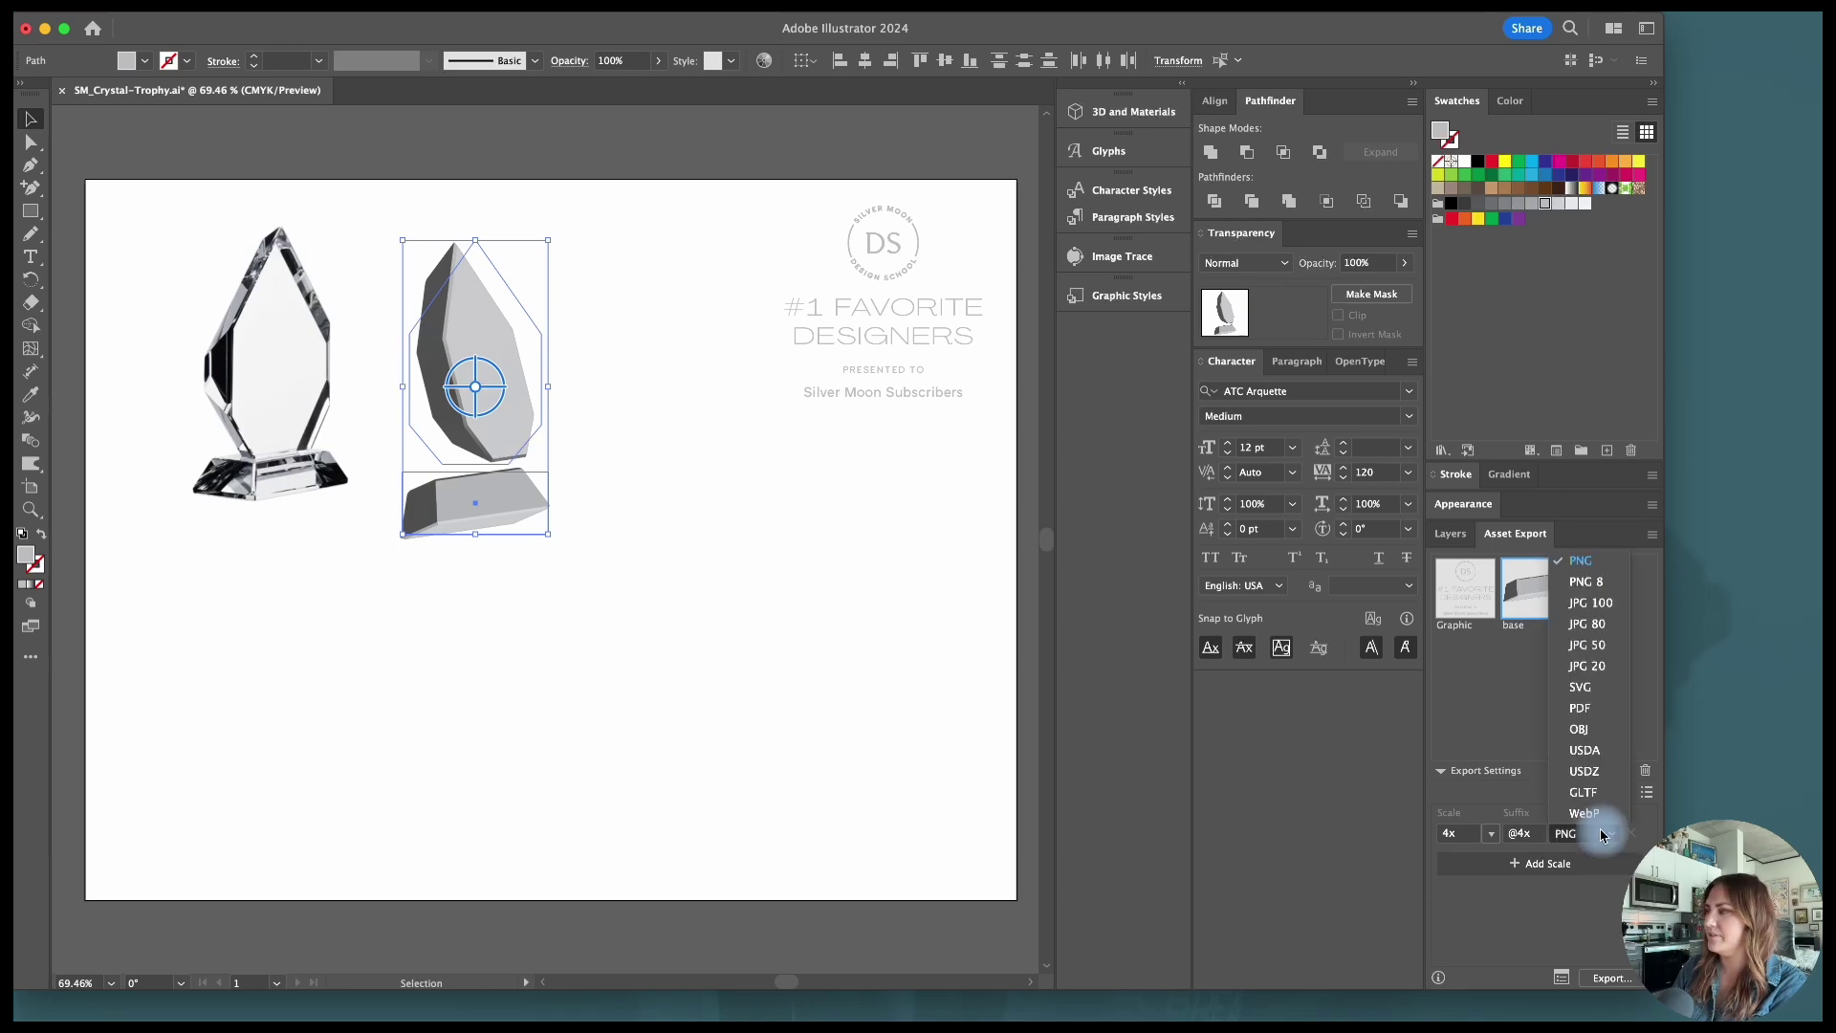
pyautogui.click(1589, 734)
pyautogui.click(805, 411)
pyautogui.click(920, 224)
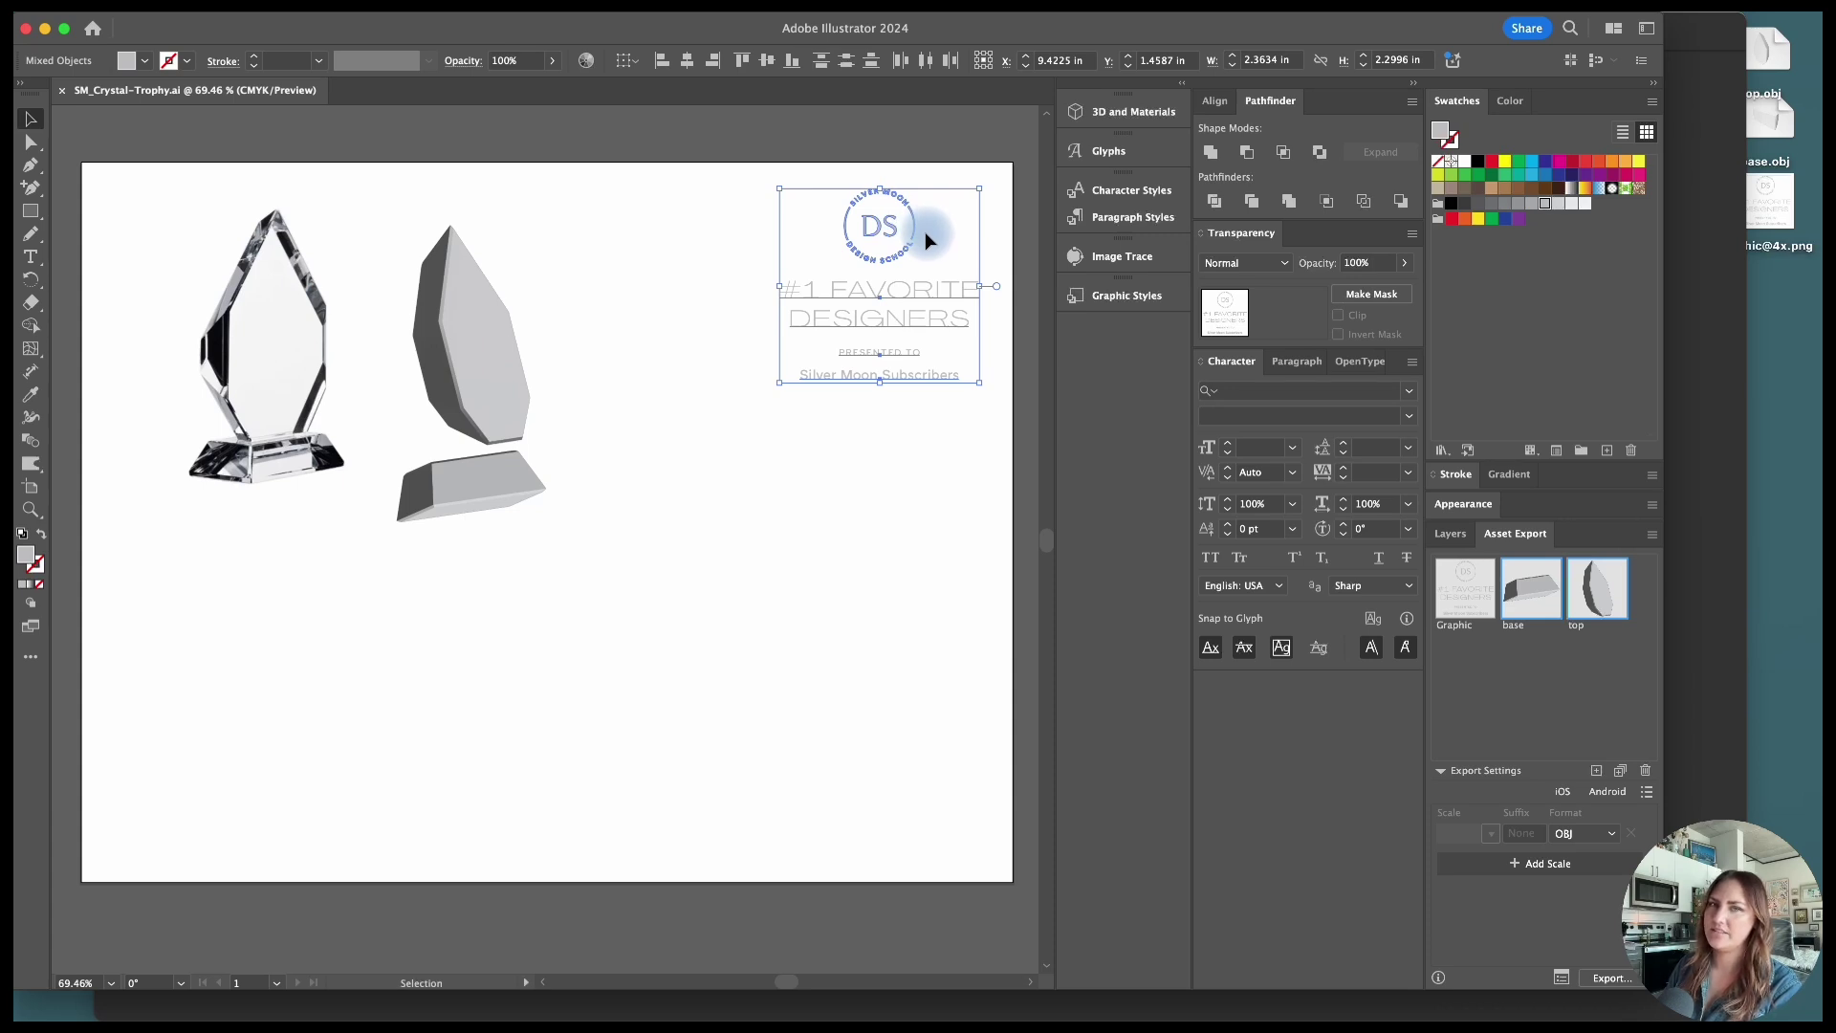
# Step: Duplicate the logo and text group below the original
pyautogui.click(924, 241)
pyautogui.click(875, 361)
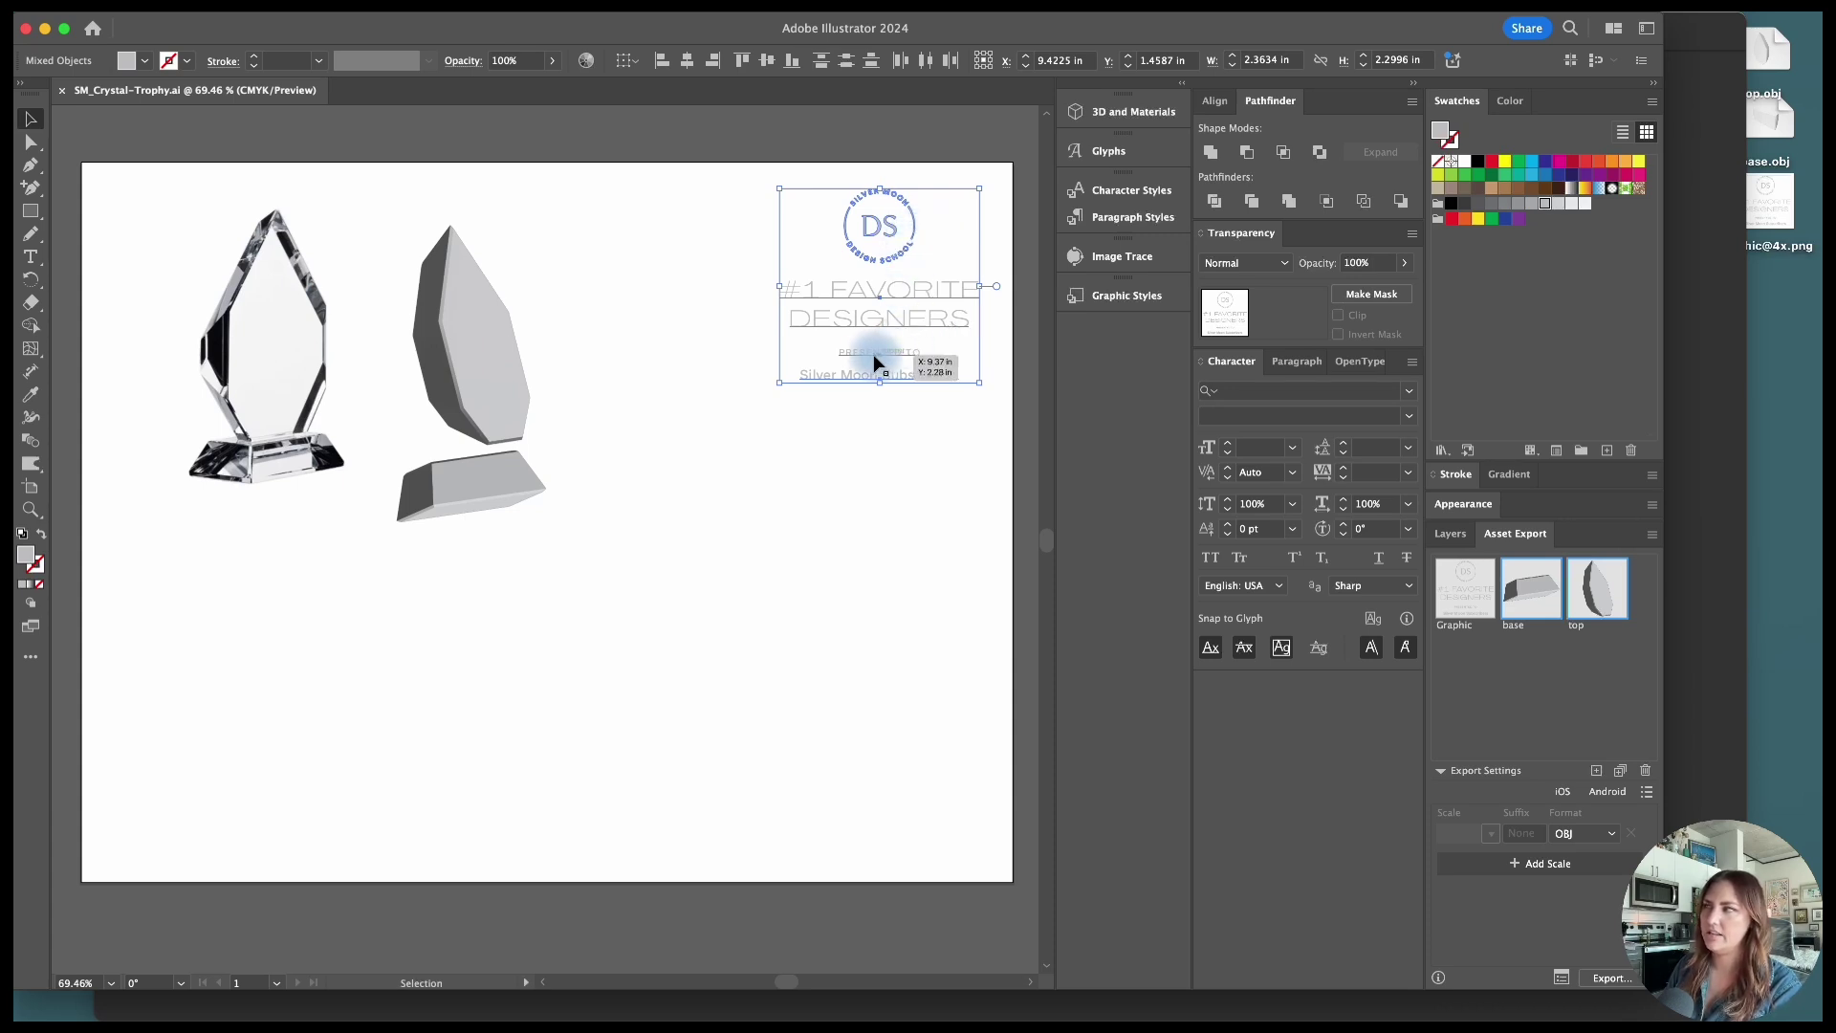
pyautogui.click(916, 297)
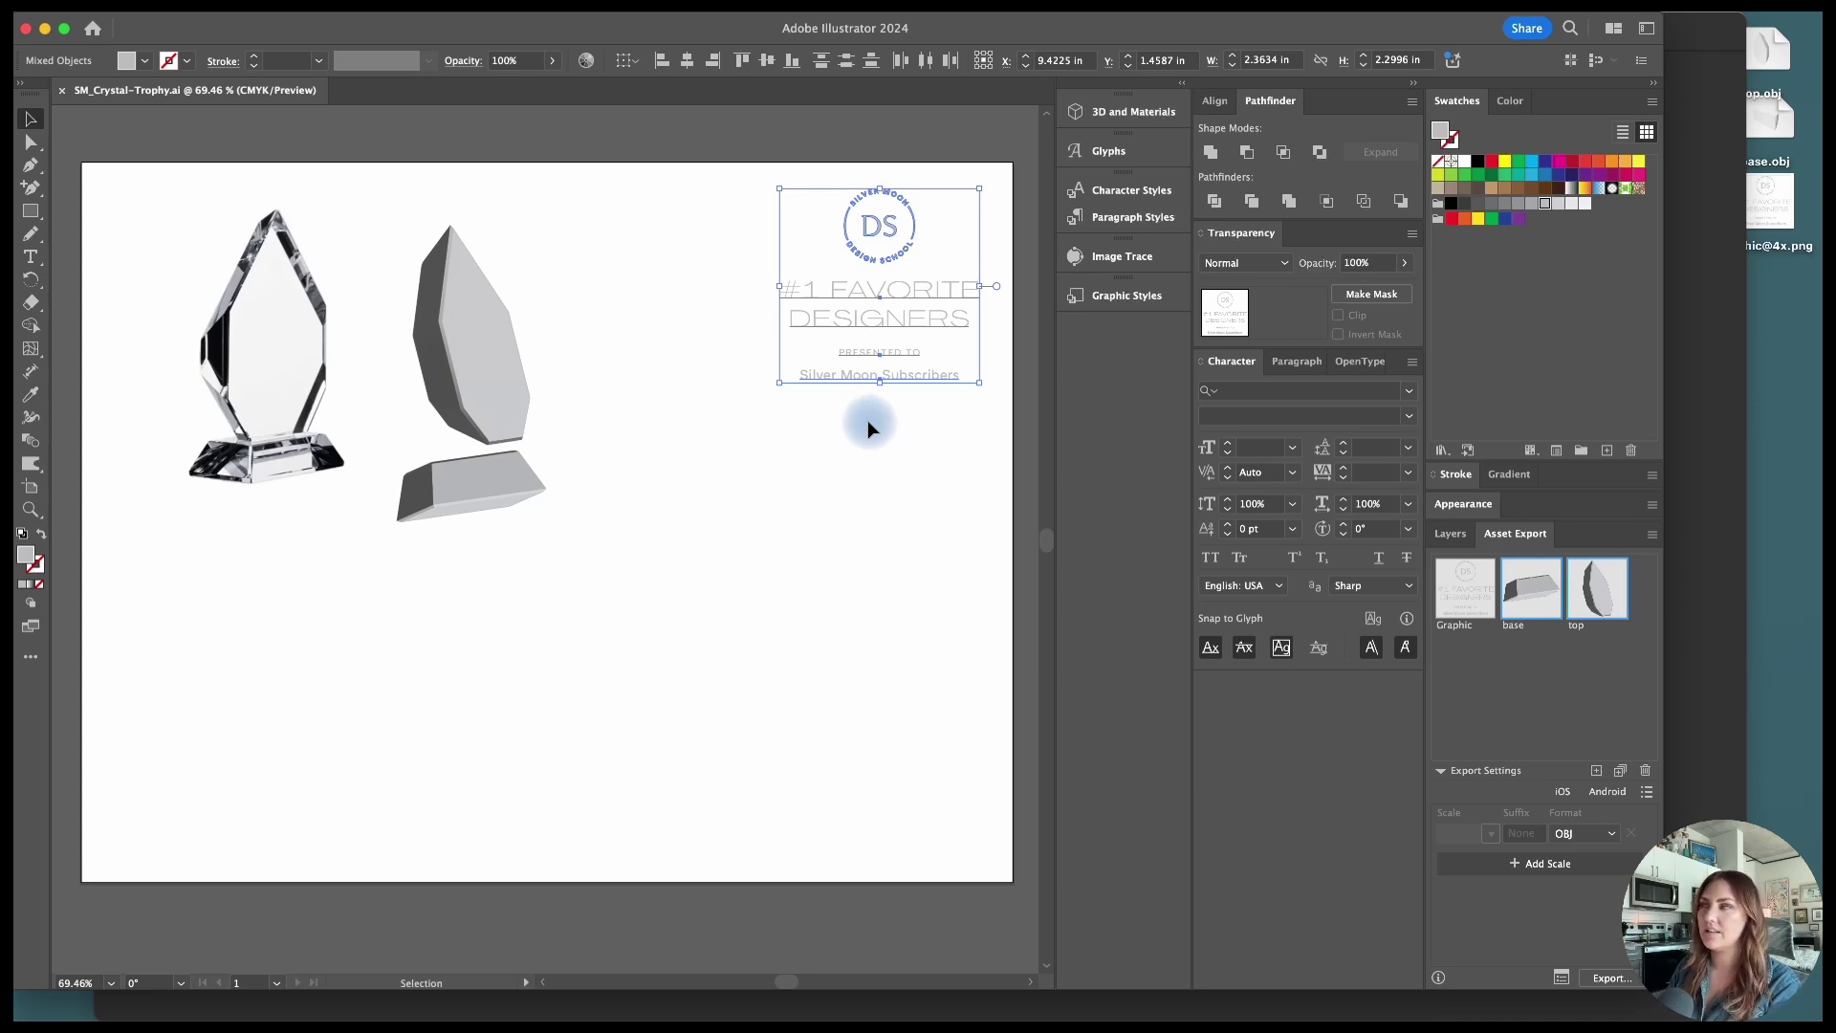
pyautogui.click(903, 330)
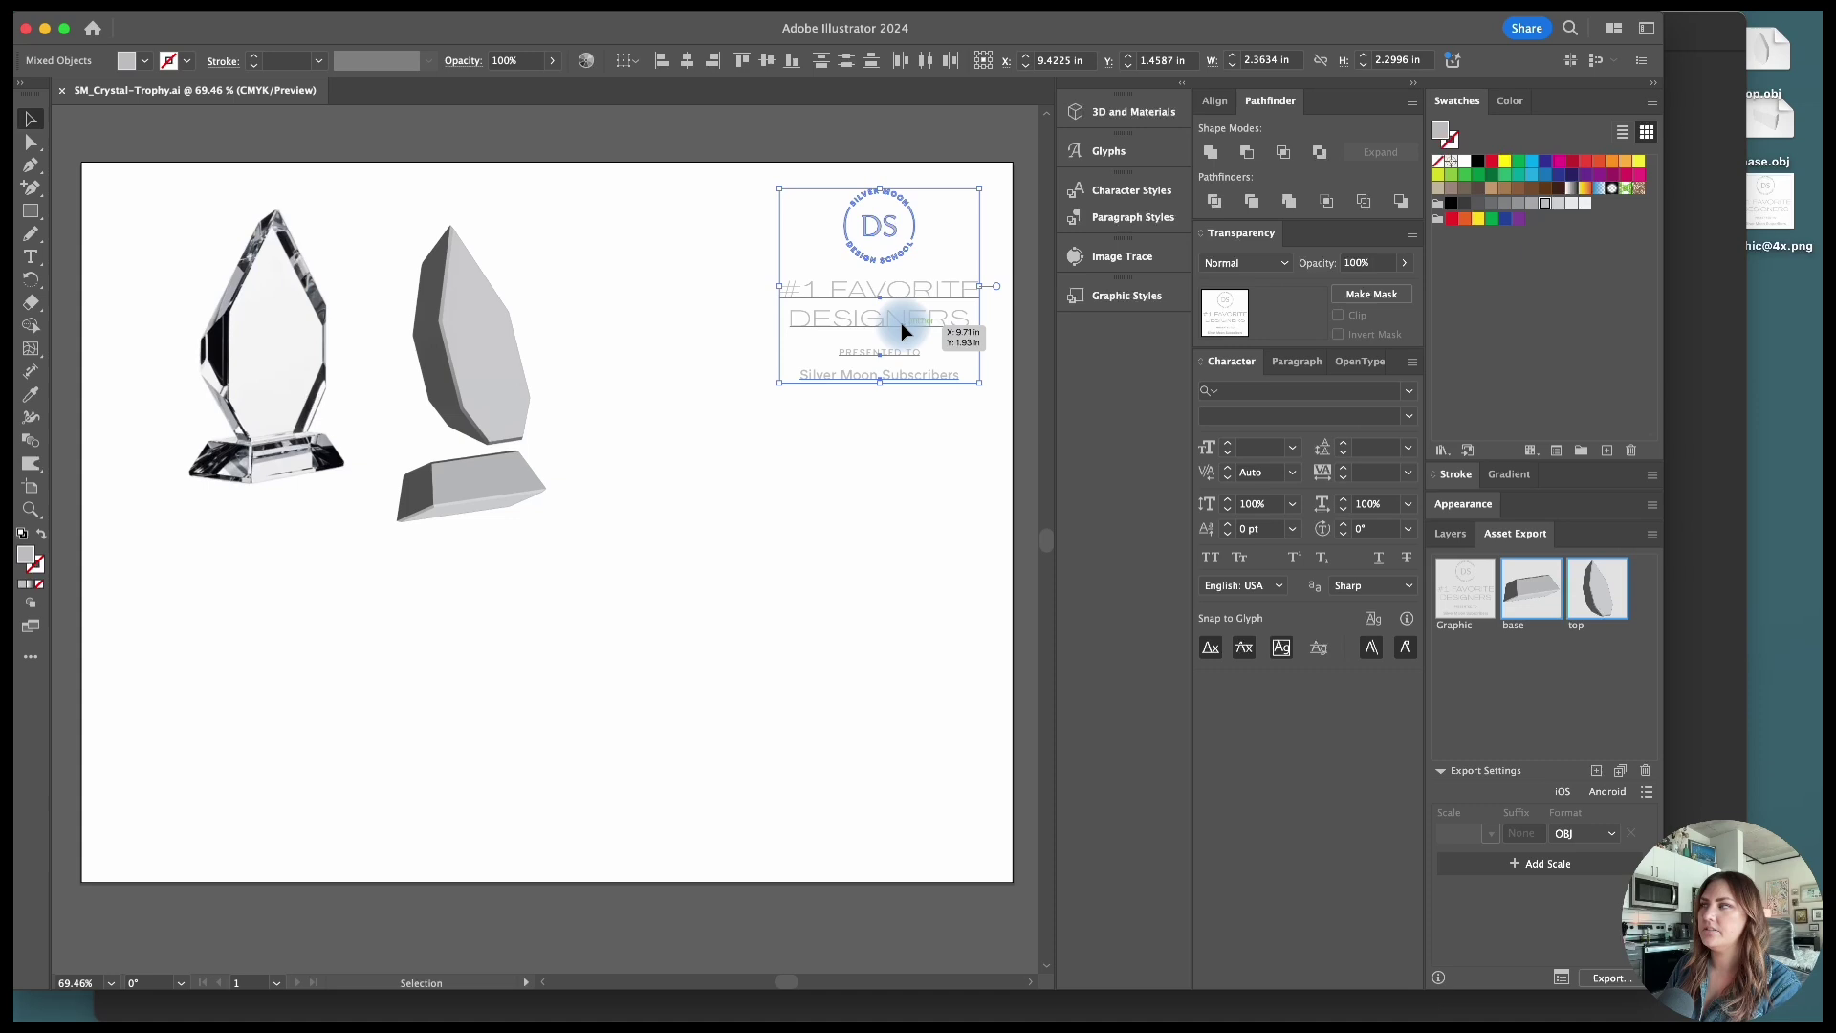
pyautogui.keyDown('alt'); pyautogui.moveTo(901, 323); pyautogui.dragTo(899, 566); pyautogui.keyUp('alt')
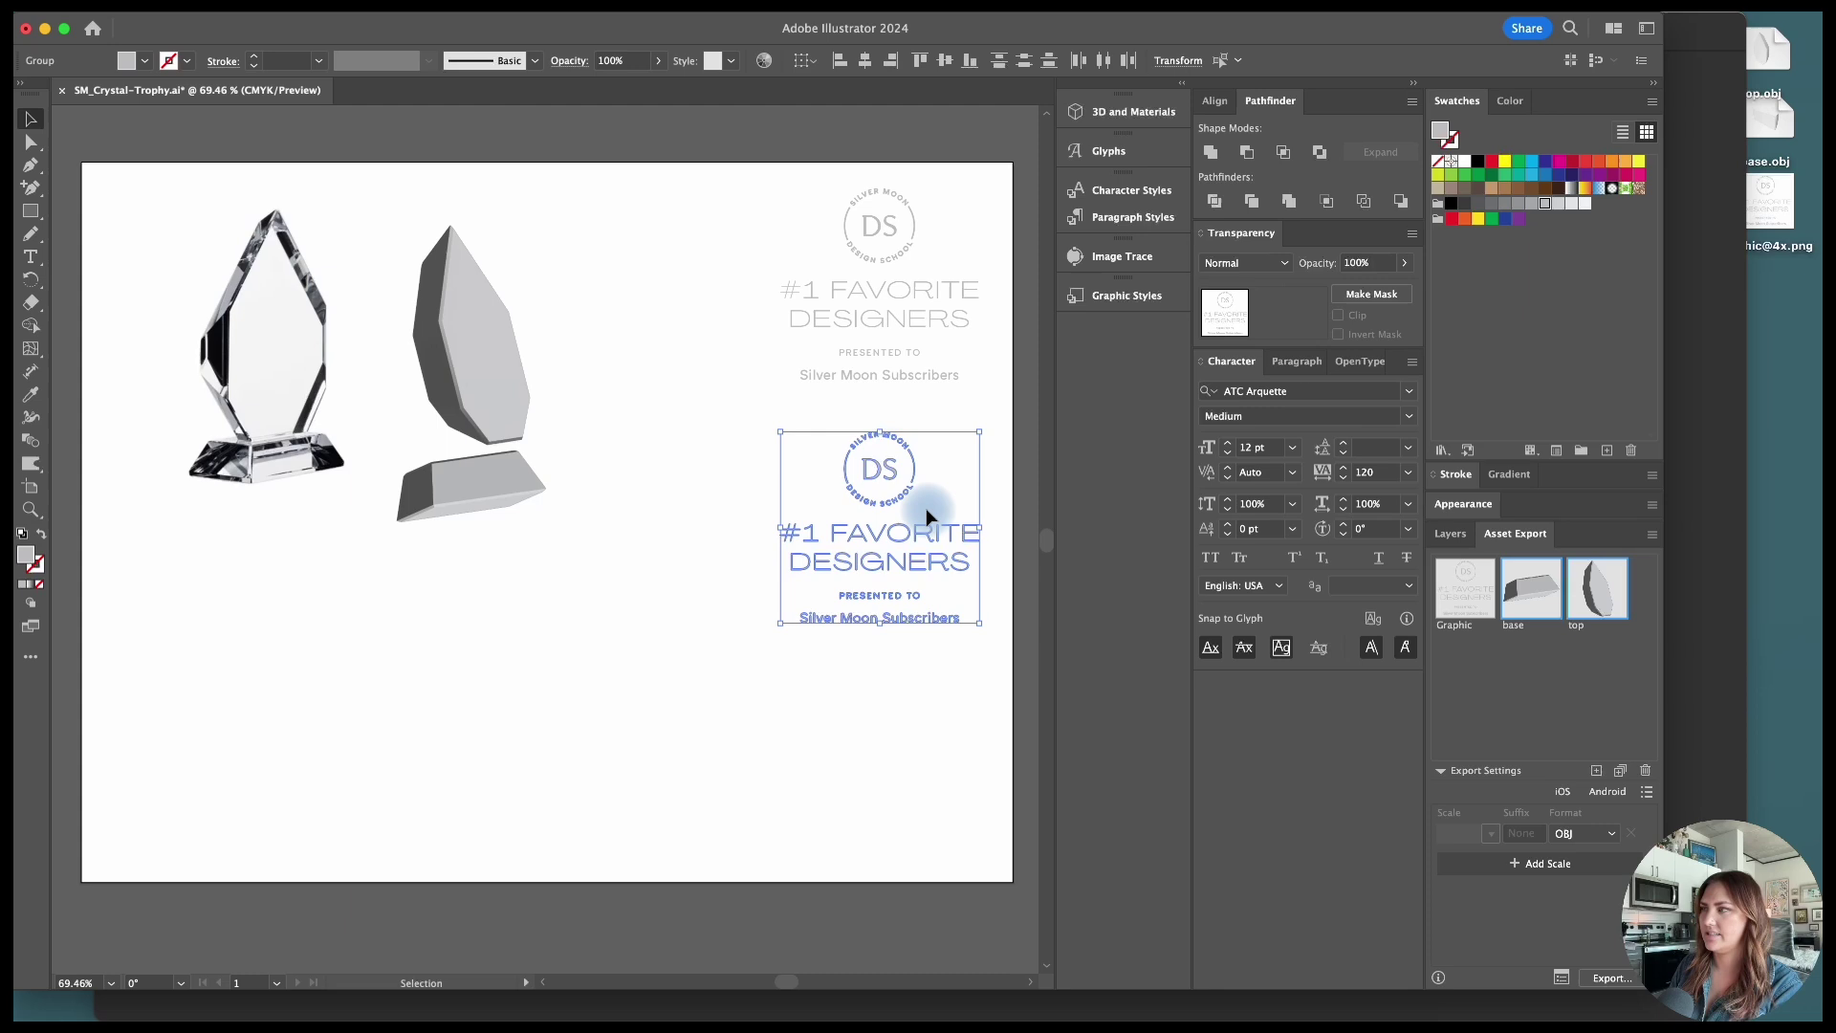
# Step: Extrude the duplicated logo group in 3D with a 0.05 in depth
pyautogui.click(1115, 111)
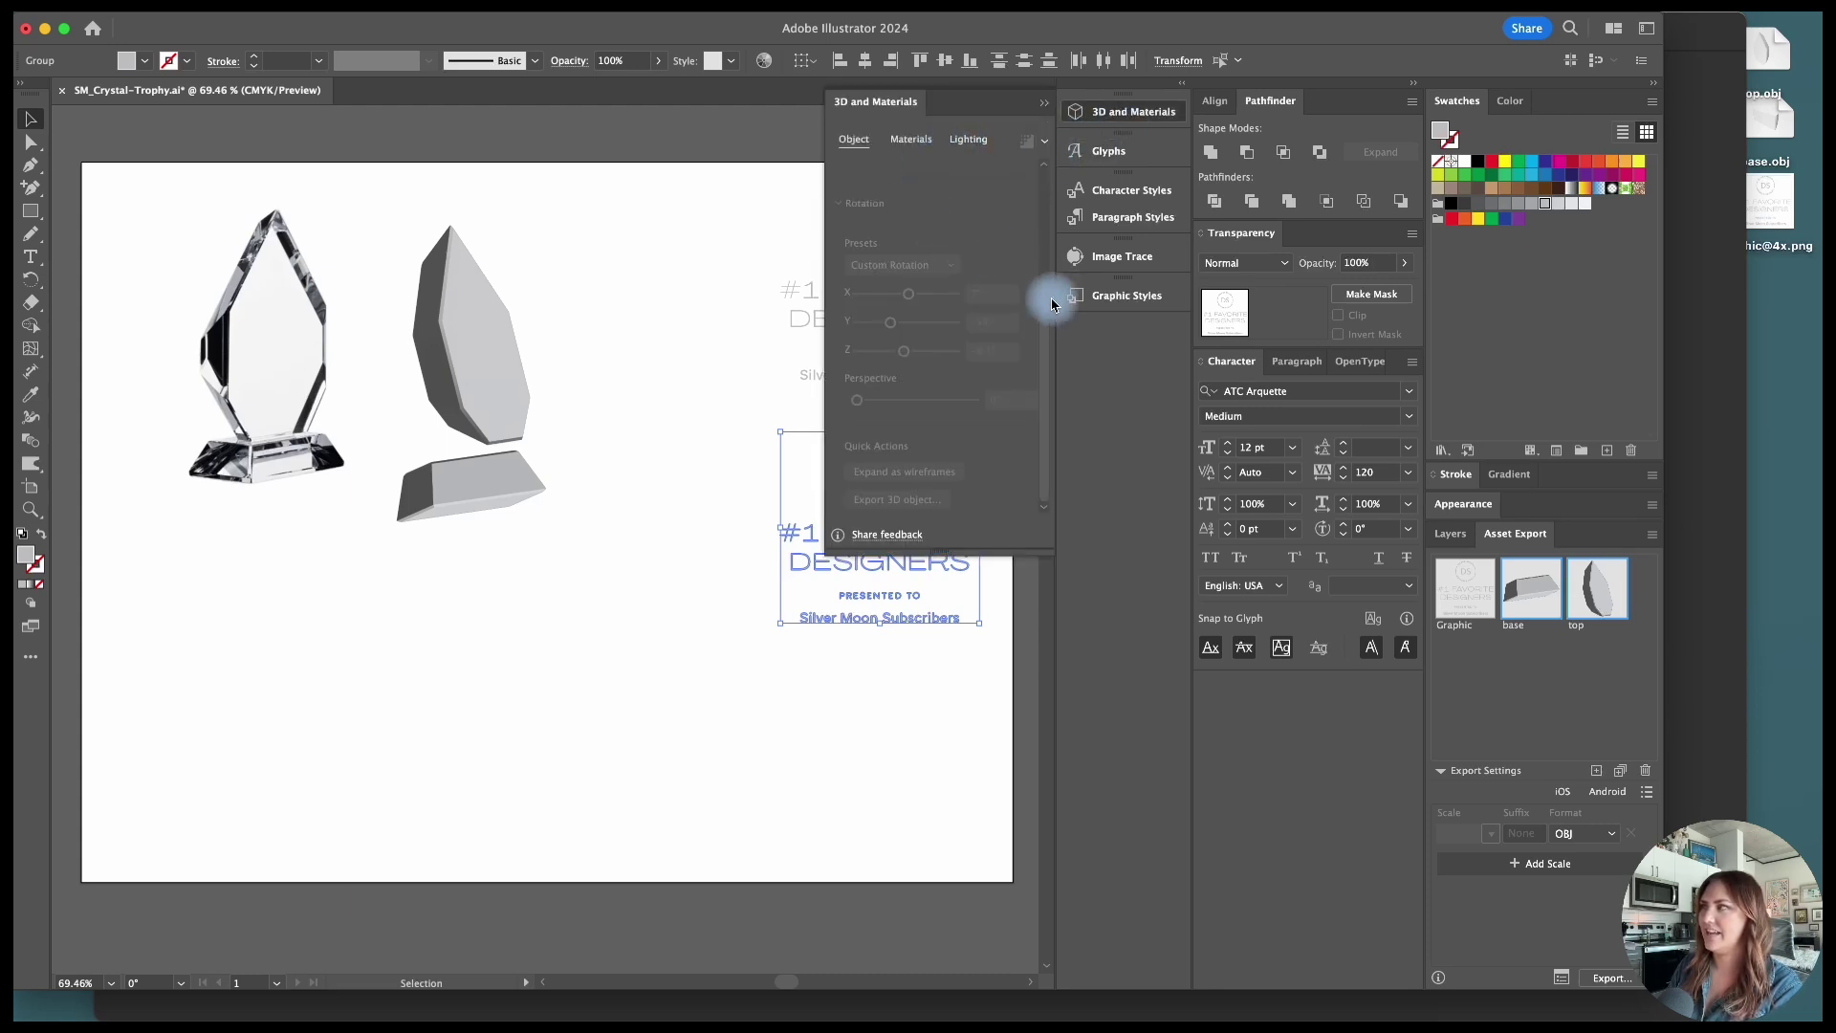
pyautogui.moveTo(1052, 307); pyautogui.dragTo(1053, 152)
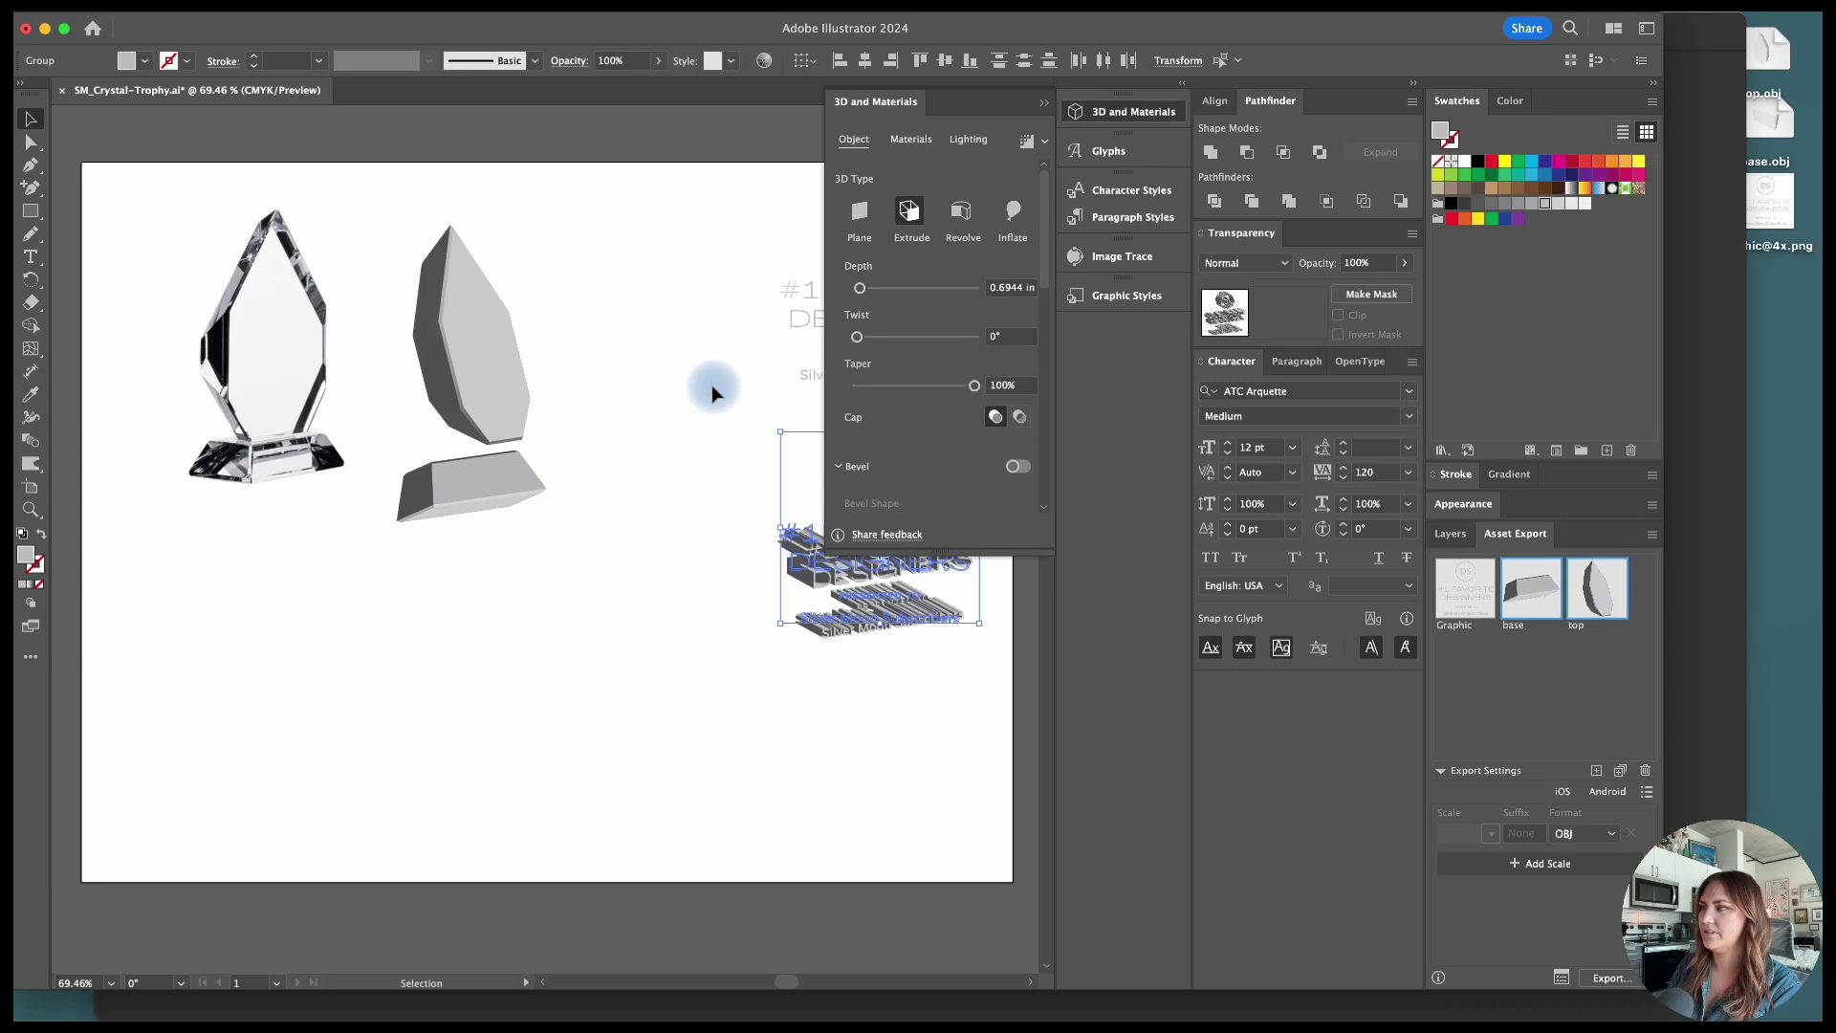
pyautogui.click(1016, 289)
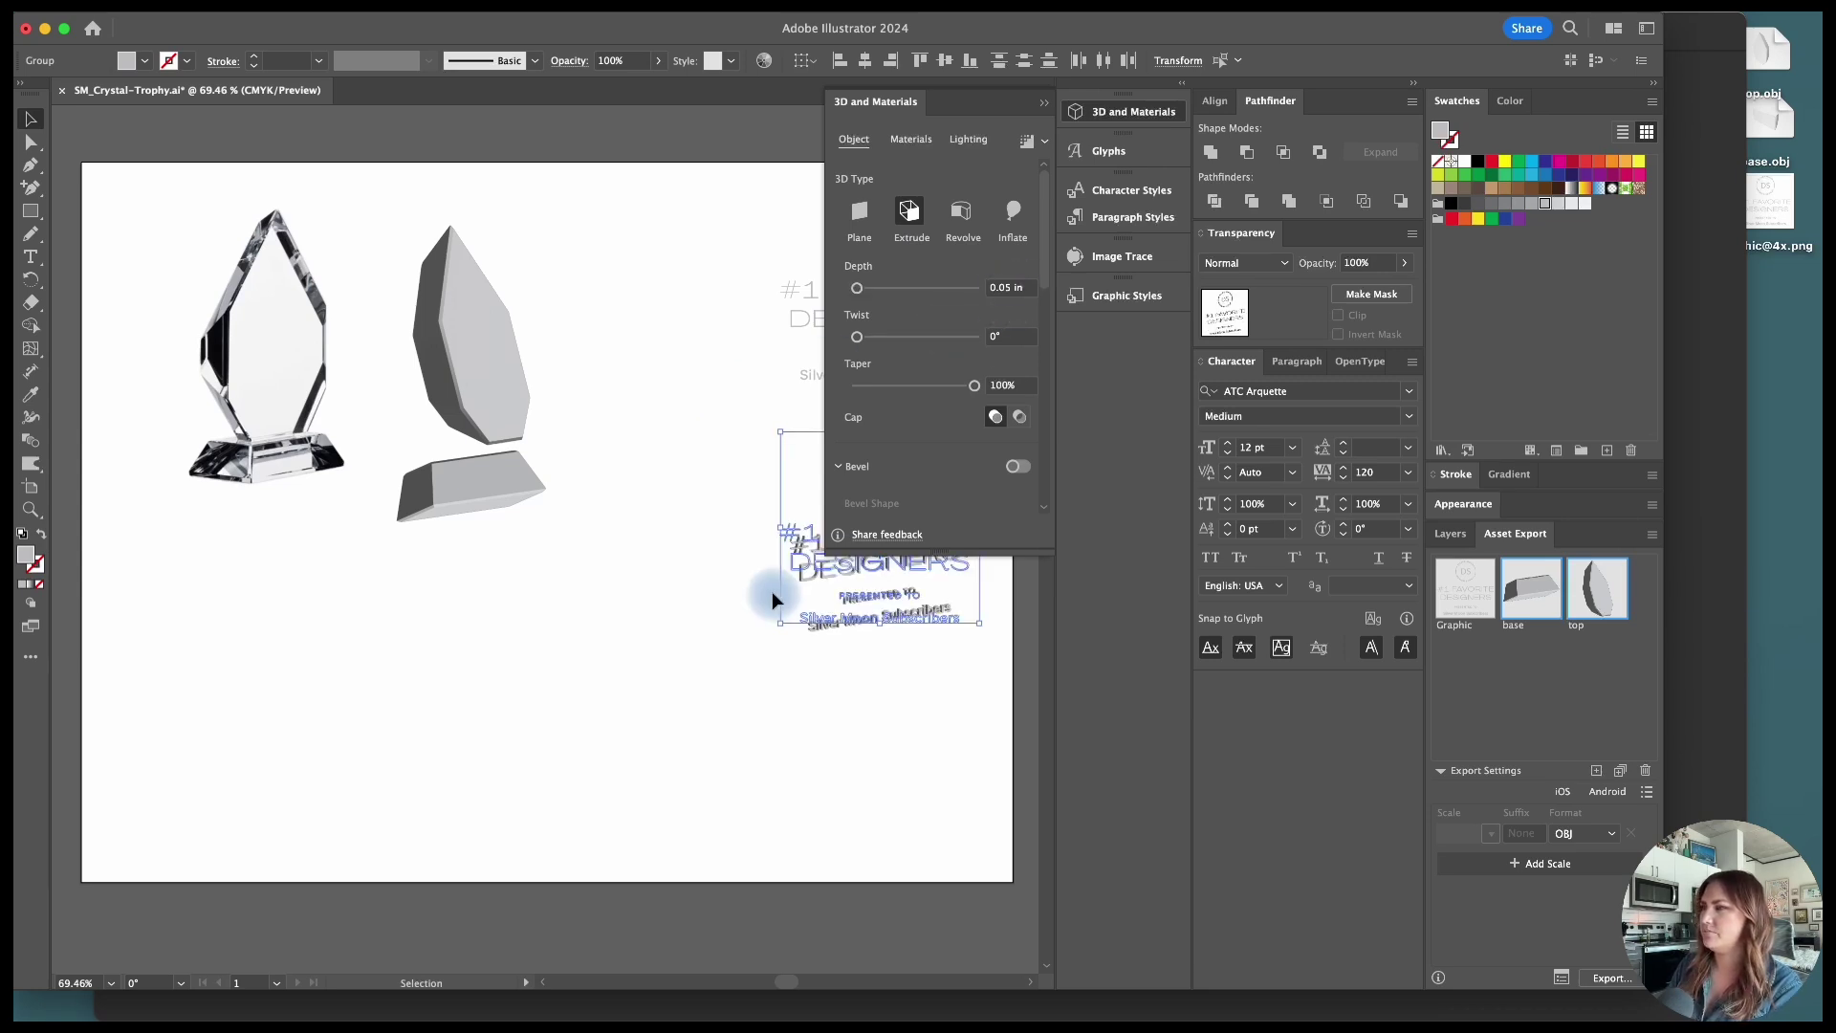
pyautogui.click(938, 706)
pyautogui.hscroll(5, 937, 693)
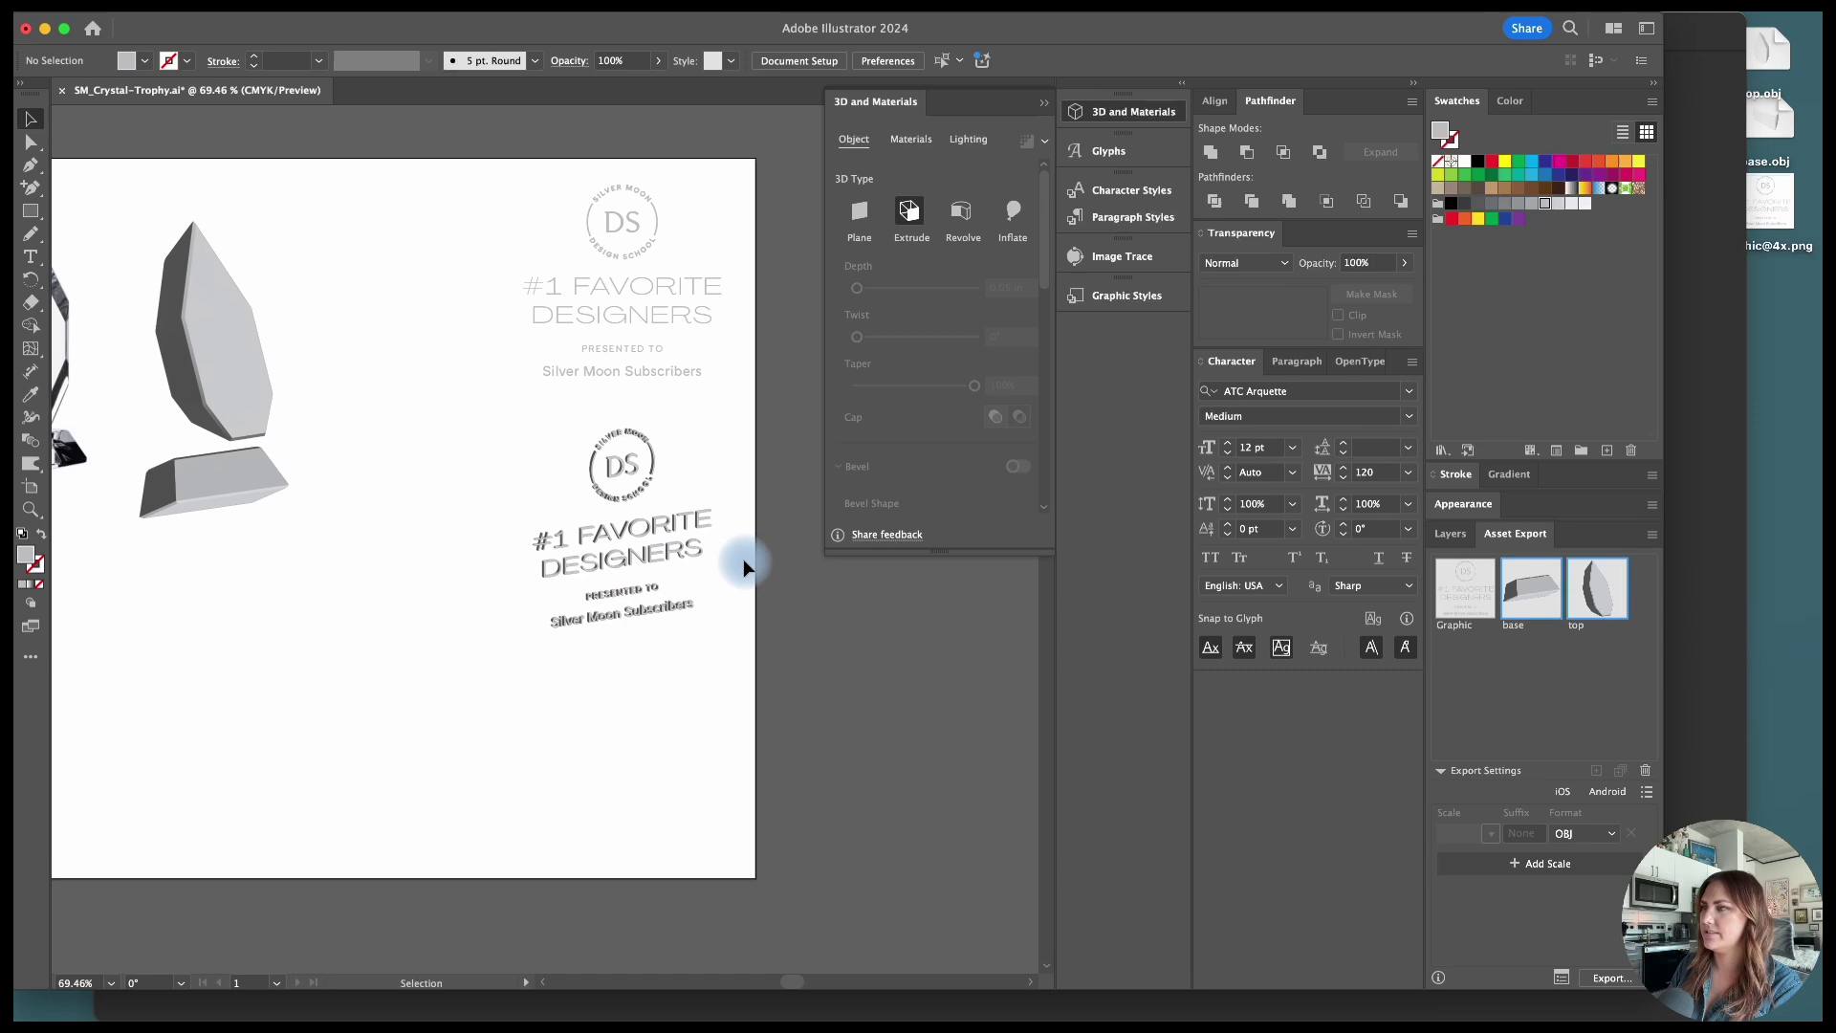
# Step: Collect the extruded 3D logo-and-text group as a single export asset named 'graphic'
pyautogui.click(617, 483)
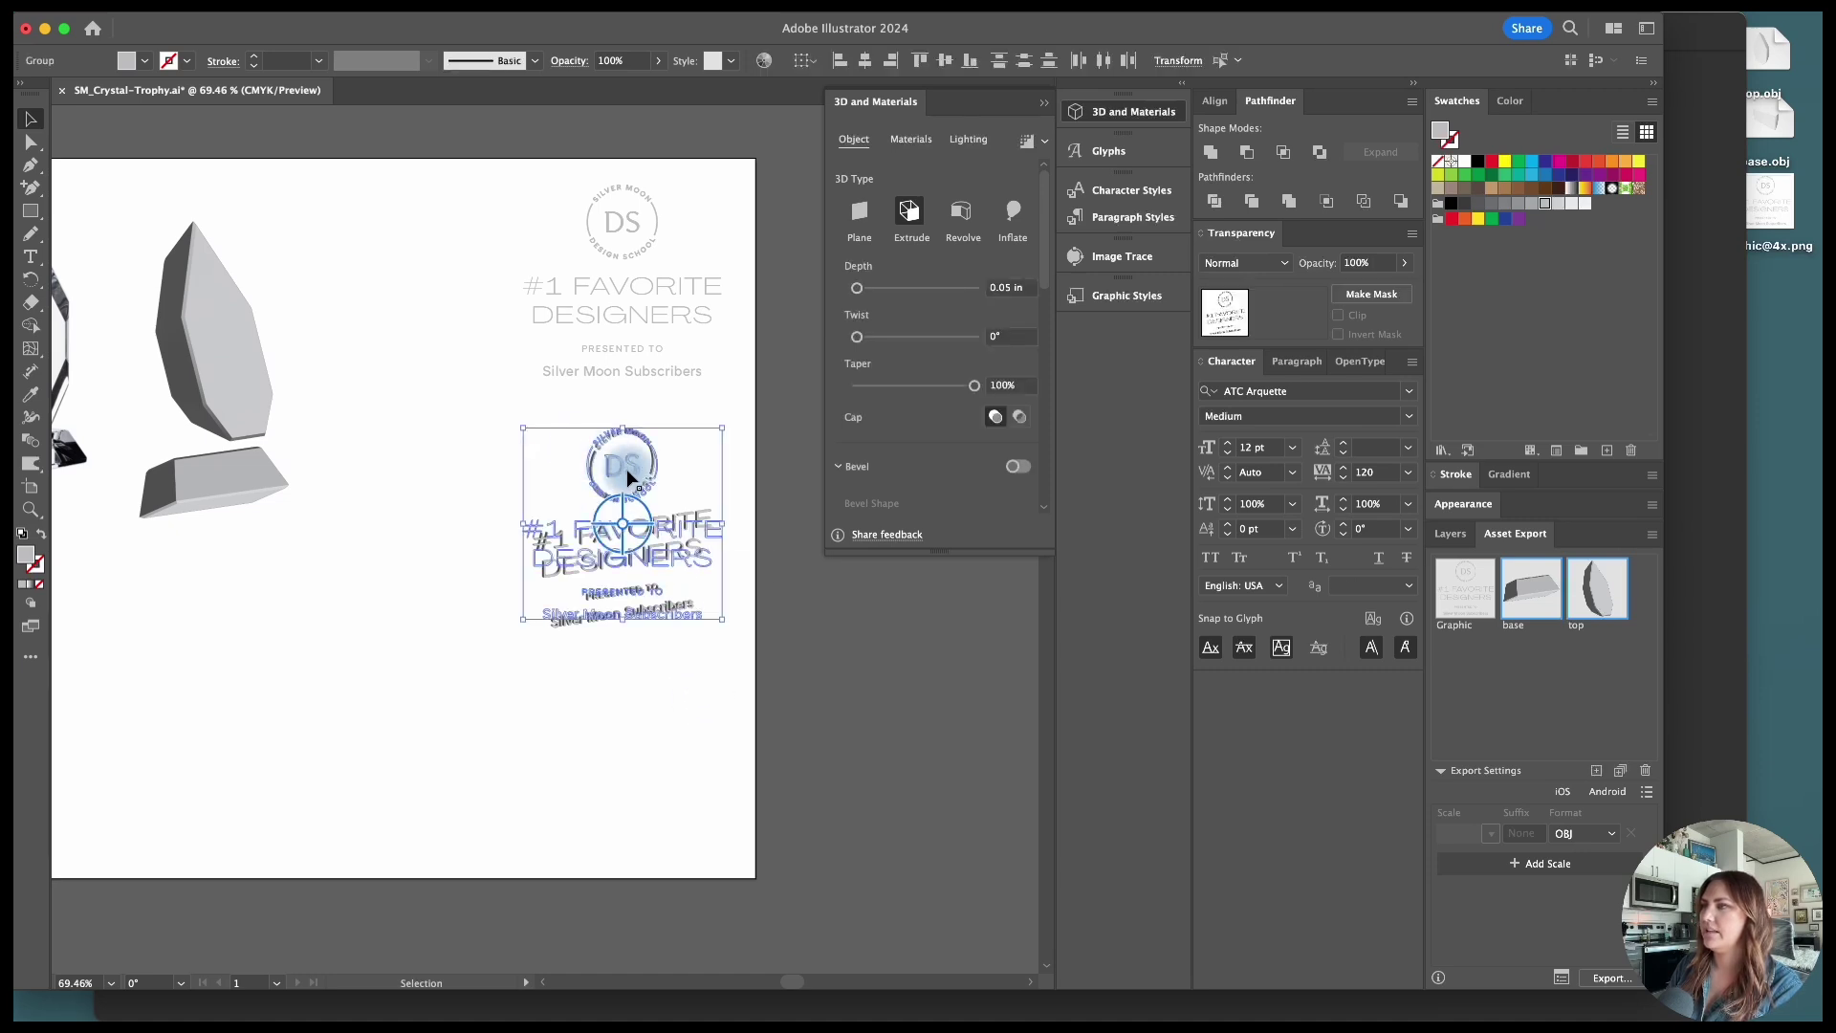
pyautogui.rightClick(629, 468)
pyautogui.moveTo(696, 815)
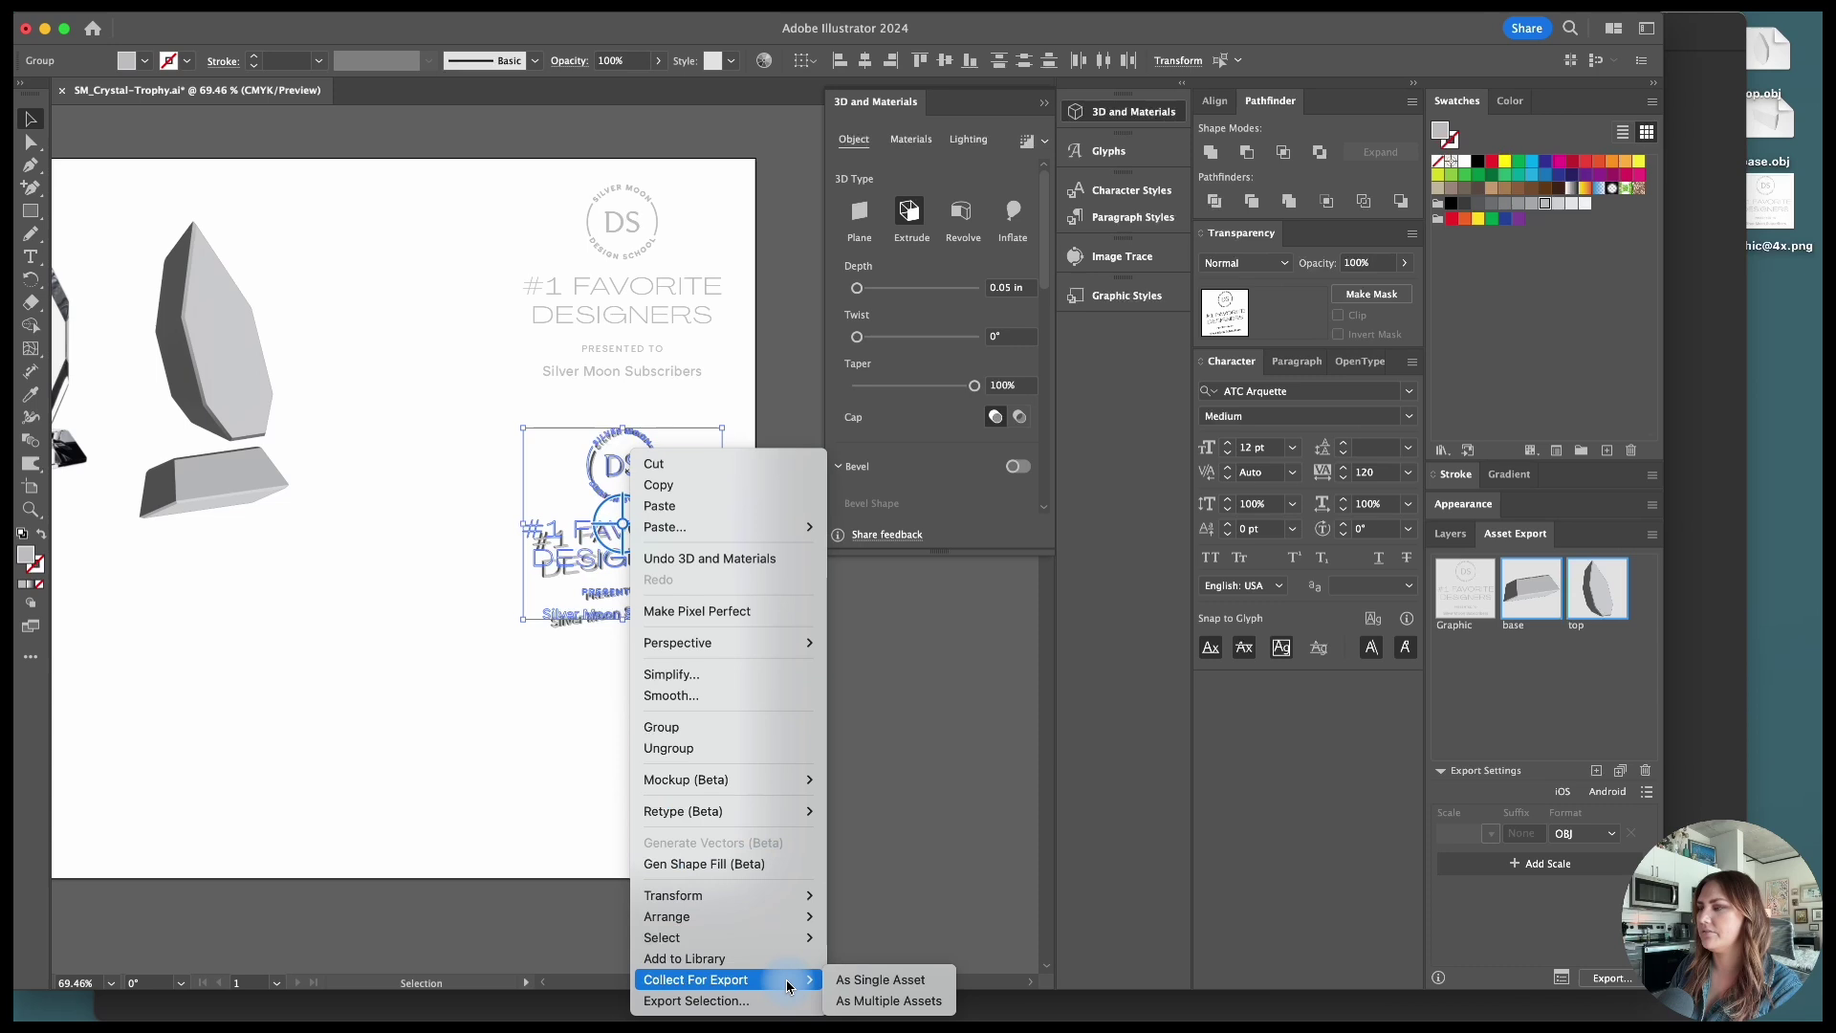
pyautogui.moveTo(793, 979)
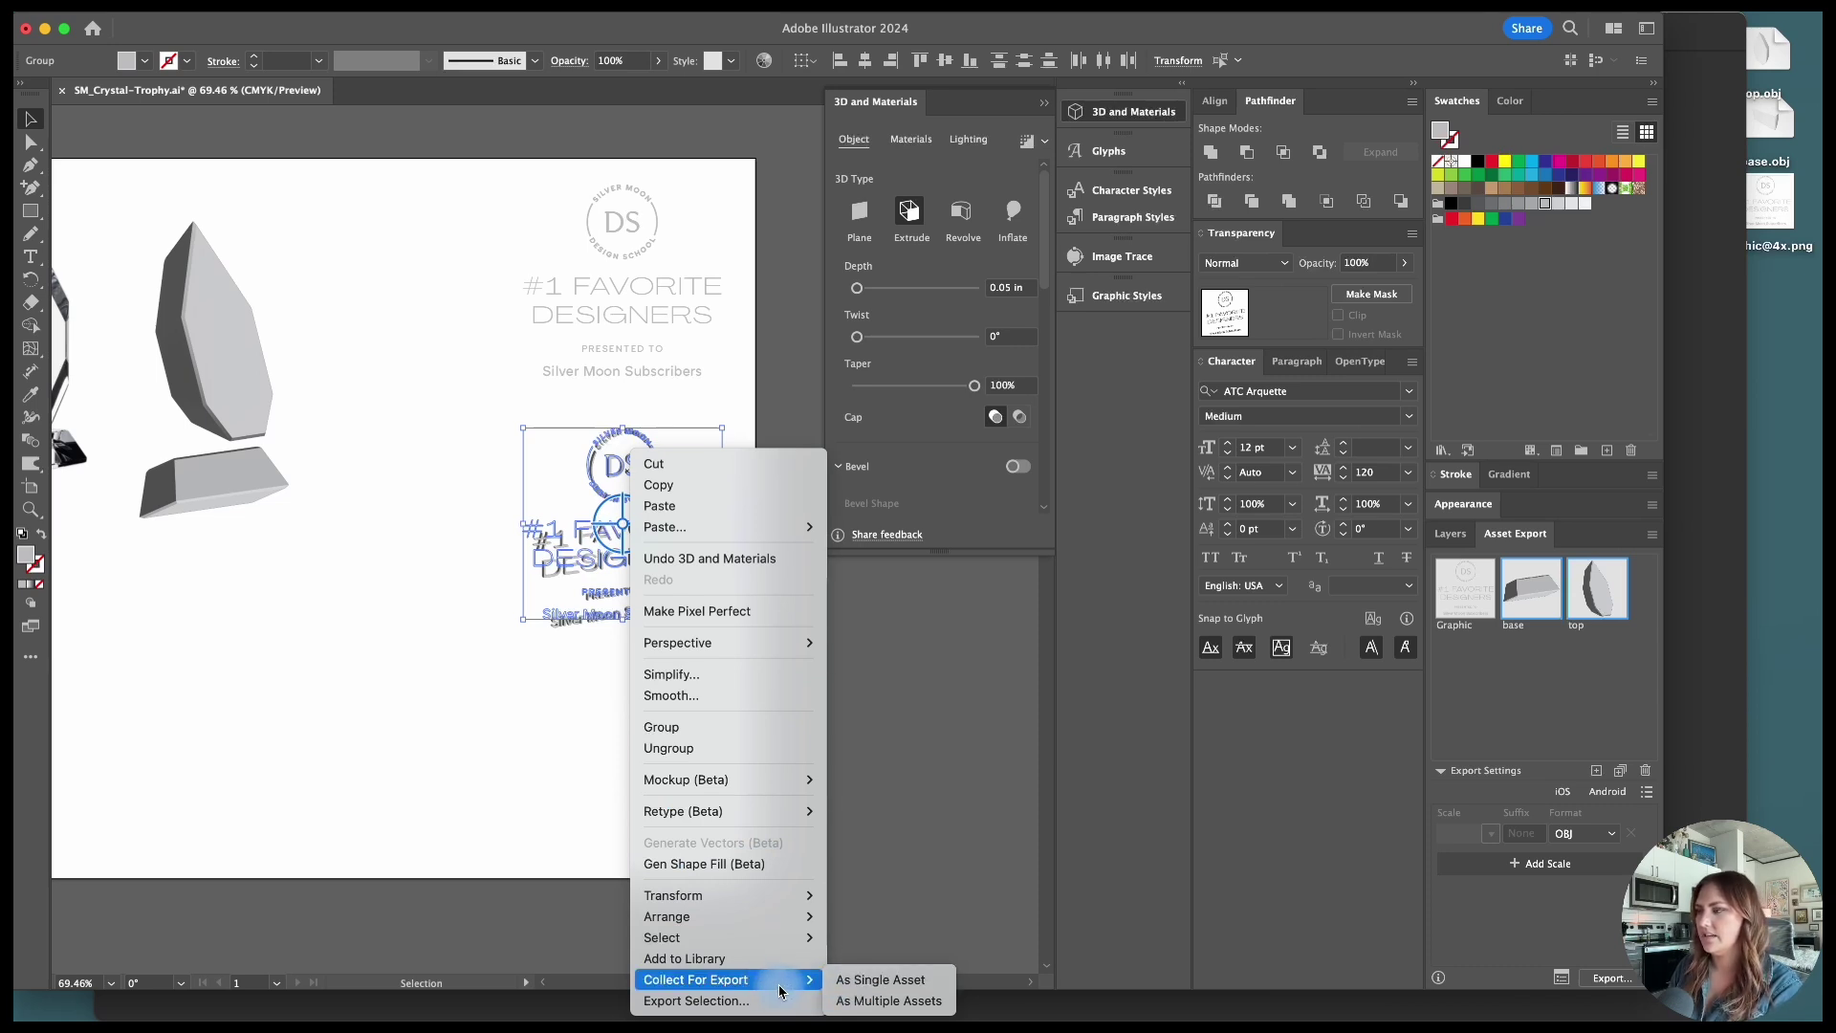
pyautogui.click(842, 989)
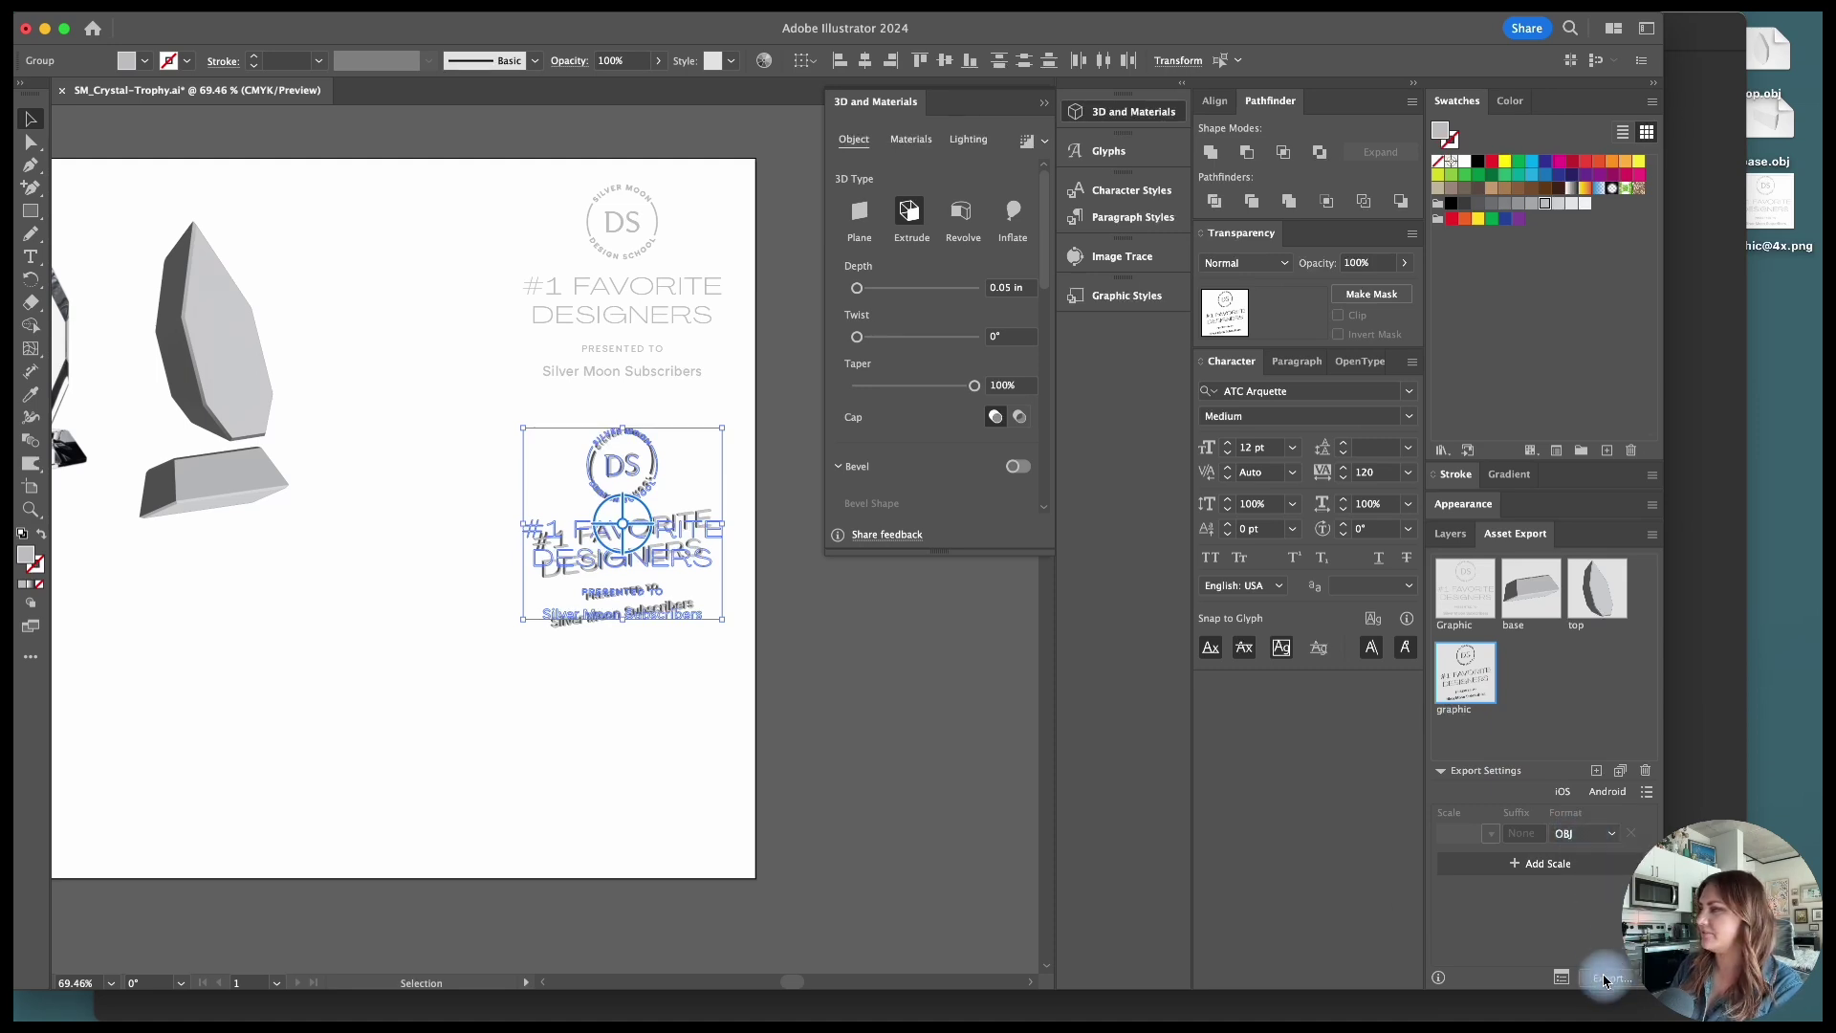
pyautogui.click(446, 205)
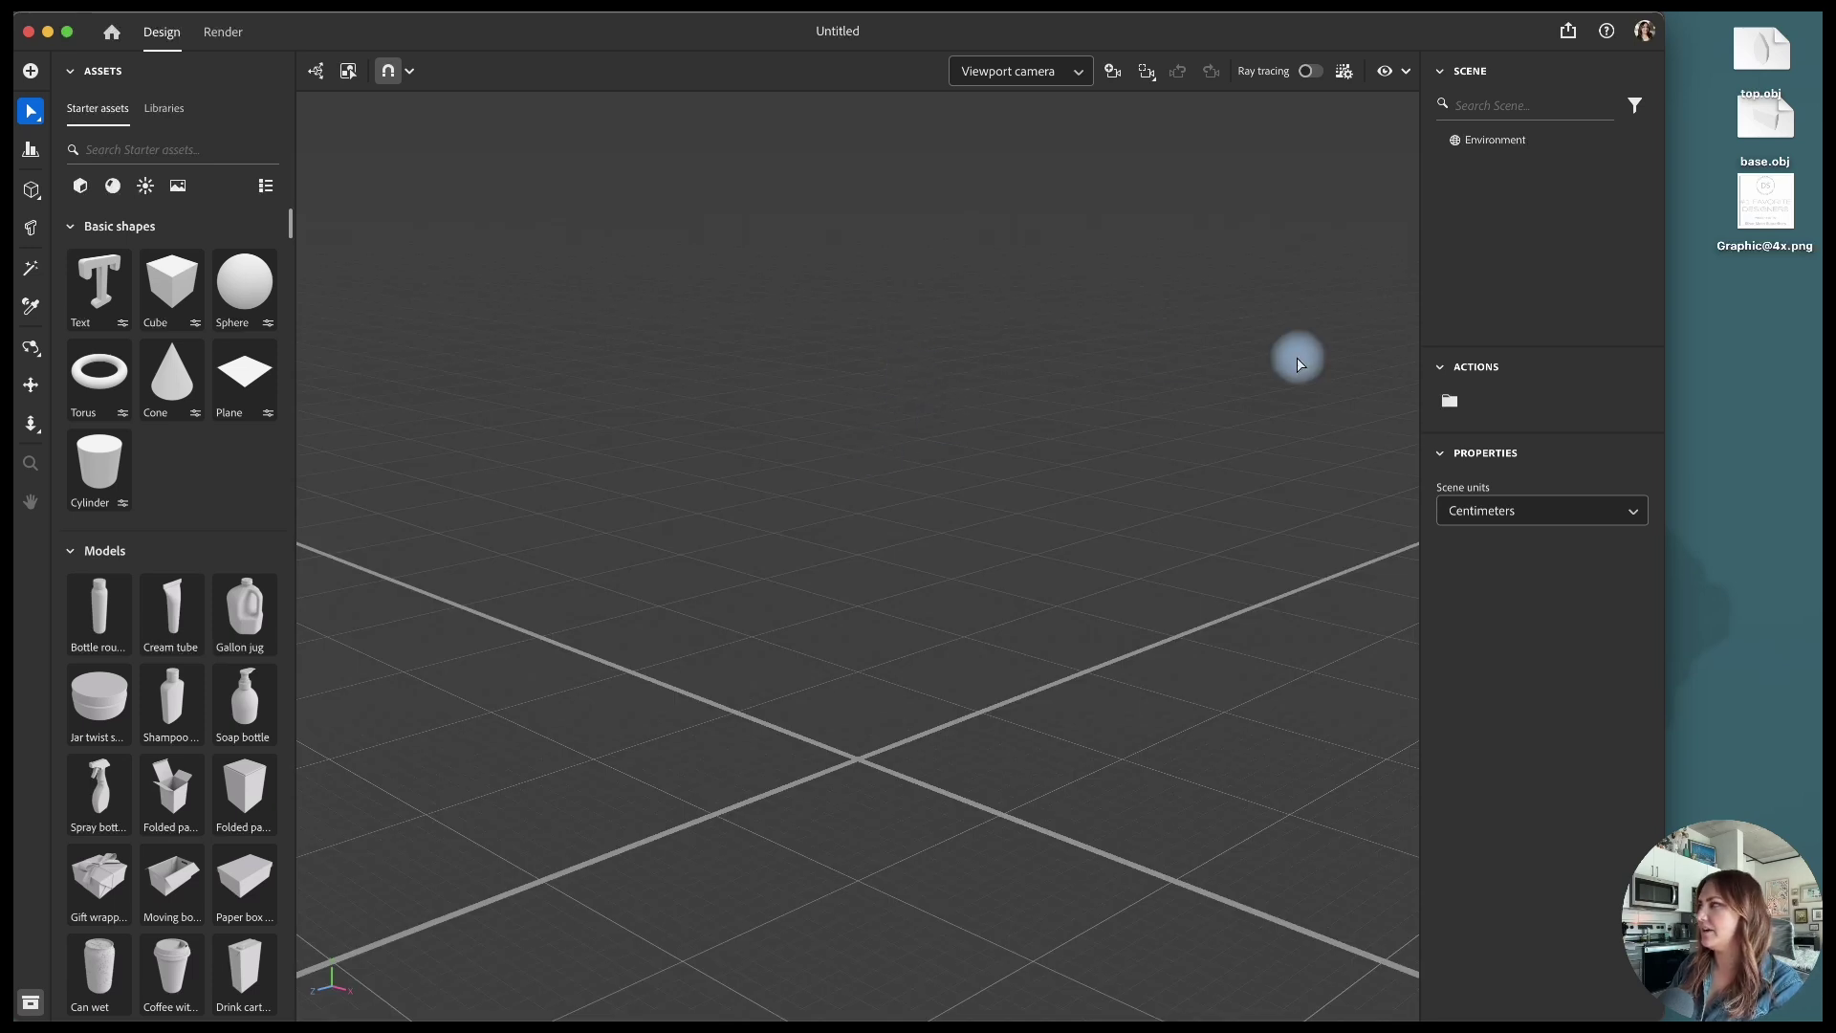
# Step: Set the Environment background colour to white
pyautogui.click(1302, 363)
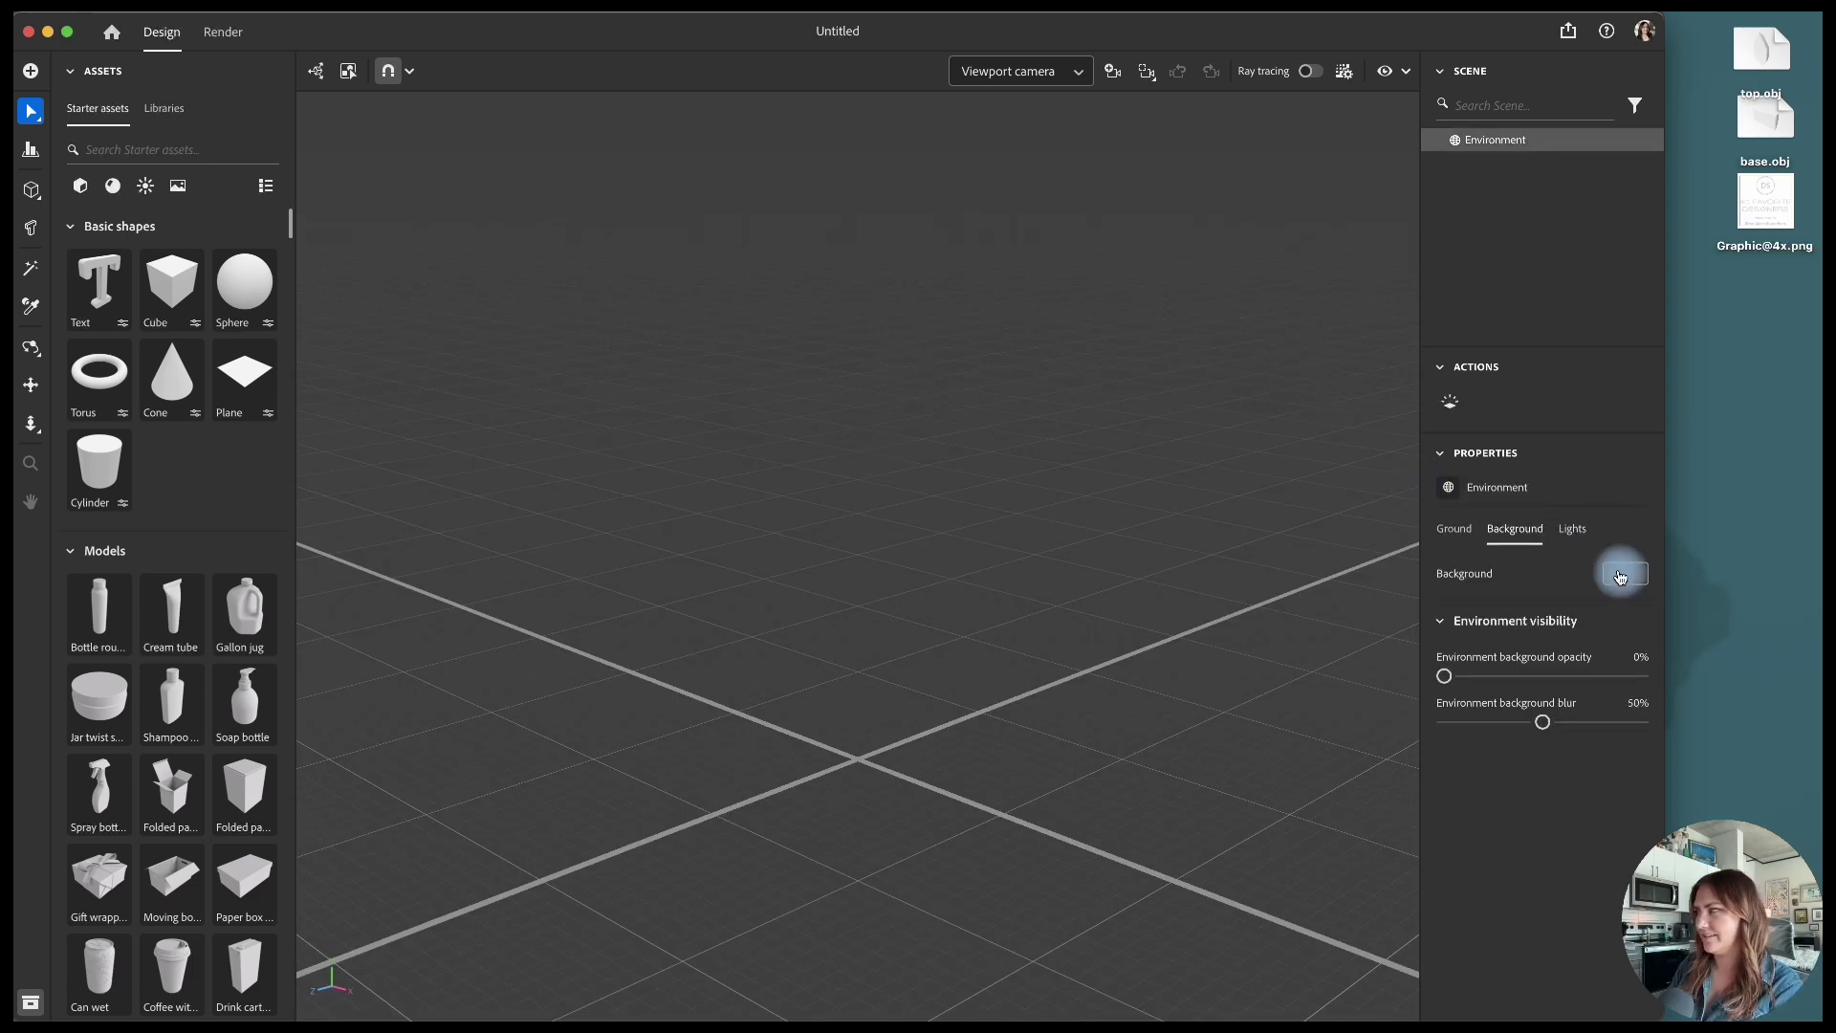
pyautogui.click(1620, 577)
pyautogui.moveTo(1409, 500); pyautogui.dragTo(1271, 389)
pyautogui.click(1279, 393)
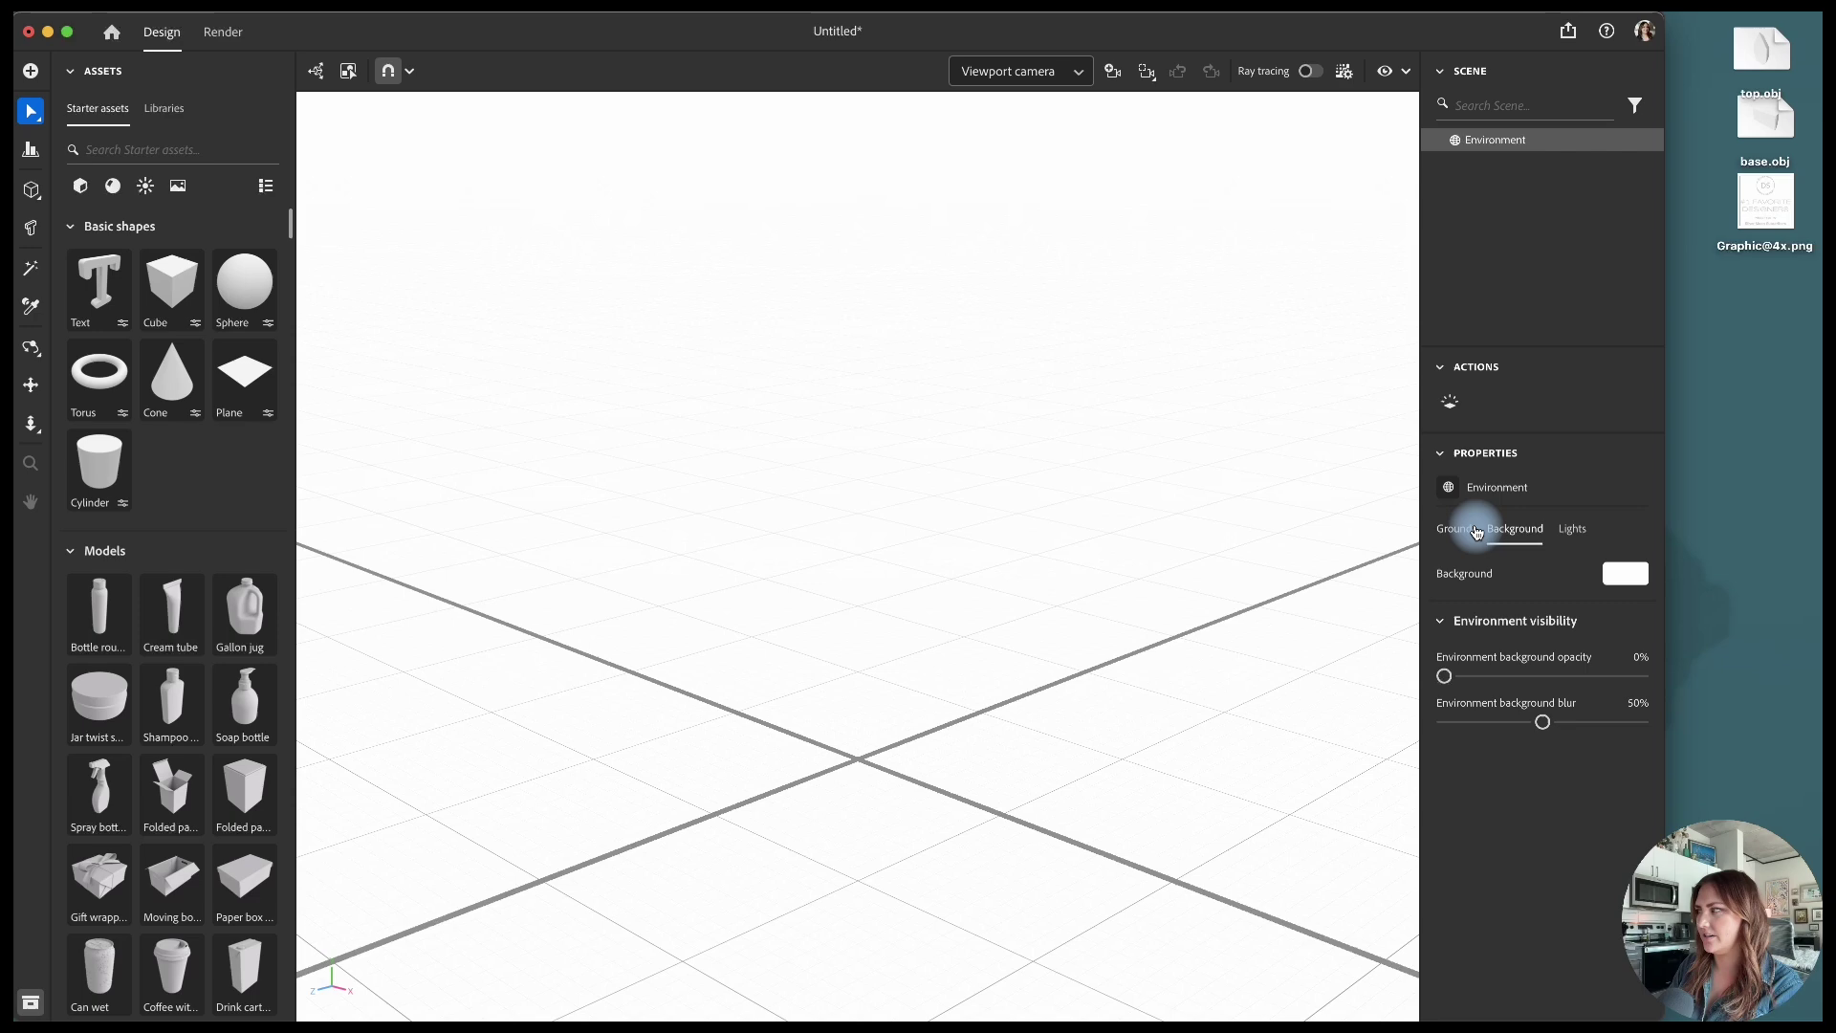
# Step: Orbit and pan the viewport to frame the empty ground grid
pyautogui.click(31, 348)
pyautogui.moveTo(1085, 701); pyautogui.dragTo(895, 685)
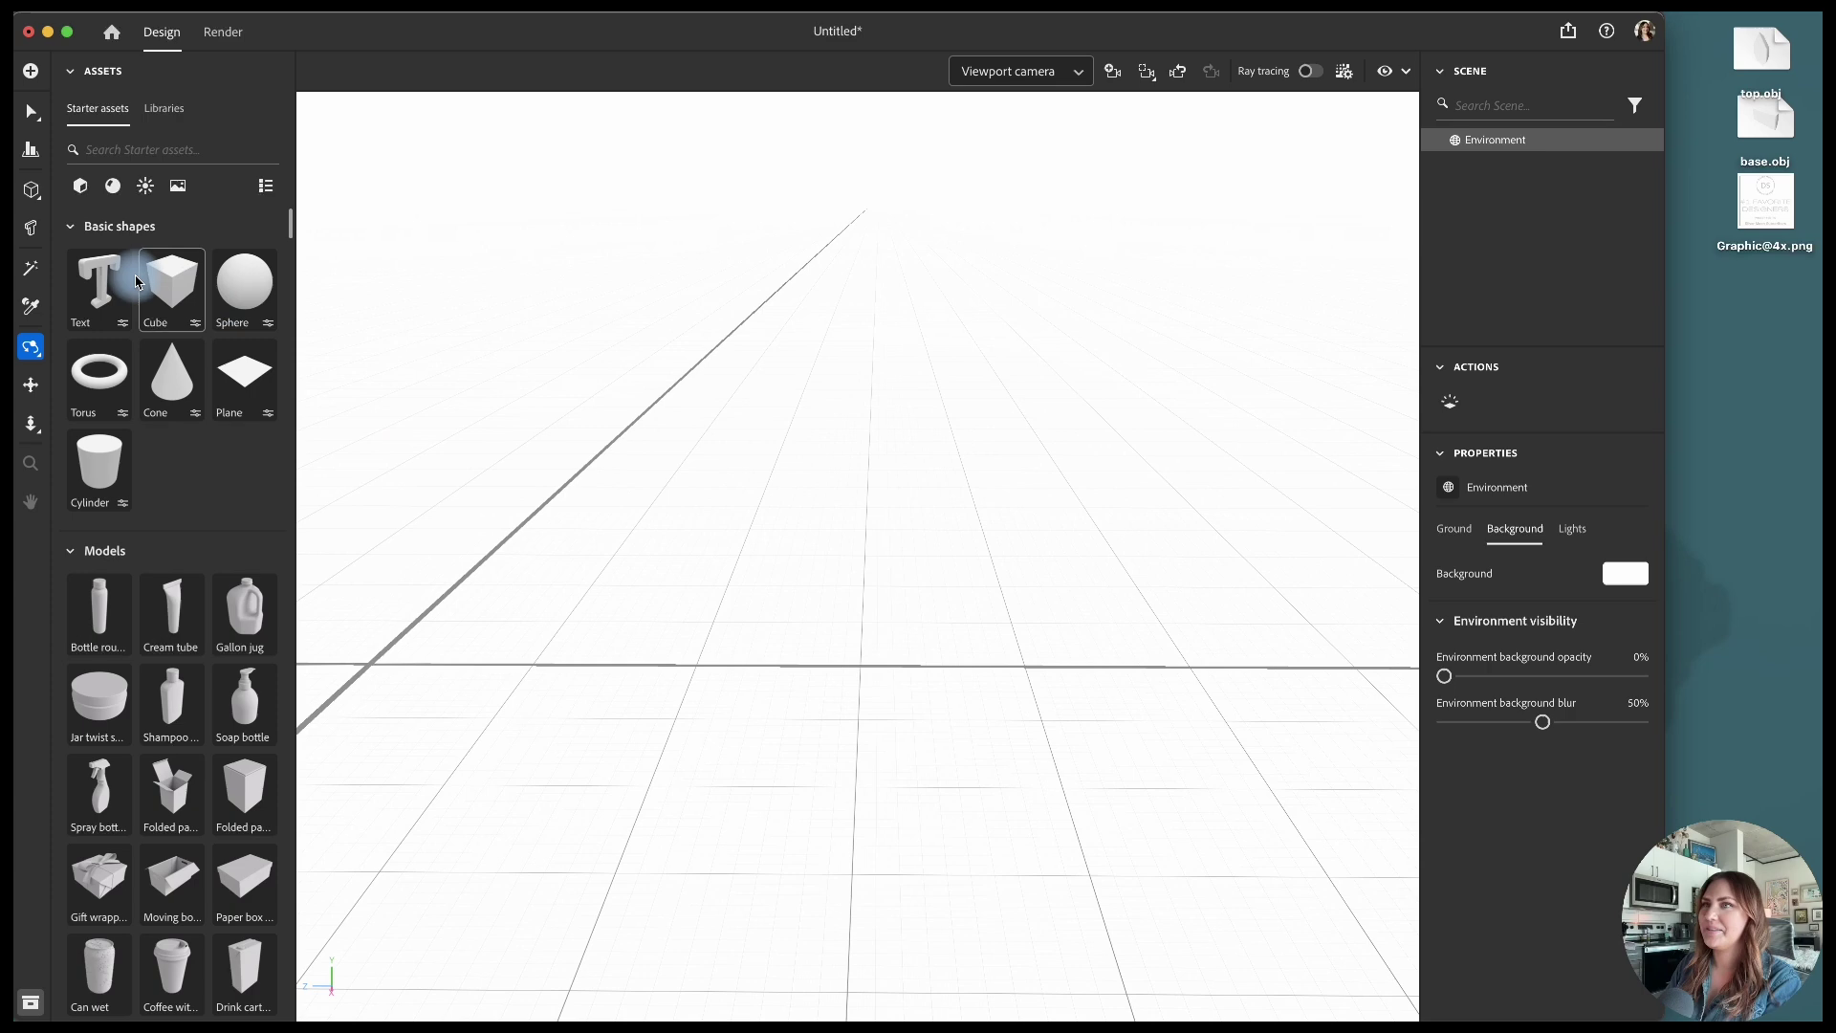
pyautogui.click(30, 384)
pyautogui.moveTo(628, 623); pyautogui.dragTo(836, 623)
pyautogui.click(30, 346)
pyautogui.click(34, 386)
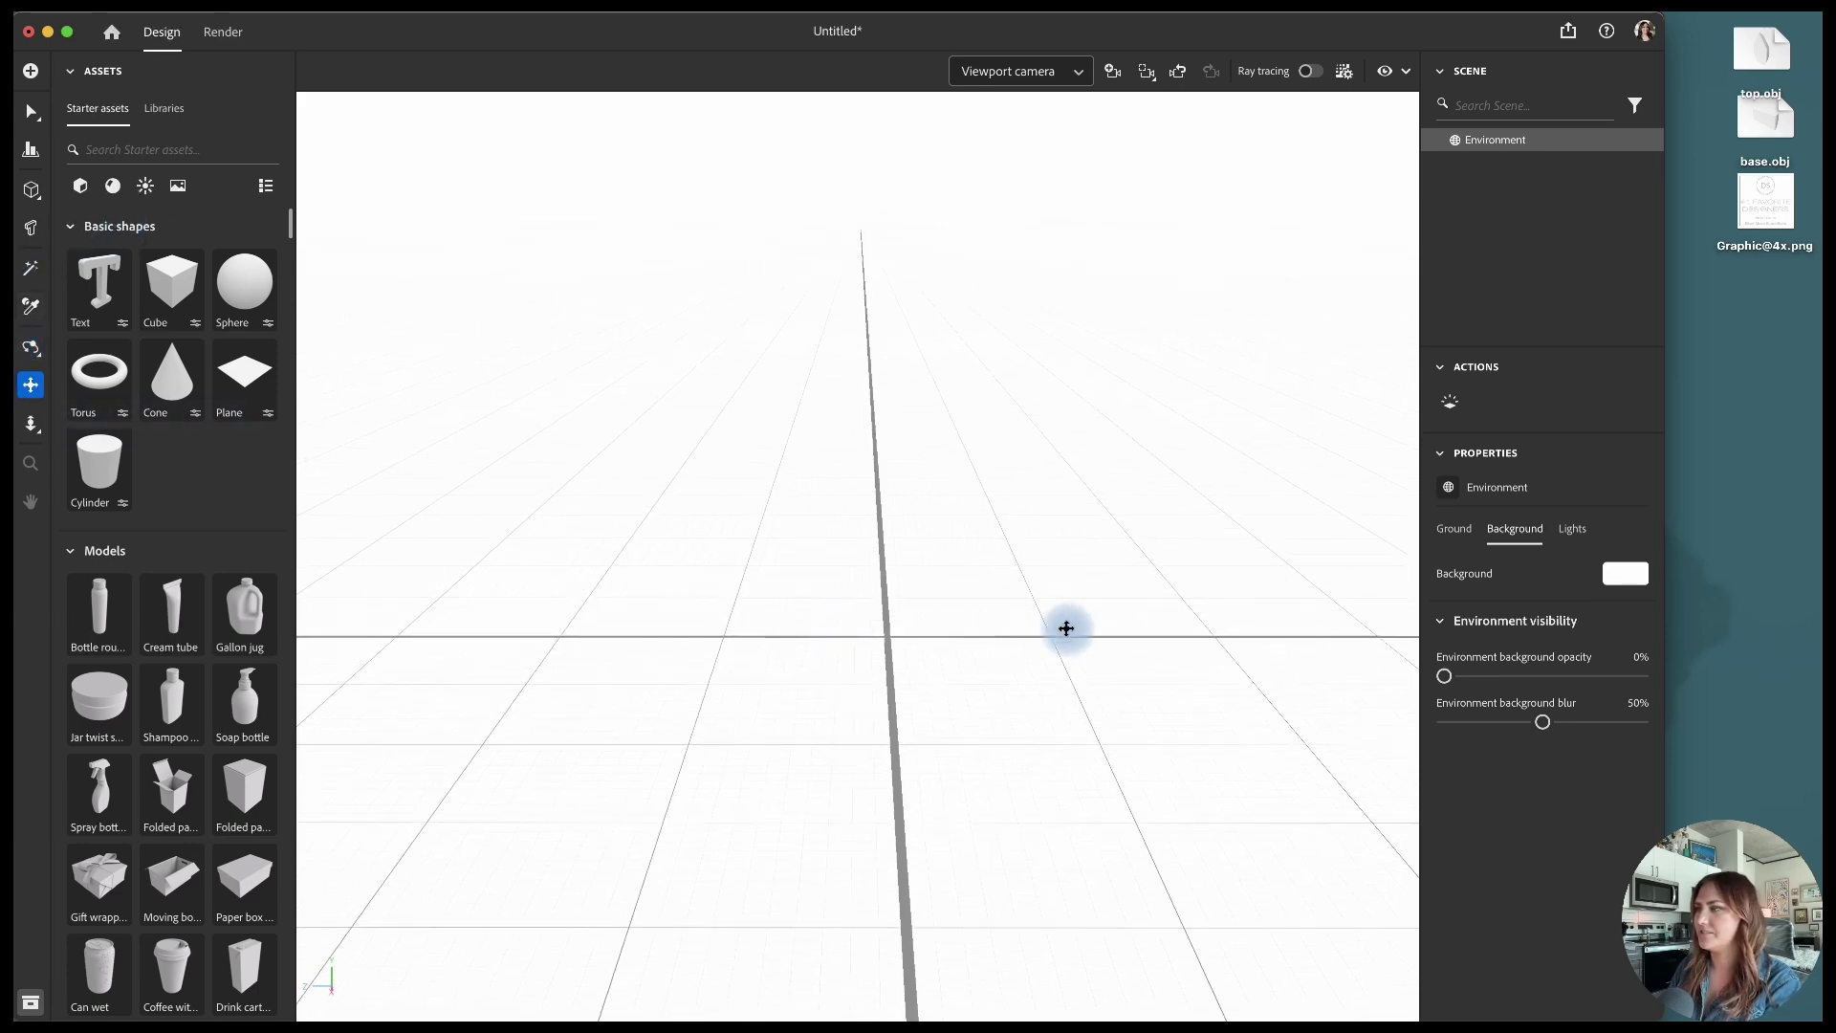
pyautogui.moveTo(976, 619); pyautogui.dragTo(930, 617)
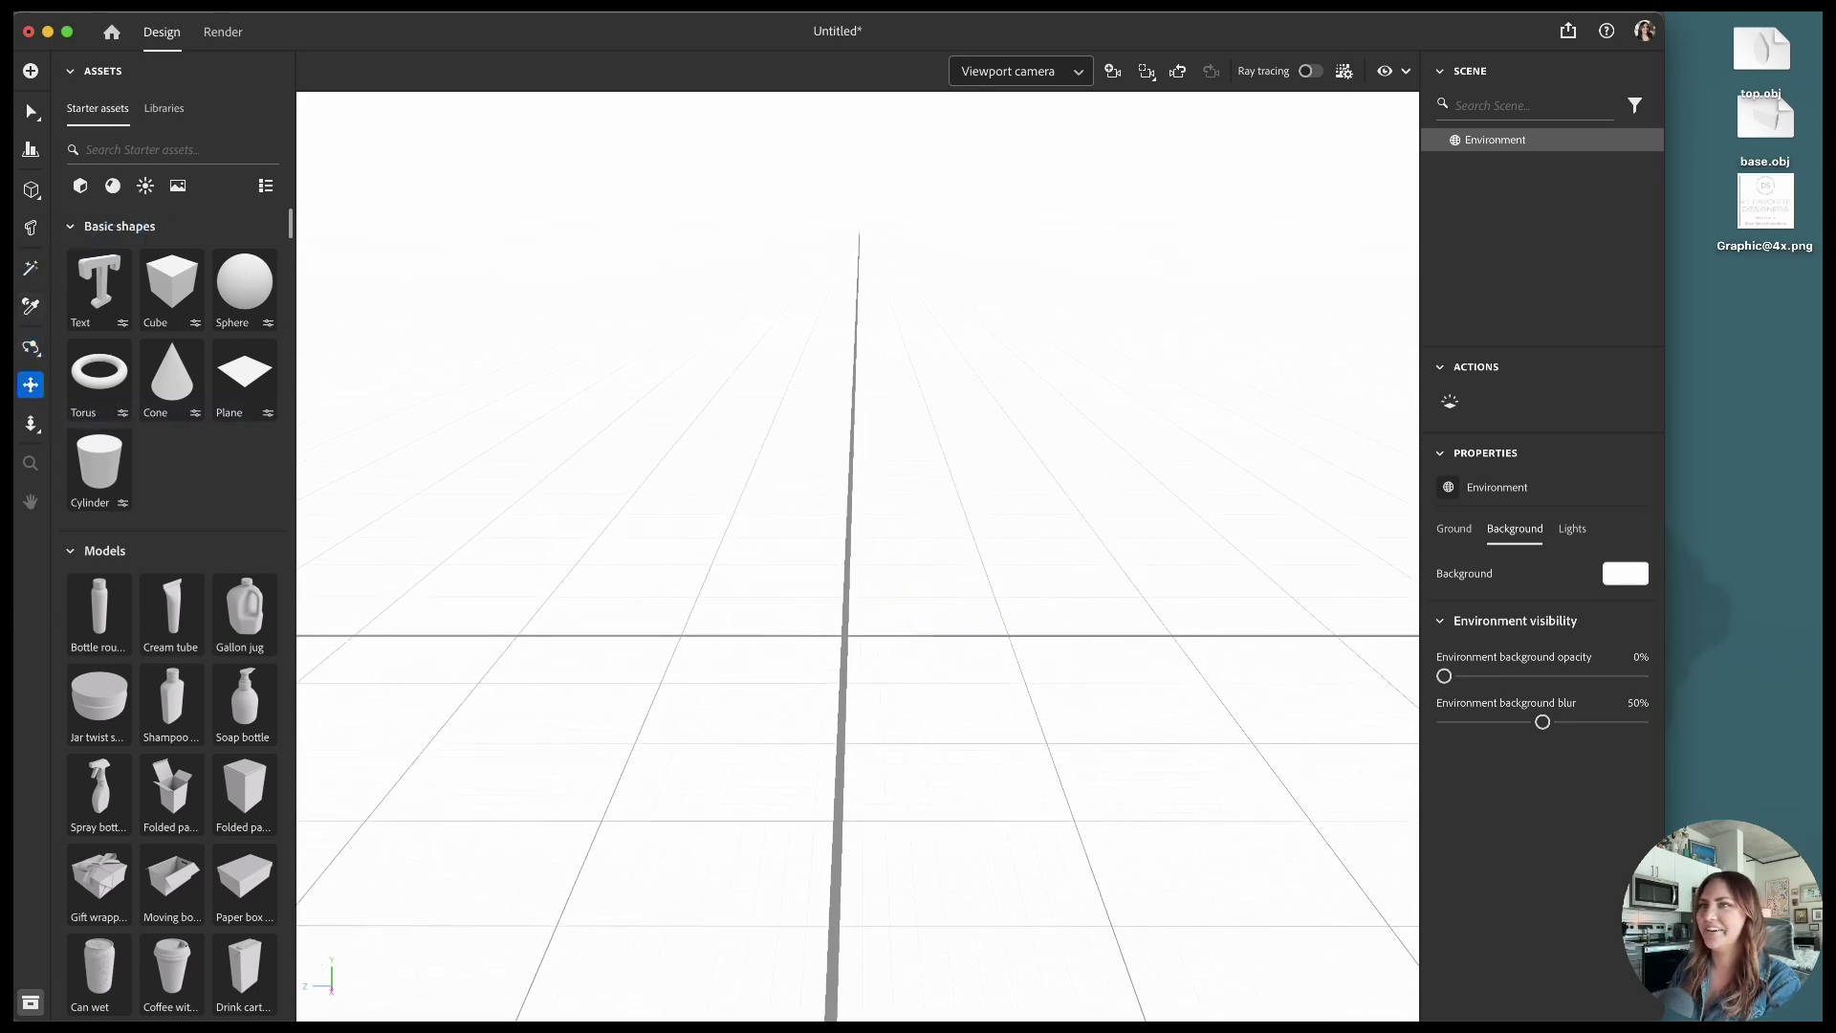
pyautogui.click(30, 346)
pyautogui.moveTo(666, 706); pyautogui.dragTo(663, 680)
# Step: Add a camera named Front and stretch its frame taller to 1,920 × 1,601 px
pyautogui.click(31, 117)
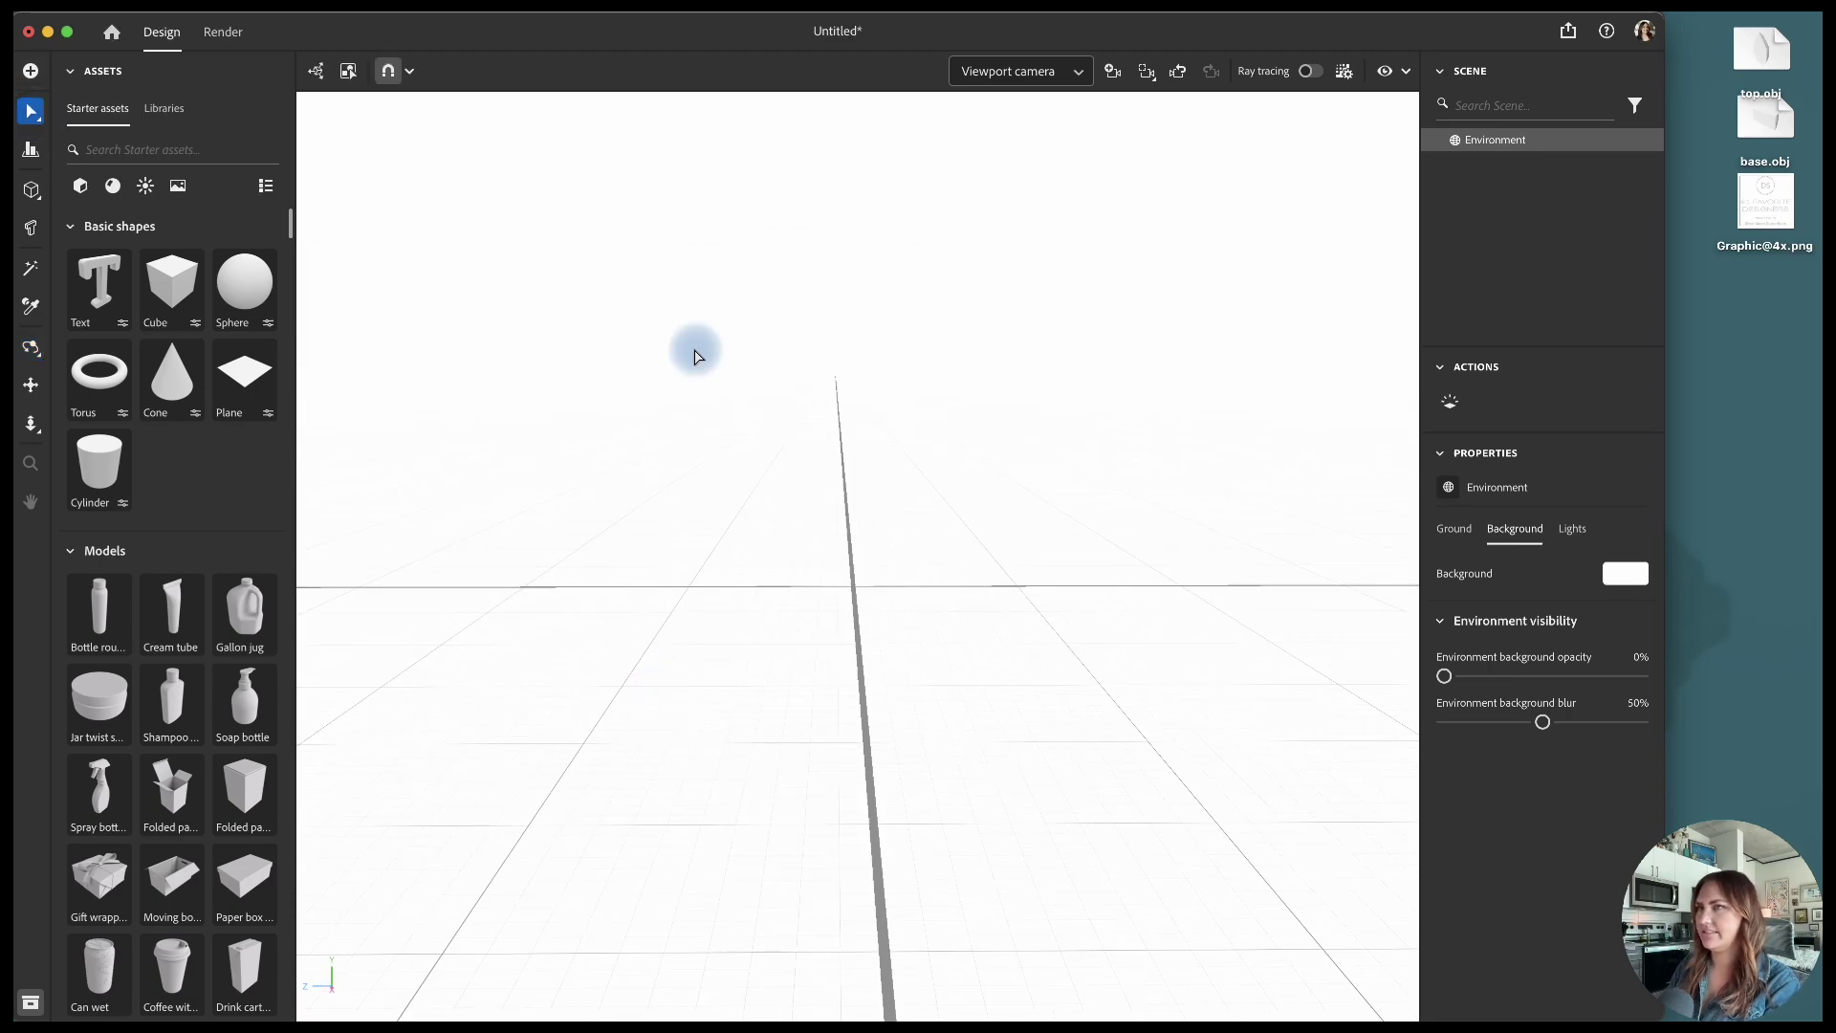
pyautogui.click(1116, 77)
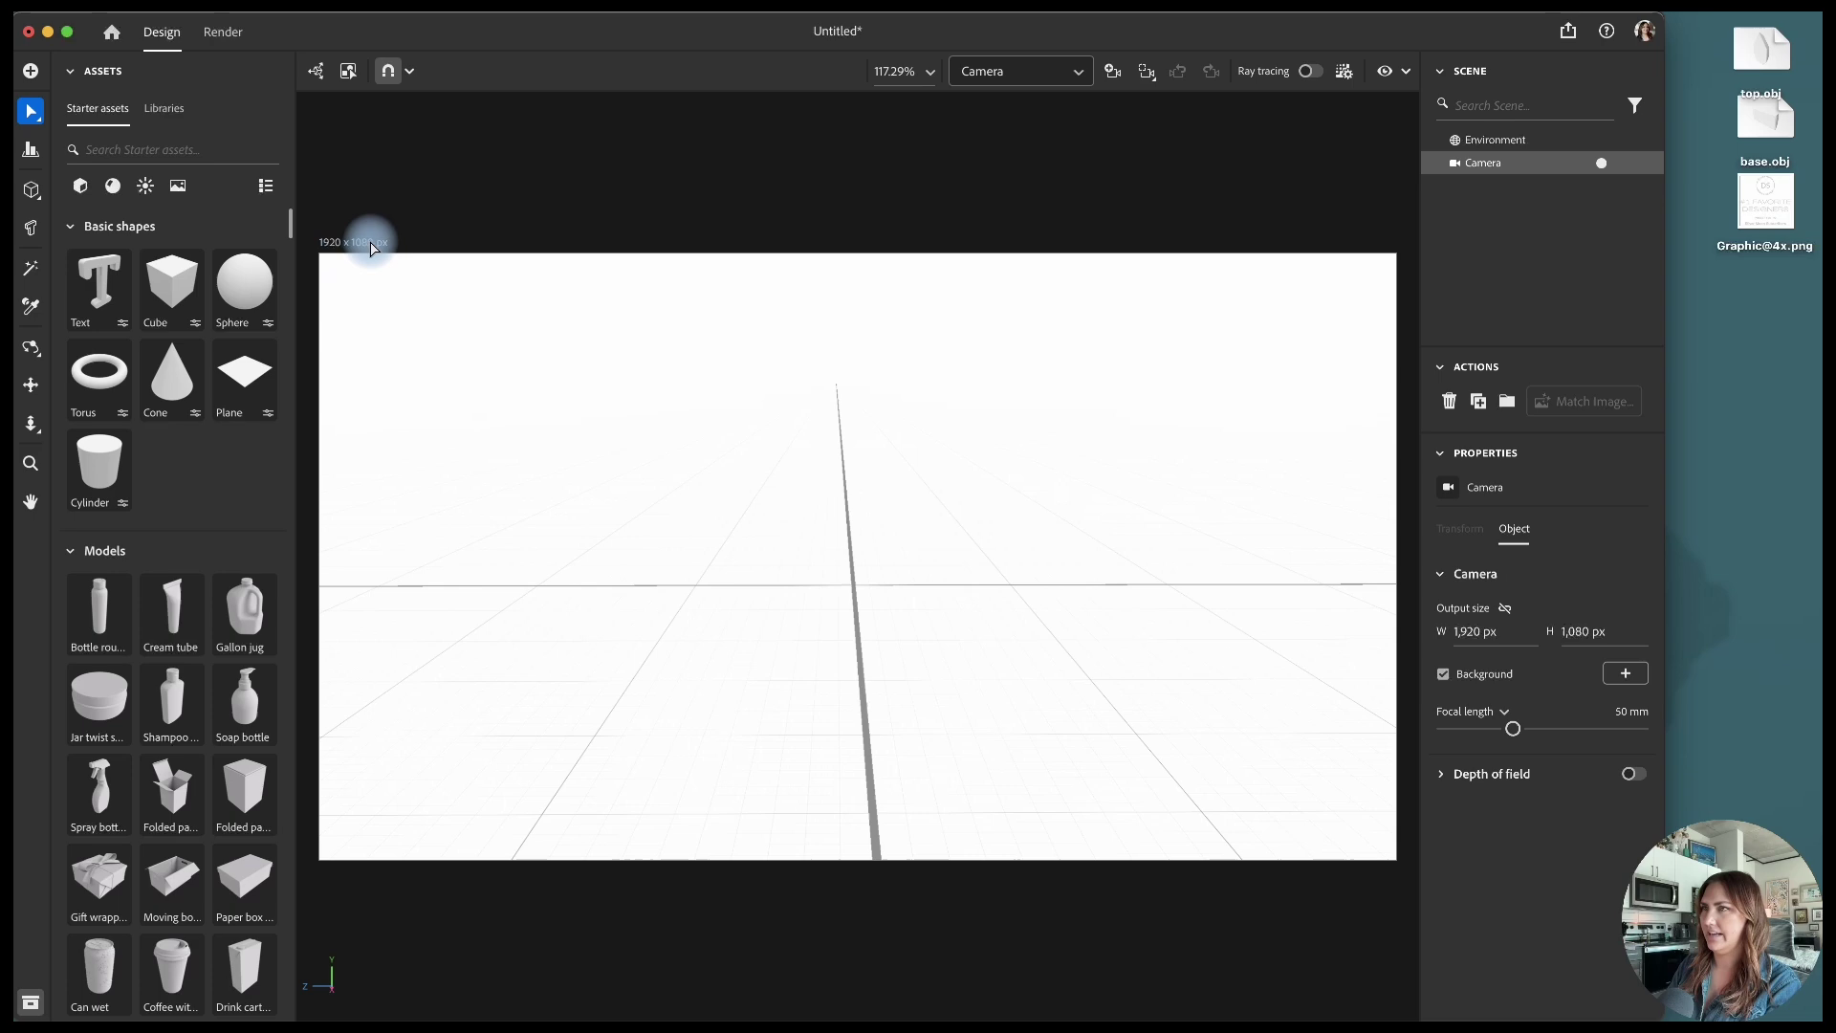
pyautogui.click(372, 248)
pyautogui.moveTo(860, 253); pyautogui.dragTo(858, 107)
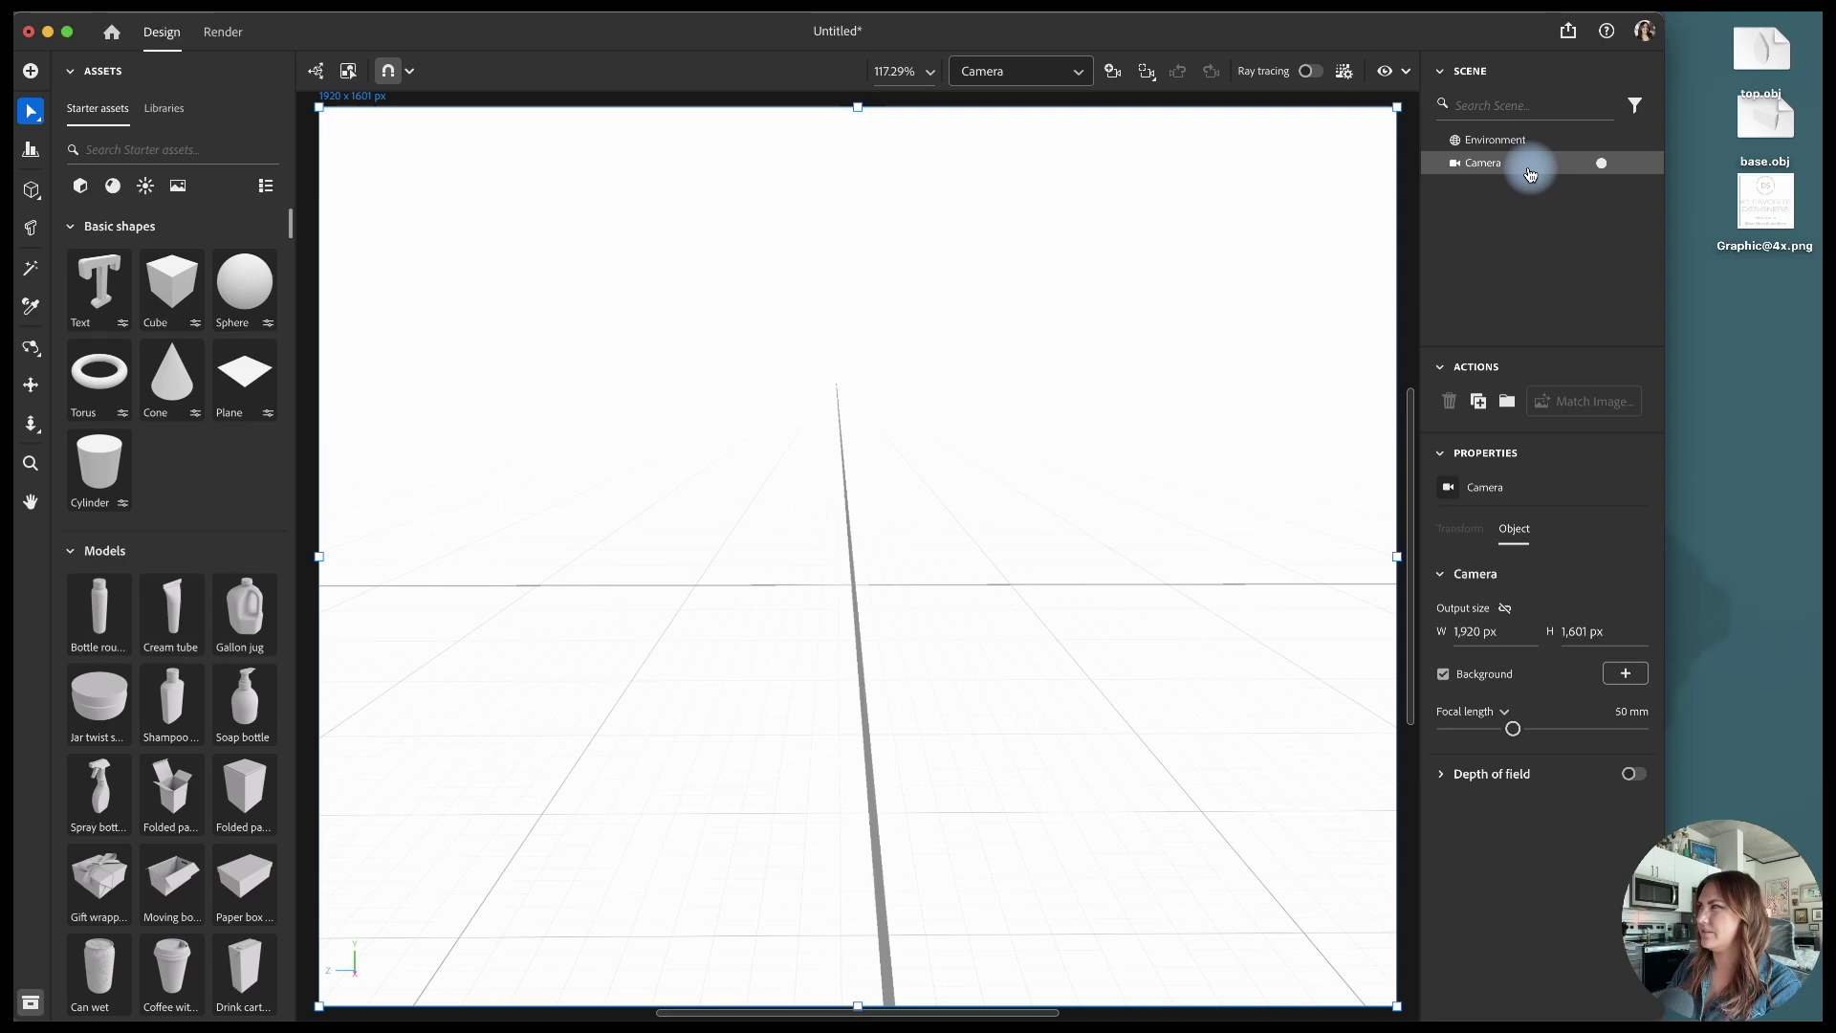
pyautogui.moveTo(1491, 172)
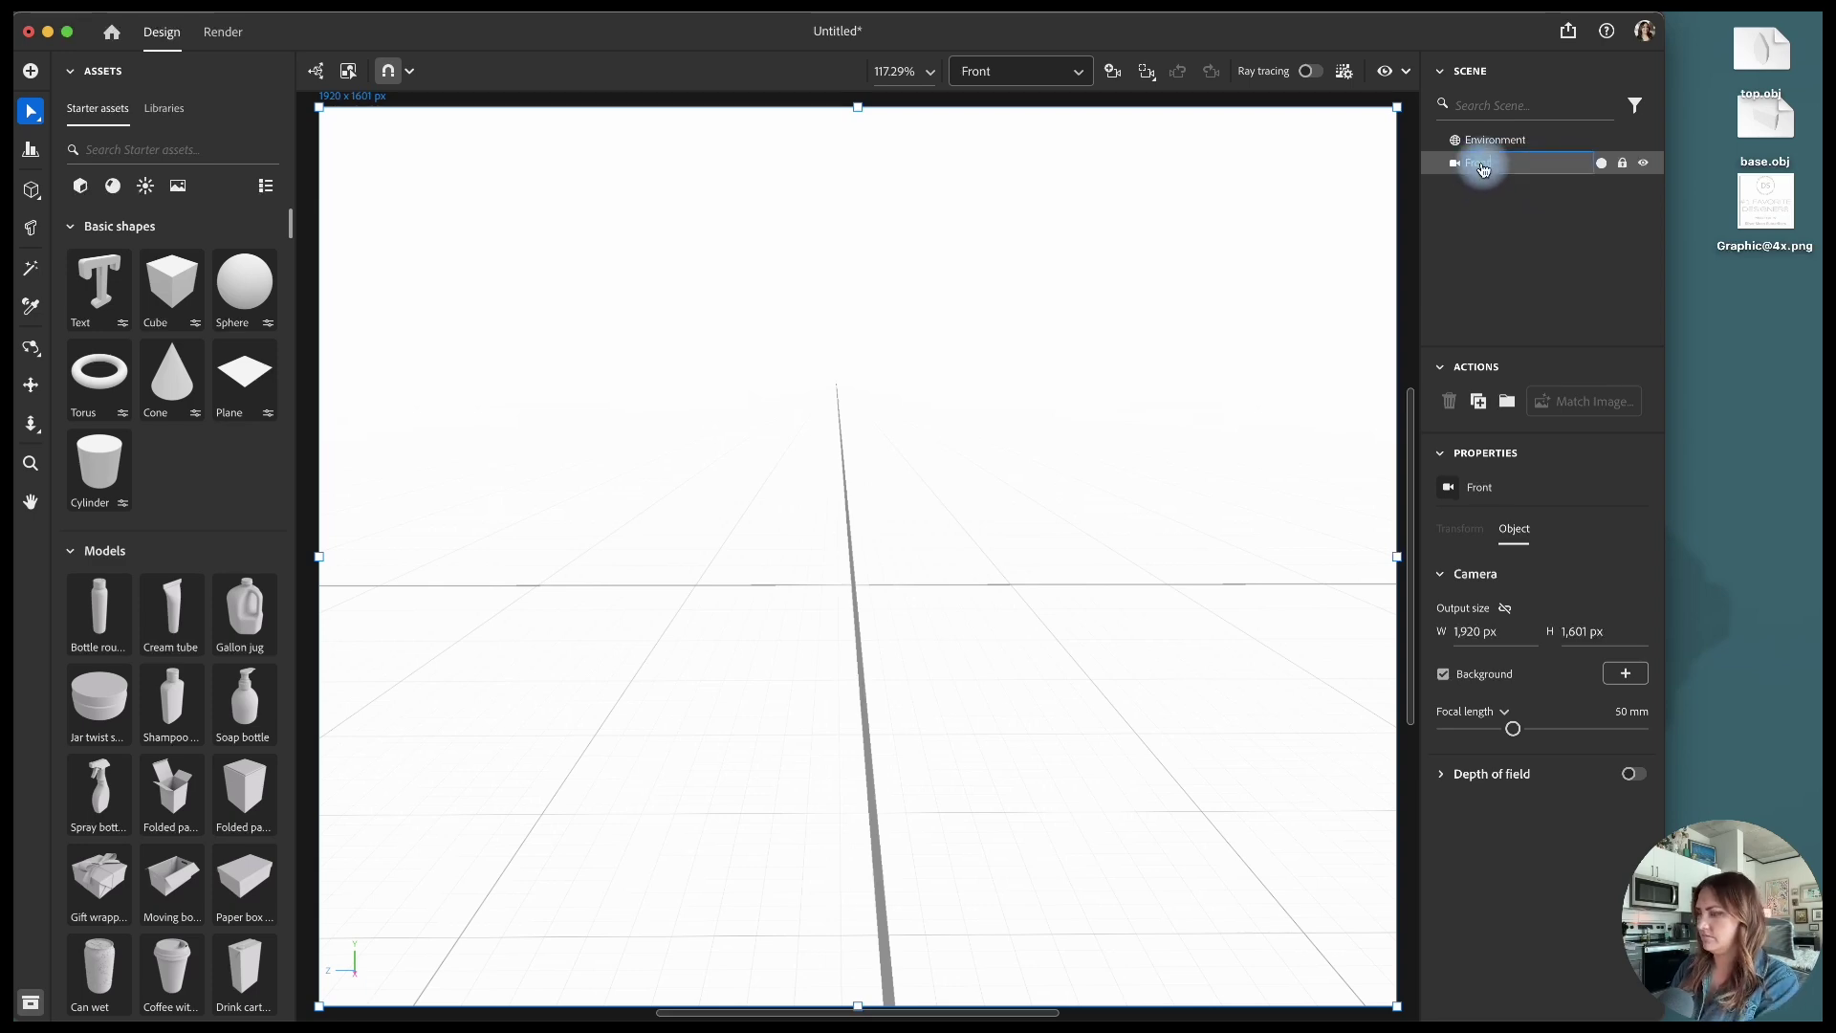
# Step: Import base.obj into the scene and rotate it upright
pyautogui.moveTo(1766, 117); pyautogui.dragTo(639, 876)
pyautogui.moveTo(834, 755); pyautogui.dragTo(1000, 689)
pyautogui.scroll(3, 1023, 714)
pyautogui.click(30, 384)
pyautogui.click(31, 111)
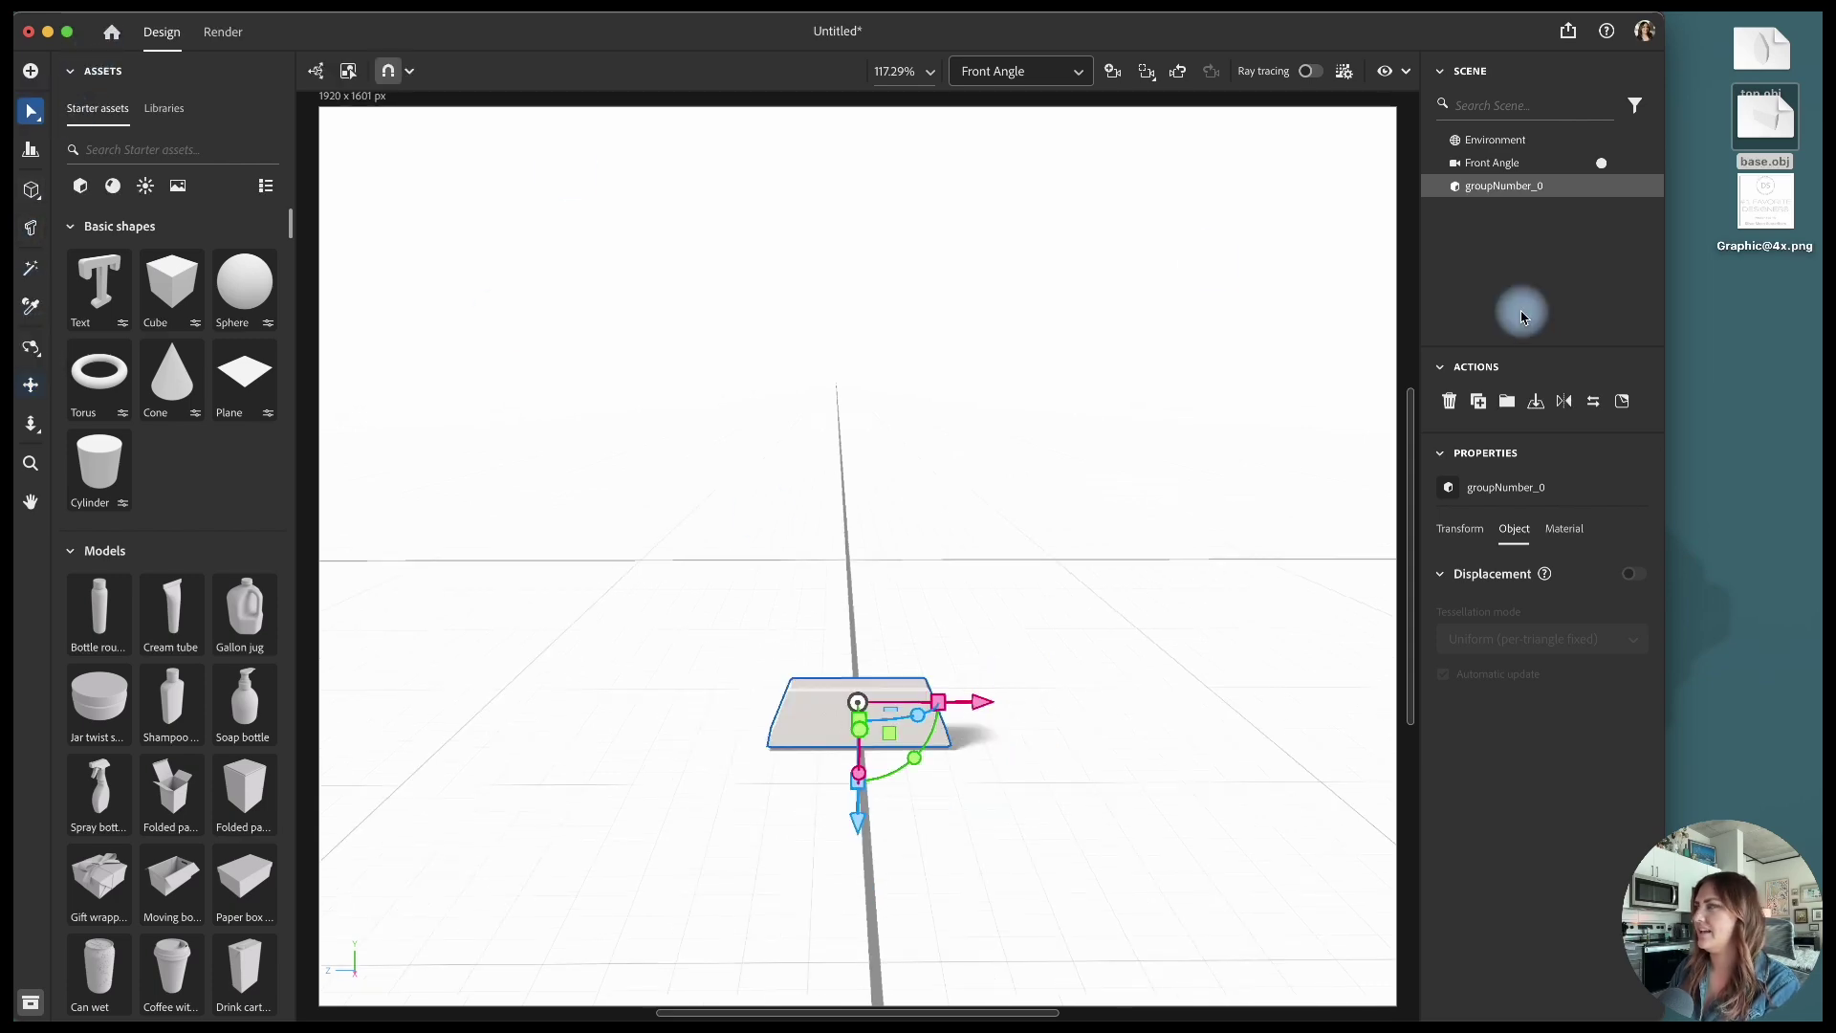
# Step: Import top.obj above the base and rotate it upright to face the front
pyautogui.moveTo(1763, 47); pyautogui.dragTo(1031, 521)
pyautogui.moveTo(950, 657)
pyautogui.mouseDown()
pyautogui.moveTo(1121, 640)
pyautogui.moveTo(972, 648)
pyautogui.mouseUp()
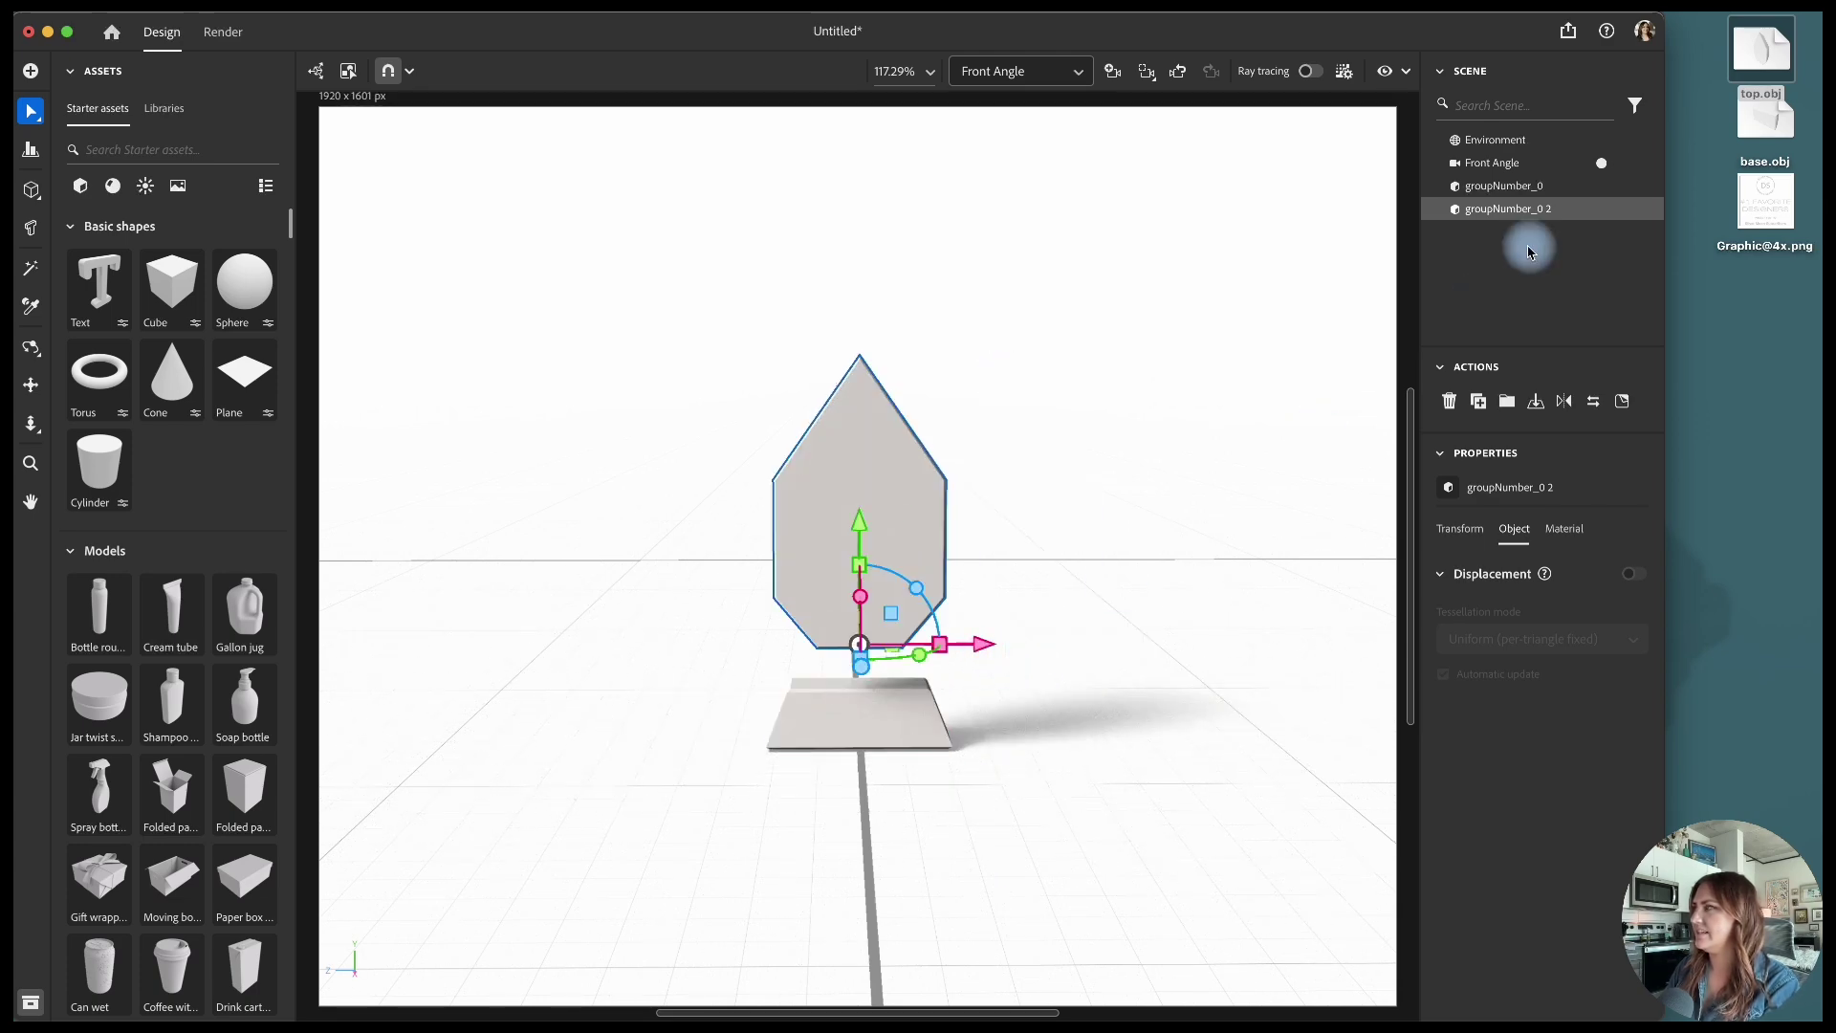
pyautogui.keyDown('shift'); pyautogui.click(1499, 190); pyautogui.keyUp('shift')
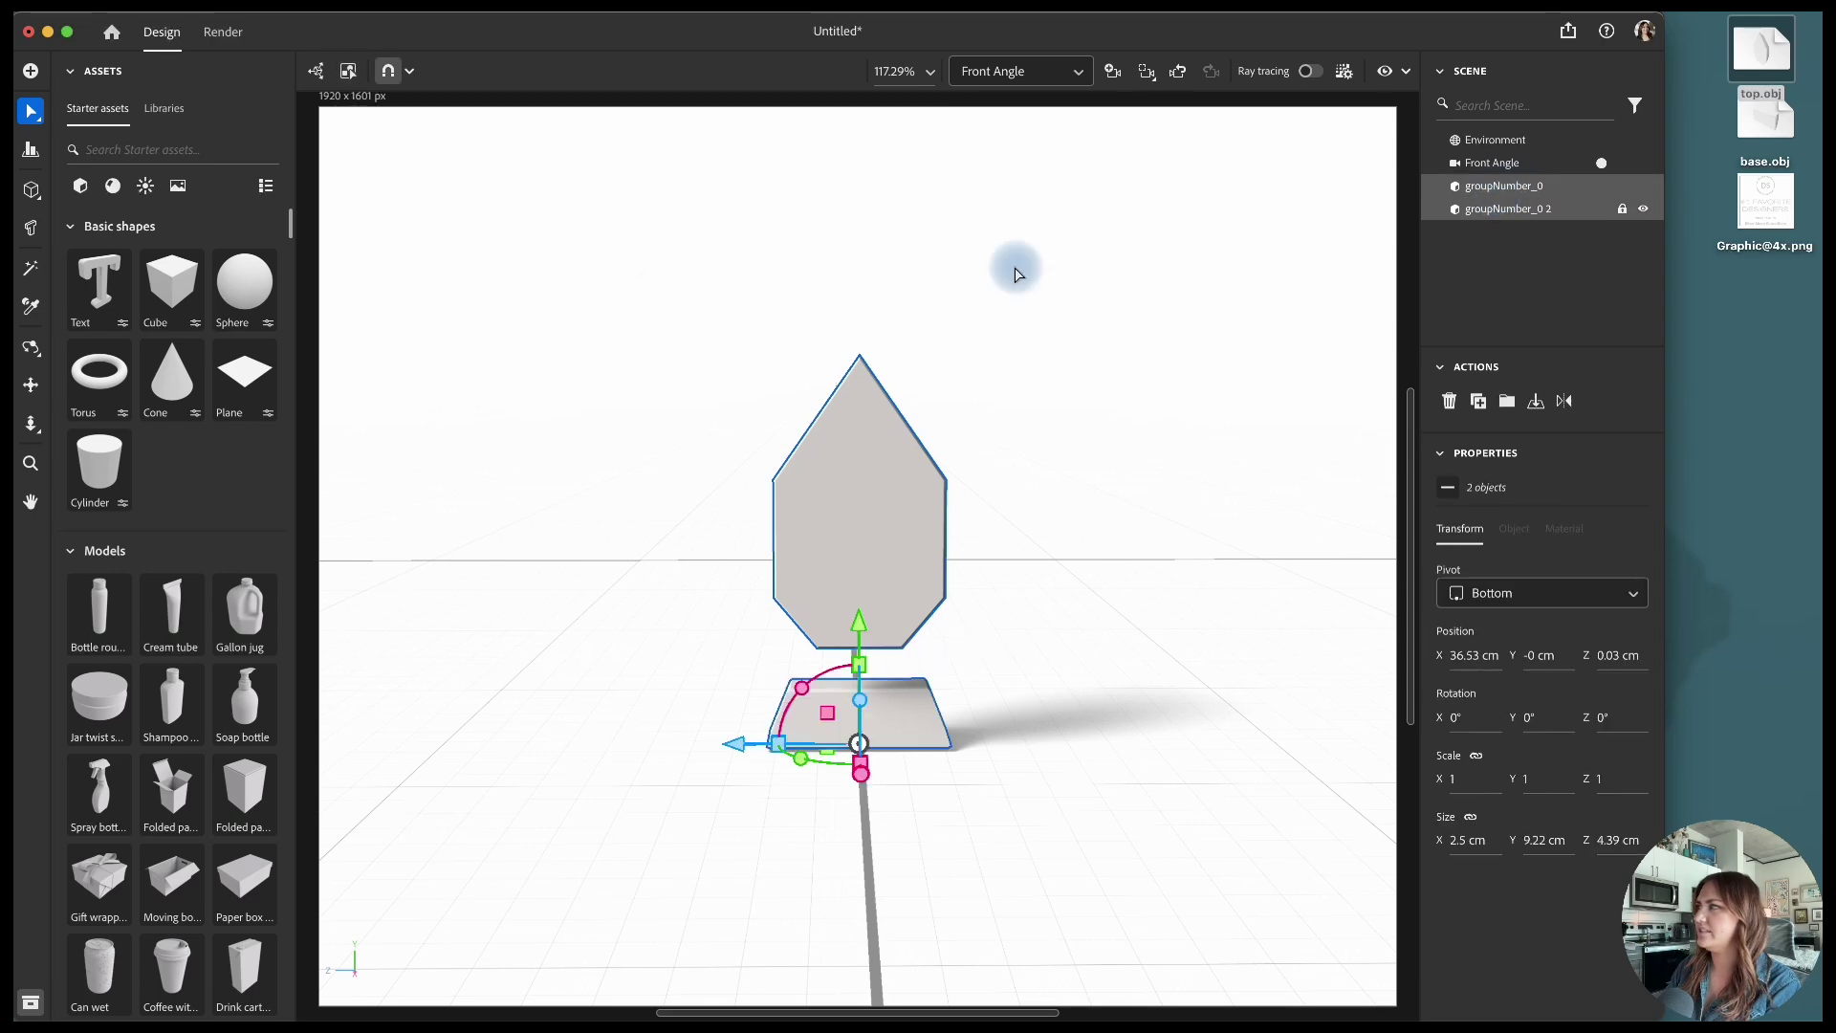
# Step: Centre-align both pieces, renaming groupNumber_0 to base and groupNumber_0 2 to top
pyautogui.click(31, 154)
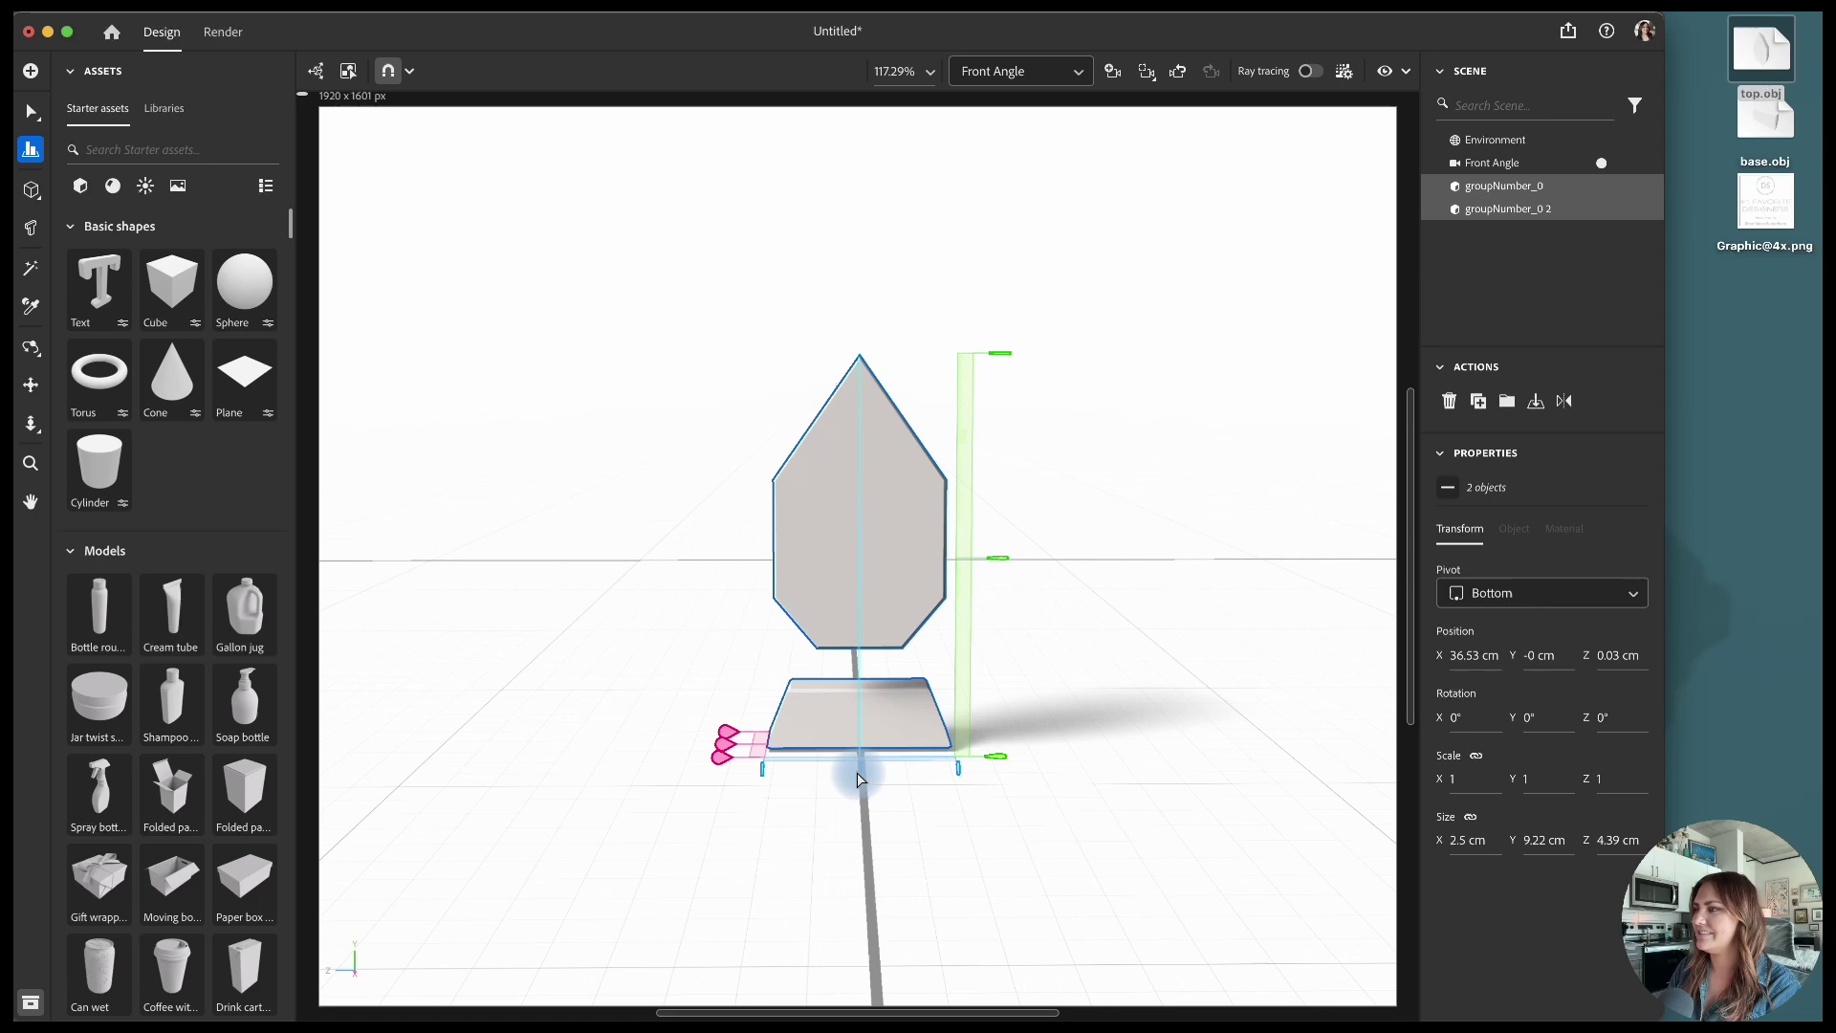
pyautogui.click(730, 752)
pyautogui.click(159, 132)
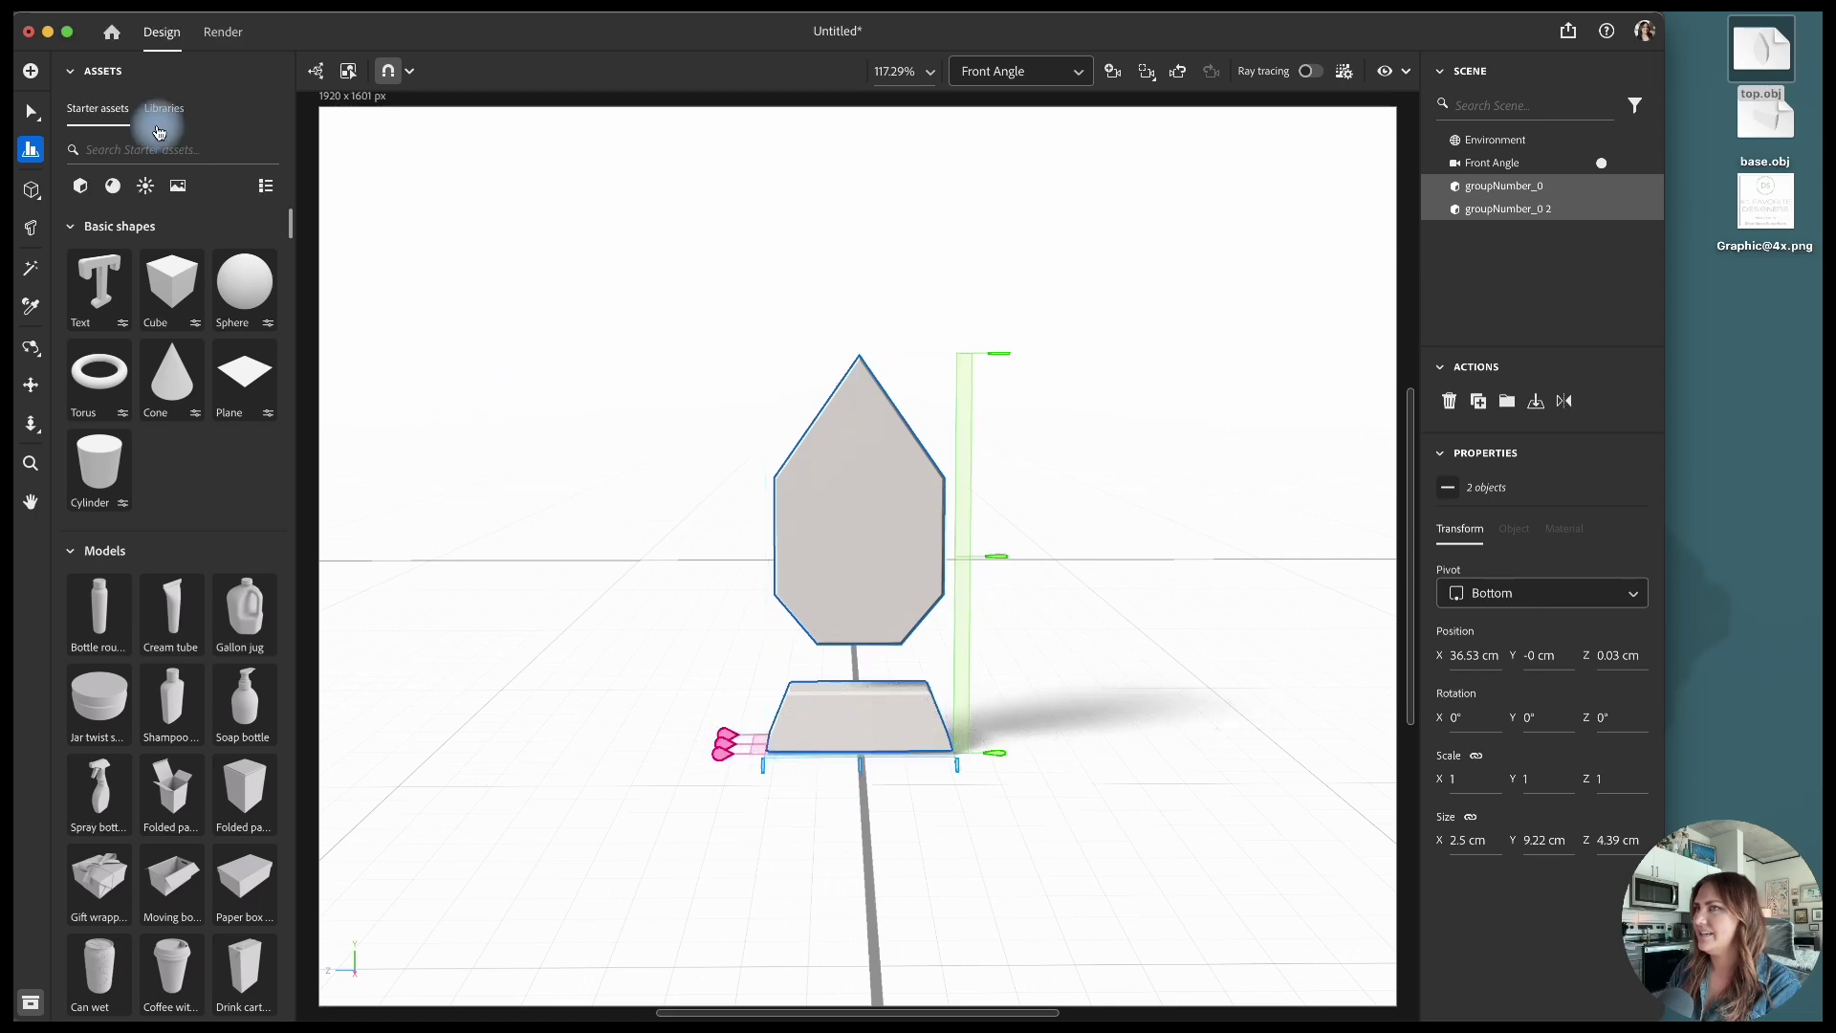
pyautogui.click(26, 116)
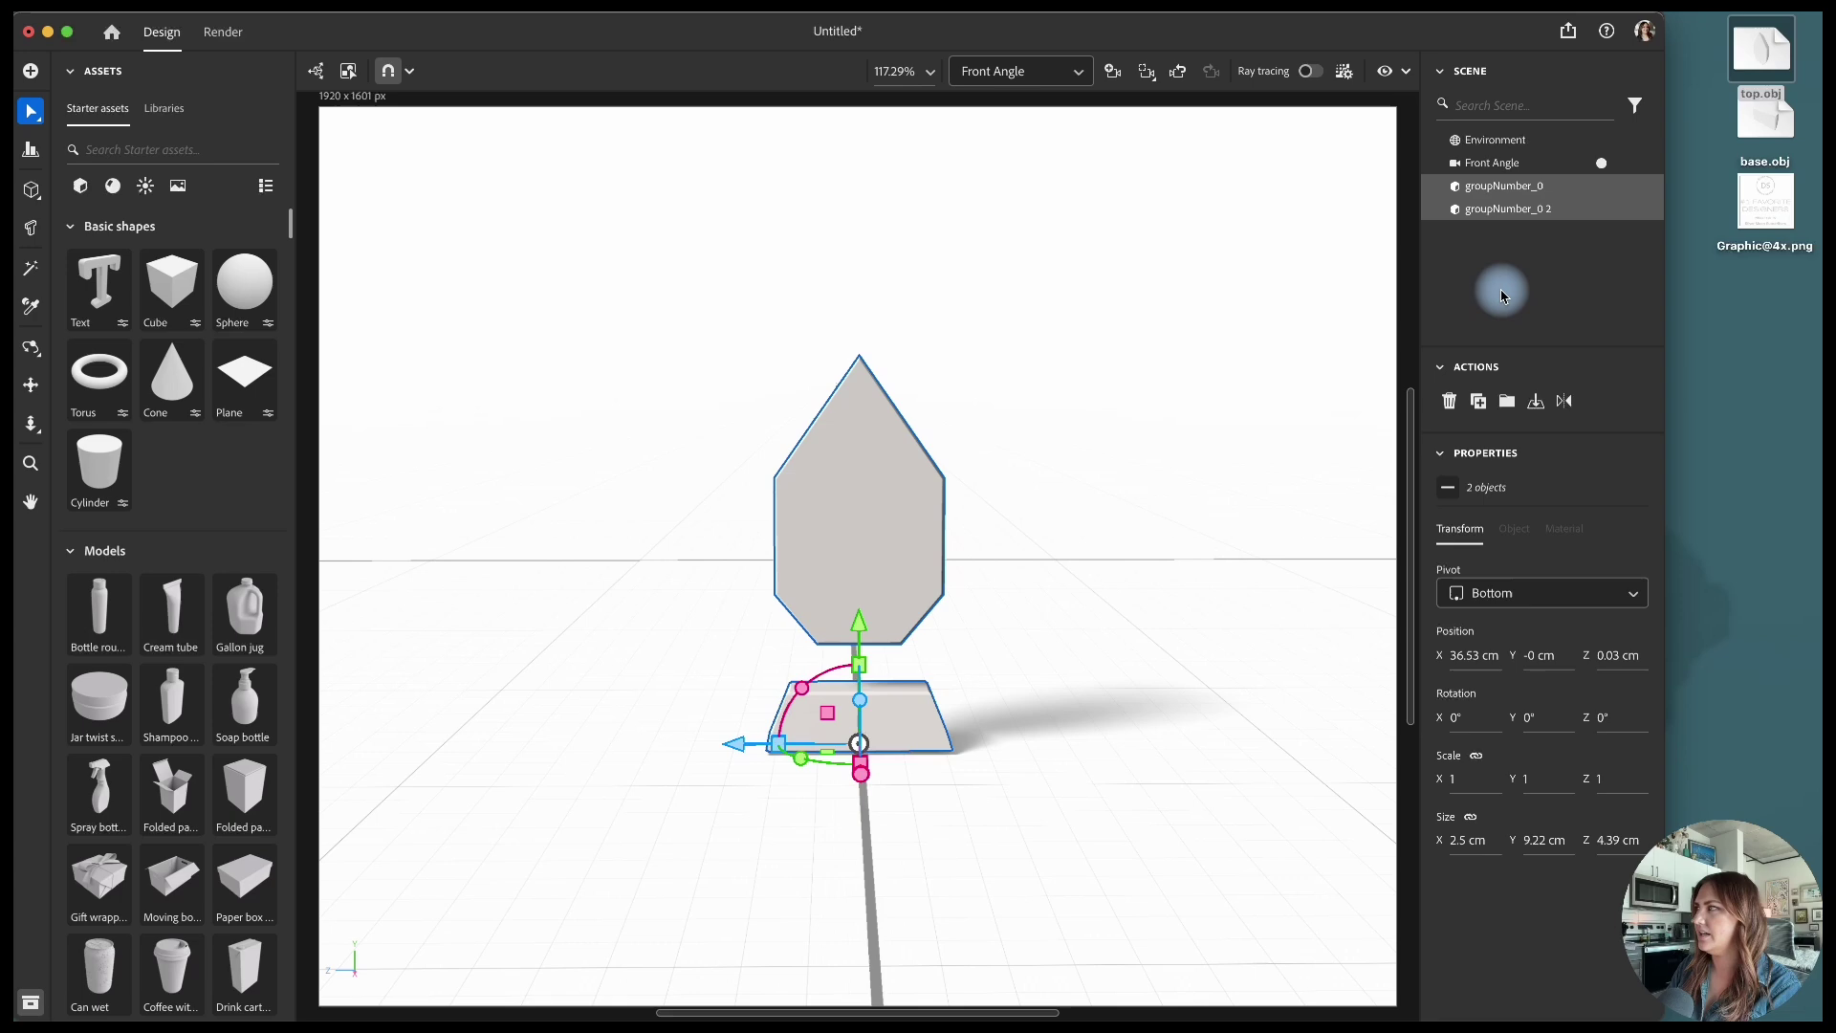
pyautogui.click(1490, 189)
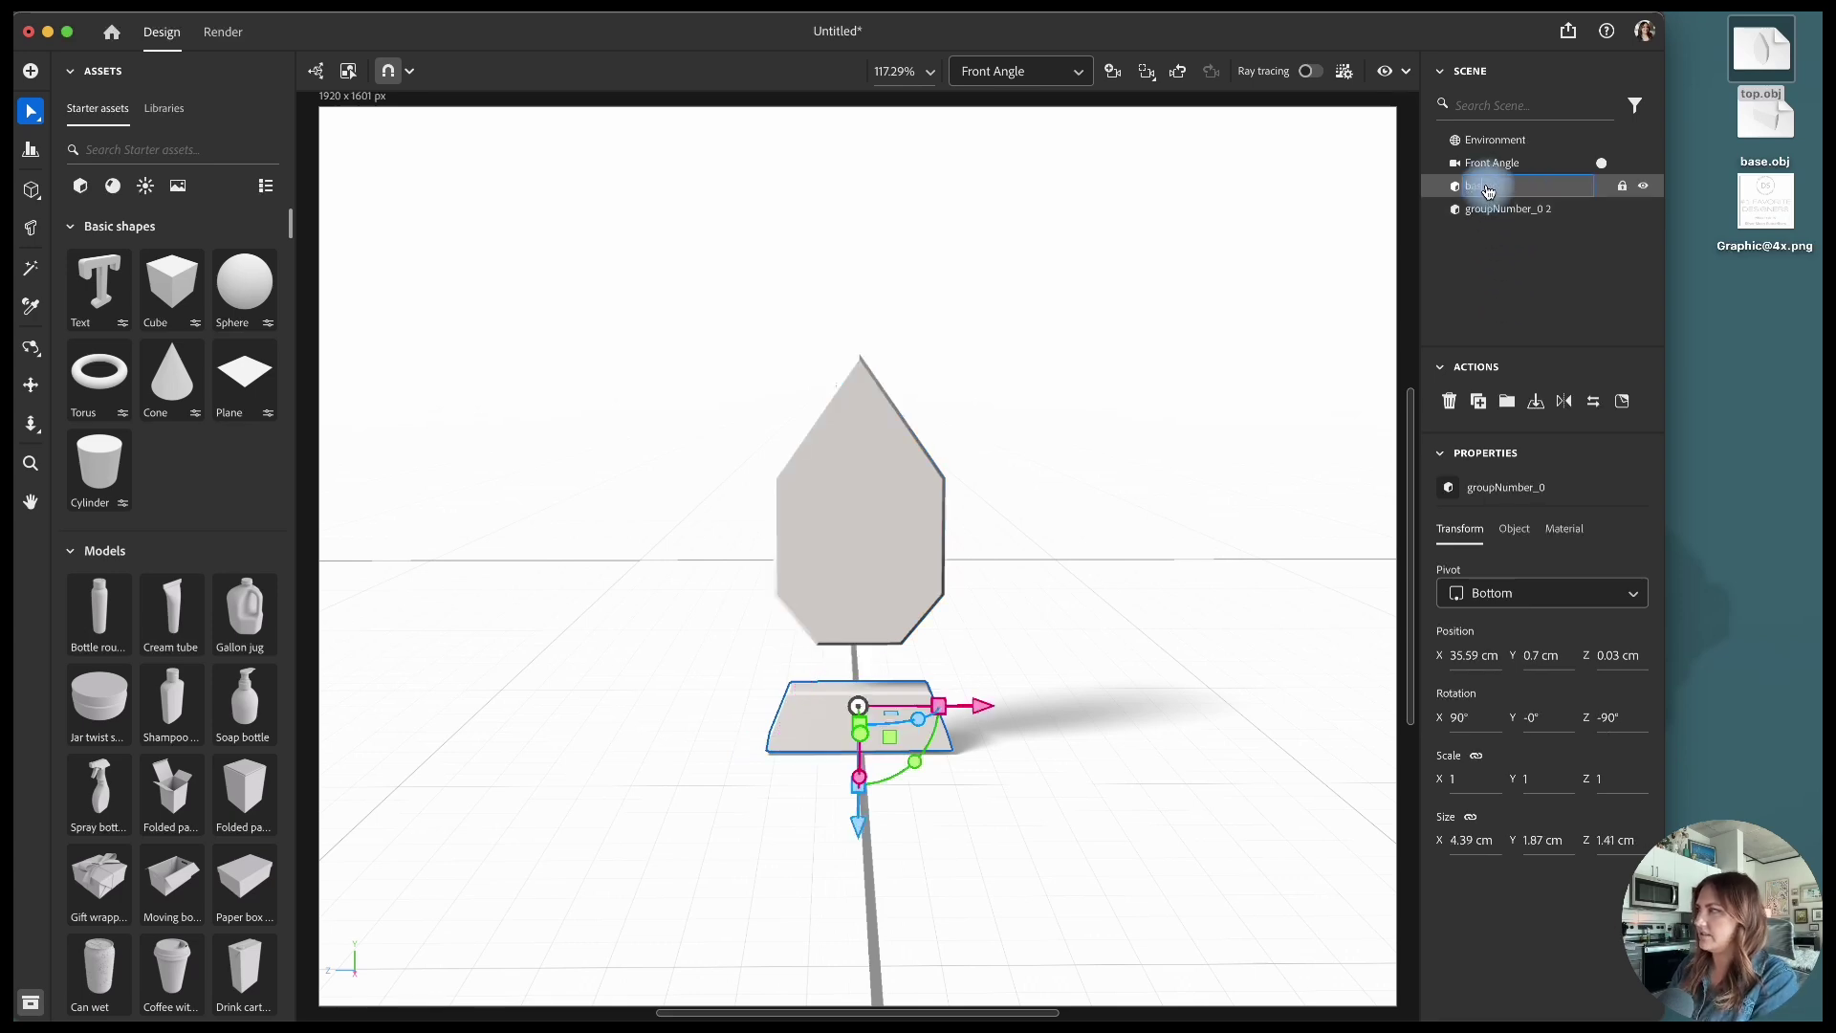
pyautogui.click(1500, 210)
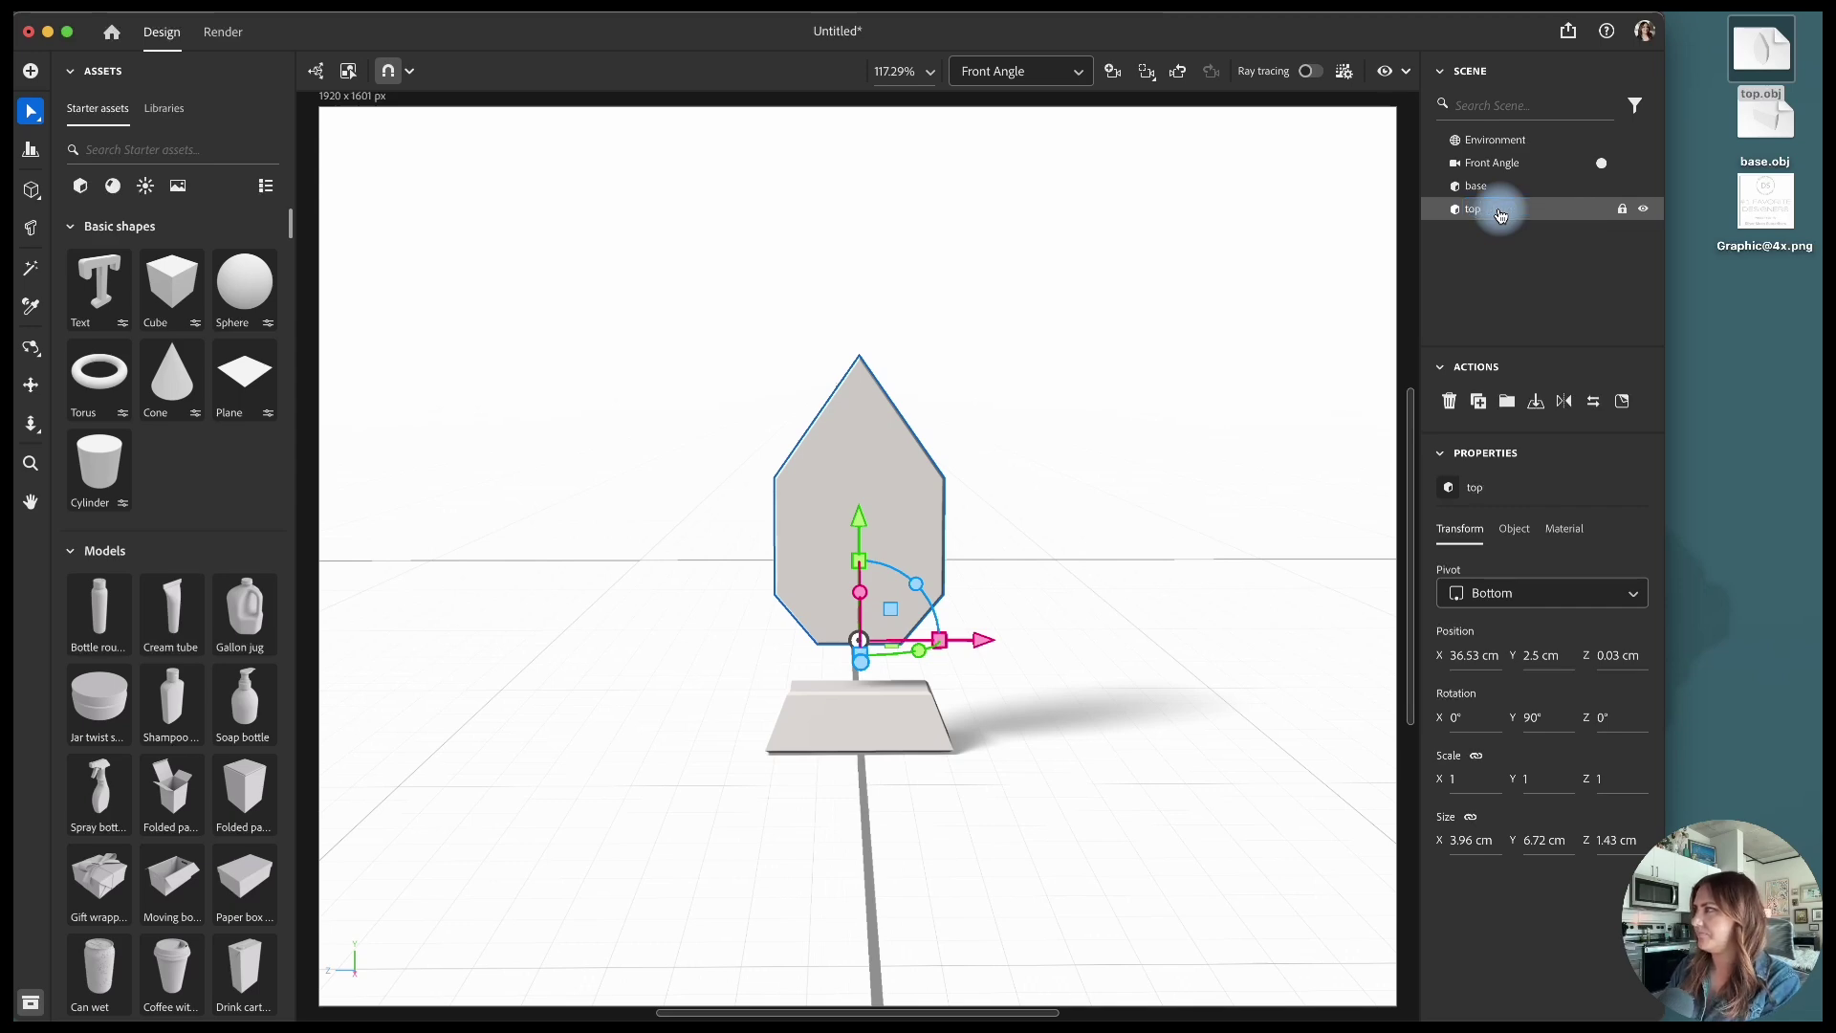
# Step: Switch to the Viewport camera and lower the top piece down onto the base
pyautogui.click(1016, 72)
pyautogui.click(1009, 102)
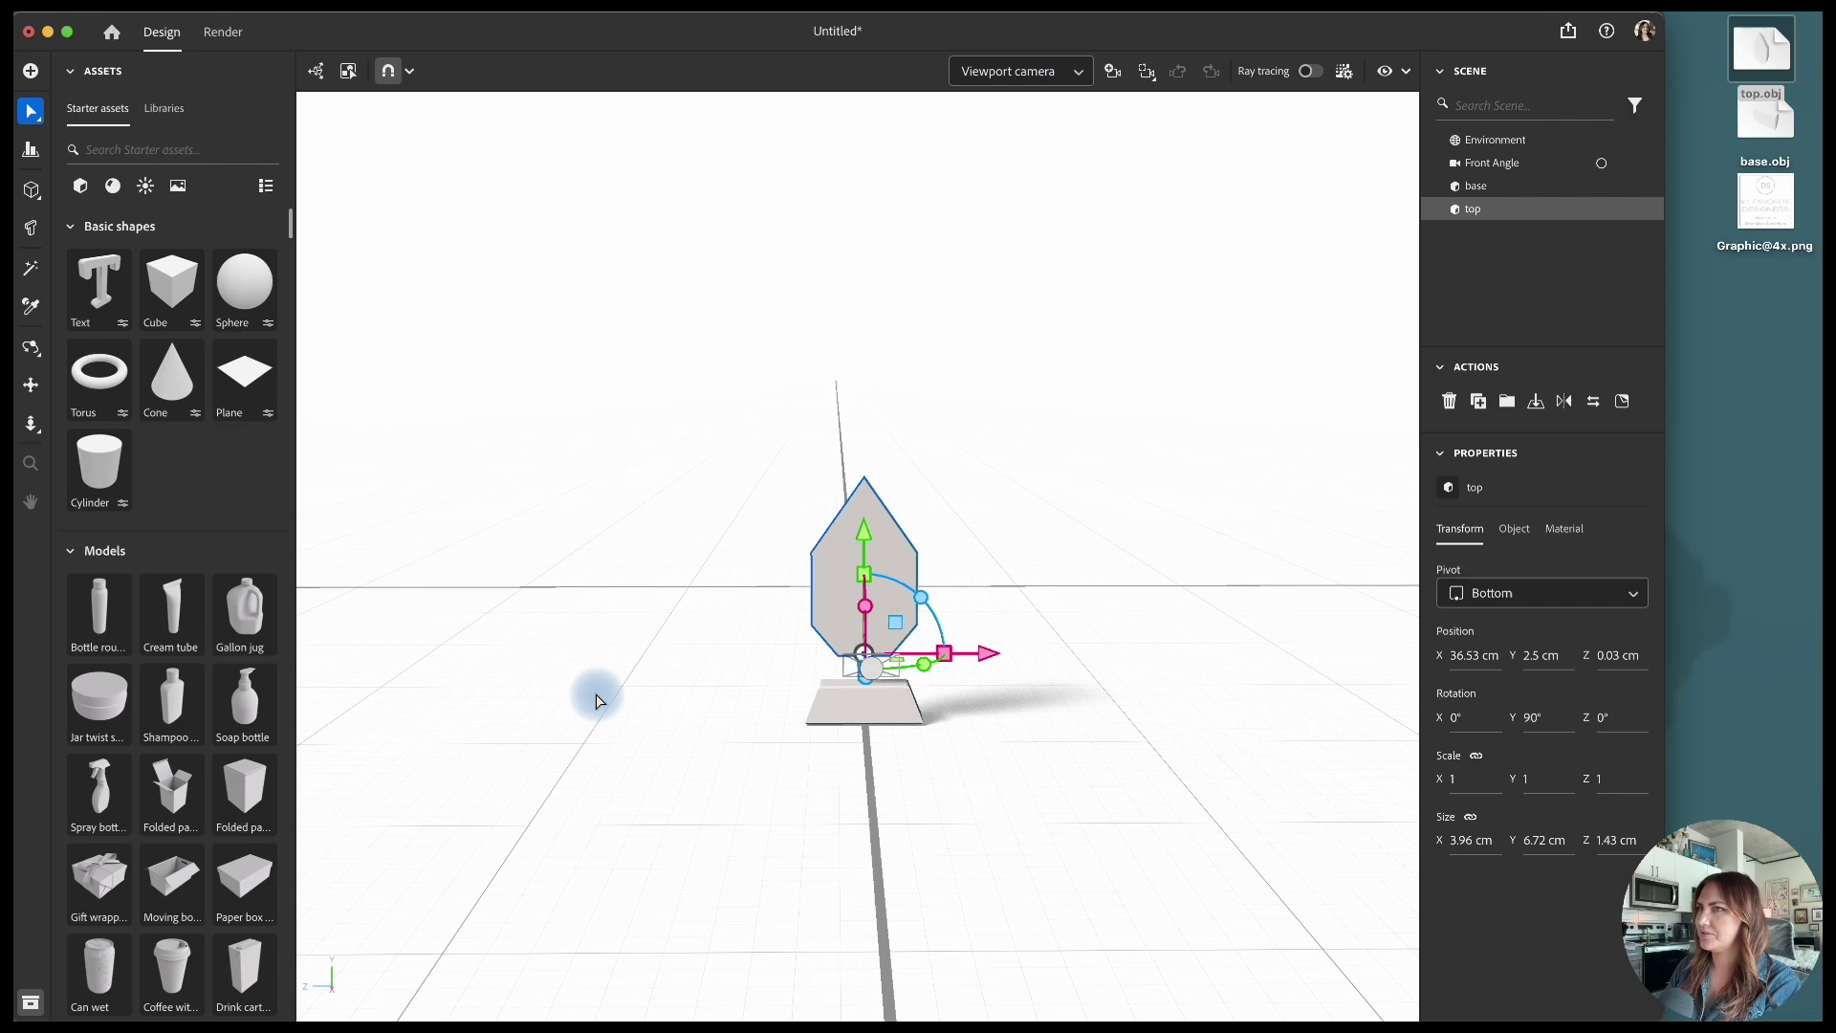
pyautogui.moveTo(867, 545); pyautogui.dragTo(867, 573)
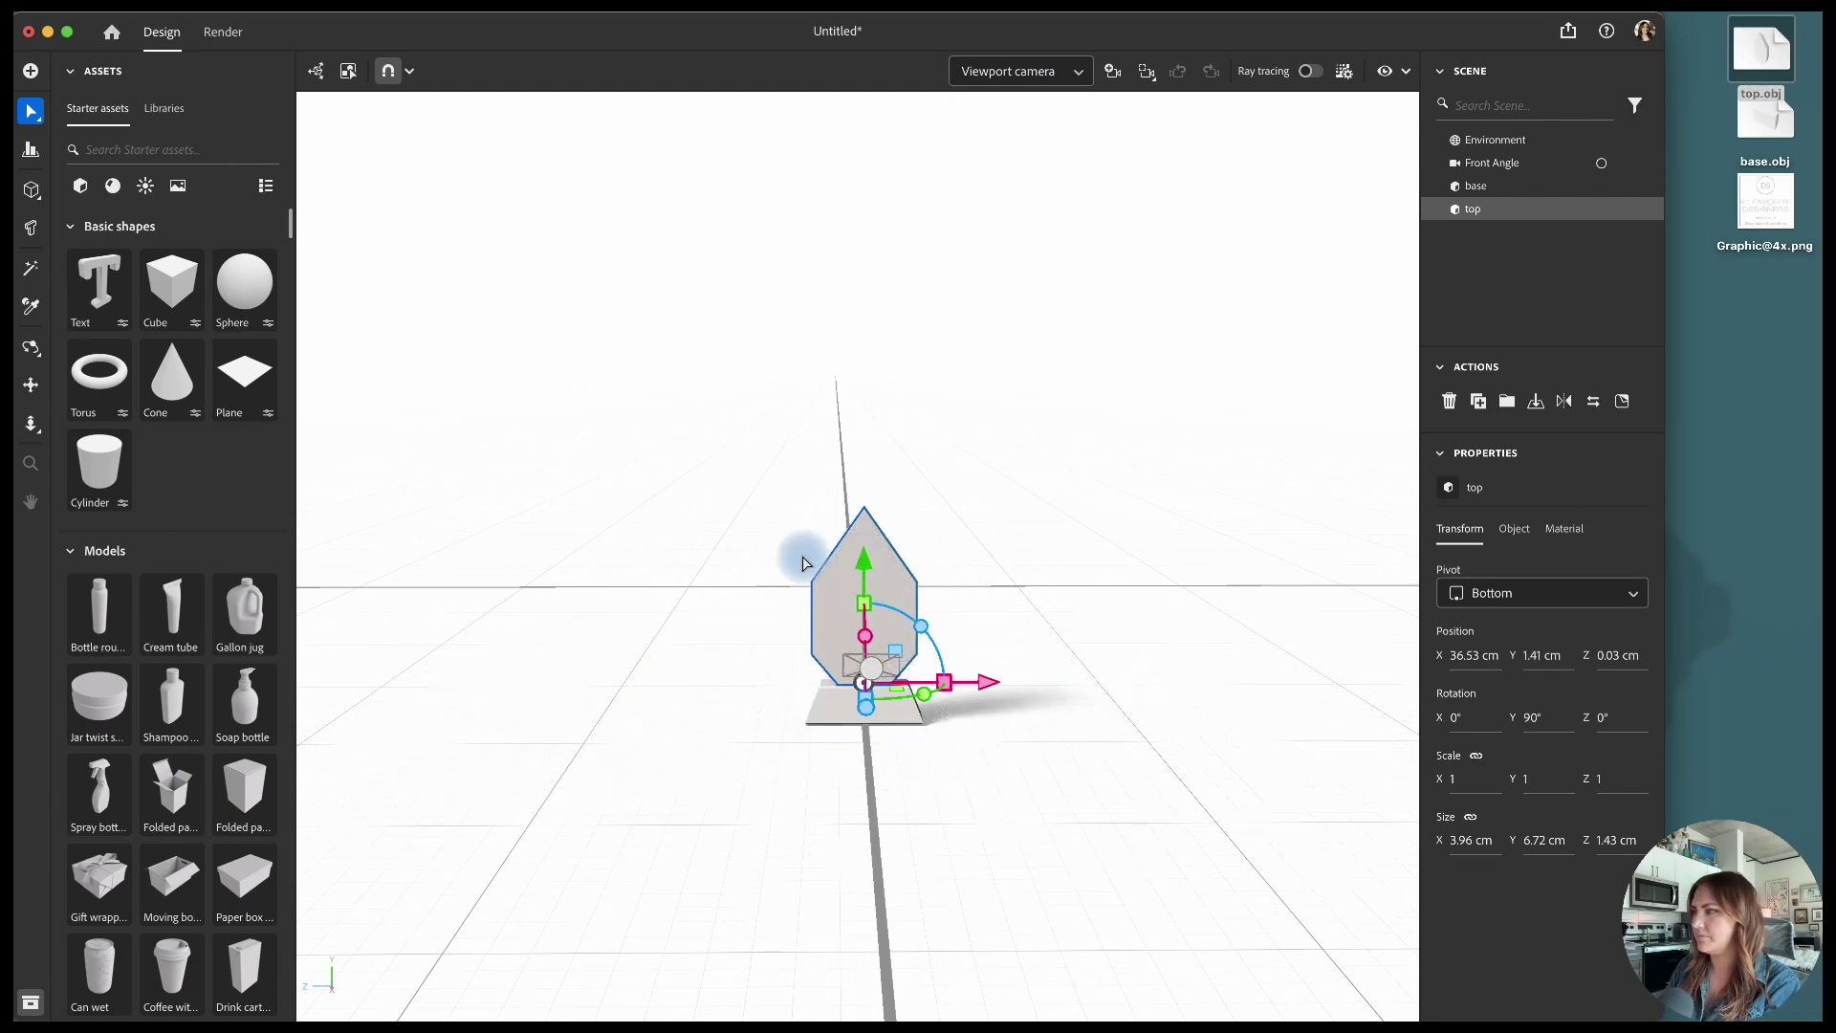
pyautogui.click(37, 354)
pyautogui.moveTo(549, 623); pyautogui.dragTo(1034, 789)
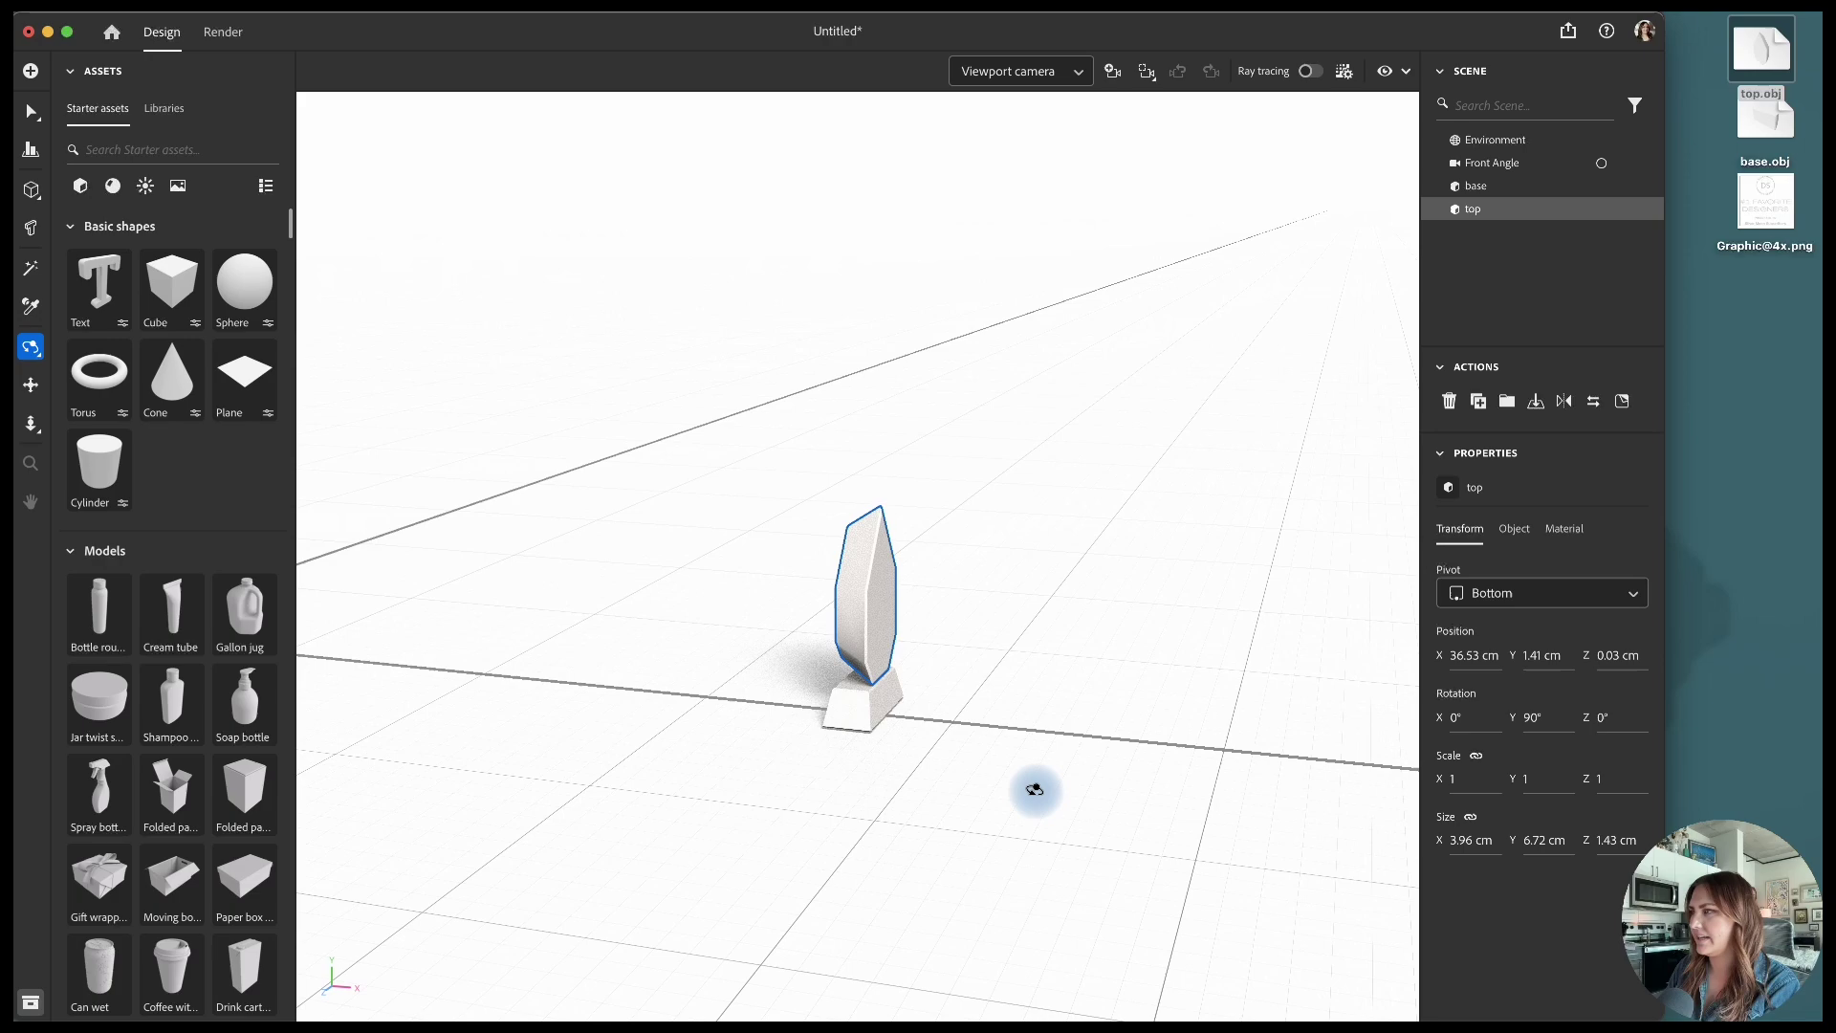
pyautogui.scroll(3, 898, 656)
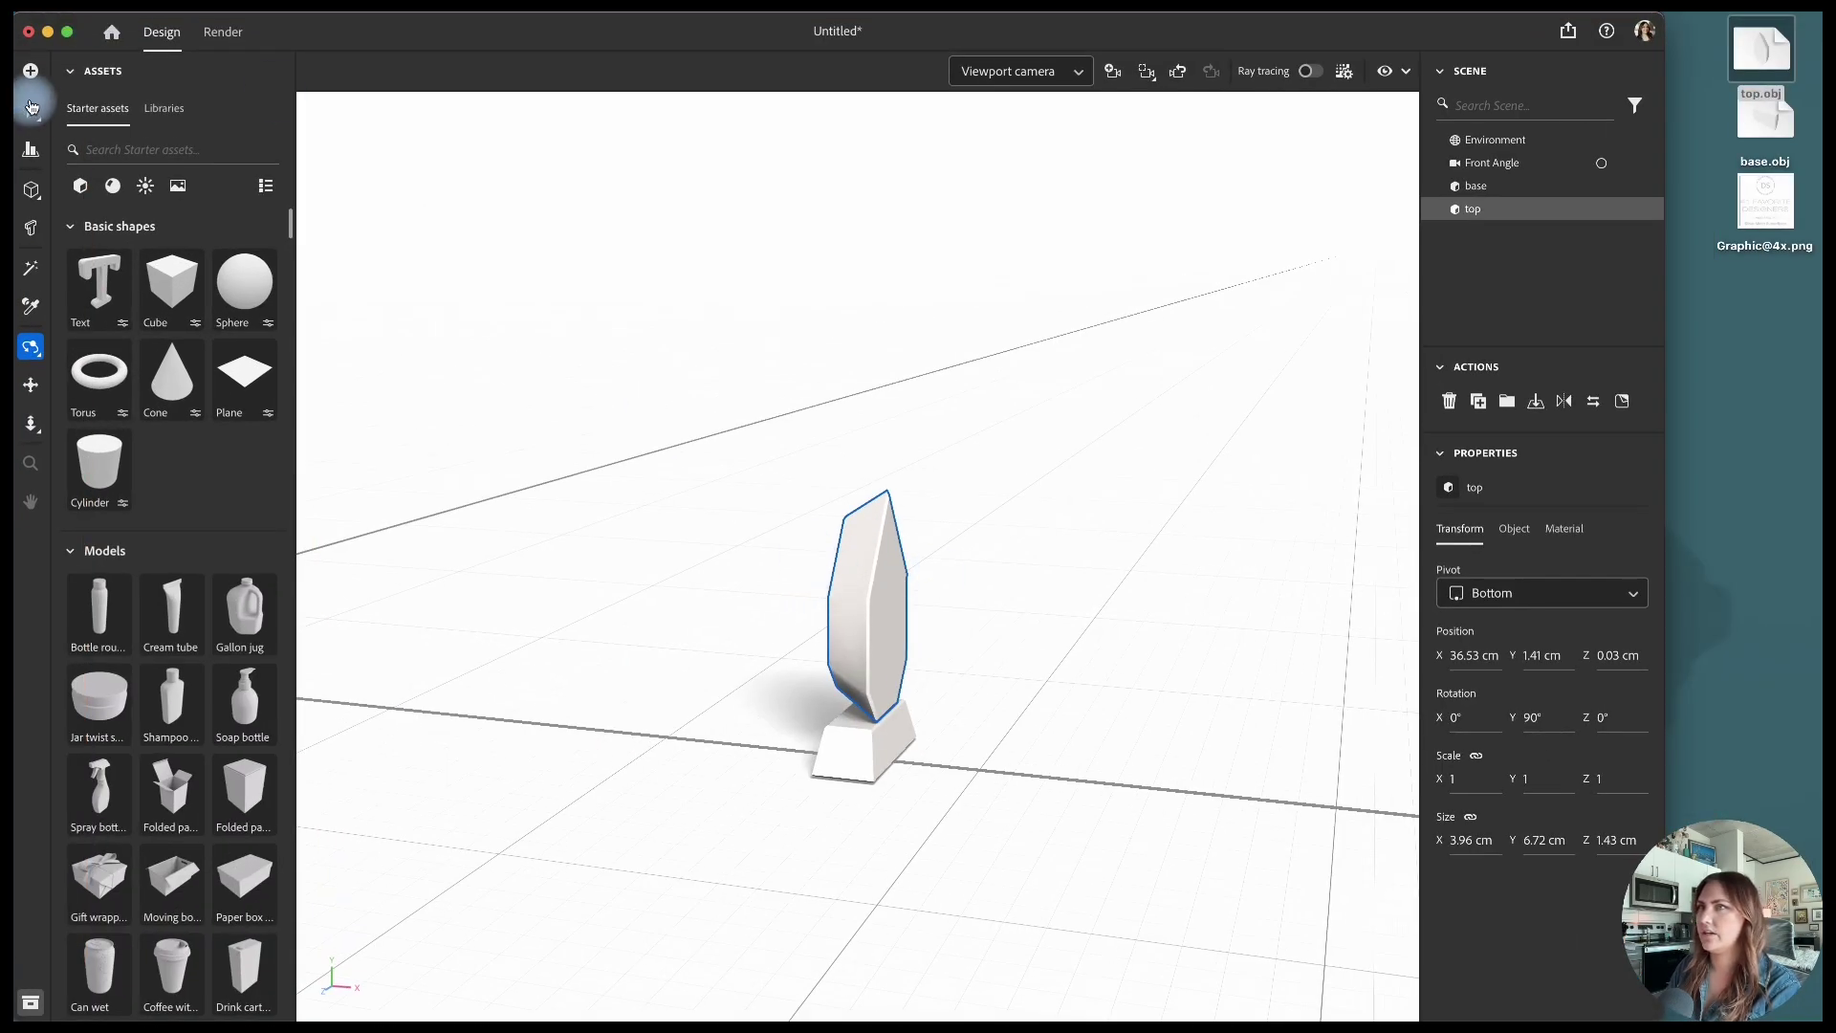
# Step: Nudge the top piece sideways so it sits centred in the base
pyautogui.click(32, 109)
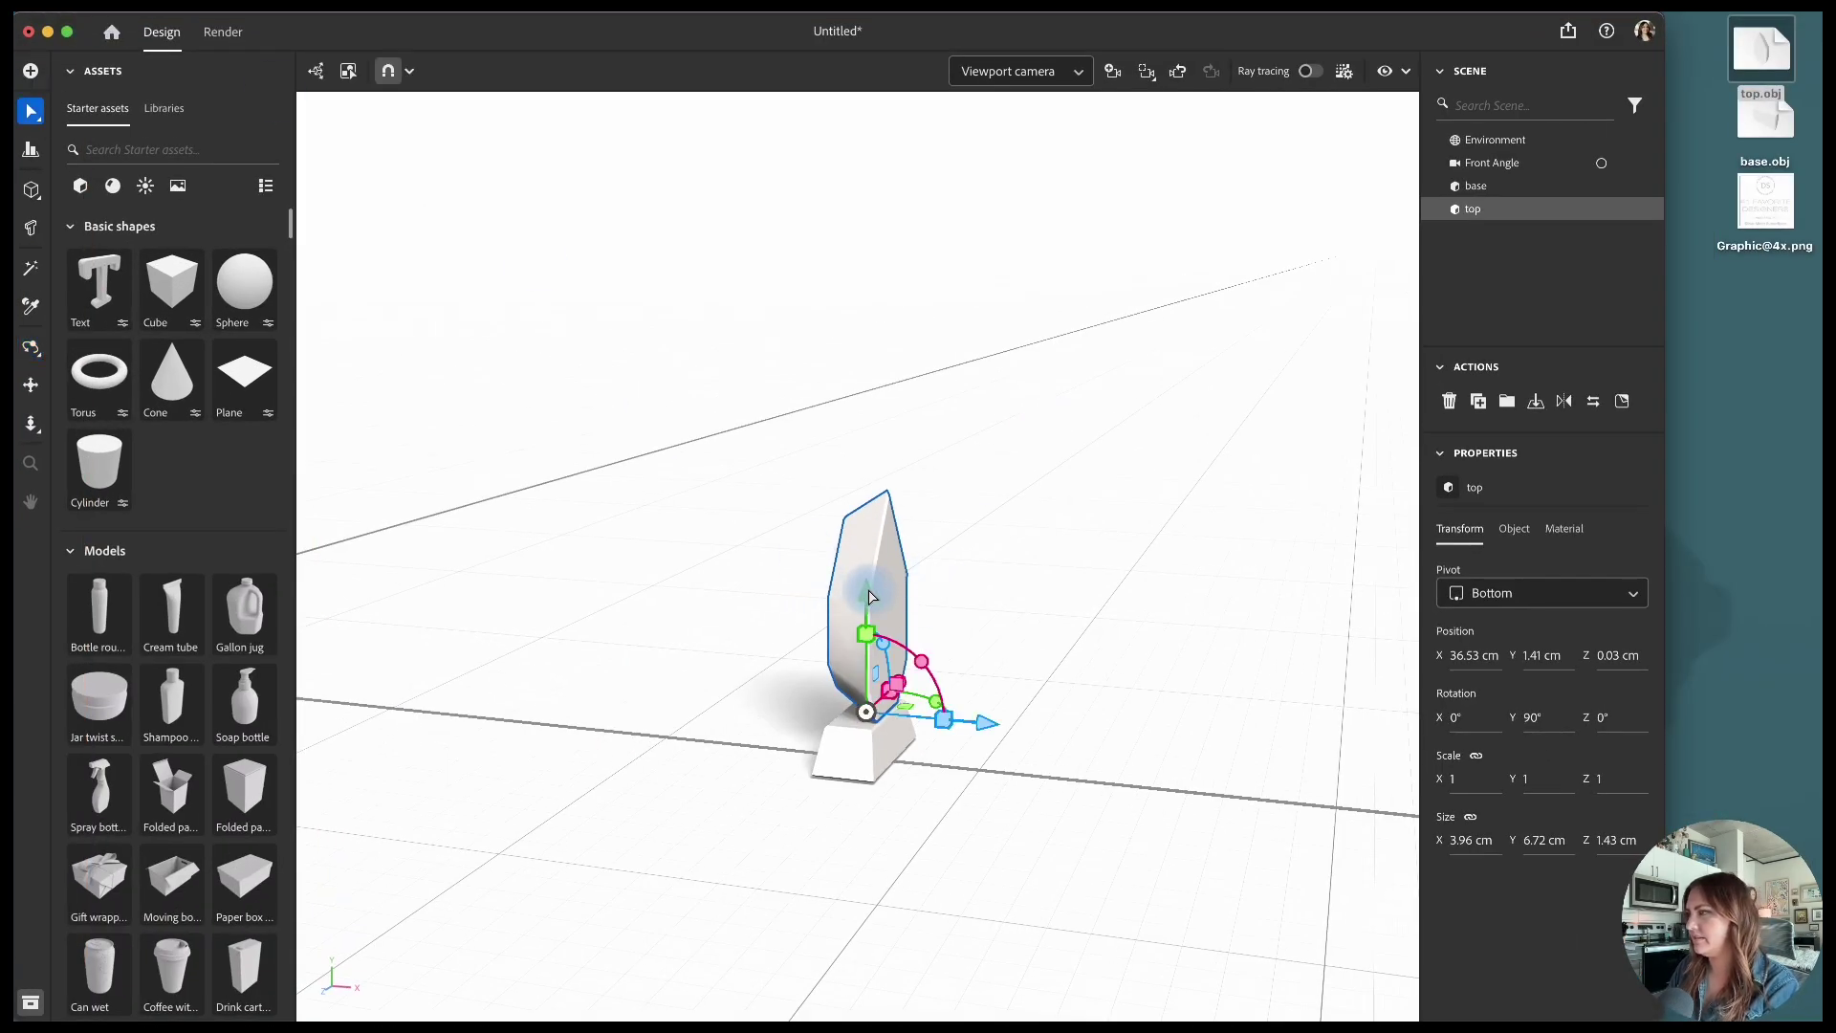
pyautogui.click(1100, 686)
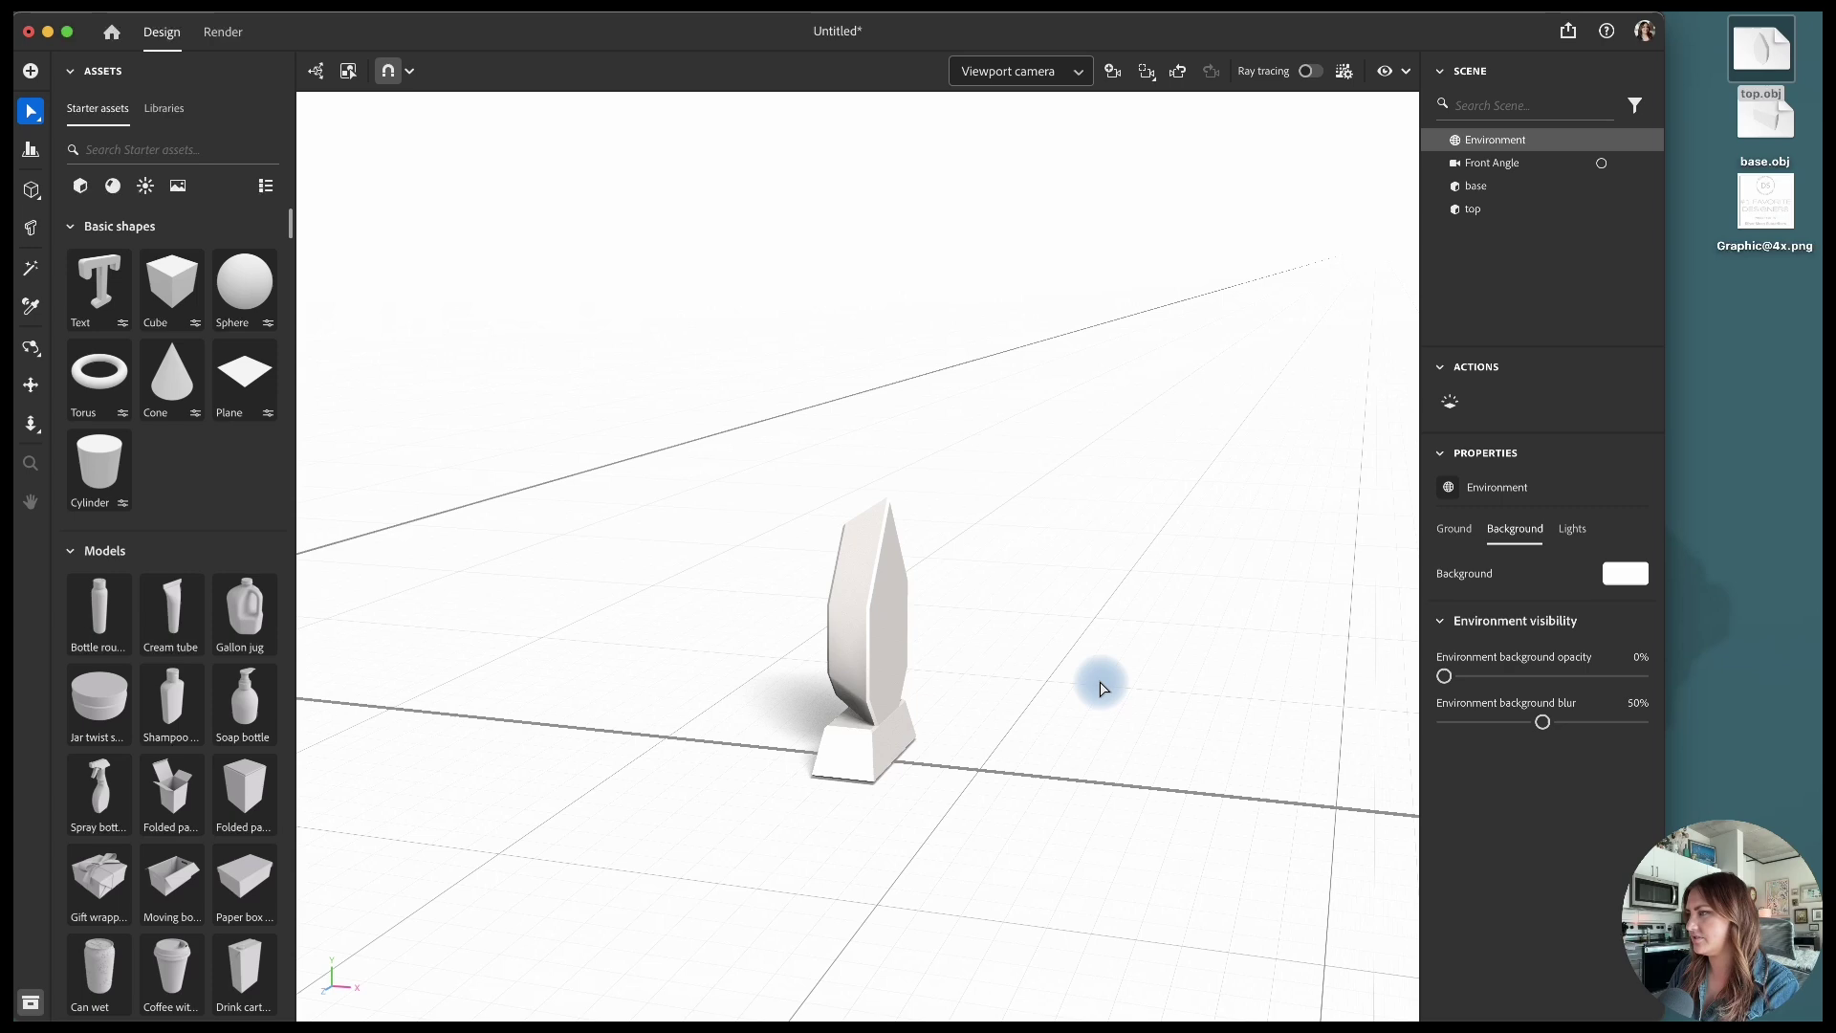
pyautogui.click(873, 664)
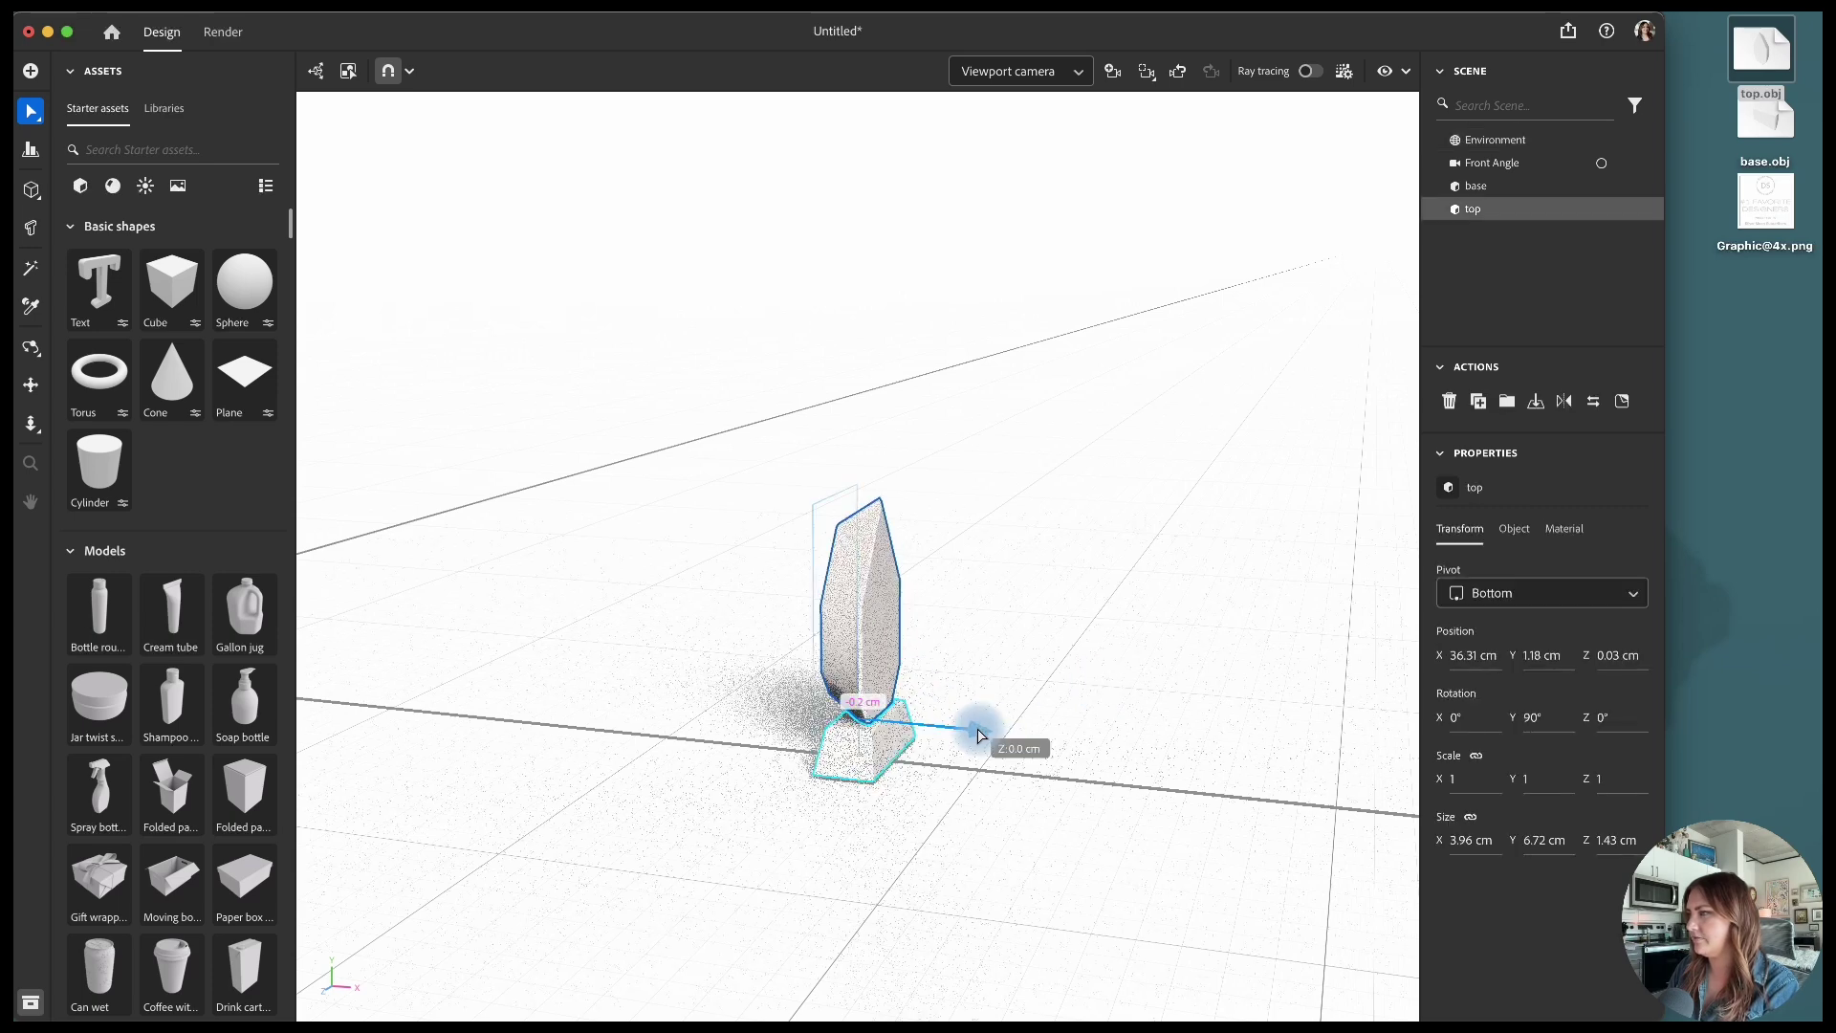
pyautogui.moveTo(979, 734); pyautogui.dragTo(976, 734)
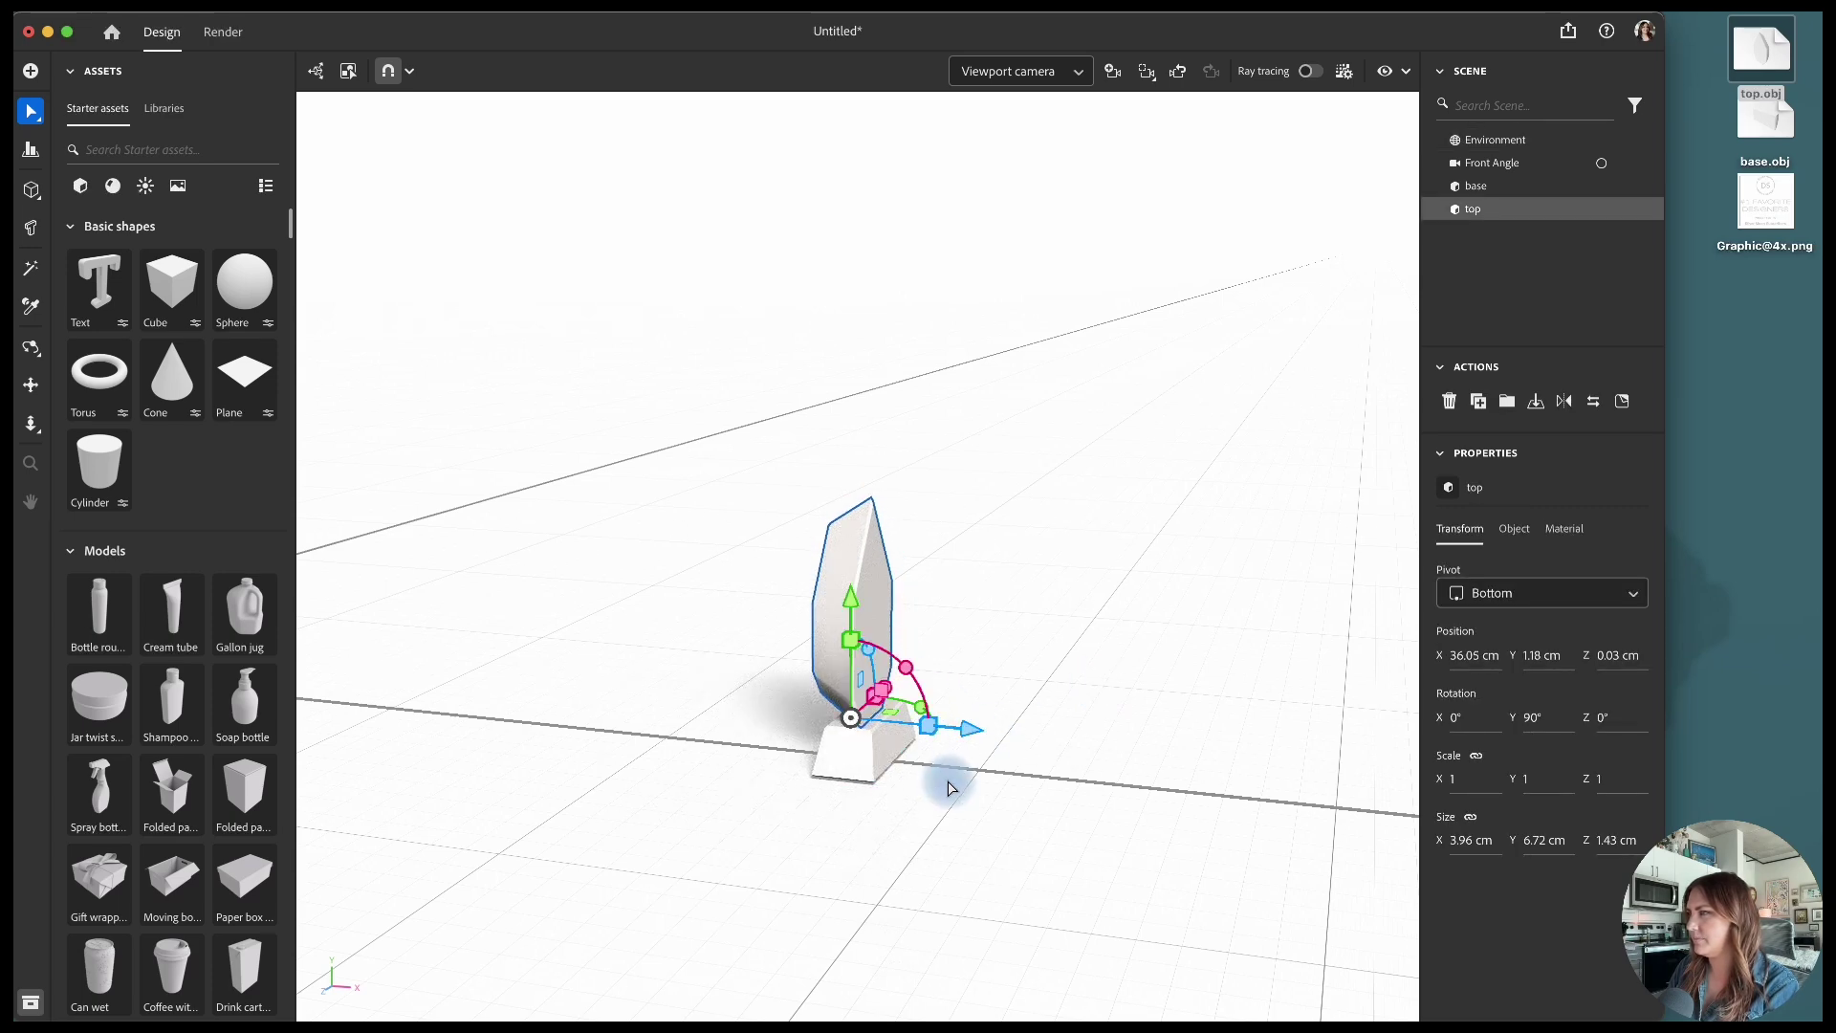
pyautogui.scroll(5, 943, 779)
pyautogui.click(31, 111)
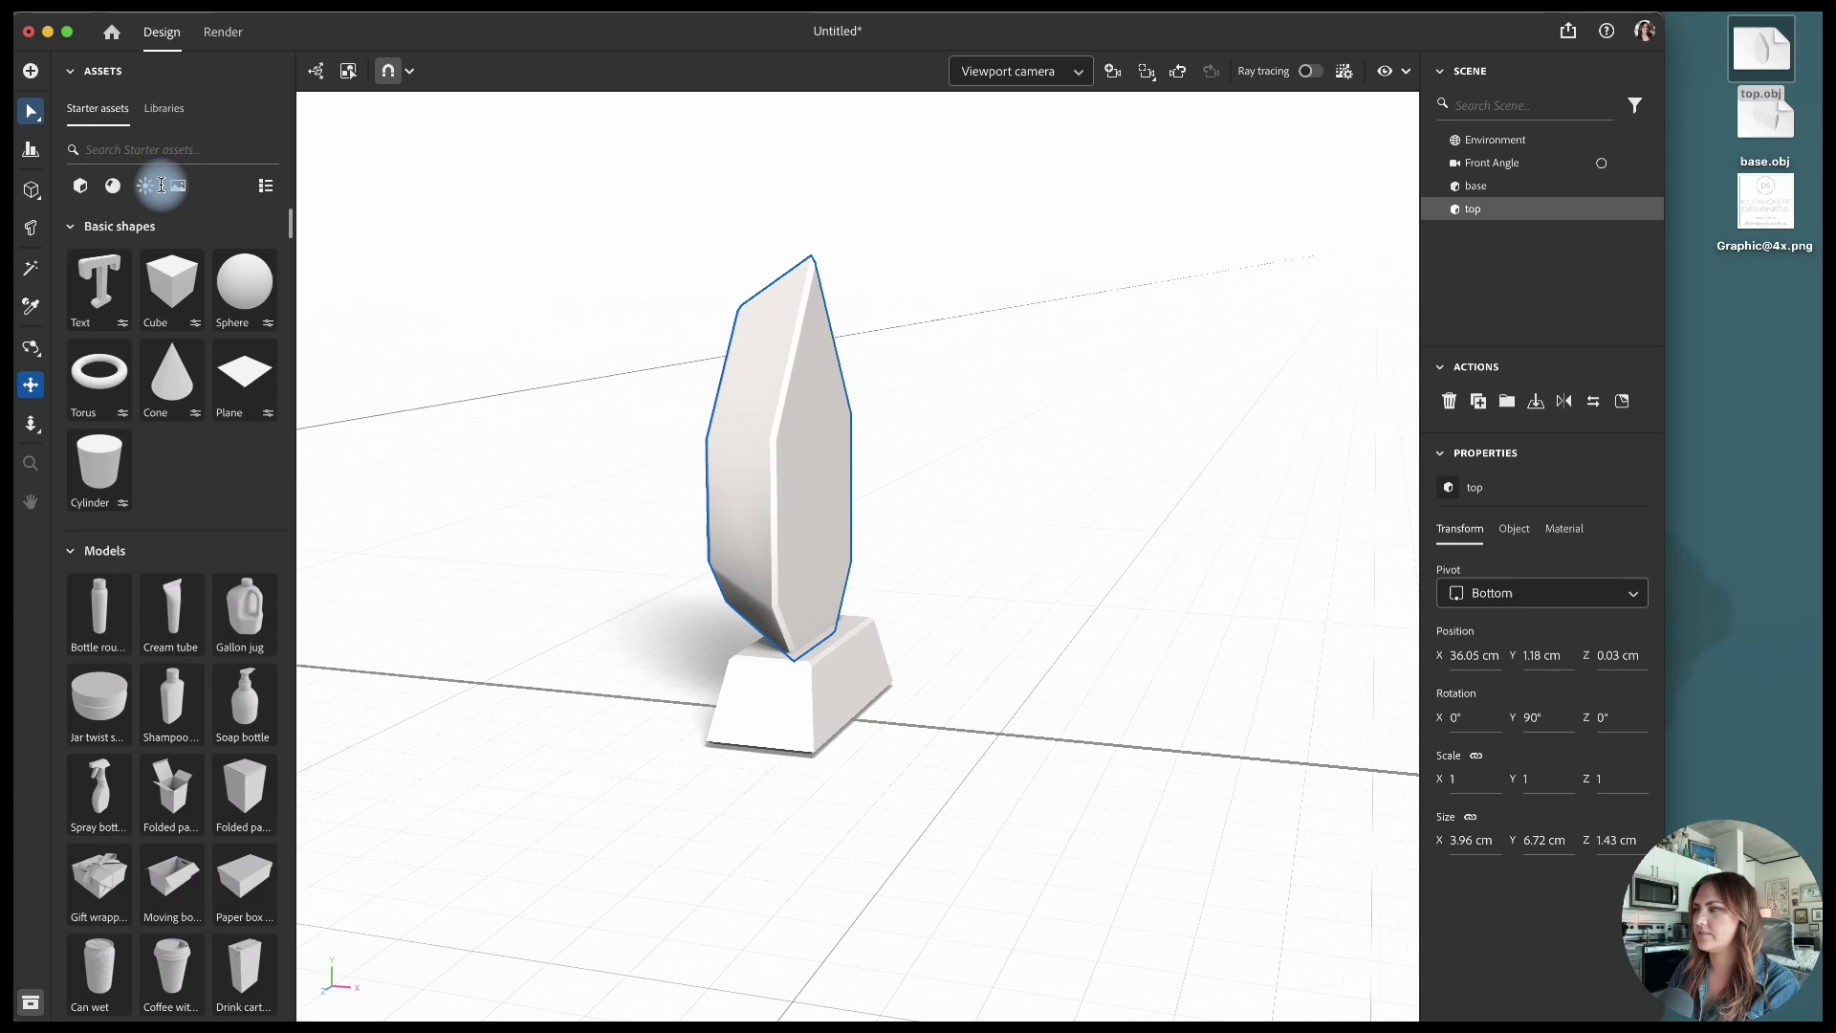
pyautogui.moveTo(900, 656); pyautogui.dragTo(910, 664)
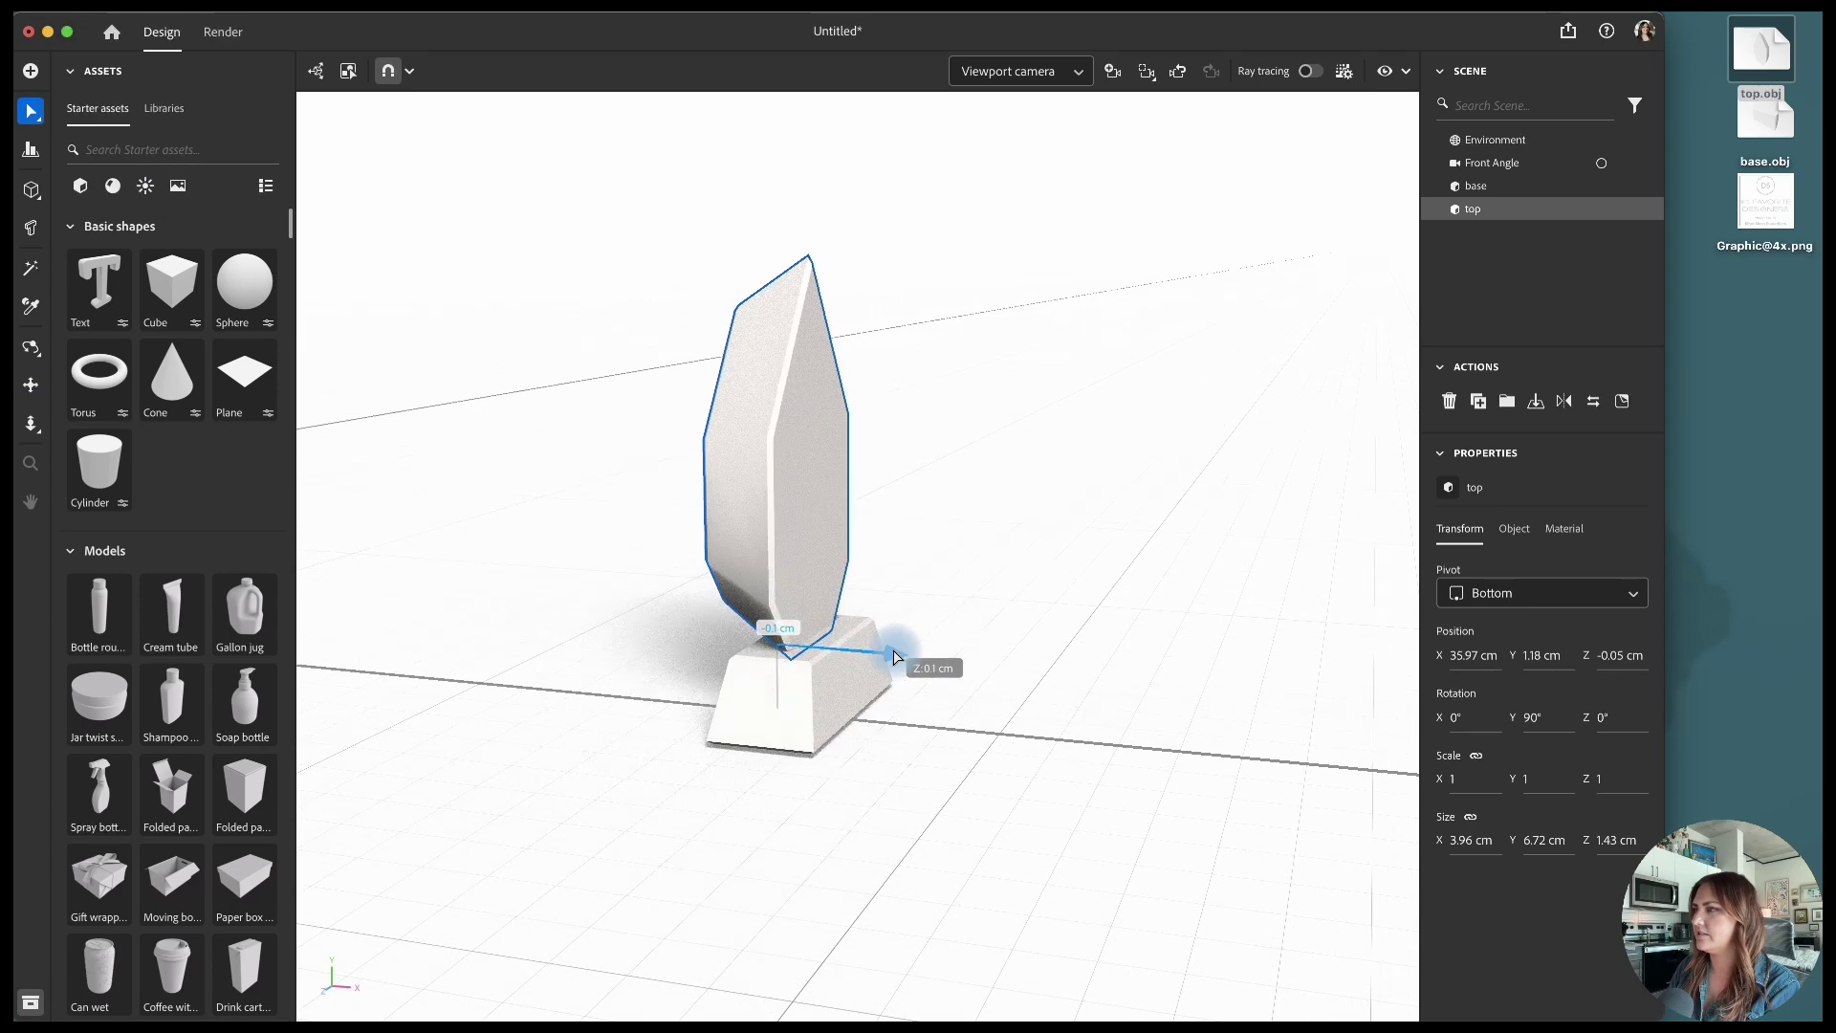
# Step: Group the base and top pieces and name the group Trophy
pyautogui.click(910, 664)
pyautogui.keyDown('shift'); pyautogui.click(1505, 185); pyautogui.keyUp('shift')
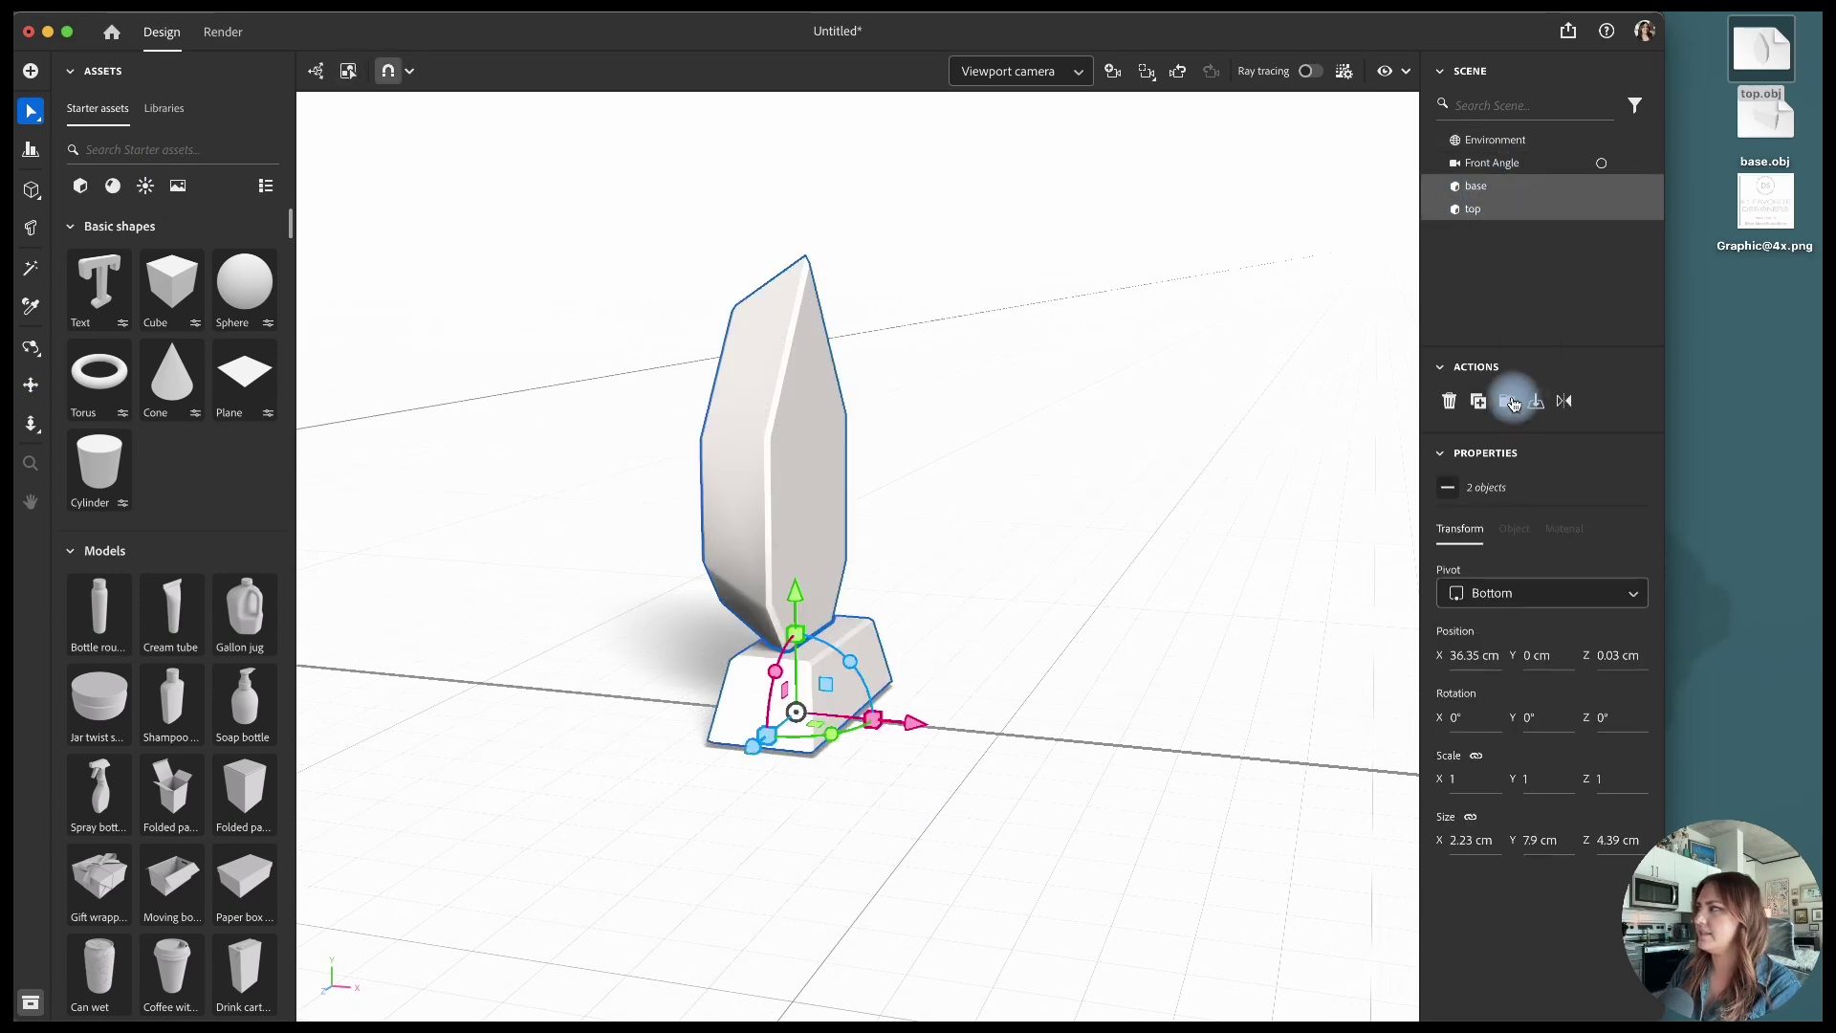
pyautogui.click(1509, 400)
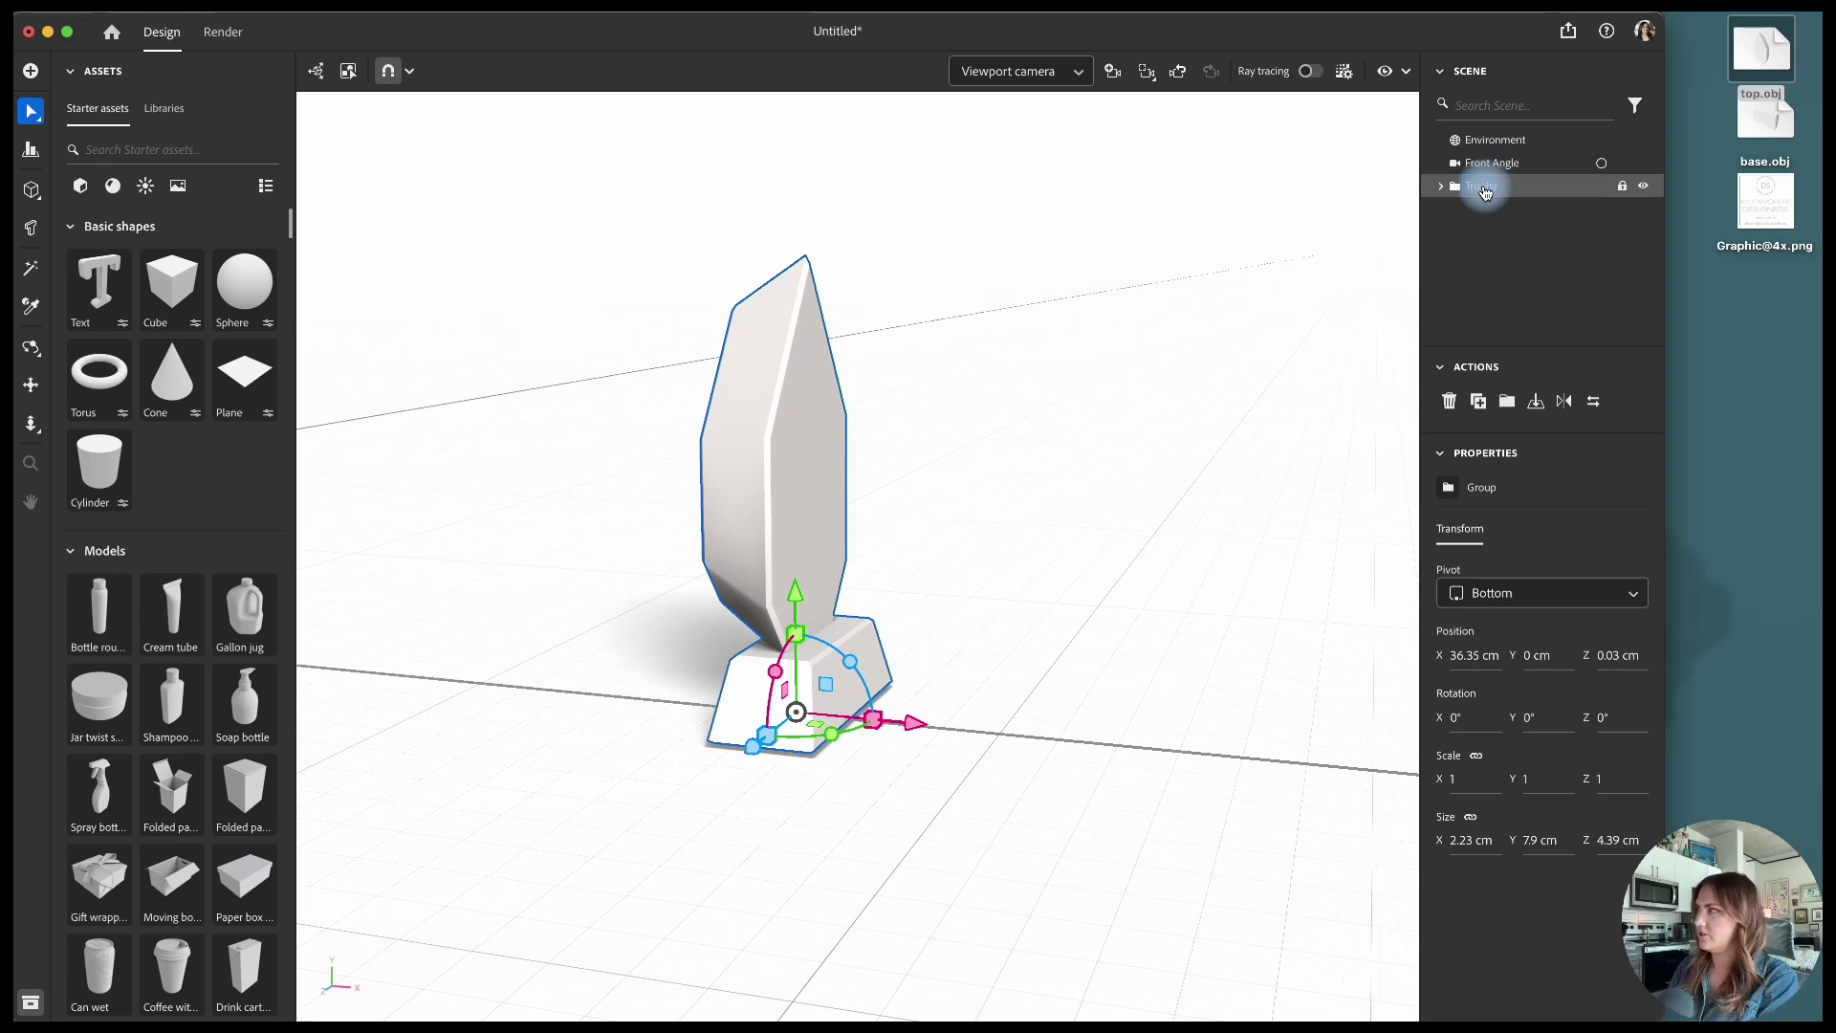
pyautogui.press('Return')
# Step: Search the assets for 'glass' and apply the Glass material to Trophy
pyautogui.scroll(-3, 235, 468)
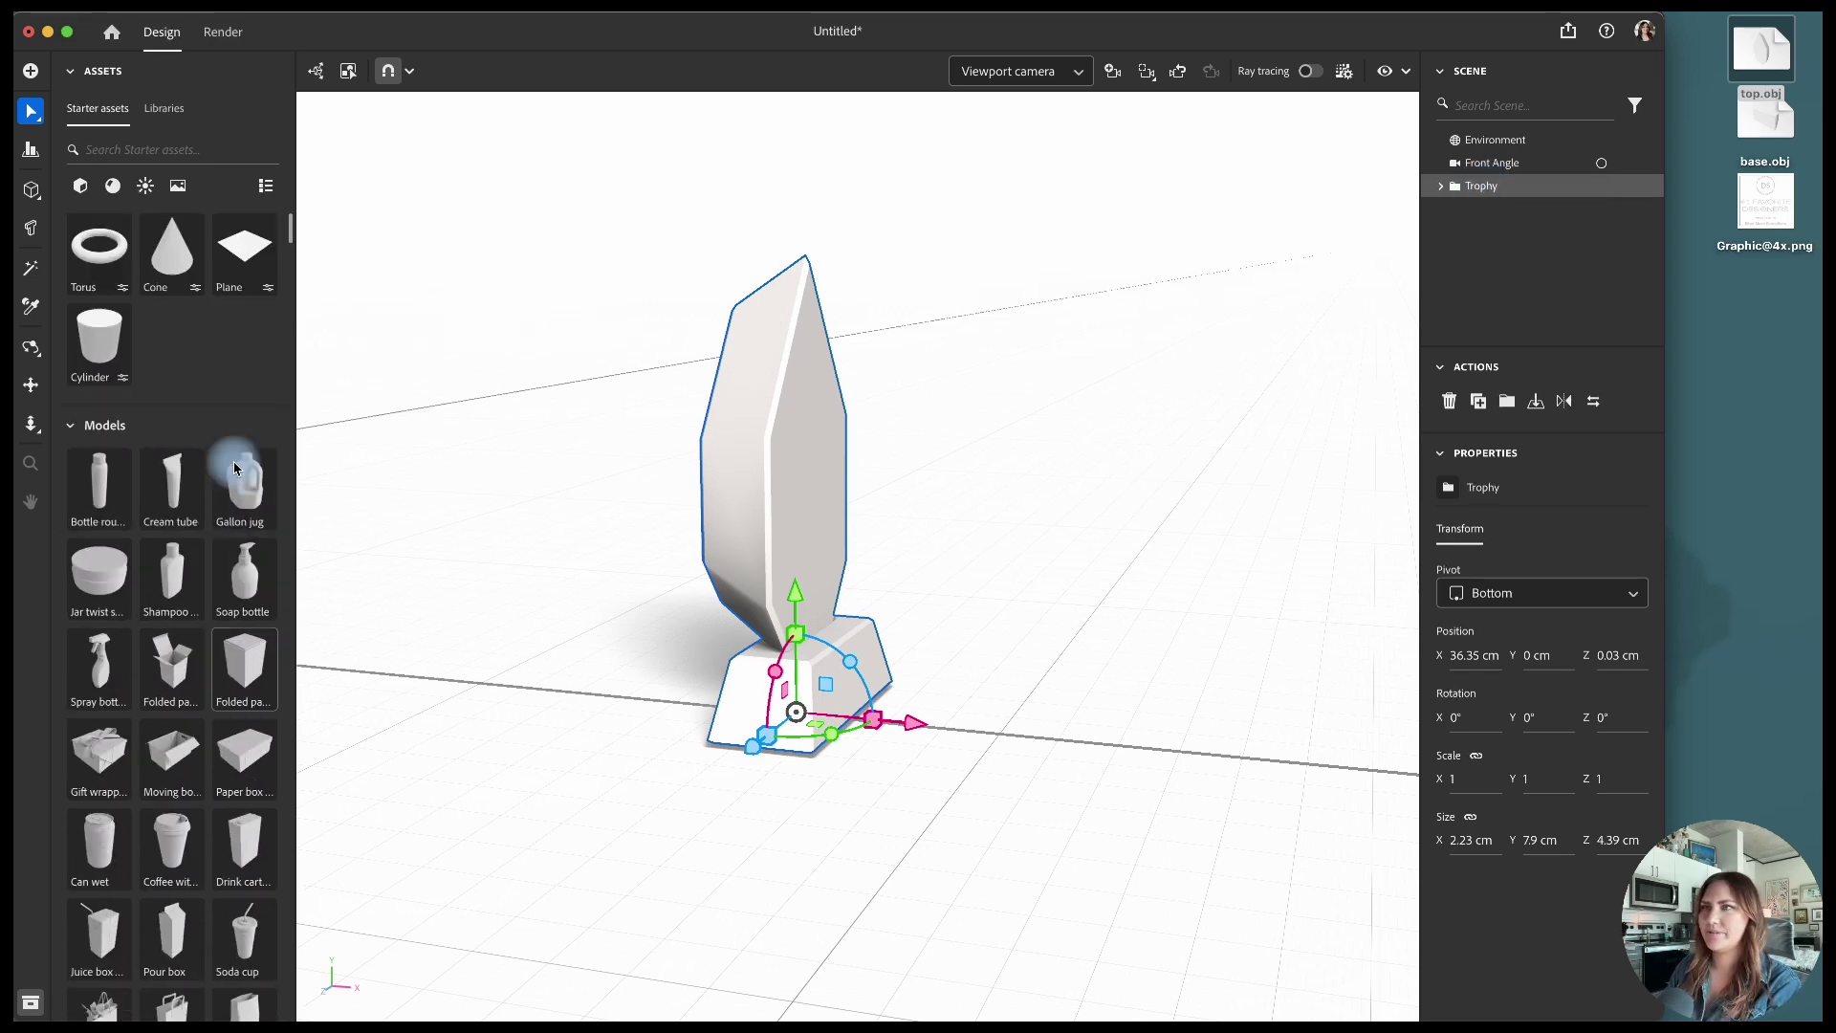
pyautogui.scroll(3, 236, 468)
pyautogui.click(154, 153)
pyautogui.write('glass')
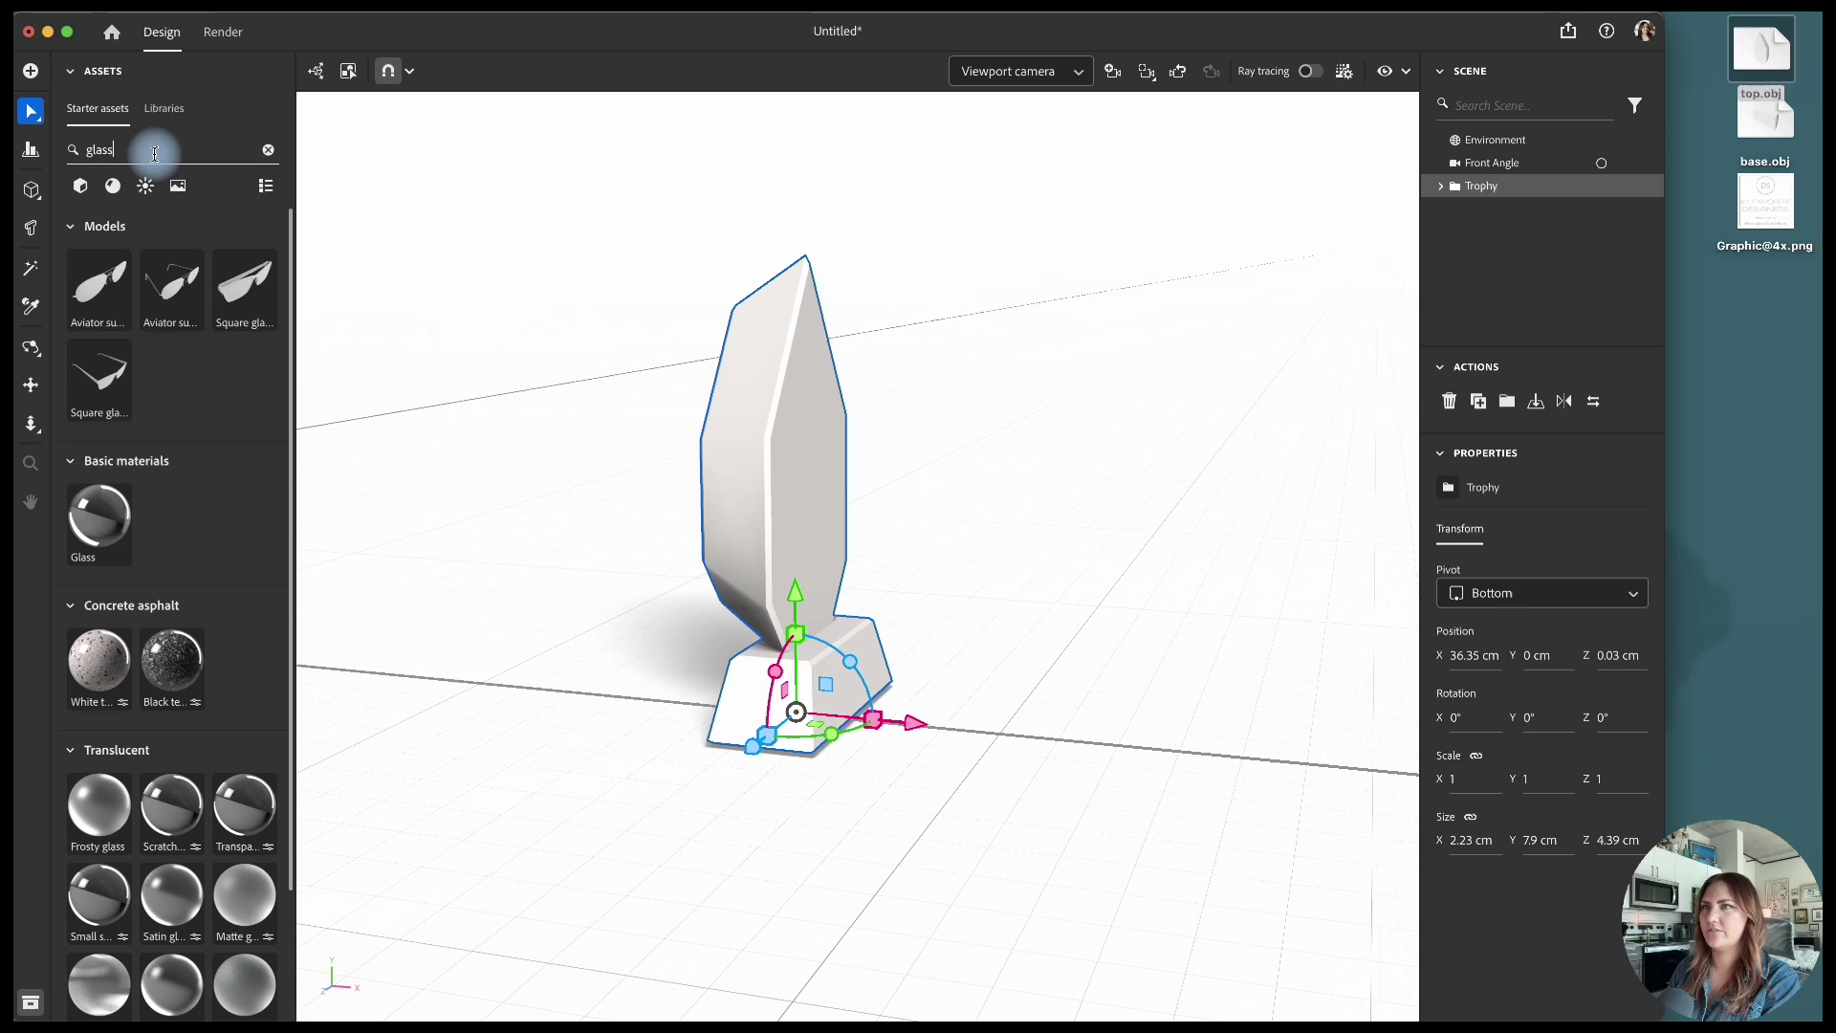
pyautogui.moveTo(98, 524); pyautogui.dragTo(1490, 189)
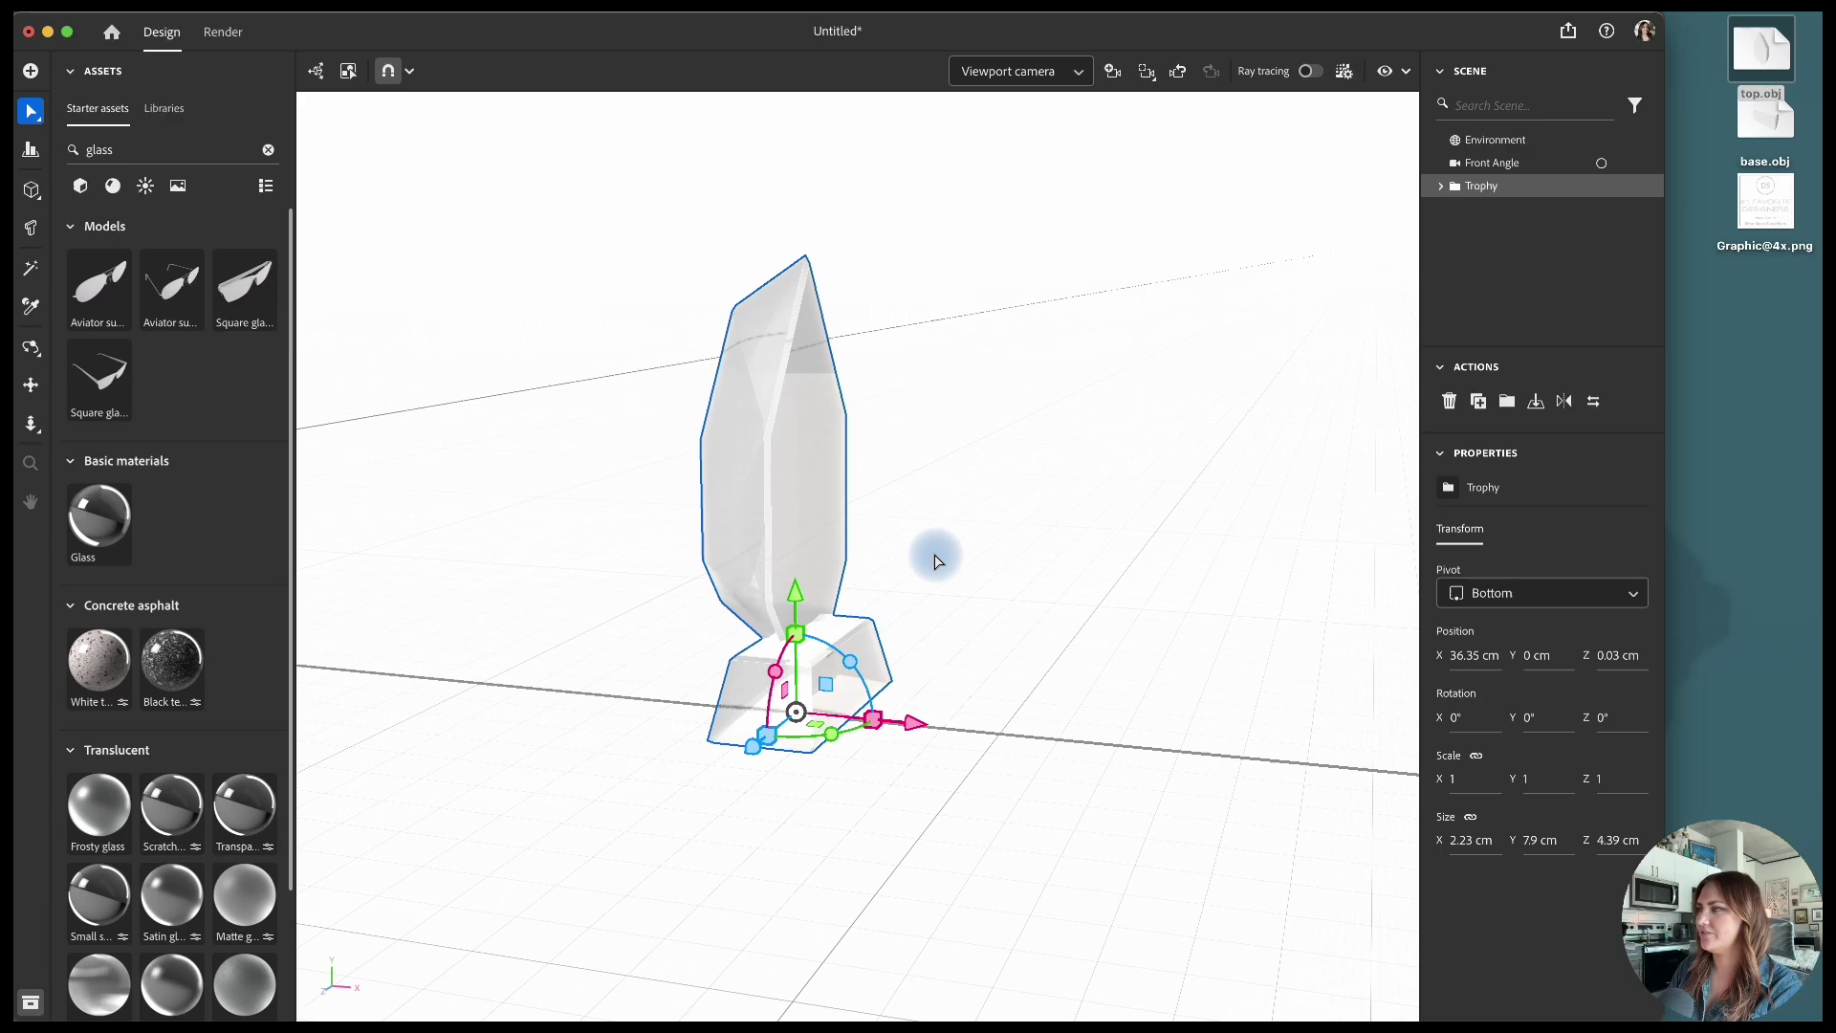
# Step: Enable ray tracing and move the Front Angle camera closer with the trophy centred
pyautogui.click(1309, 74)
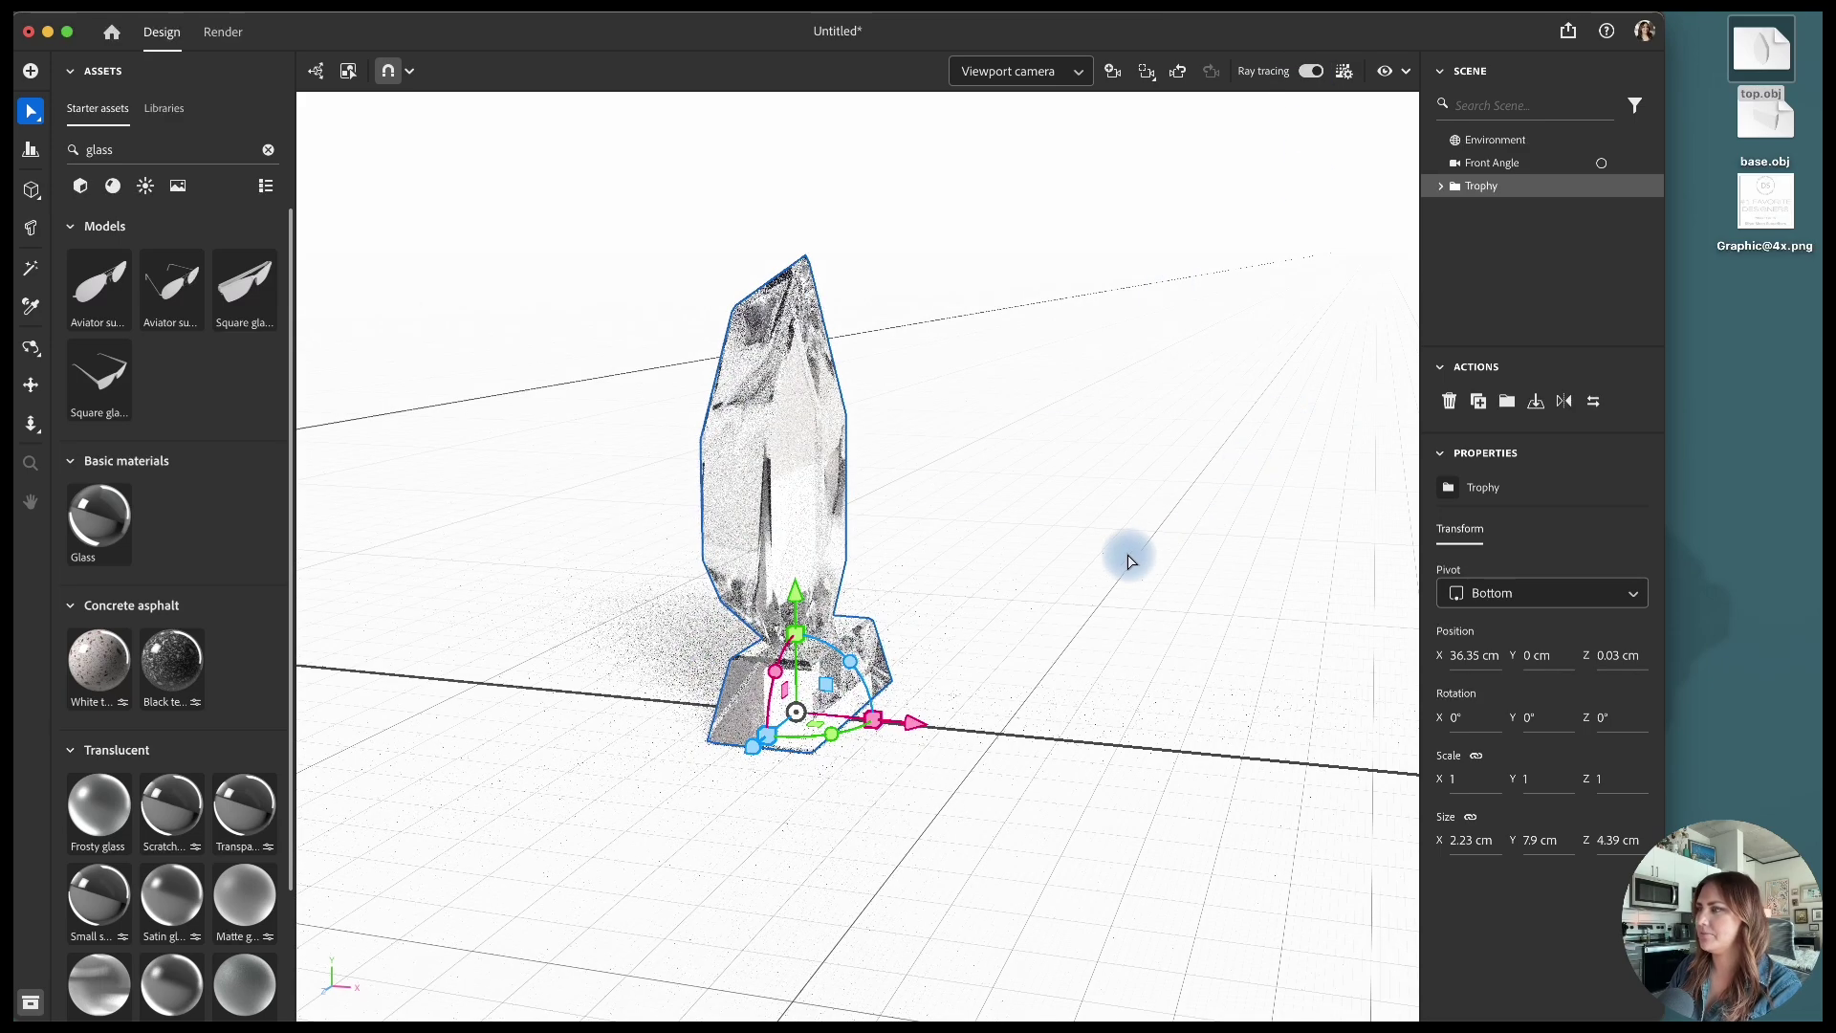
pyautogui.click(1029, 623)
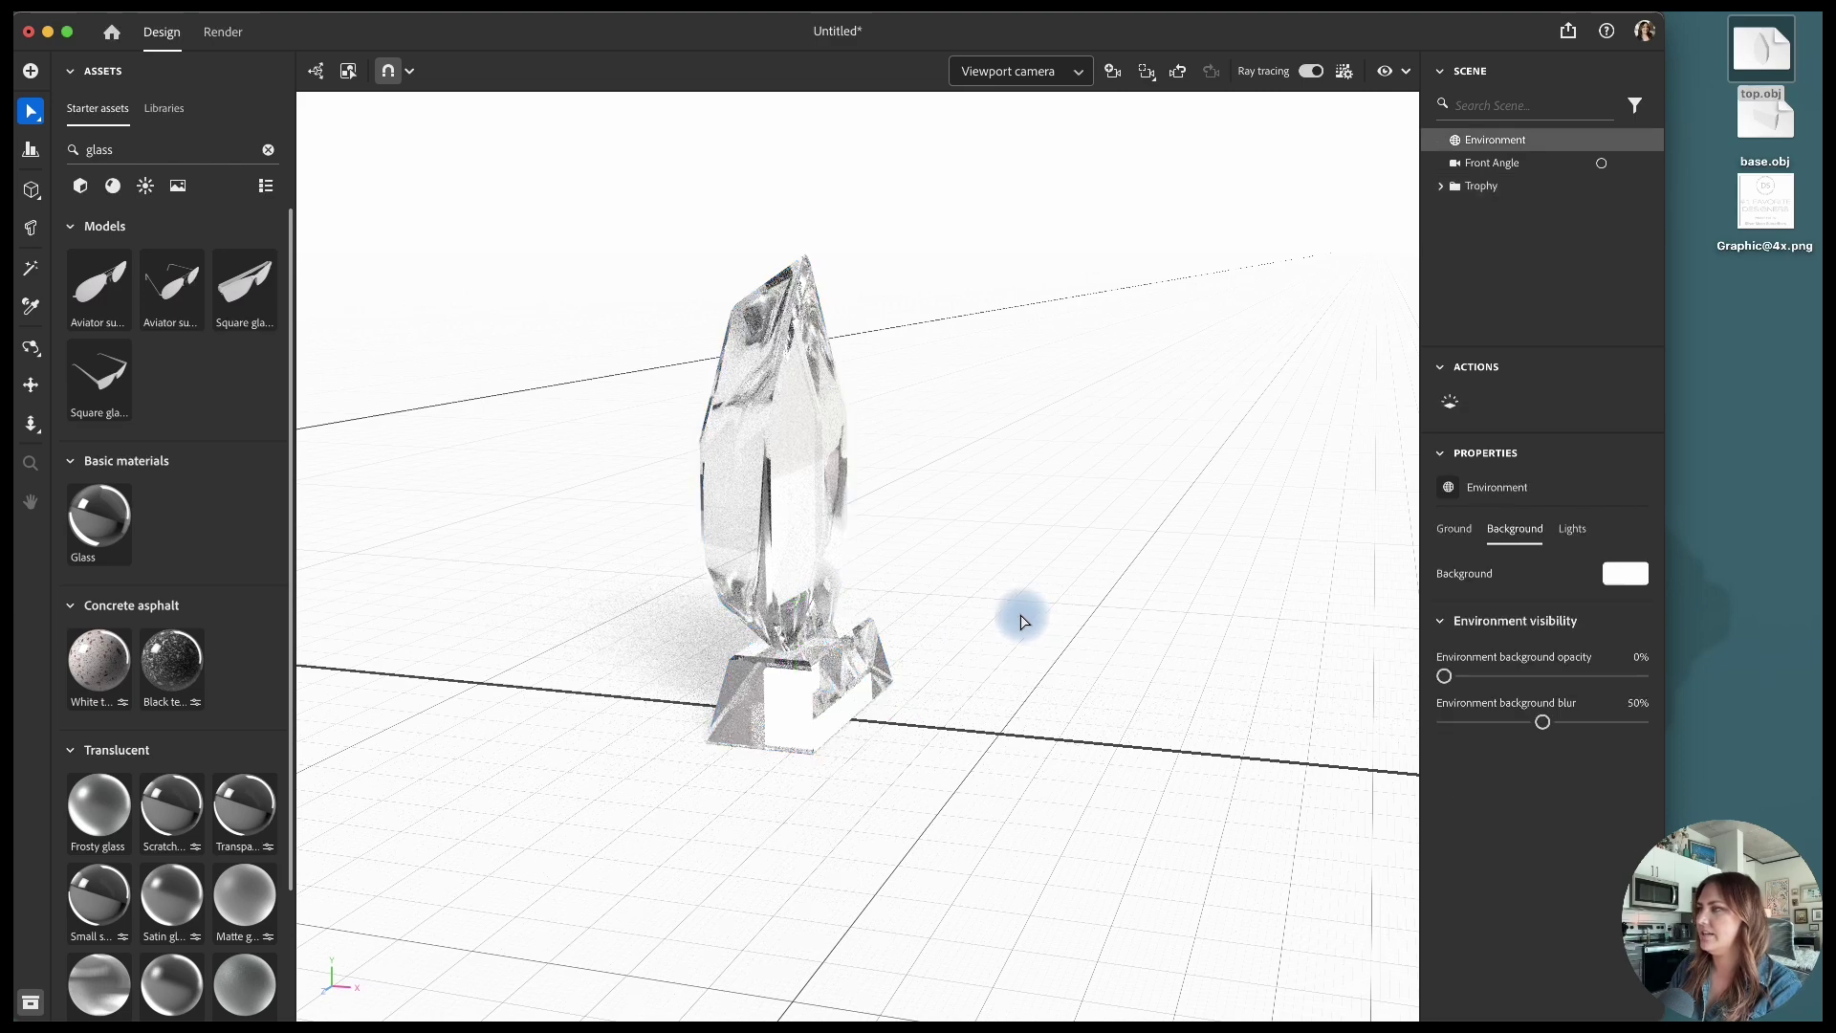
pyautogui.click(1603, 165)
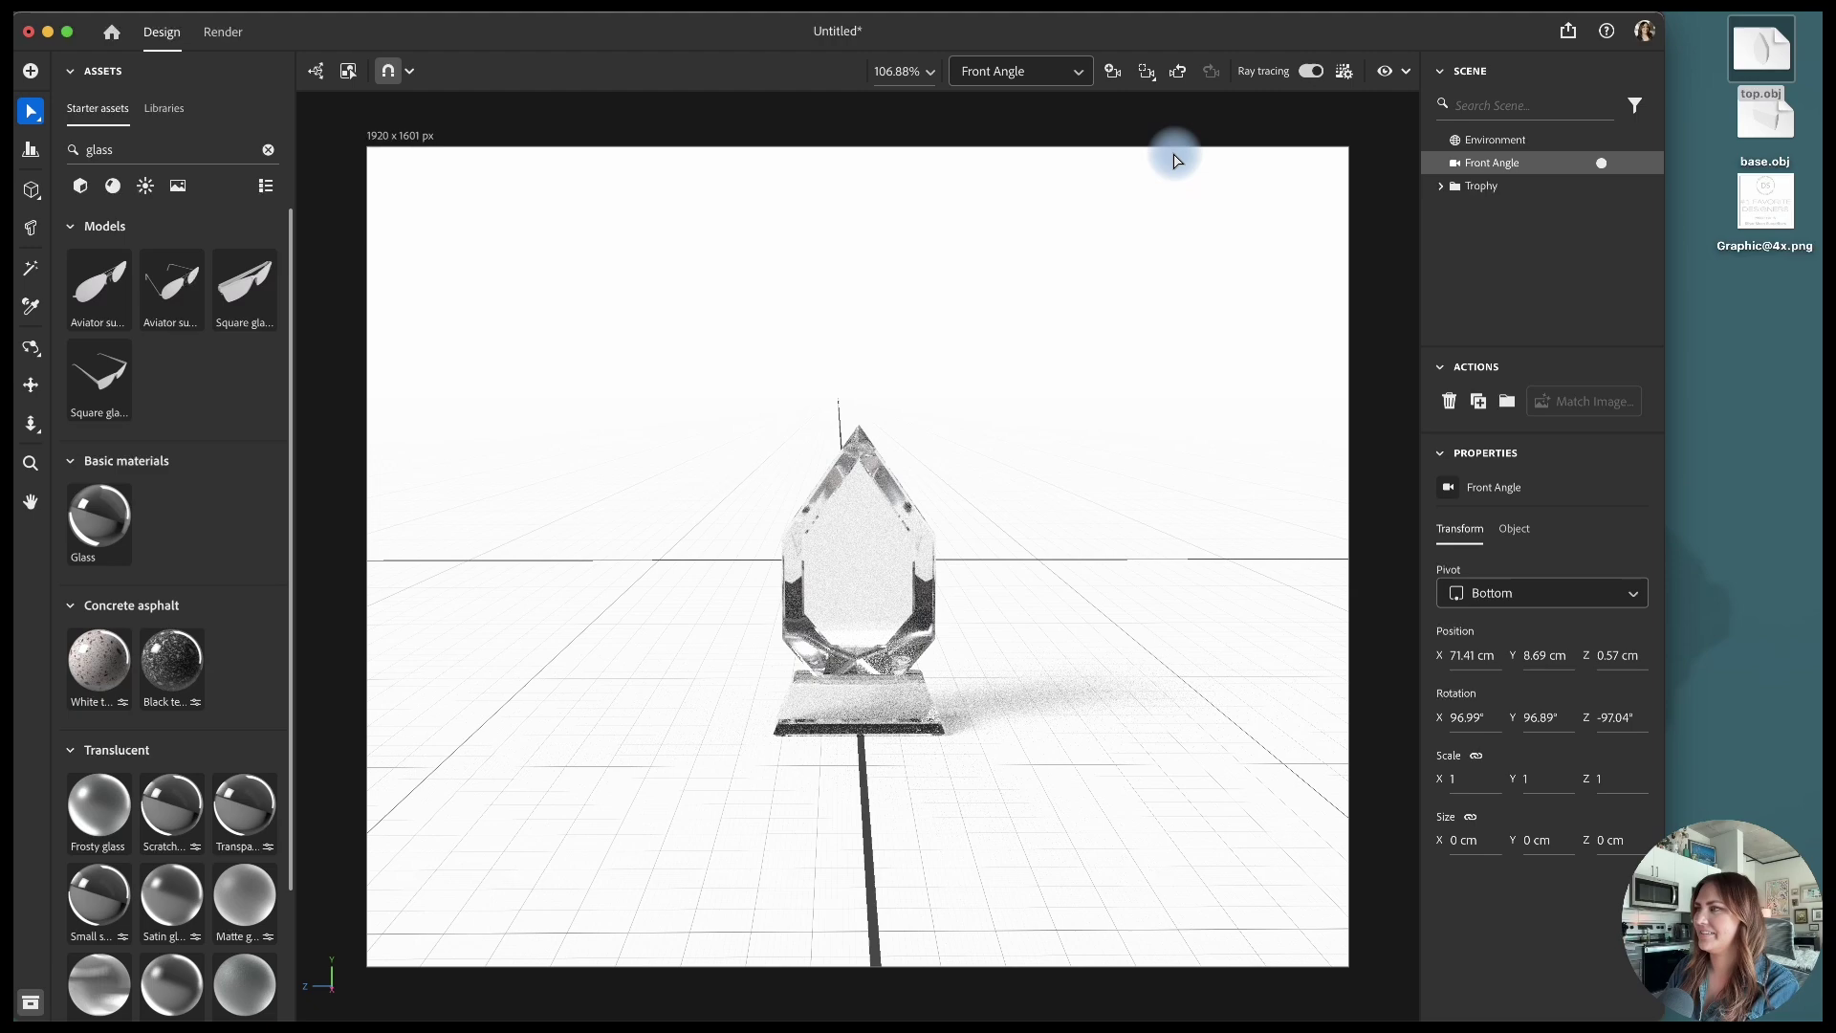
pyautogui.scroll(3, 995, 621)
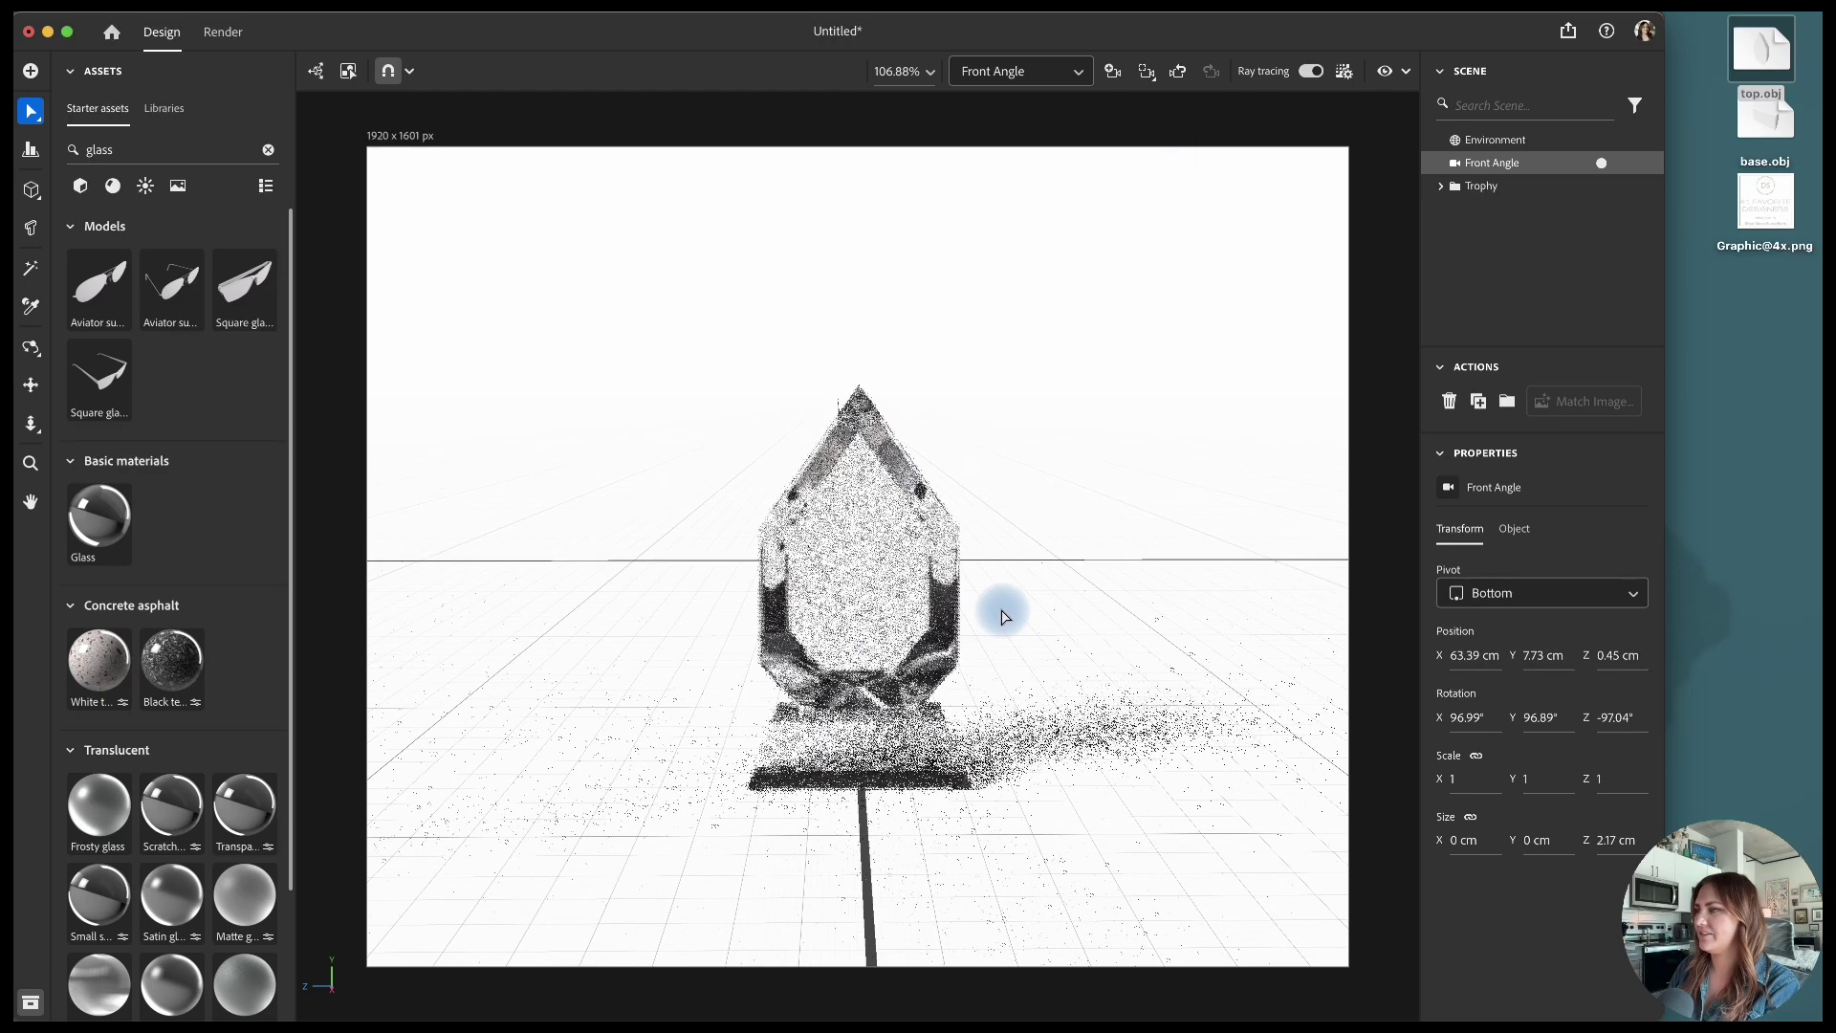
pyautogui.click(31, 385)
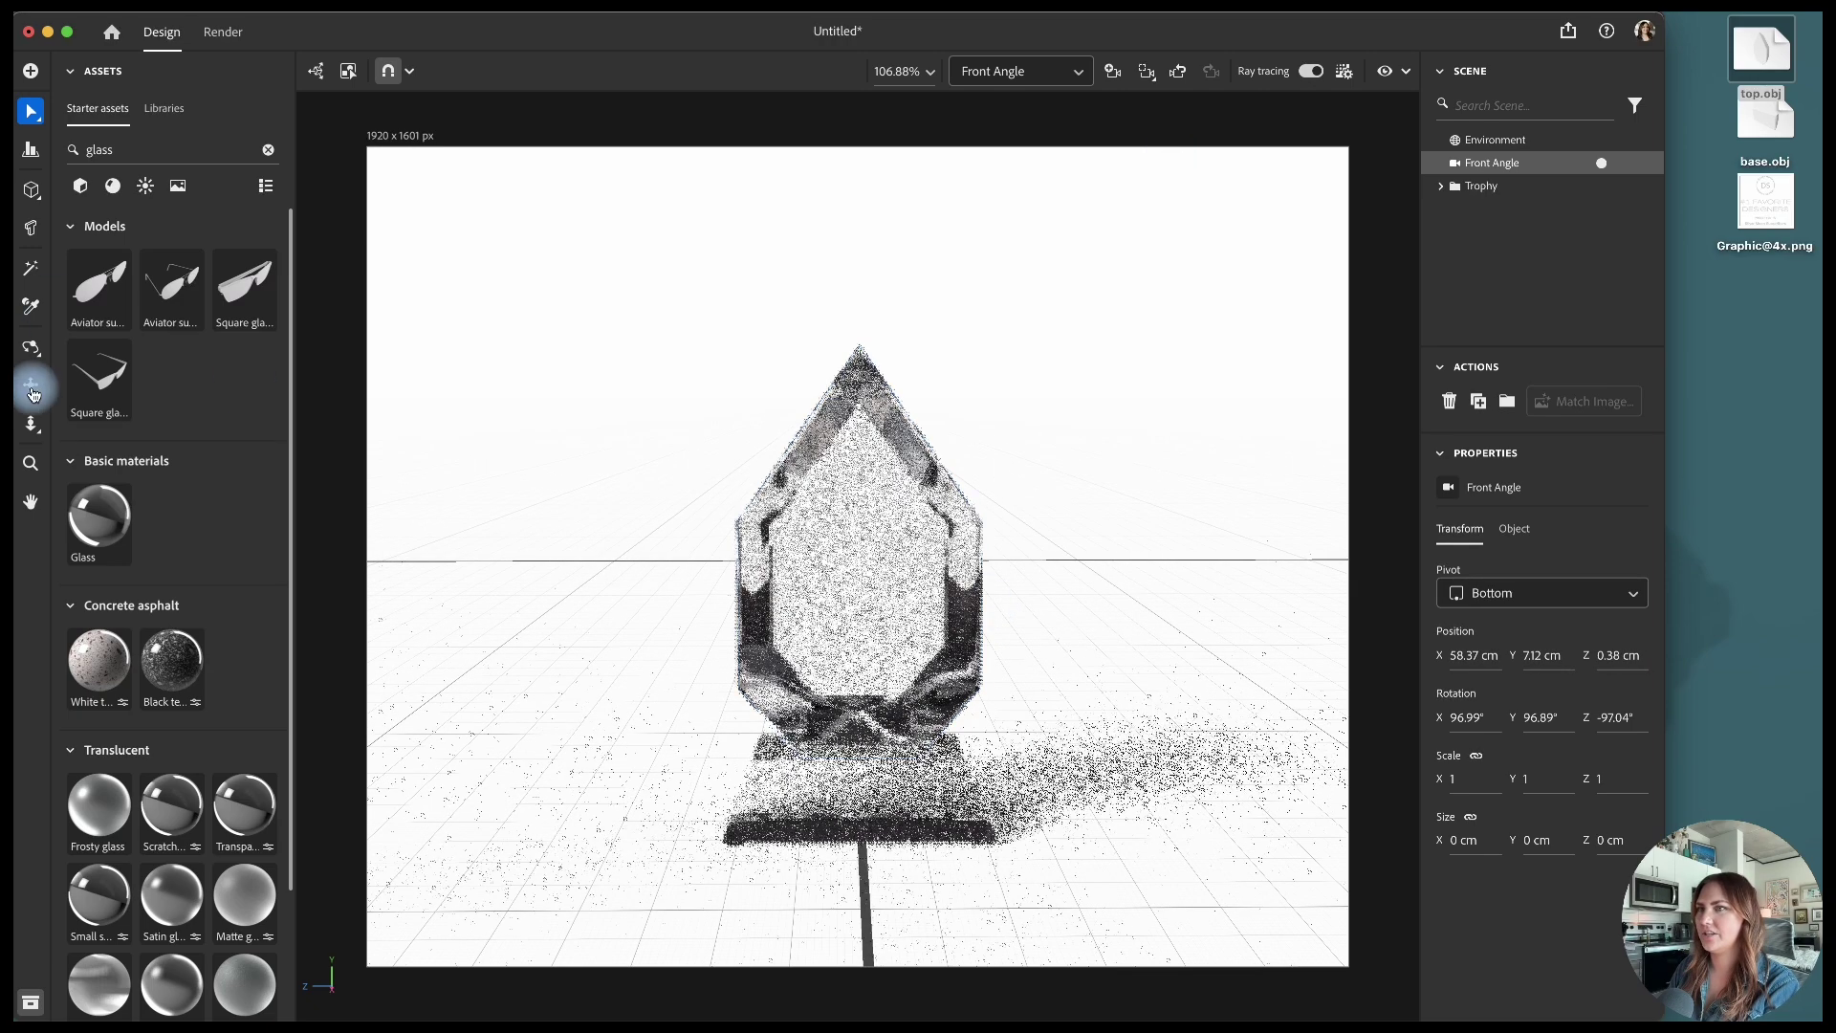
pyautogui.moveTo(650, 701); pyautogui.dragTo(657, 635)
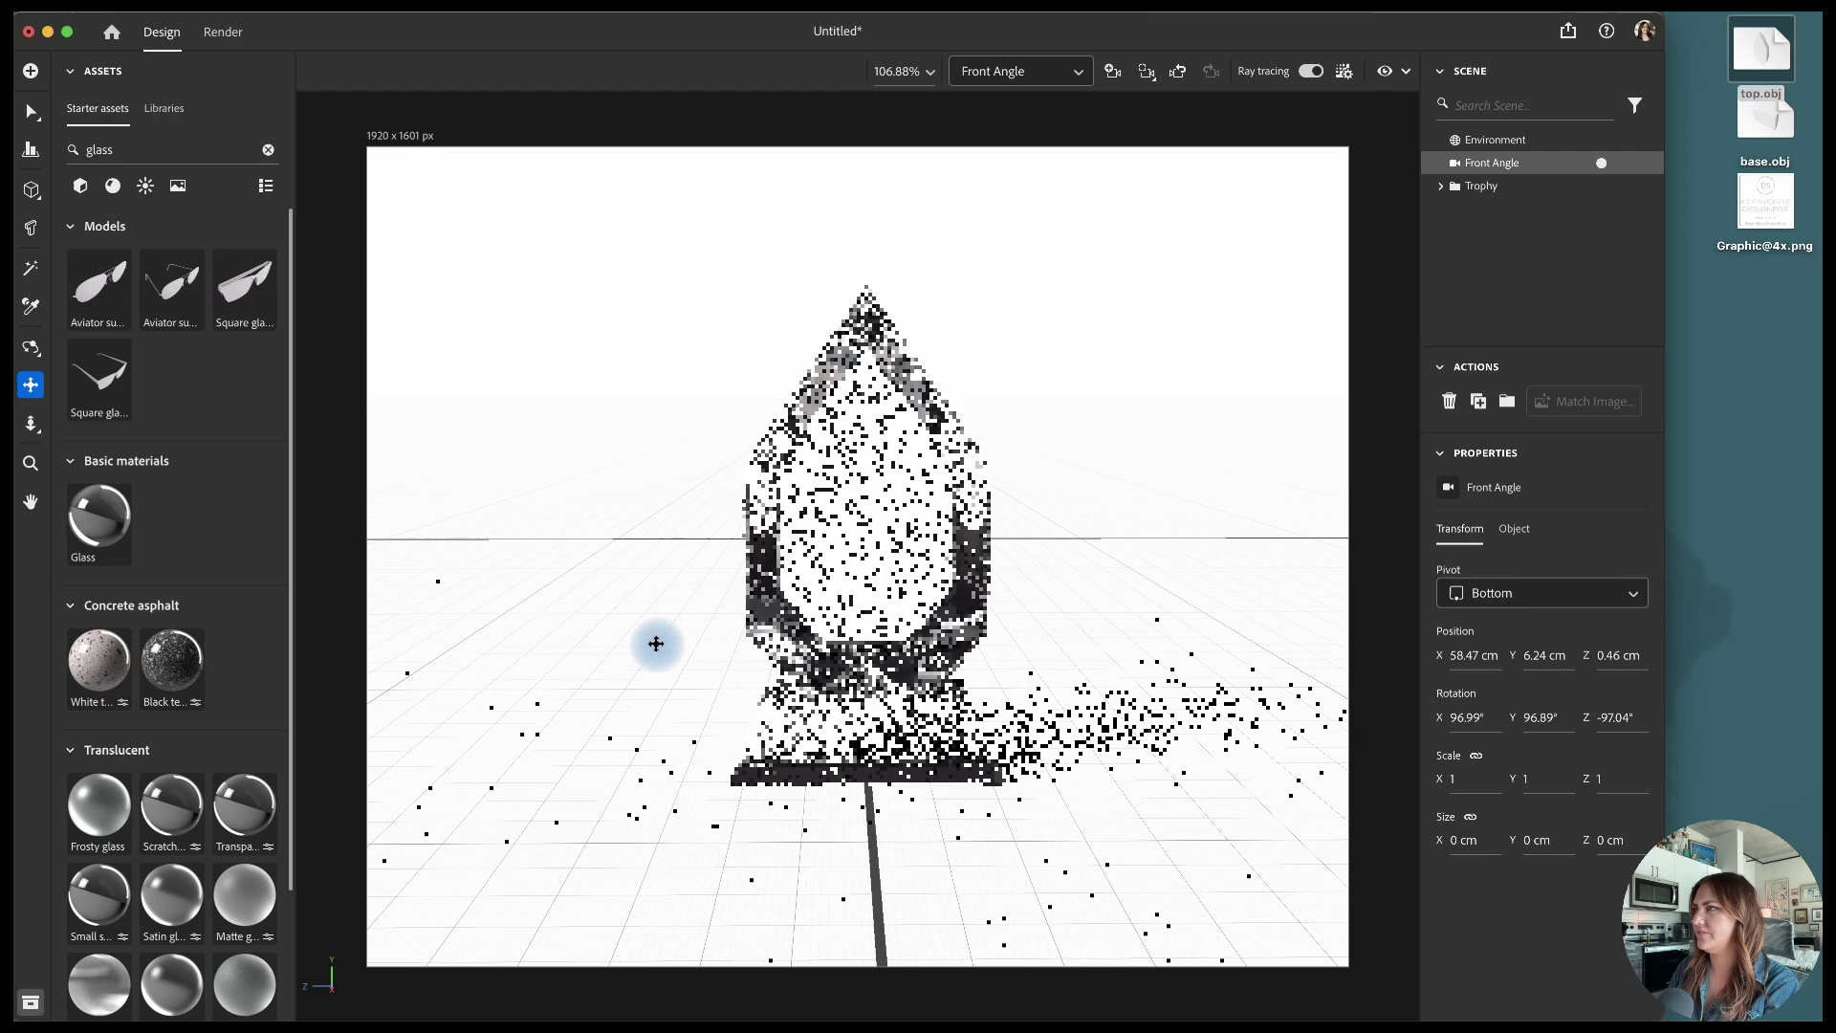
# Step: Add a second camera from the current view and name it Left Angle
pyautogui.press('v')
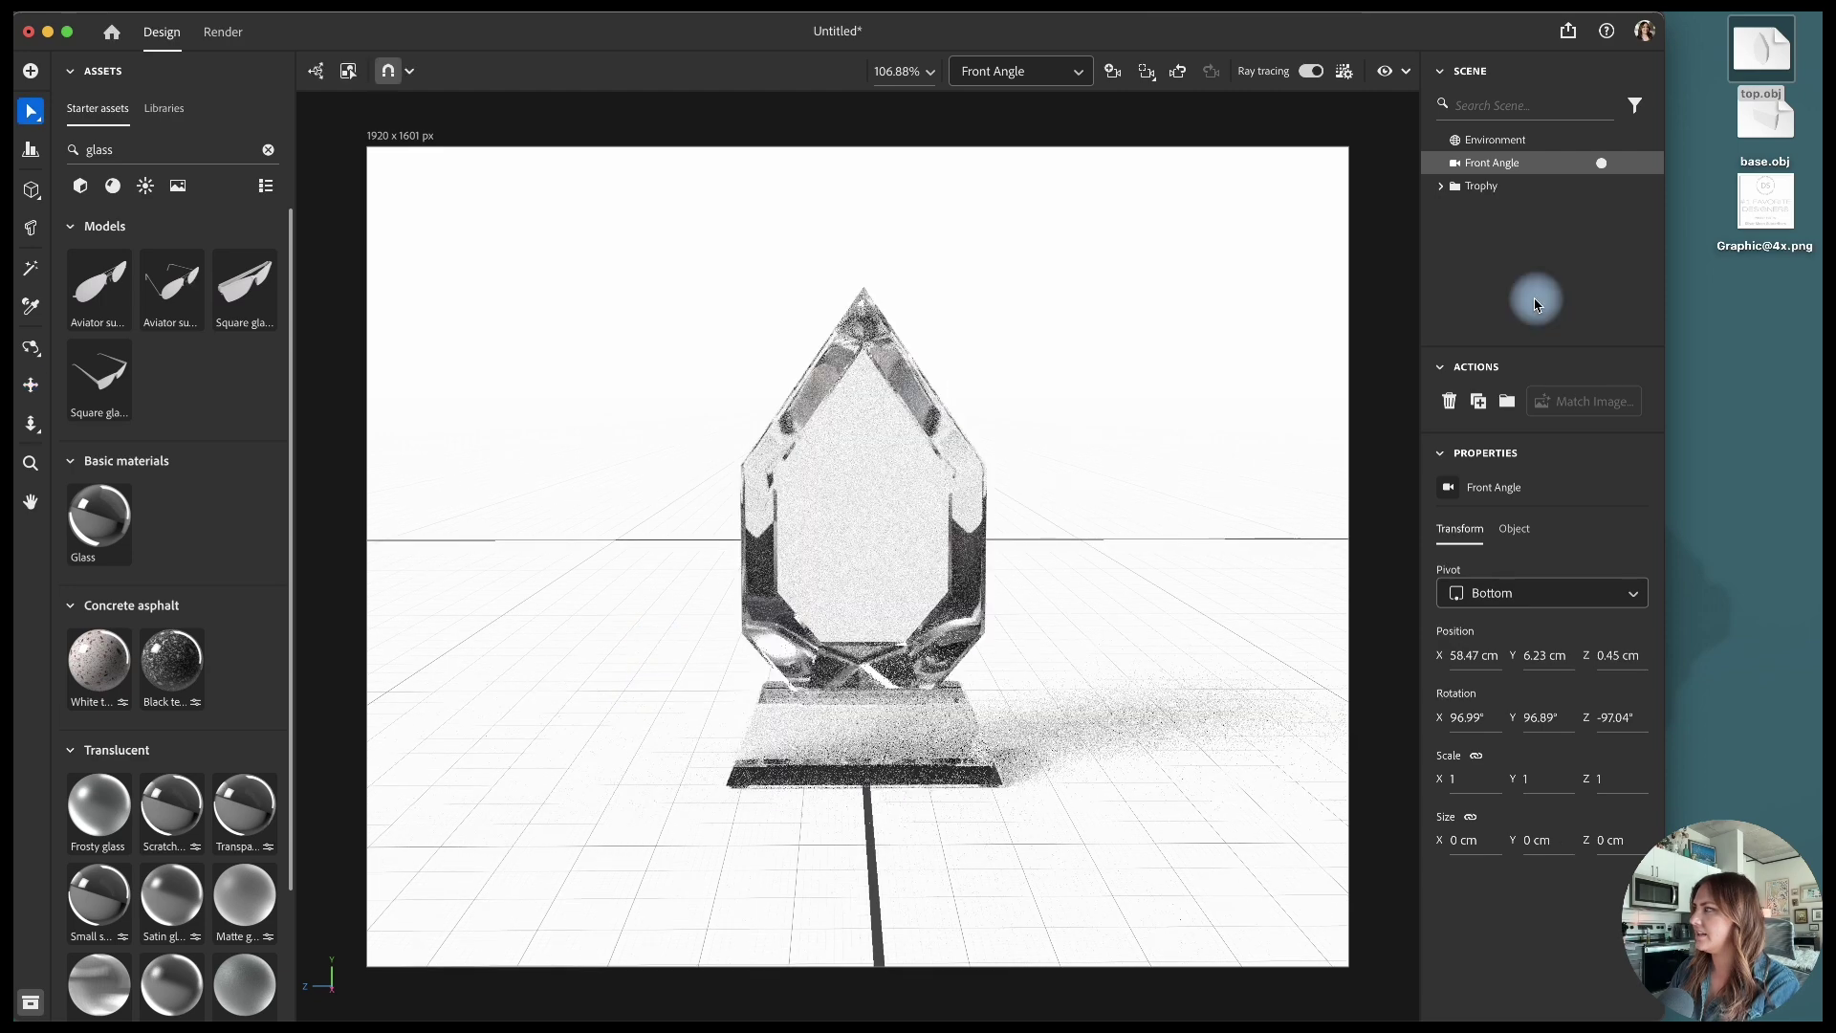
pyautogui.click(1114, 74)
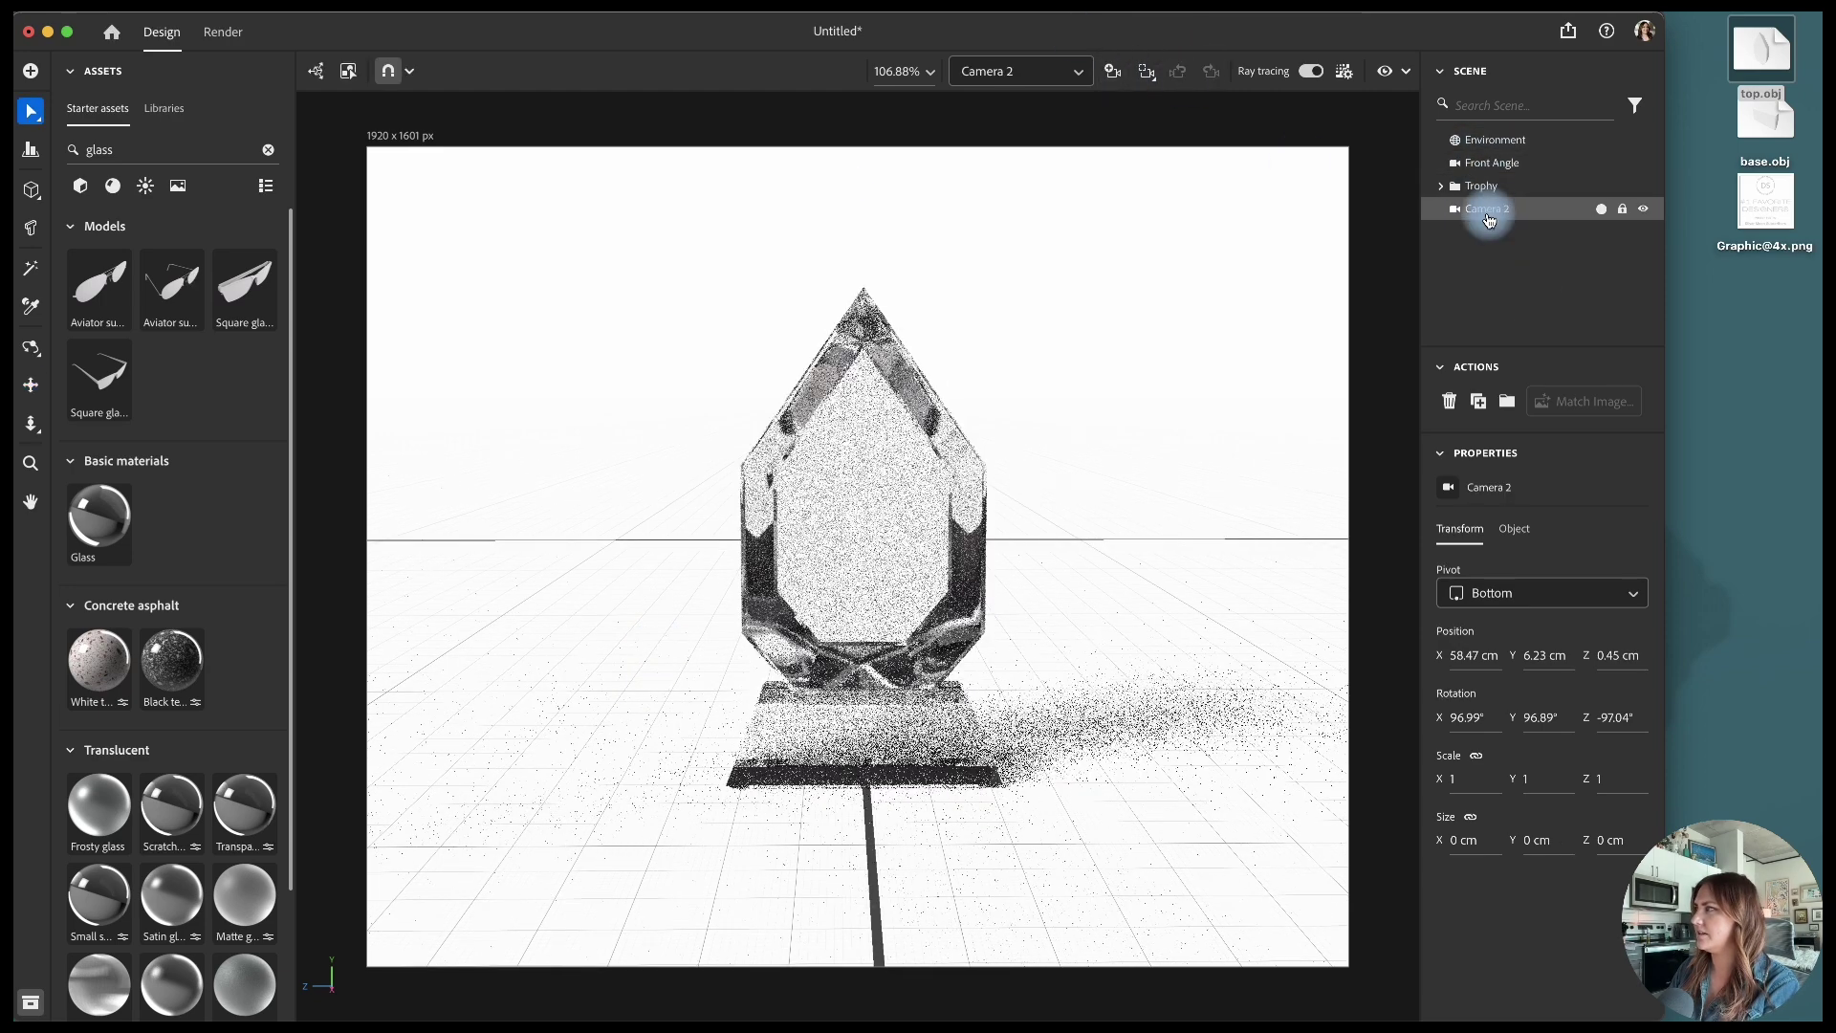
pyautogui.doubleClick(1490, 213)
pyautogui.write('Left')
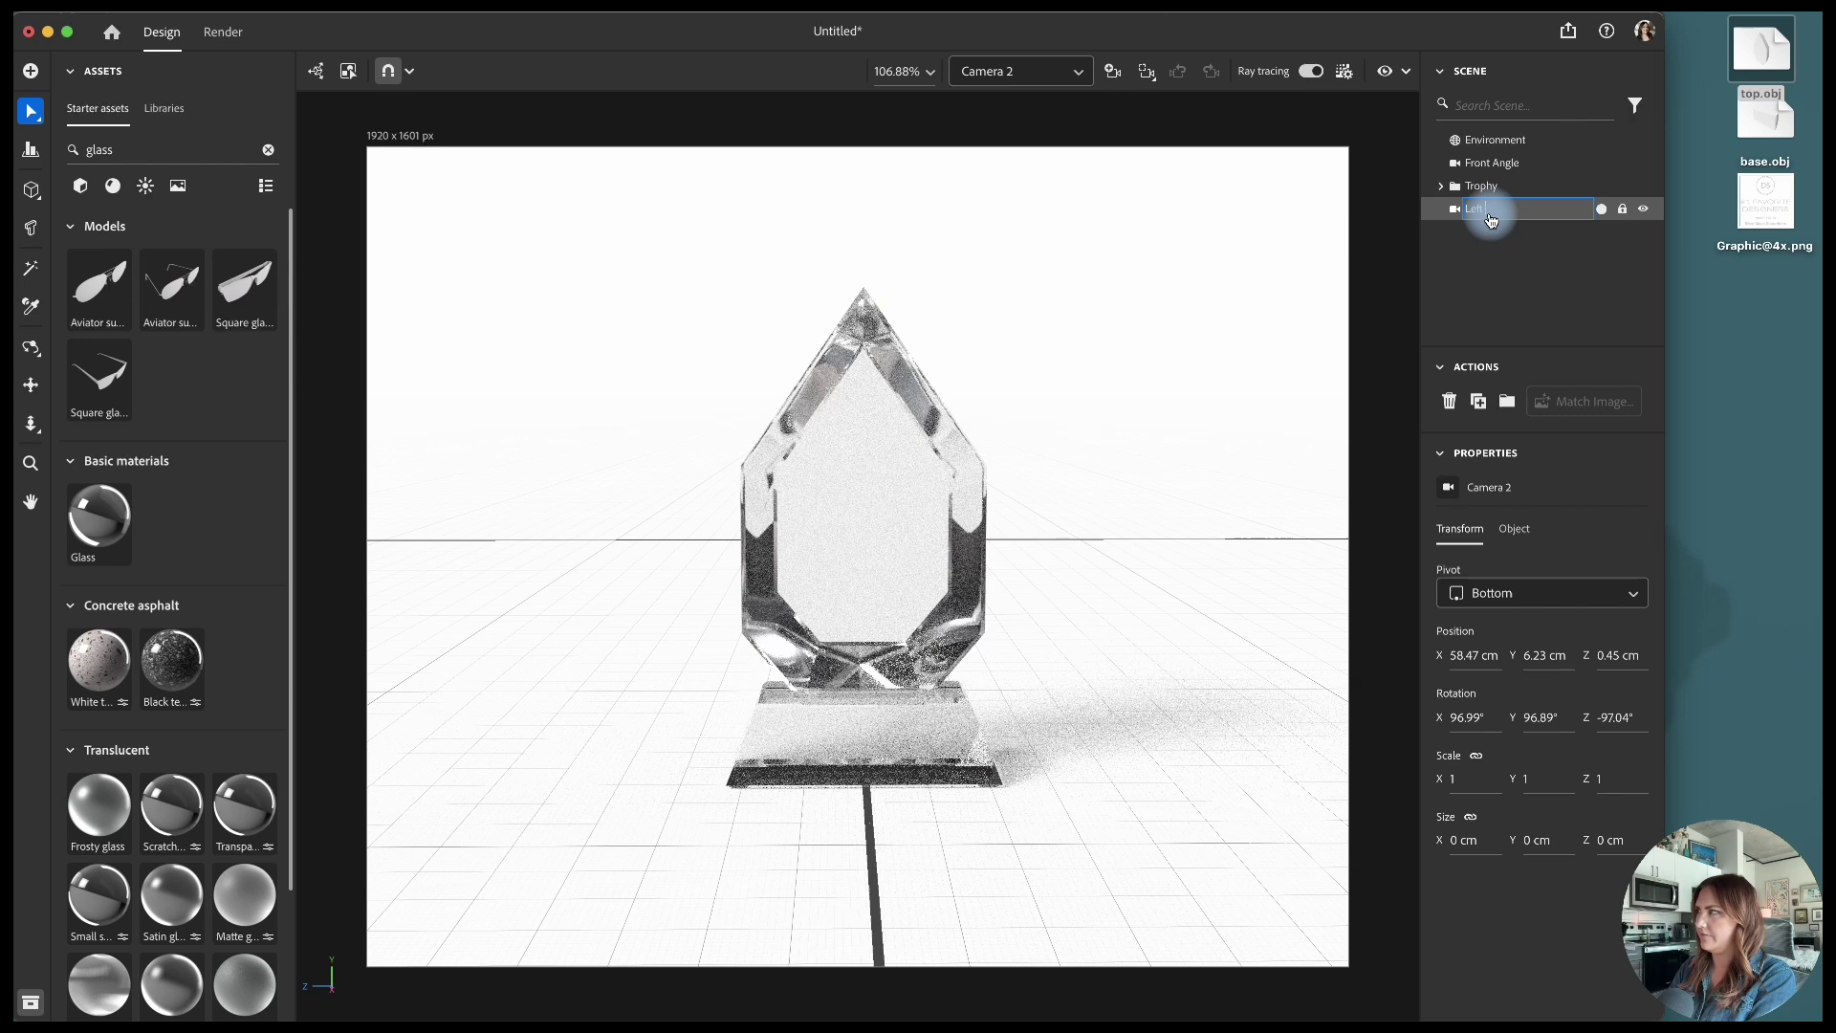
pyautogui.write(' Angle')
pyautogui.press('Escape')
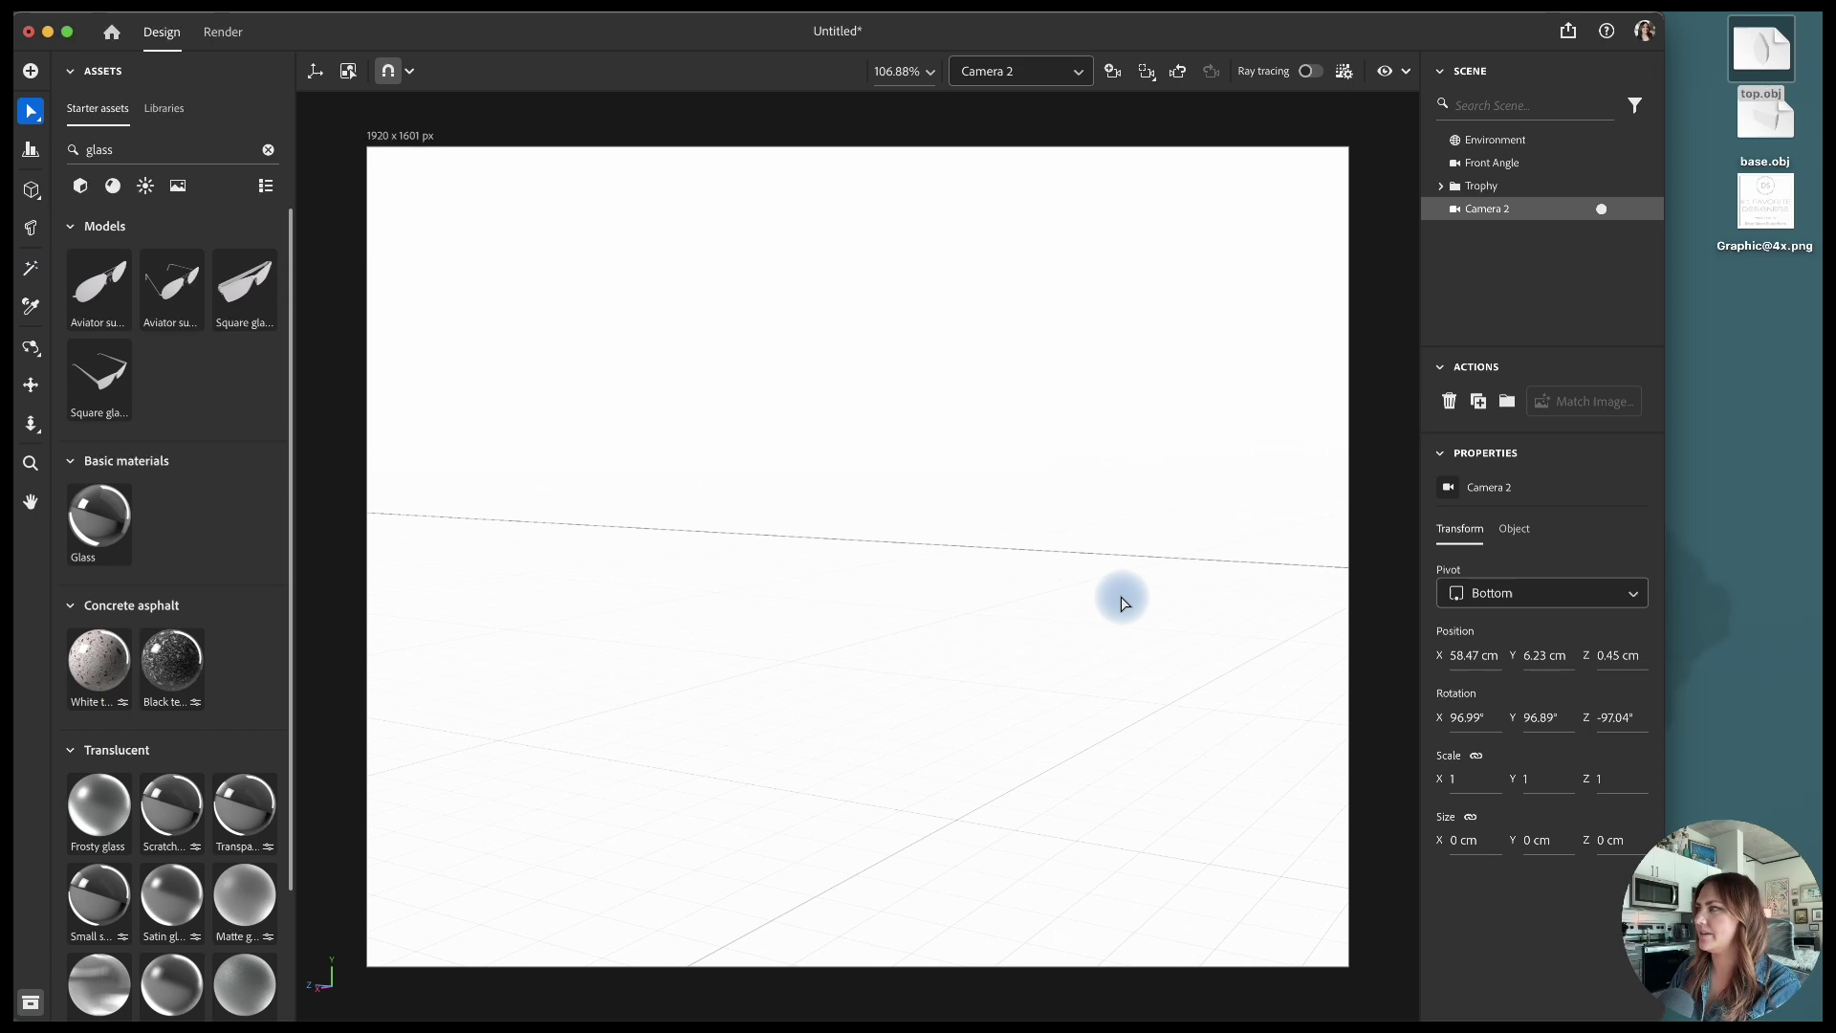
# Step: Orbit, pan and zoom the view to frame the glass trophy from the side
pyautogui.moveTo(1176, 576); pyautogui.dragTo(1099, 488)
pyautogui.click(819, 513)
pyautogui.click(40, 355)
pyautogui.scroll(5, 1099, 488)
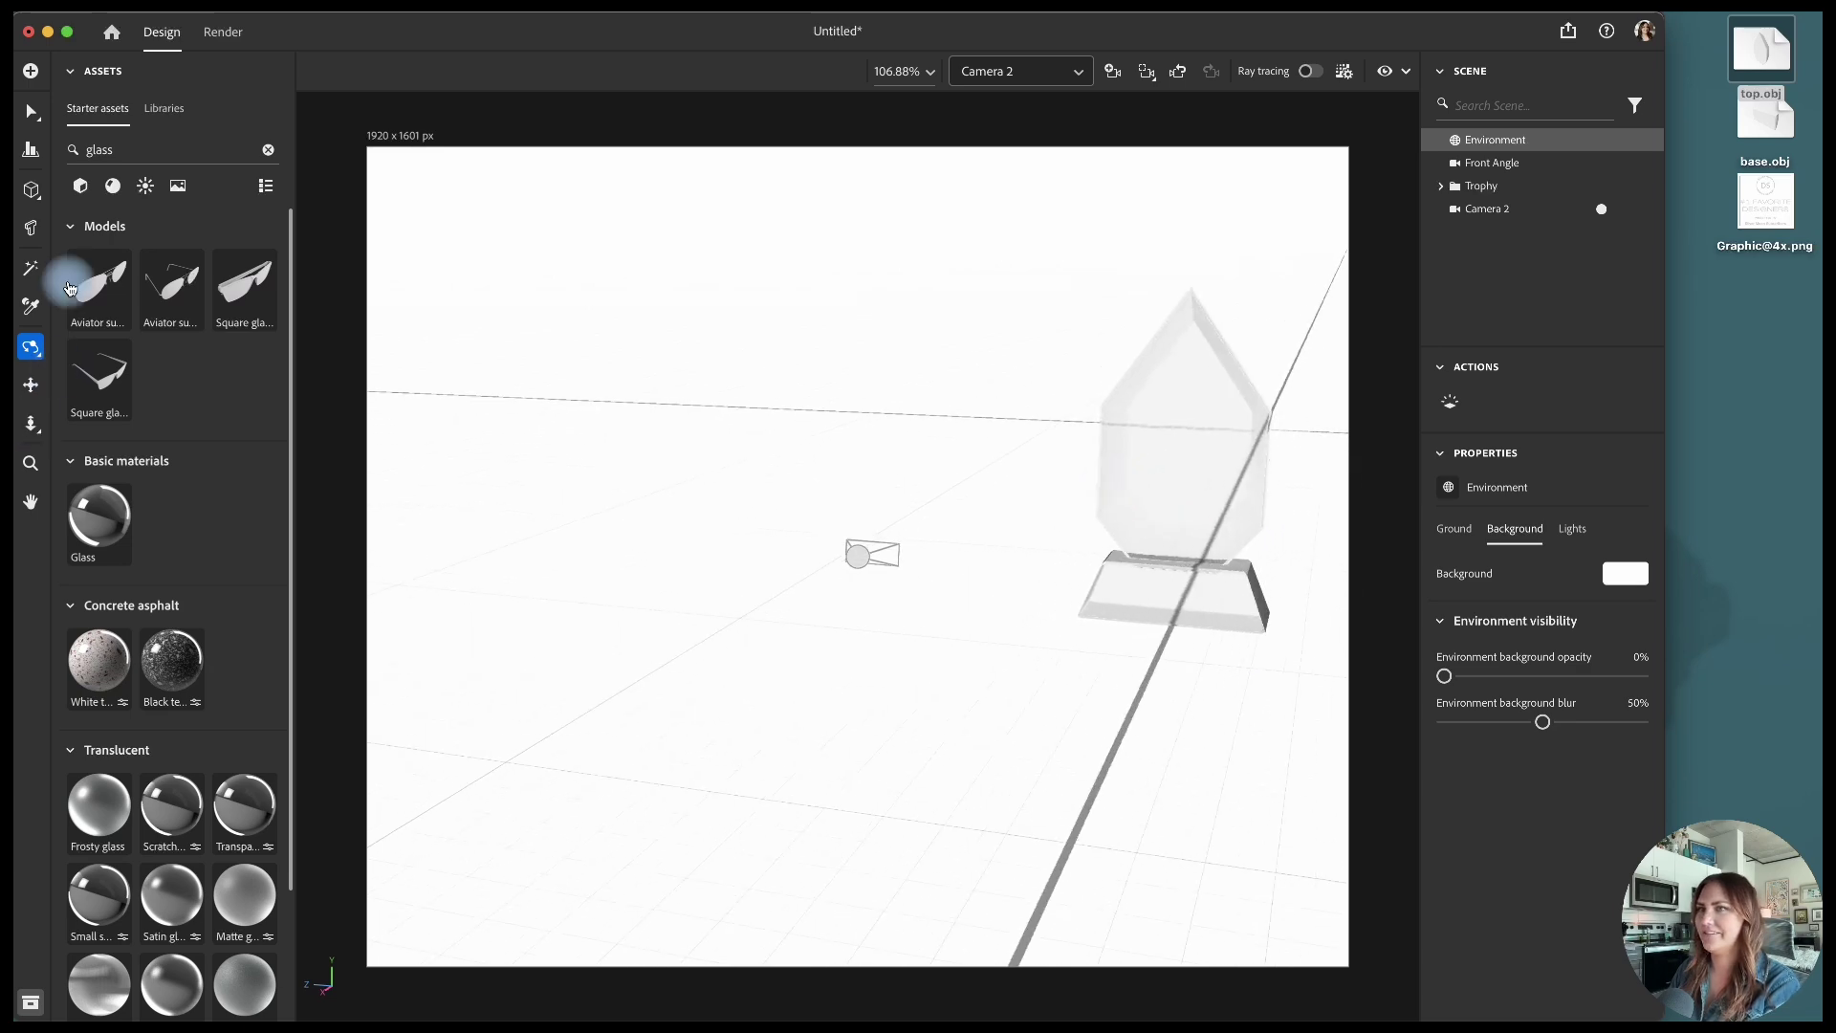
pyautogui.click(28, 387)
pyautogui.moveTo(967, 498); pyautogui.dragTo(566, 549)
pyautogui.scroll(5, 1012, 522)
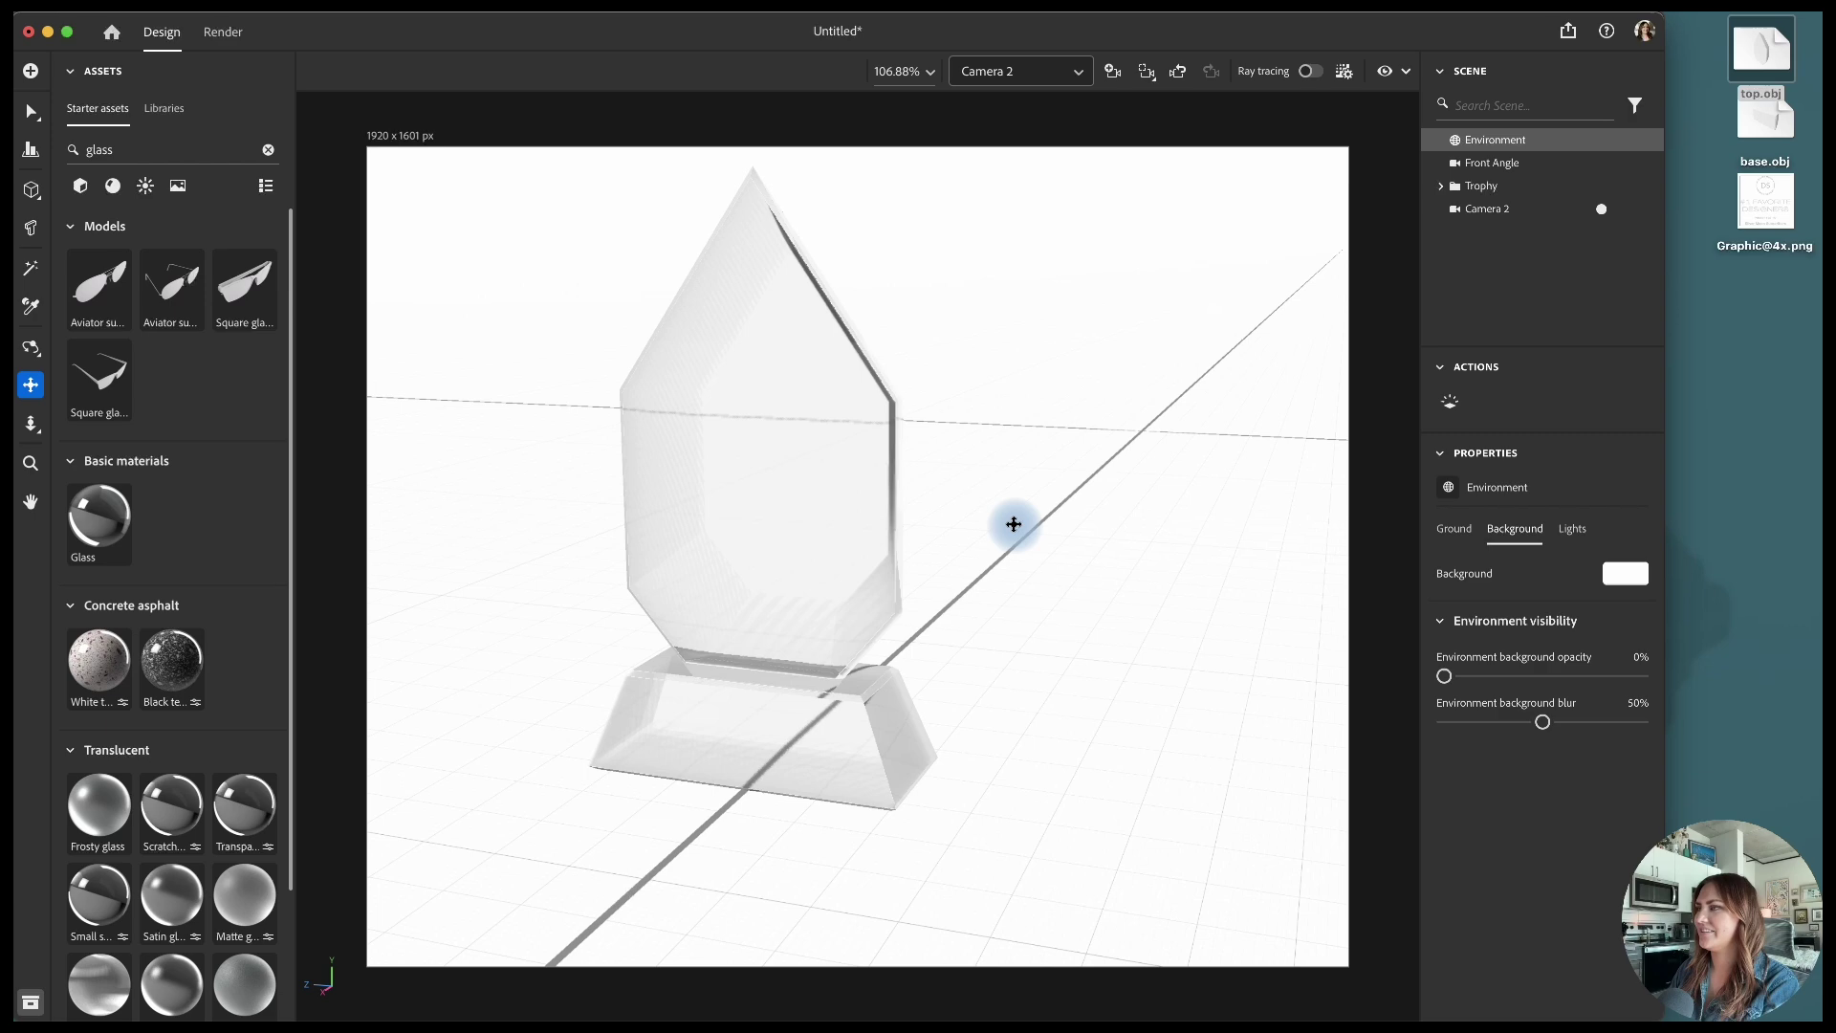
pyautogui.scroll(-4, 987, 529)
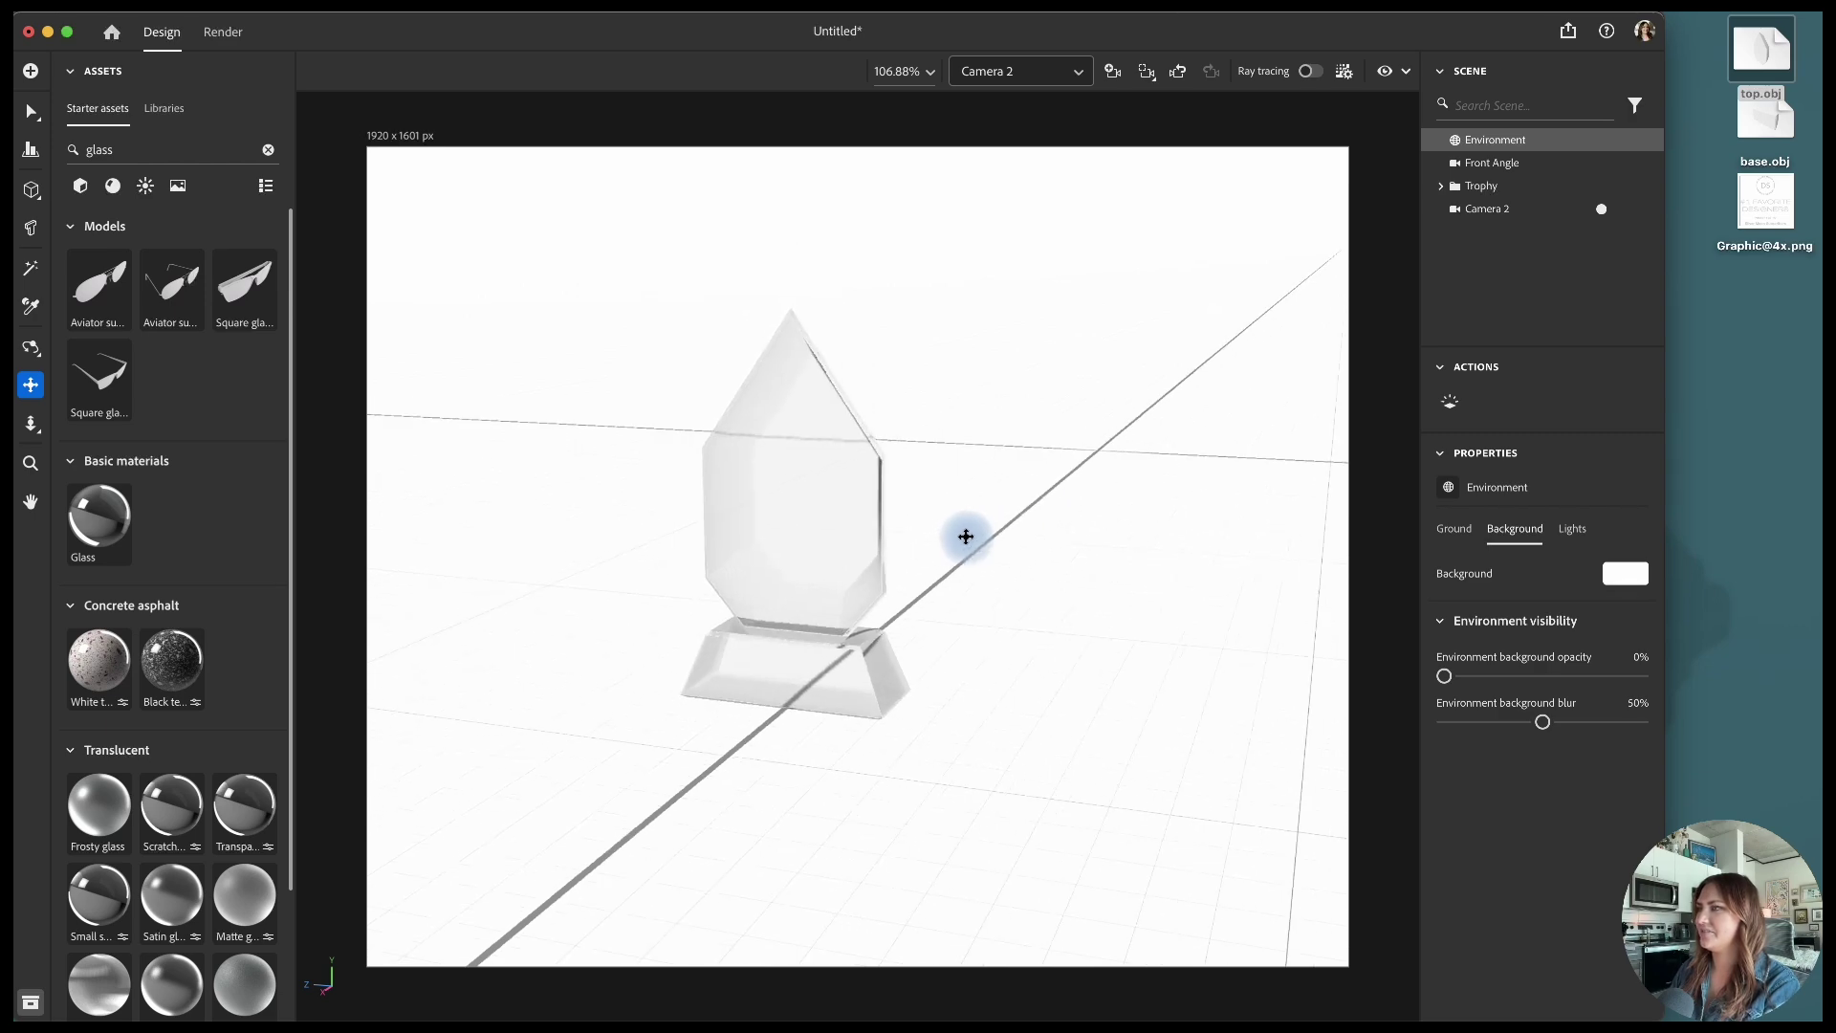
pyautogui.moveTo(963, 537); pyautogui.dragTo(1068, 542)
pyautogui.click(30, 347)
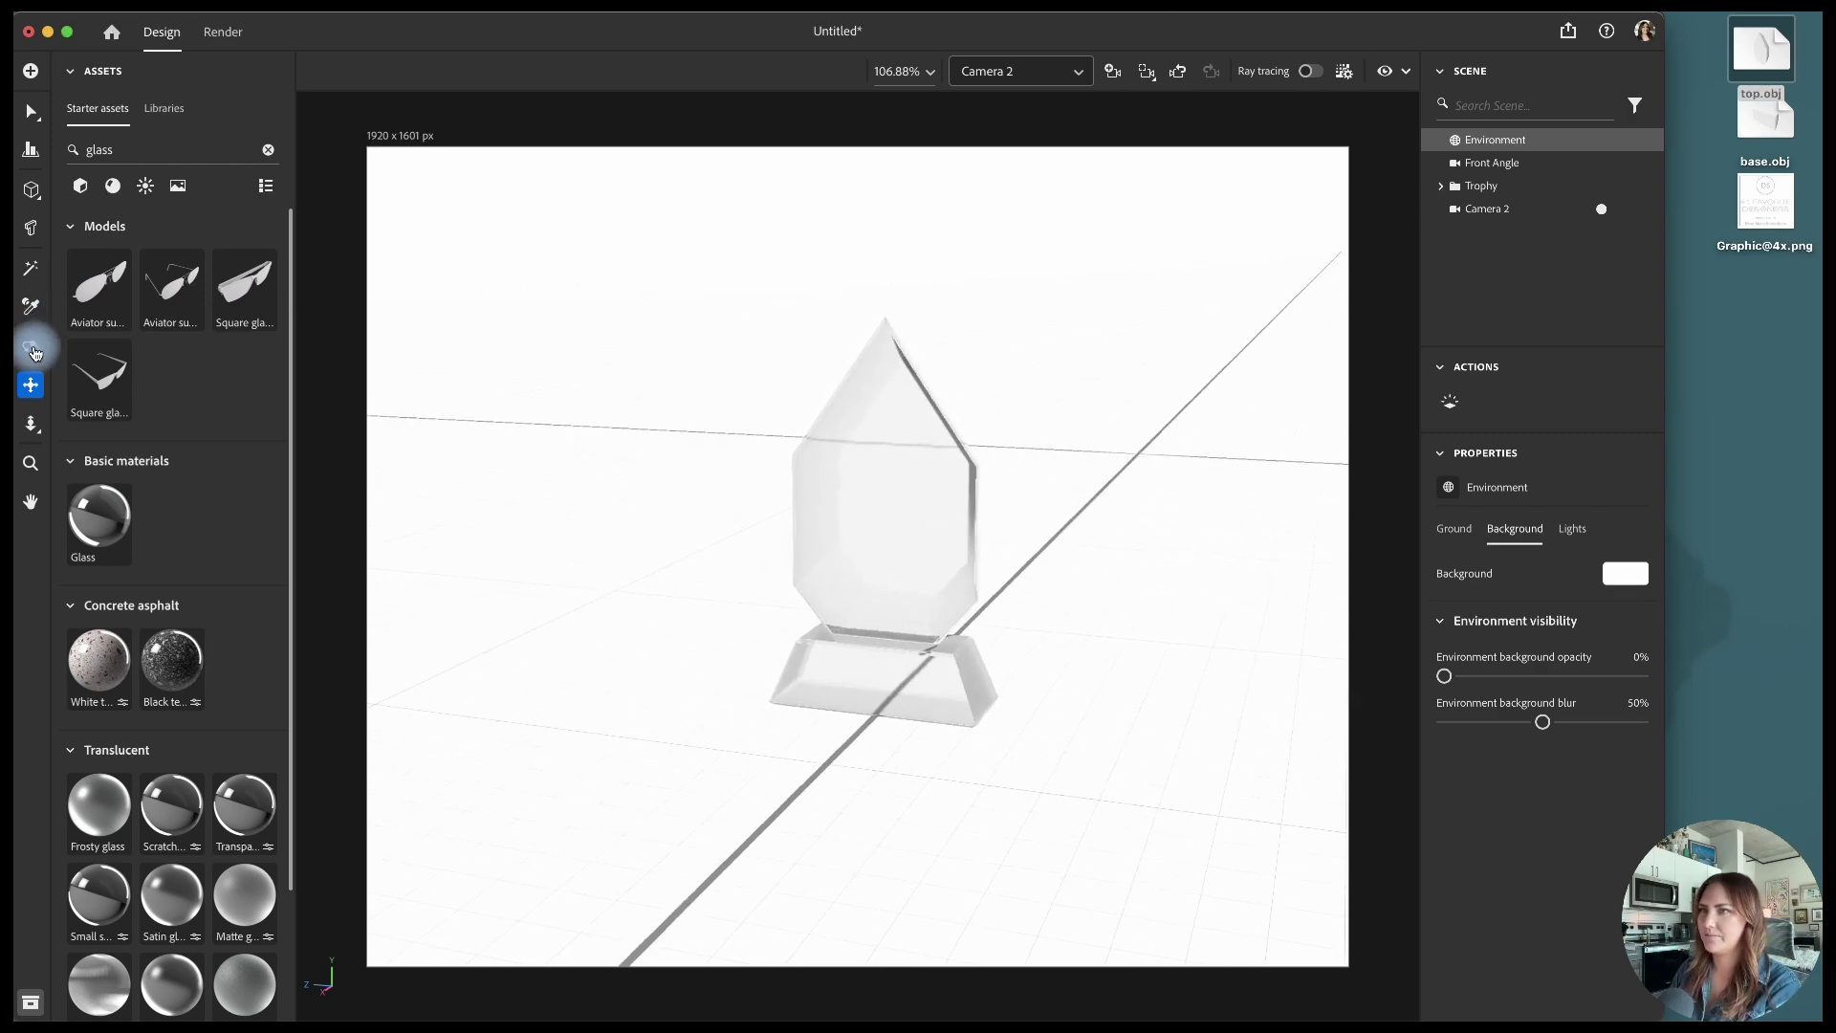
pyautogui.moveTo(1103, 615); pyautogui.dragTo(1033, 623)
# Step: Move the Left Angle camera above Trophy in the scene list, then deselect it
pyautogui.click(1488, 209)
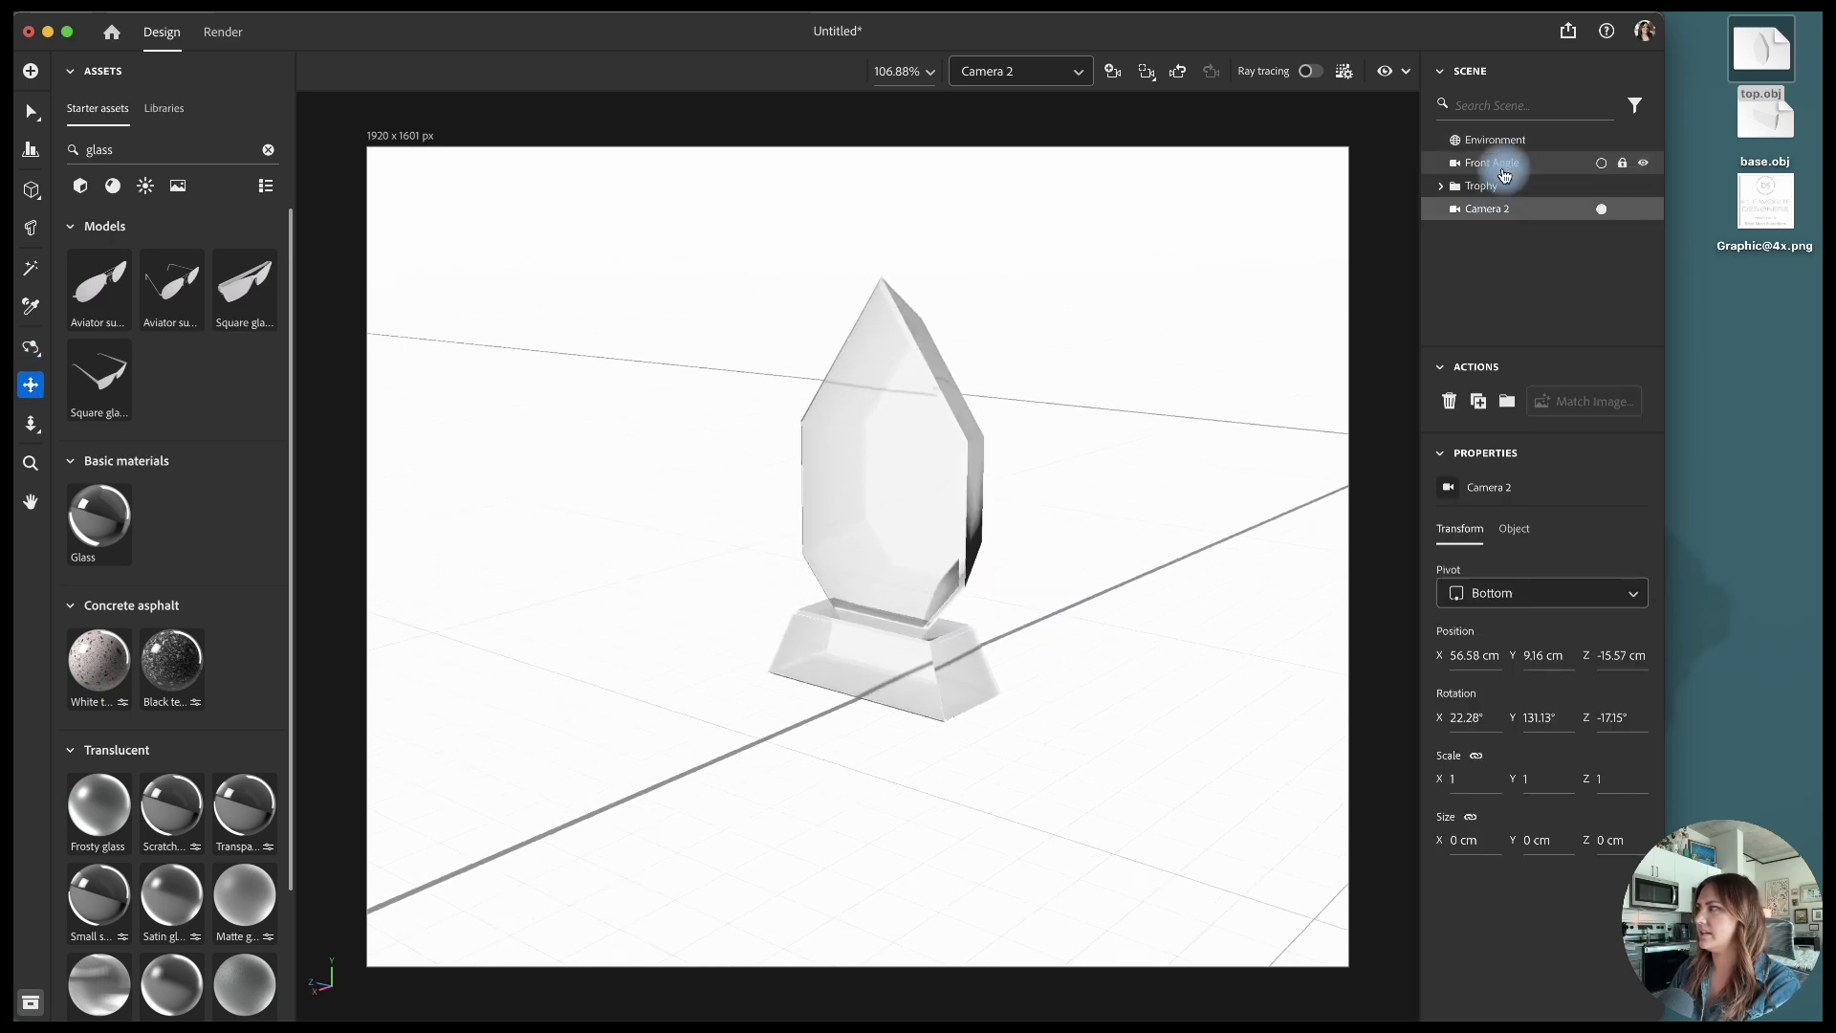
pyautogui.moveTo(1492, 209); pyautogui.dragTo(1493, 173)
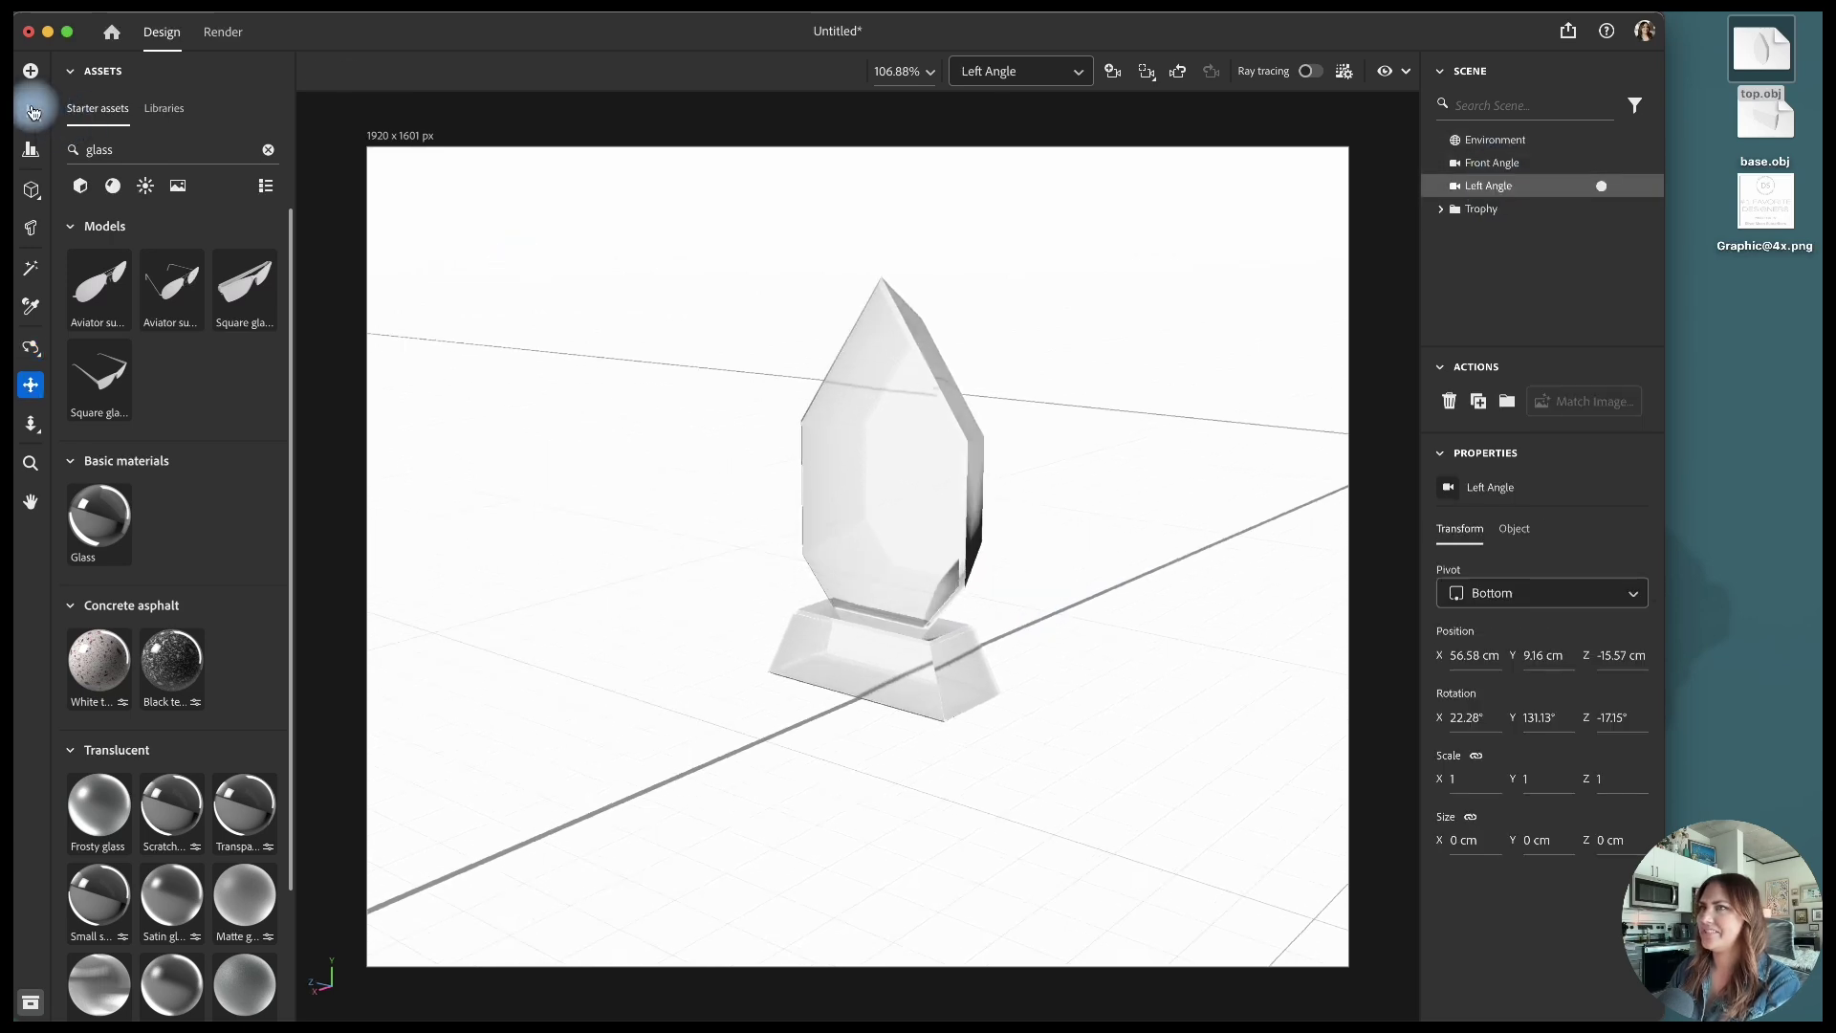
pyautogui.click(32, 112)
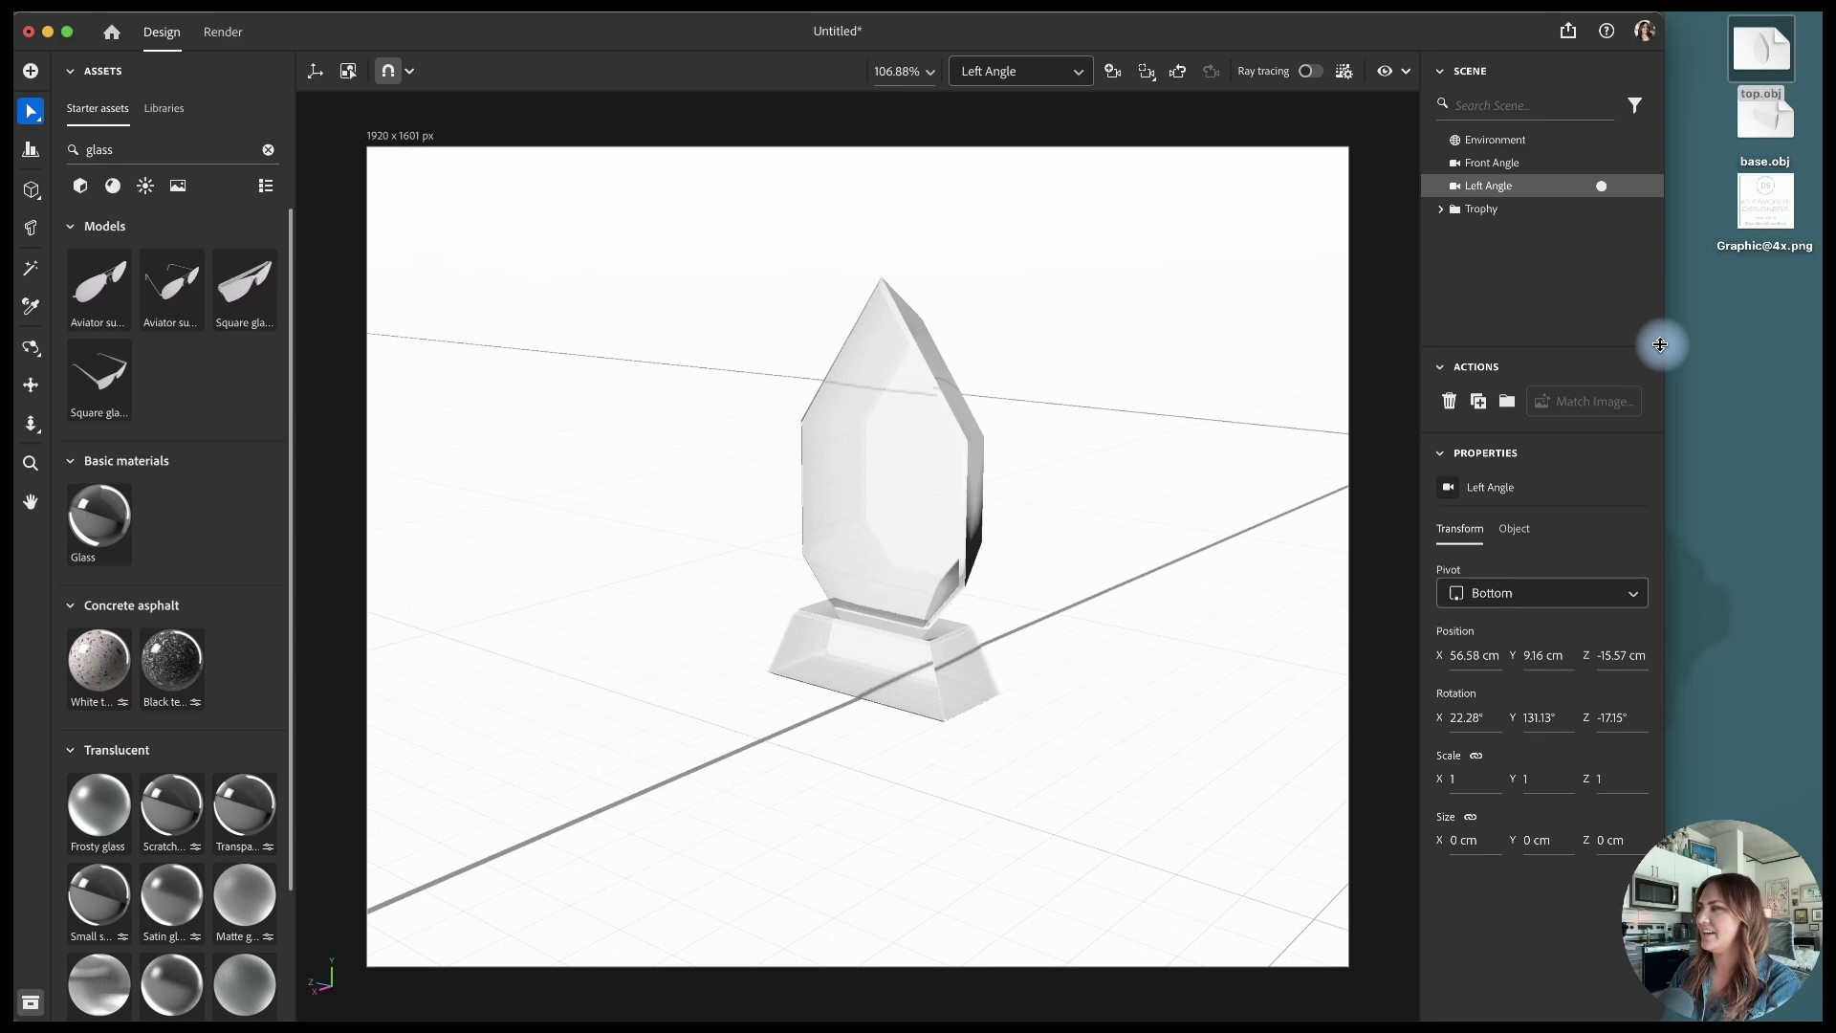
pyautogui.click(1765, 204)
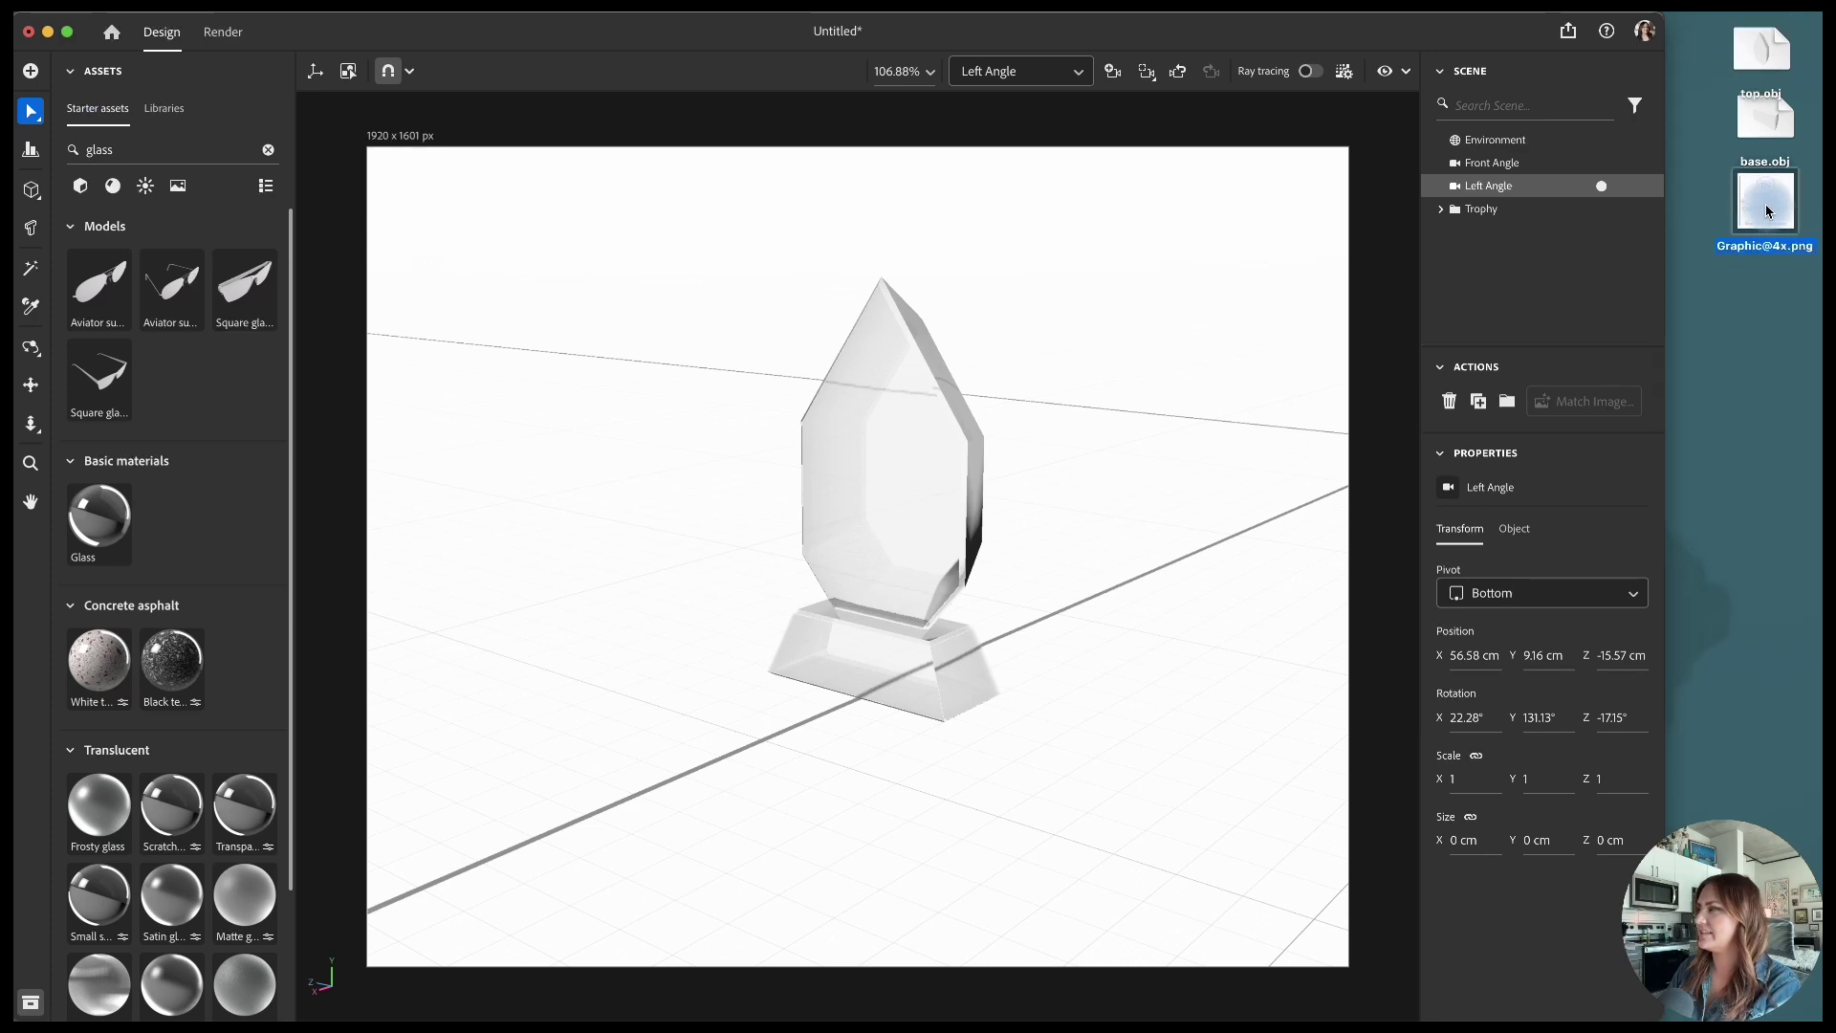
pyautogui.click(1090, 329)
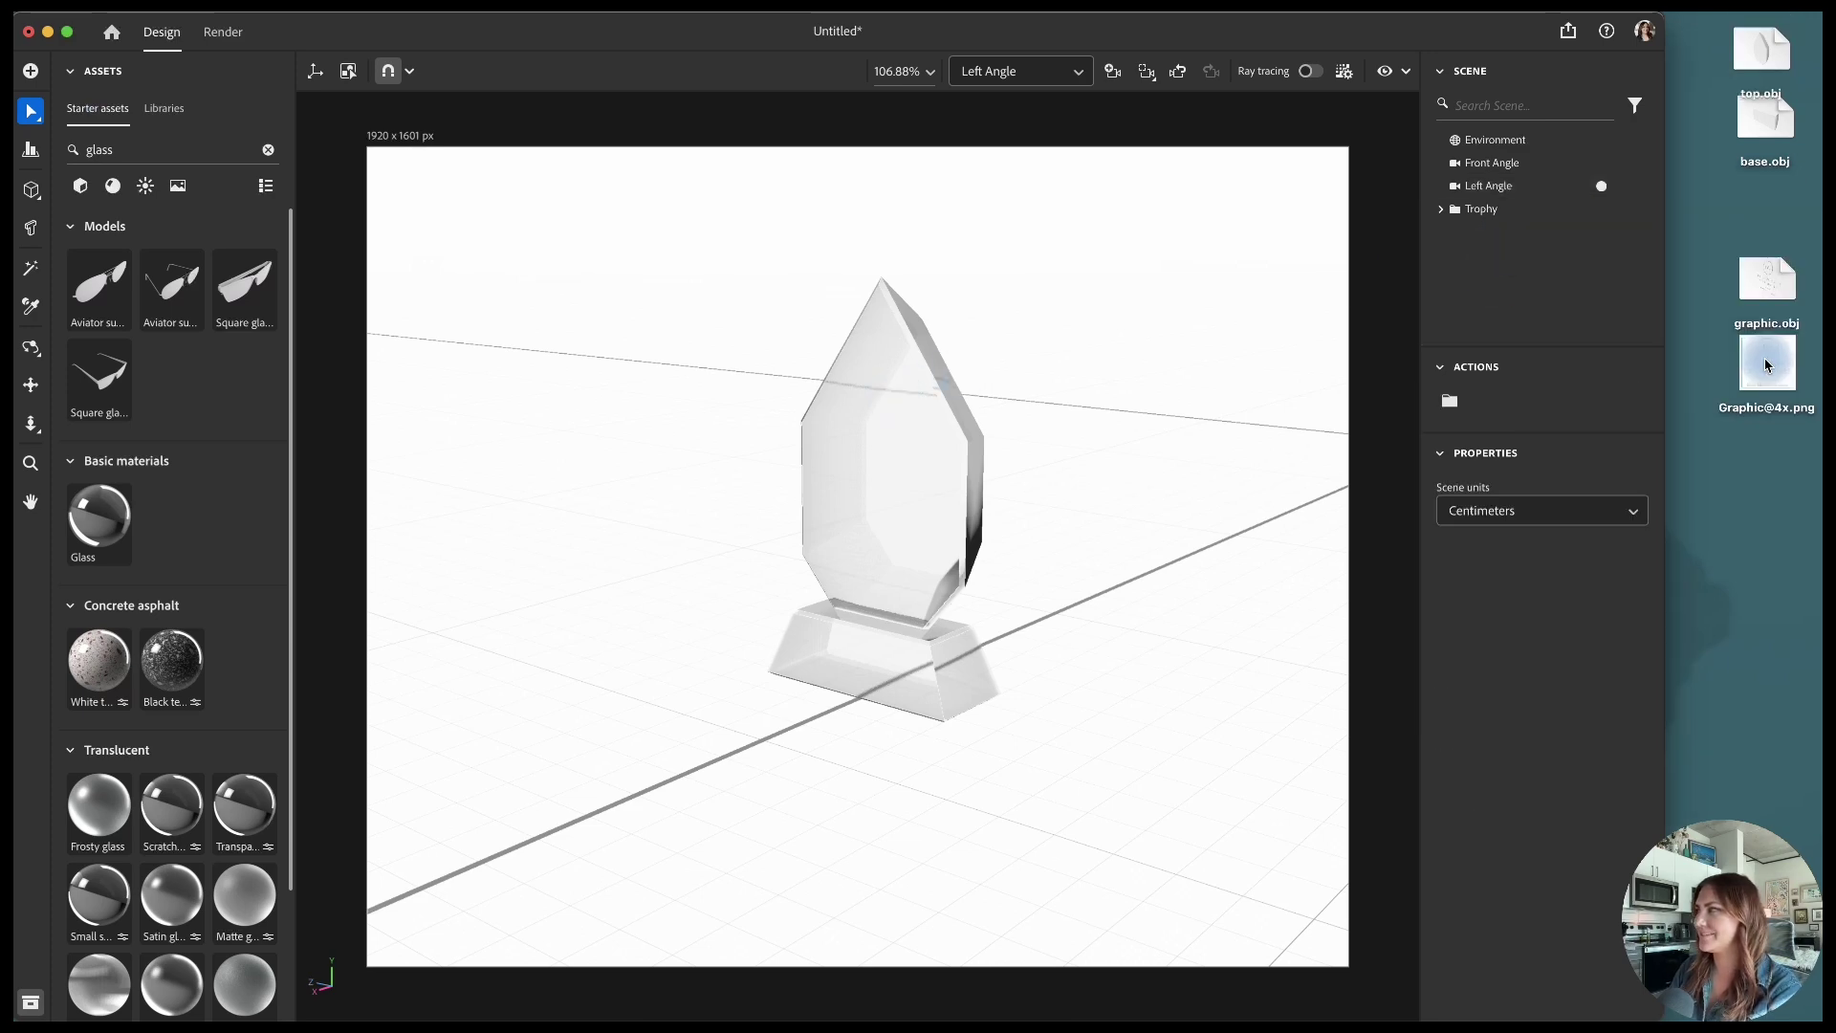
pyautogui.moveTo(1684, 395); pyautogui.dragTo(881, 467)
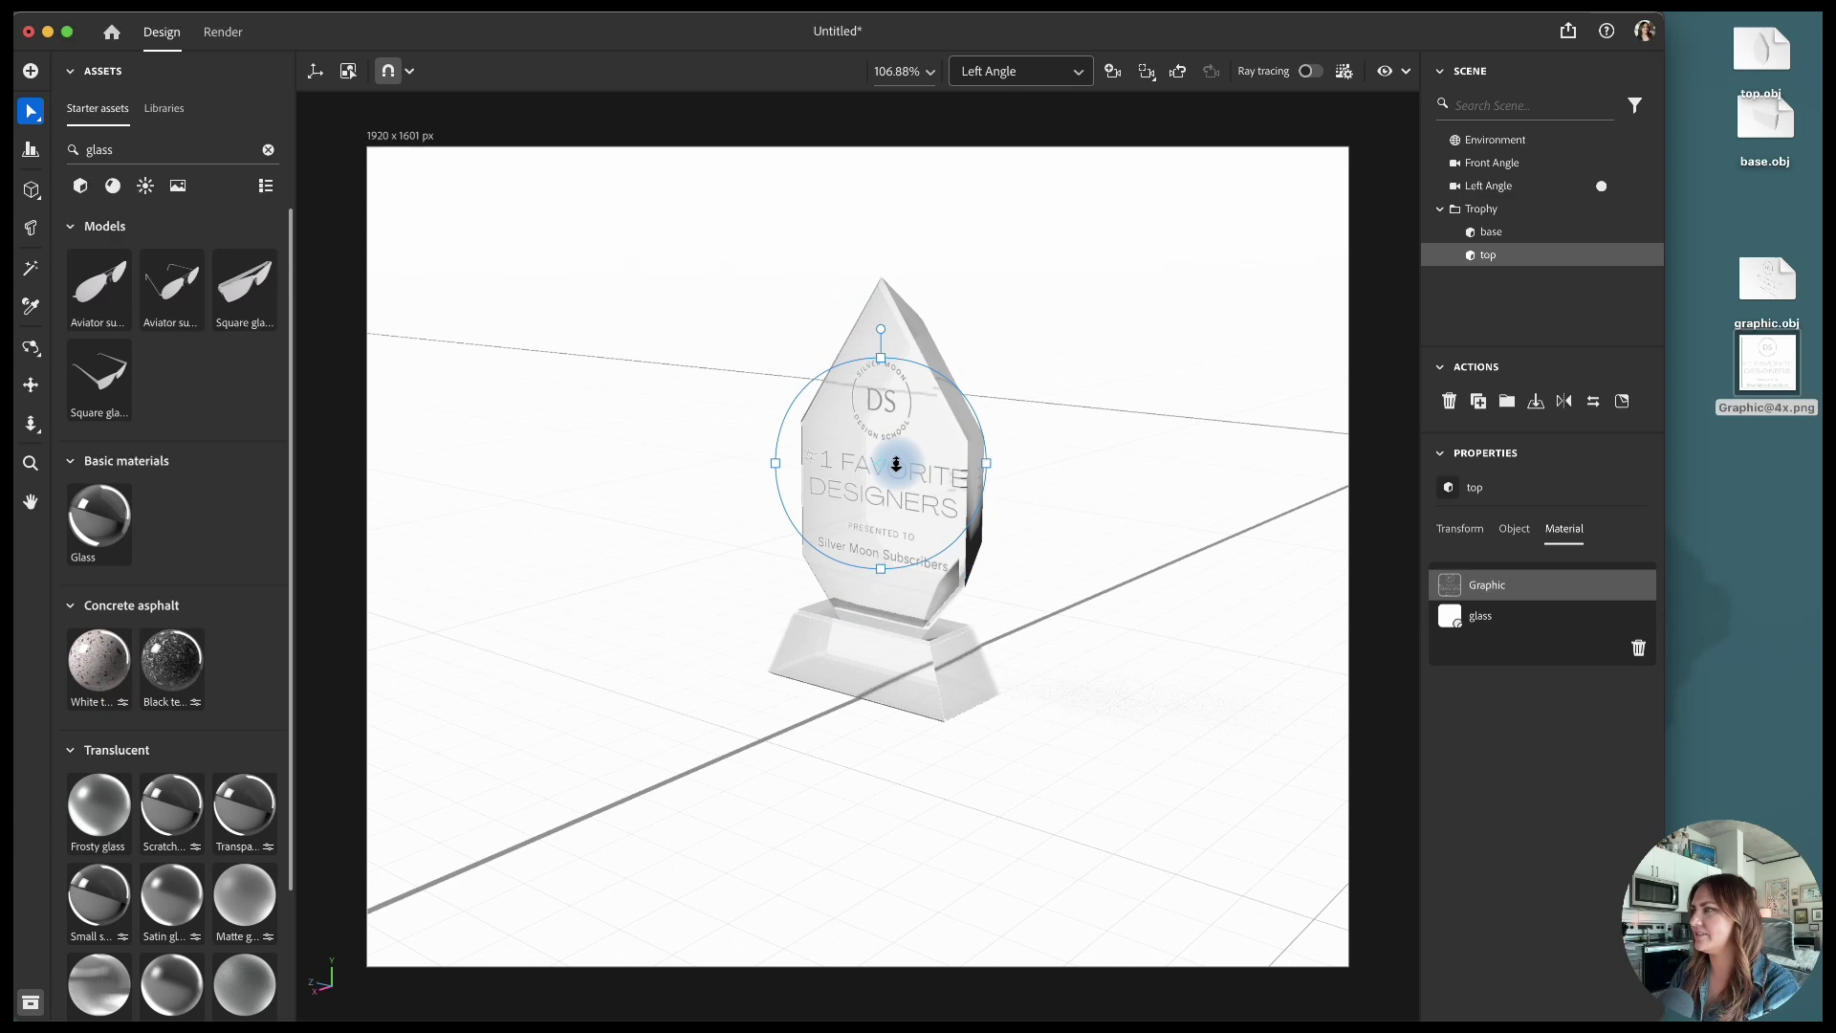
pyautogui.moveTo(896, 464); pyautogui.dragTo(921, 570)
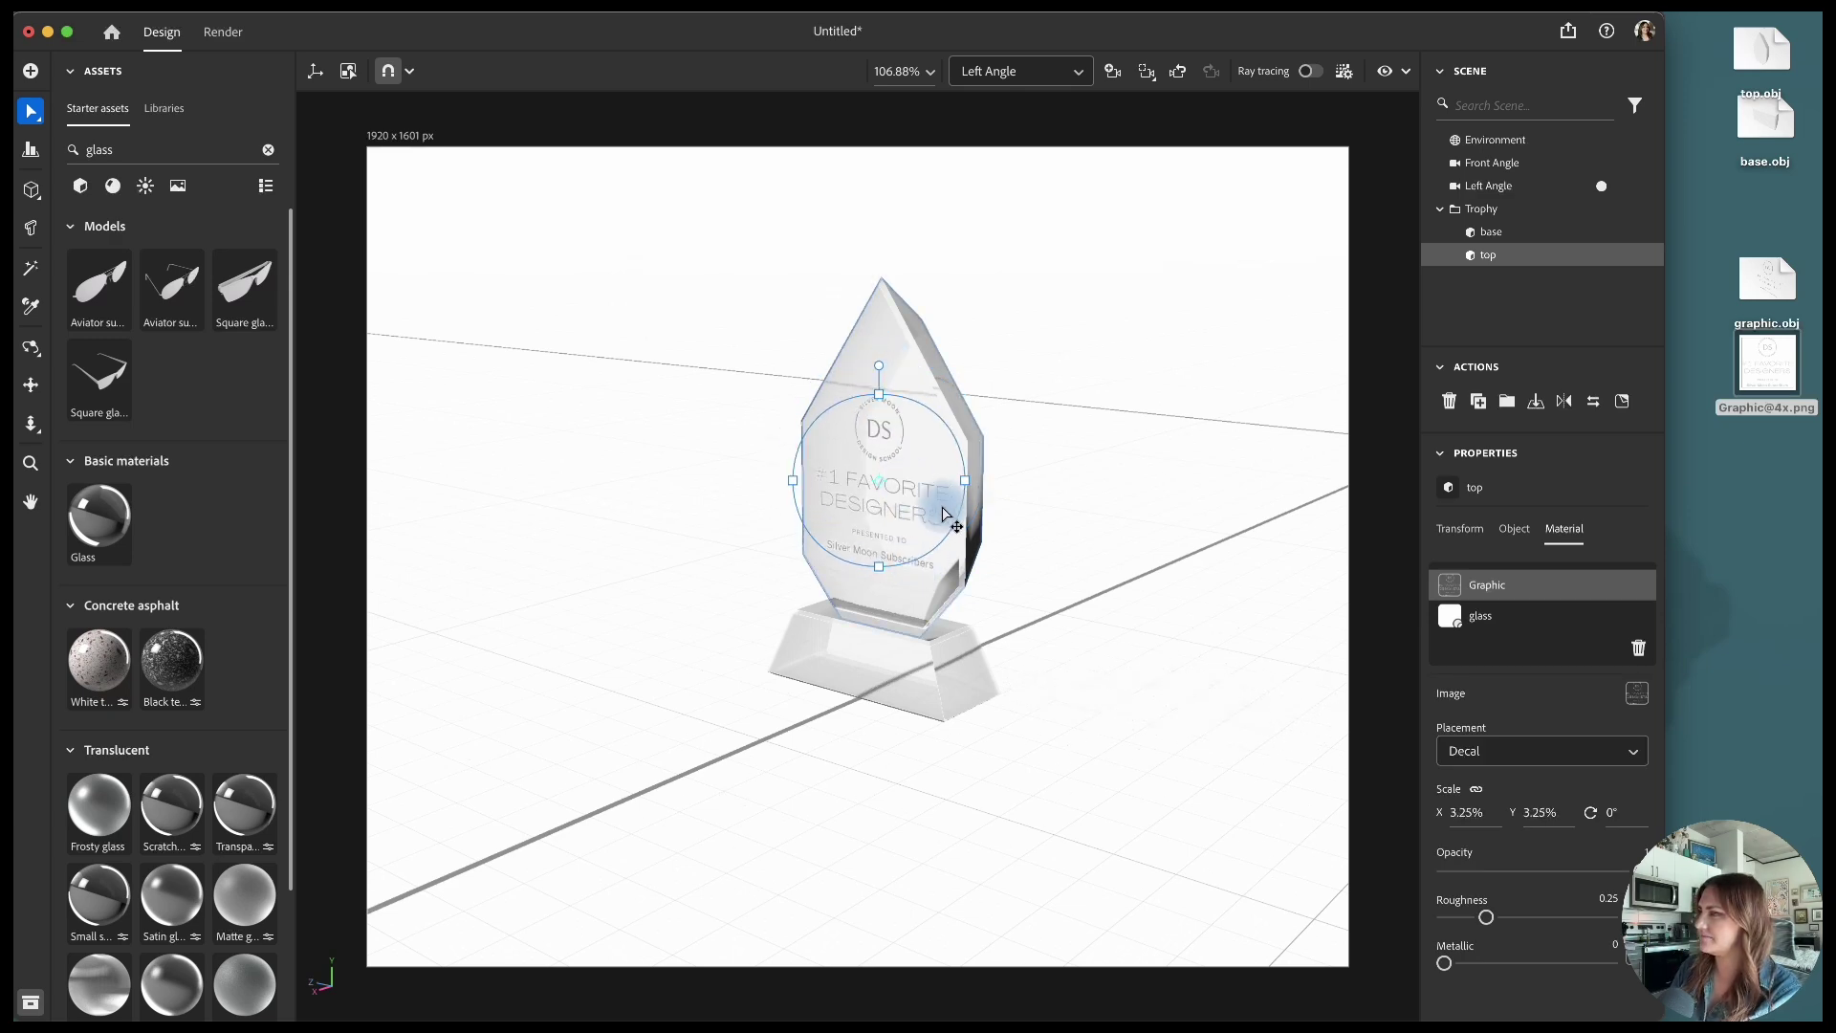
pyautogui.moveTo(1531, 964); pyautogui.dragTo(1574, 965)
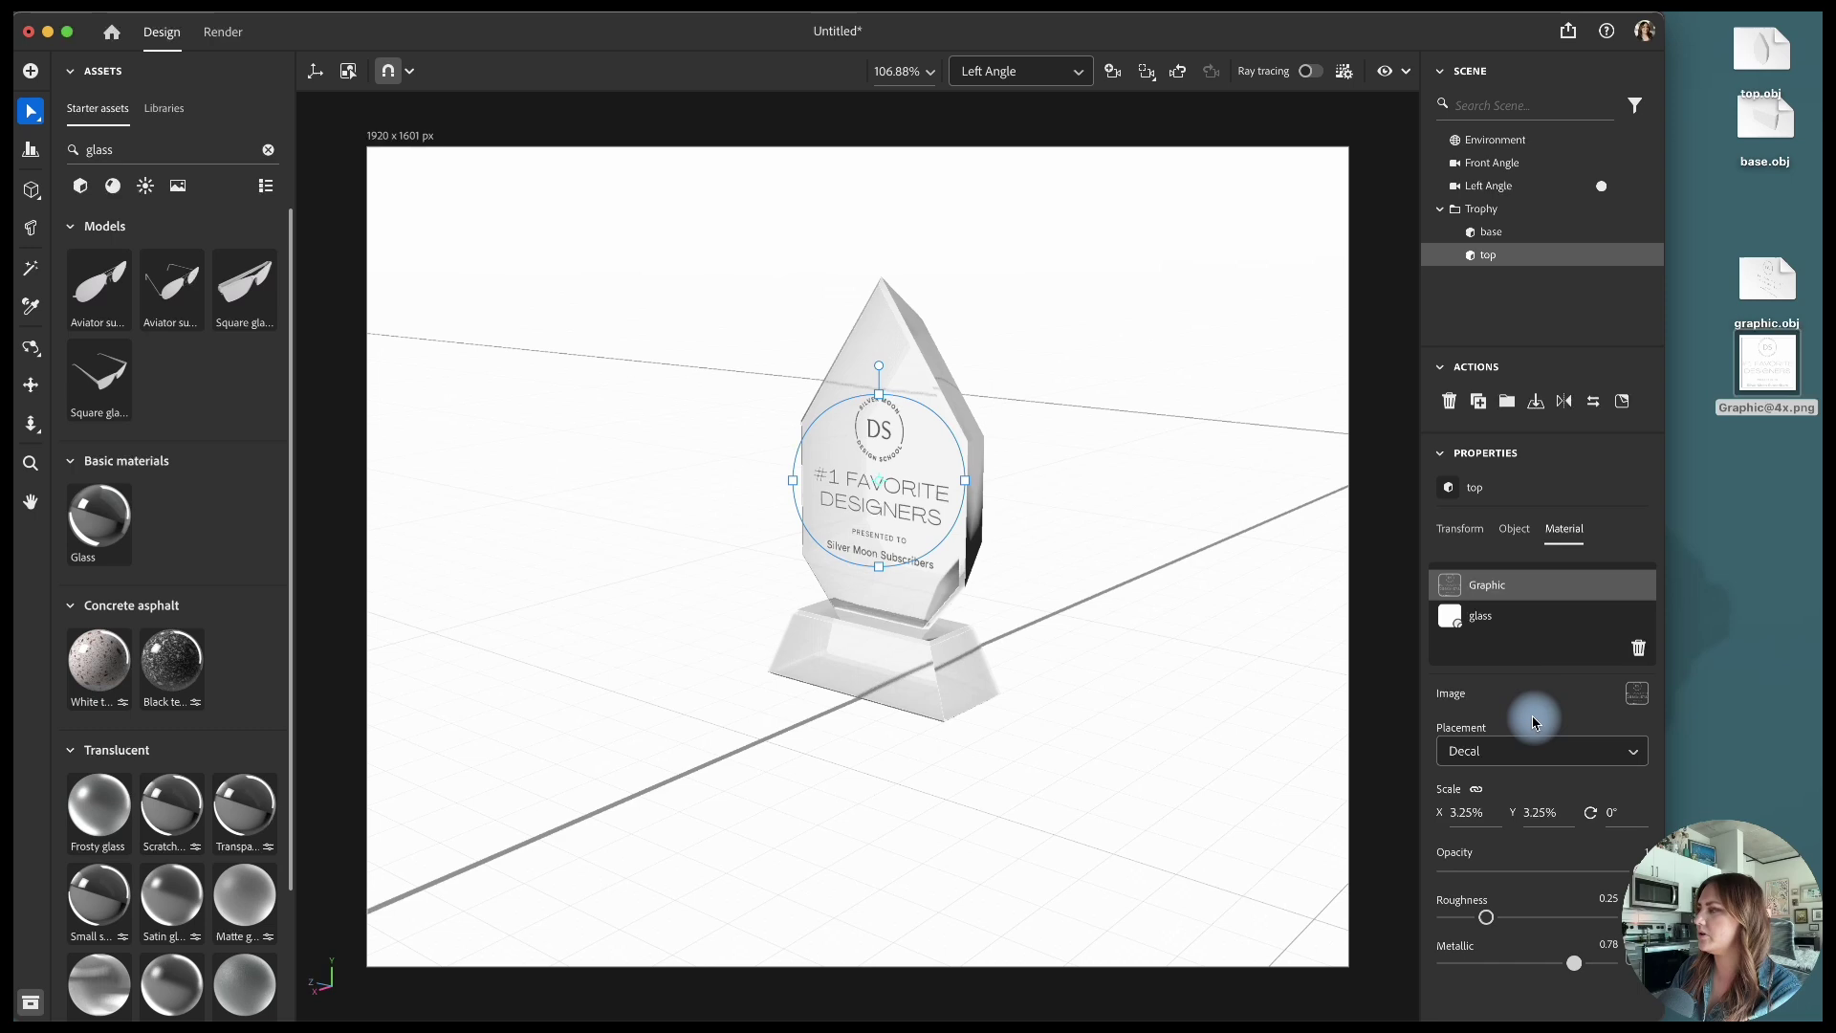
pyautogui.moveTo(1487, 917); pyautogui.dragTo(1560, 917)
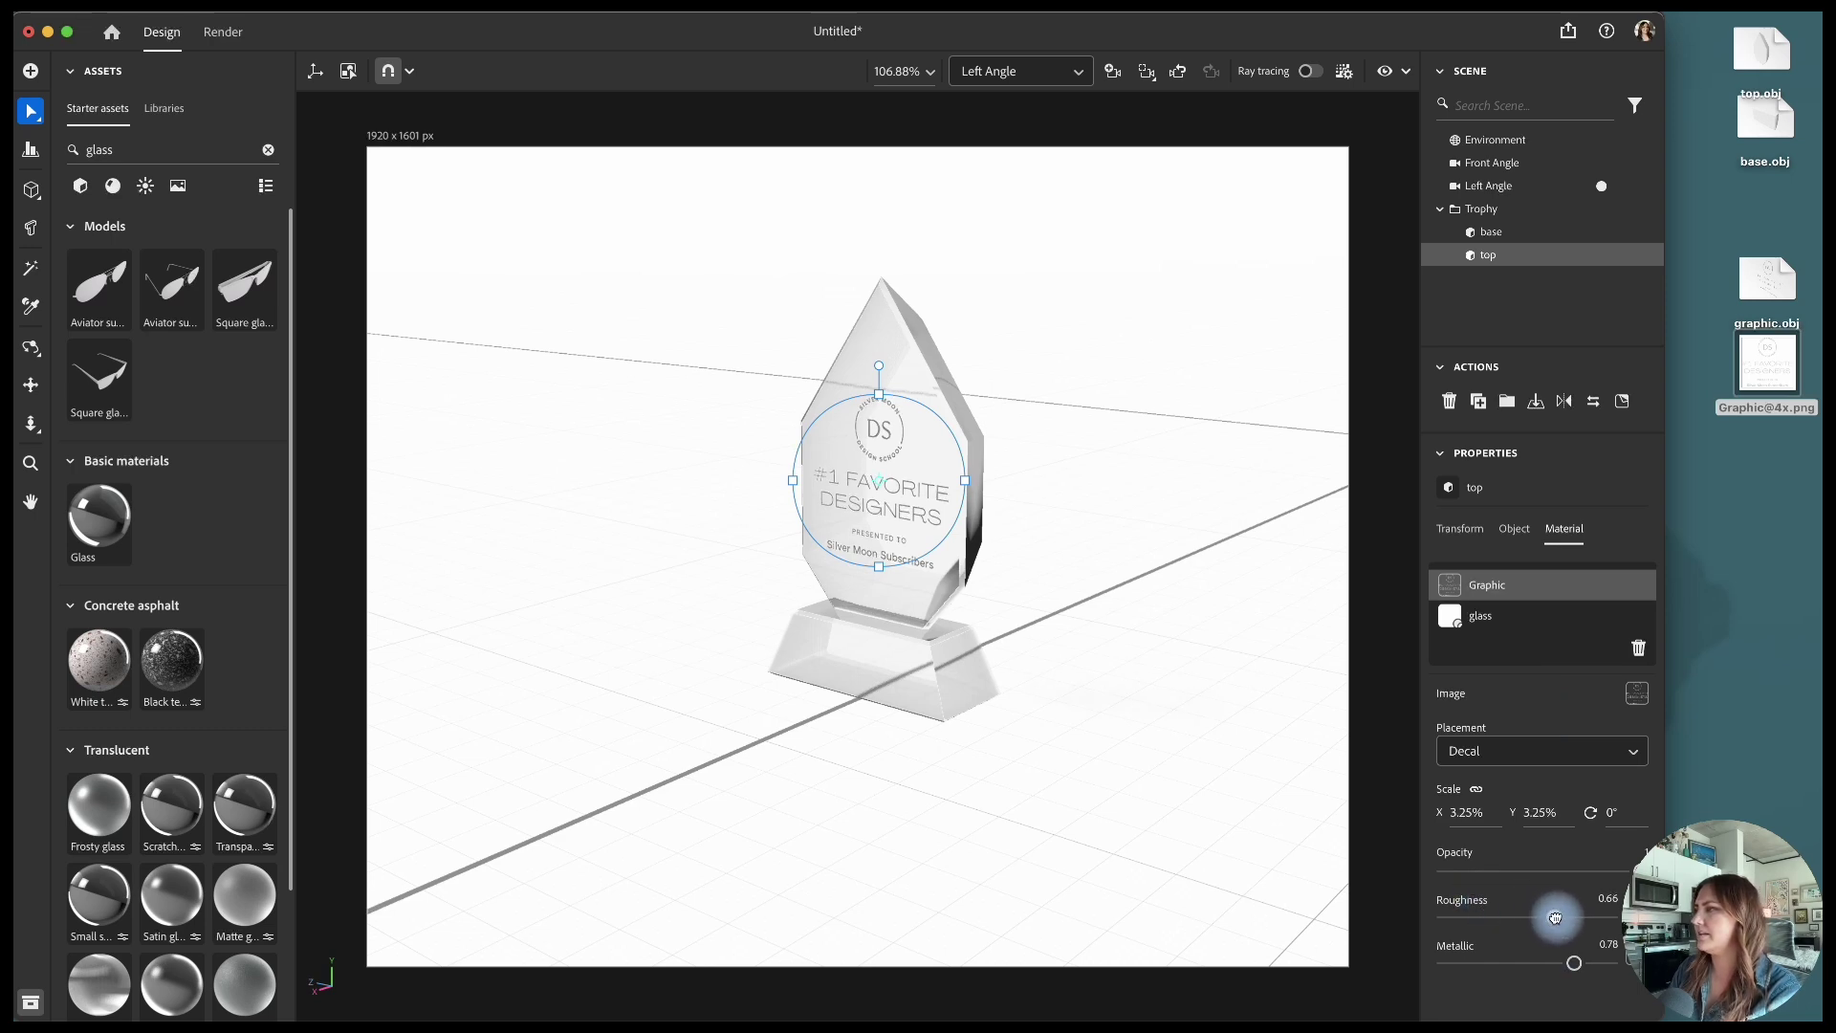
# Step: Clear the glass search and apply the Three point lighting preset, previewing with ray tracing
pyautogui.click(1390, 856)
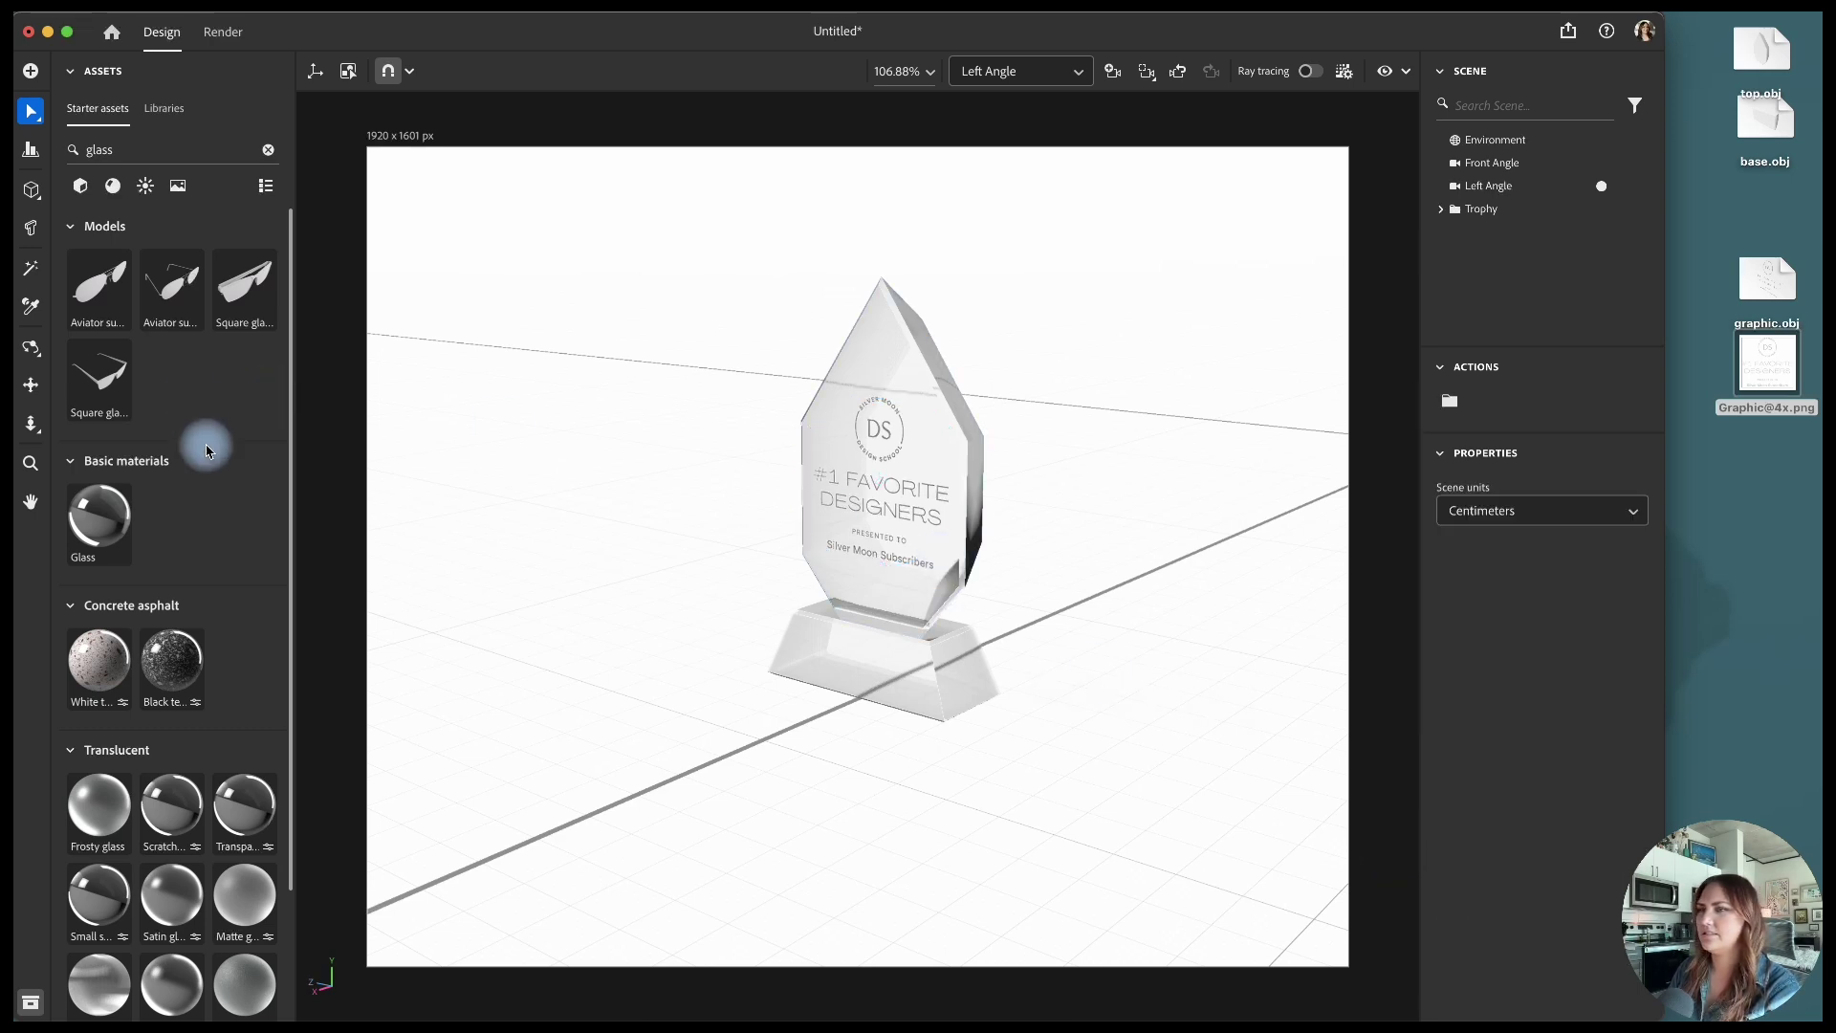
pyautogui.scroll(-1, 205, 443)
pyautogui.click(113, 186)
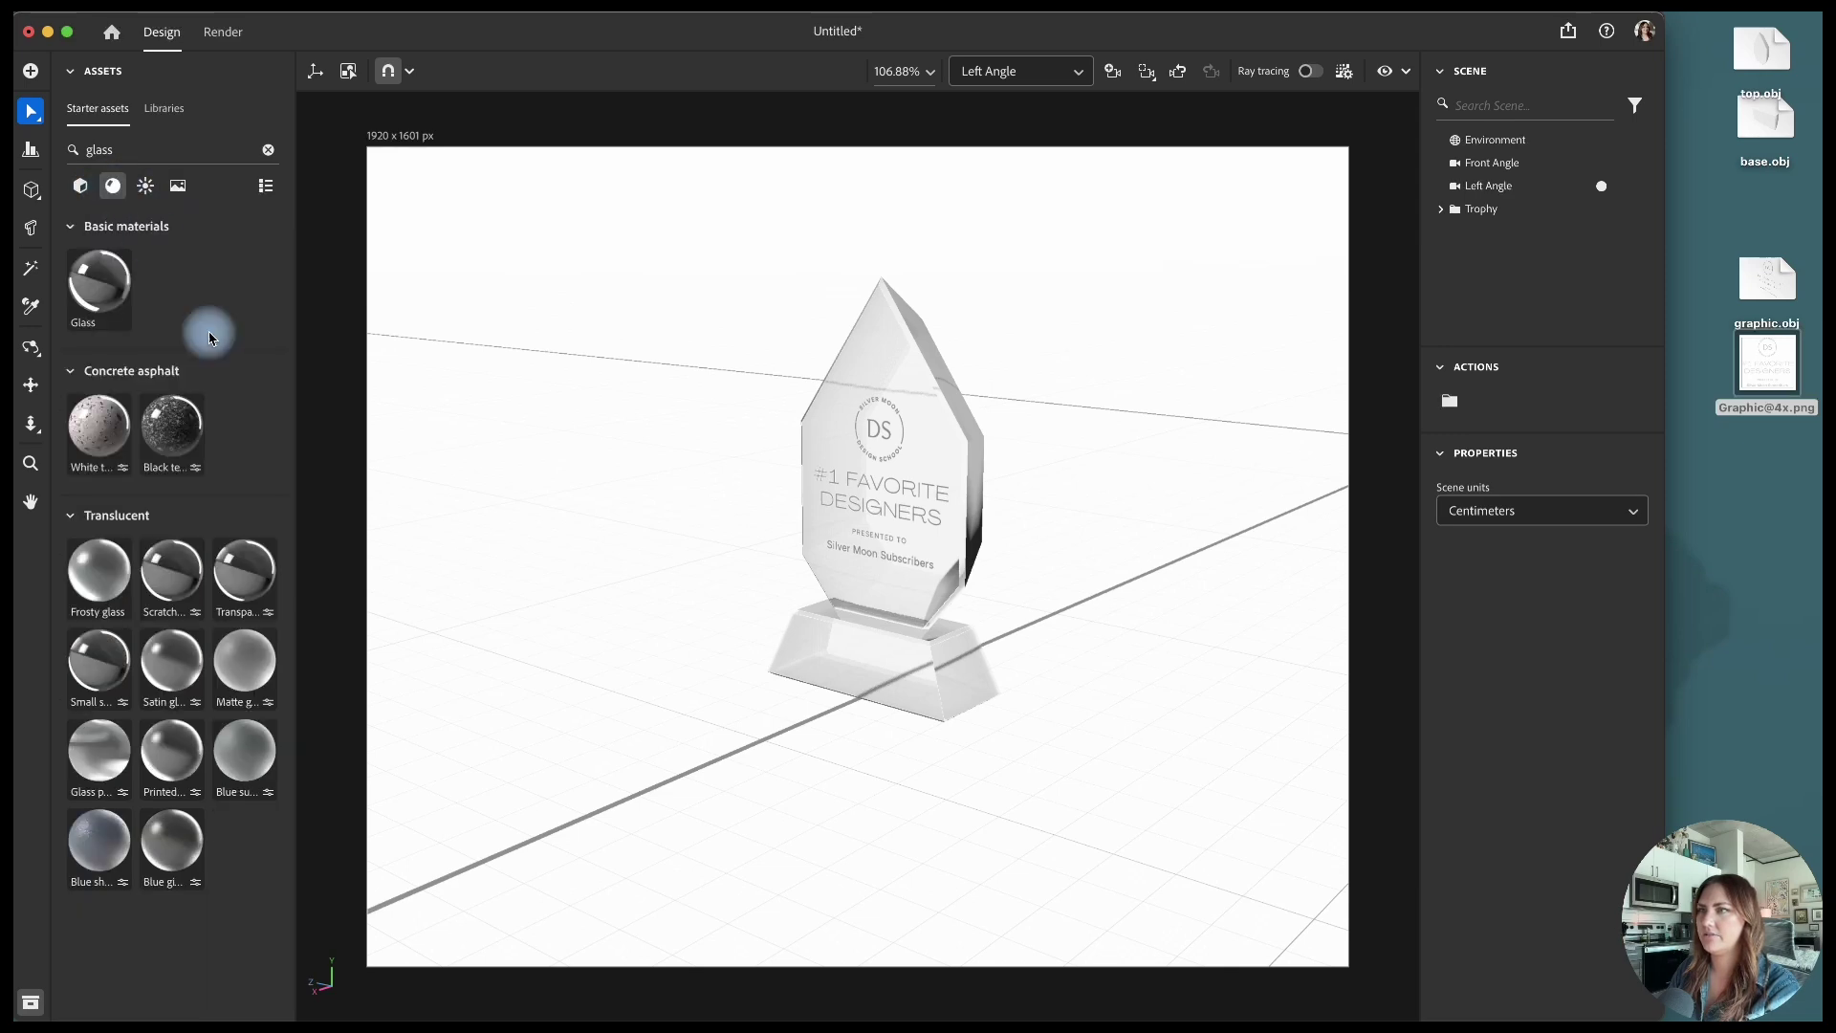
pyautogui.click(148, 192)
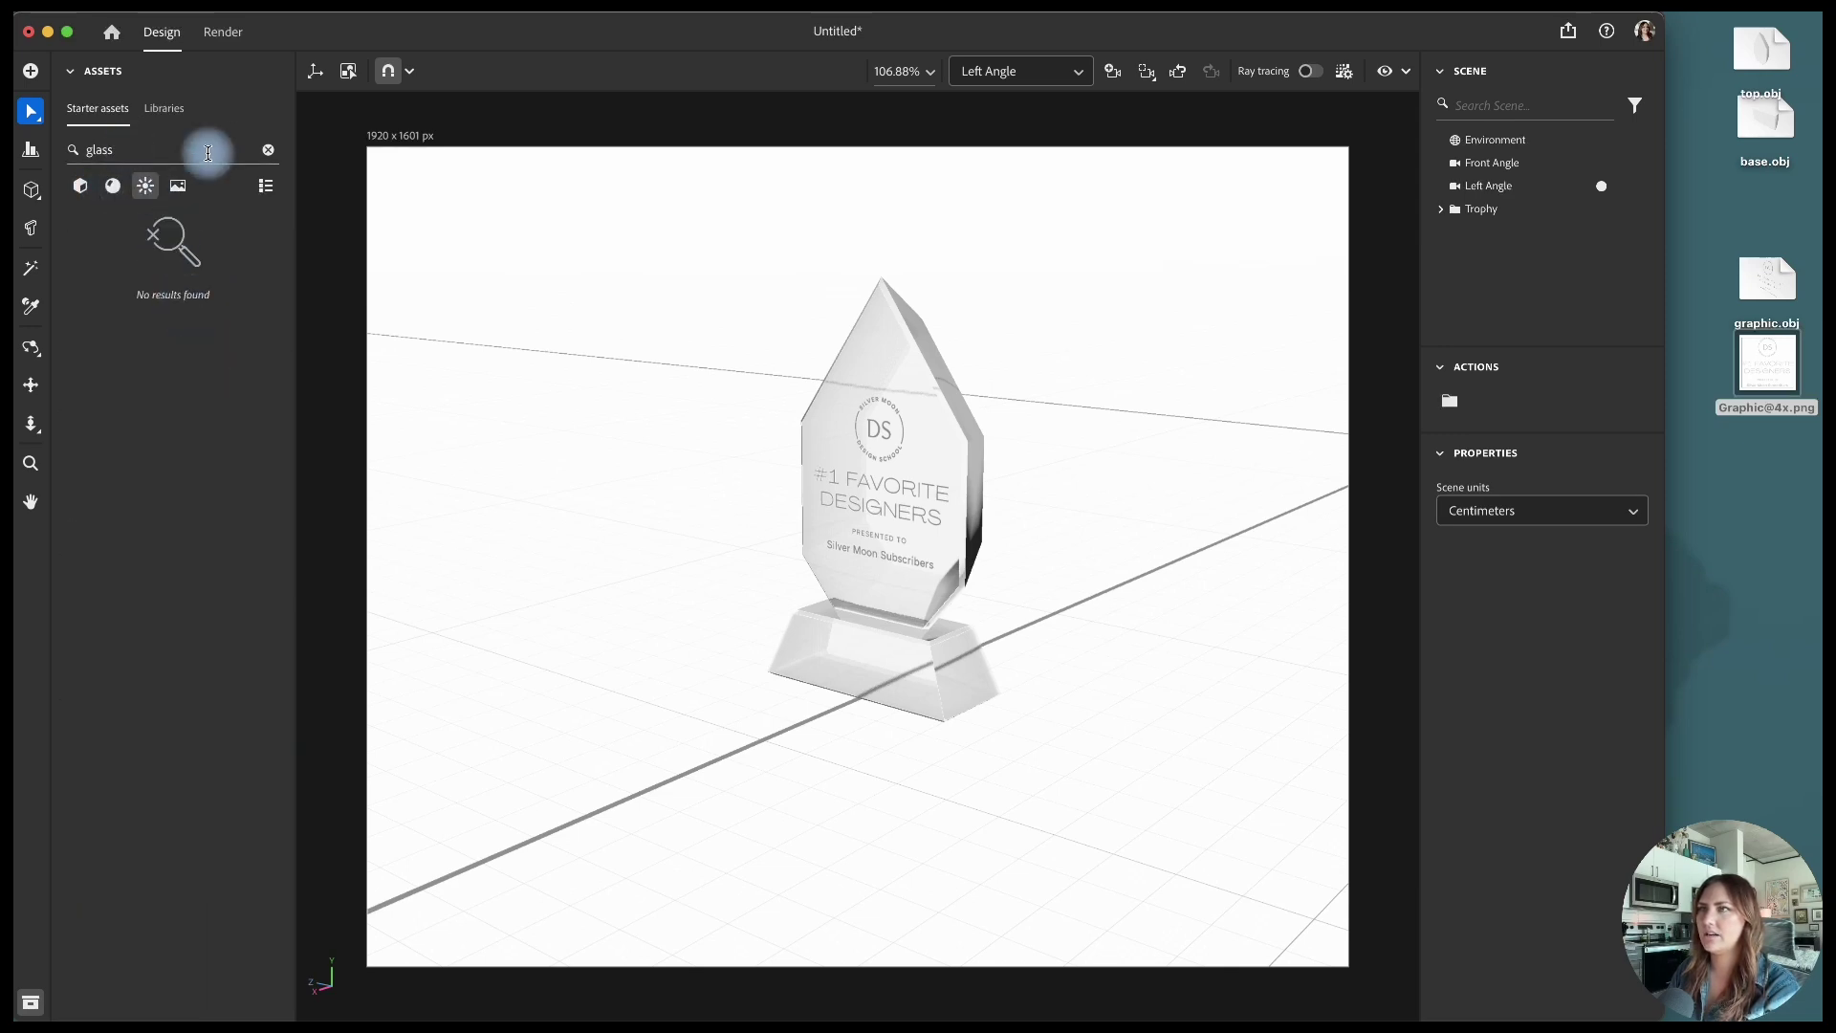
pyautogui.click(268, 150)
pyautogui.moveTo(225, 374); pyautogui.dragTo(712, 718)
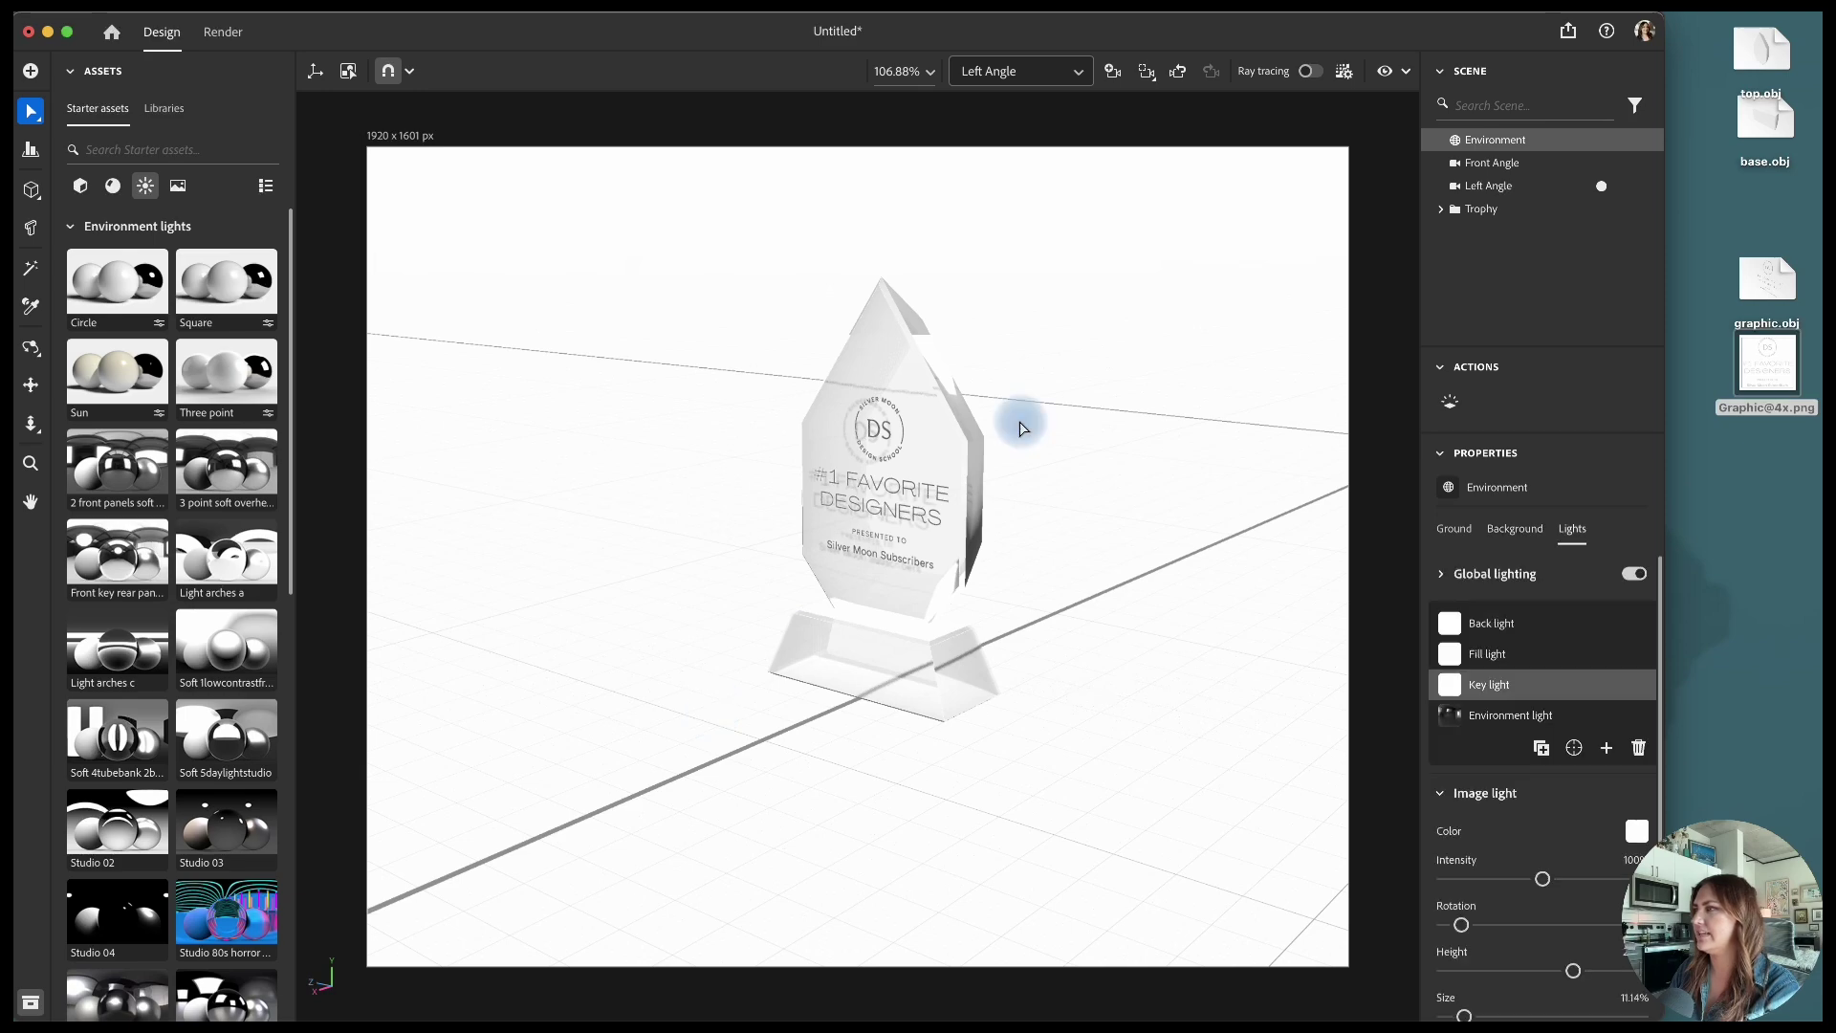
pyautogui.click(1312, 73)
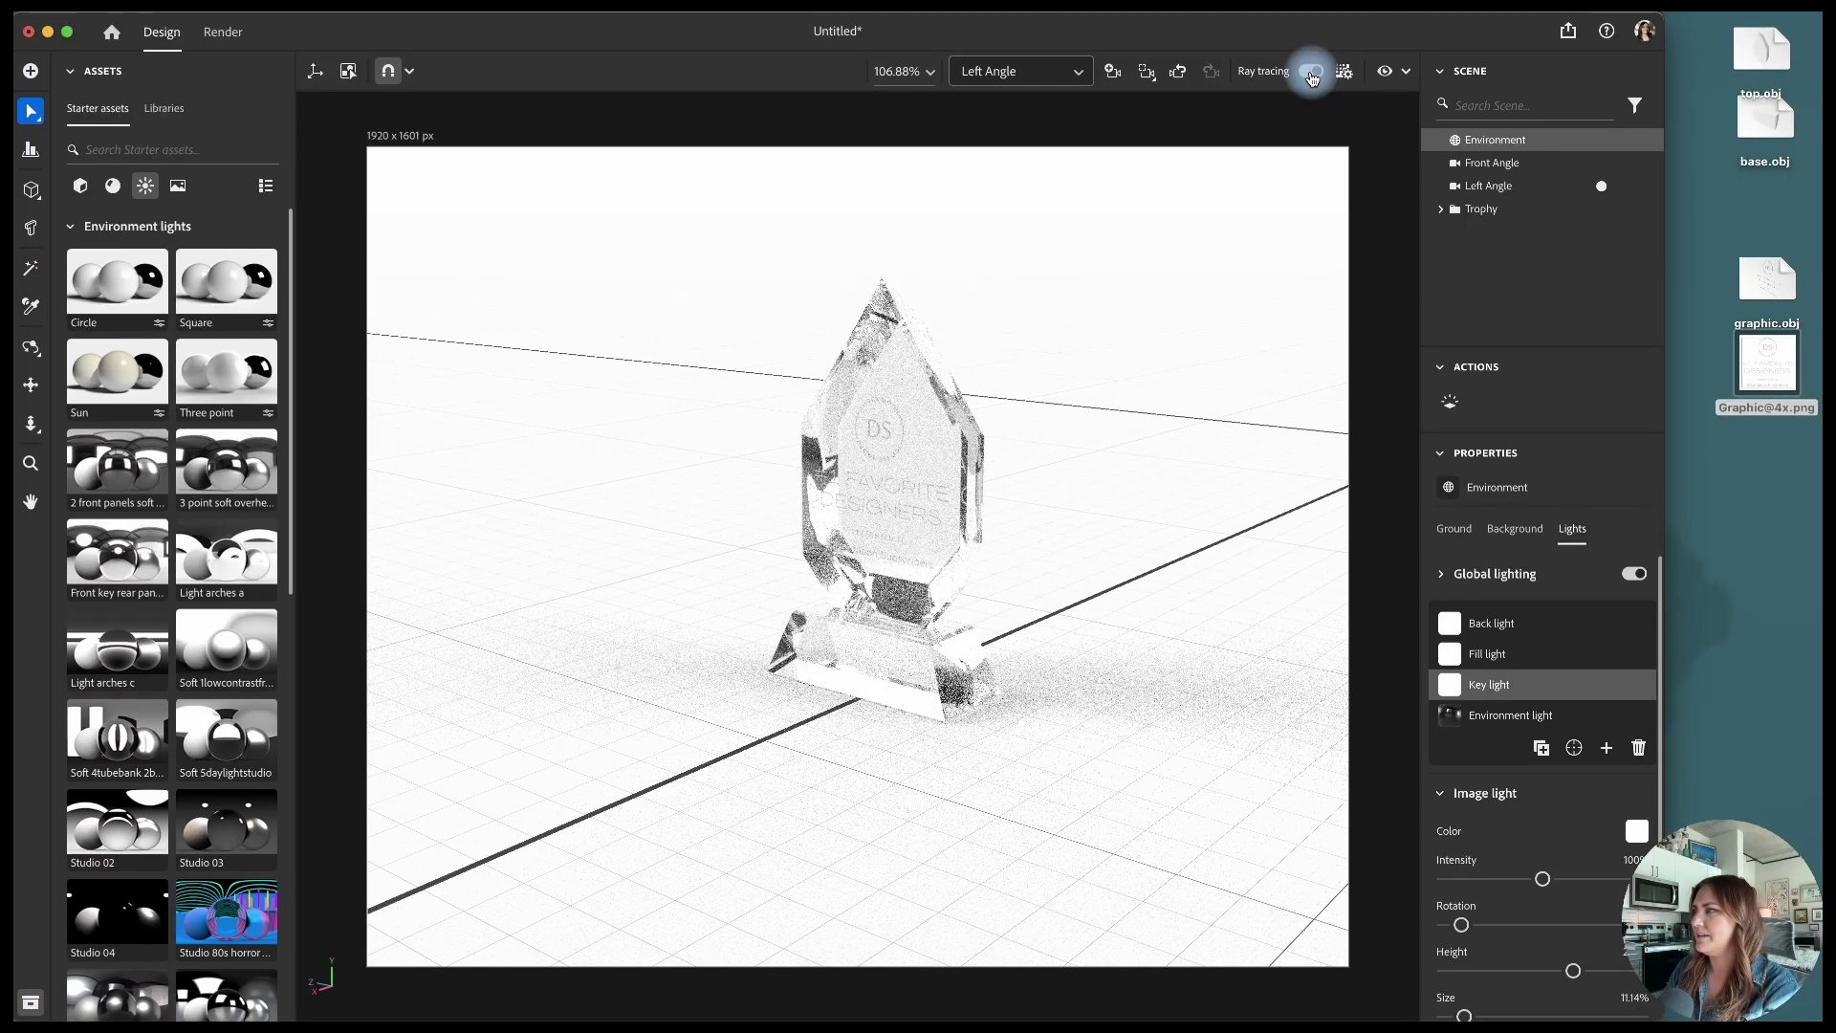
pyautogui.click(1311, 74)
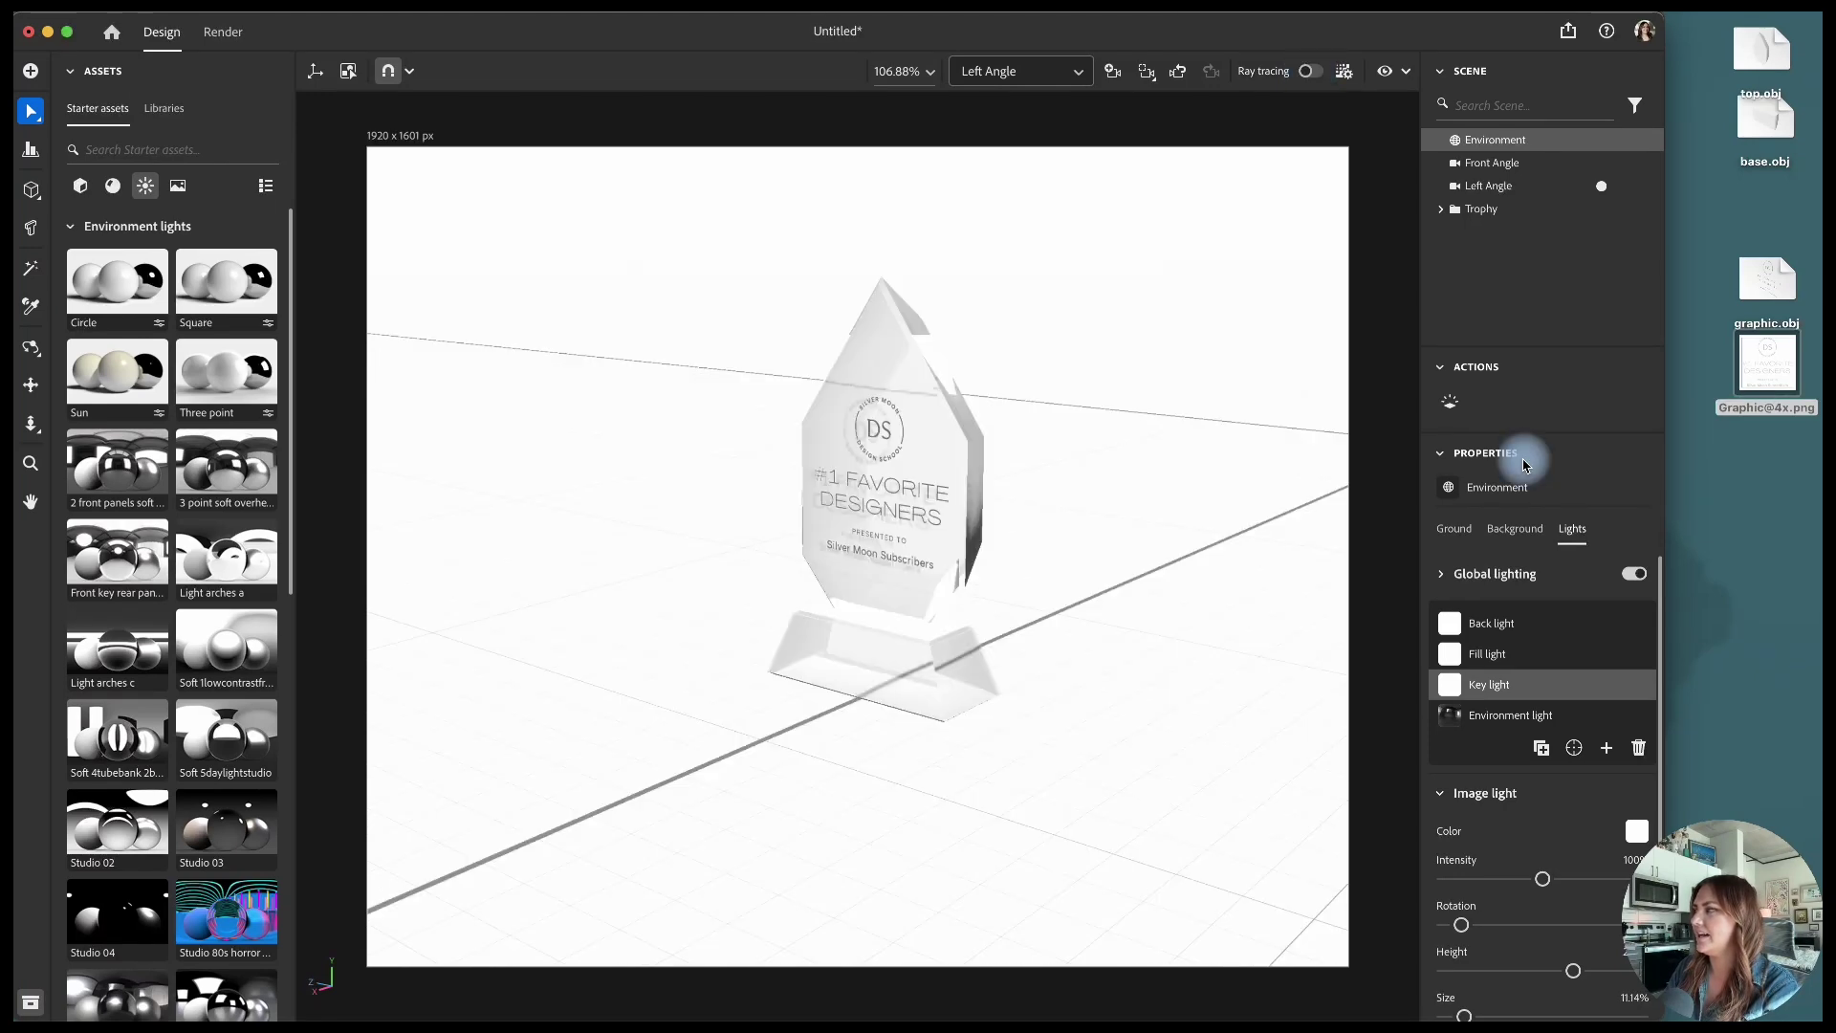
# Step: Dim the back light and lower the environment light intensity to about 56%
pyautogui.click(1532, 636)
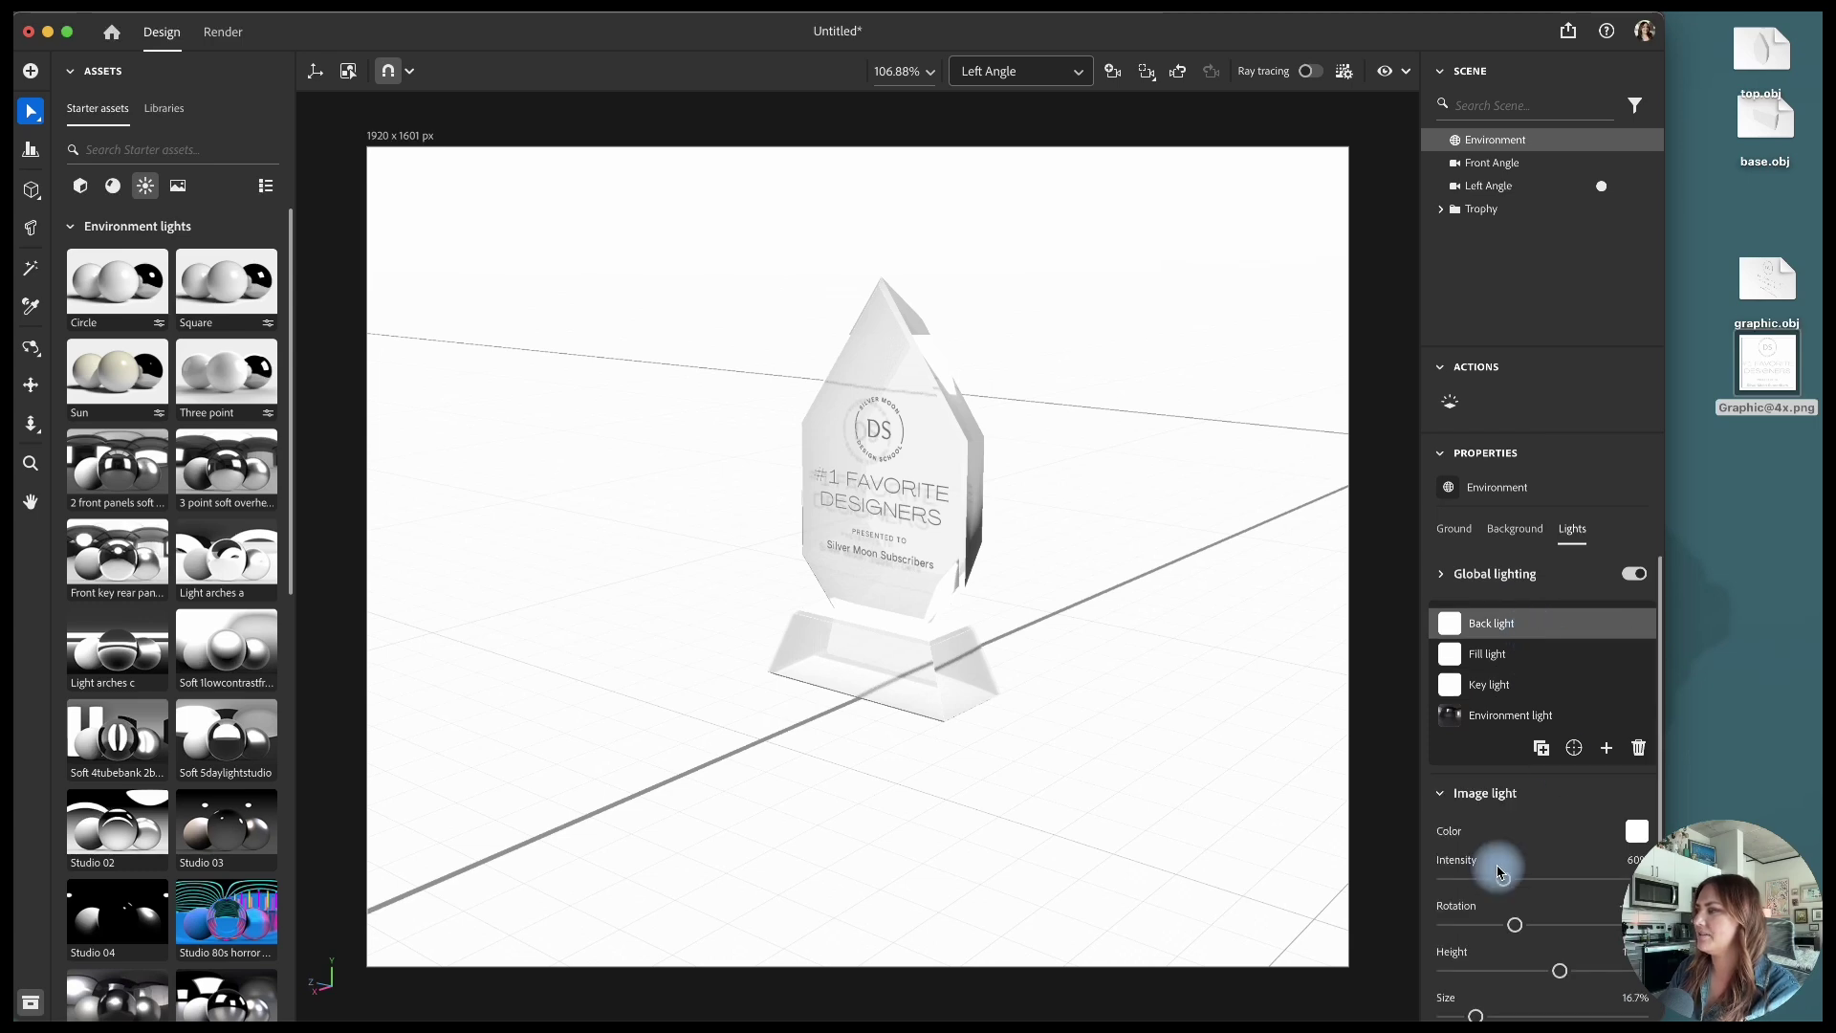
pyautogui.moveTo(1501, 878); pyautogui.dragTo(1464, 882)
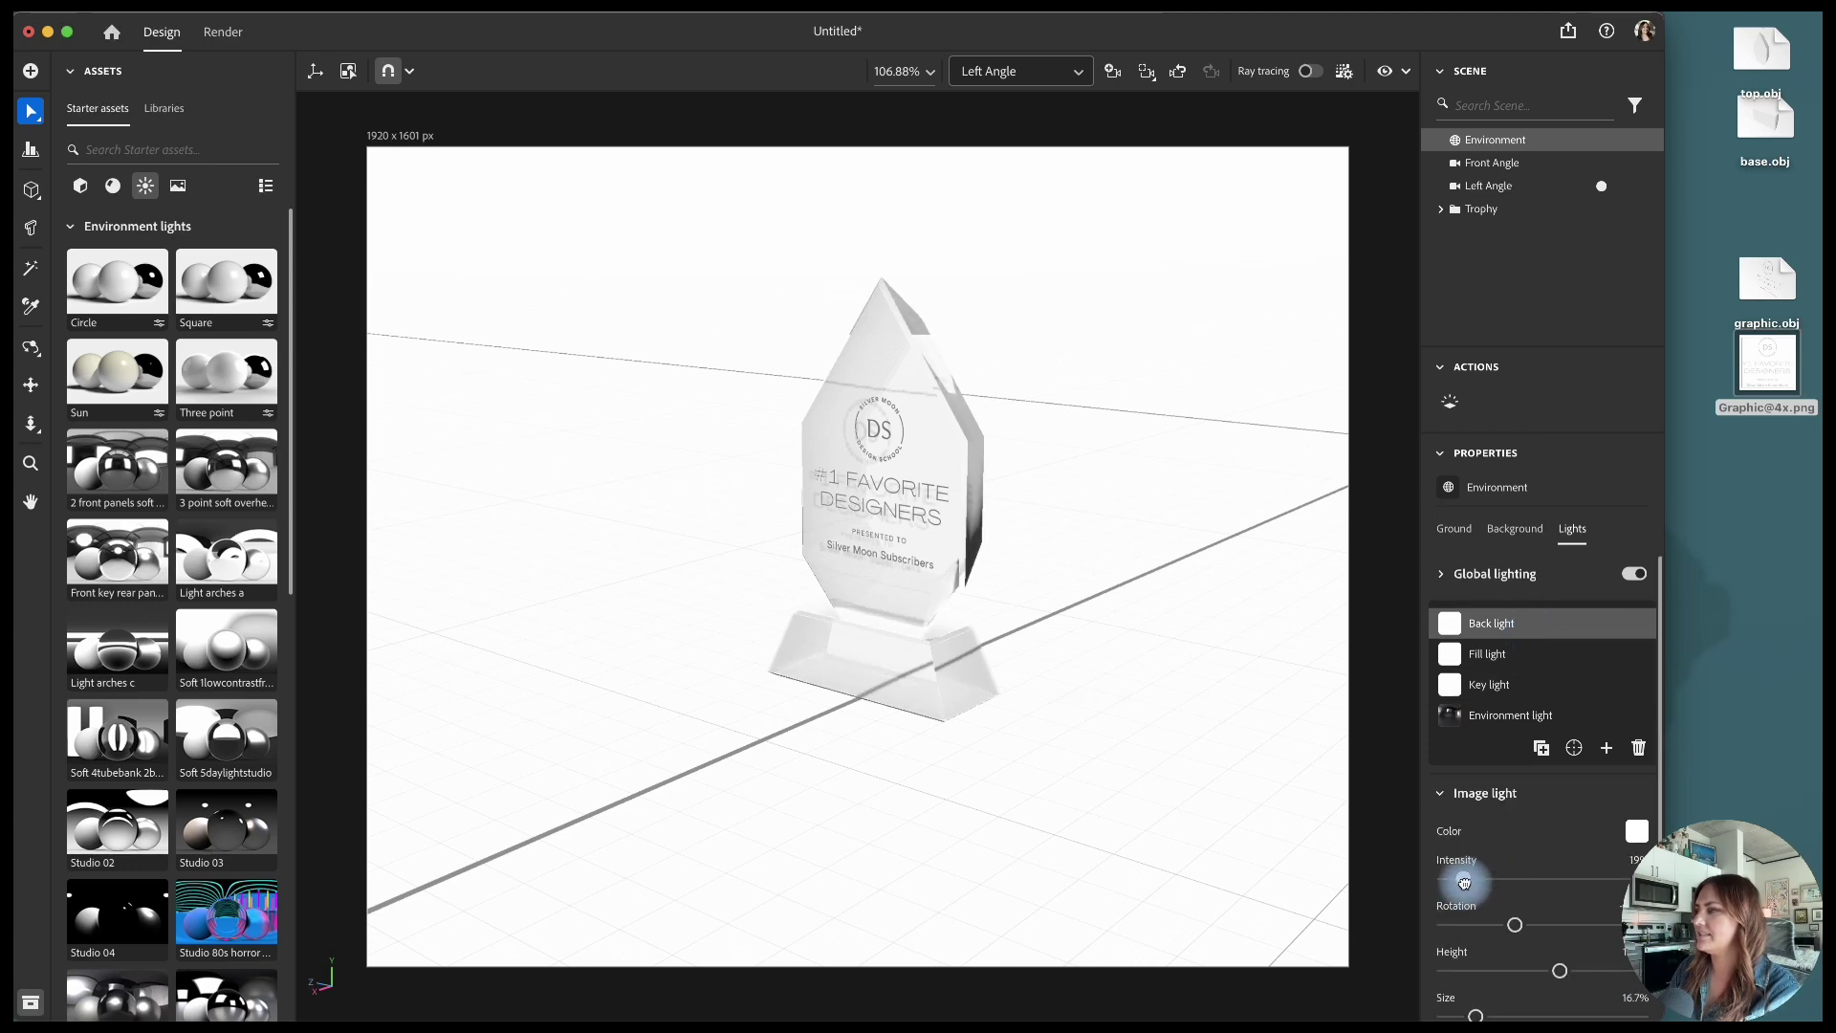
pyautogui.click(1521, 654)
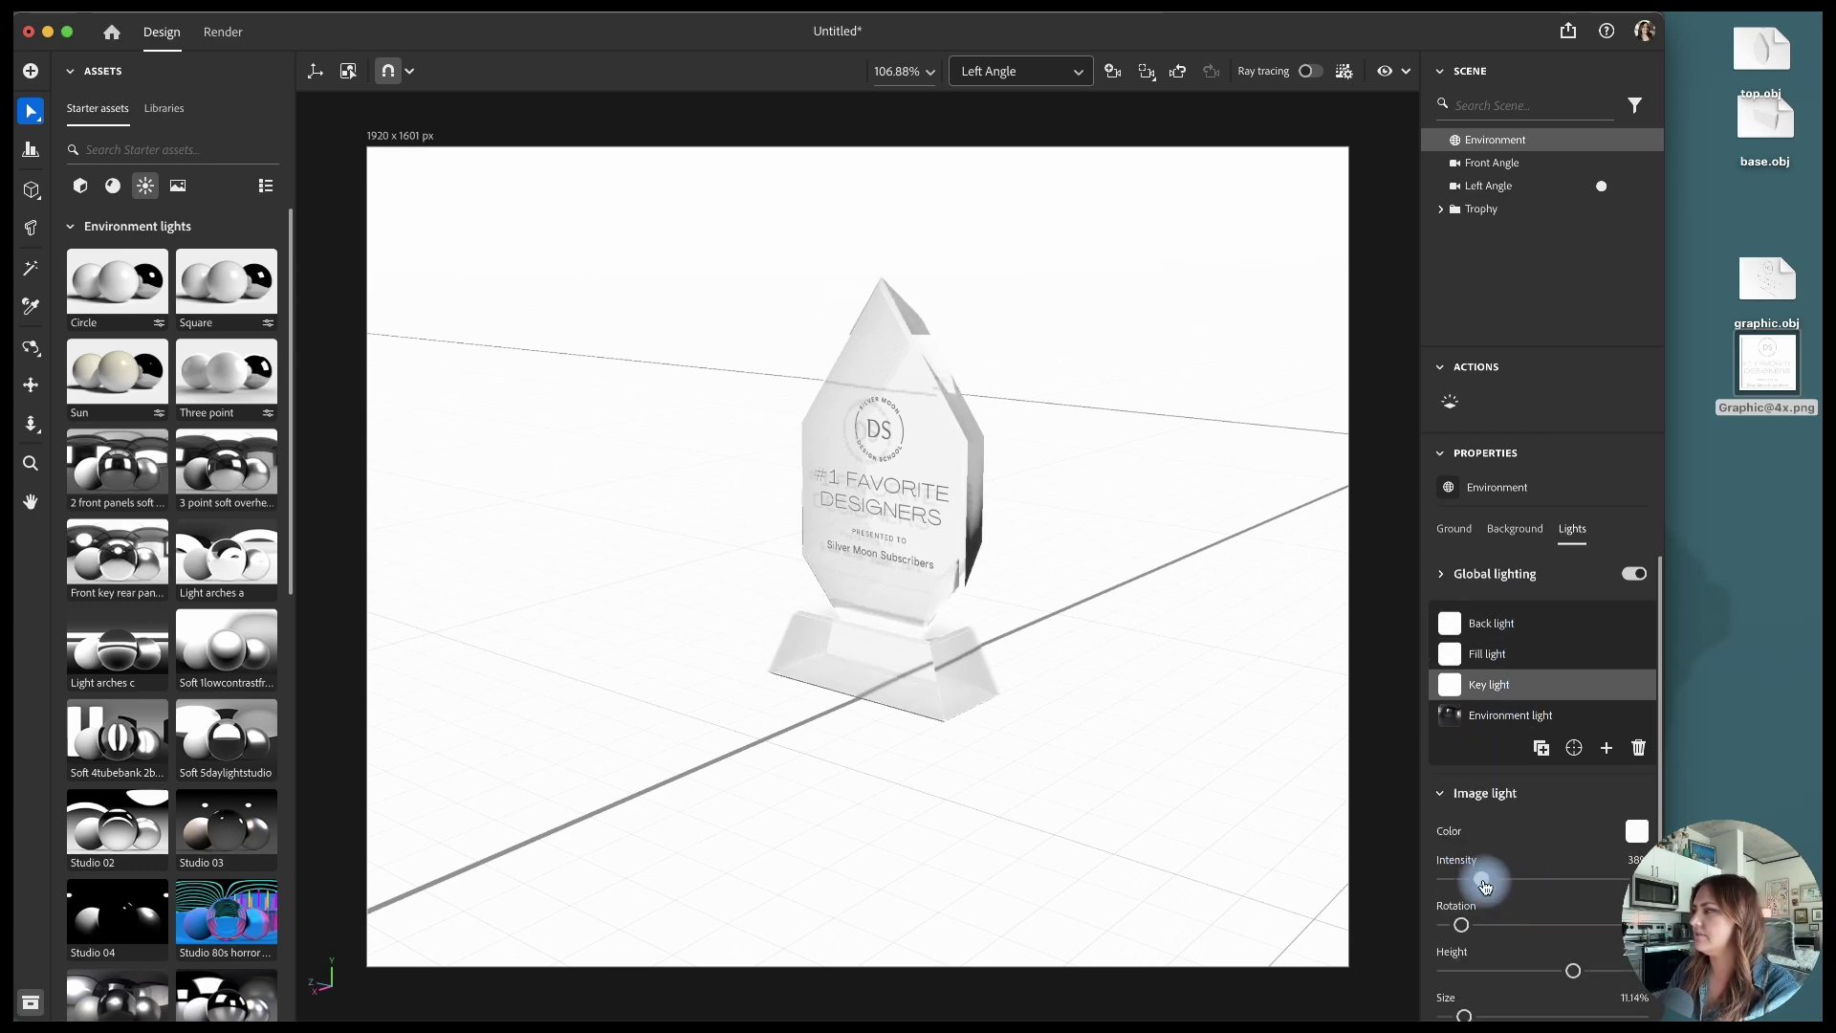
pyautogui.click(1525, 717)
pyautogui.moveTo(1541, 878); pyautogui.dragTo(1507, 882)
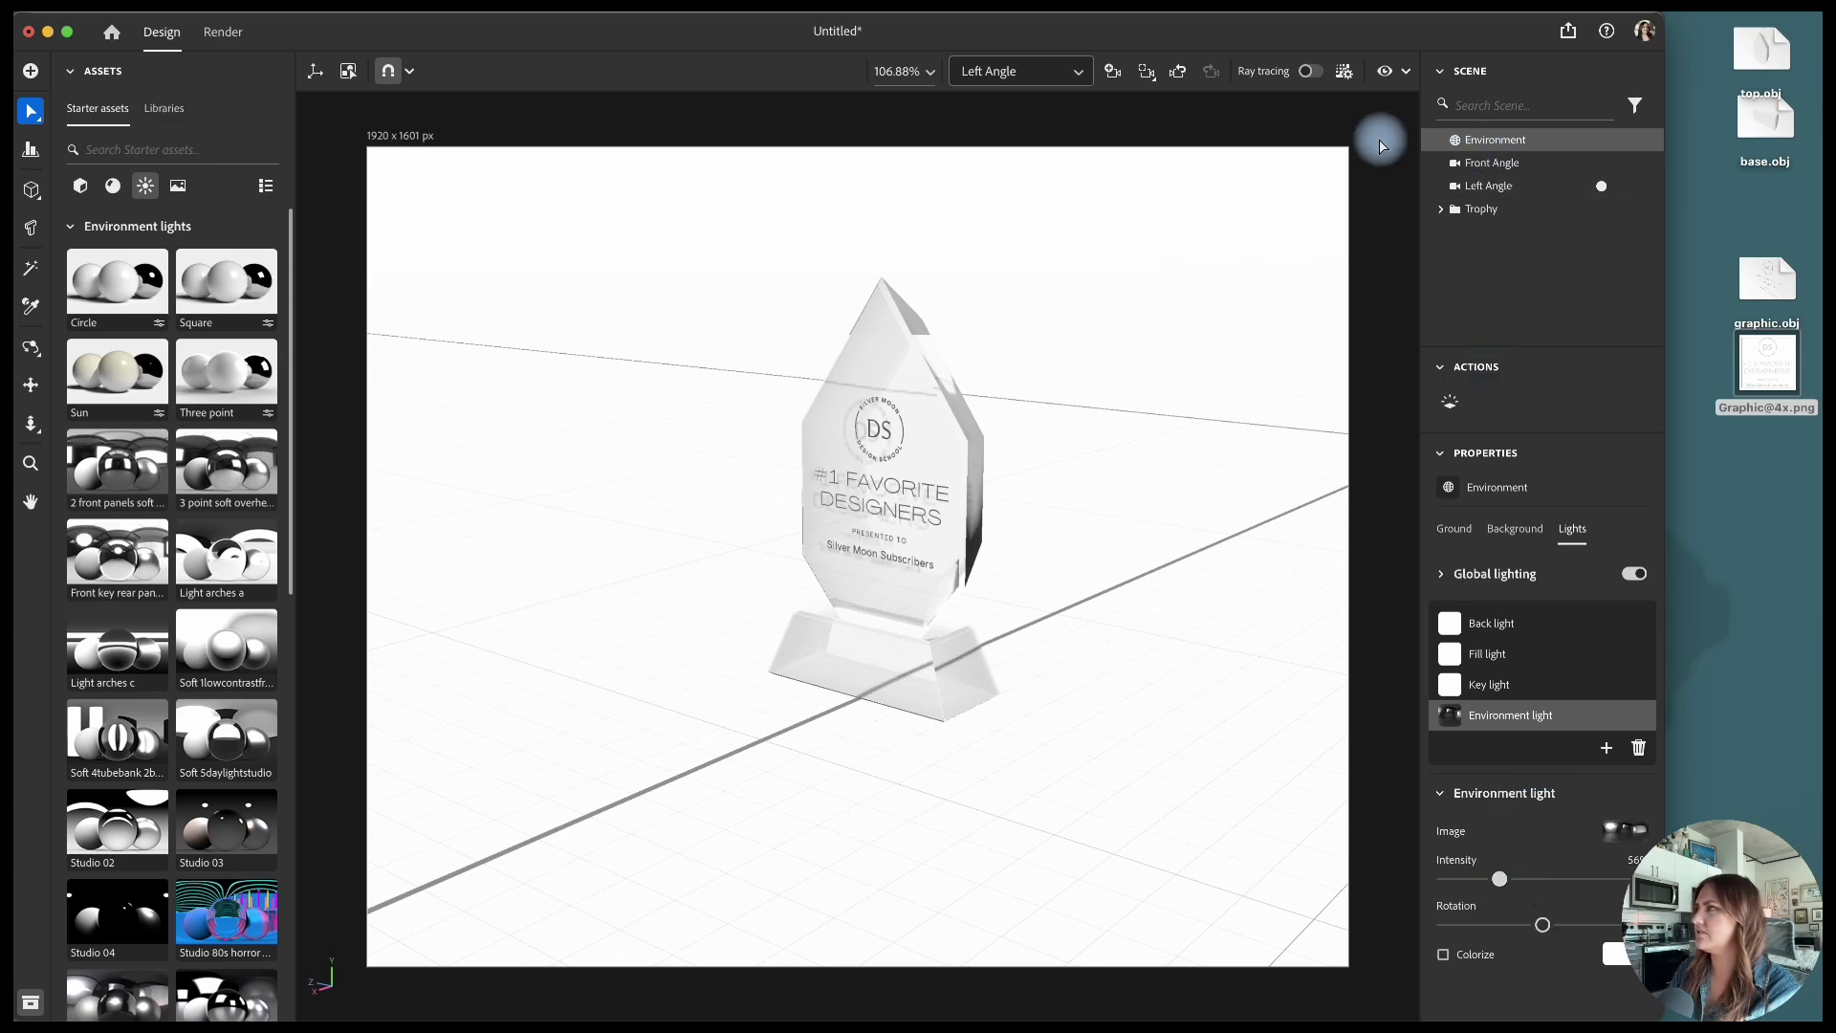
pyautogui.click(1312, 72)
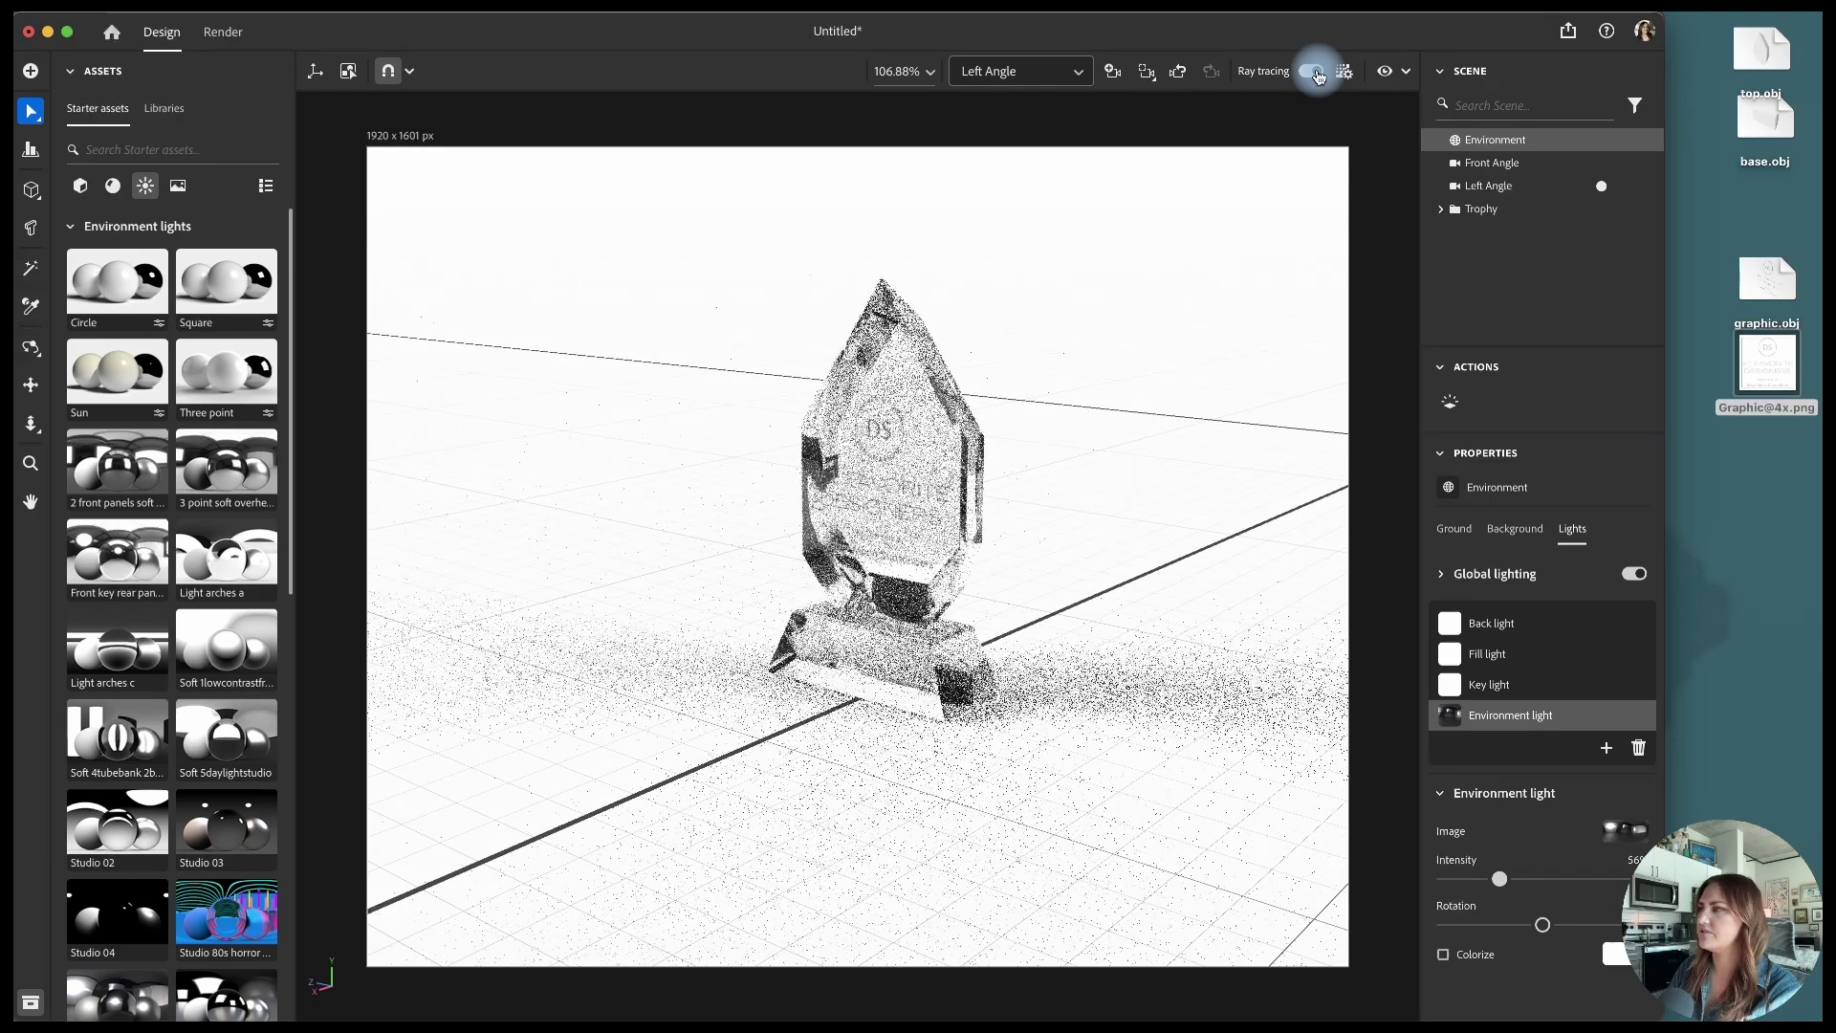
pyautogui.click(1313, 72)
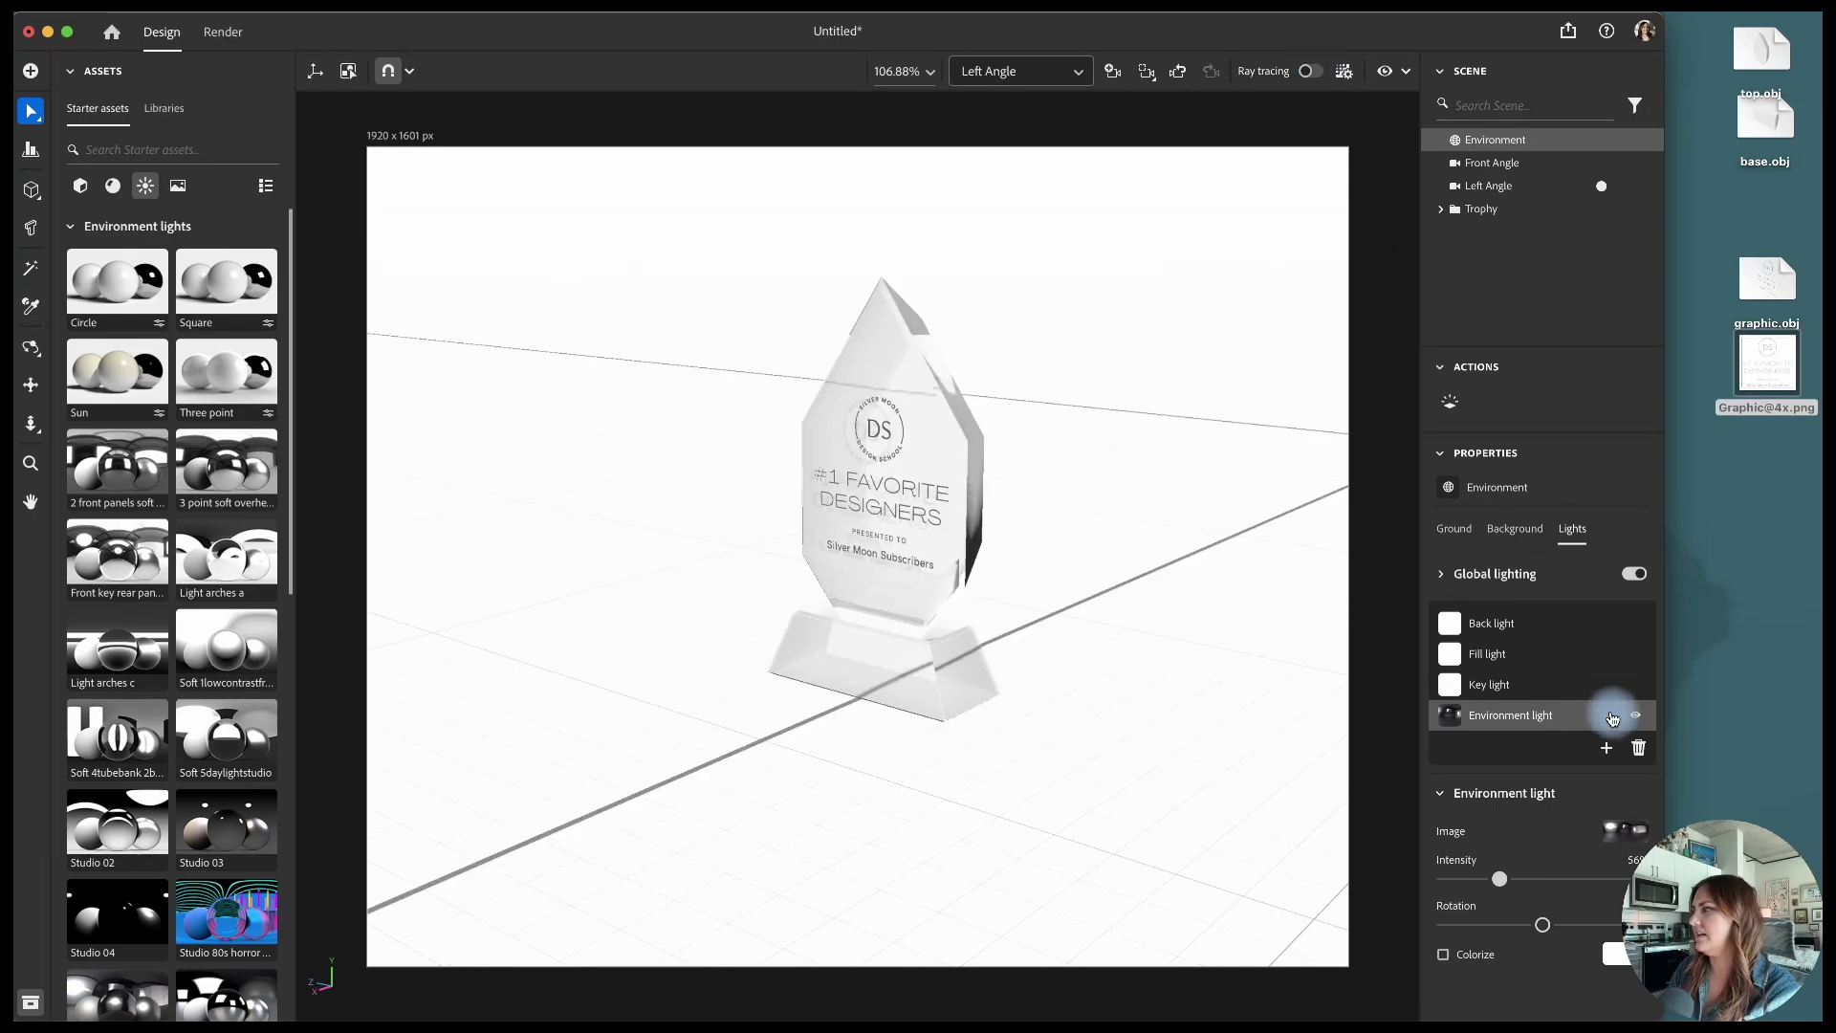
# Step: Check the top piece's glass material, then show Render: ray tracing, Medium, Left Angle camera
pyautogui.click(932, 421)
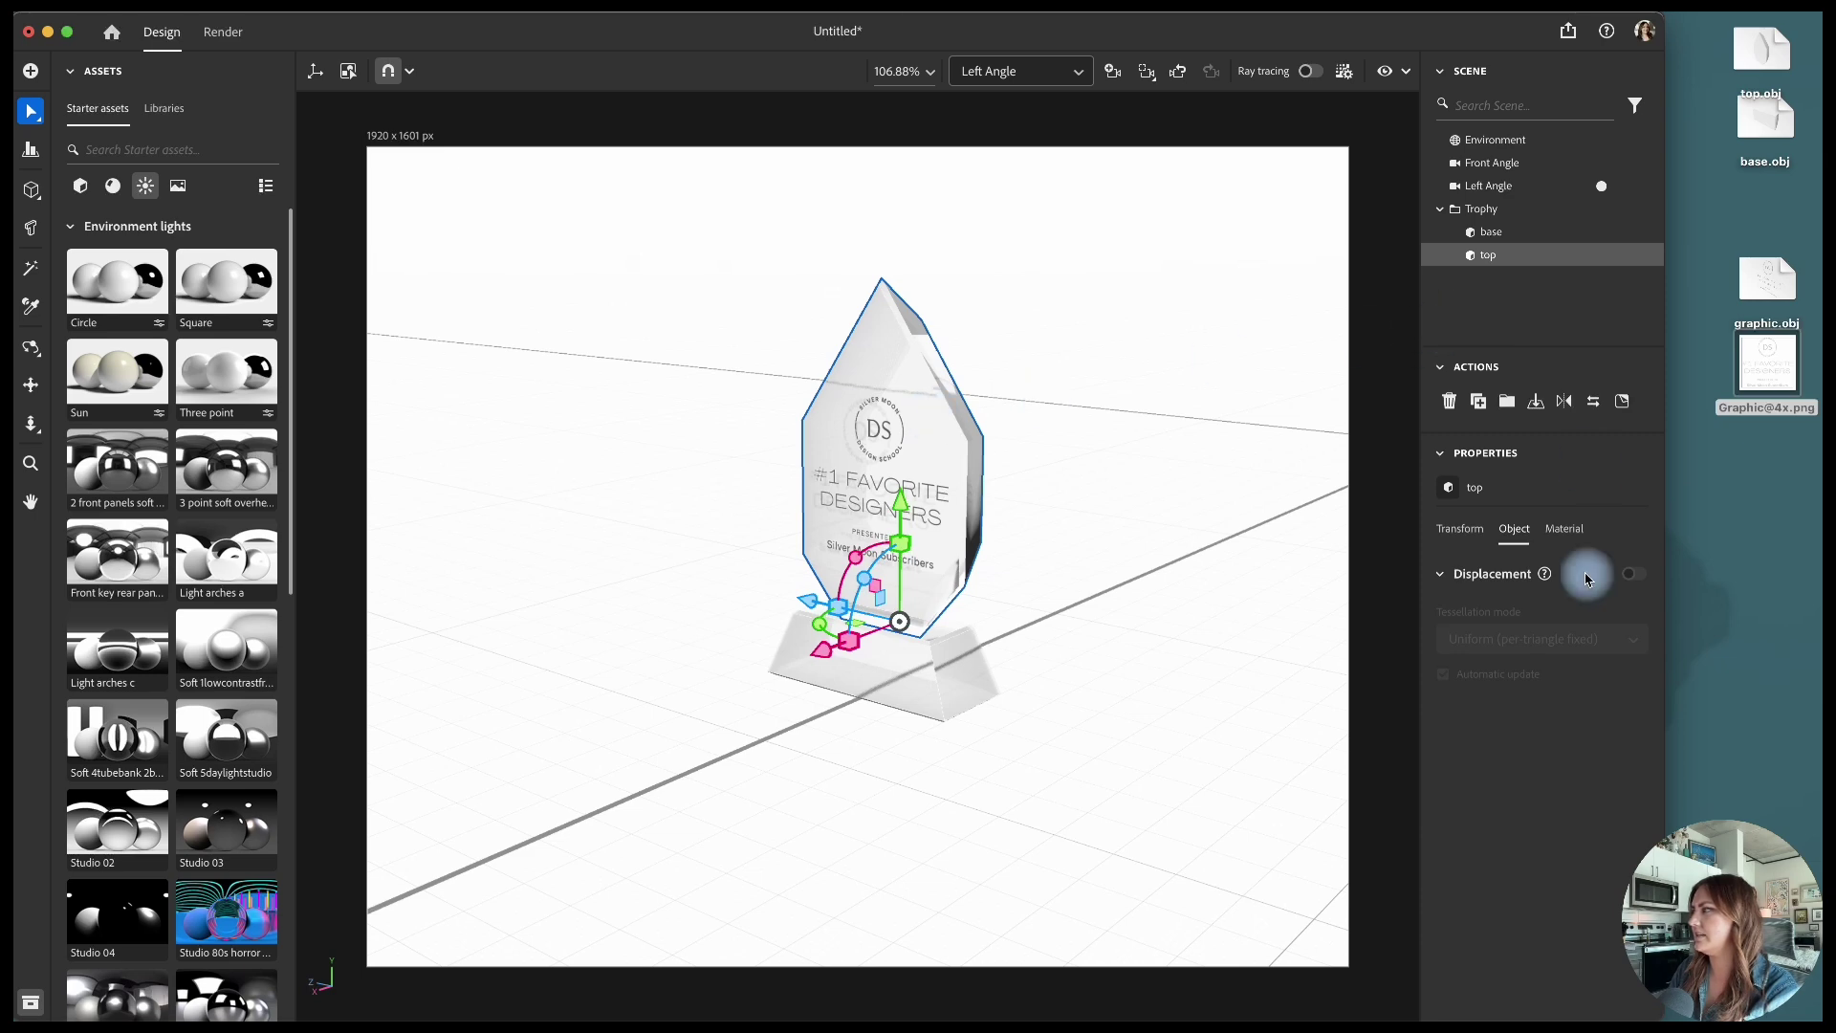
pyautogui.click(1559, 531)
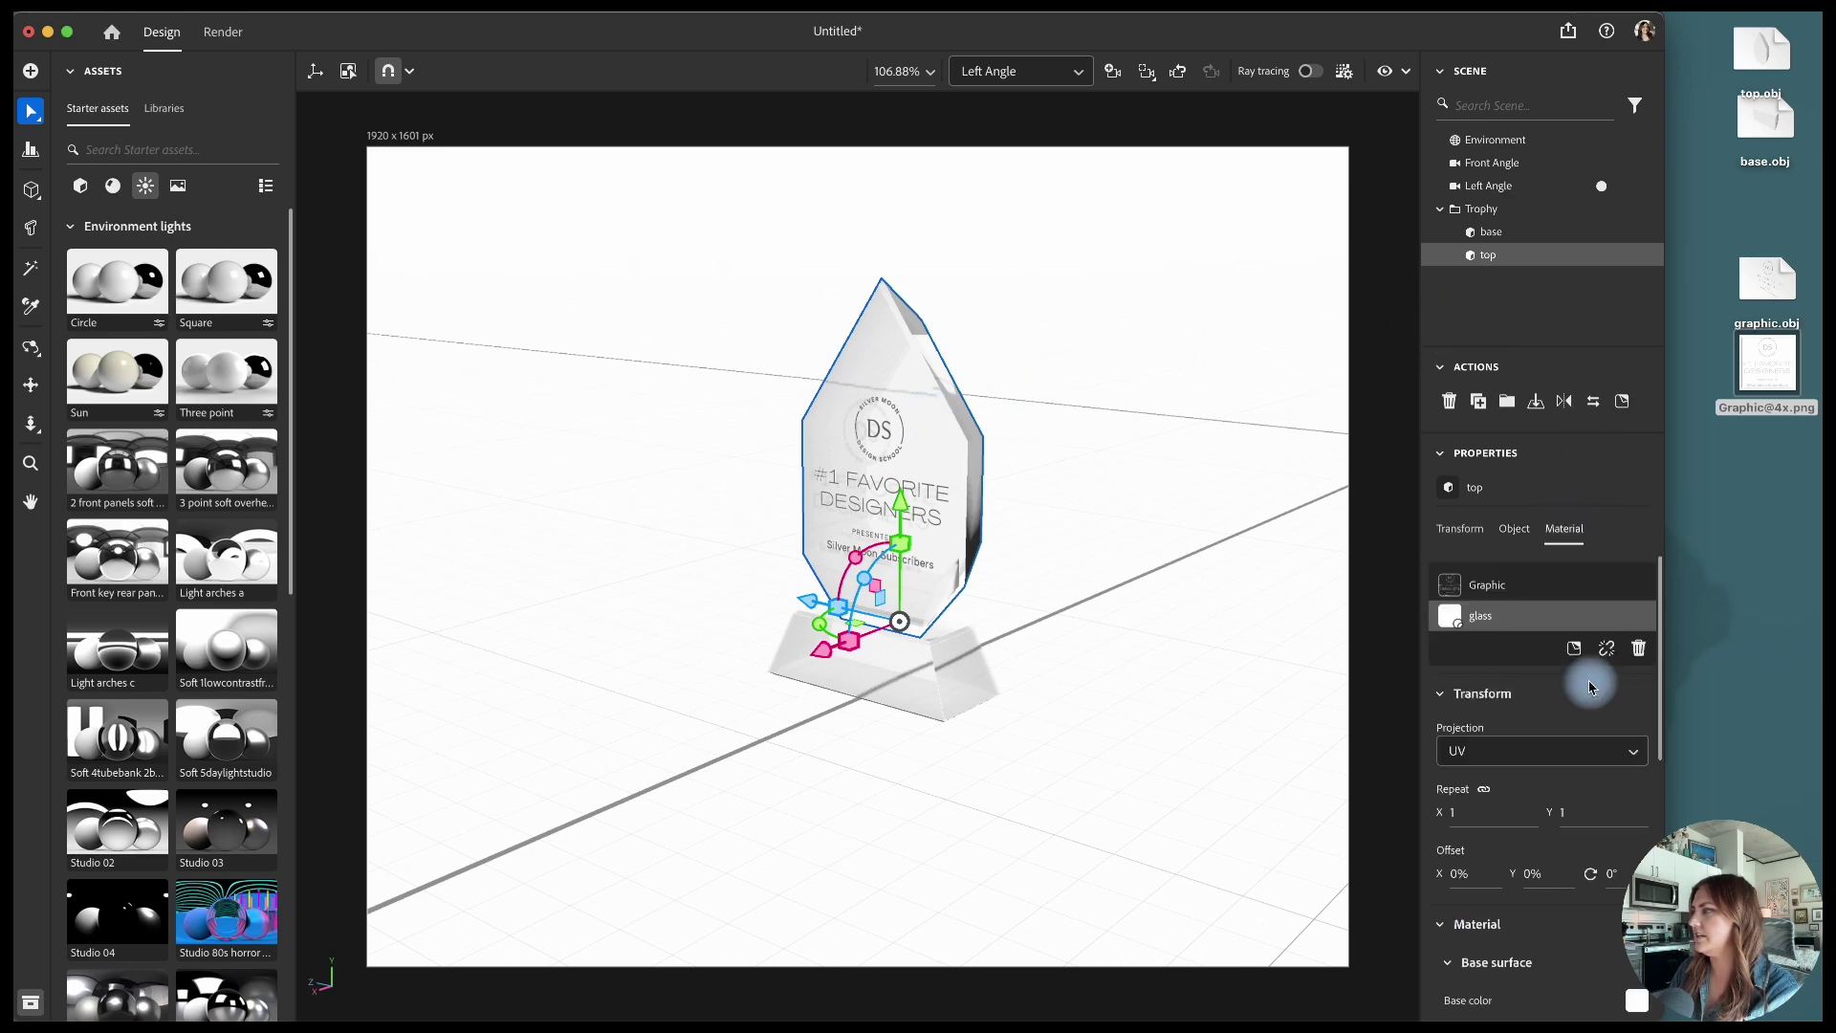
pyautogui.moveTo(1656, 669); pyautogui.dragTo(1661, 865)
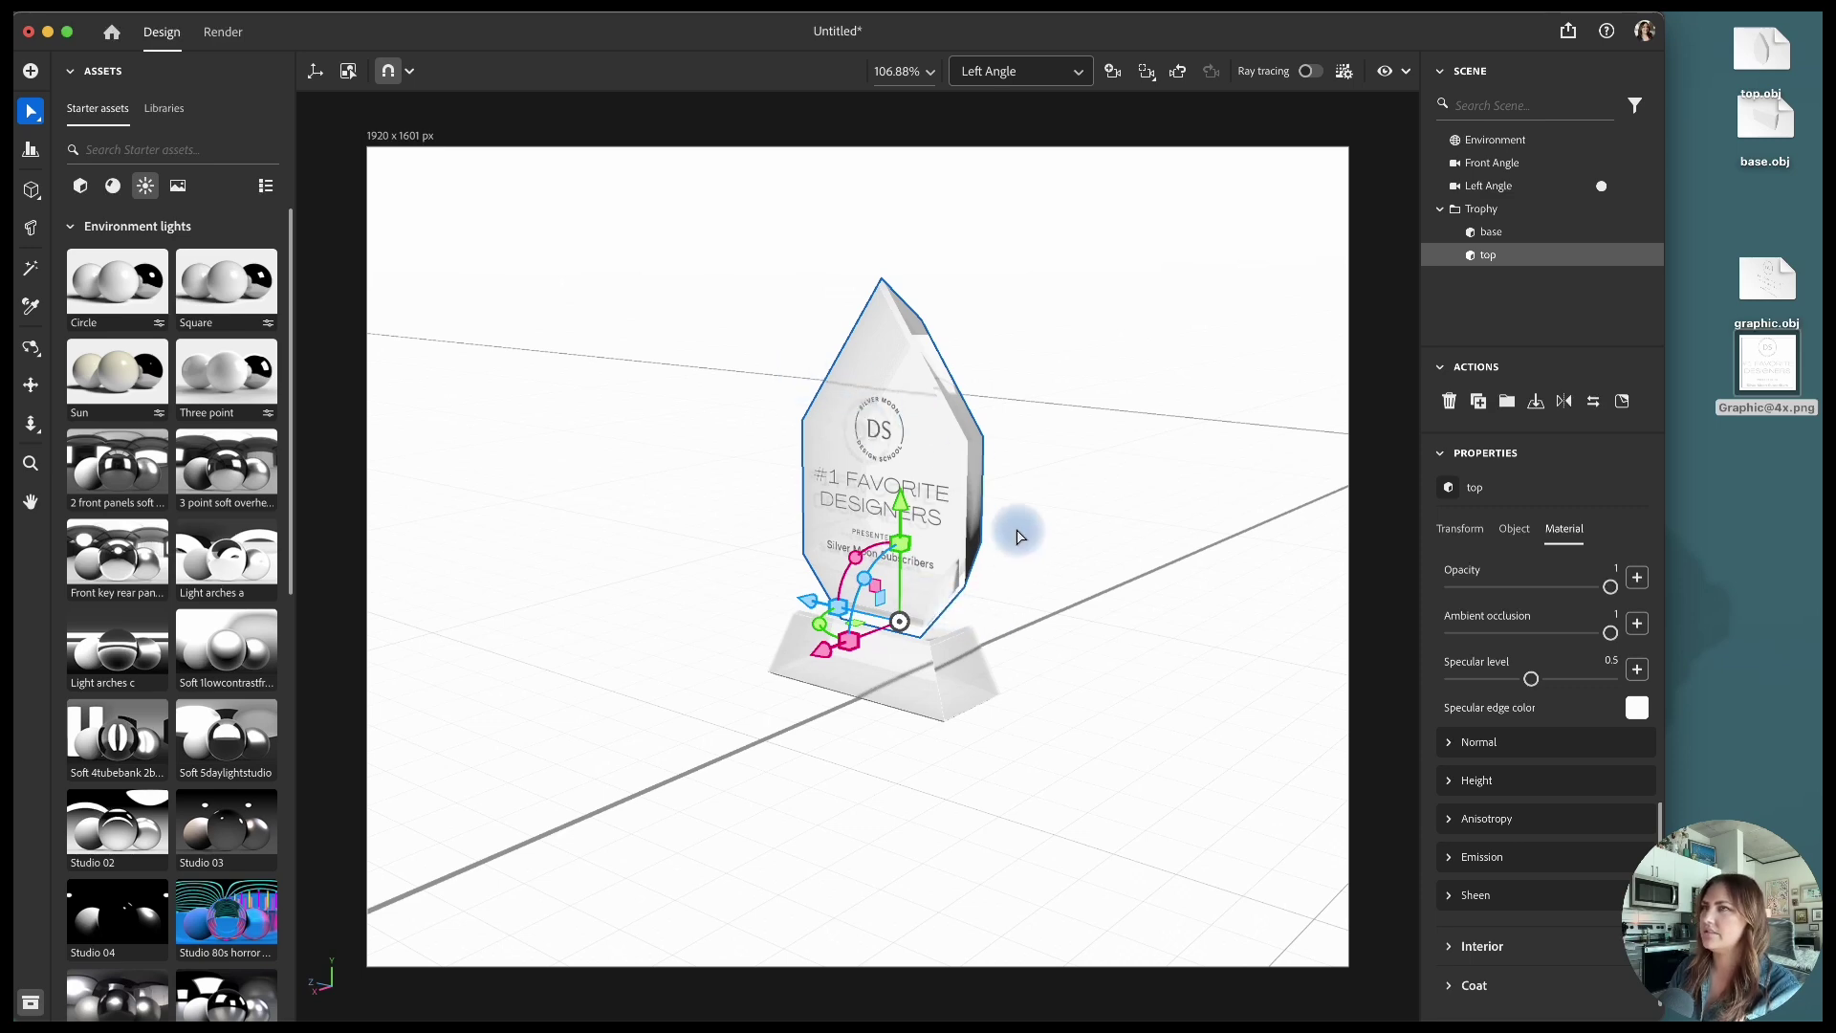
pyautogui.click(225, 38)
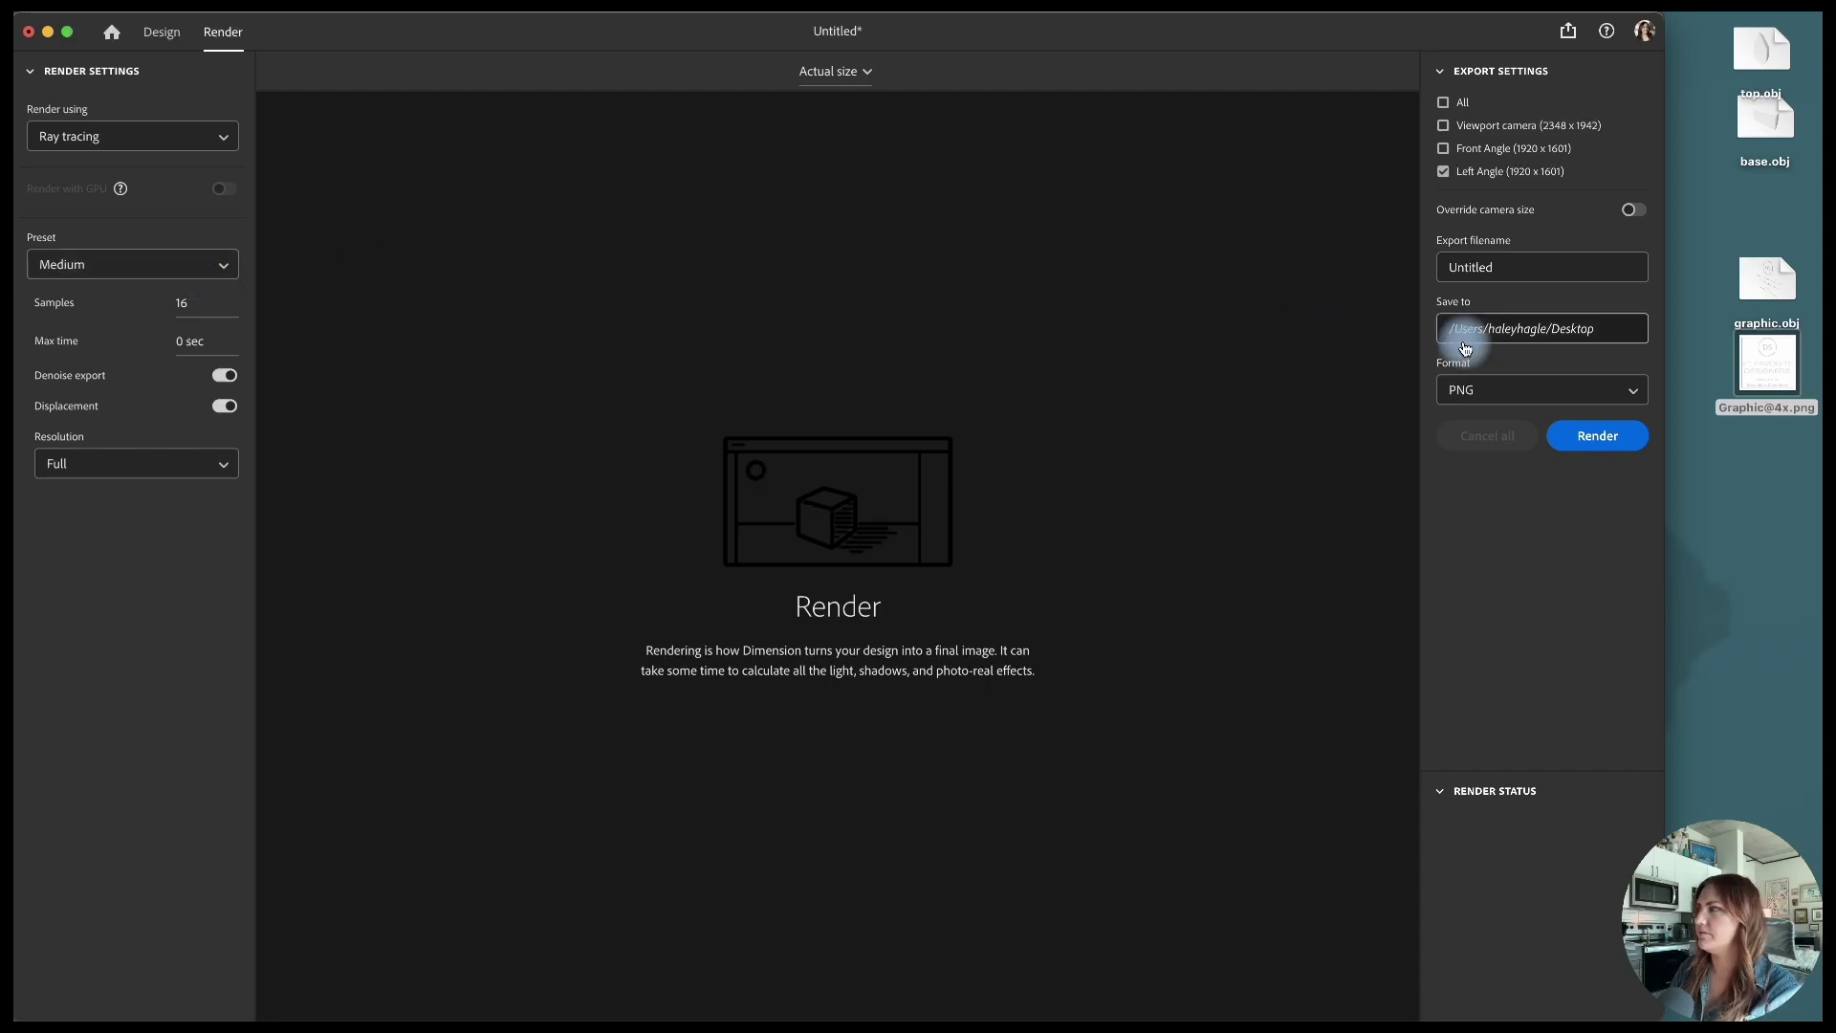
# Step: Add Front Angle to the export, render both camera views to PNG, and close the Left Angle preview
pyautogui.click(1443, 148)
pyautogui.click(1598, 435)
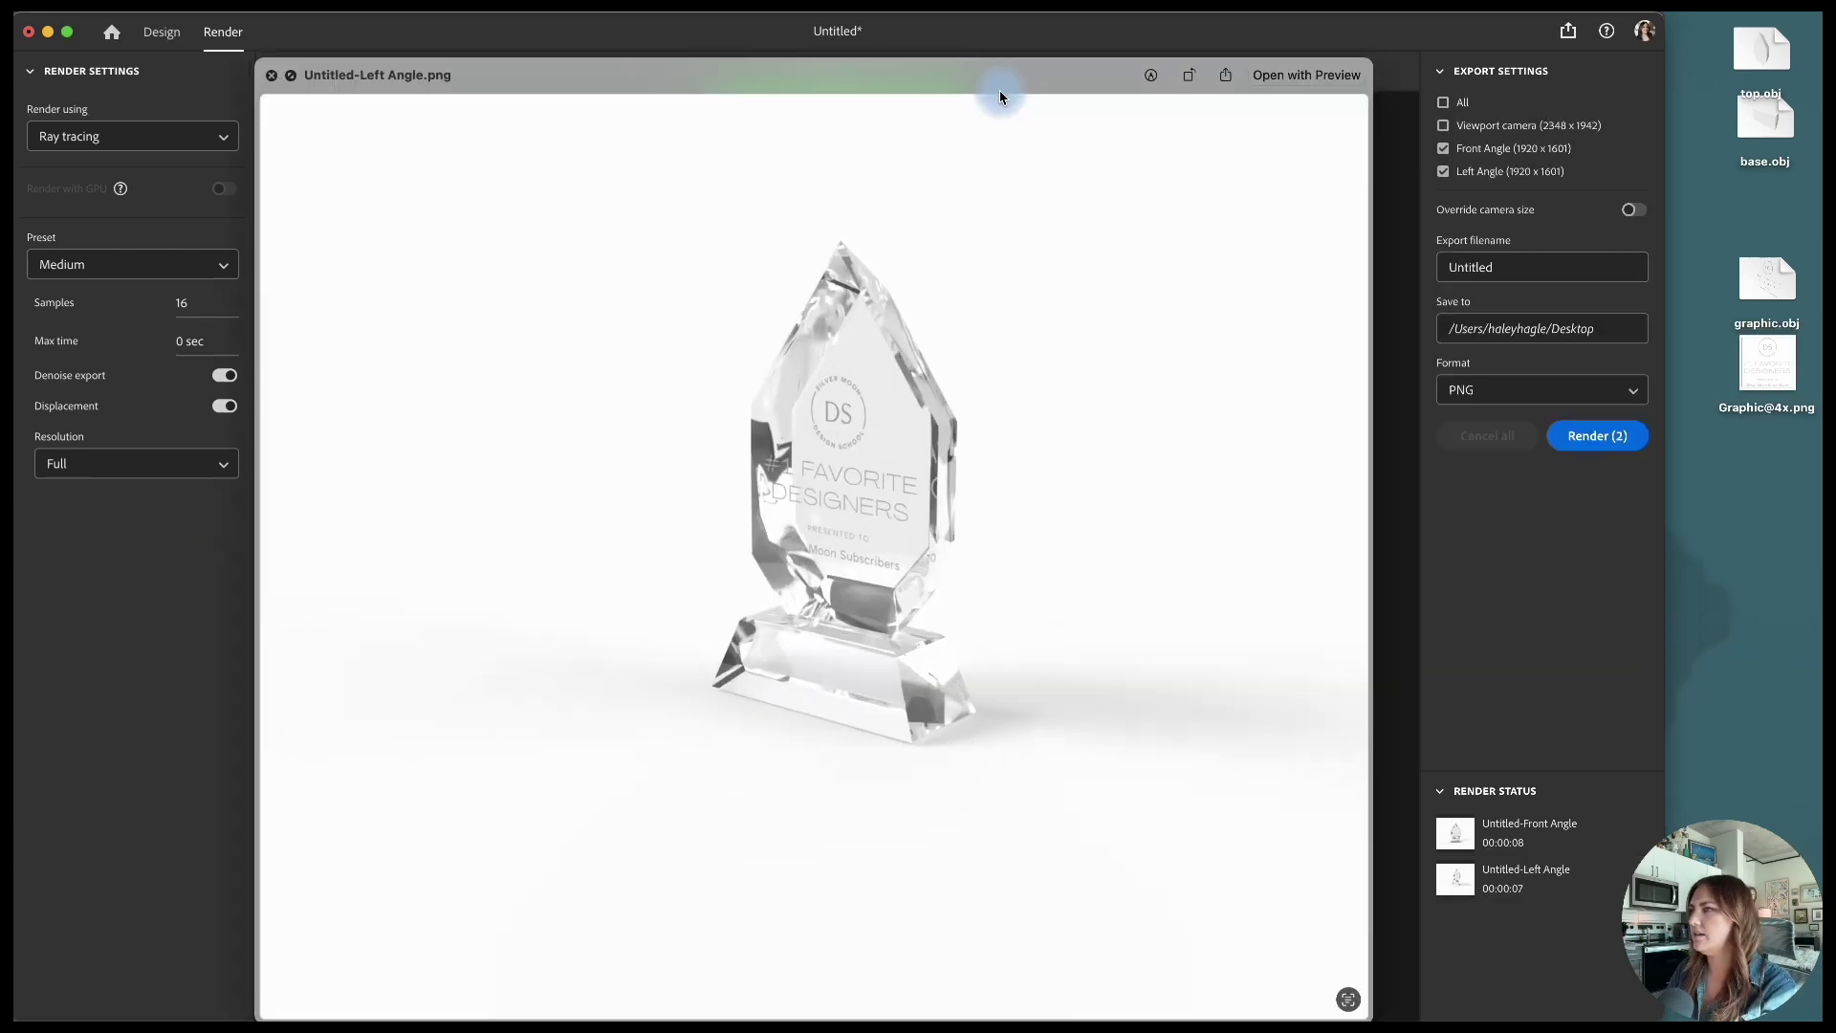
pyautogui.moveTo(962, 98); pyautogui.dragTo(900, 109)
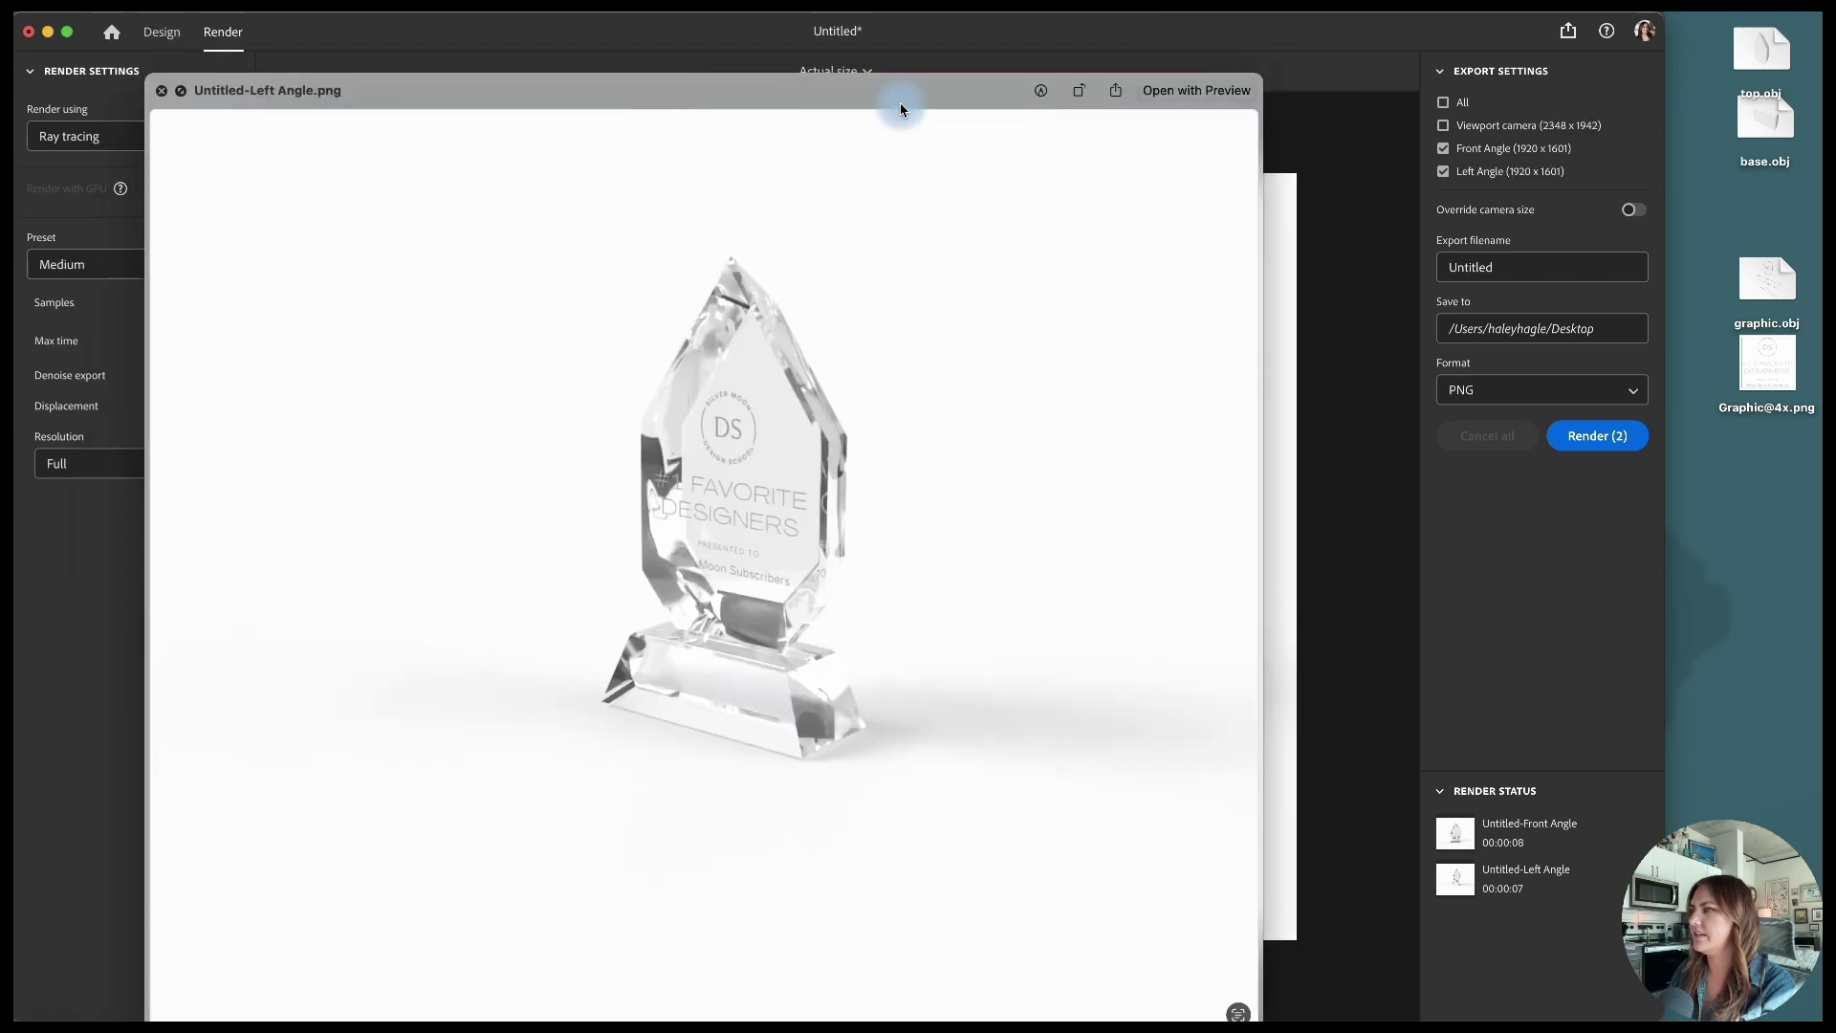
pyautogui.press('space')
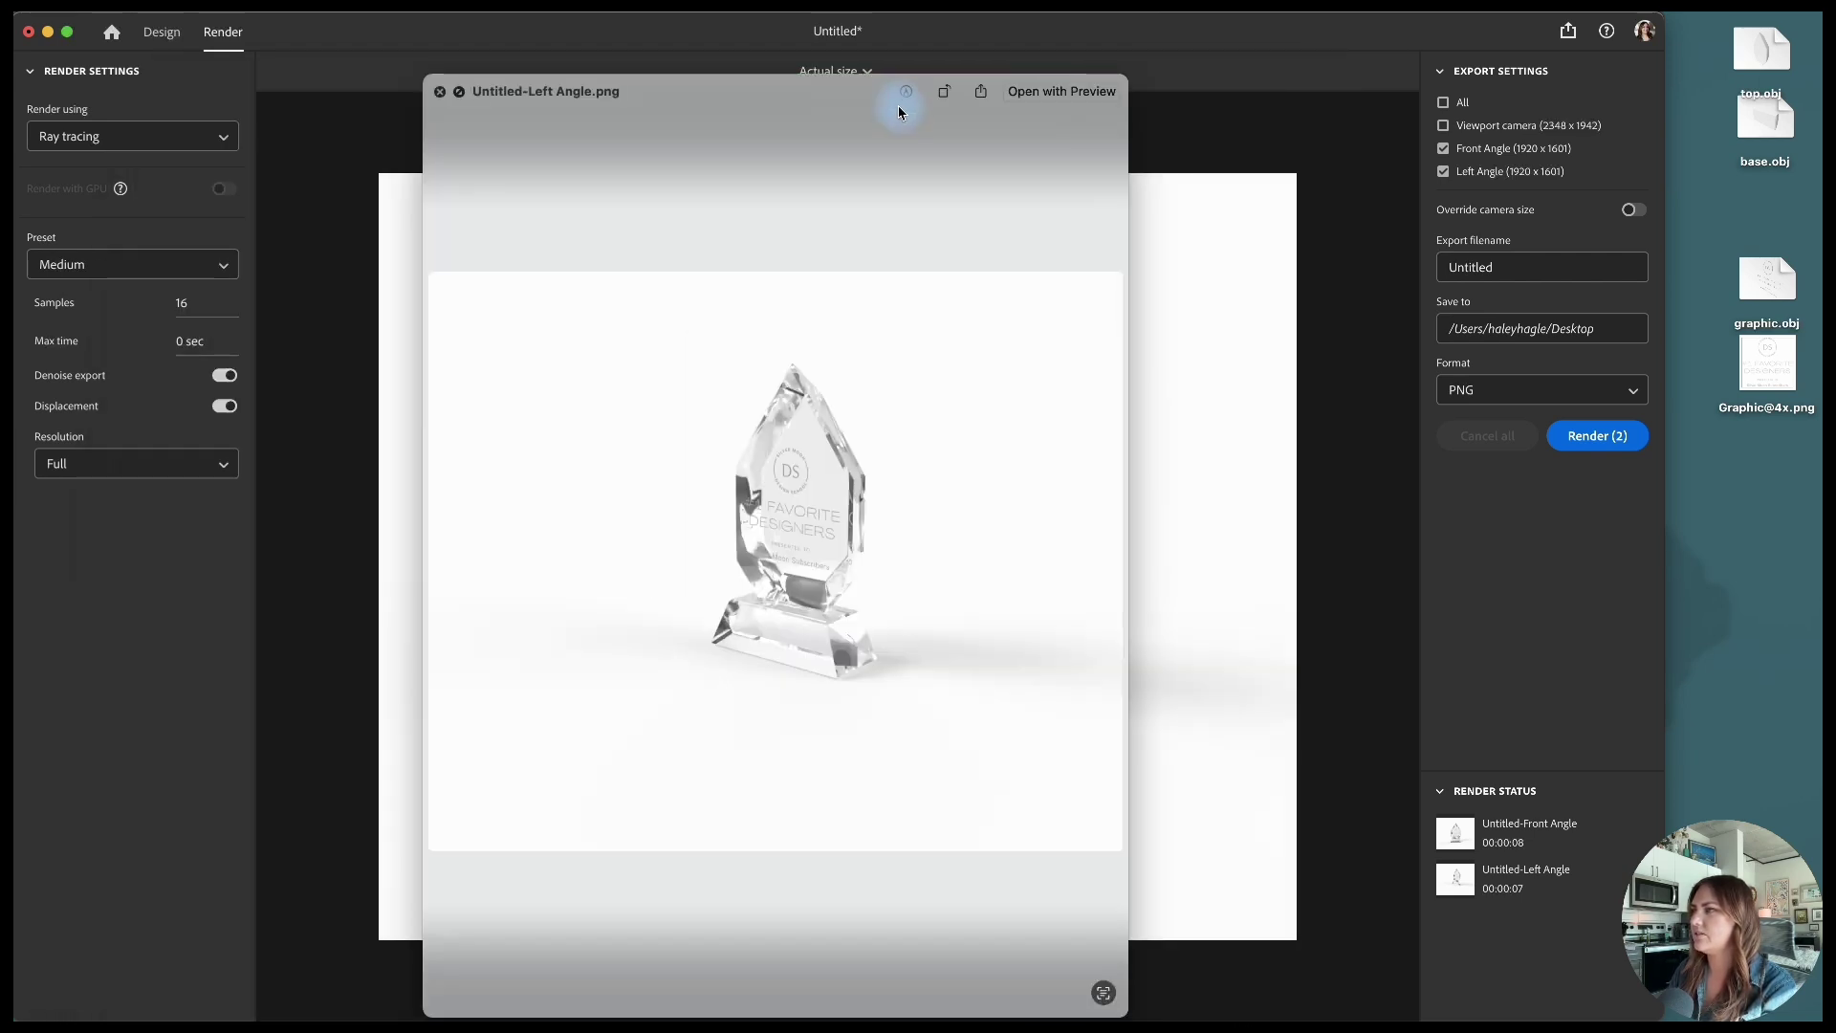
# Step: Soften the top's ambient occlusion to about 0.6 and lower its specular level to about 0.3
pyautogui.click(163, 34)
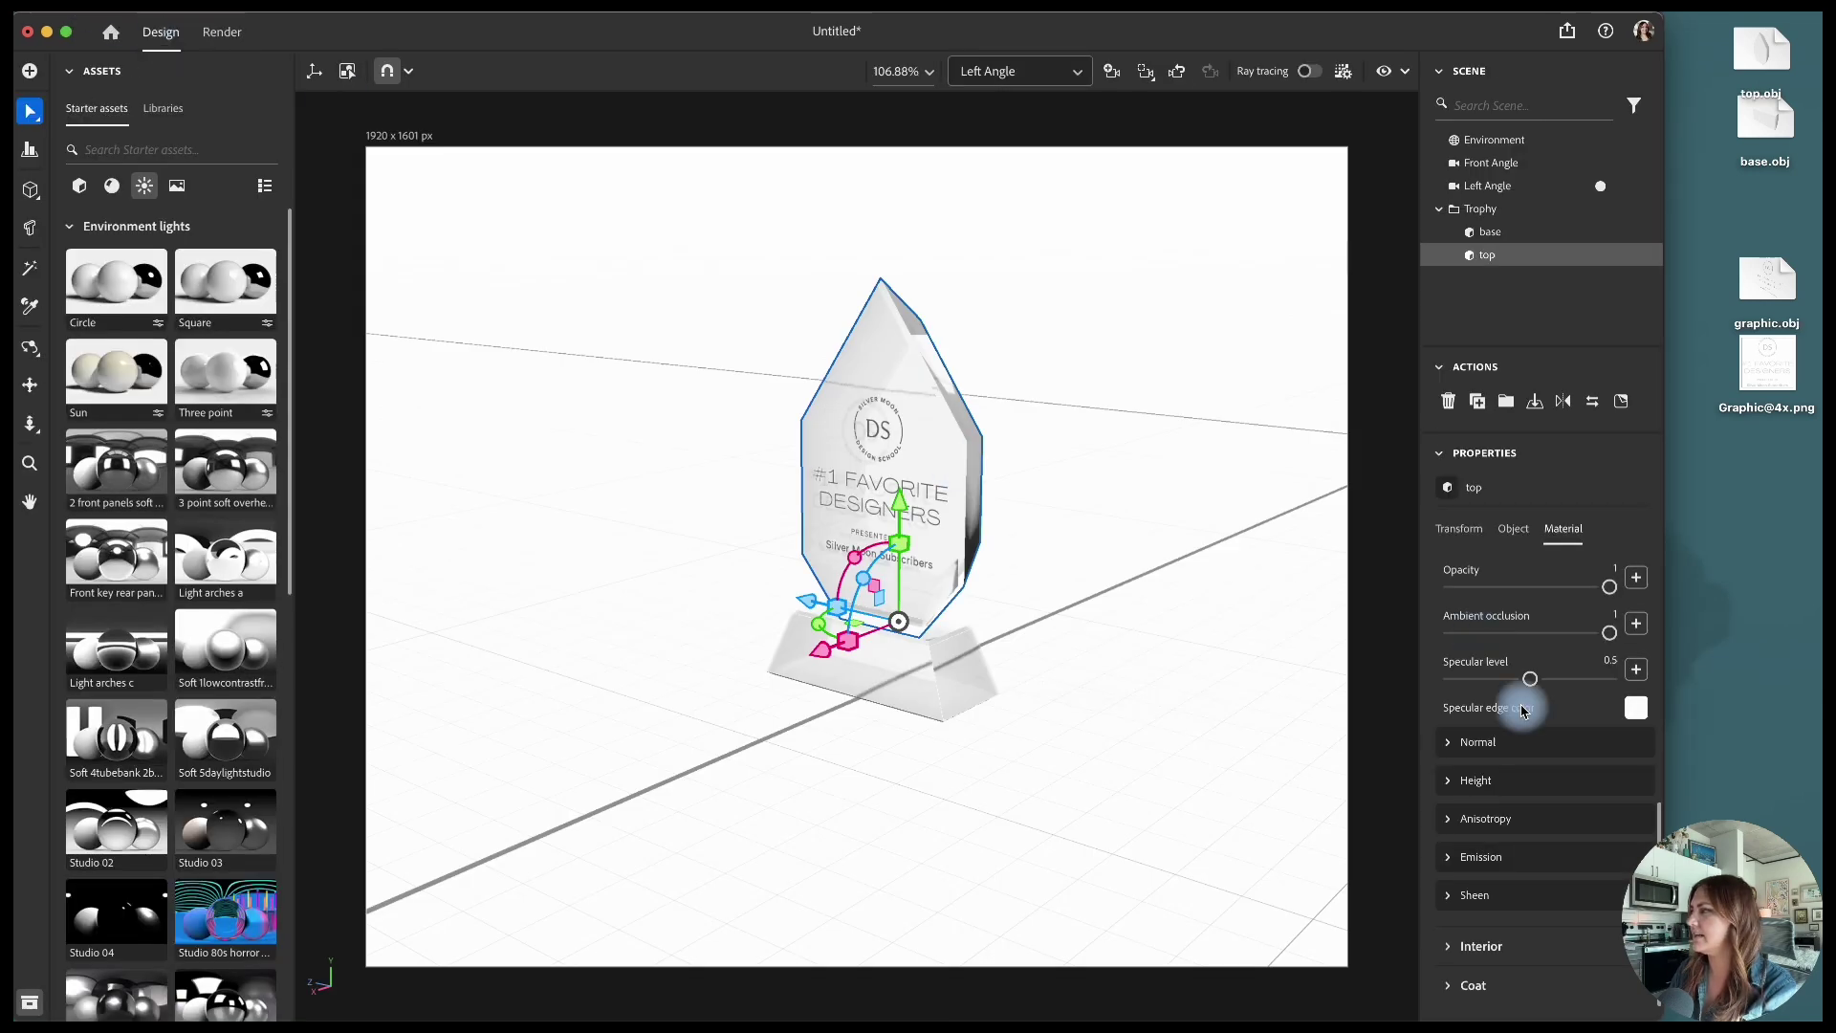
pyautogui.moveTo(1610, 633); pyautogui.dragTo(1553, 639)
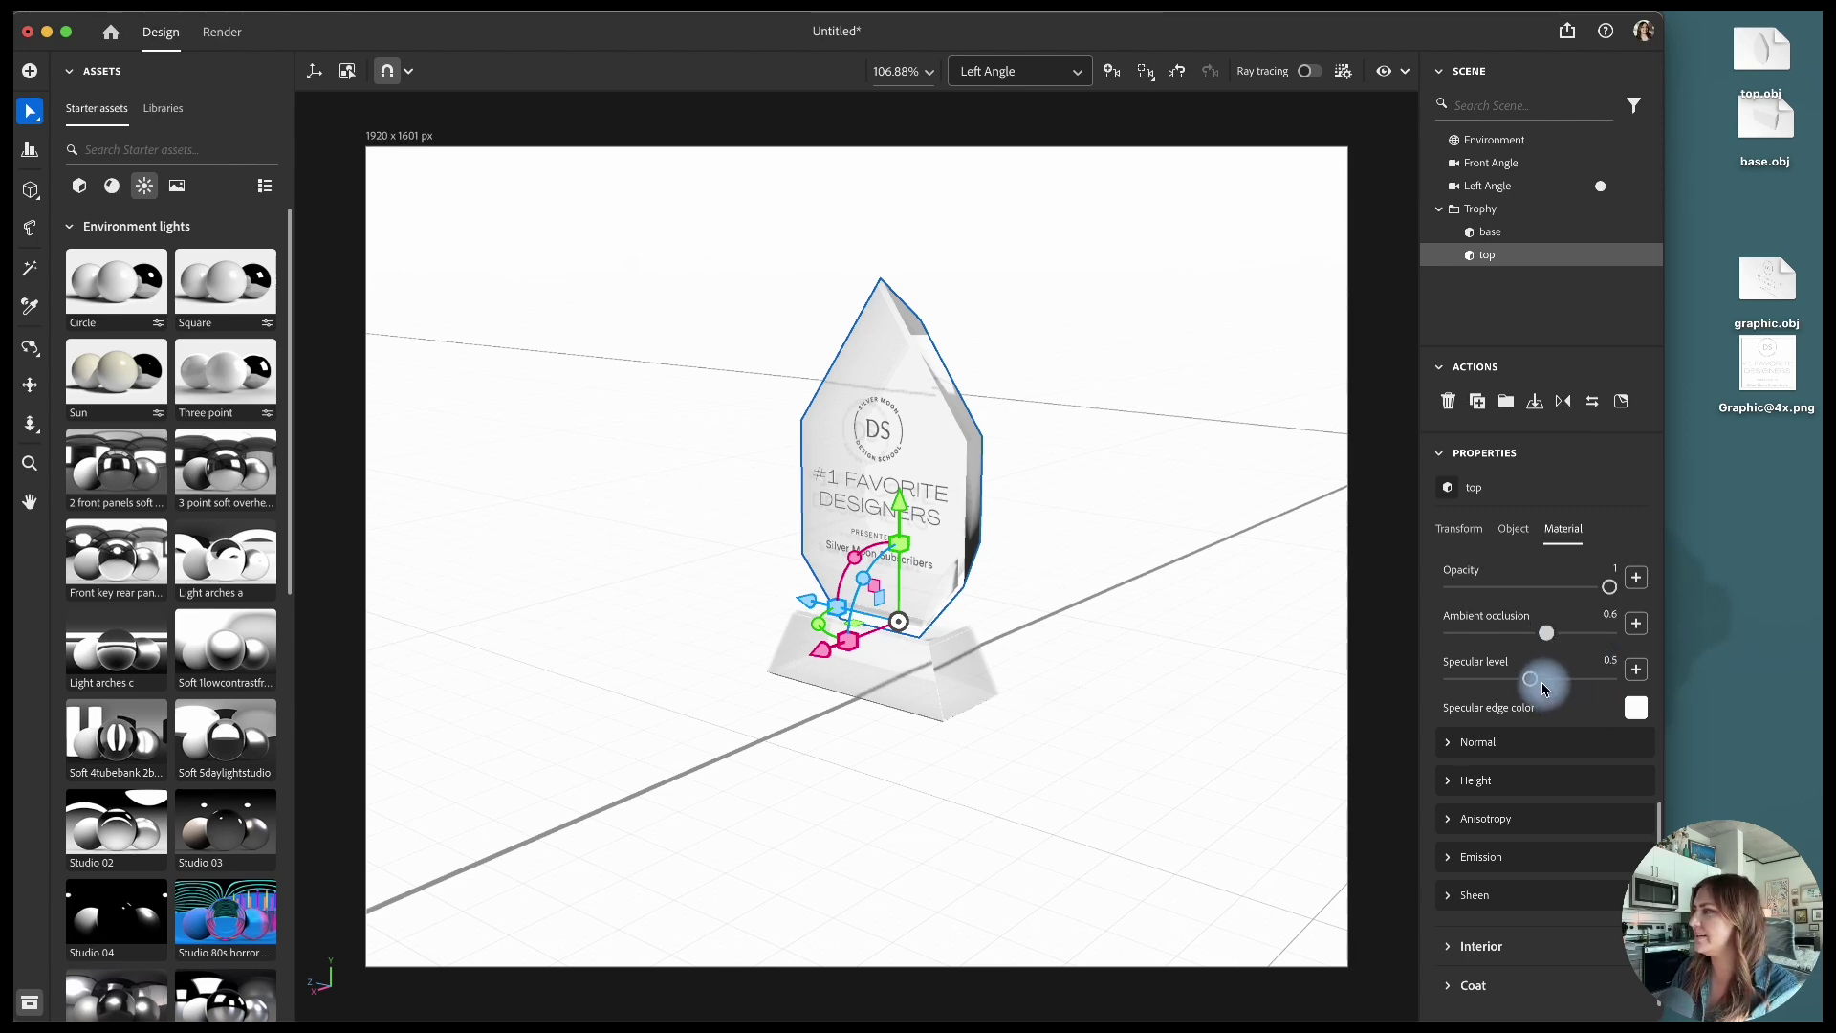
pyautogui.moveTo(1531, 679); pyautogui.dragTo(1499, 682)
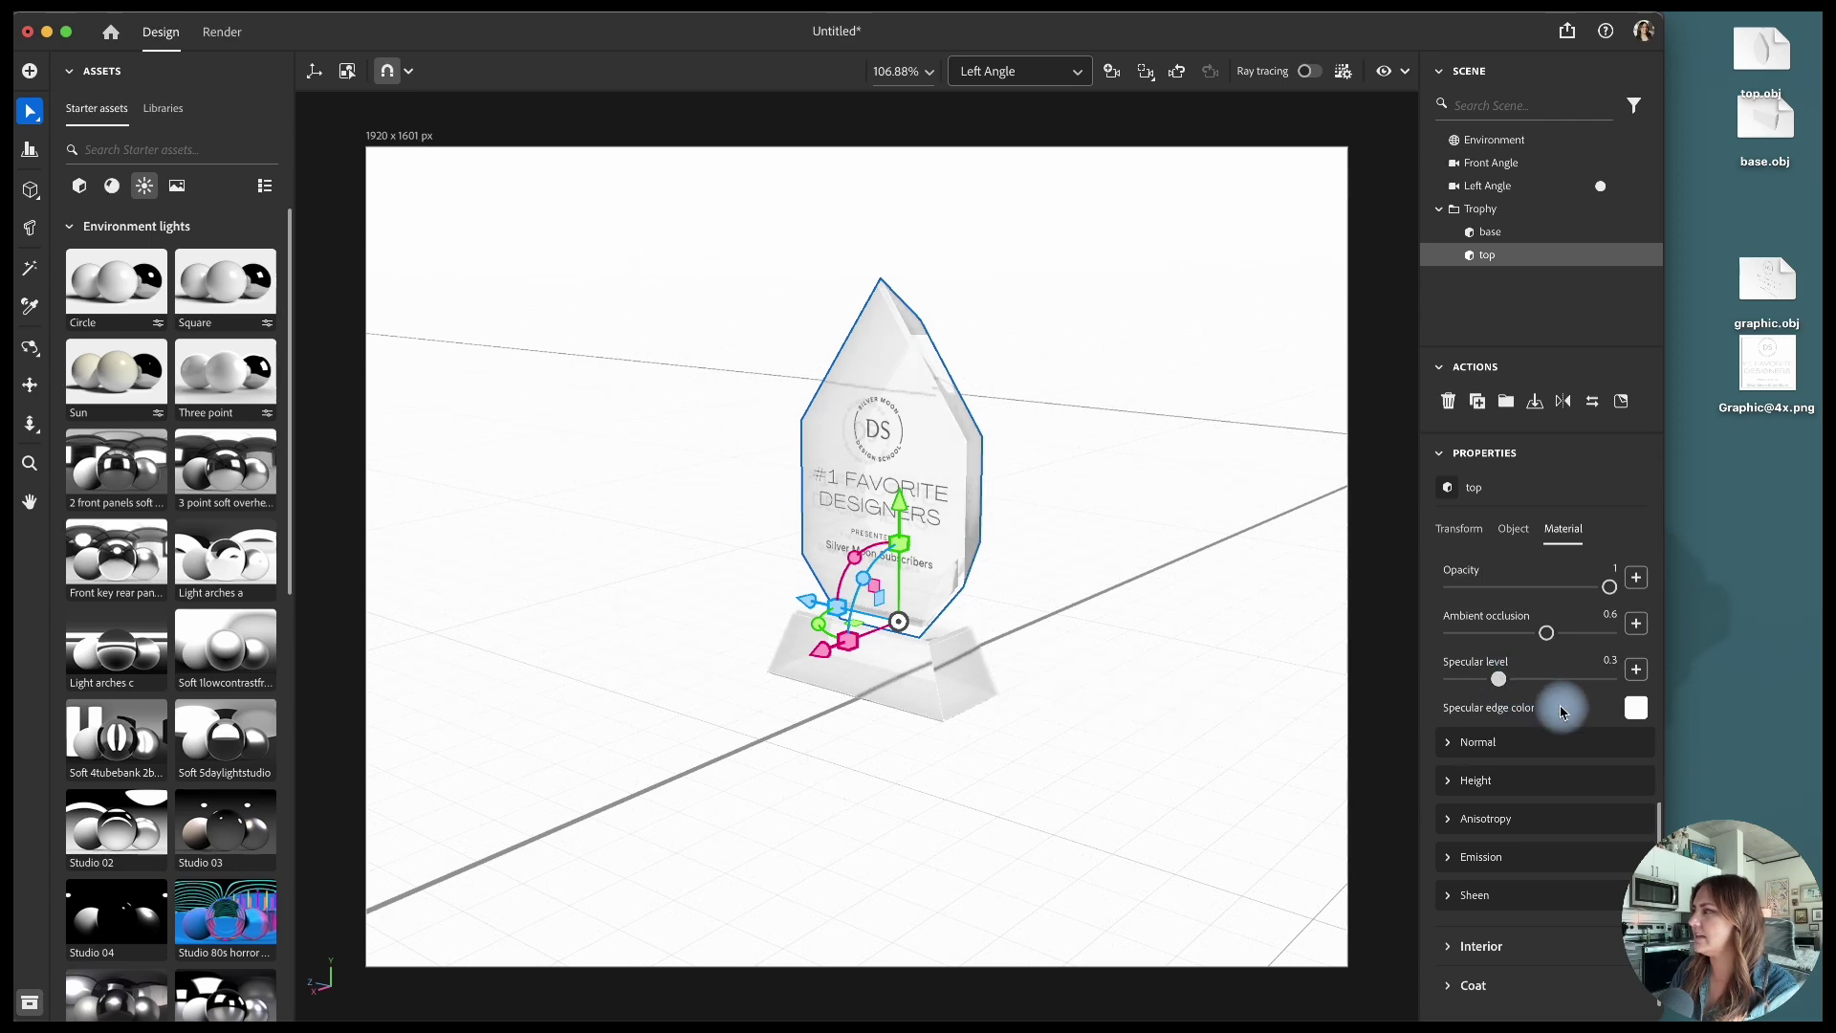
pyautogui.click(1451, 745)
pyautogui.click(1451, 745)
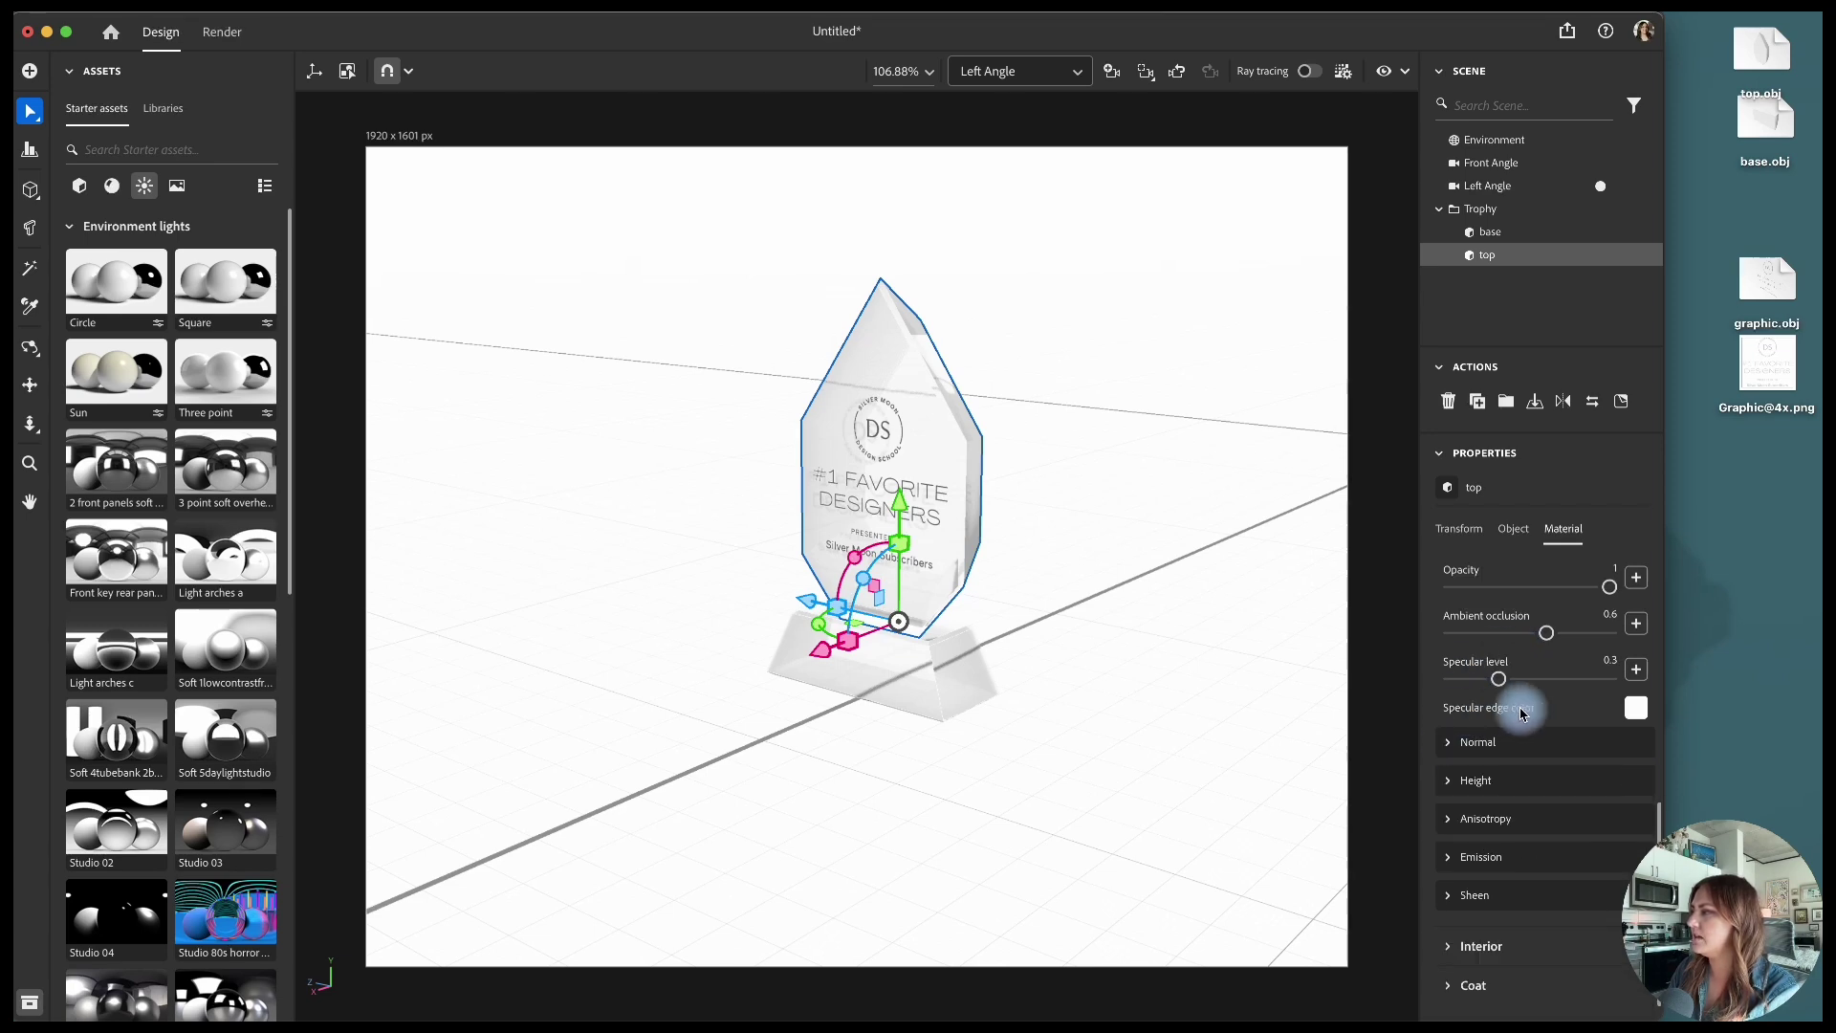
pyautogui.click(1637, 710)
pyautogui.click(1636, 710)
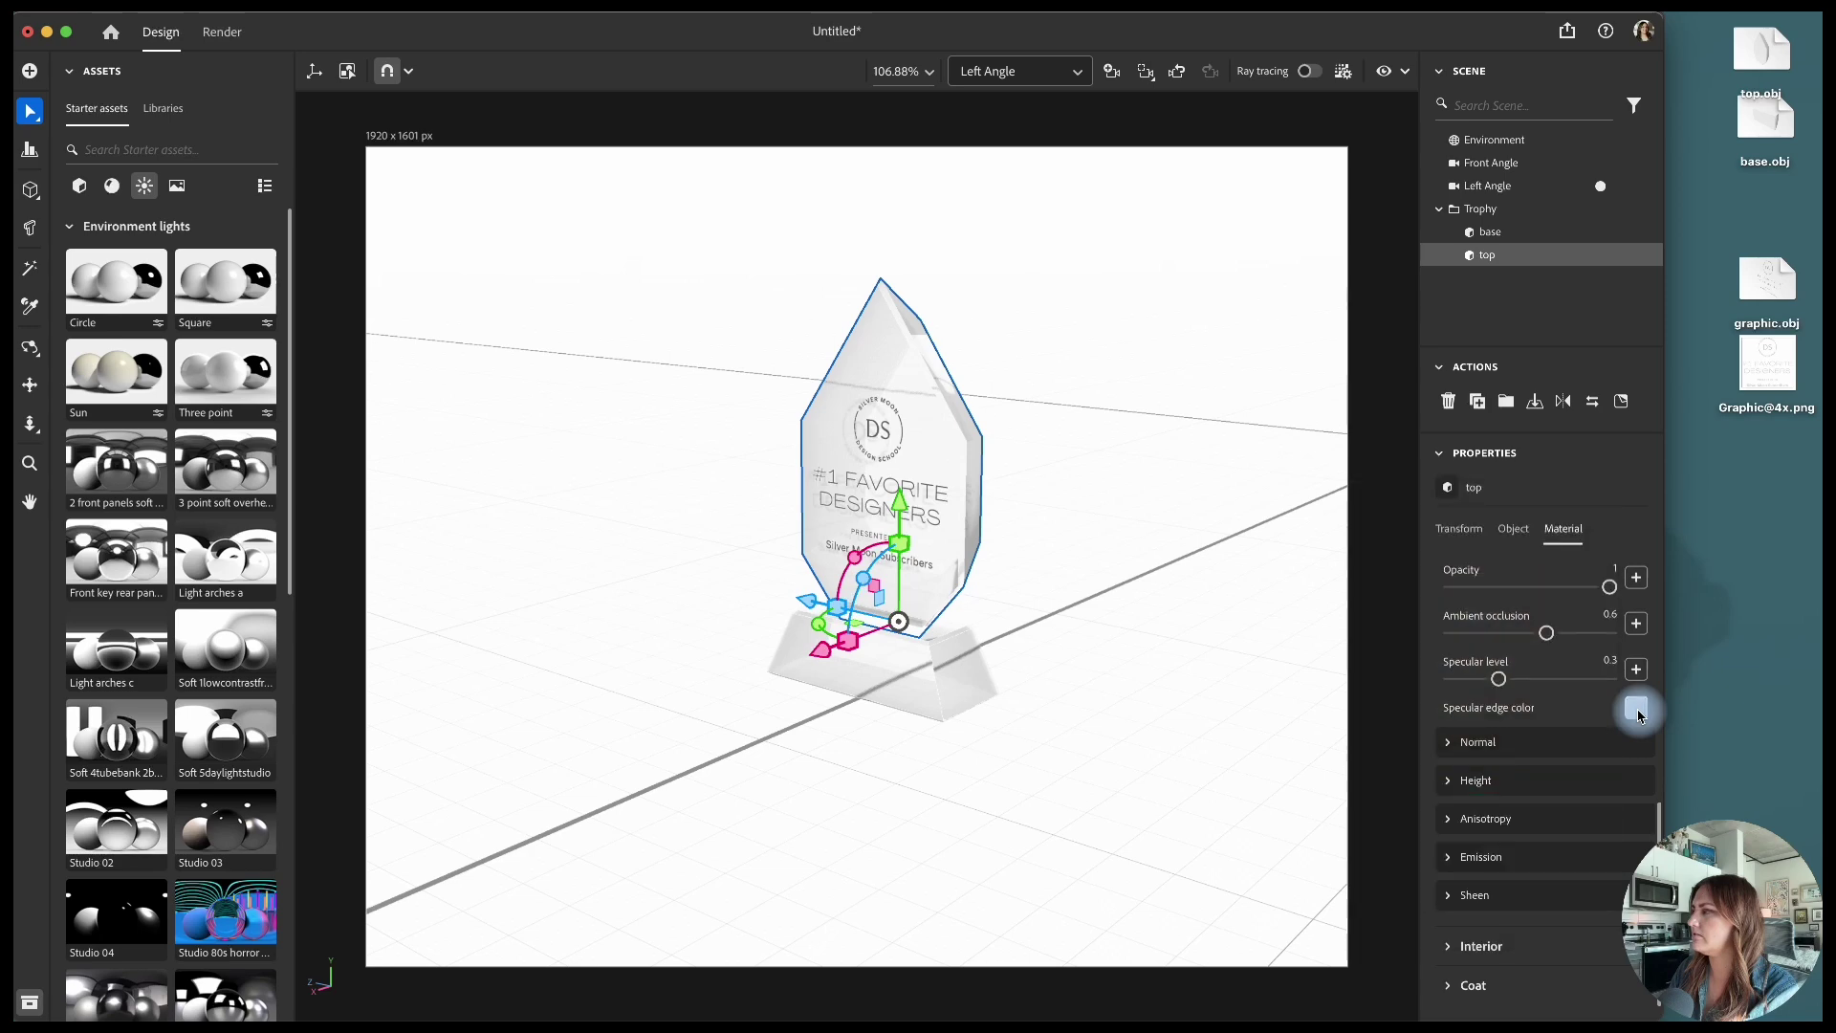
pyautogui.click(1636, 709)
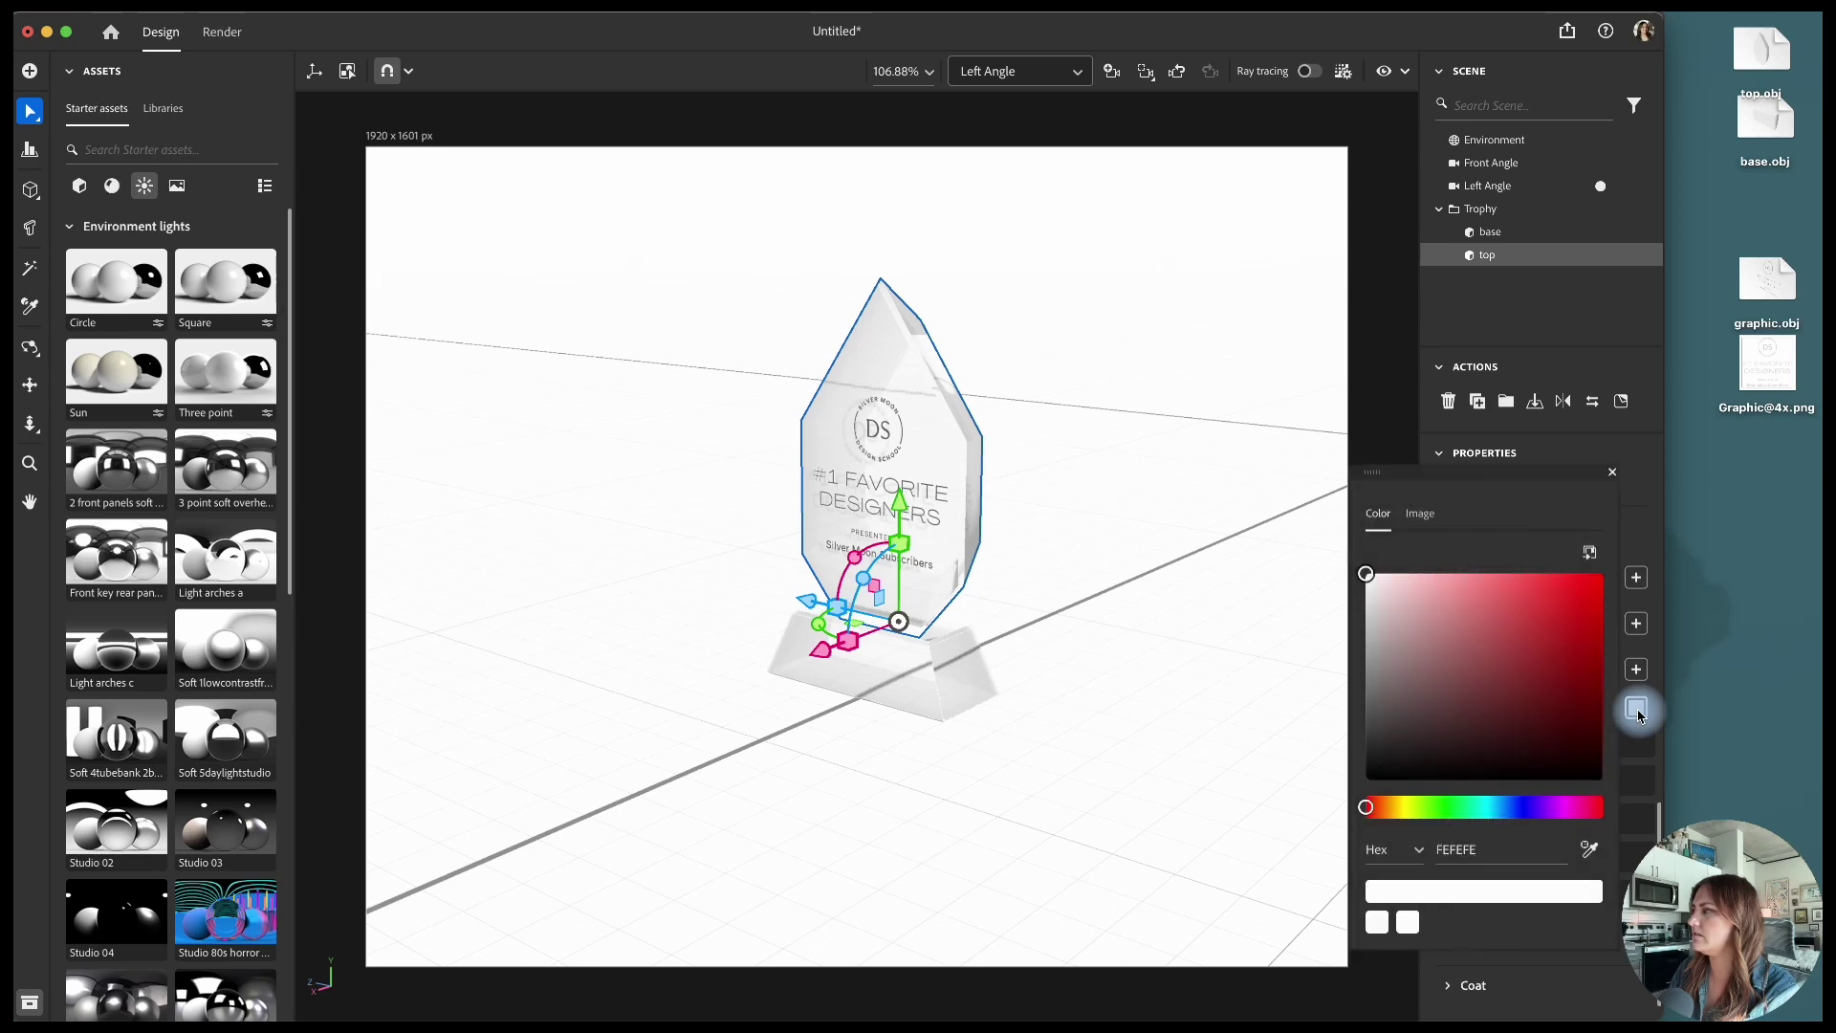
pyautogui.click(1313, 533)
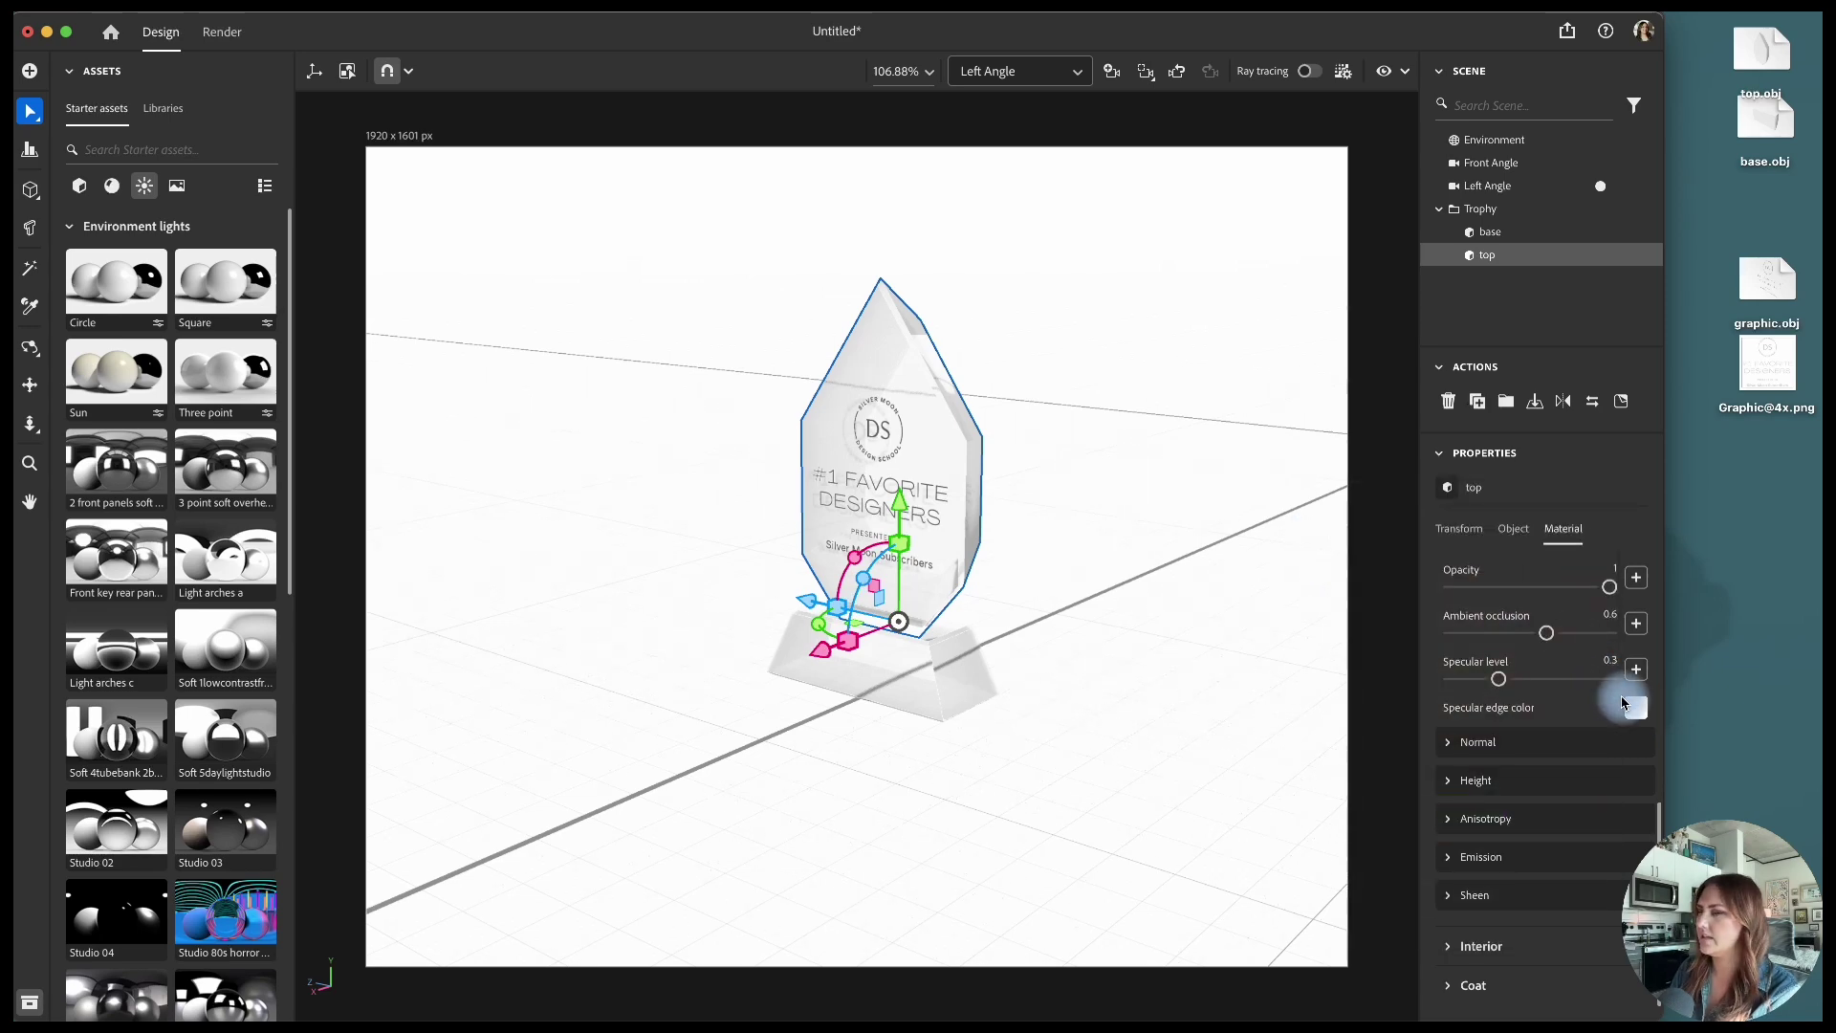
# Step: Set the glass top's index of refraction to 1.25 and check it with ray tracing on and off
pyautogui.scroll(-2, 1478, 842)
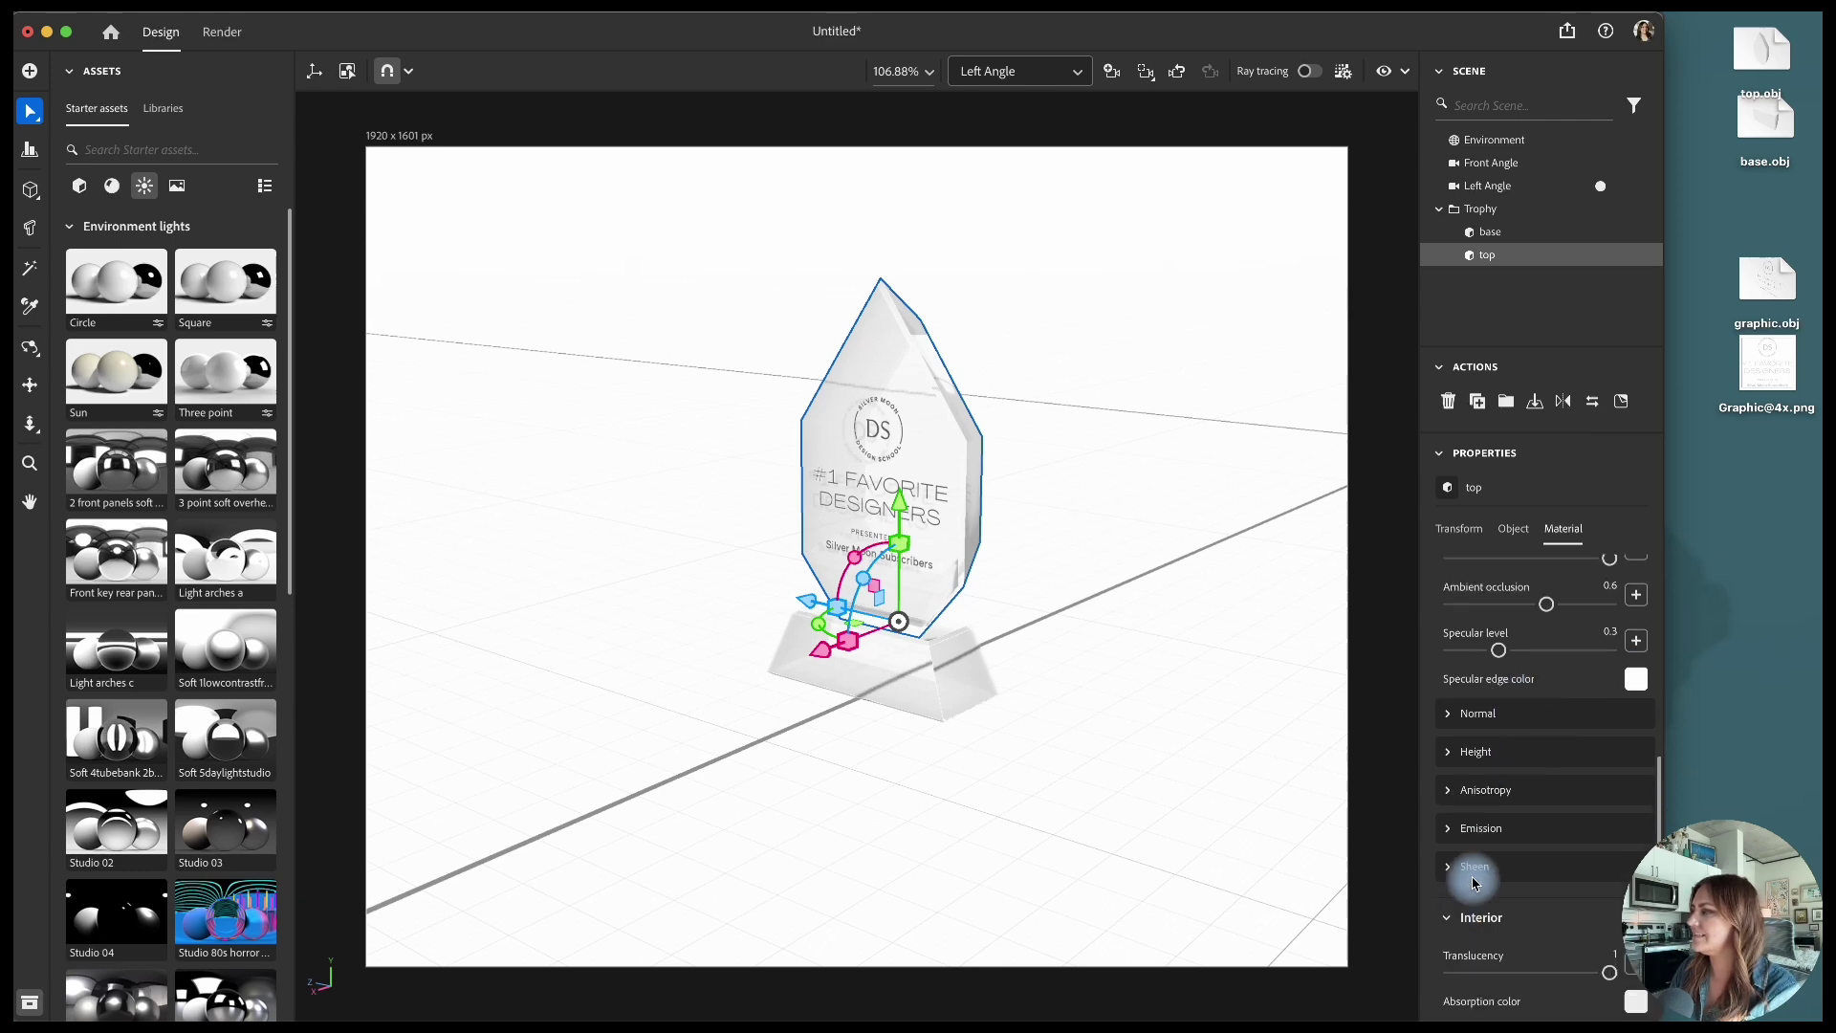
pyautogui.click(1468, 873)
pyautogui.scroll(-3, 1468, 873)
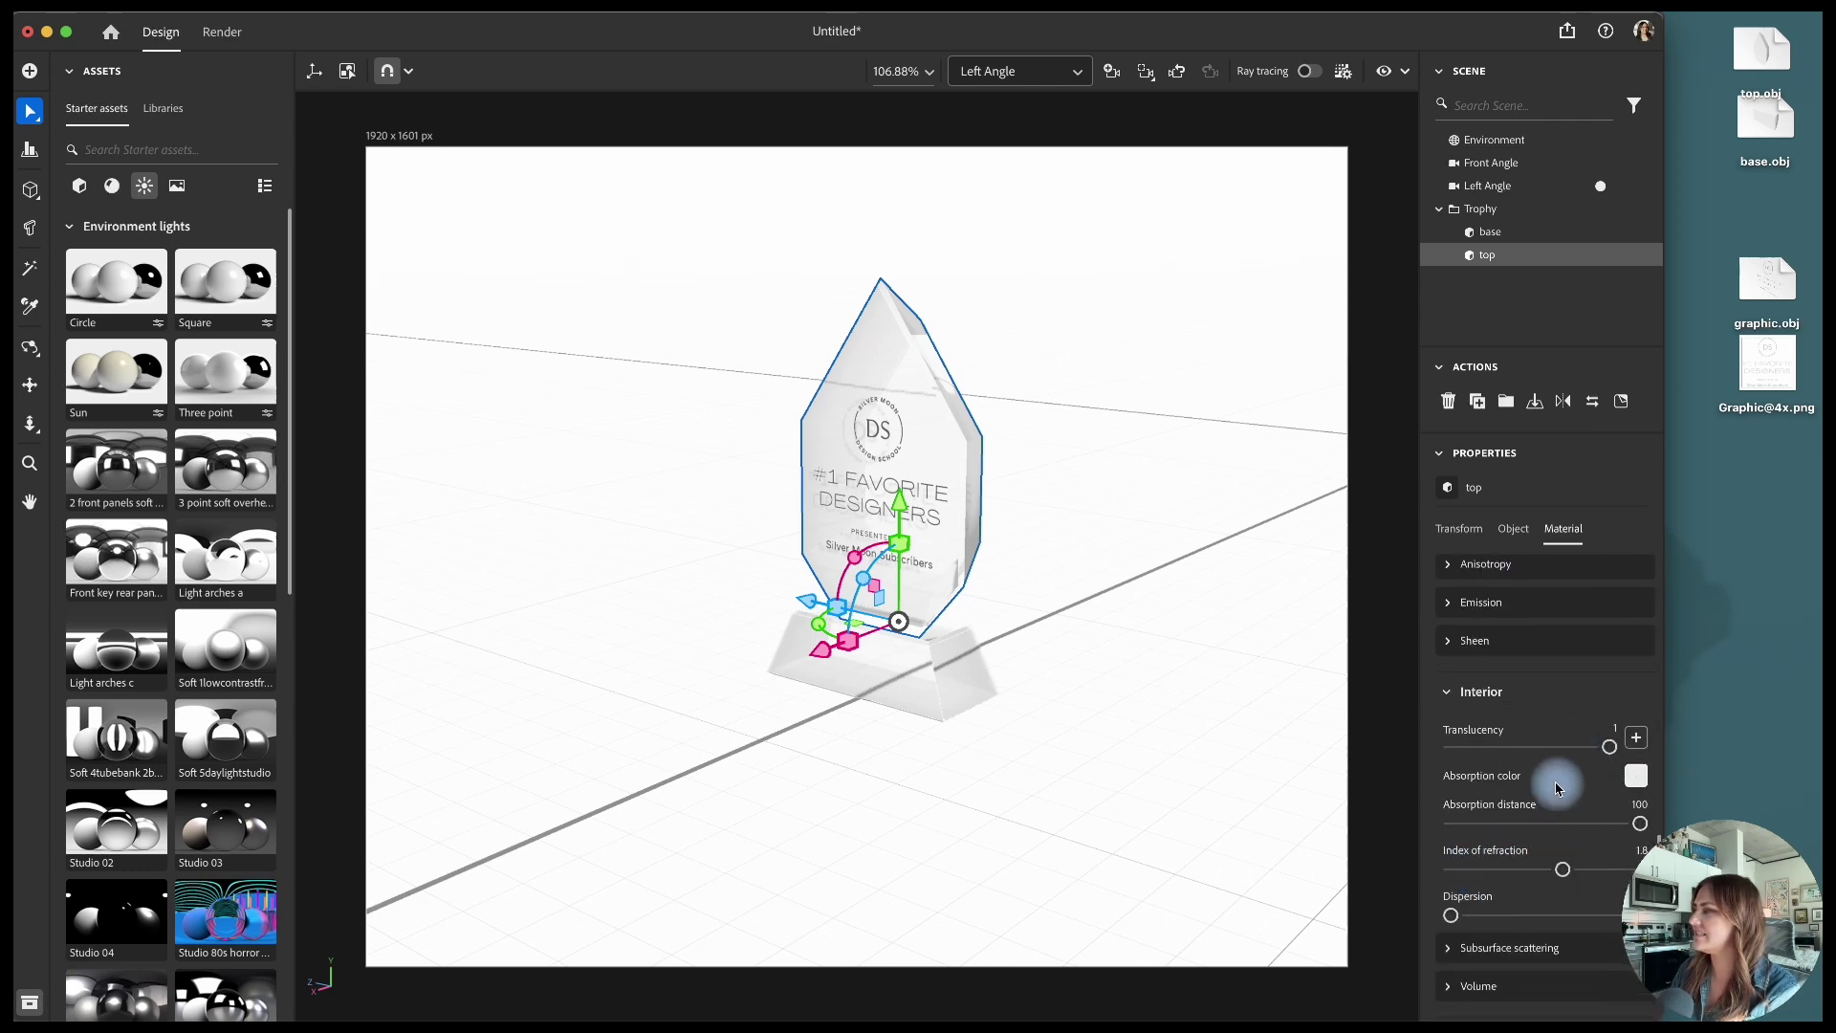
pyautogui.scroll(-1, 1562, 794)
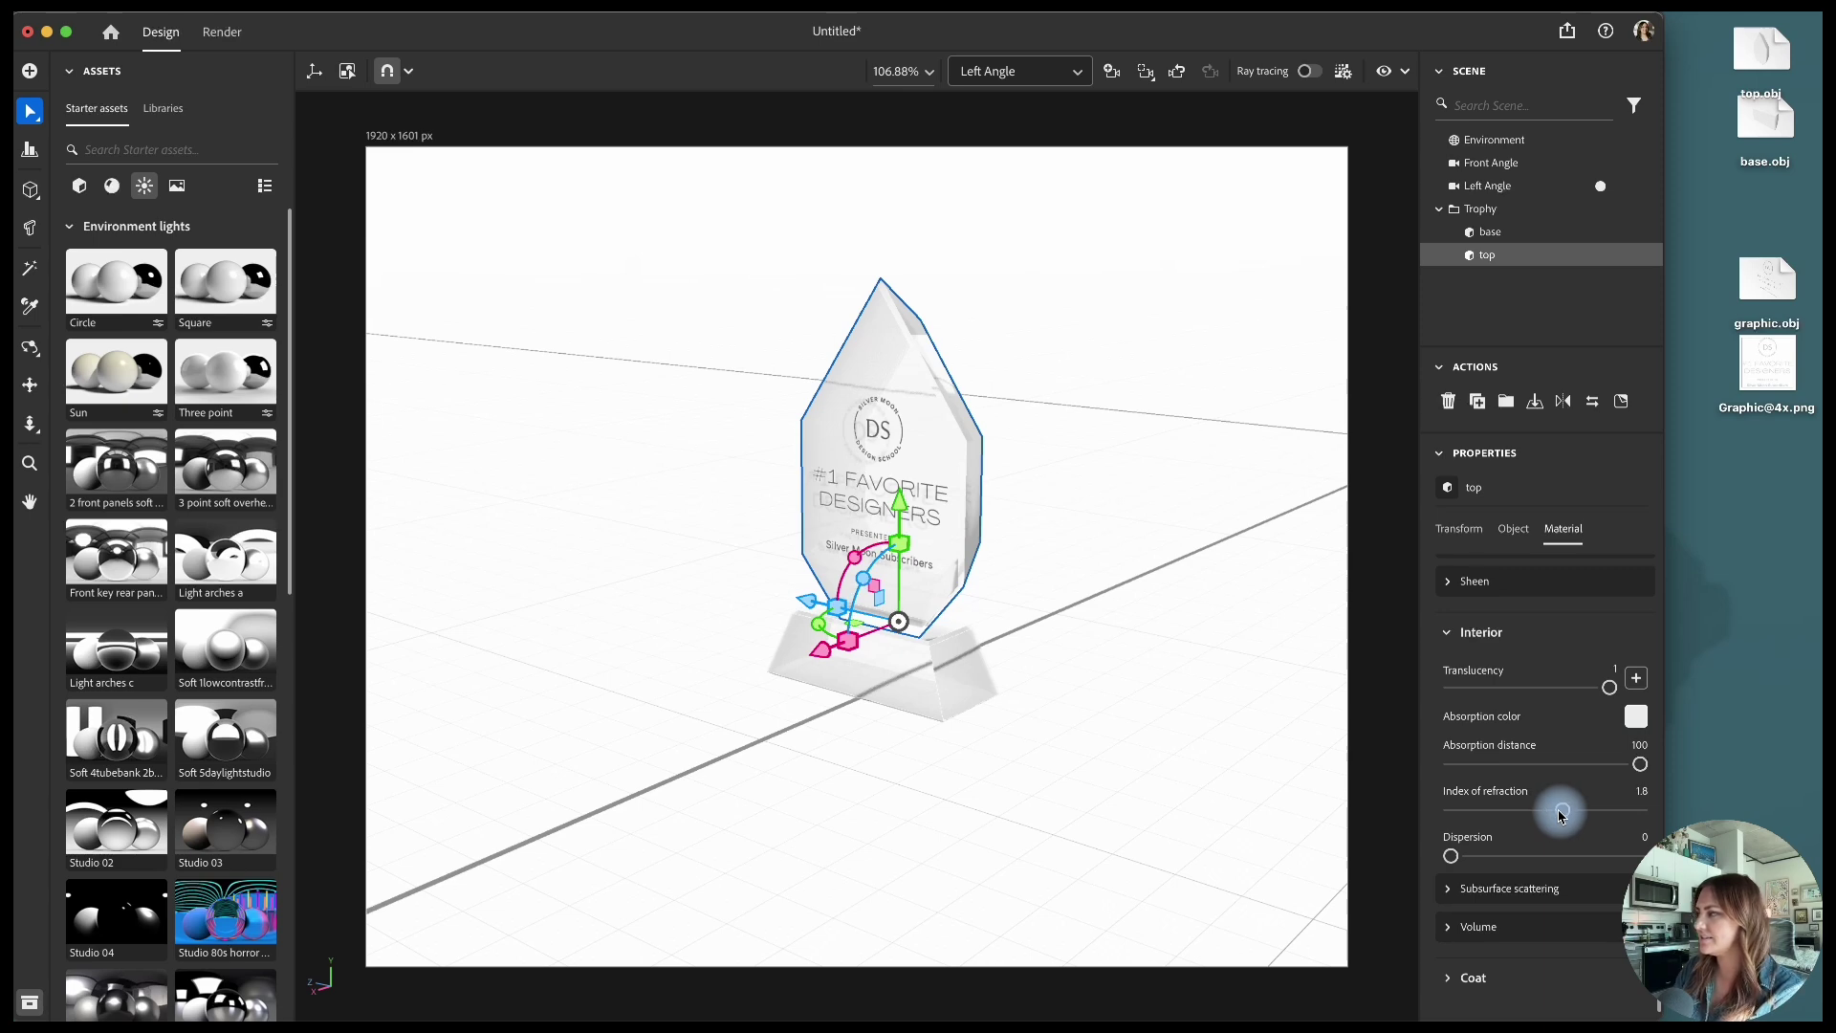
pyautogui.moveTo(1554, 811); pyautogui.dragTo(1525, 813)
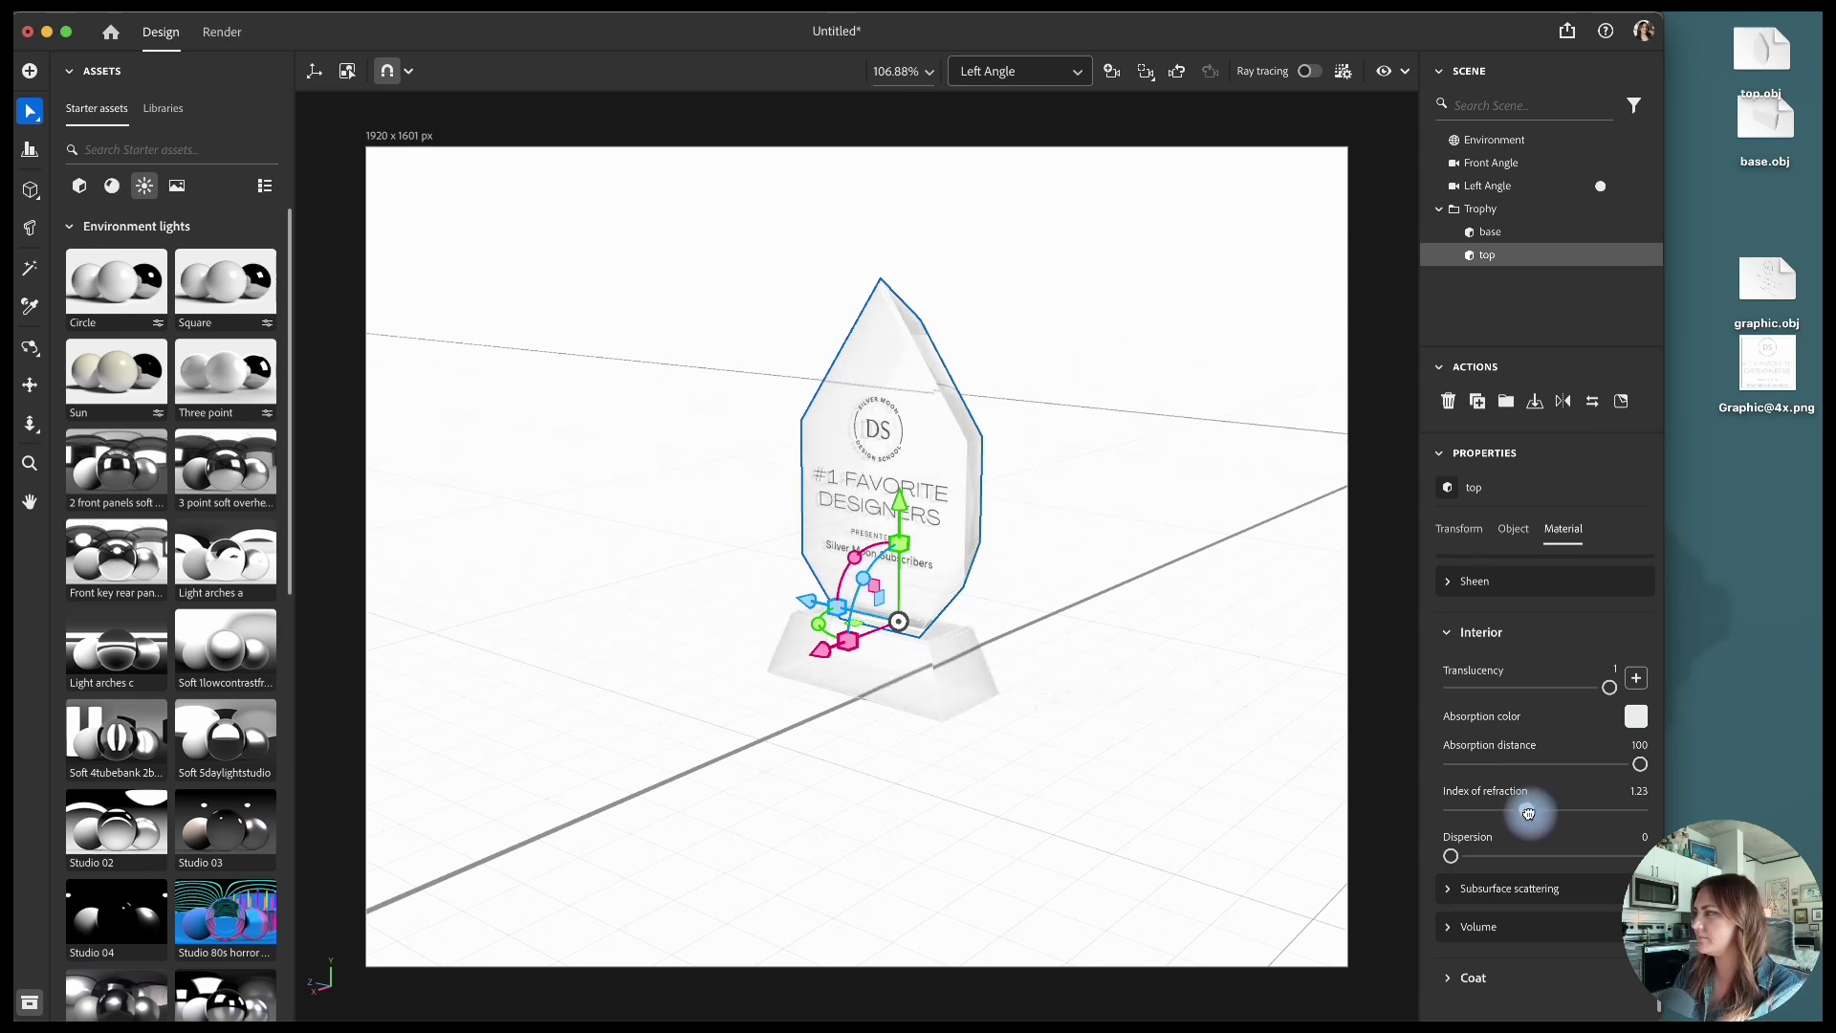
pyautogui.click(1309, 73)
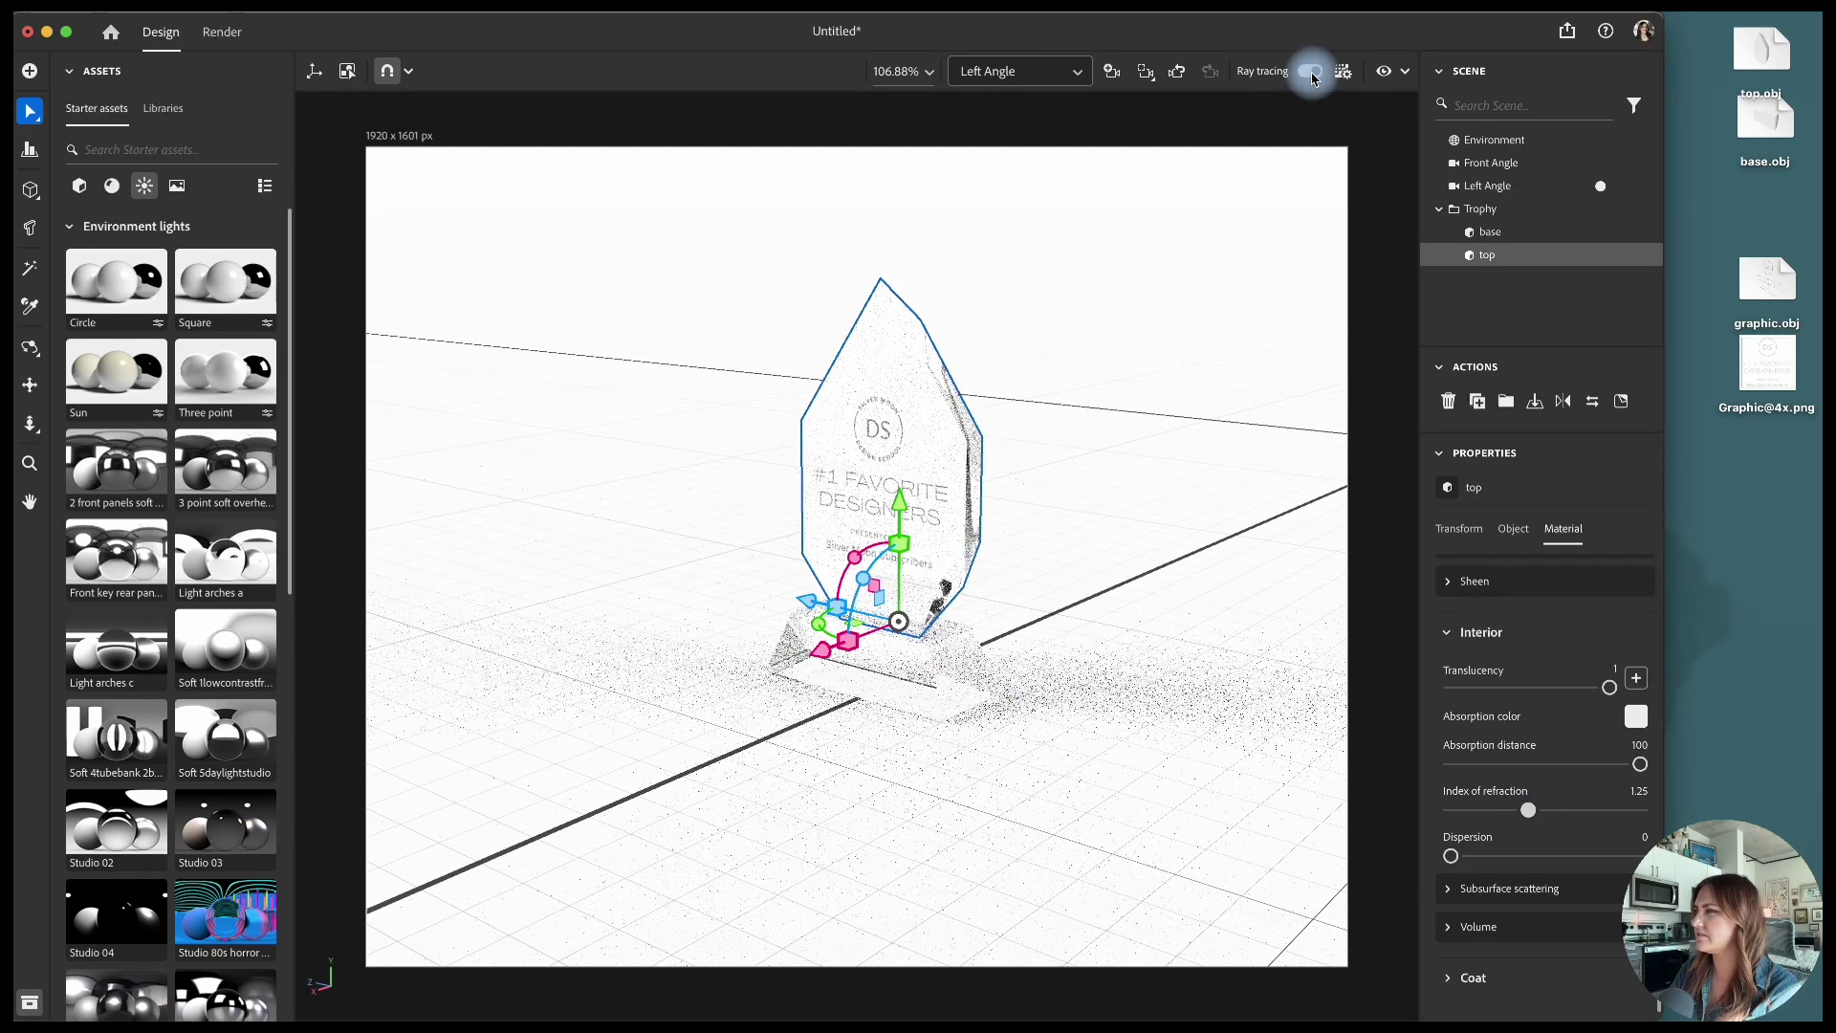
pyautogui.click(1308, 72)
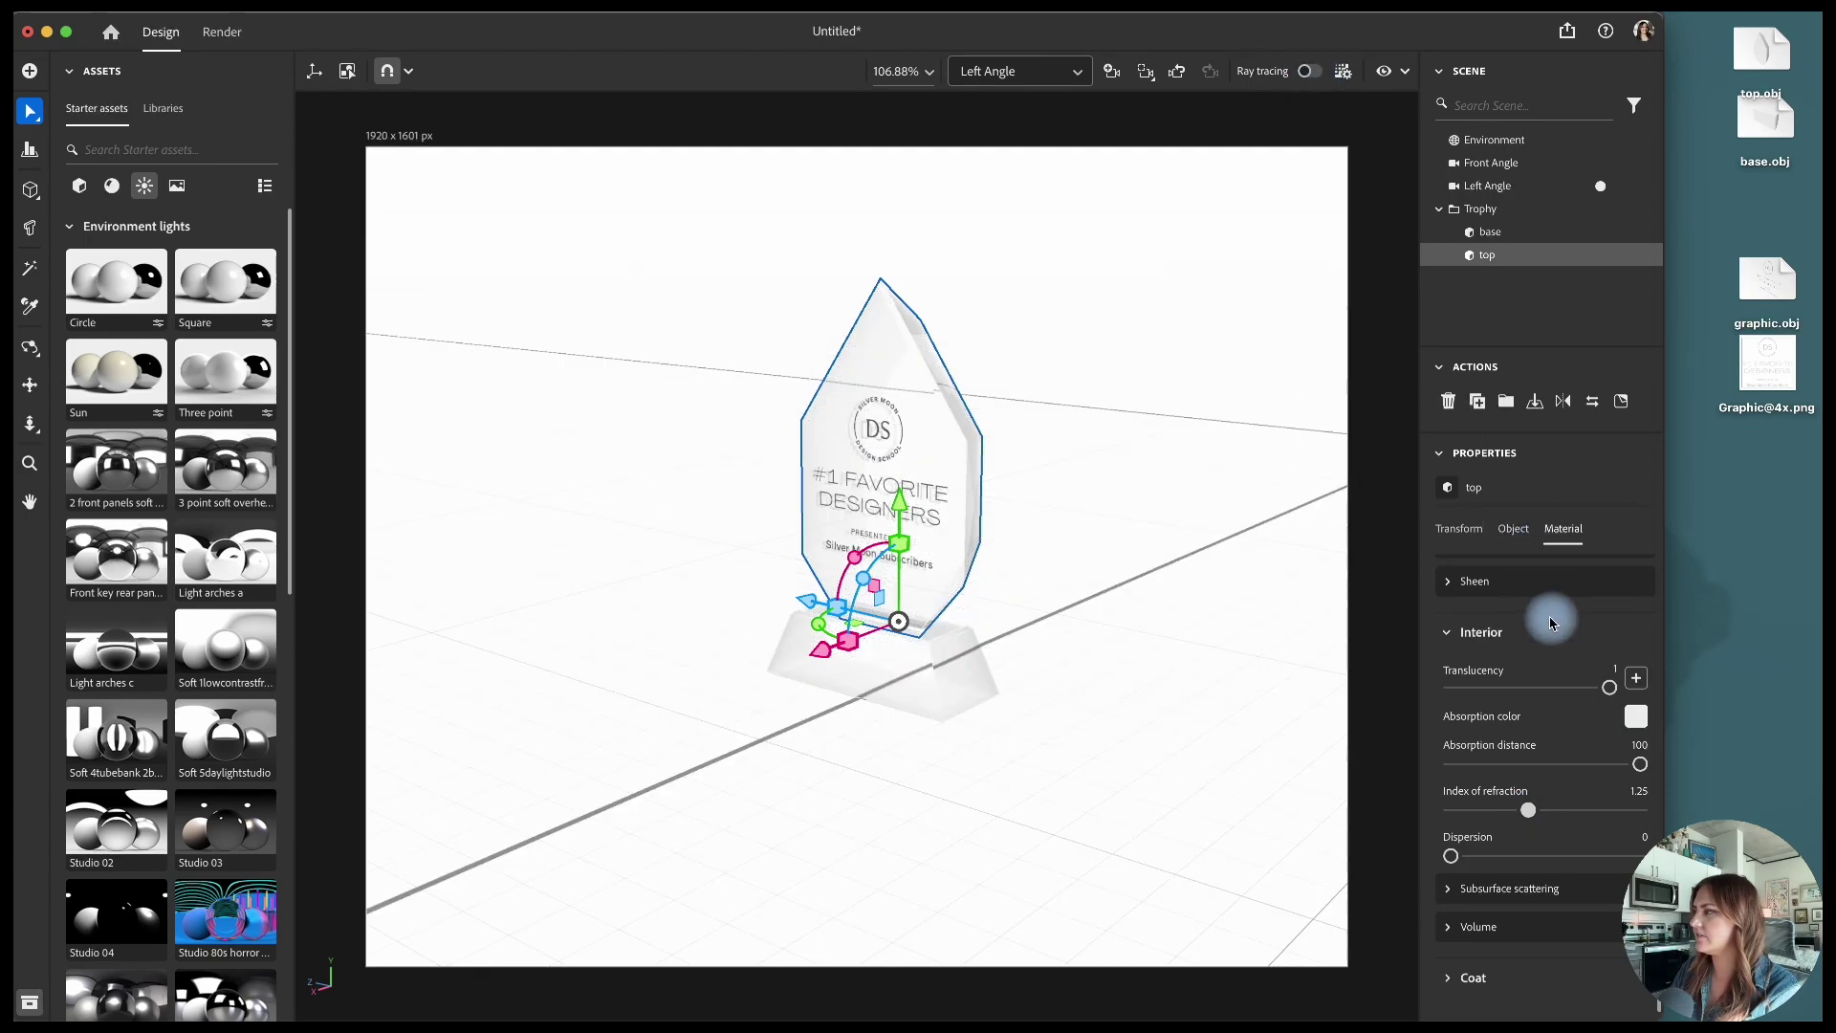
pyautogui.scroll(5, 1611, 648)
pyautogui.click(1308, 71)
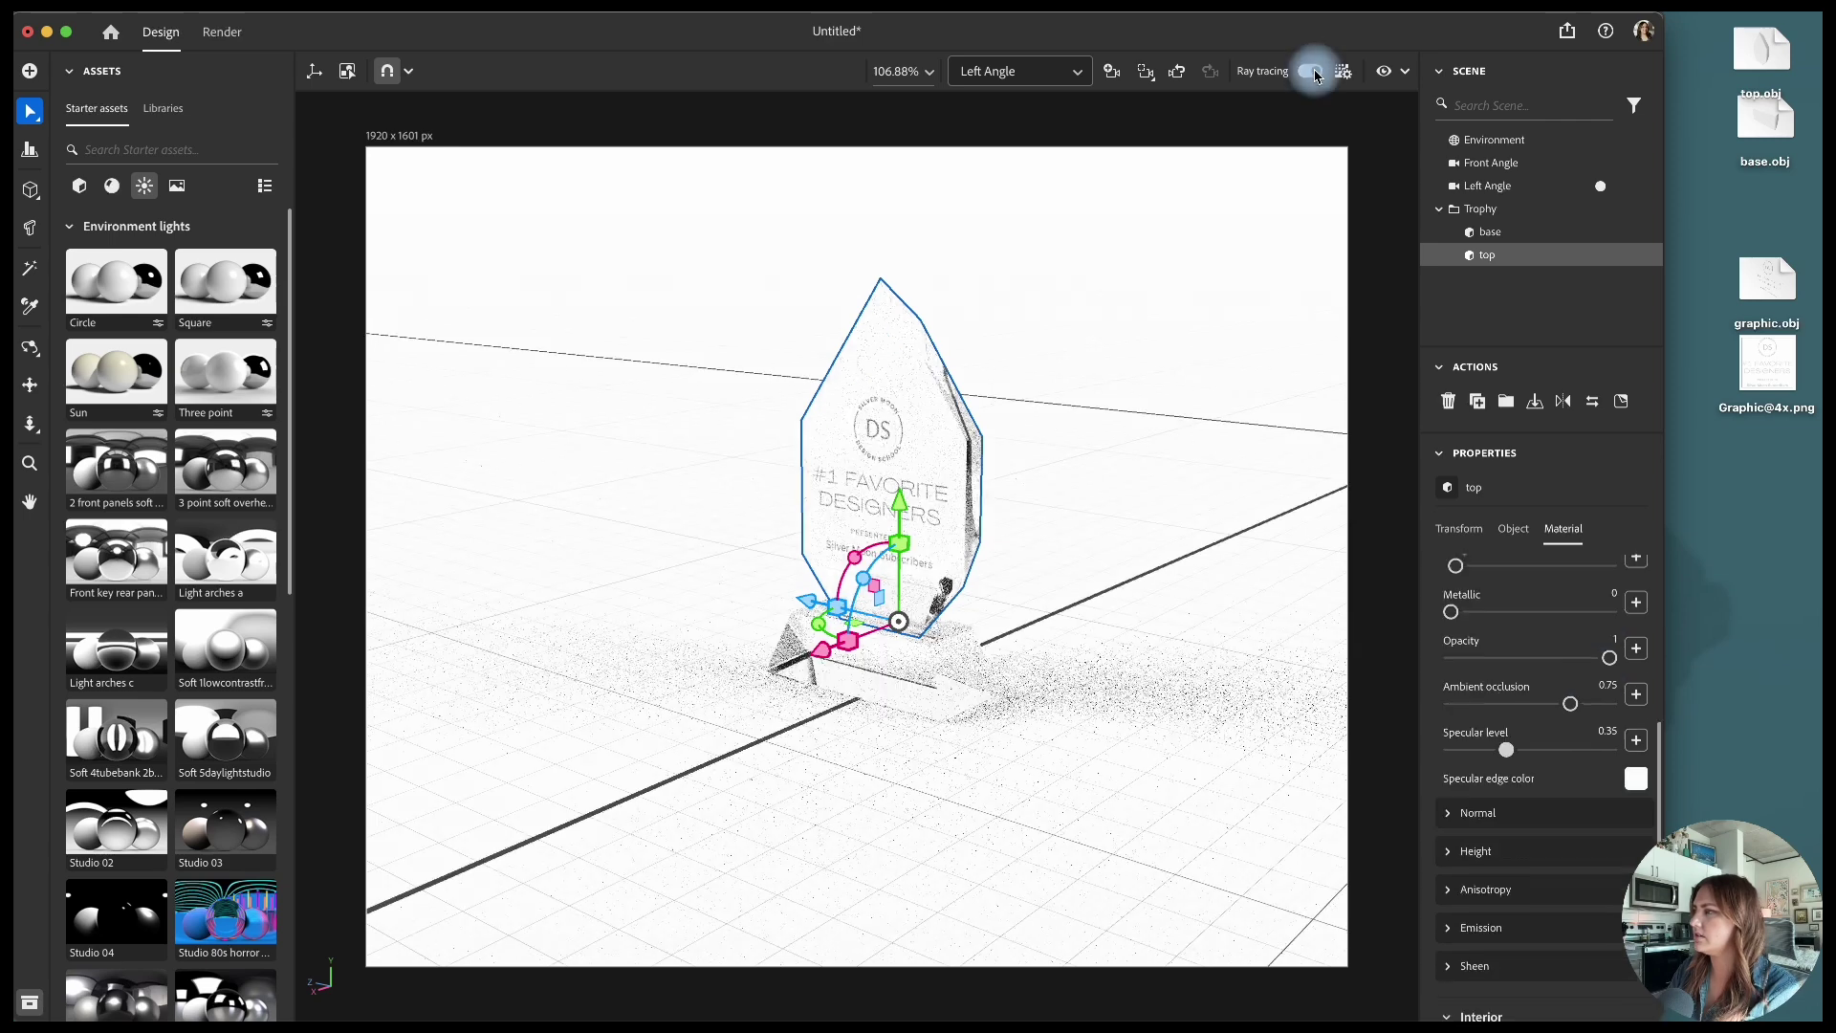
pyautogui.click(1309, 71)
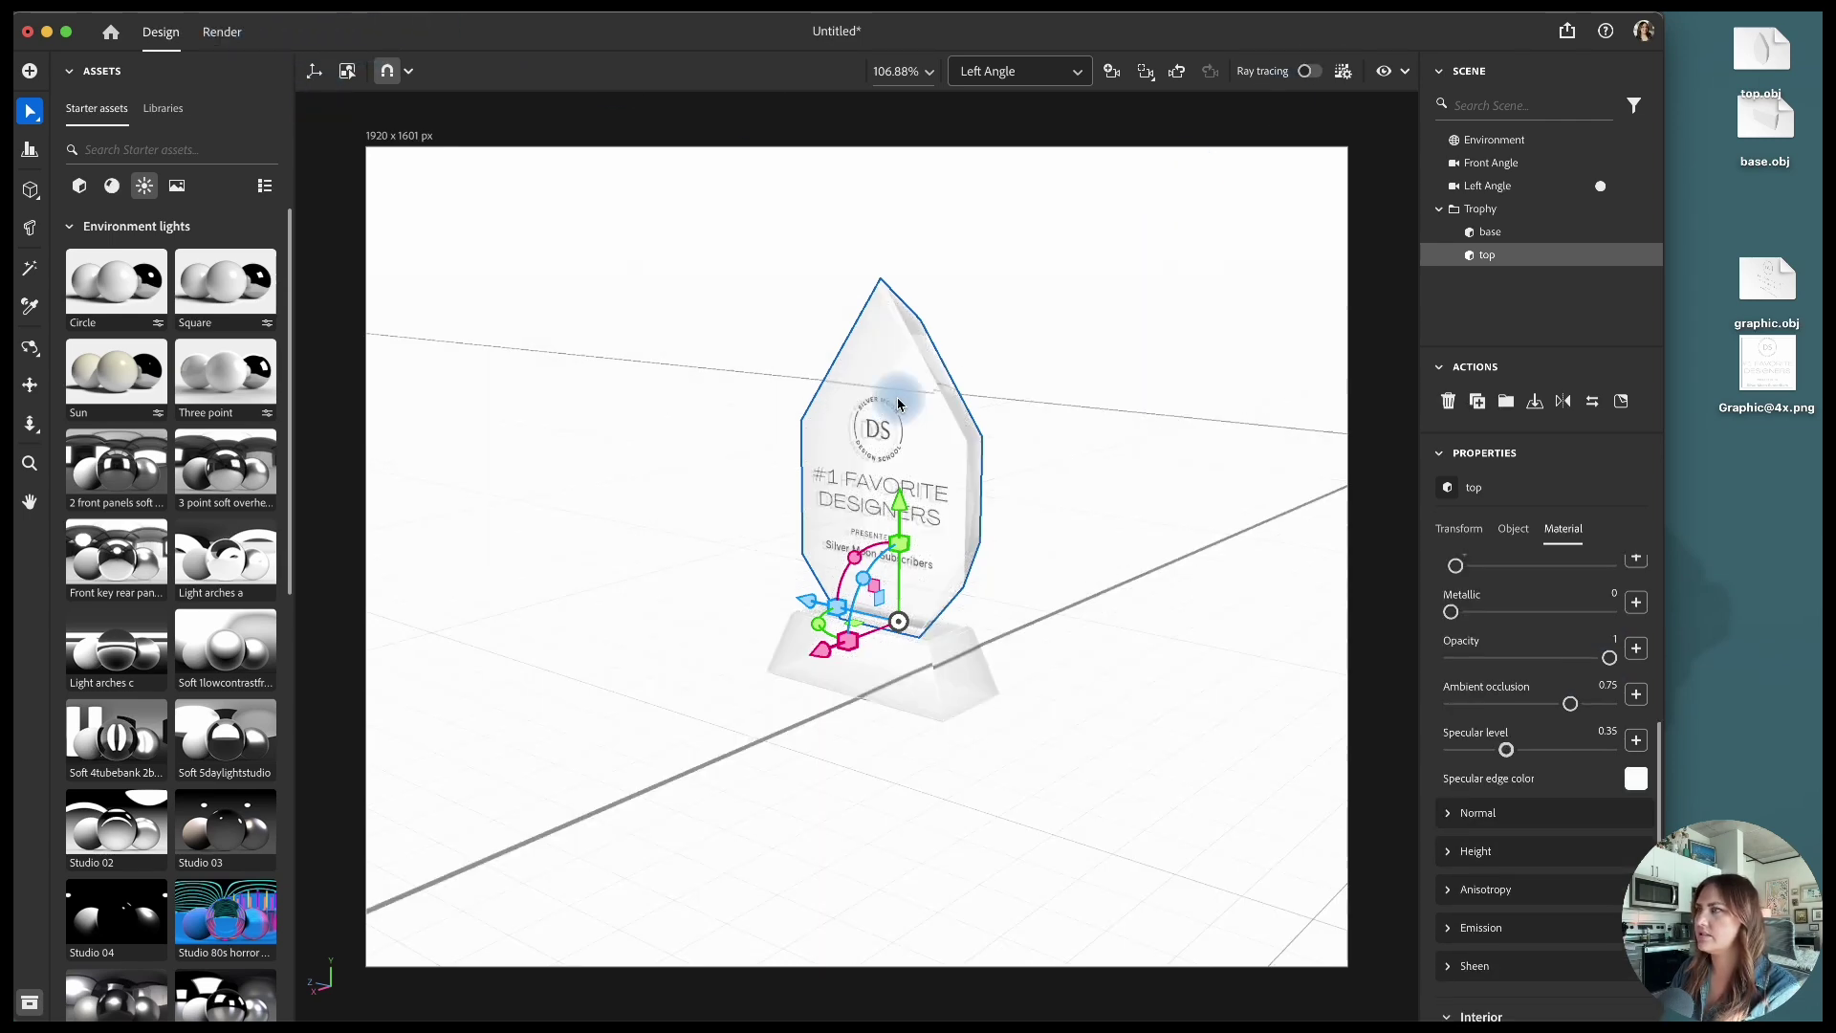
# Step: Re-render the Front Angle and Left Angle views, replacing the earlier PNG files
pyautogui.click(222, 31)
pyautogui.click(1596, 439)
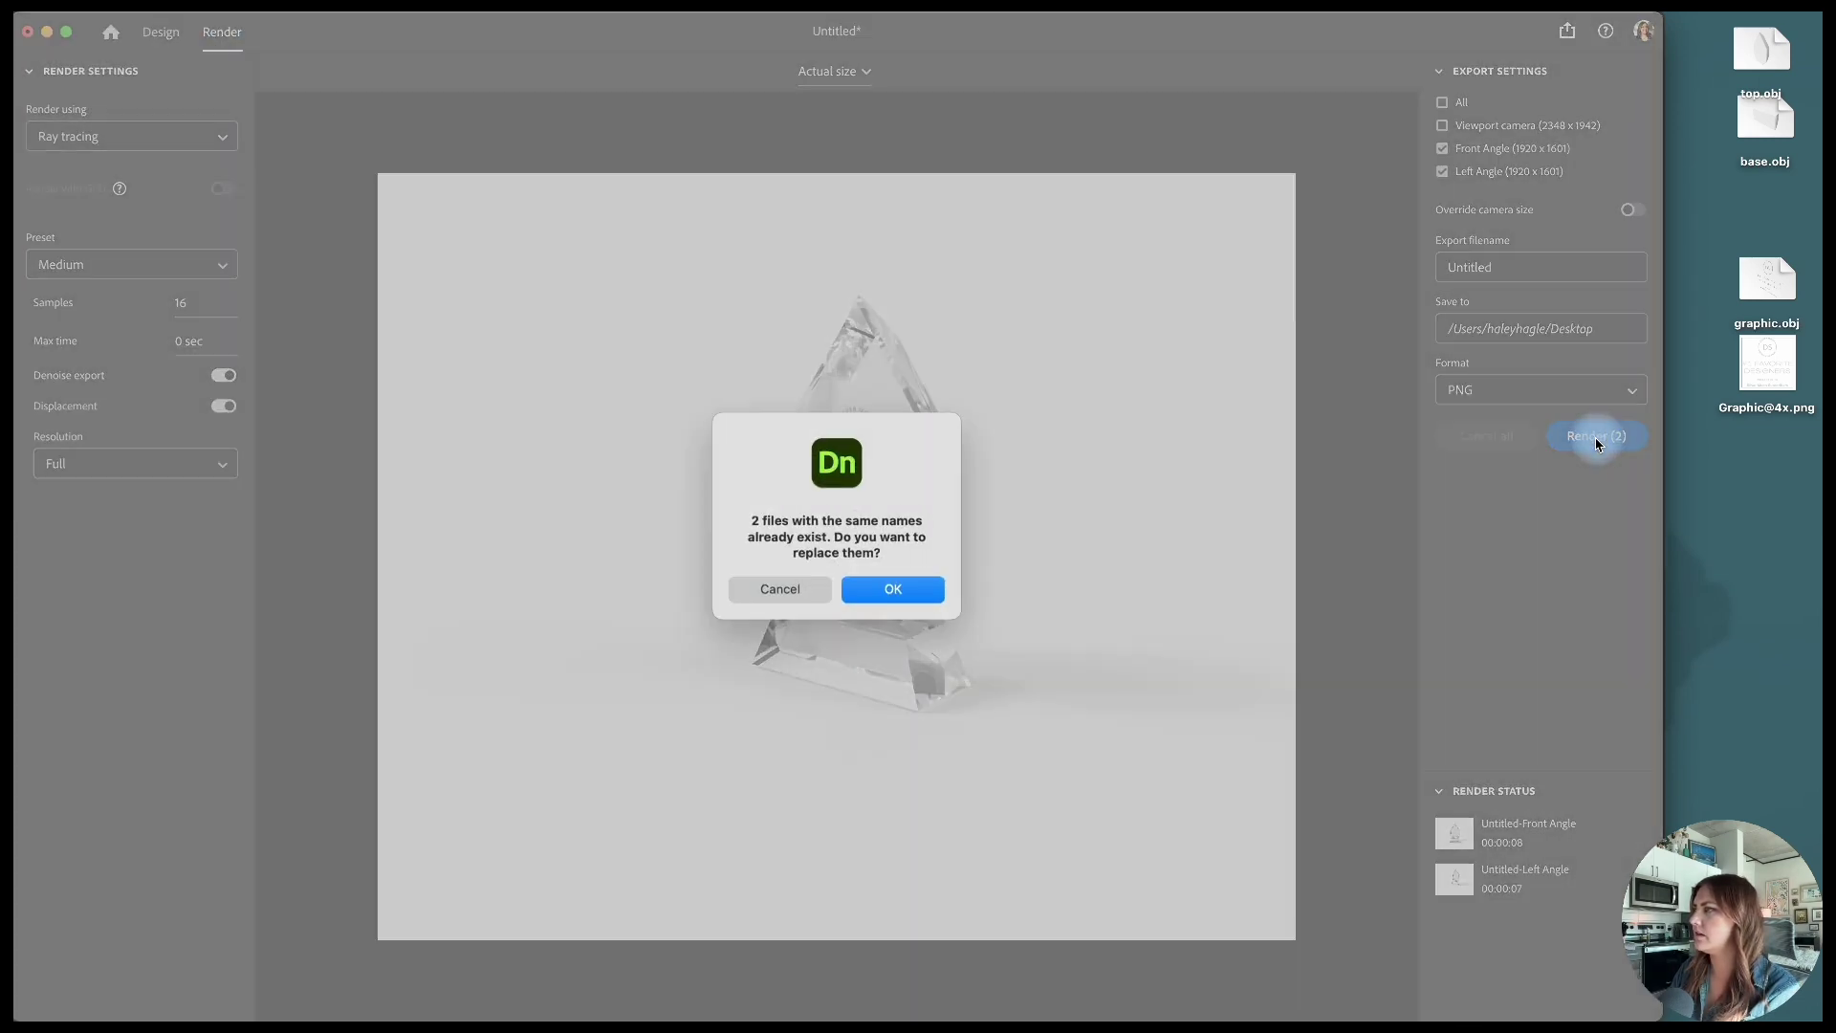
pyautogui.click(862, 592)
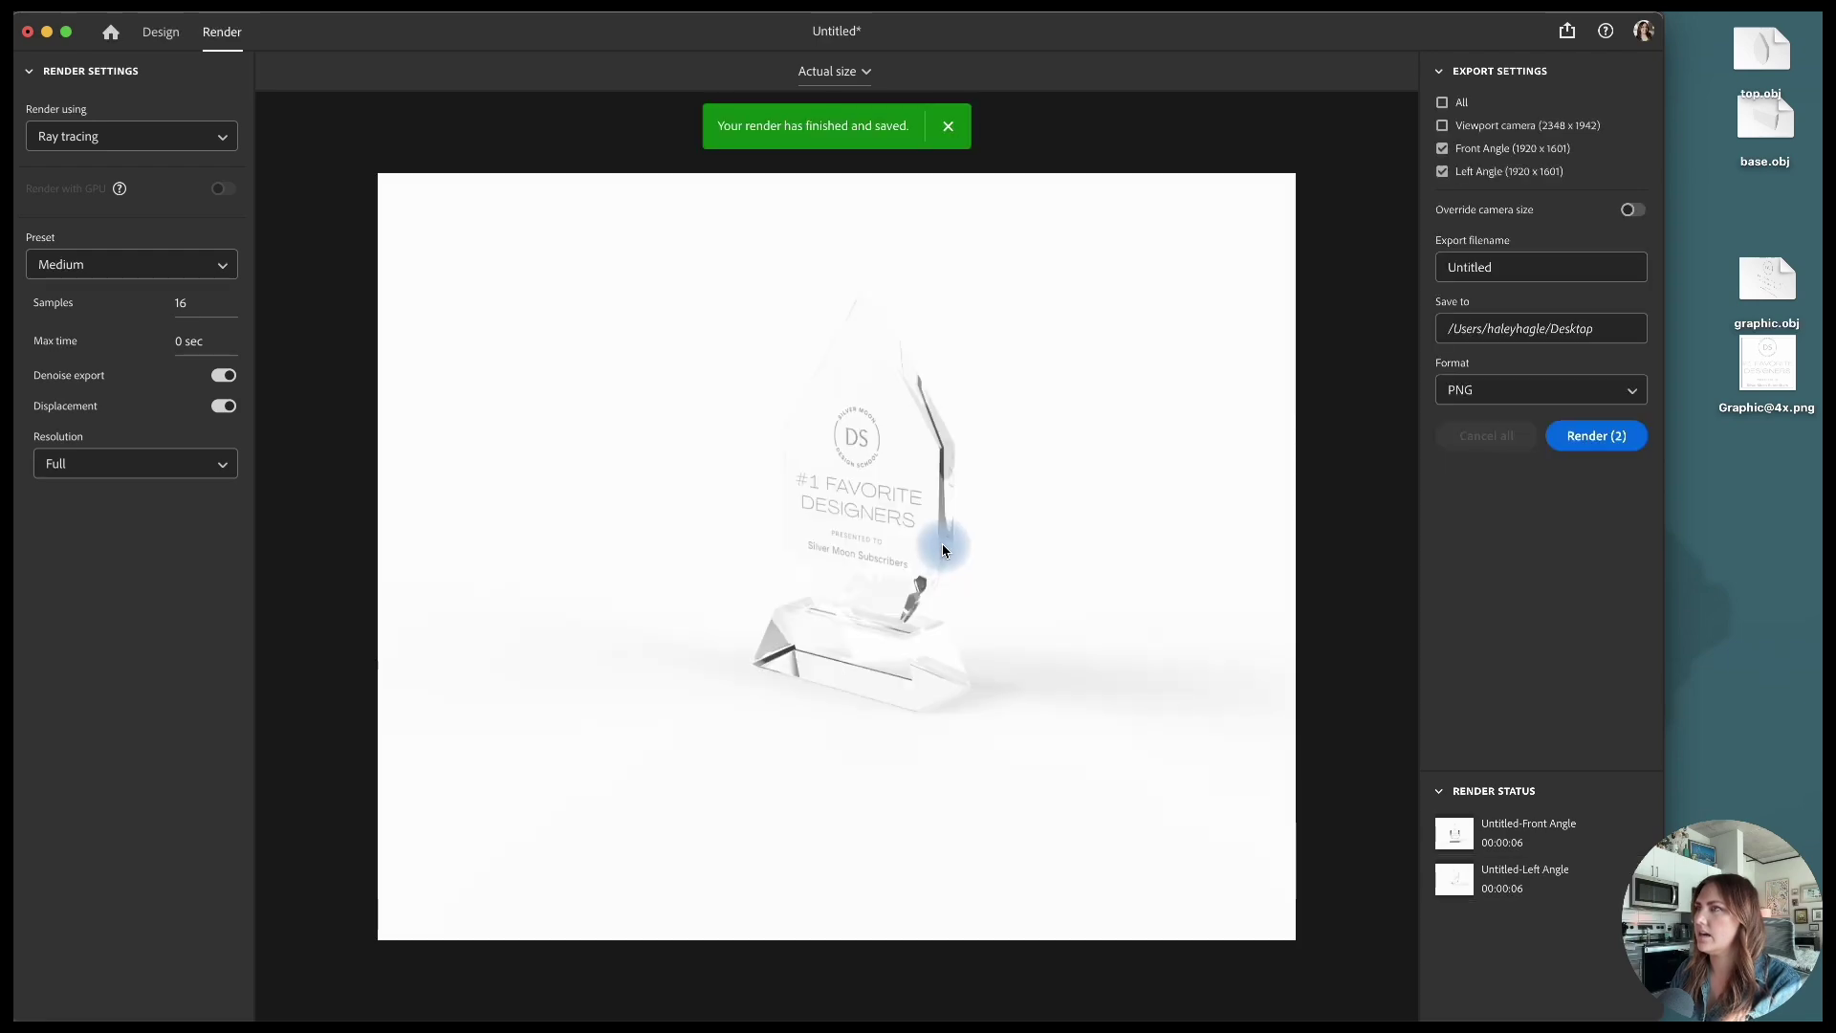
# Step: Dim the Environment light's intensity to about 20
pyautogui.click(172, 40)
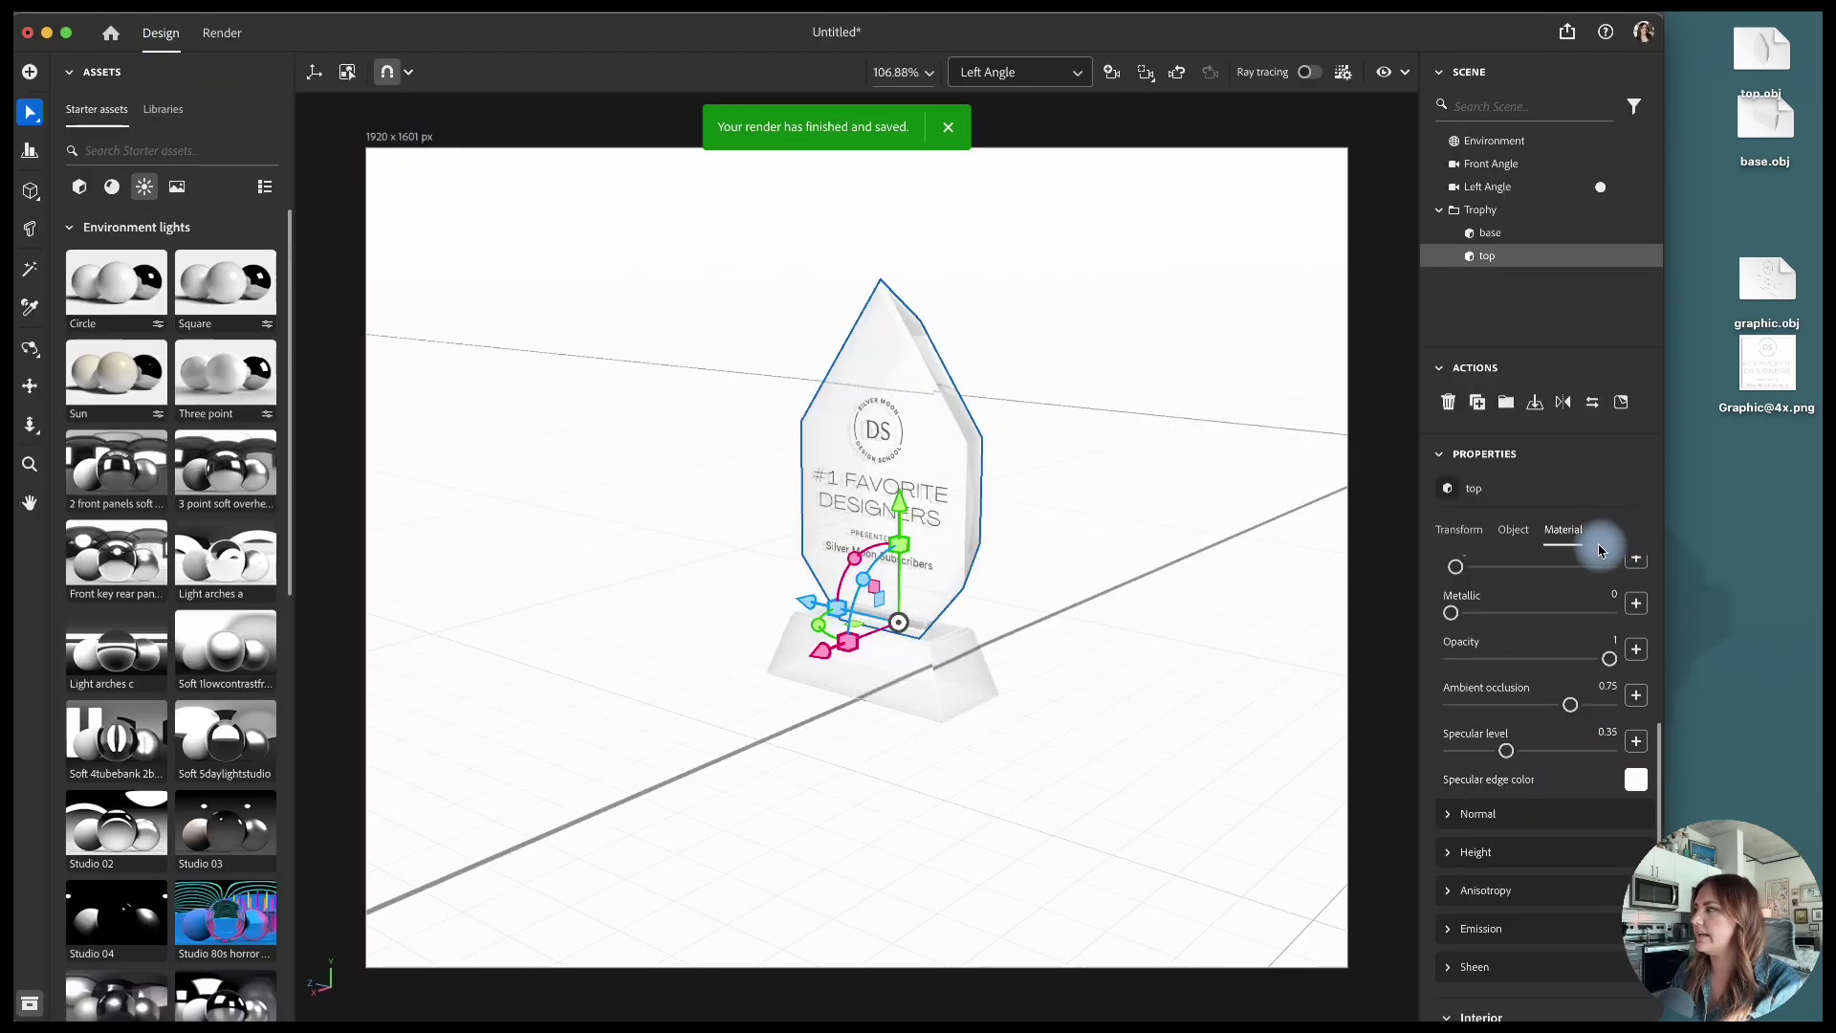
pyautogui.click(1490, 140)
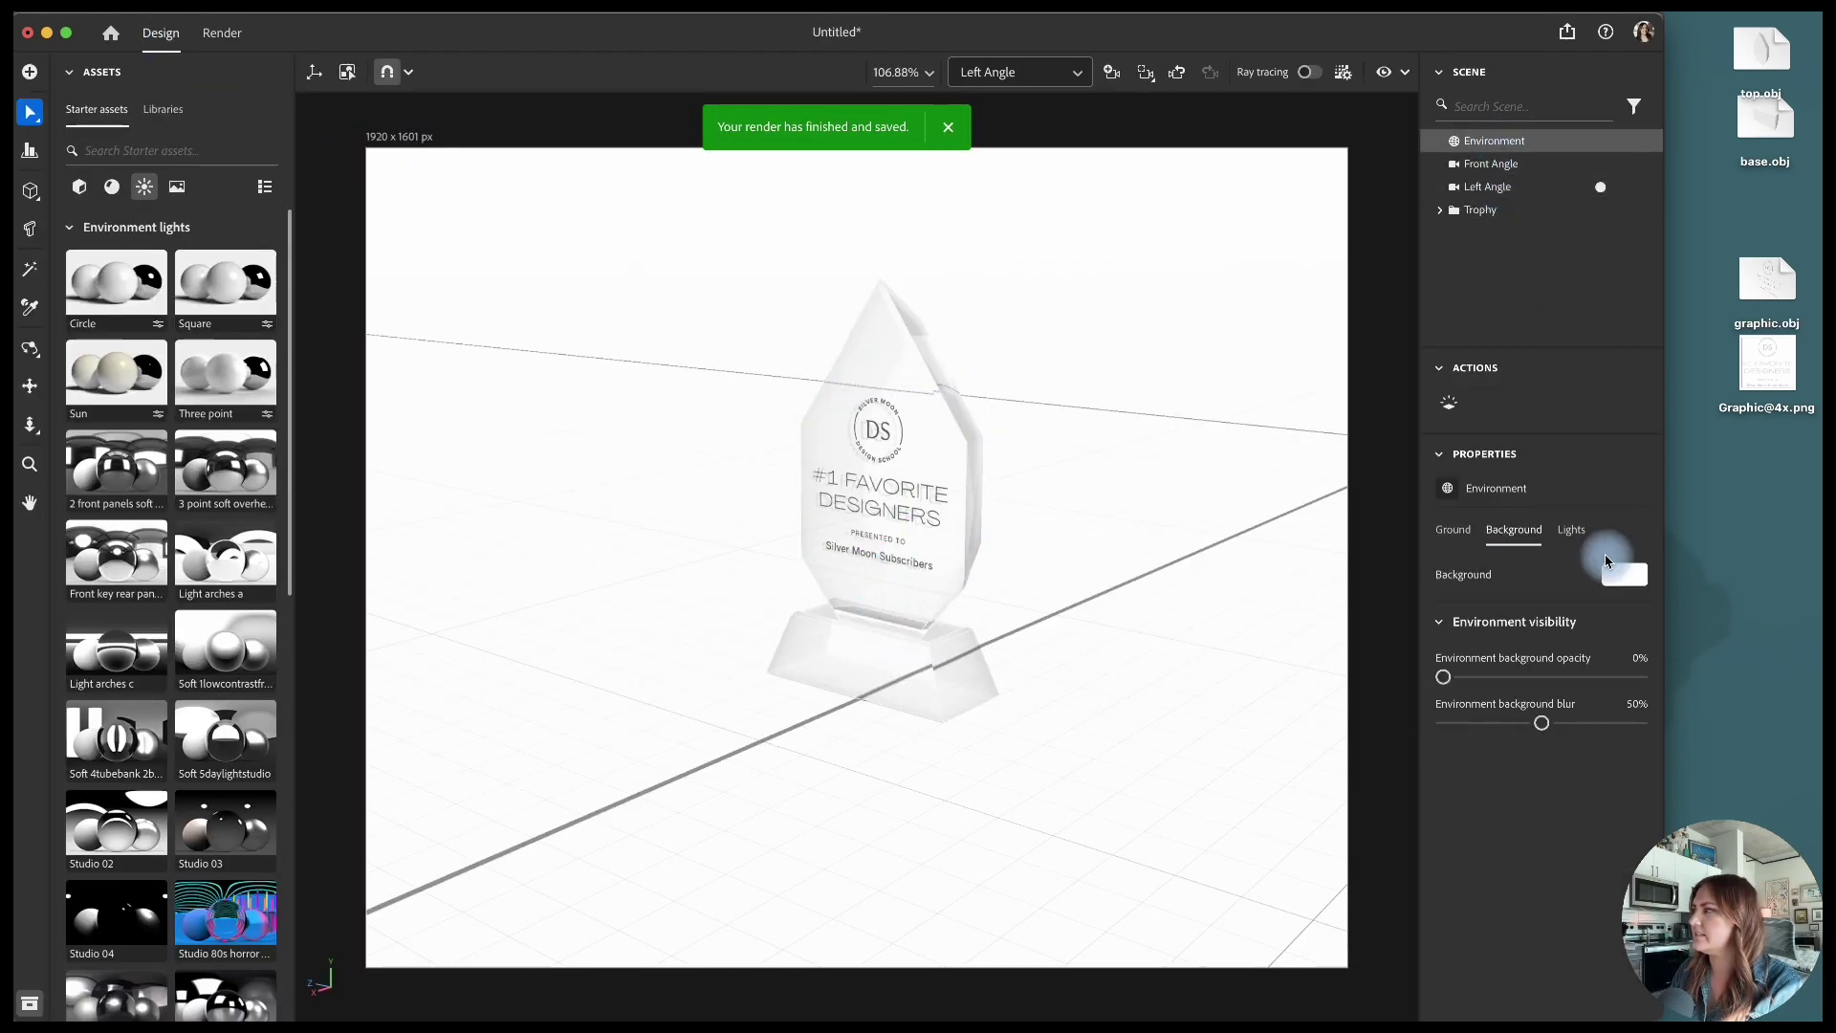
pyautogui.click(1454, 530)
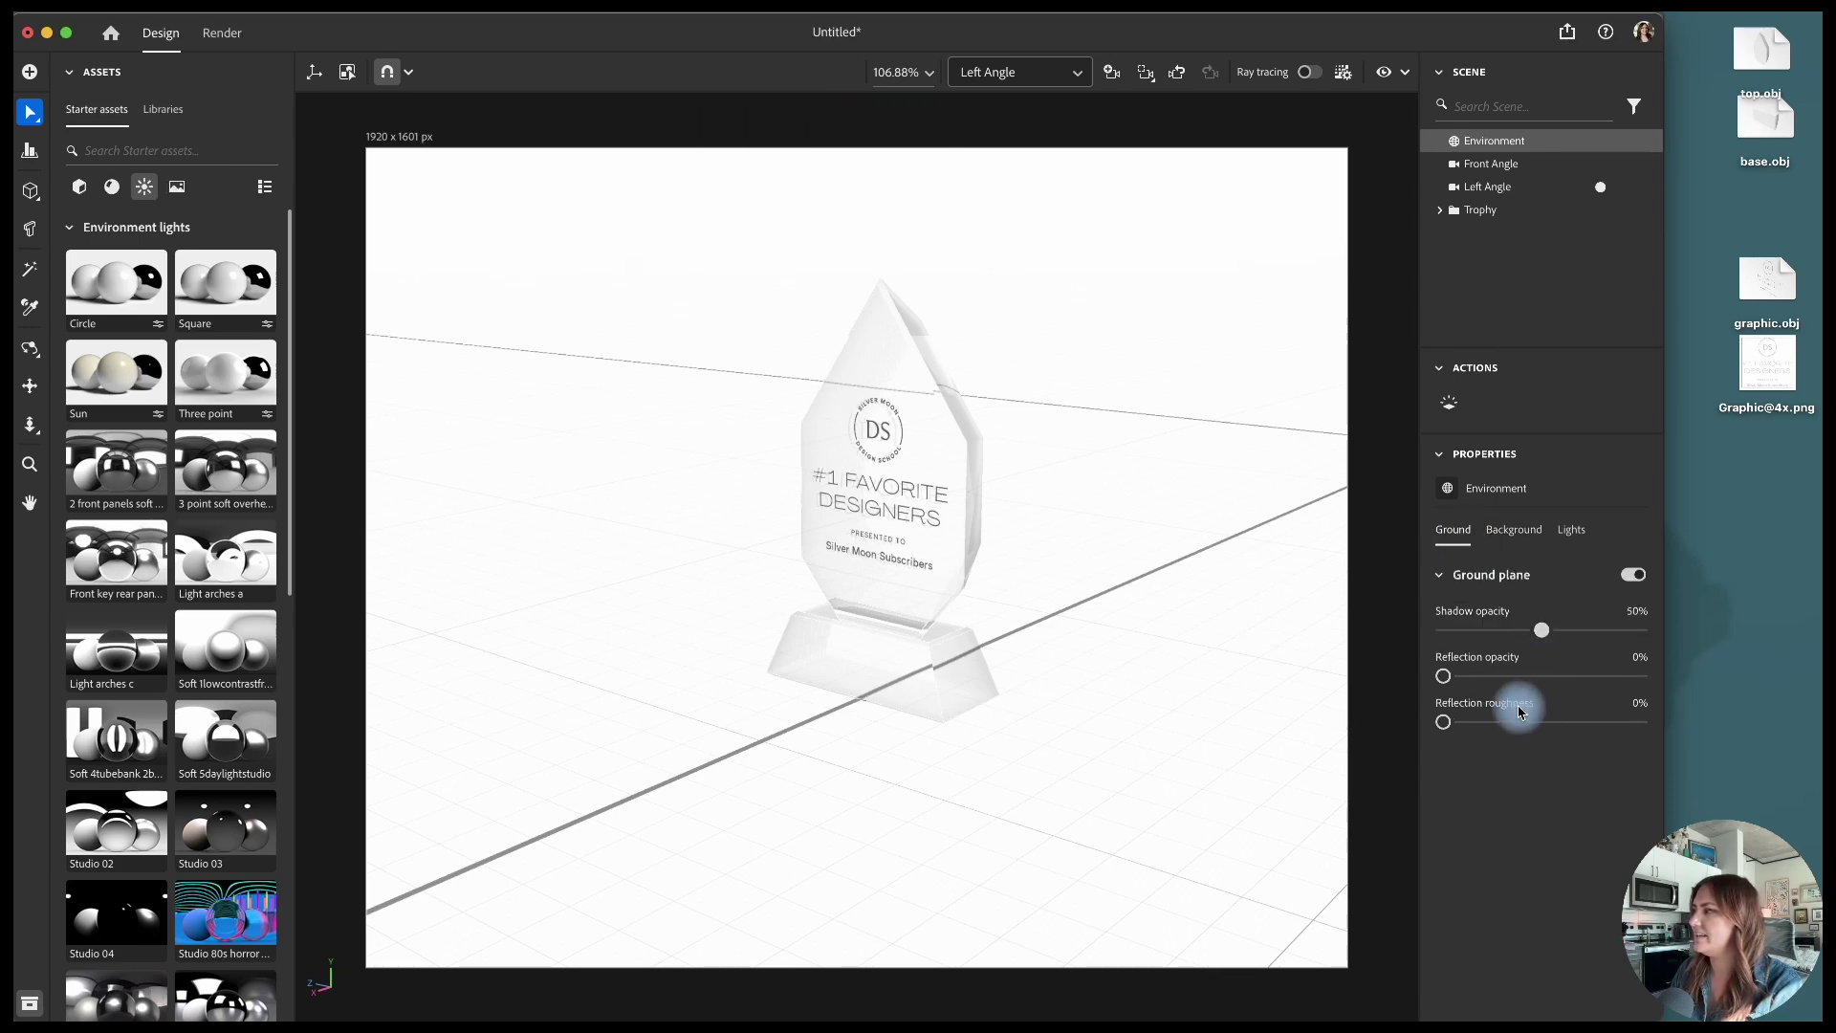
pyautogui.click(1572, 530)
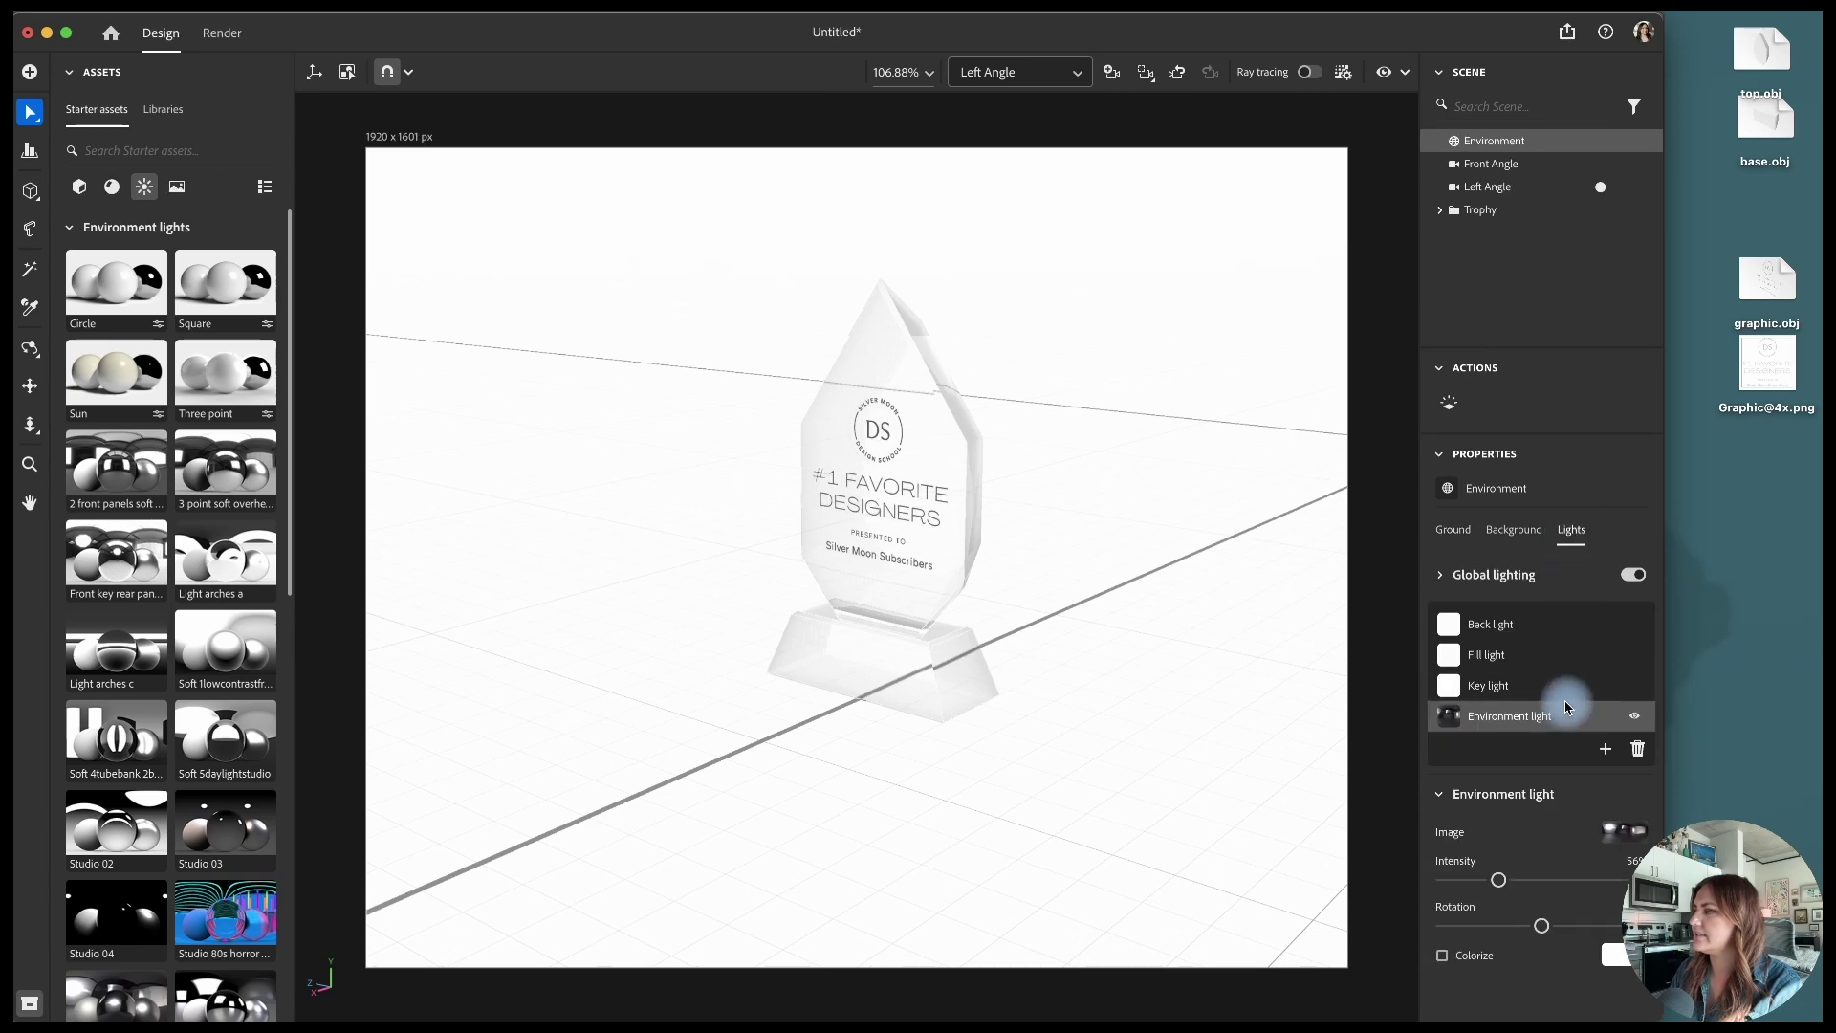
pyautogui.moveTo(1482, 881)
pyautogui.mouseDown()
pyautogui.moveTo(1500, 877)
pyautogui.moveTo(1470, 881)
pyautogui.mouseUp()
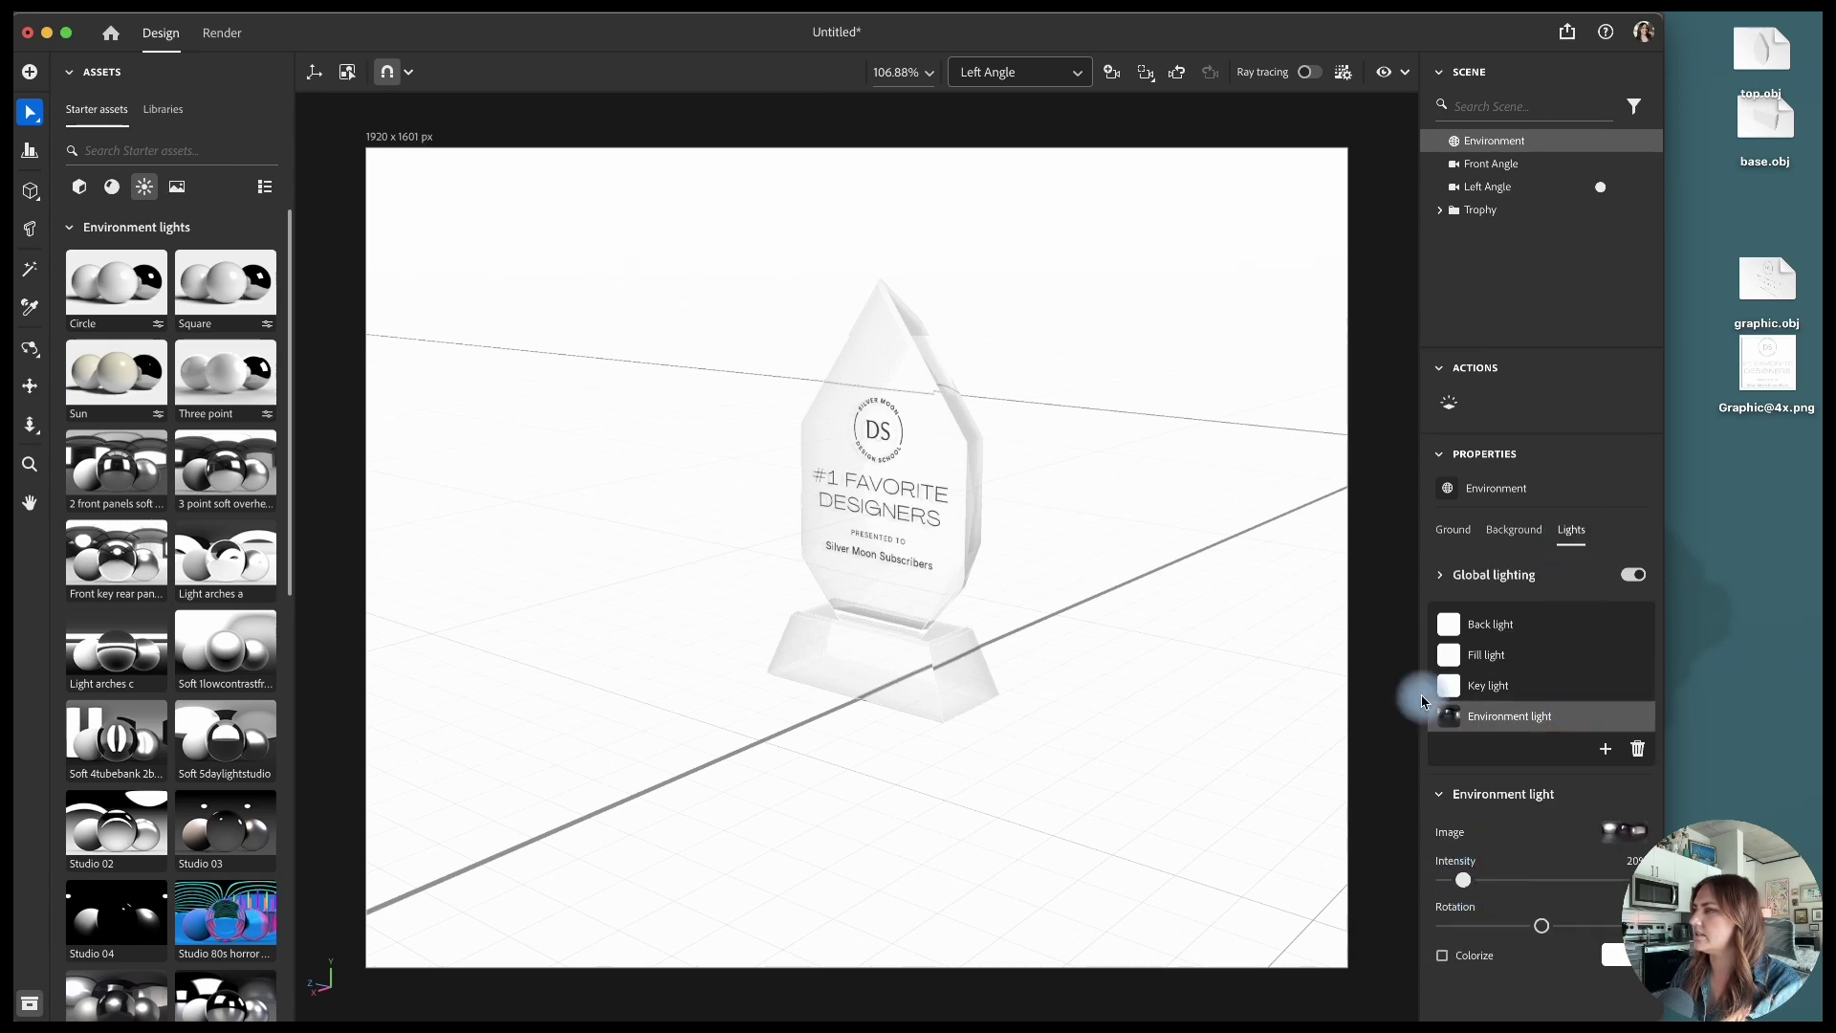
# Step: Render both camera views again with the dimmer lighting, overwriting the previous files
pyautogui.click(222, 33)
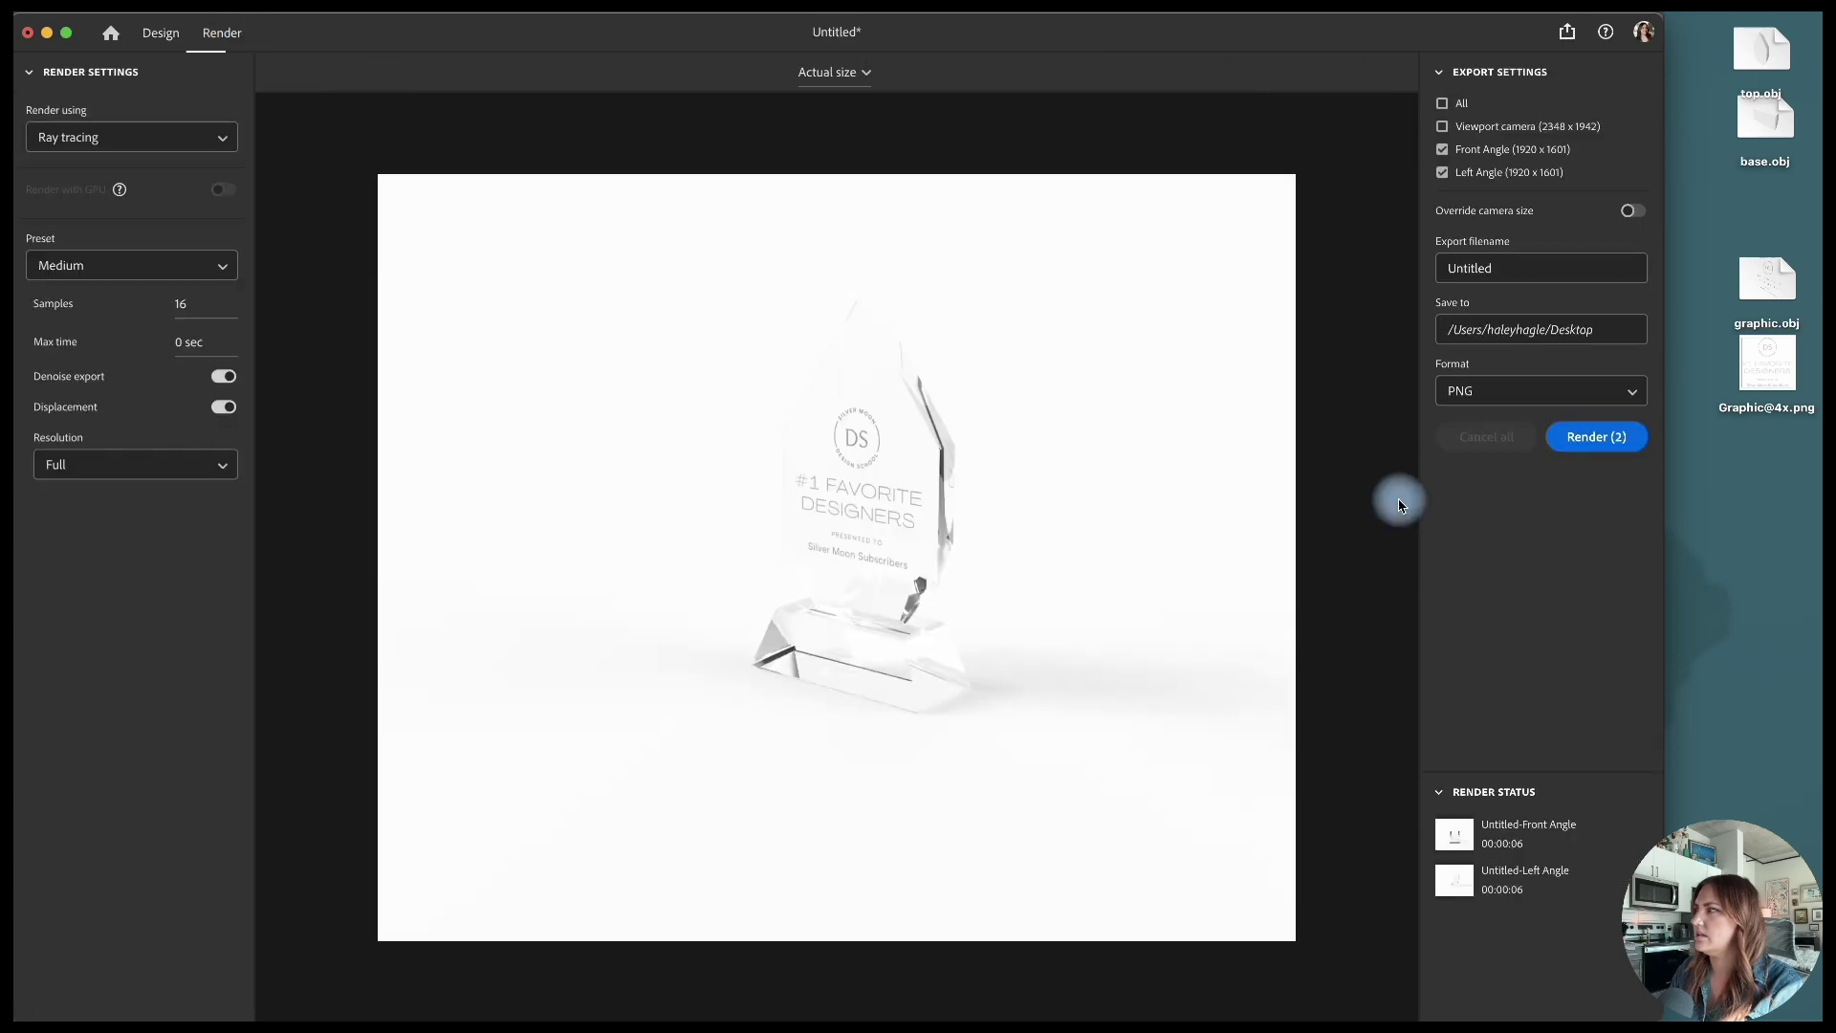
pyautogui.click(1587, 437)
pyautogui.click(911, 593)
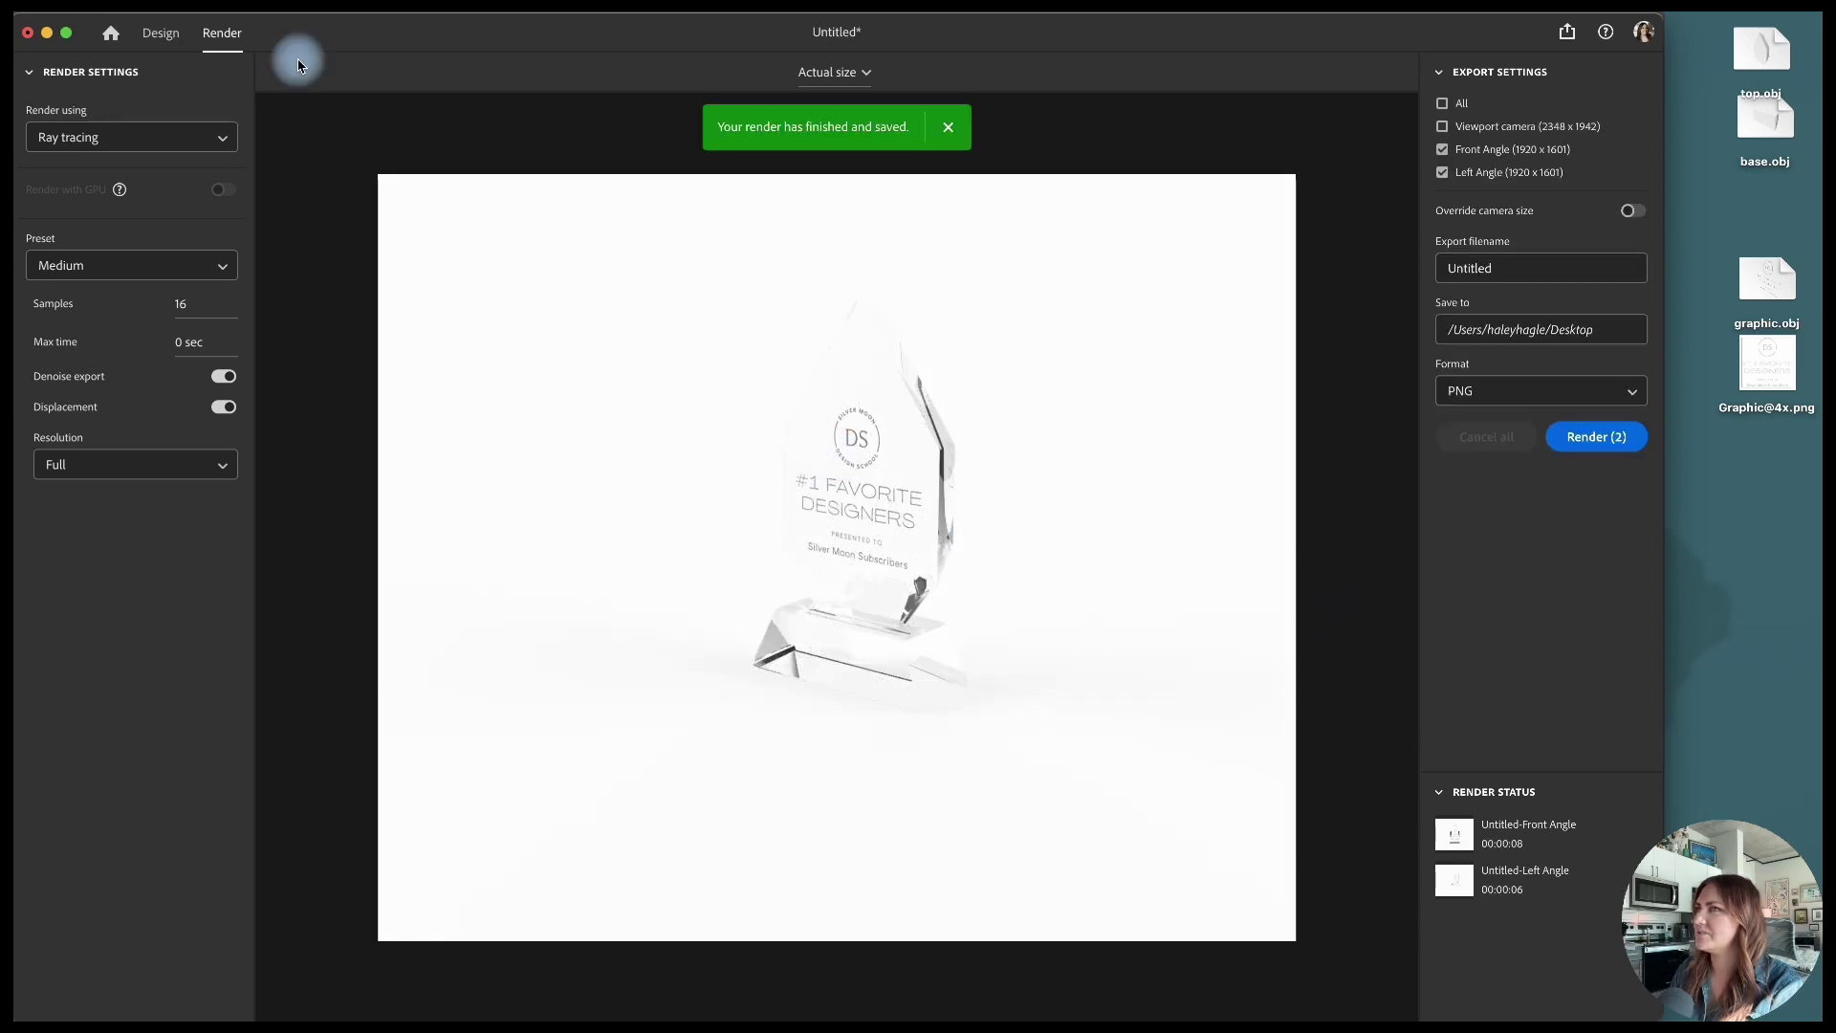
pyautogui.click(158, 35)
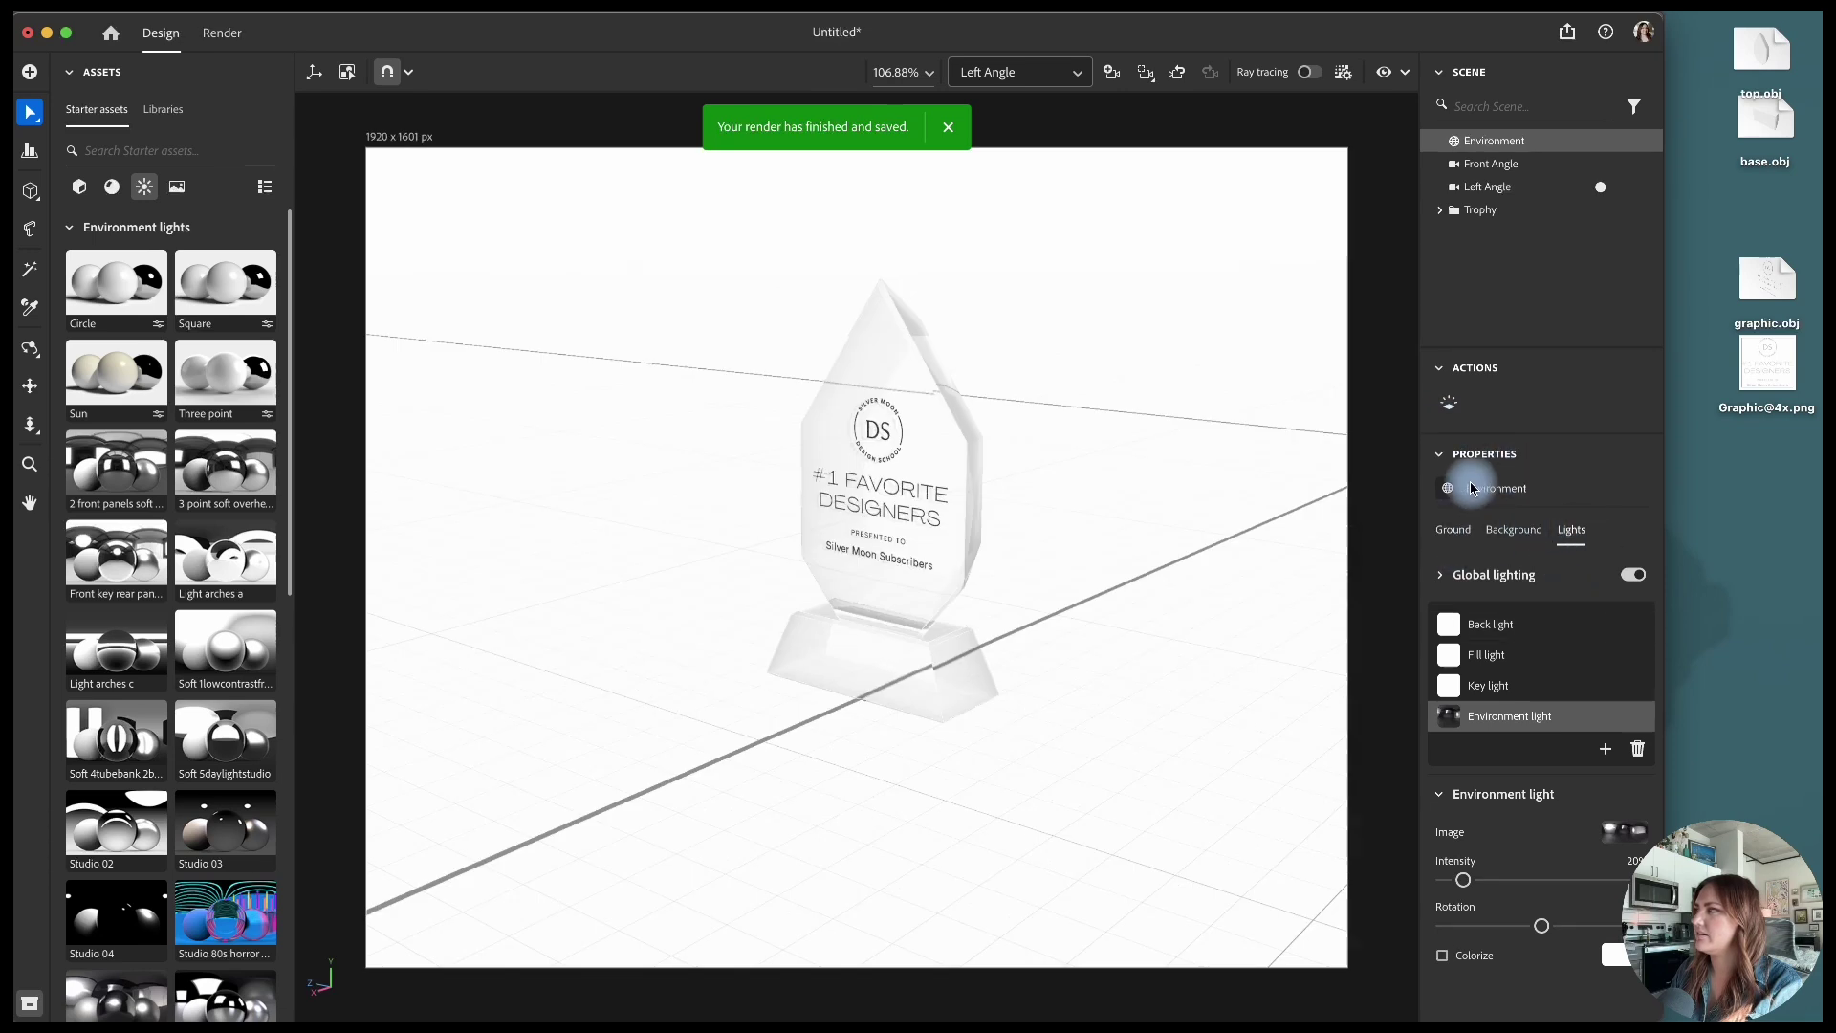
# Step: Raise the trophy top's glass index of refraction to 1.4
pyautogui.click(1441, 212)
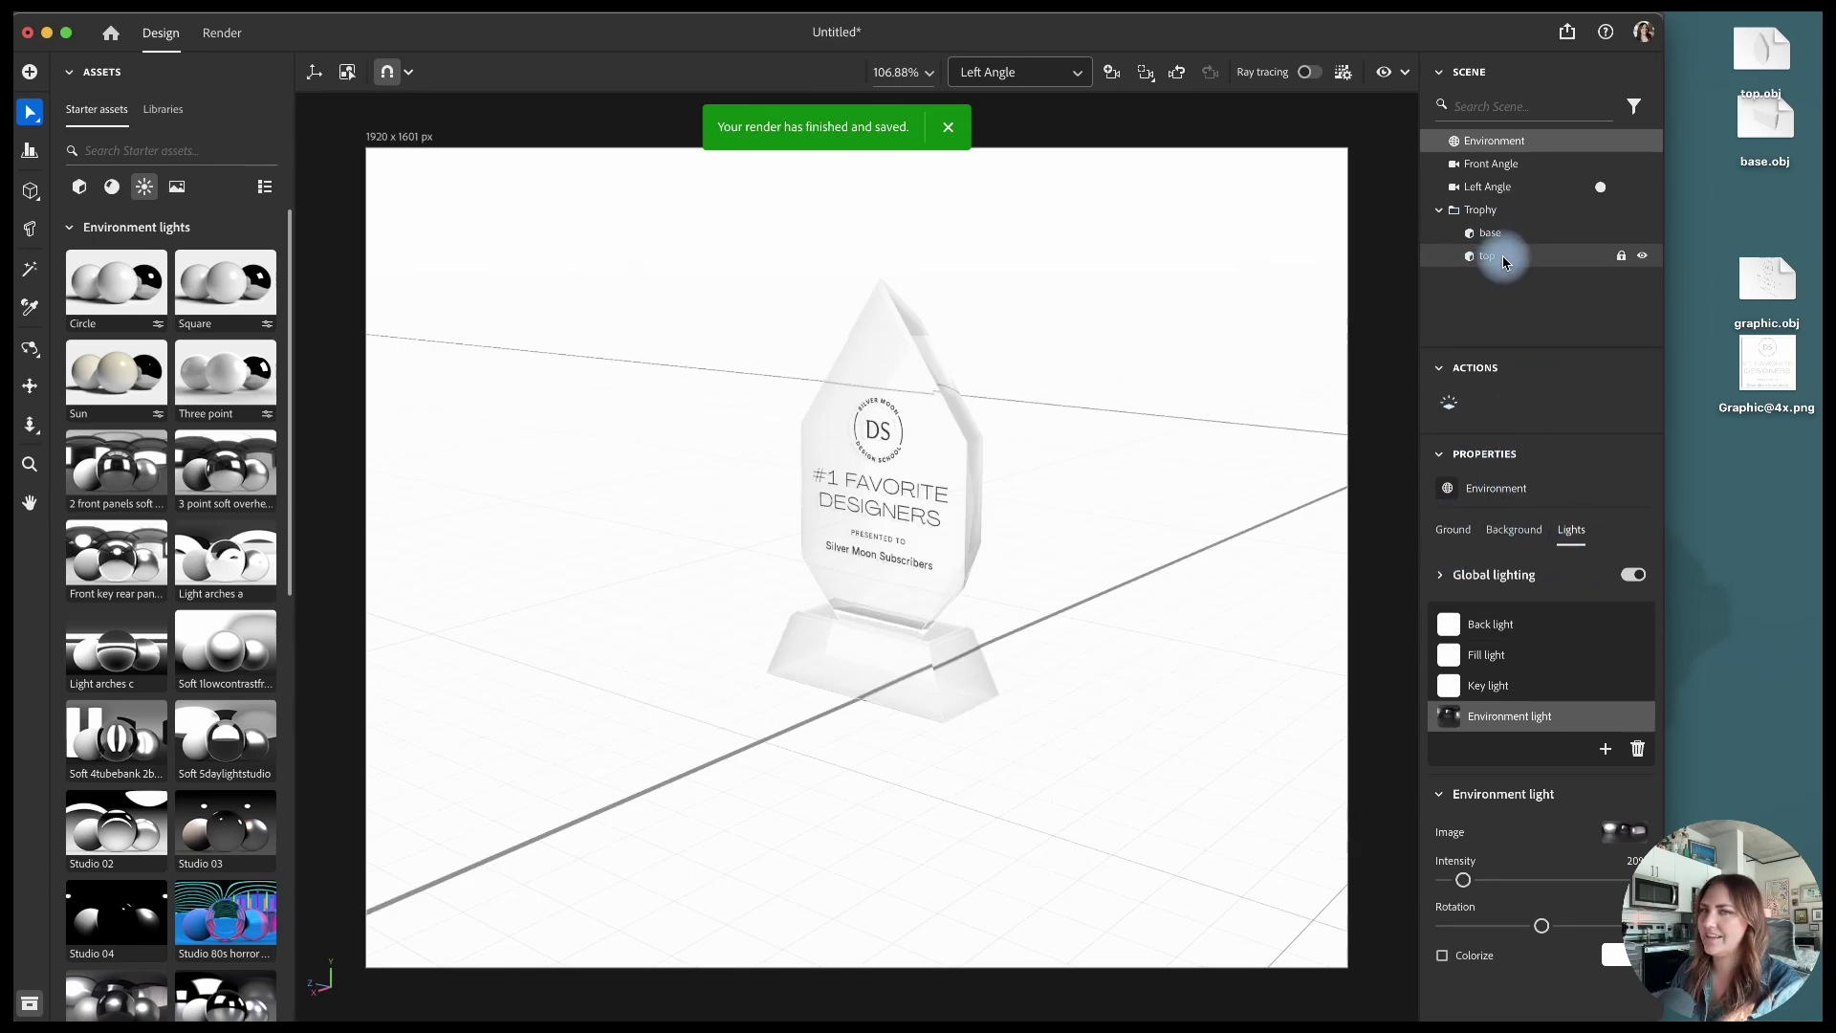
pyautogui.click(1504, 260)
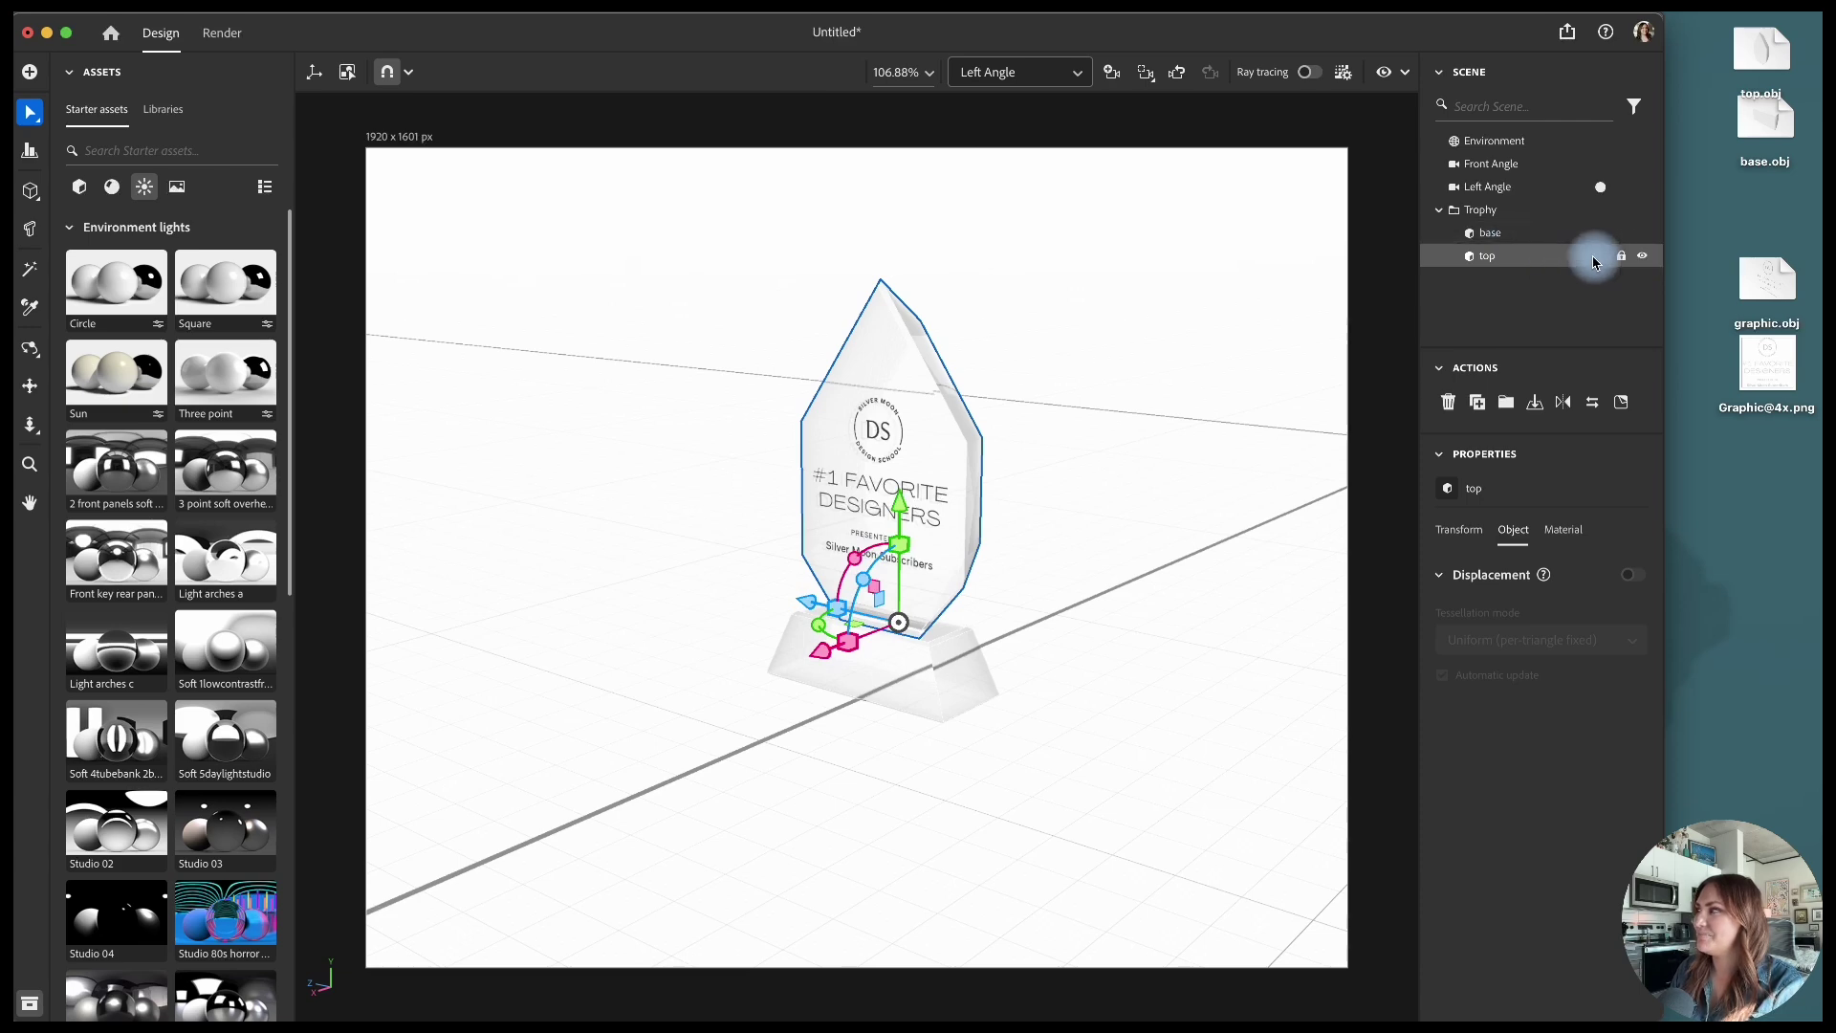
pyautogui.click(1565, 530)
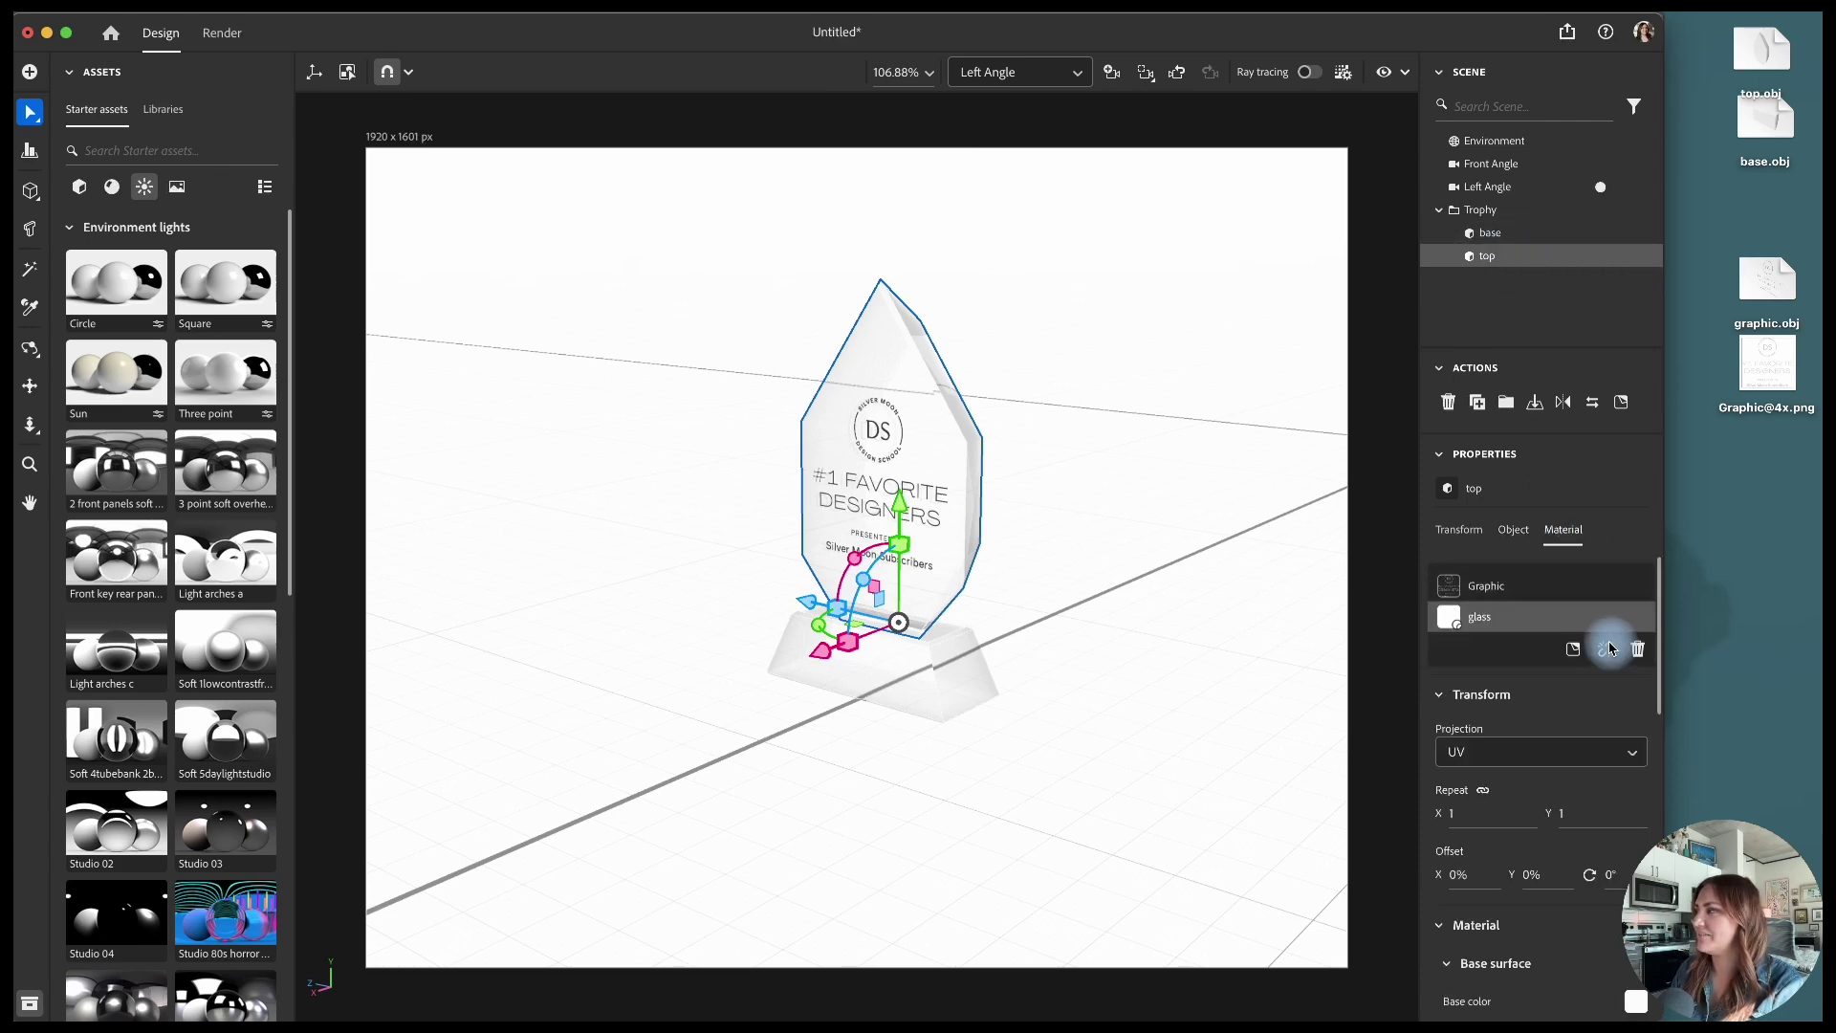
pyautogui.moveTo(1660, 683); pyautogui.dragTo(1659, 834)
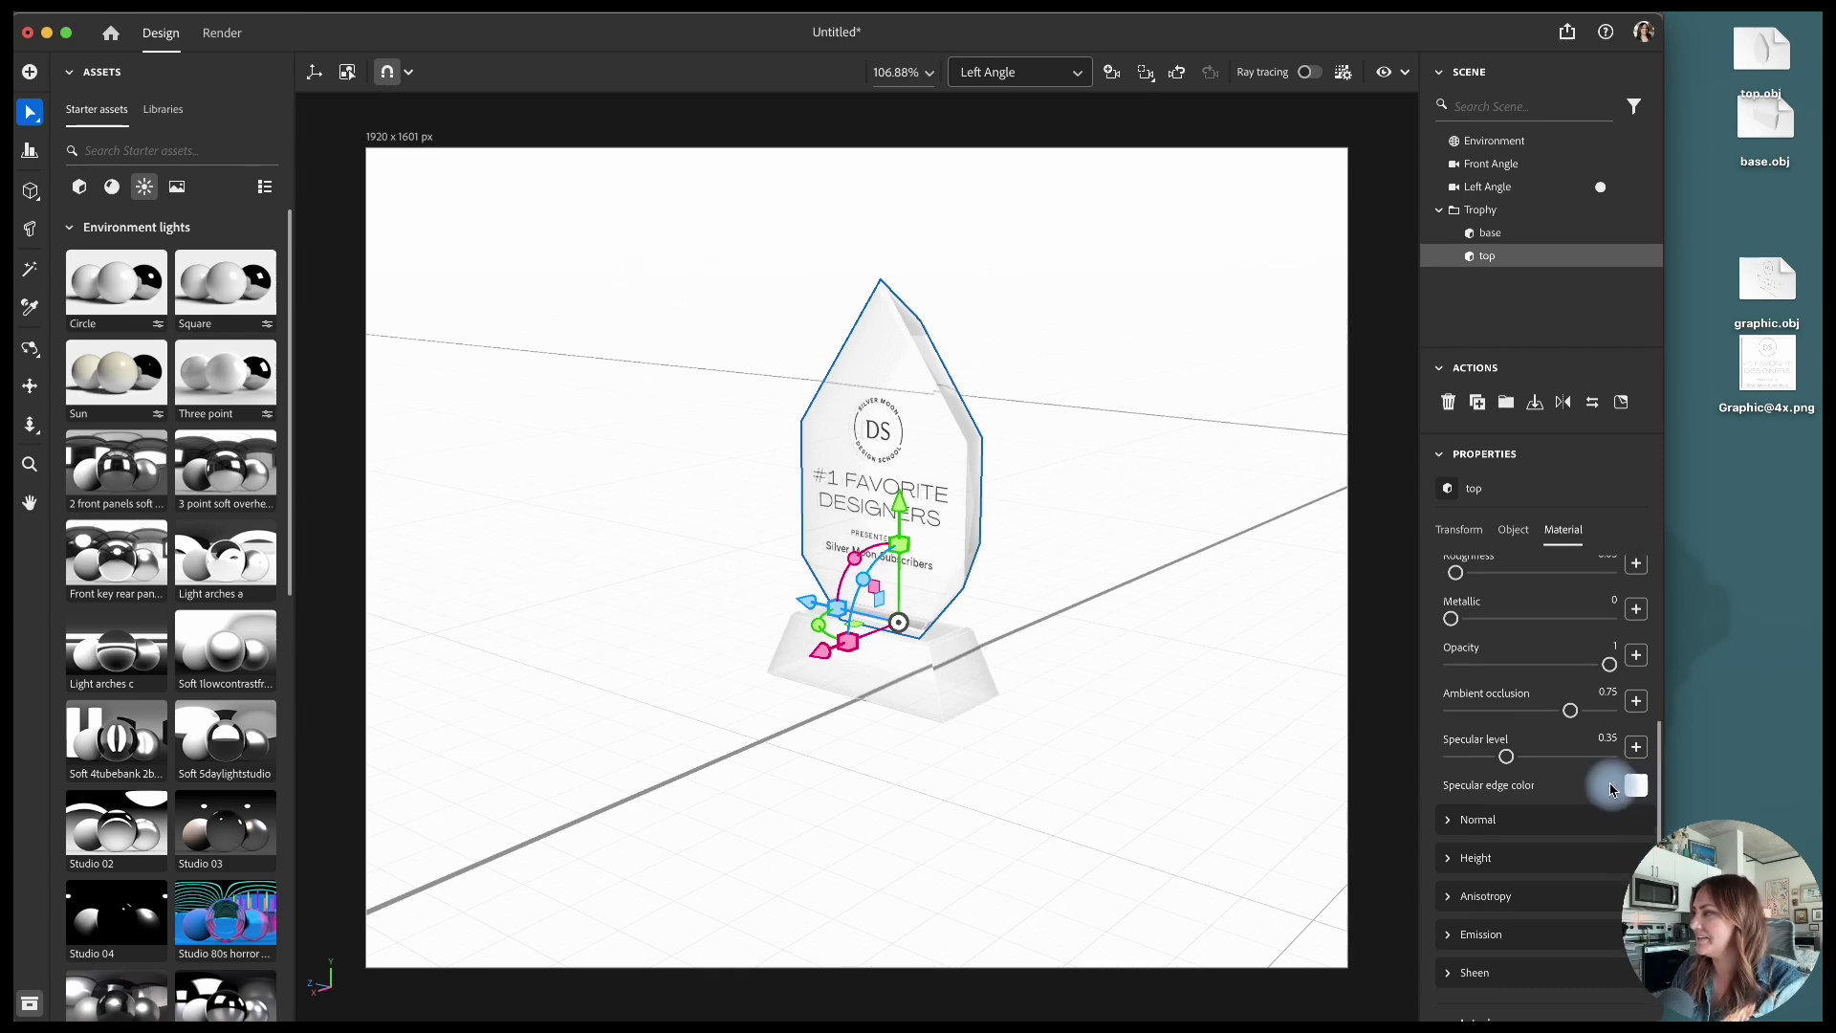
pyautogui.scroll(1, 1537, 847)
pyautogui.scroll(-5, 1537, 847)
pyautogui.click(1537, 842)
pyautogui.scroll(-5, 1530, 841)
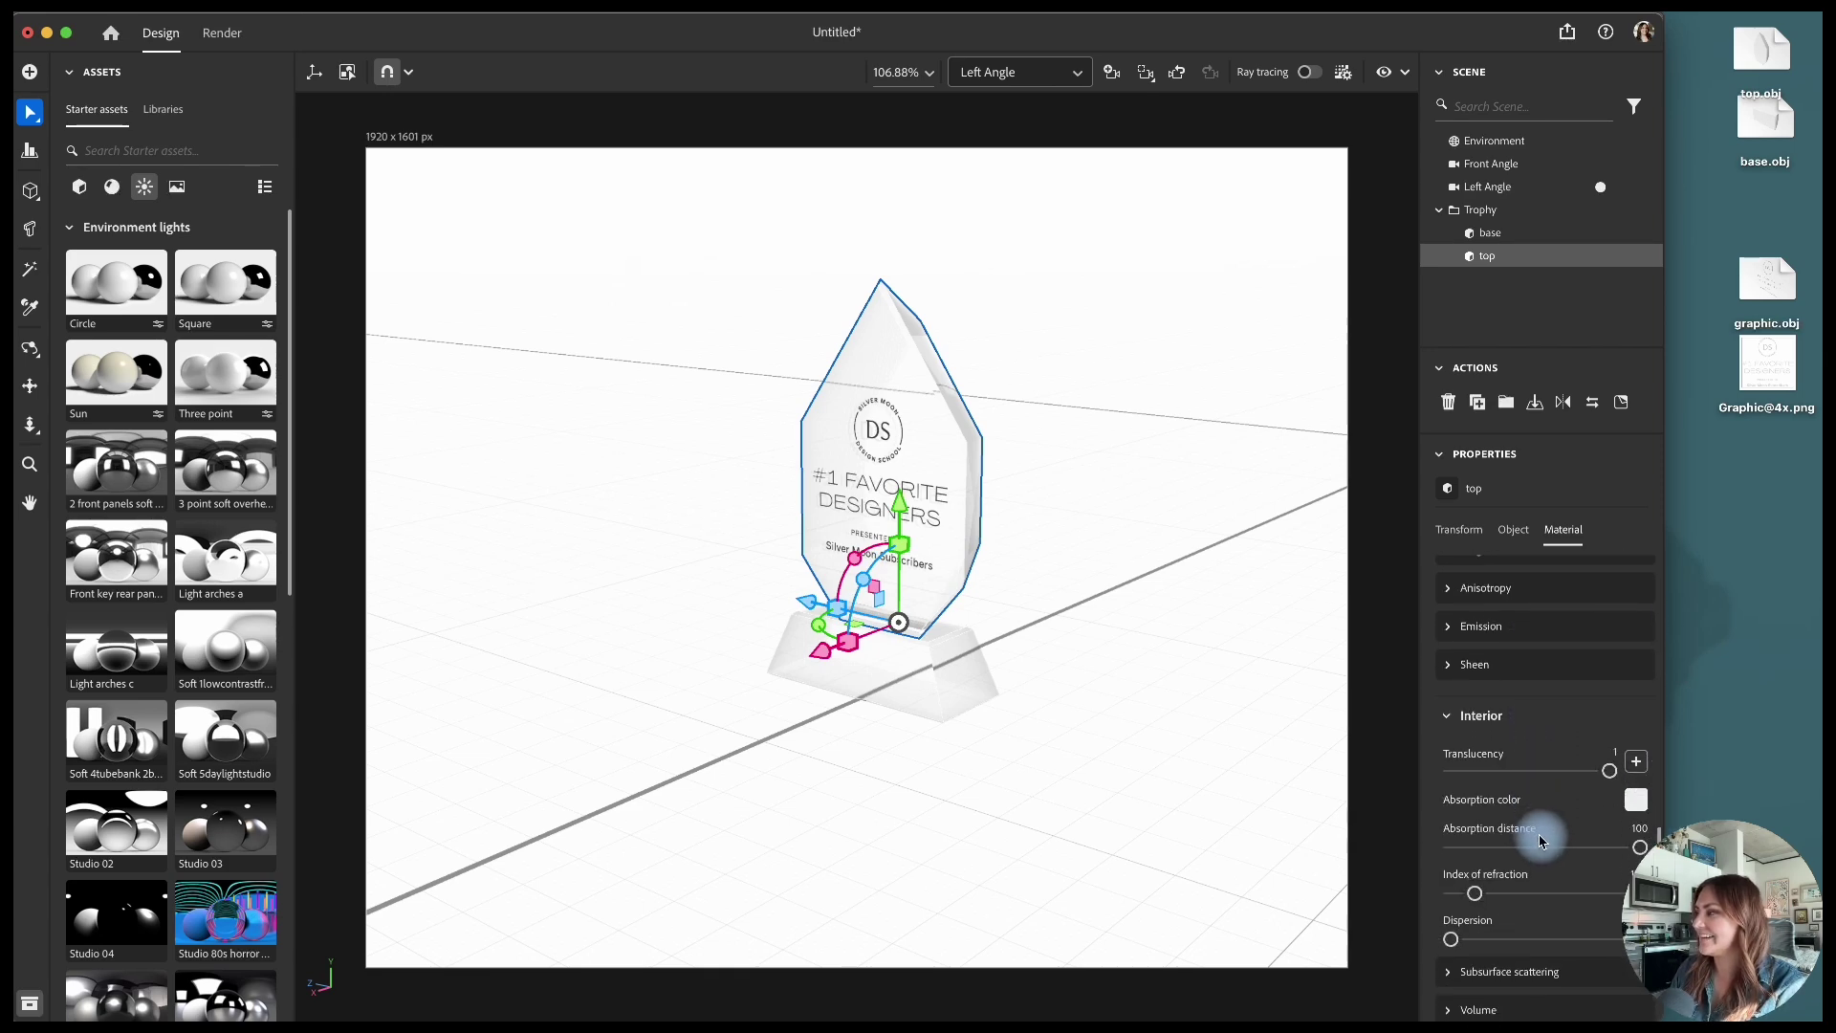
pyautogui.moveTo(1475, 791); pyautogui.dragTo(1490, 792)
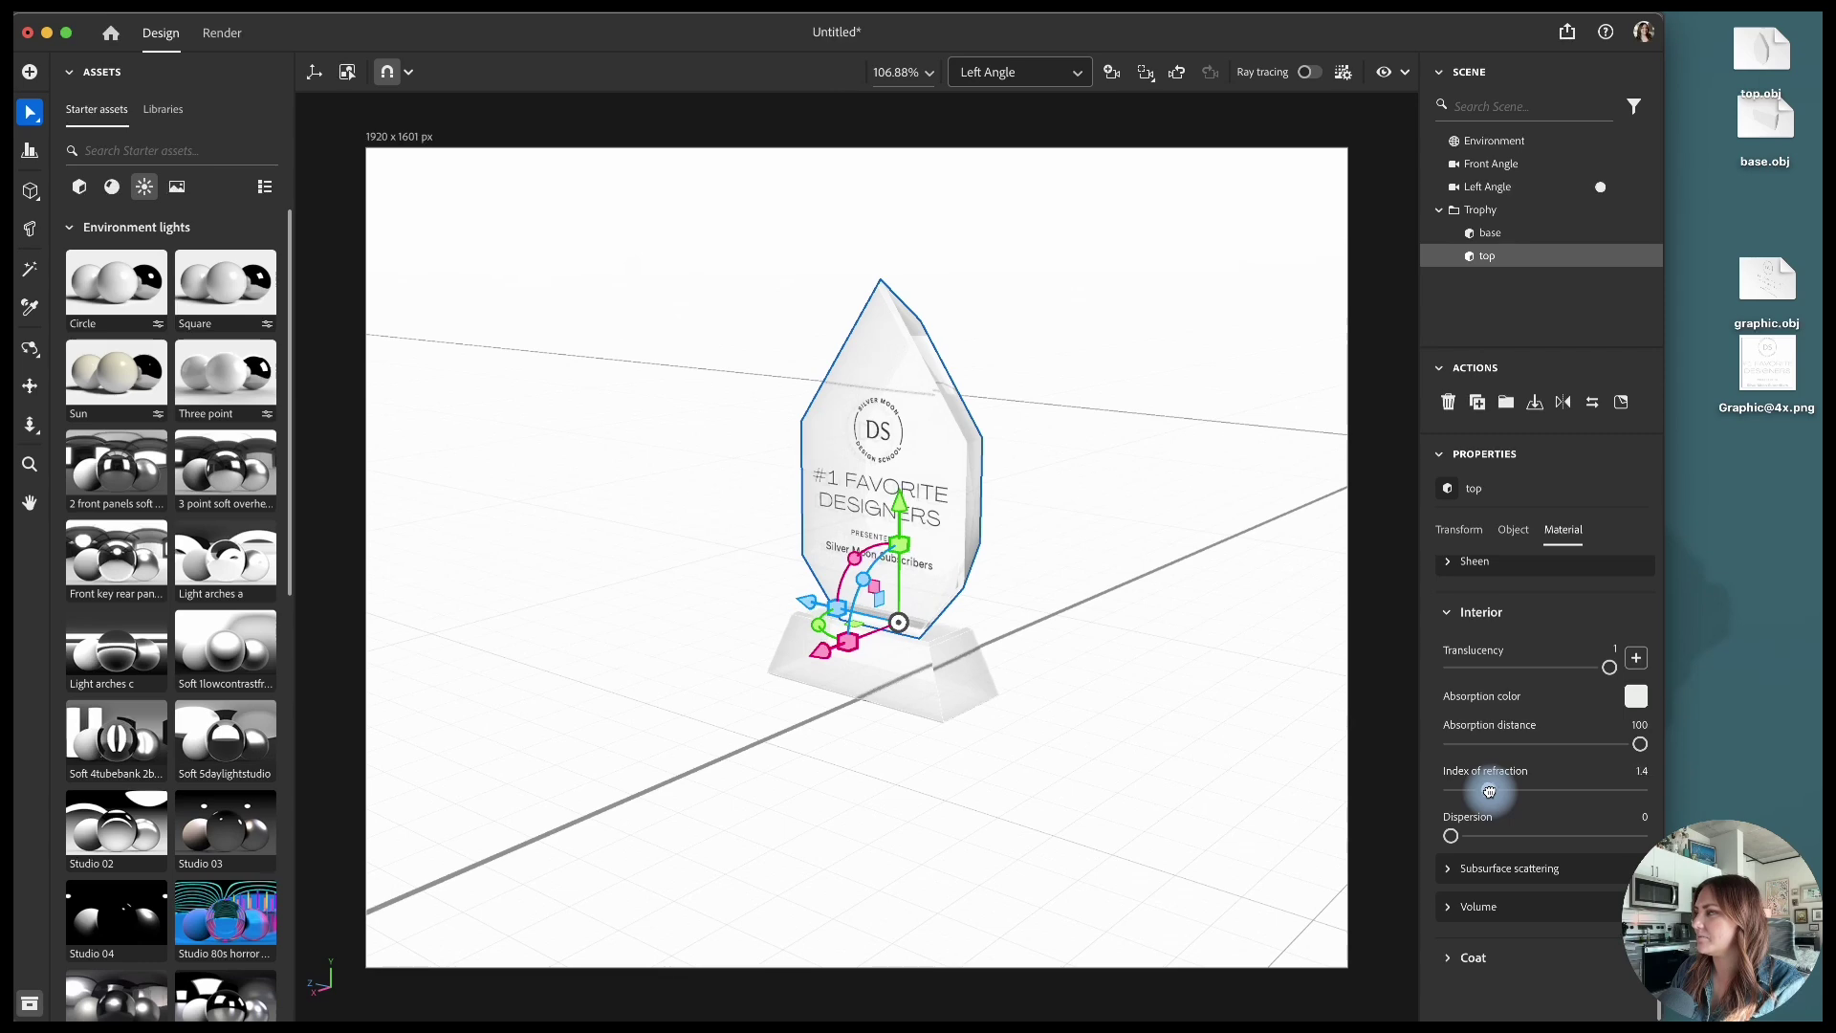
# Step: Push the Environment light intensity down to its minimum
pyautogui.click(1509, 150)
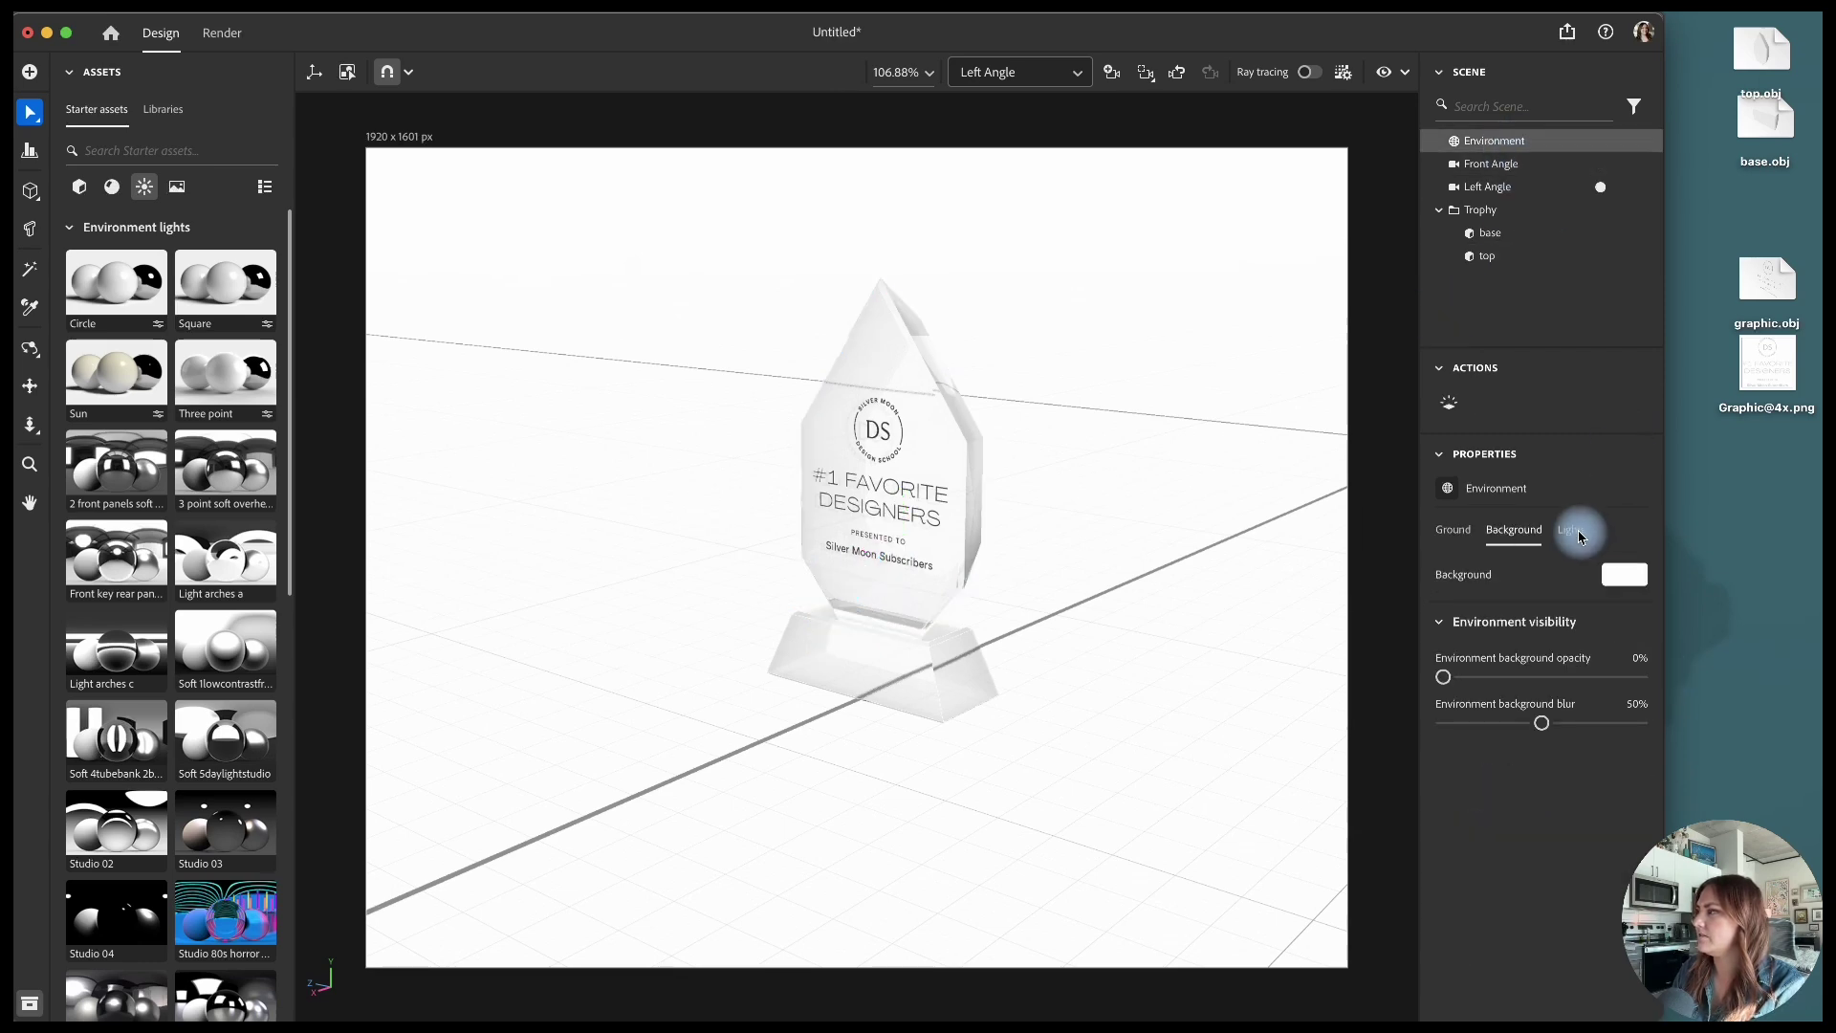
pyautogui.click(1576, 531)
pyautogui.moveTo(1462, 880); pyautogui.dragTo(1462, 881)
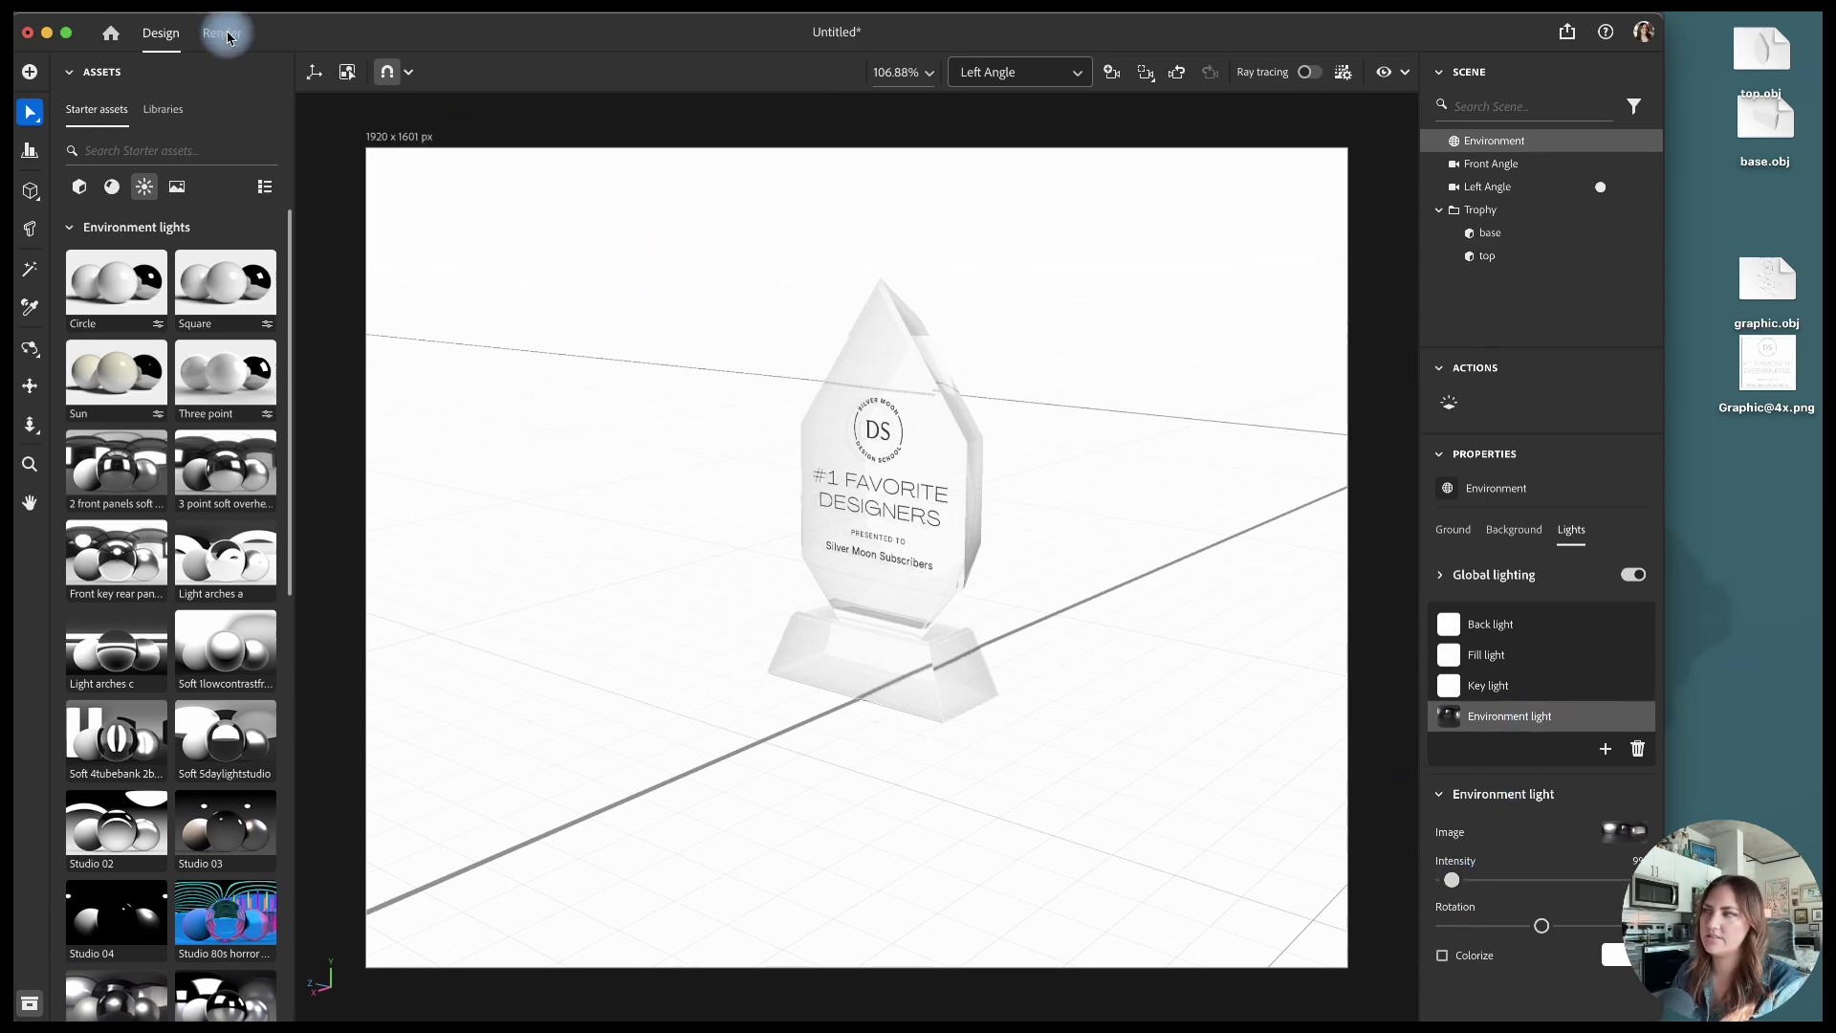
# Step: Re-render both camera views with the 1.4 refraction glass, replacing the old files
pyautogui.click(224, 35)
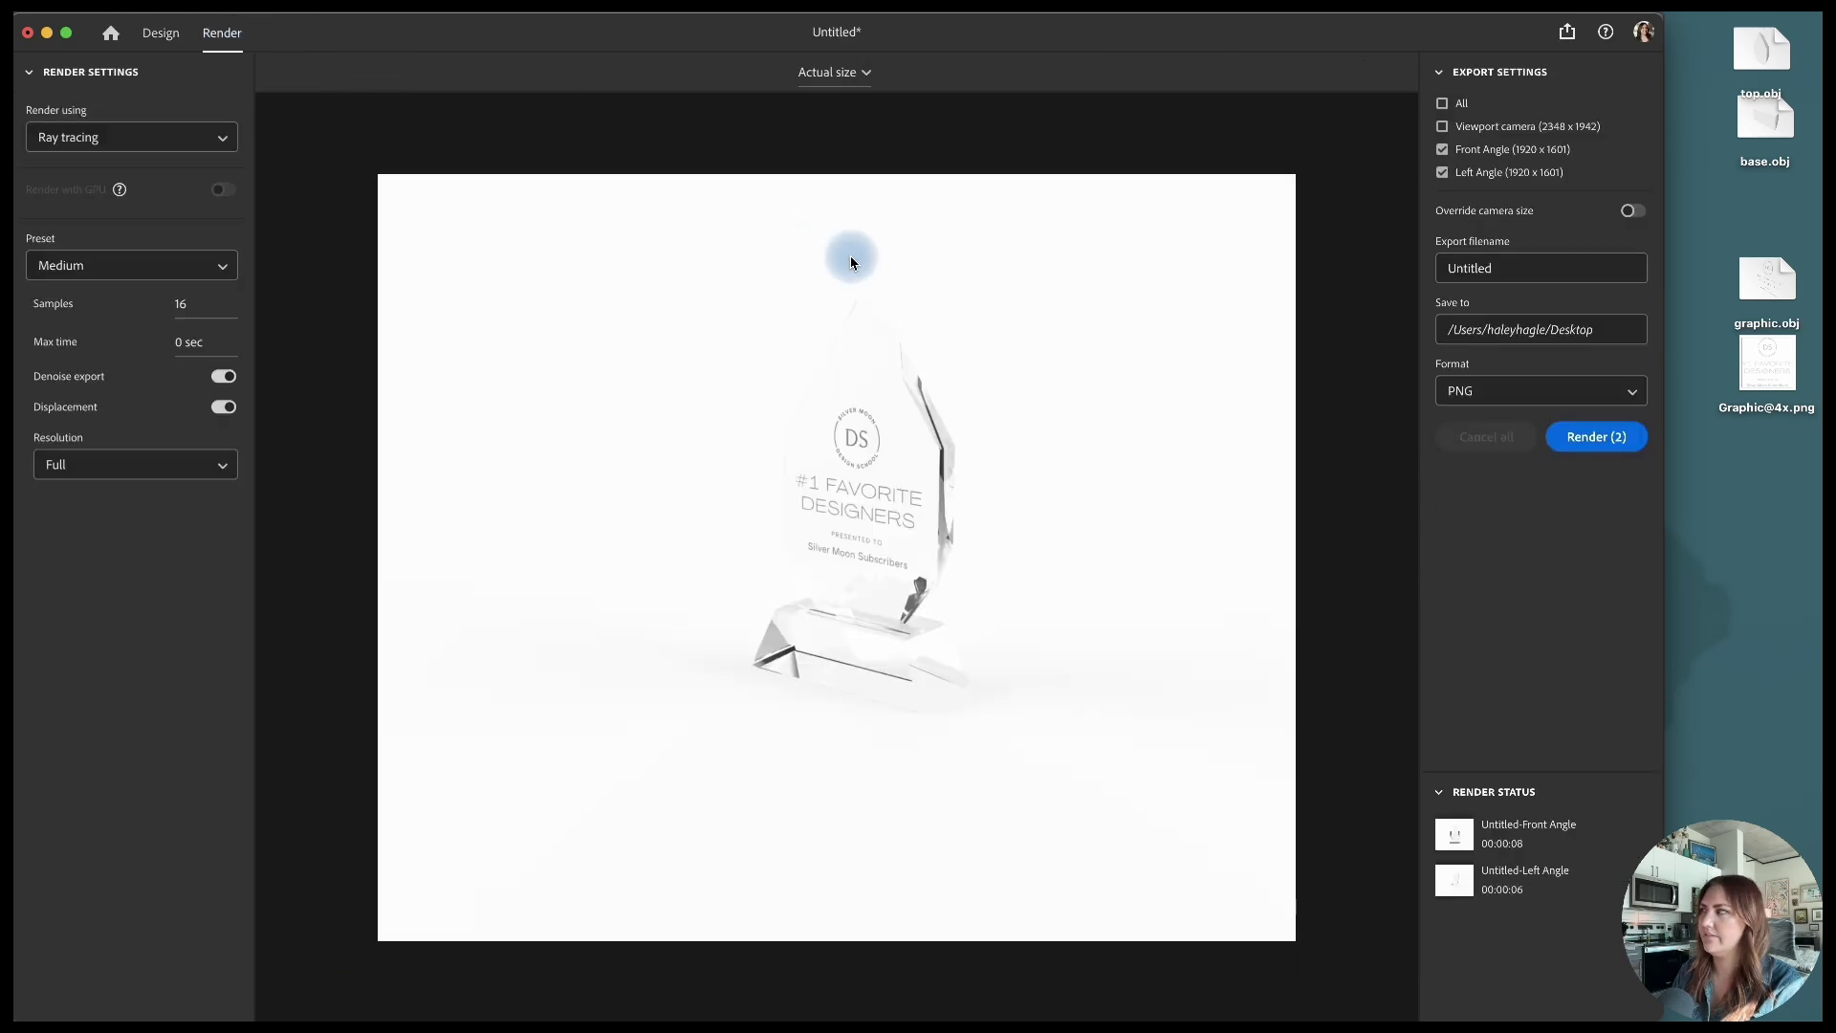
pyautogui.click(1597, 438)
pyautogui.click(891, 591)
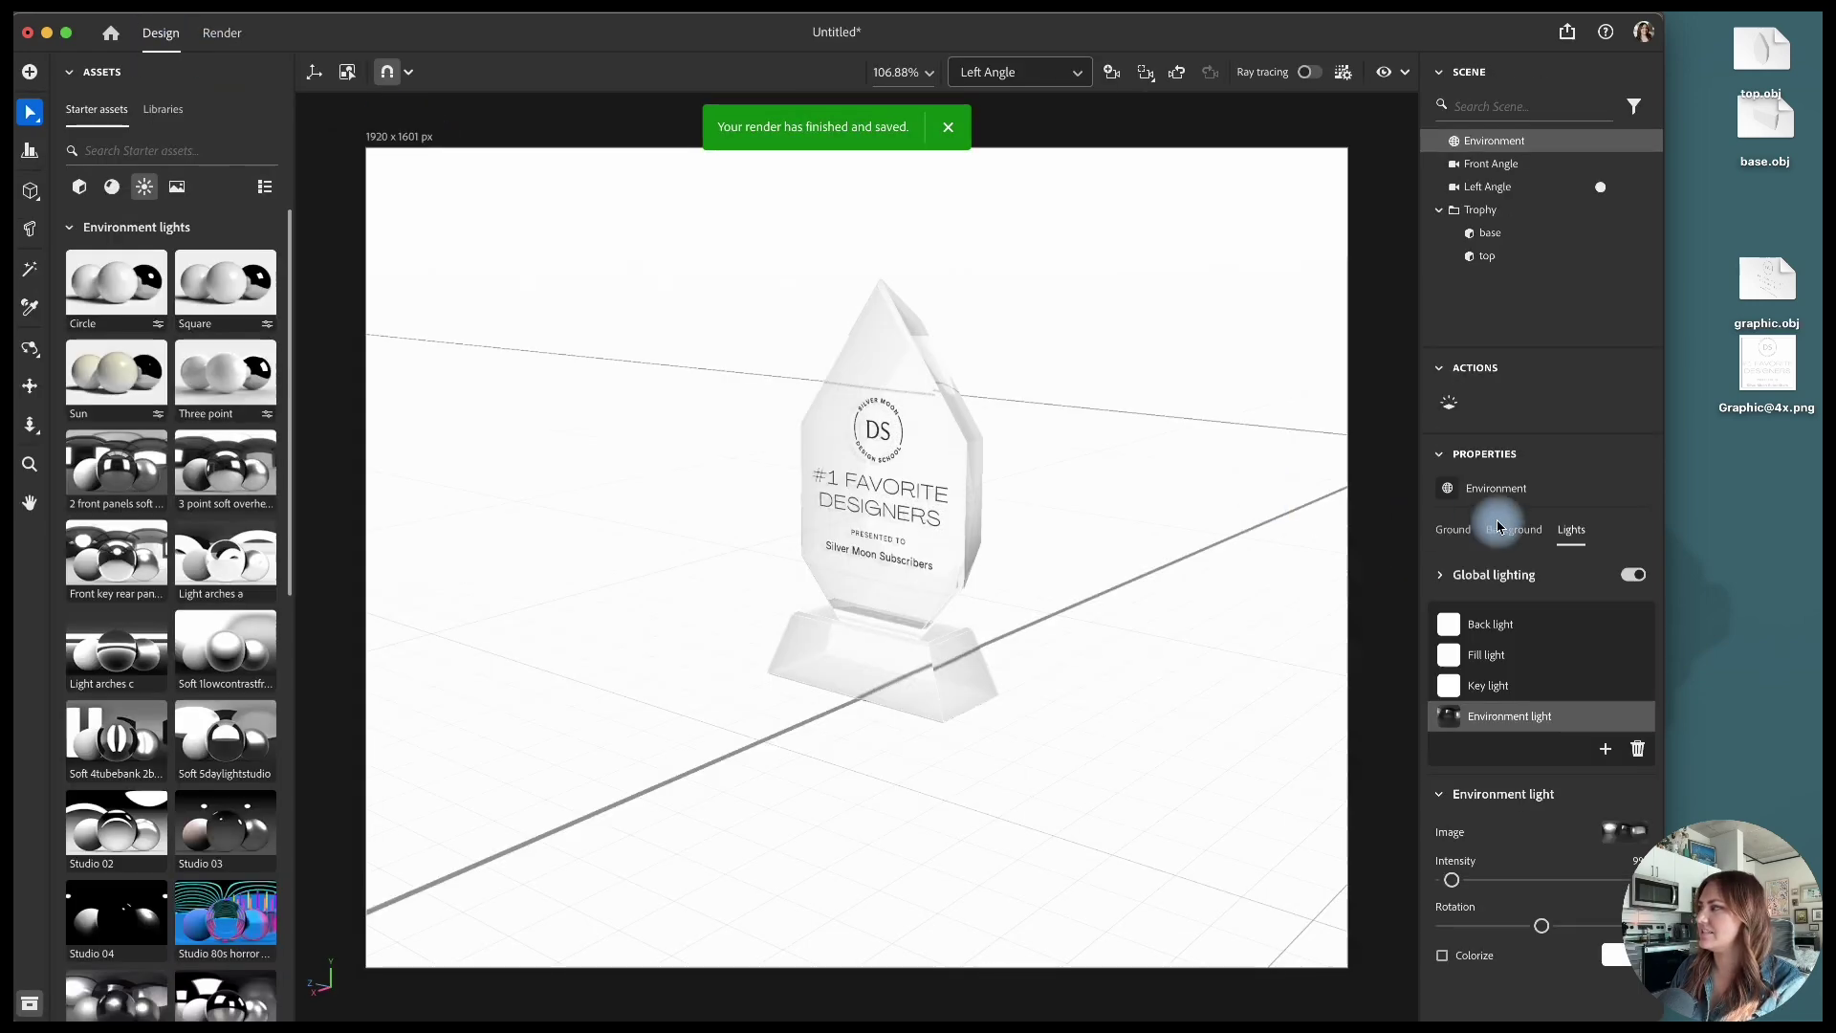
# Step: Tint the top piece's glass absorption colour to a light grey
pyautogui.click(1476, 206)
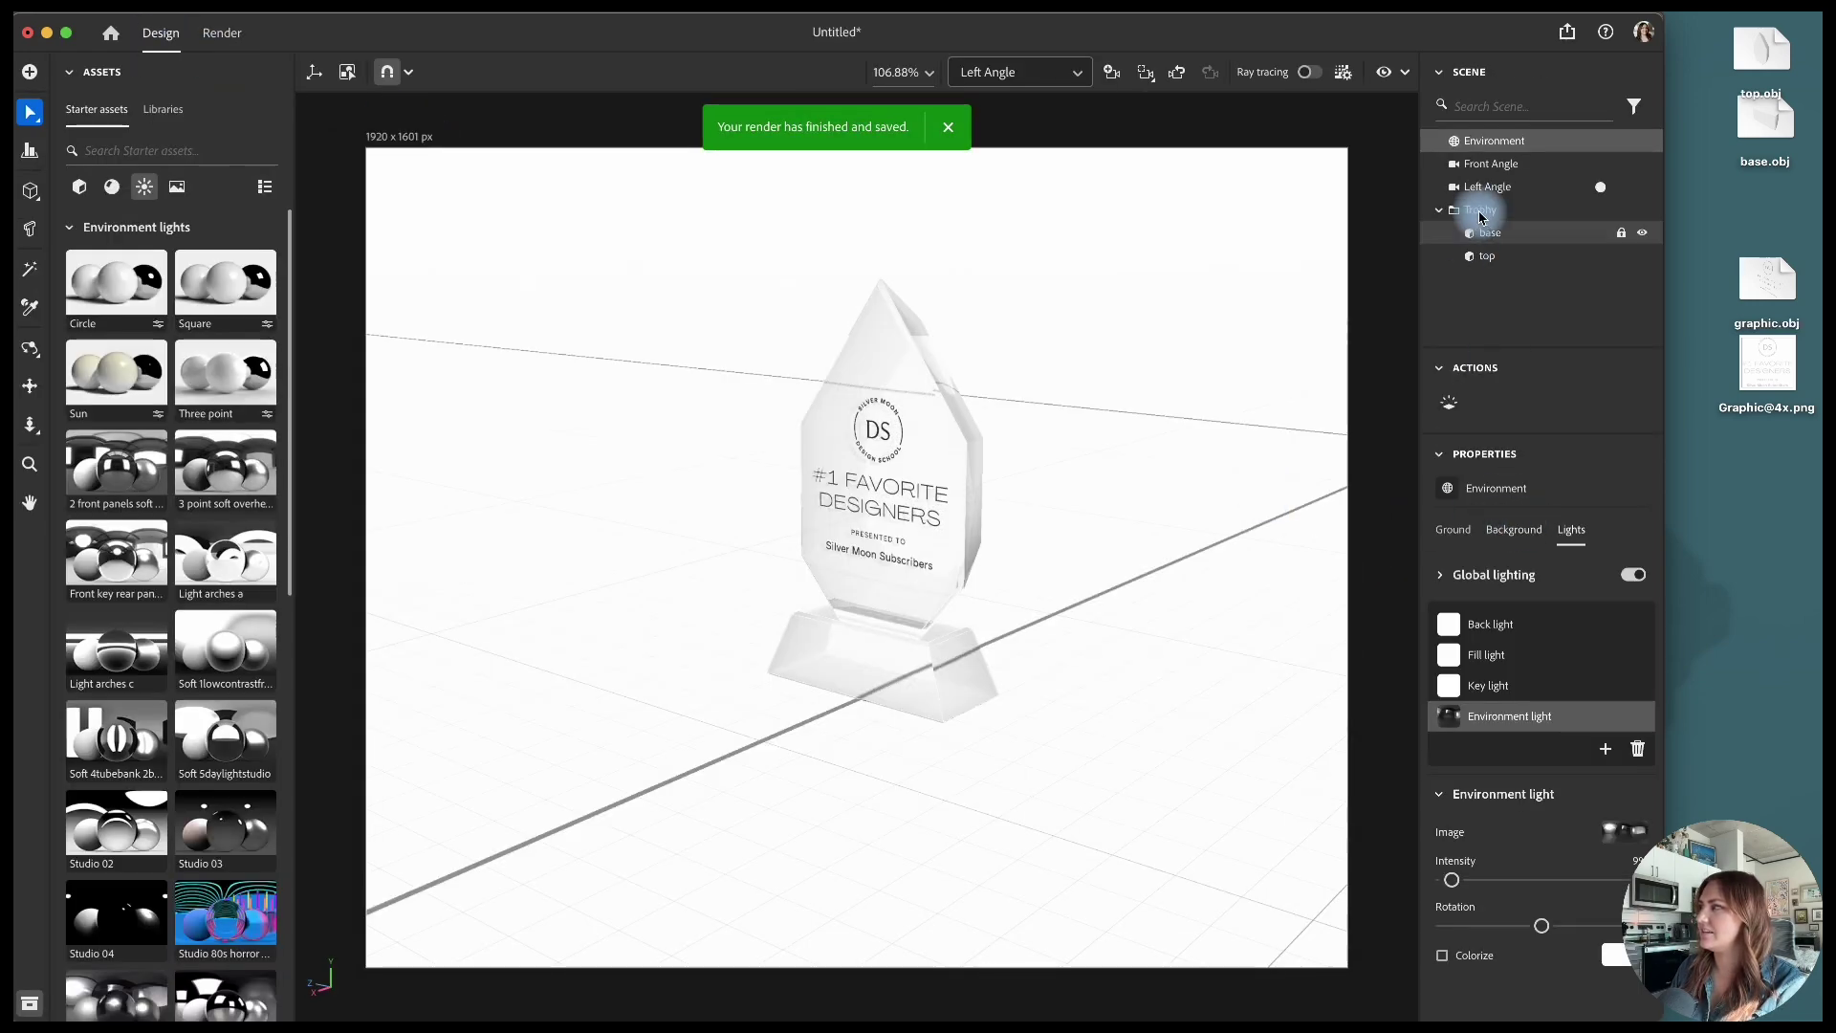
pyautogui.click(1524, 258)
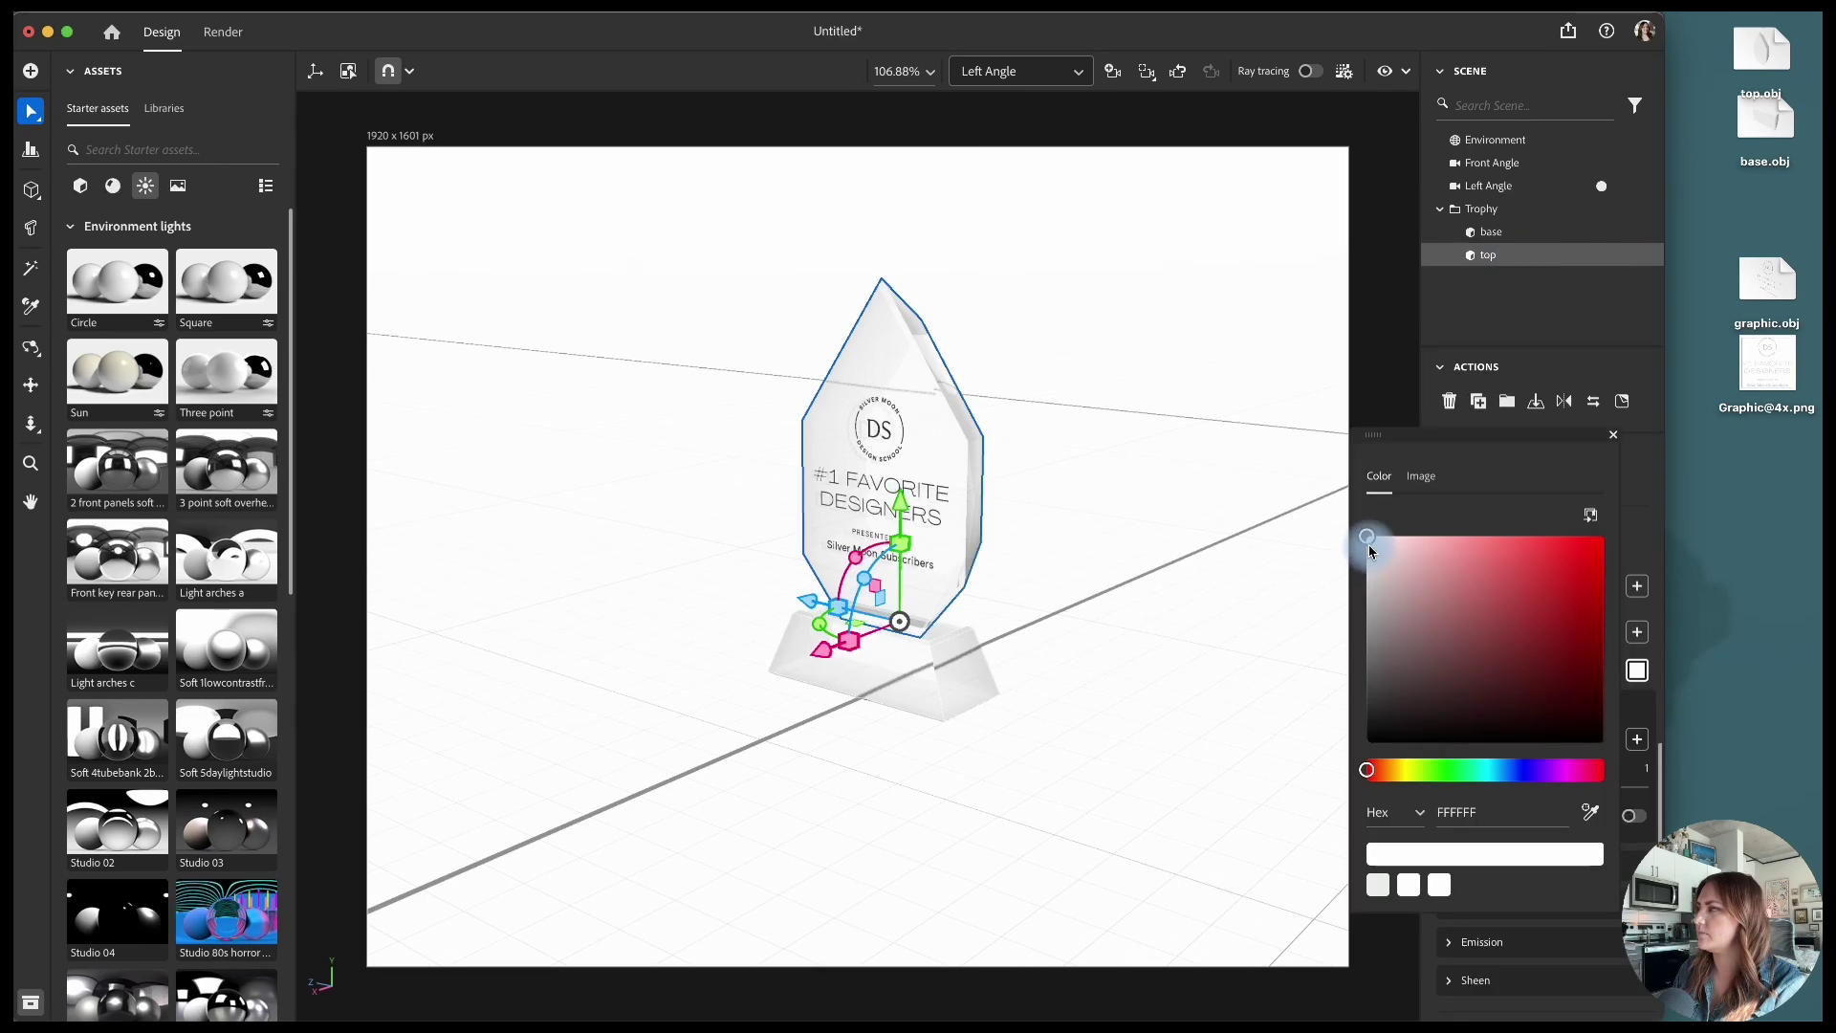
pyautogui.moveTo(1369, 537); pyautogui.dragTo(1361, 547)
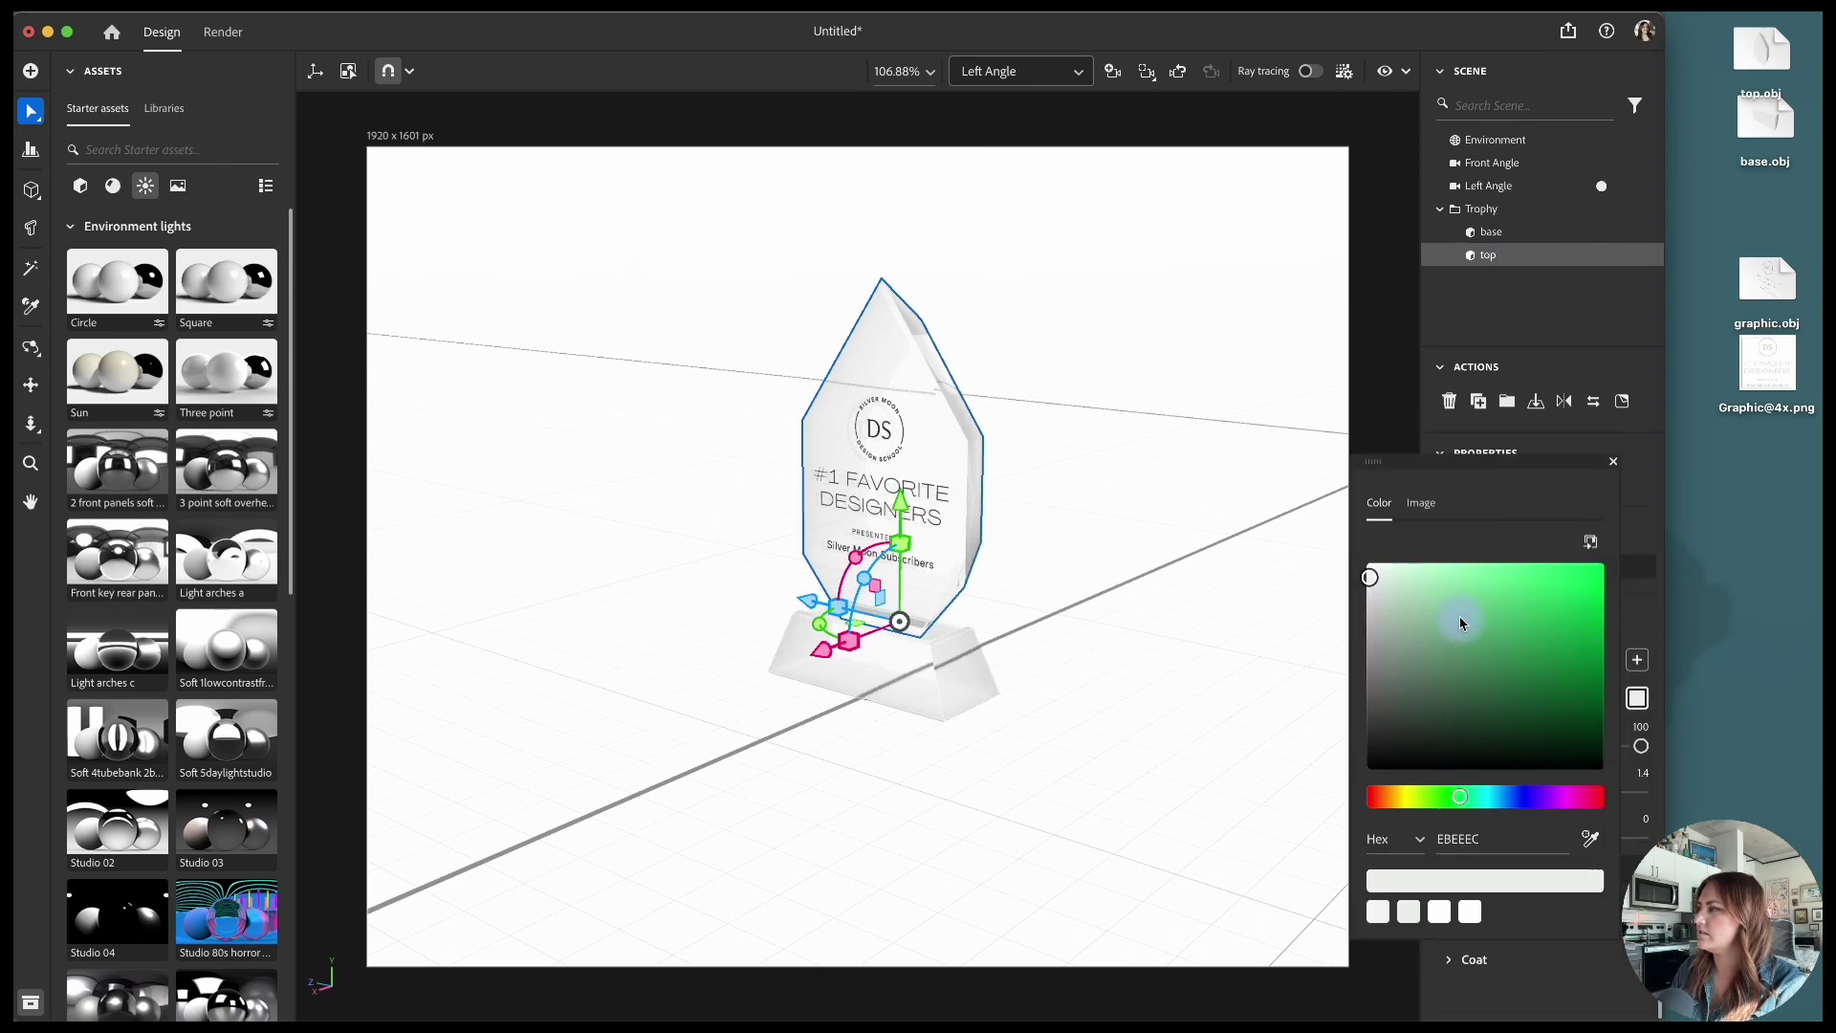
pyautogui.moveTo(1460, 623); pyautogui.dragTo(1370, 582)
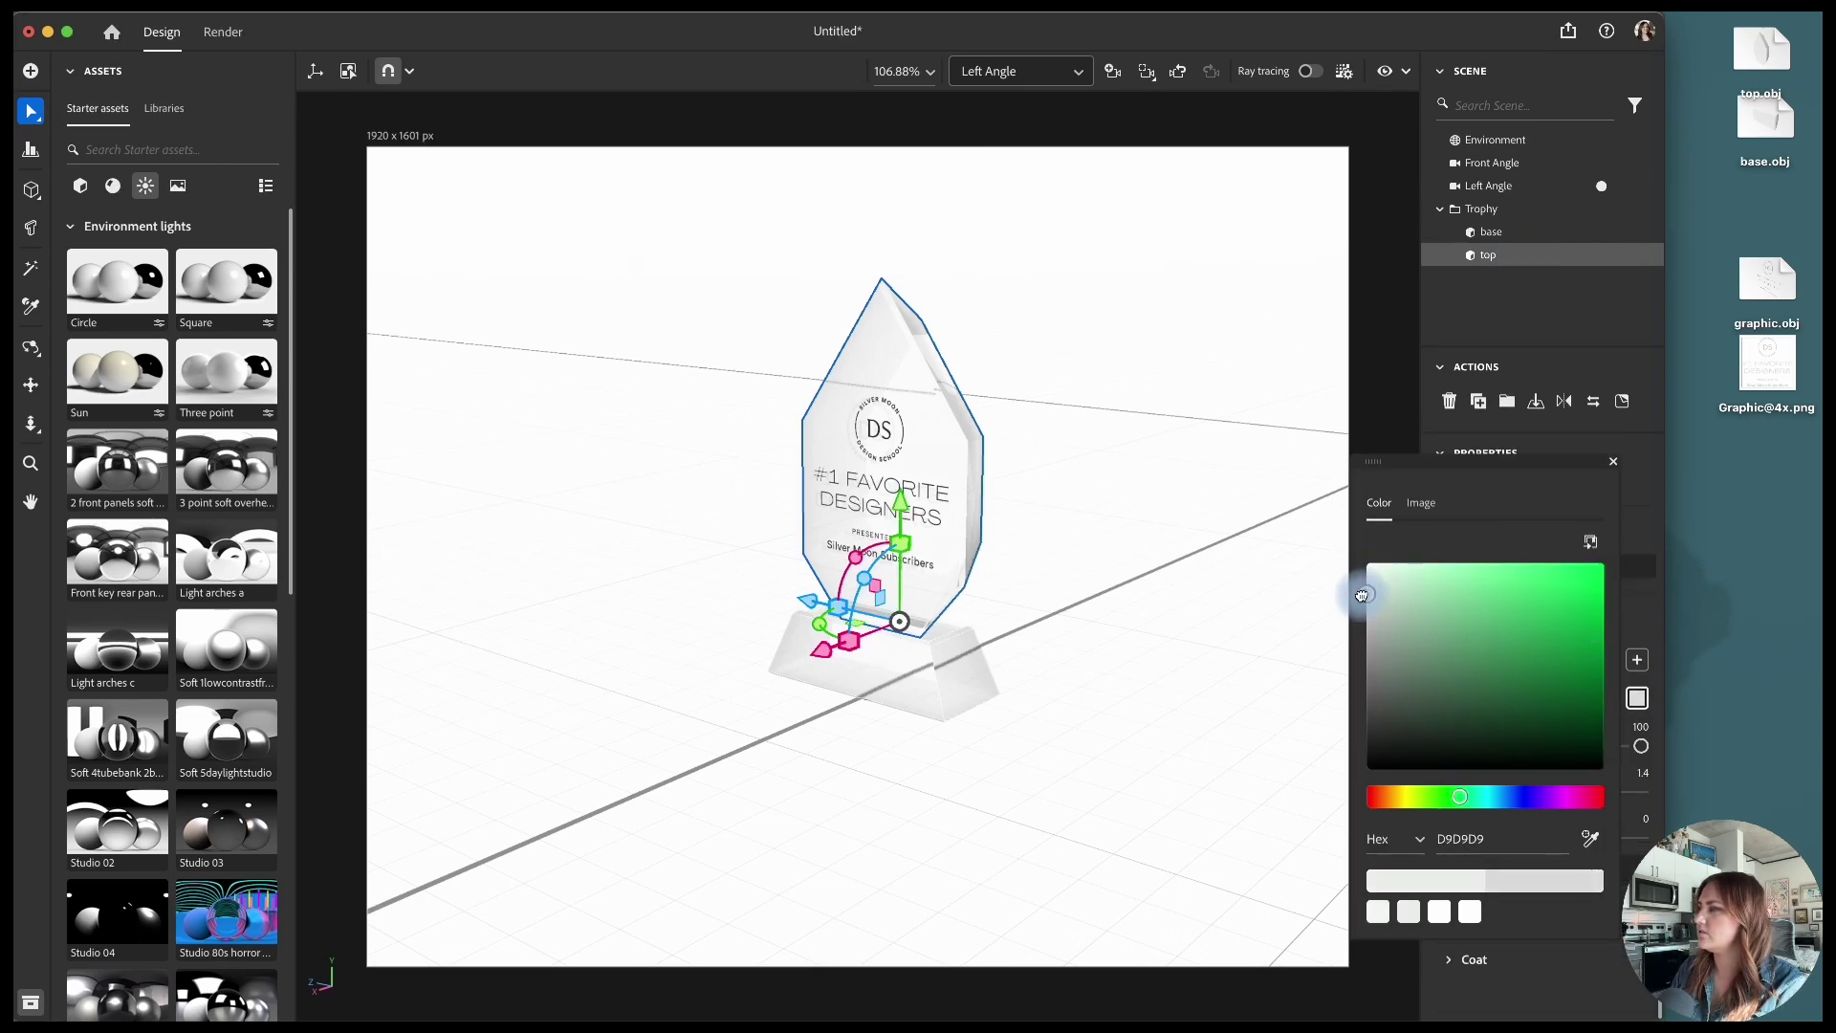
pyautogui.click(1642, 620)
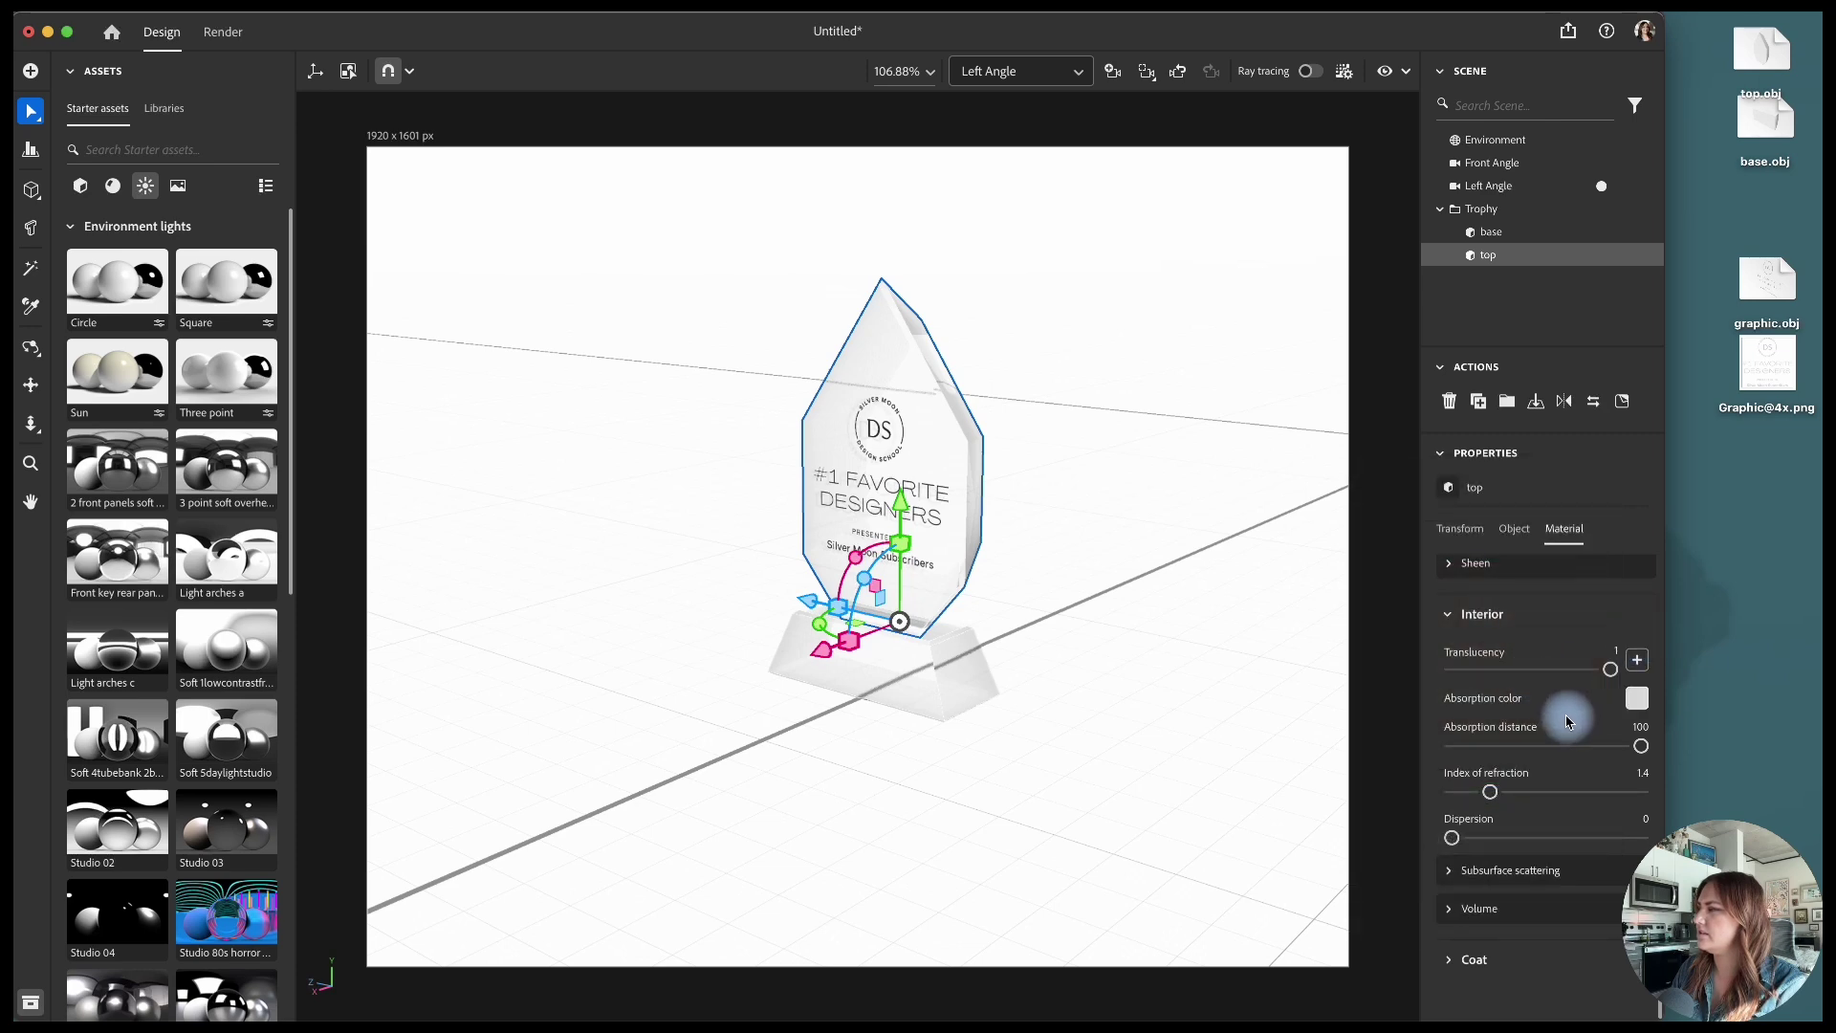
# Step: Lower the top's index of refraction from 1.49 to 1.34
pyautogui.scroll(-1, 1569, 723)
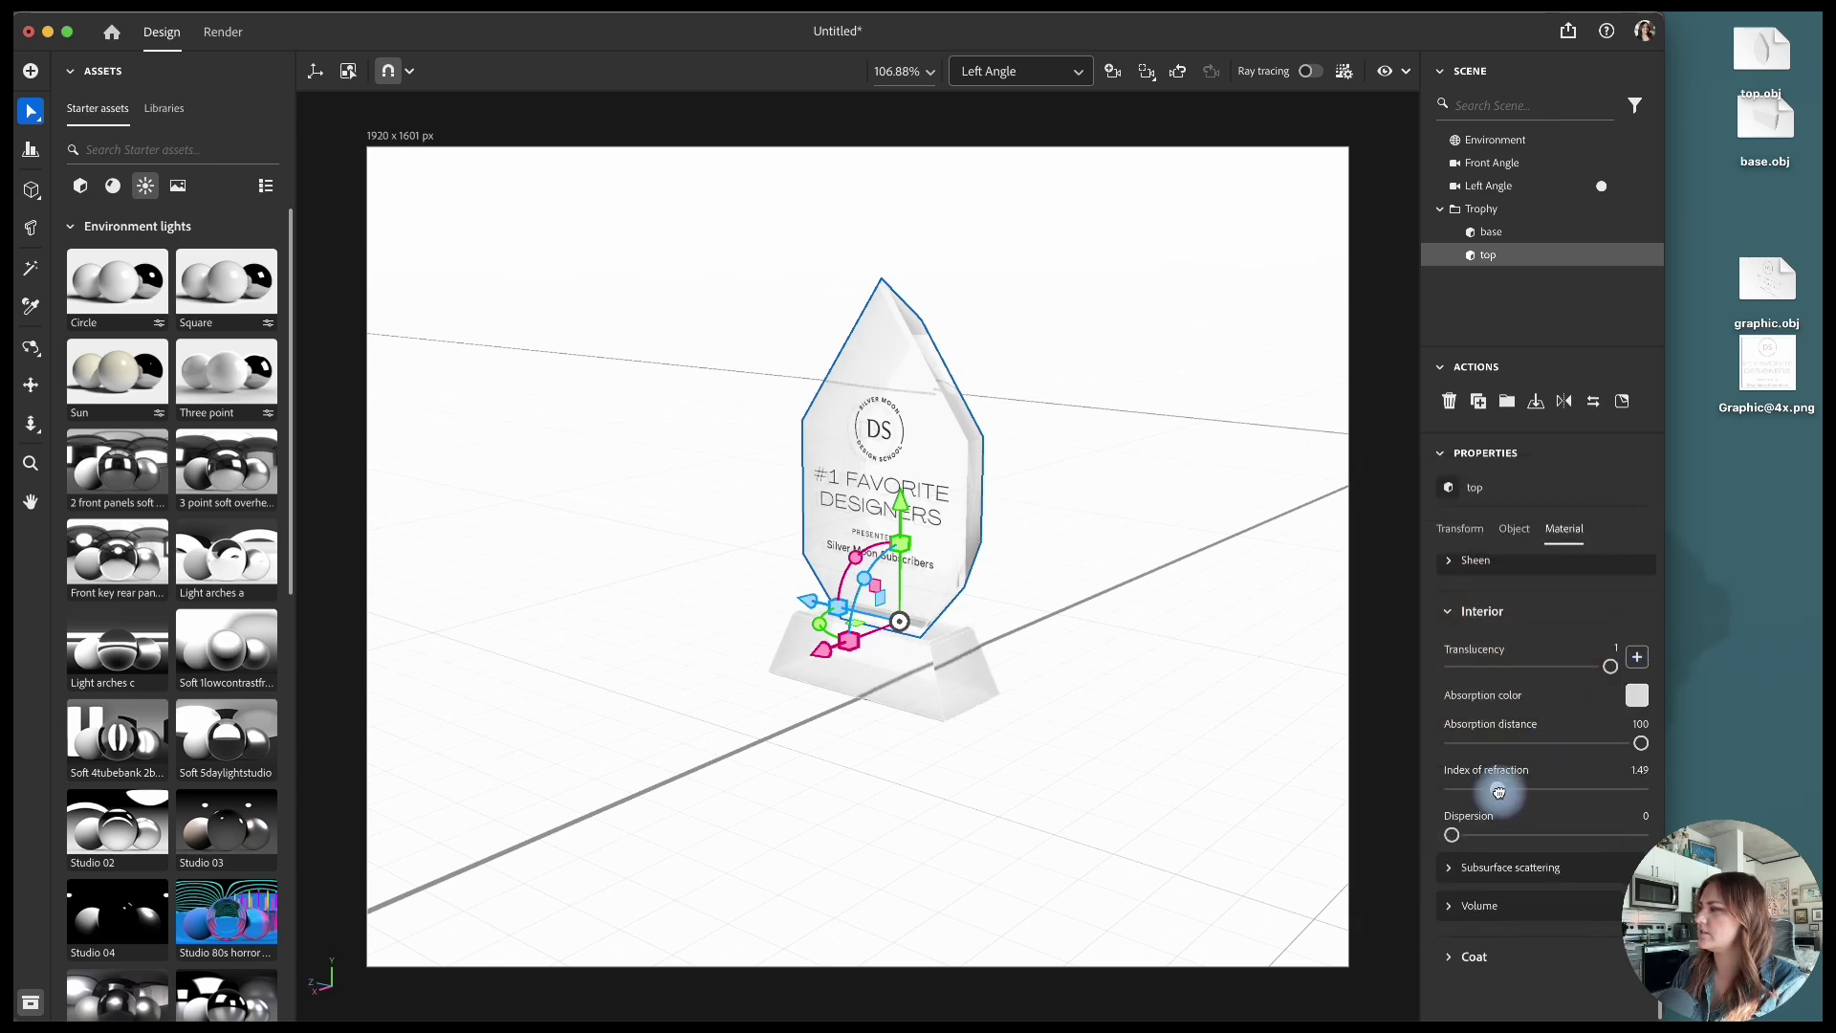
pyautogui.moveTo(1499, 792); pyautogui.dragTo(1484, 792)
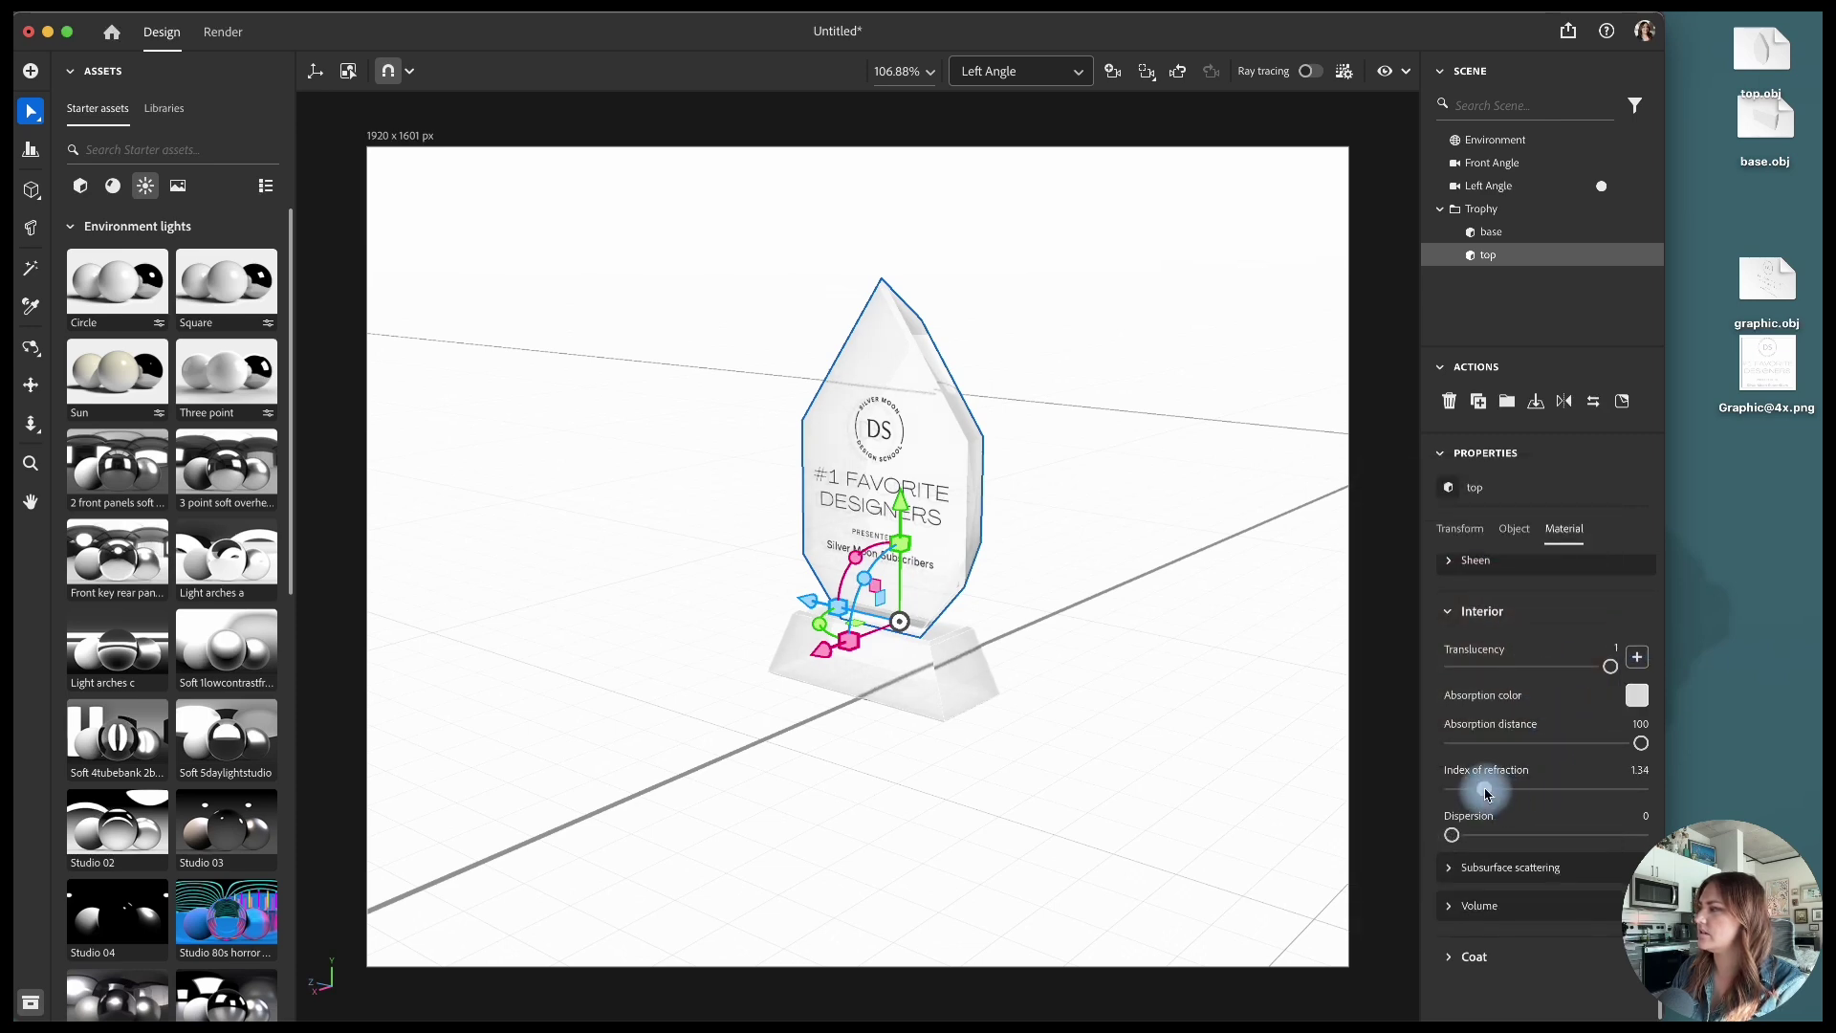
pyautogui.scroll(1, 1638, 627)
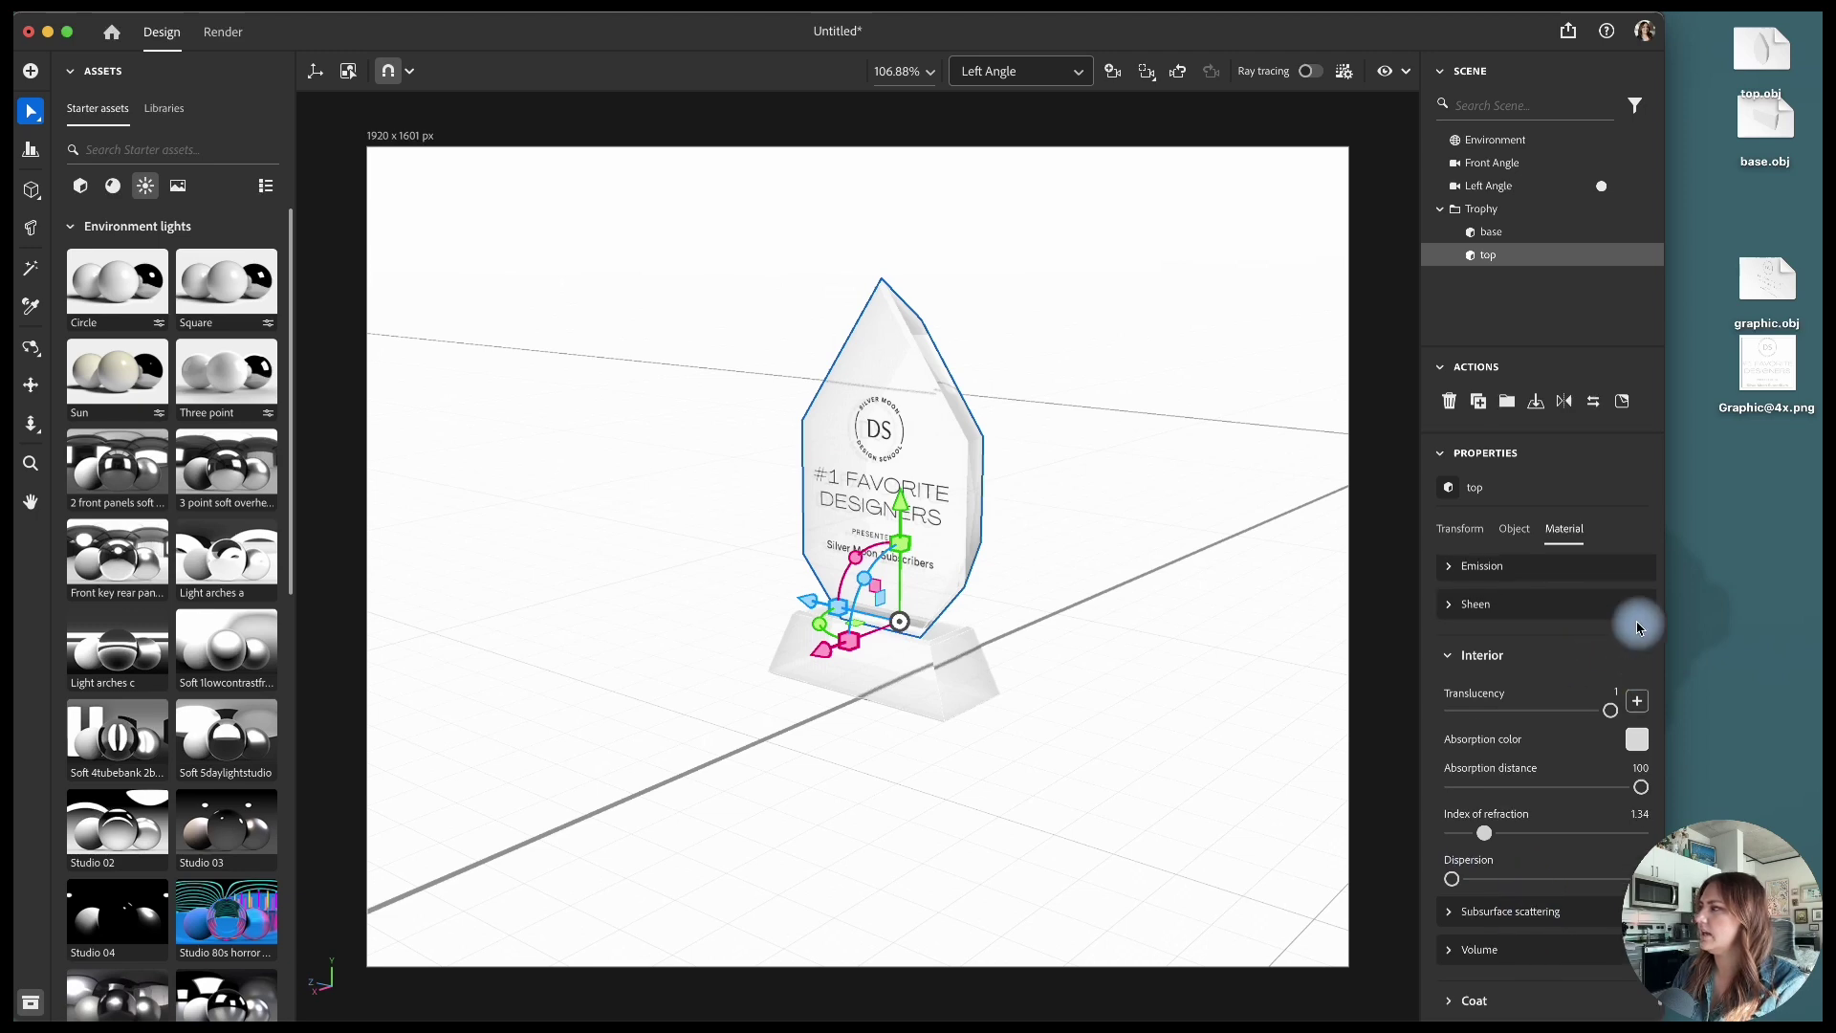
pyautogui.scroll(10, 1637, 627)
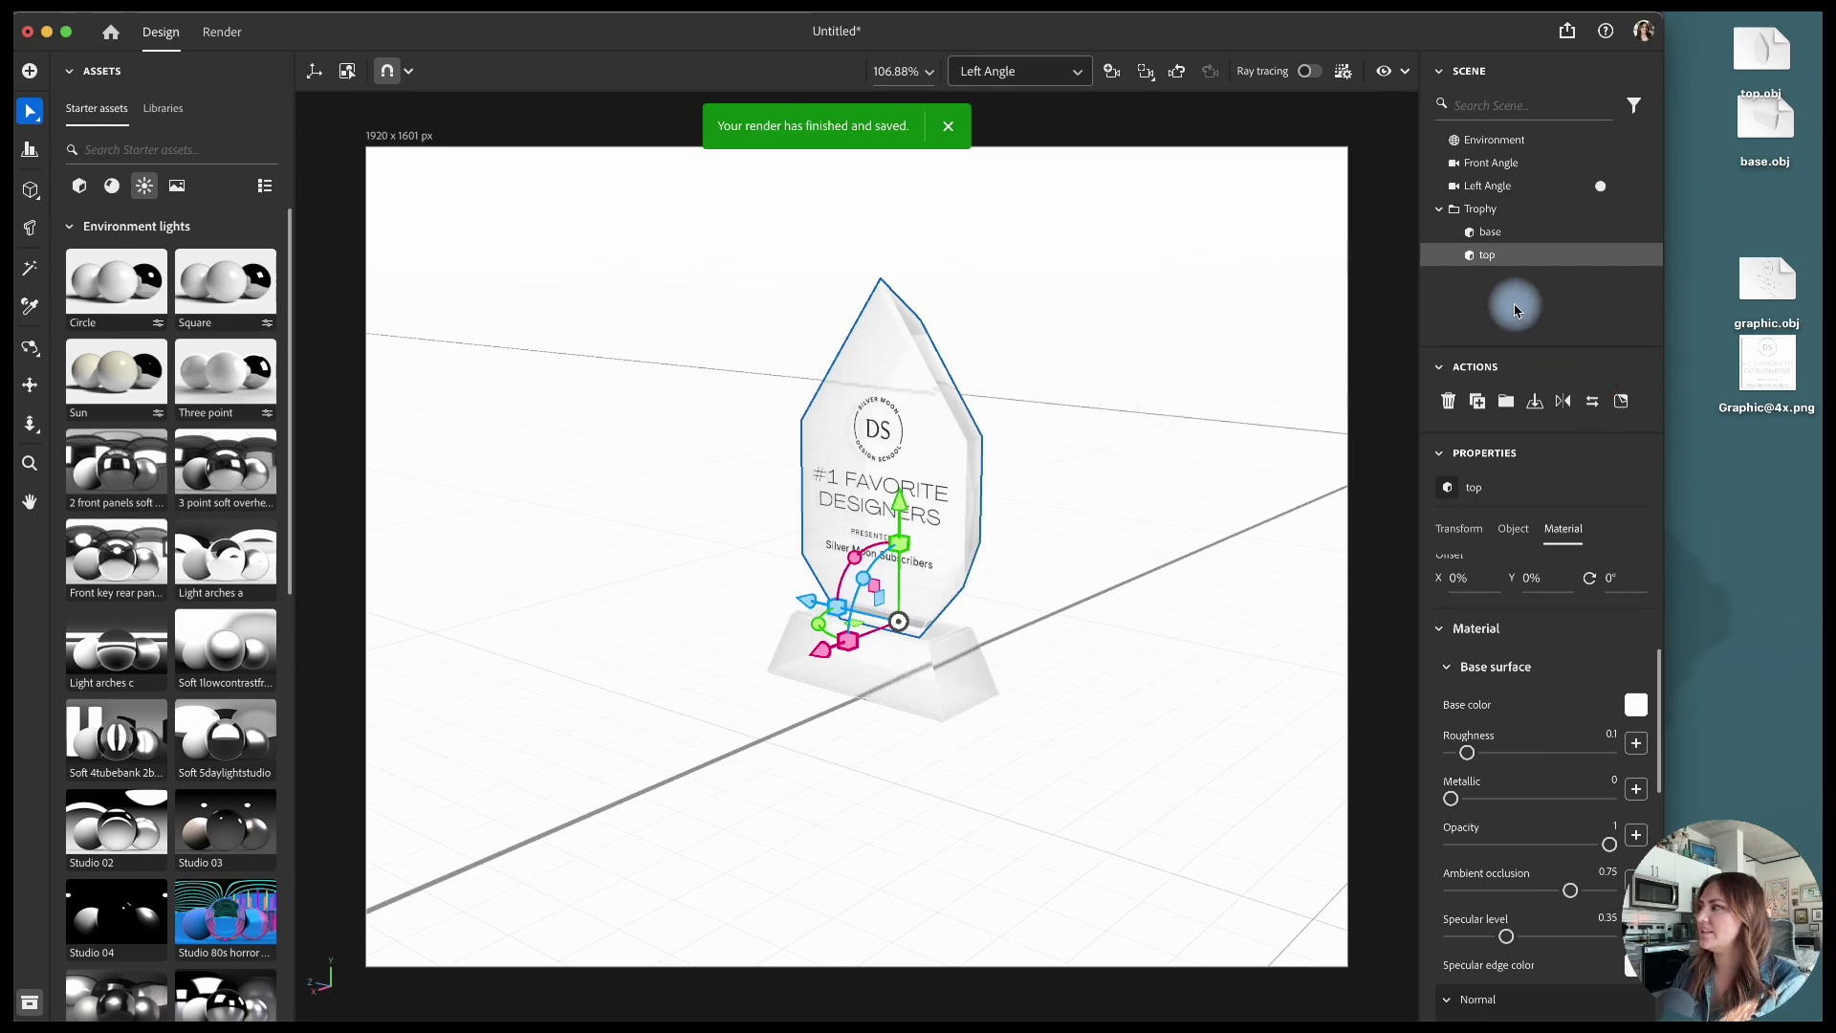
# Step: Review the environment's Key, Fill and Back light settings before returning to Render
pyautogui.click(1494, 140)
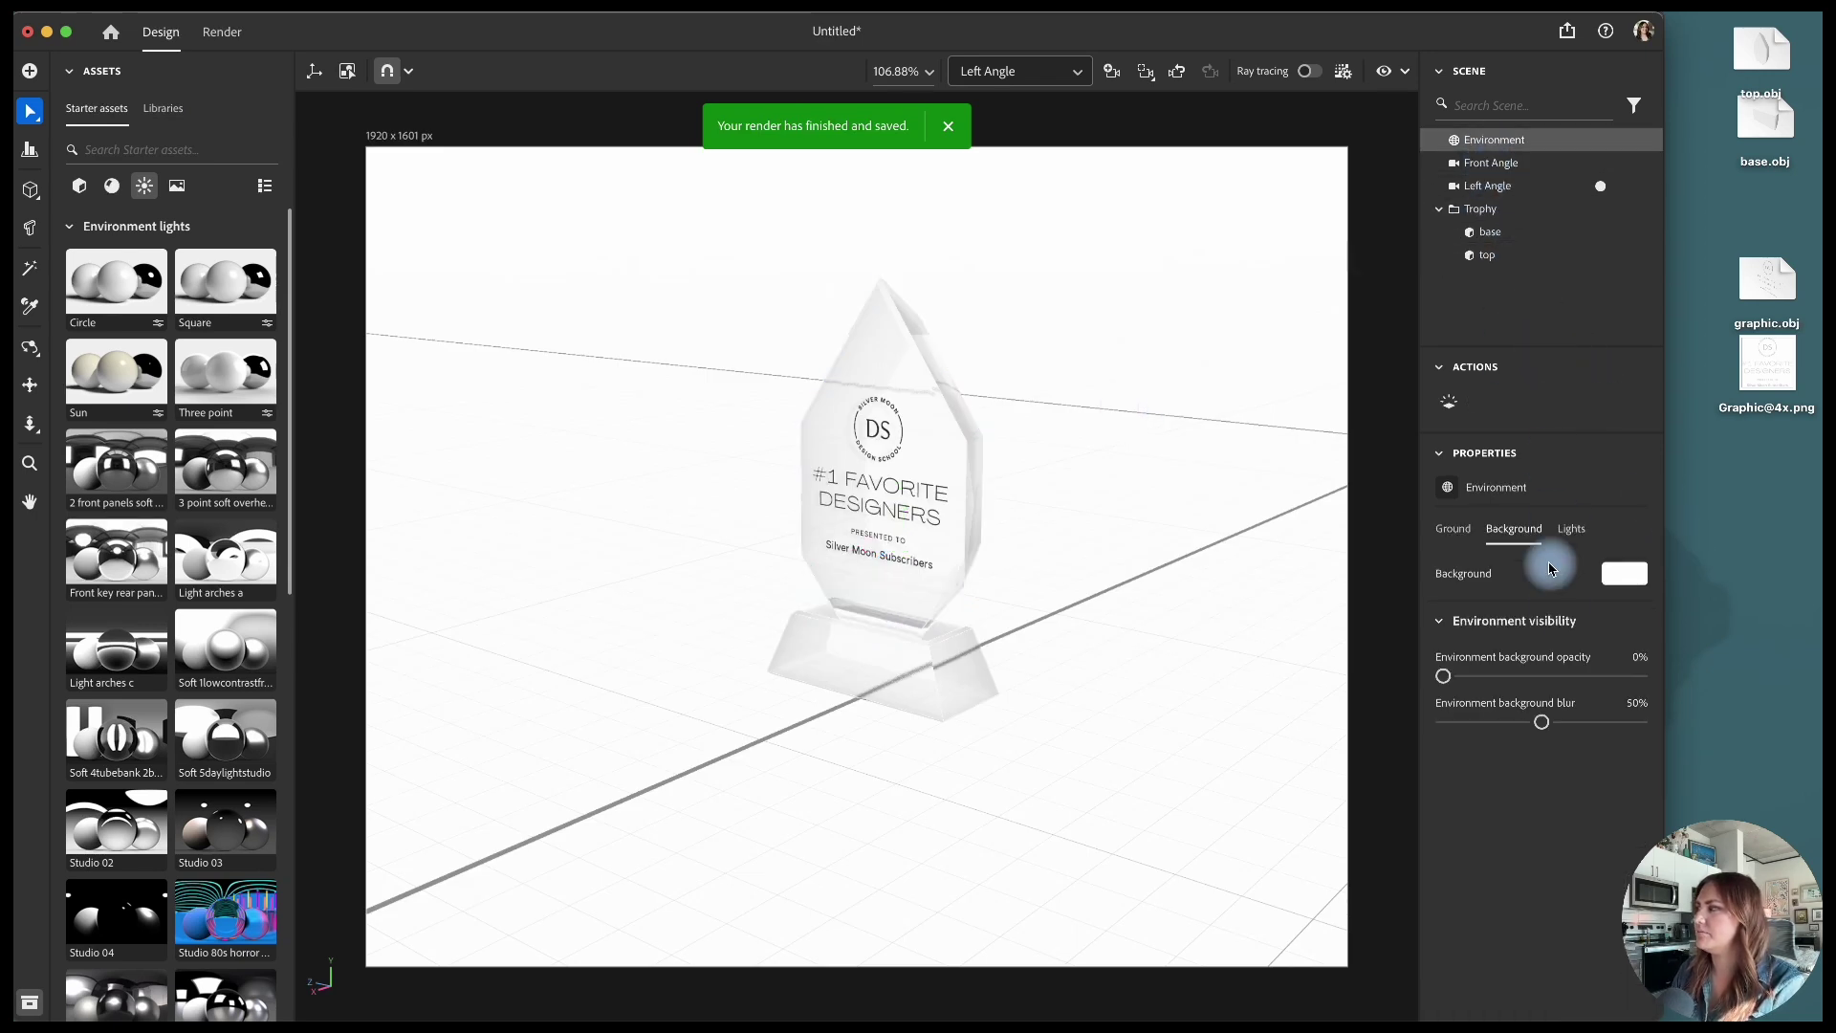
pyautogui.click(1571, 528)
pyautogui.click(1511, 685)
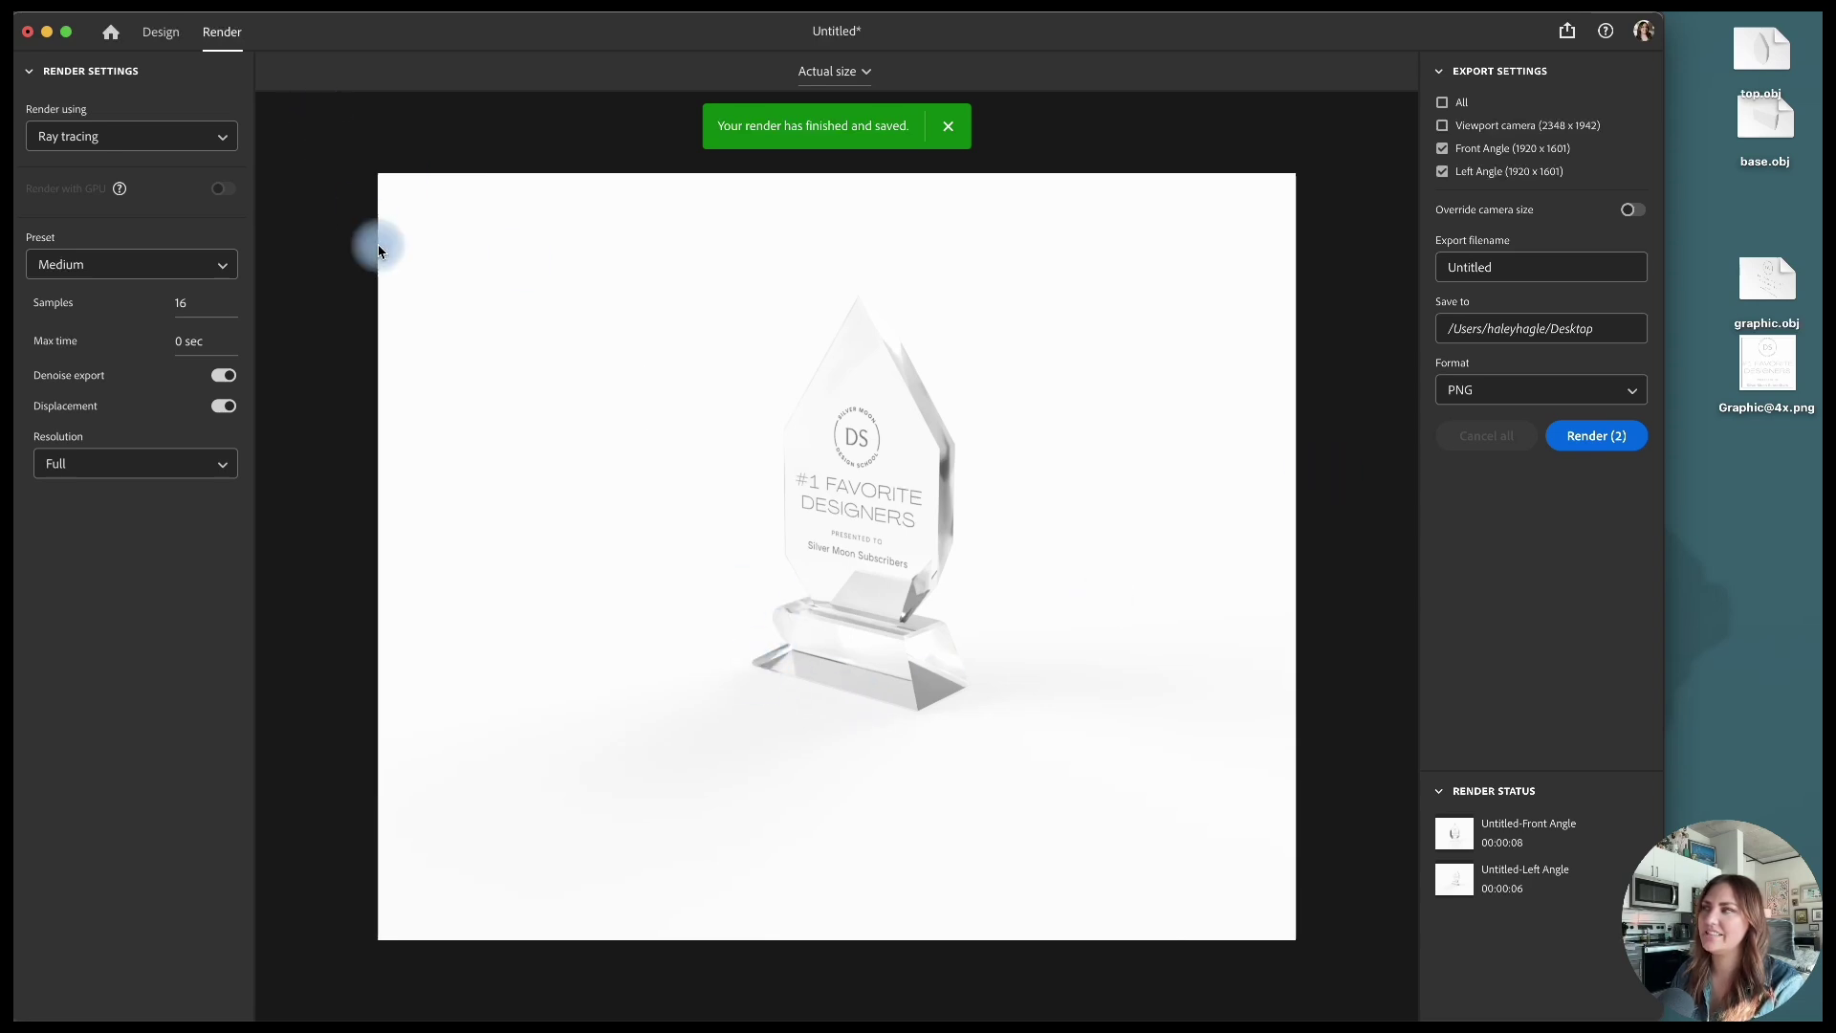
pyautogui.click(159, 32)
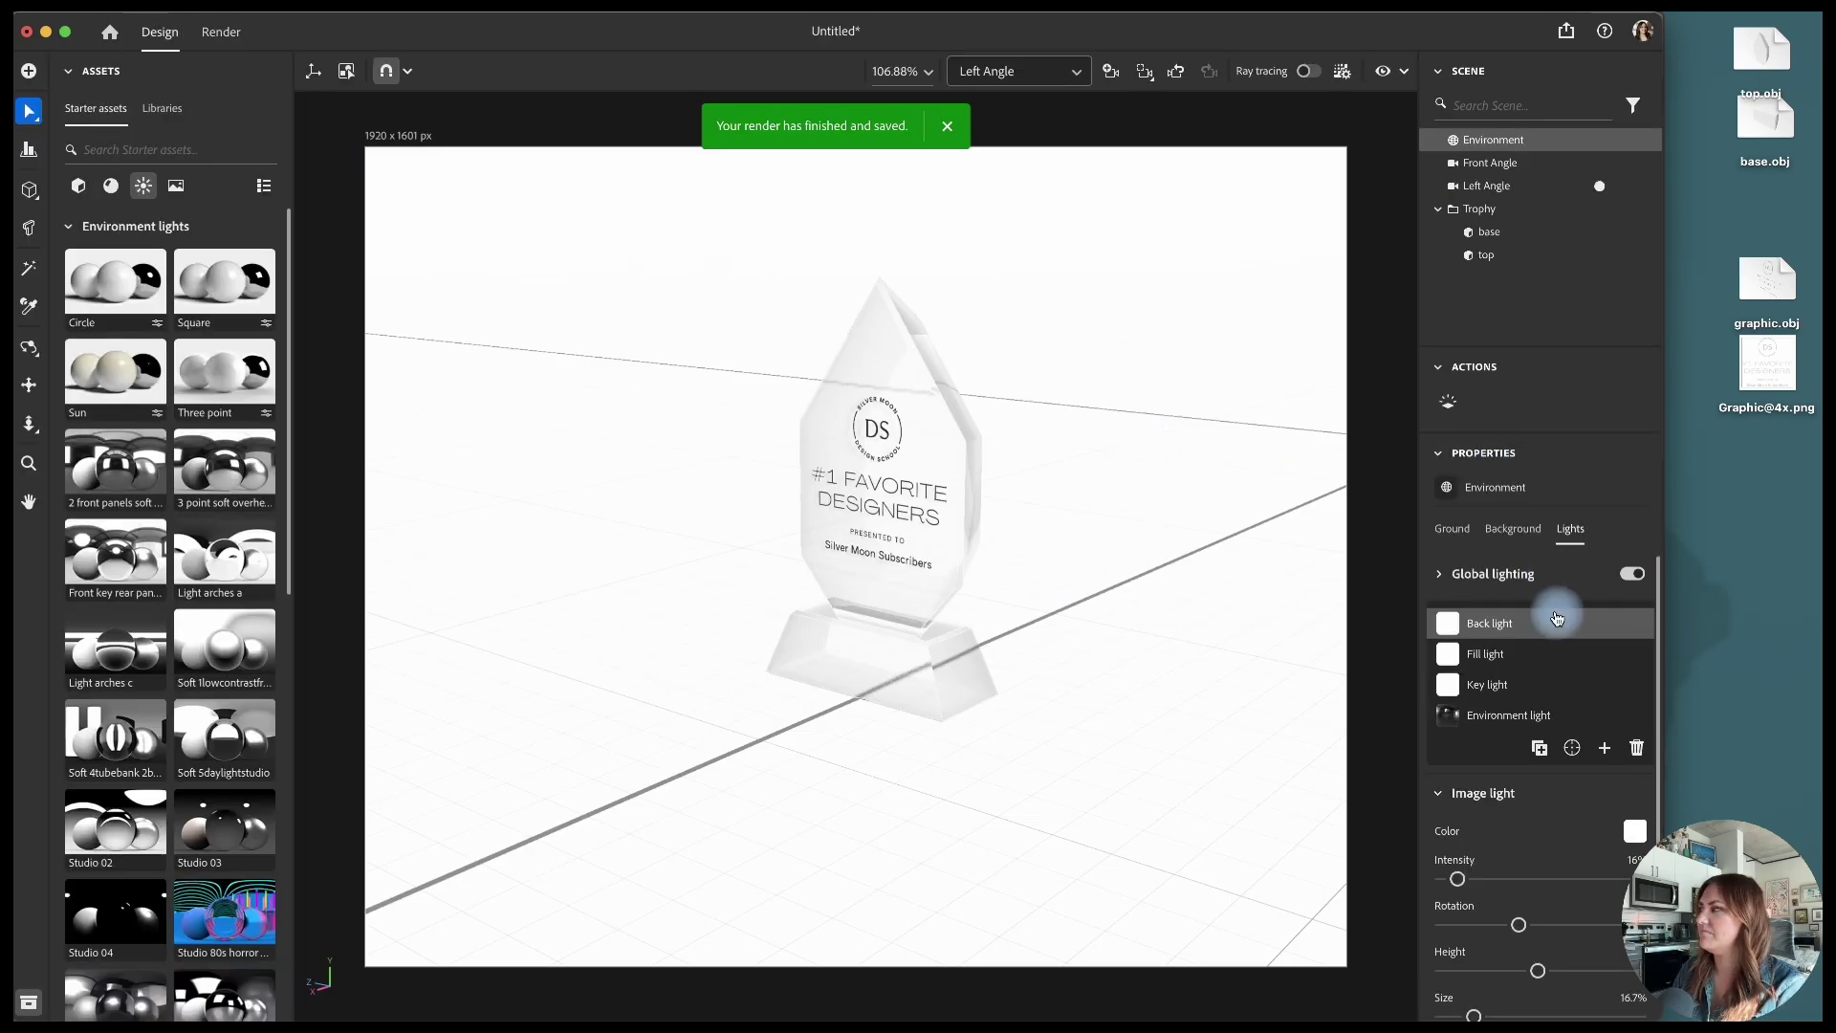
pyautogui.click(1535, 654)
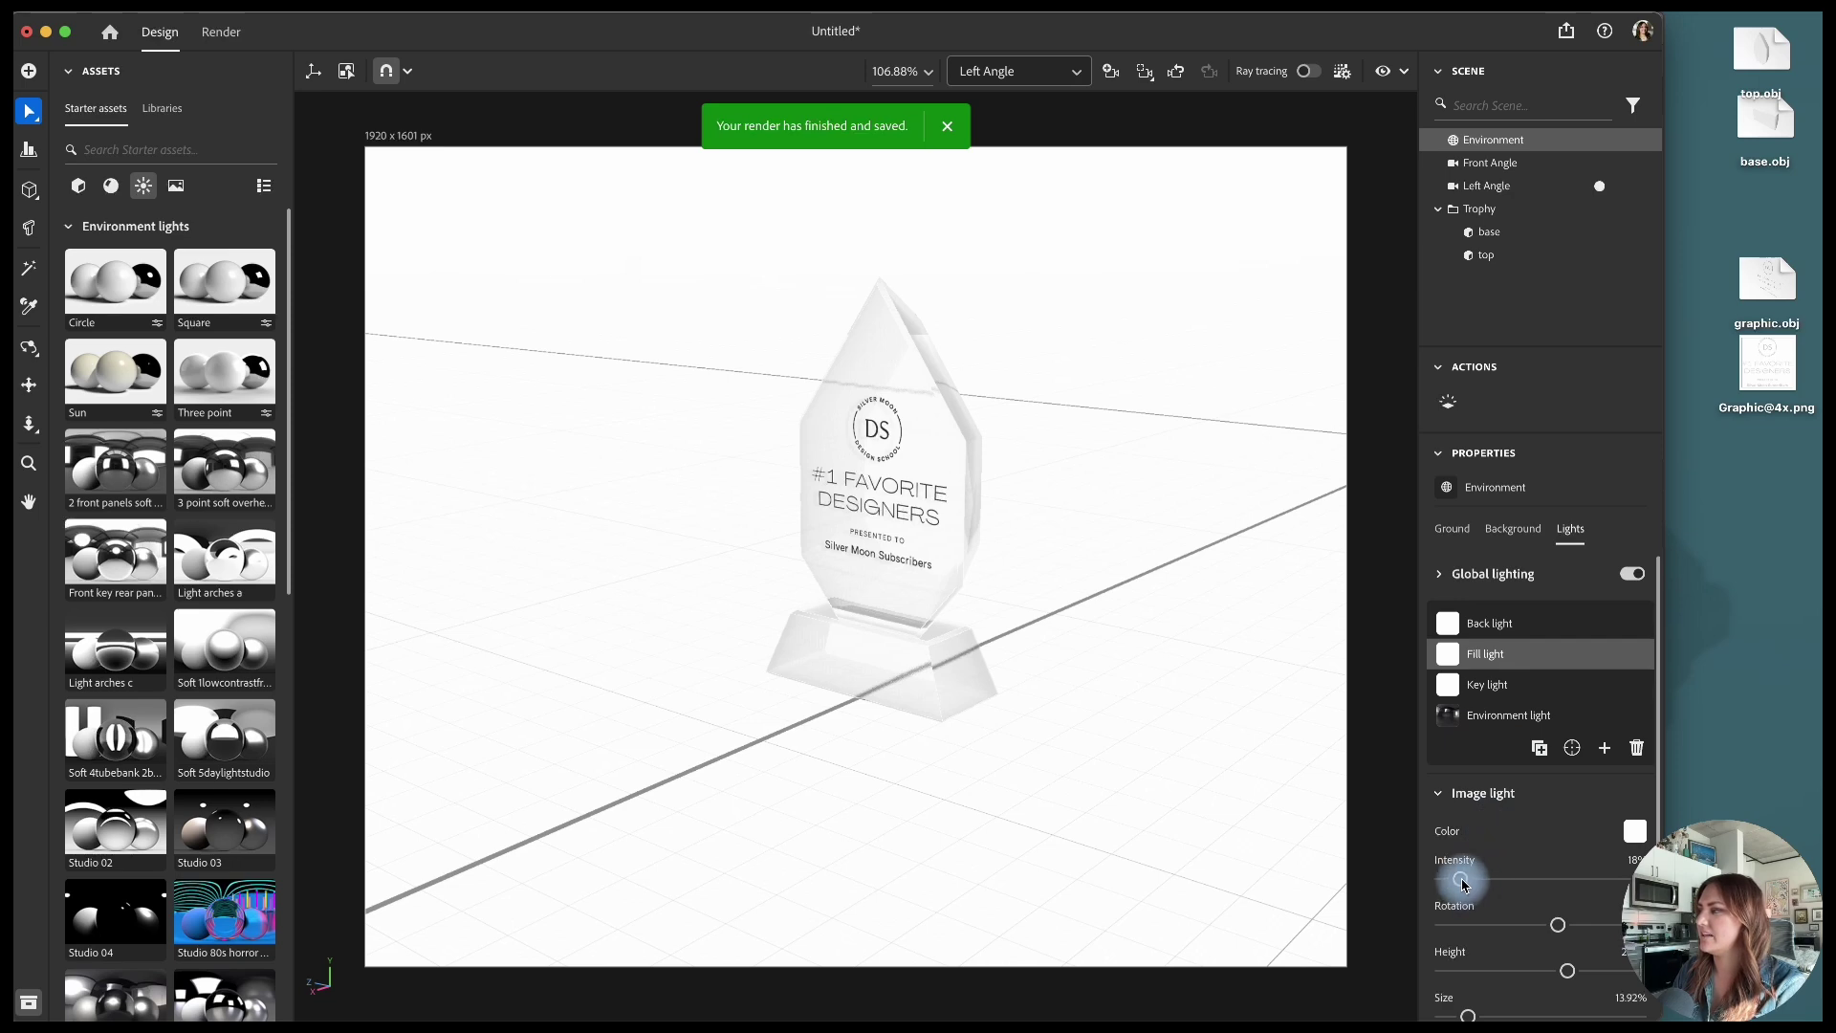
pyautogui.click(1525, 623)
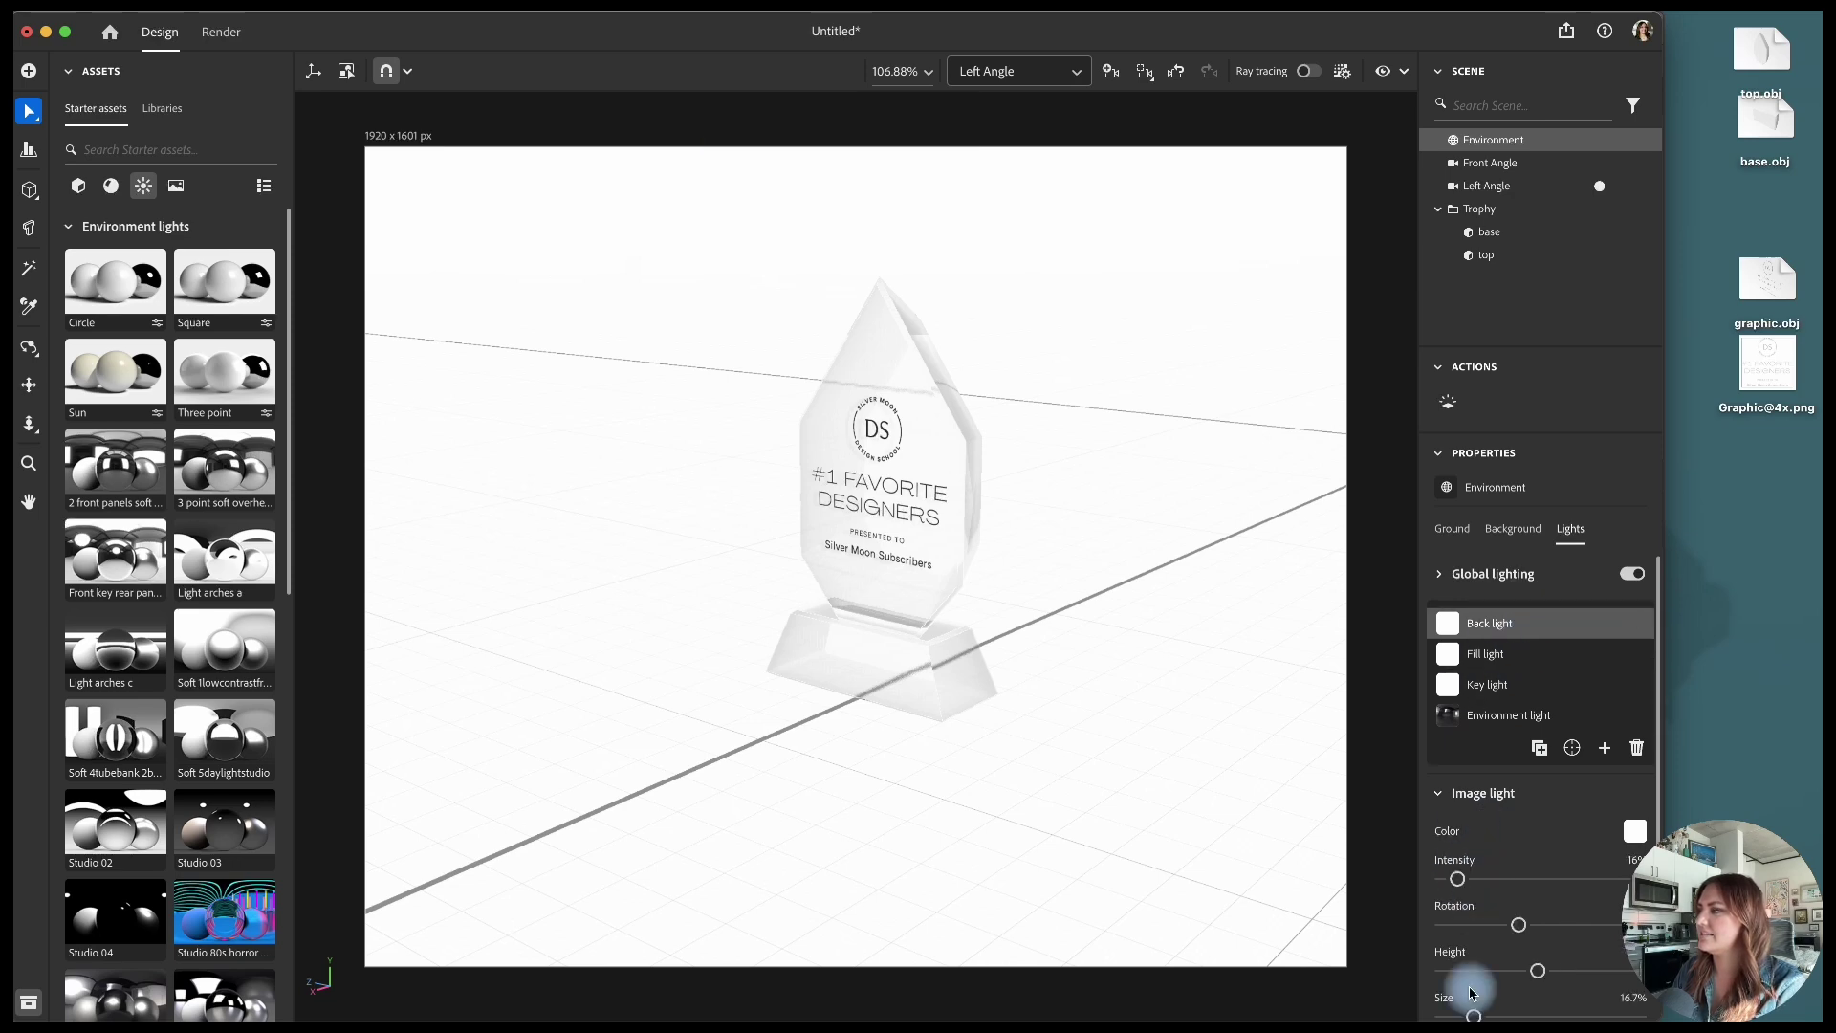
pyautogui.click(1501, 684)
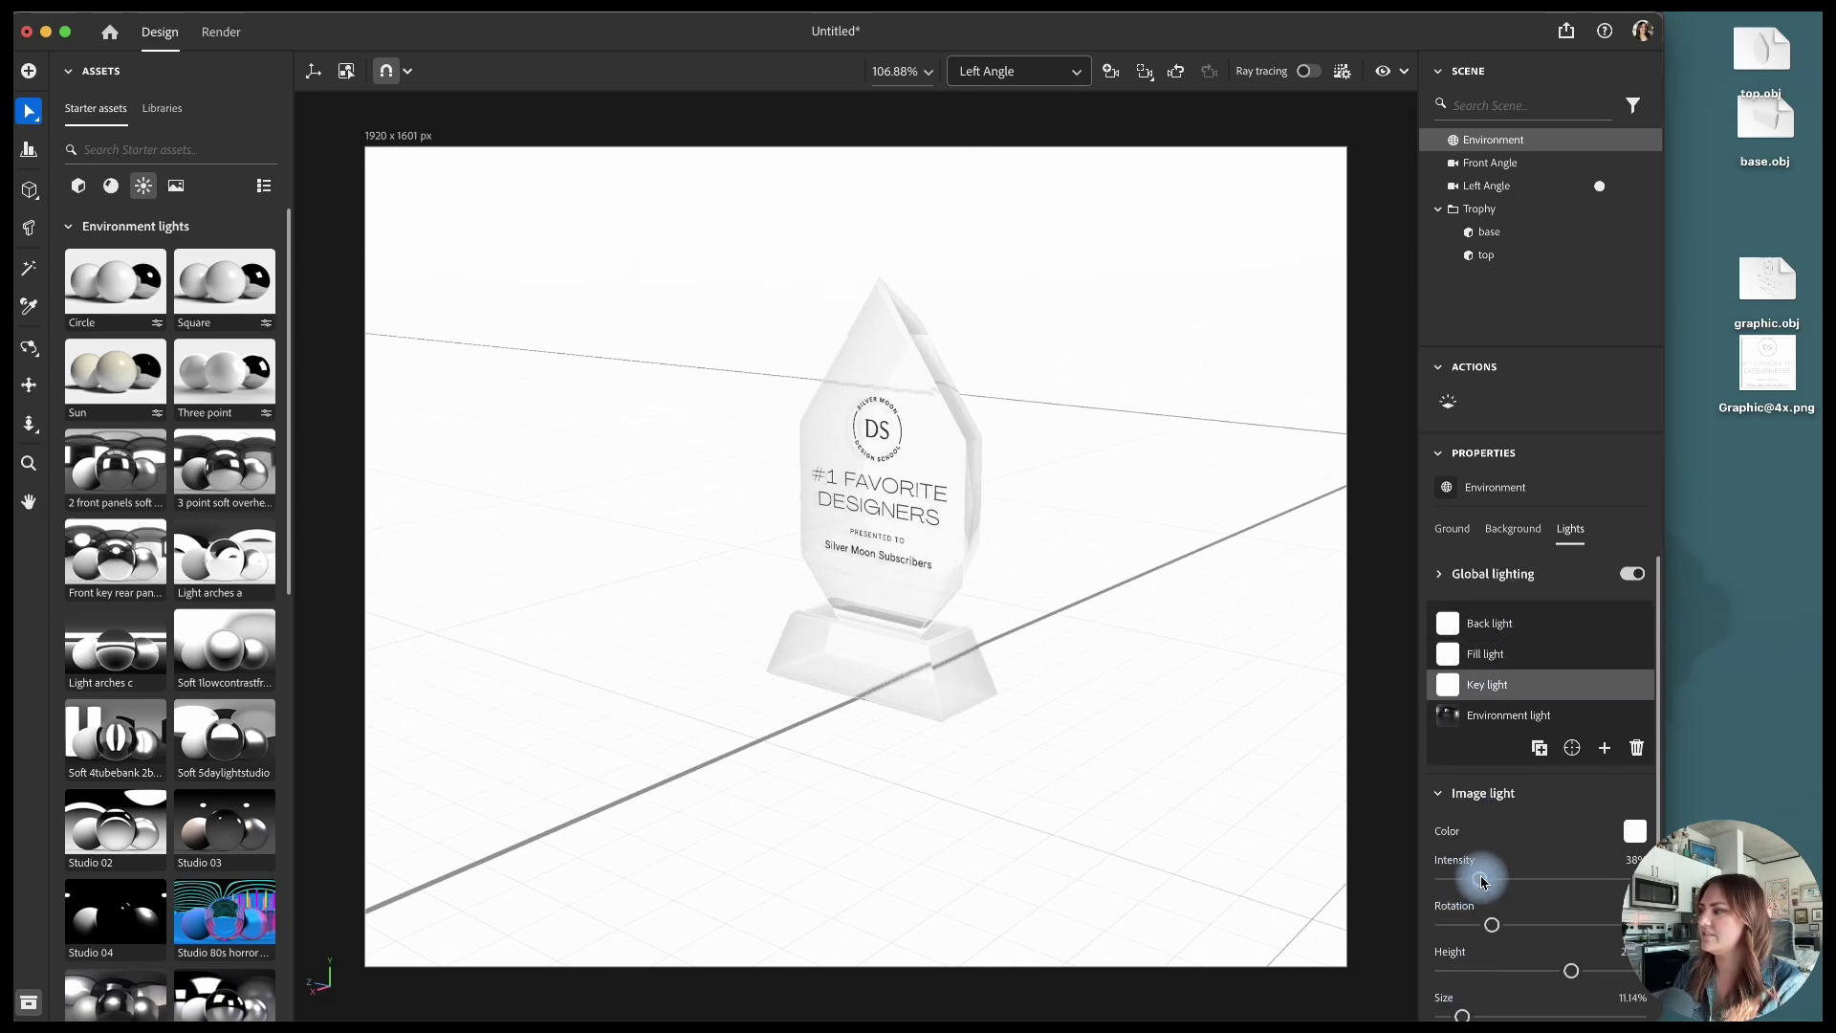
pyautogui.click(221, 34)
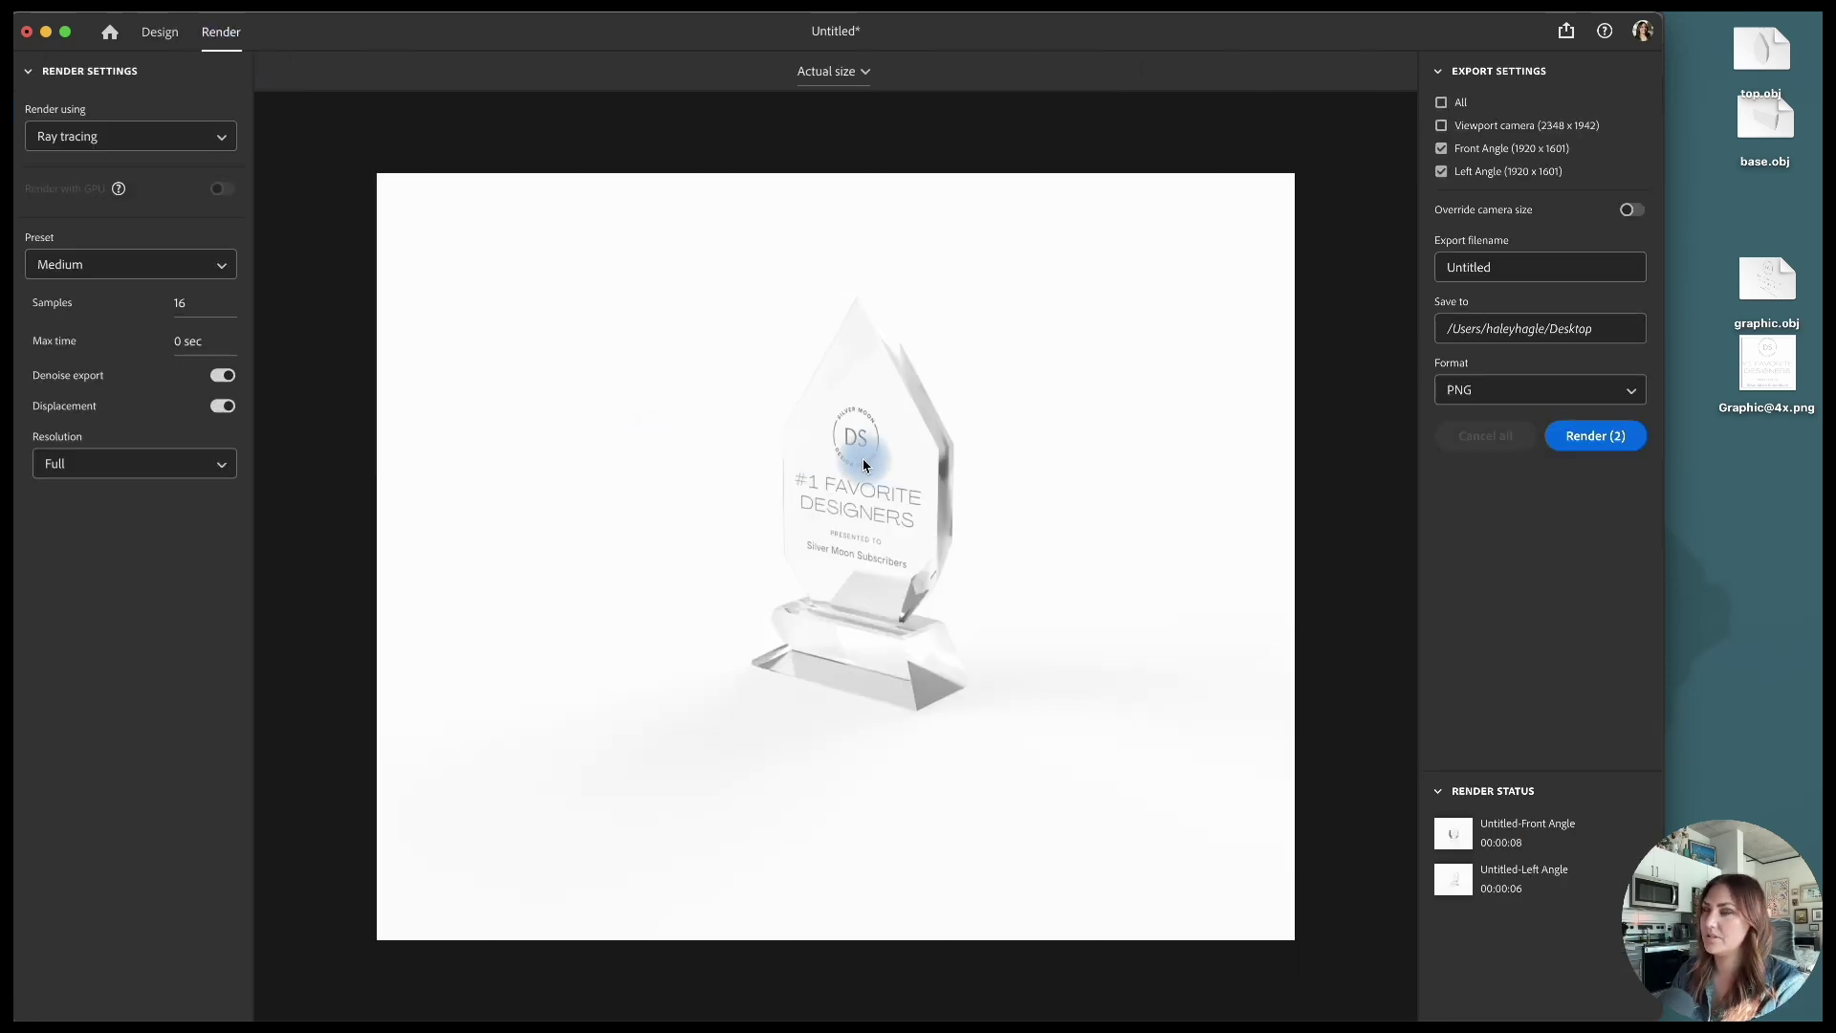
# Step: Render Front Angle and Left Angle again, overwrite both files, and go back to Design
pyautogui.click(1592, 435)
pyautogui.click(896, 589)
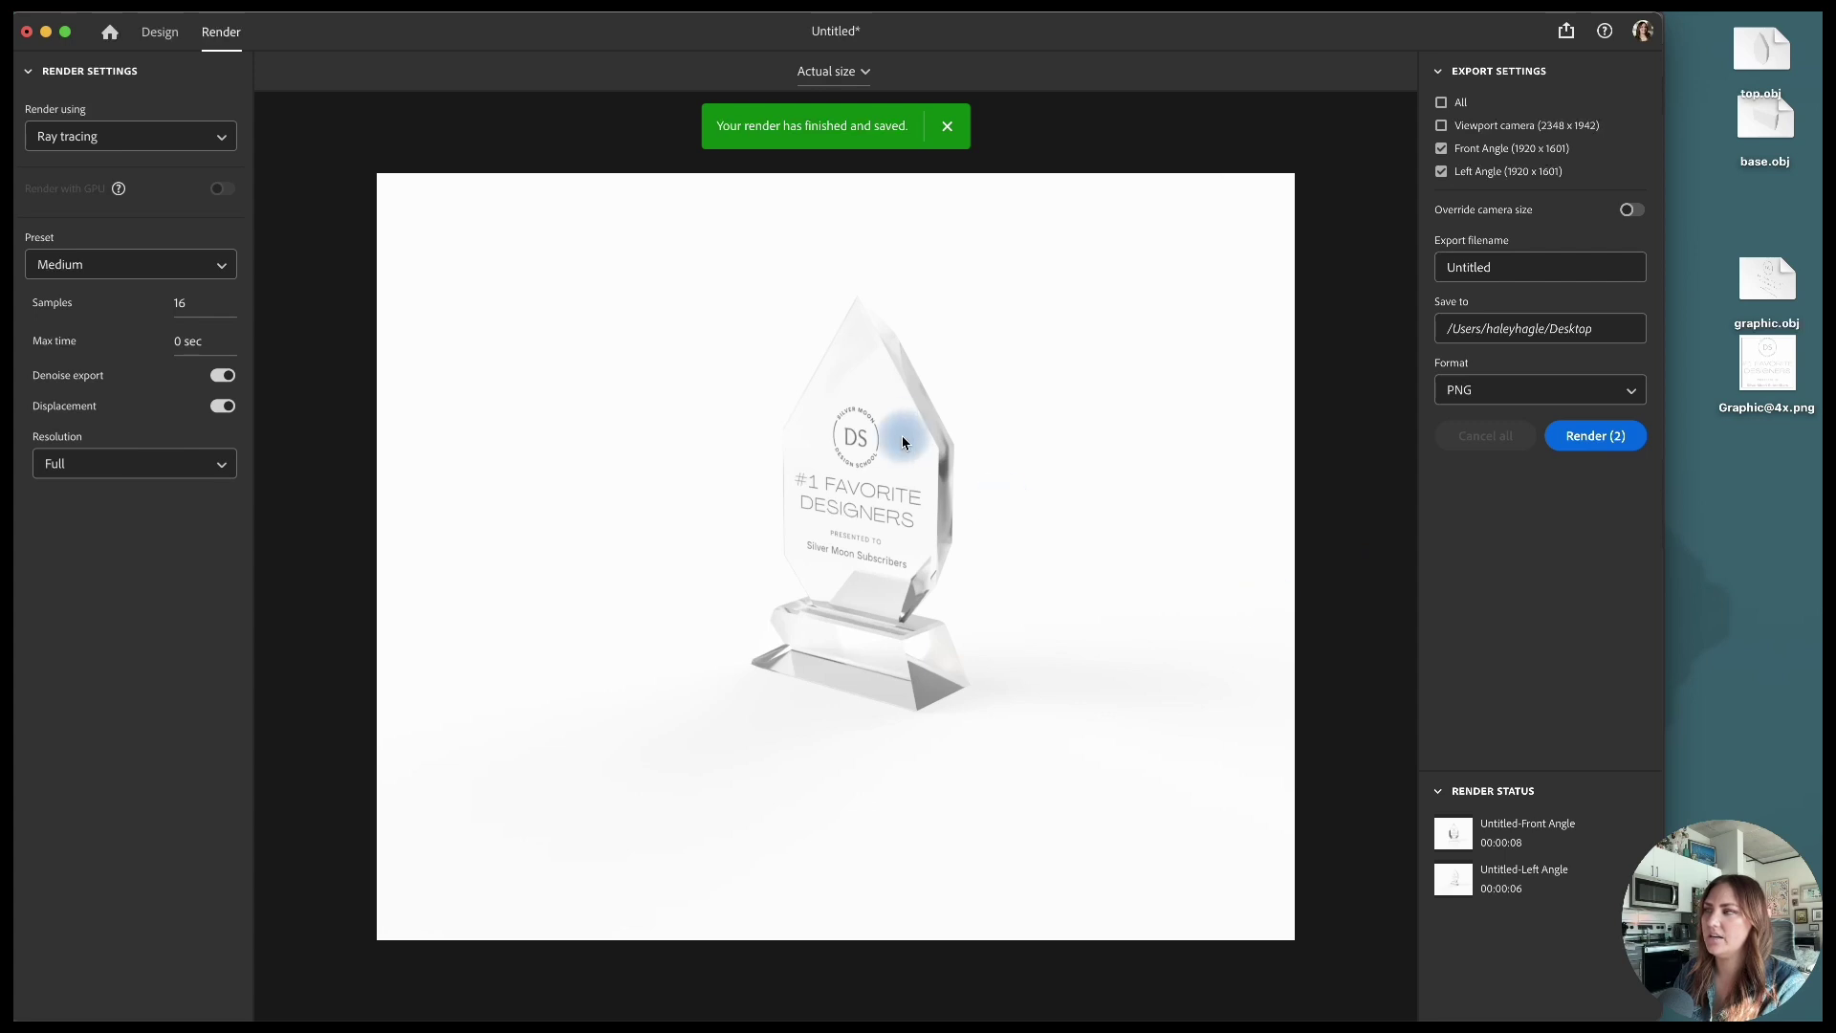
pyautogui.click(160, 32)
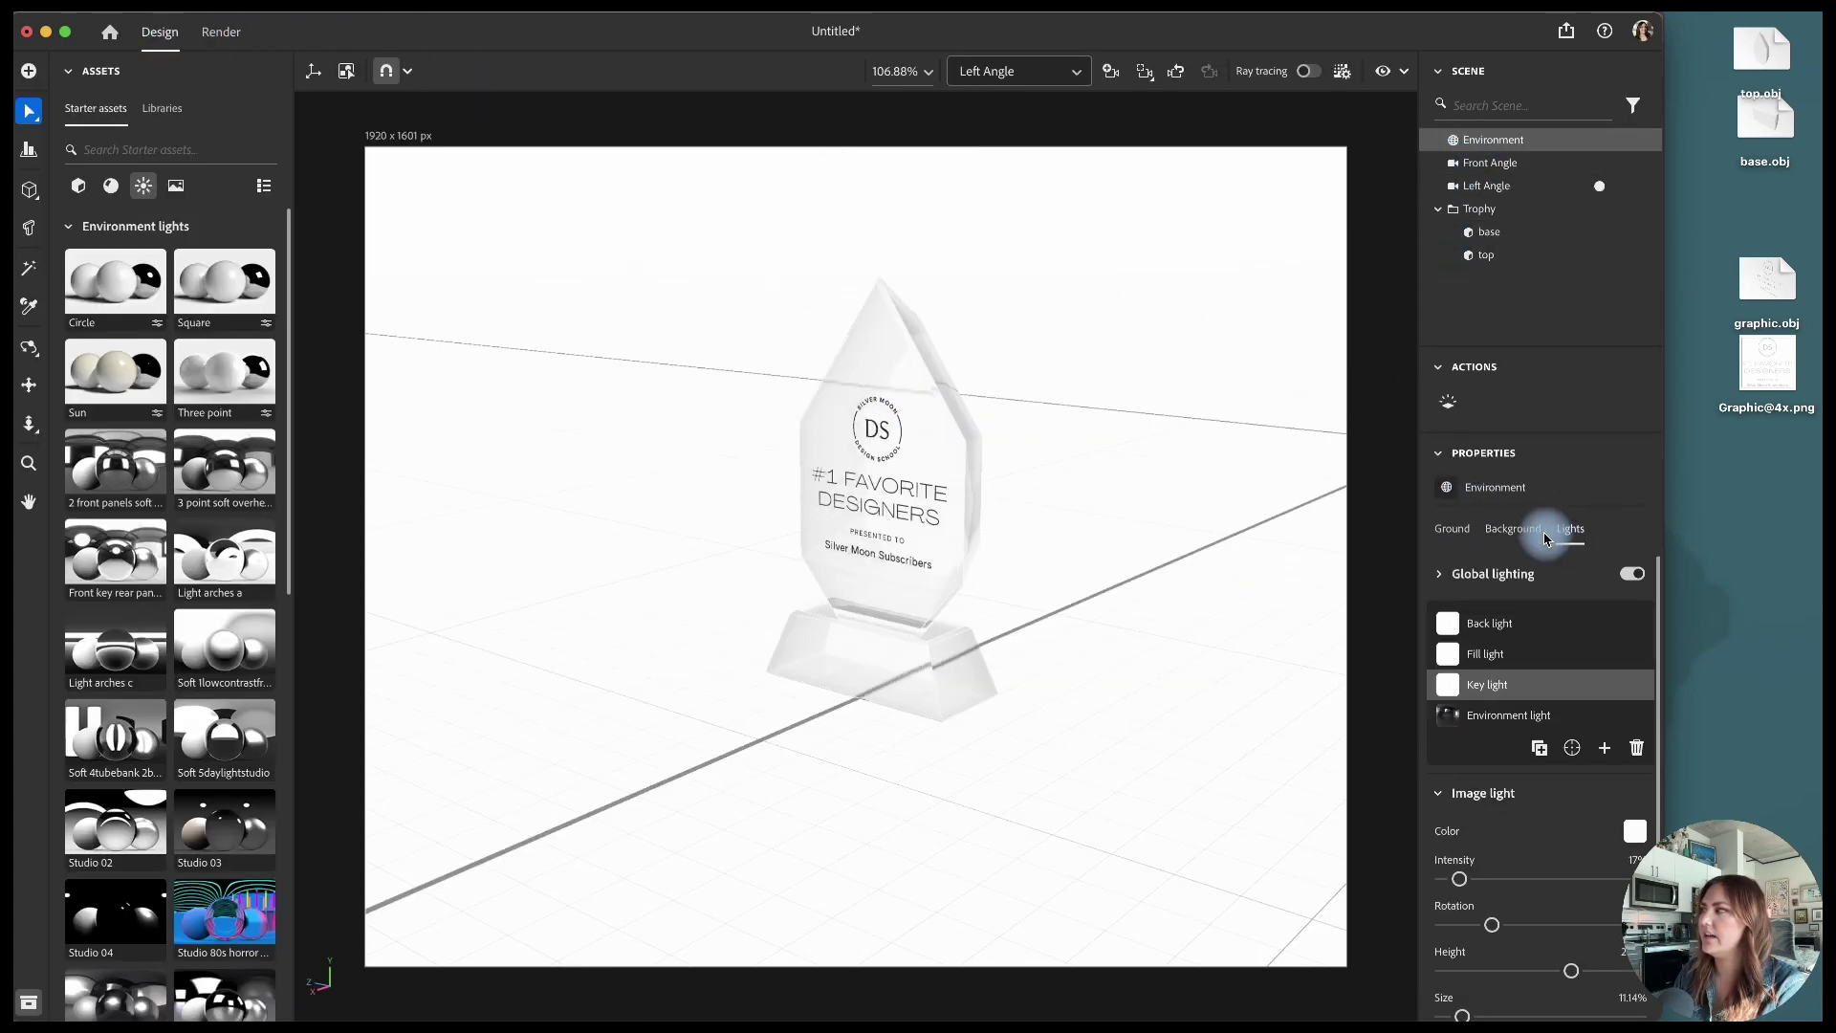
# Step: Set the environment background to cream and re-render the Front Angle and Left Angle cameras
pyautogui.click(1511, 529)
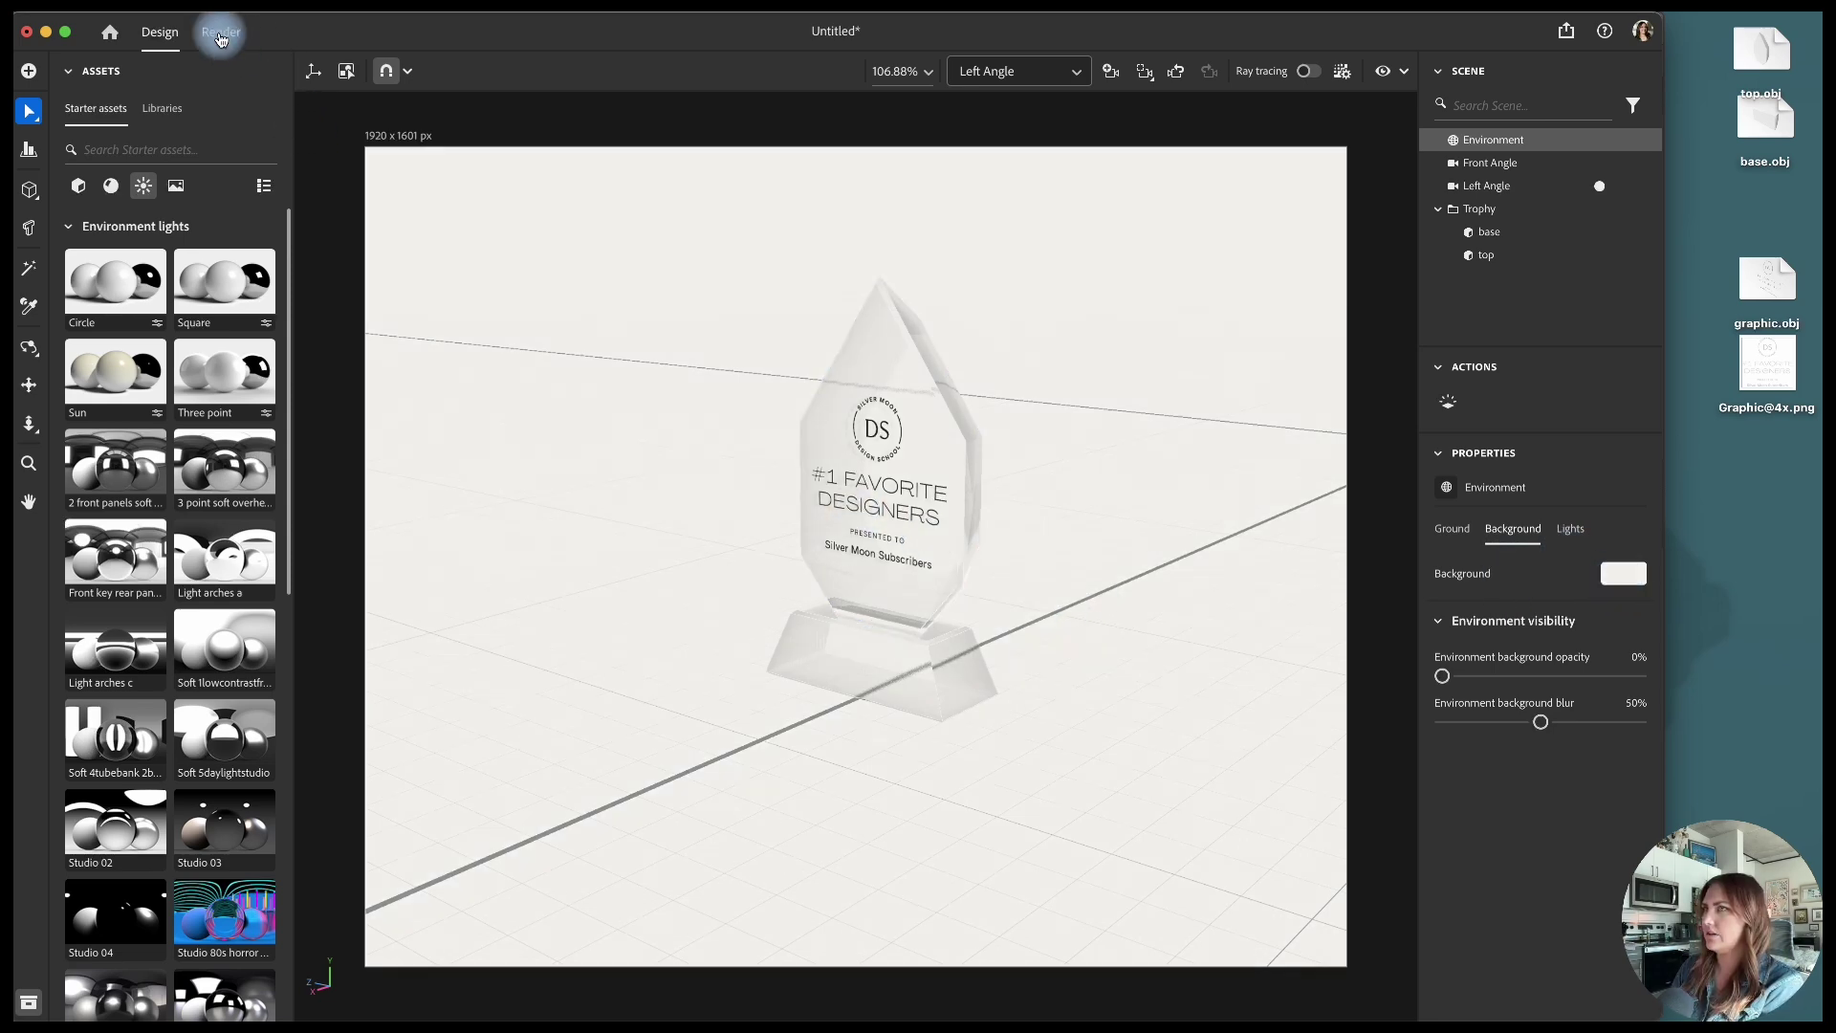
pyautogui.click(221, 31)
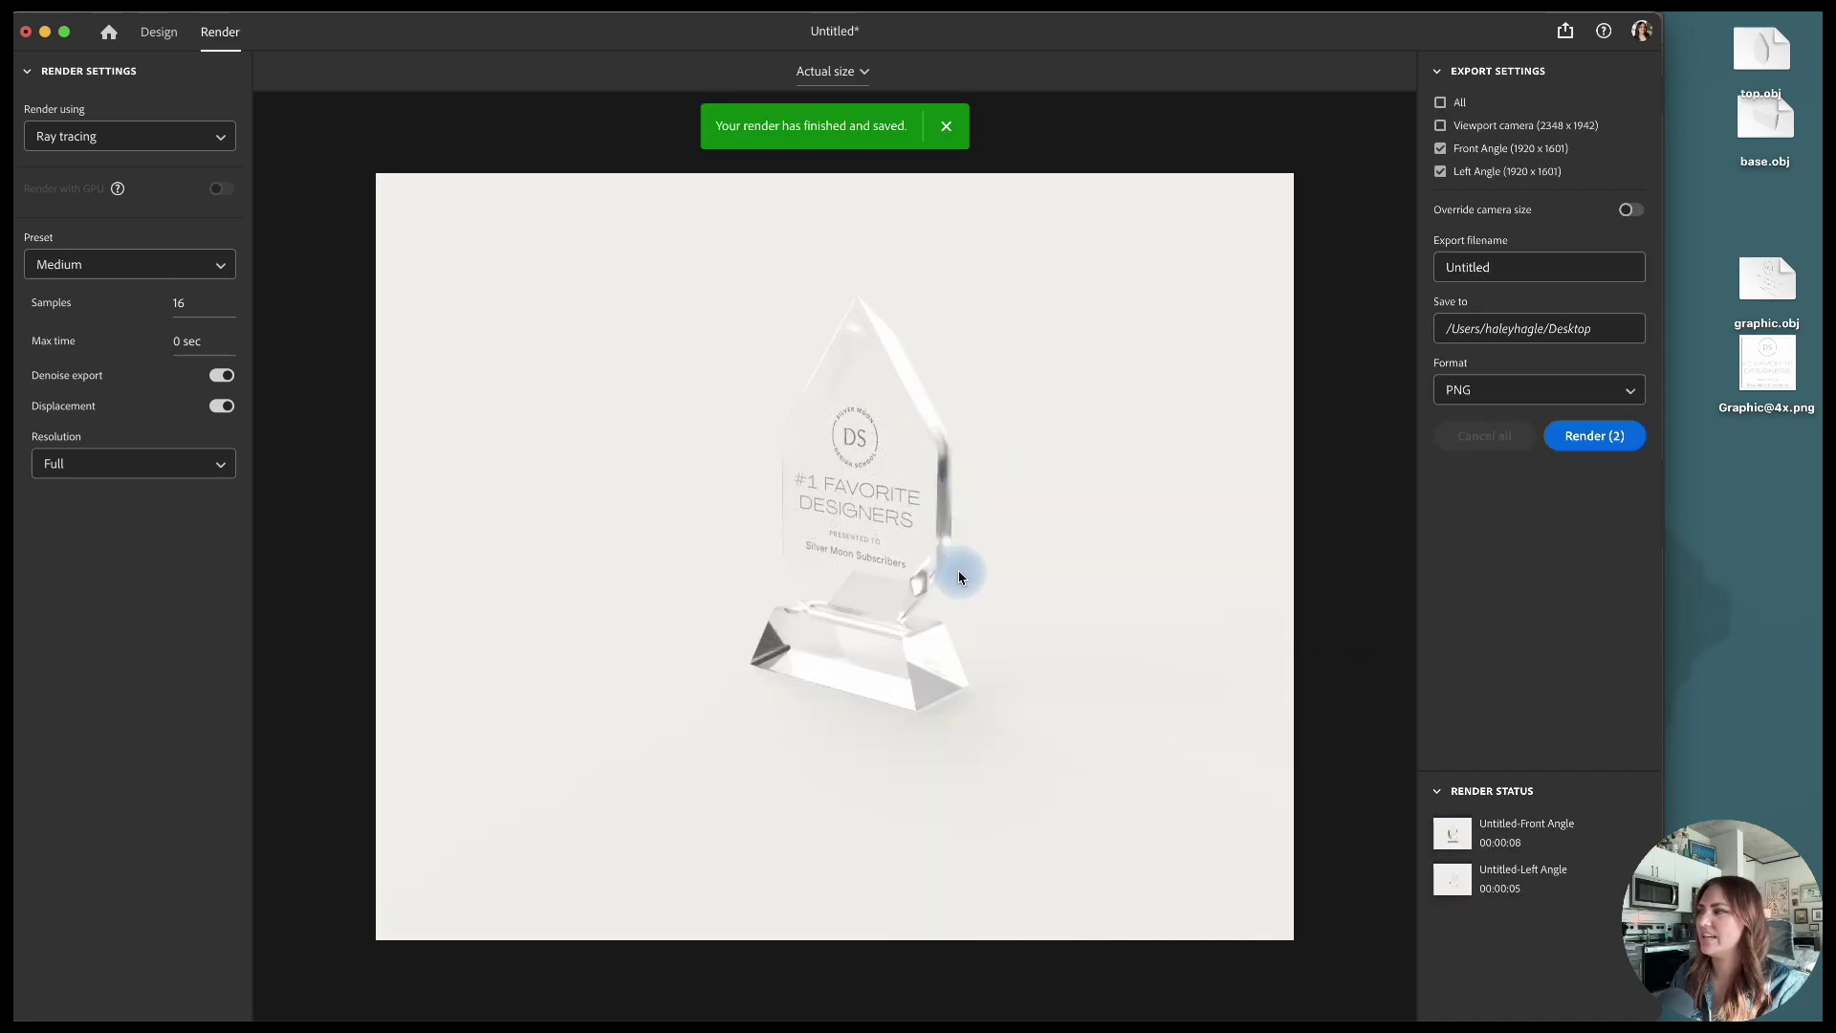
# Step: Lower the trophy base's index of refraction to 1.19 and turn on the ray-traced preview
pyautogui.click(159, 32)
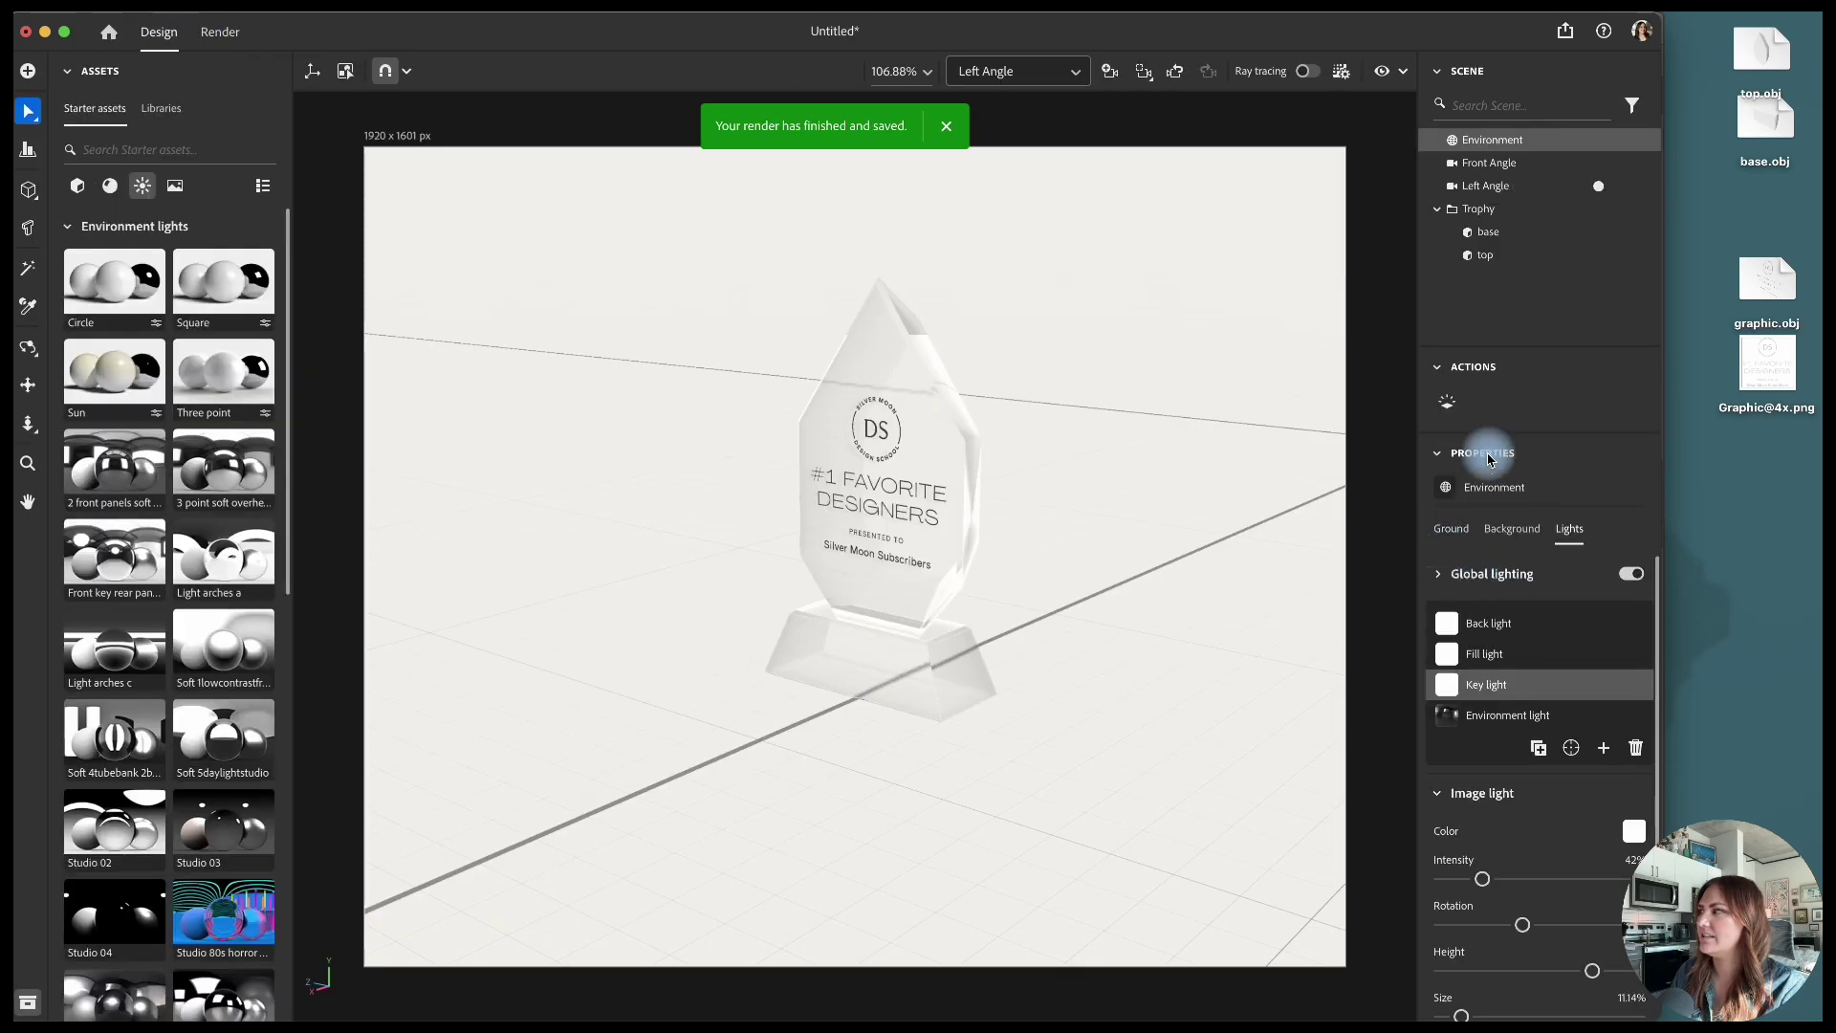
pyautogui.click(1509, 233)
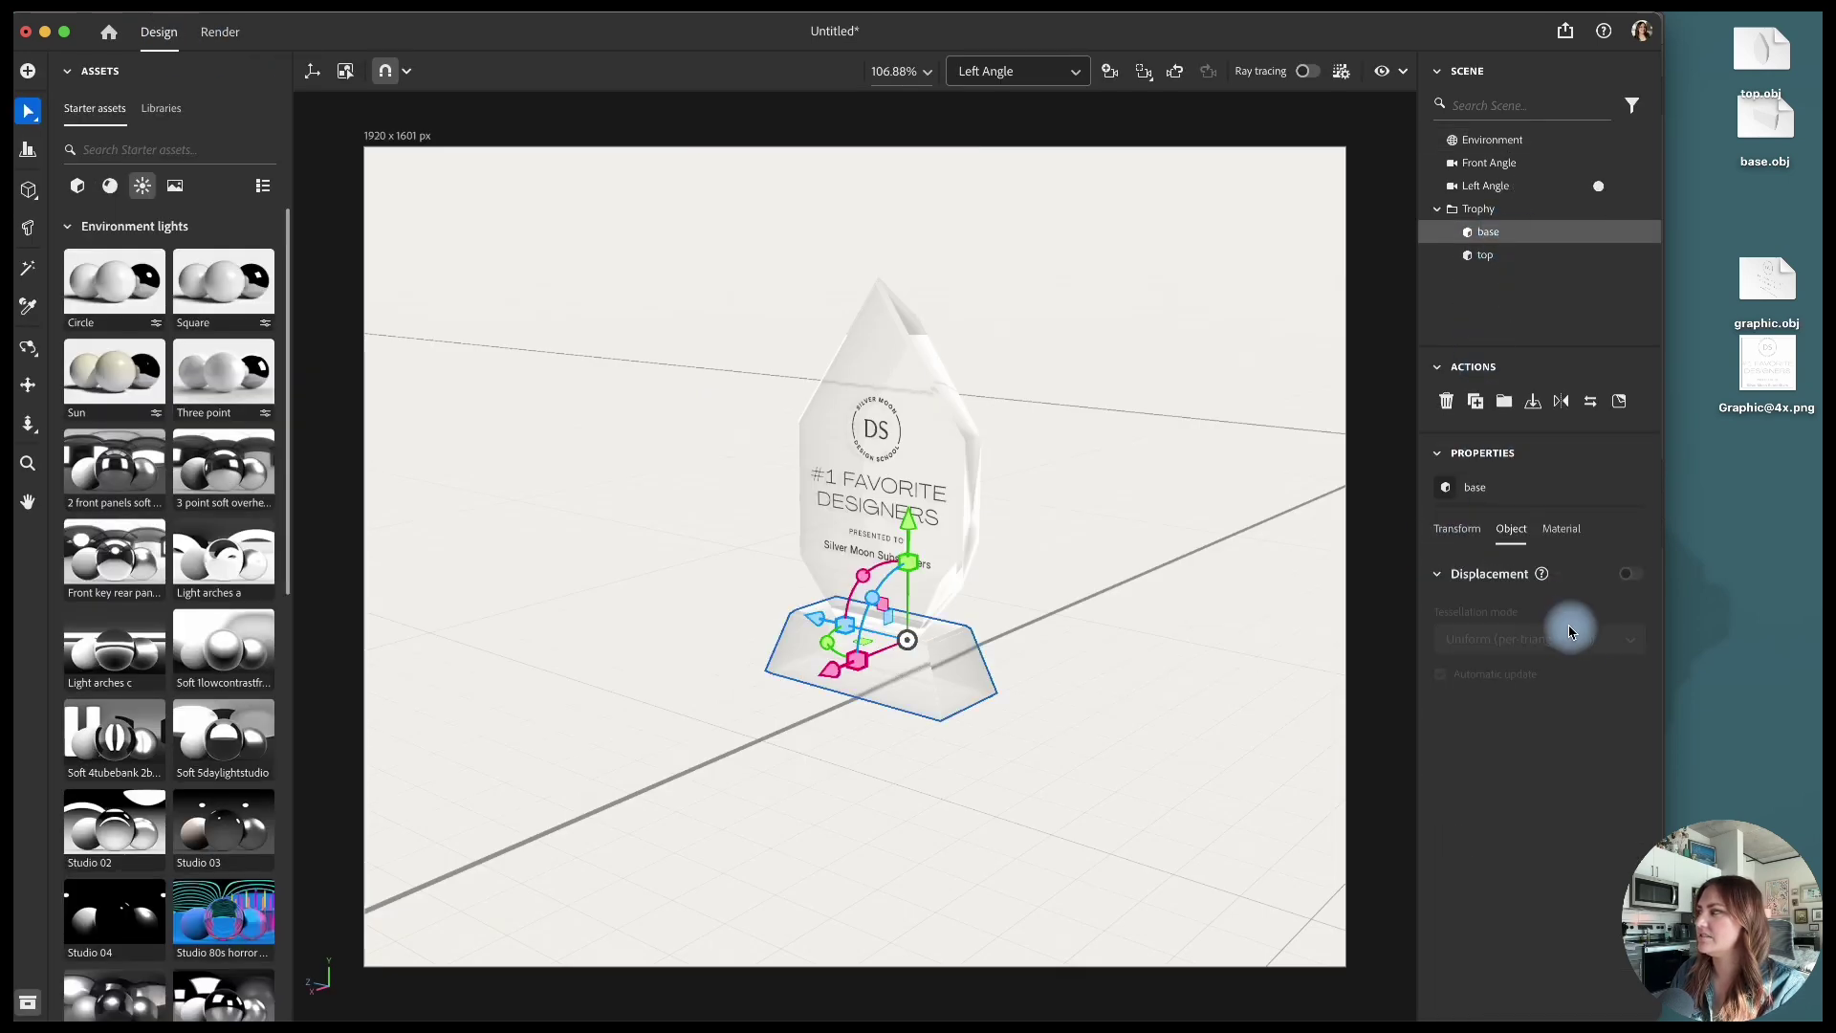
pyautogui.moveTo(1659, 777); pyautogui.dragTo(1657, 955)
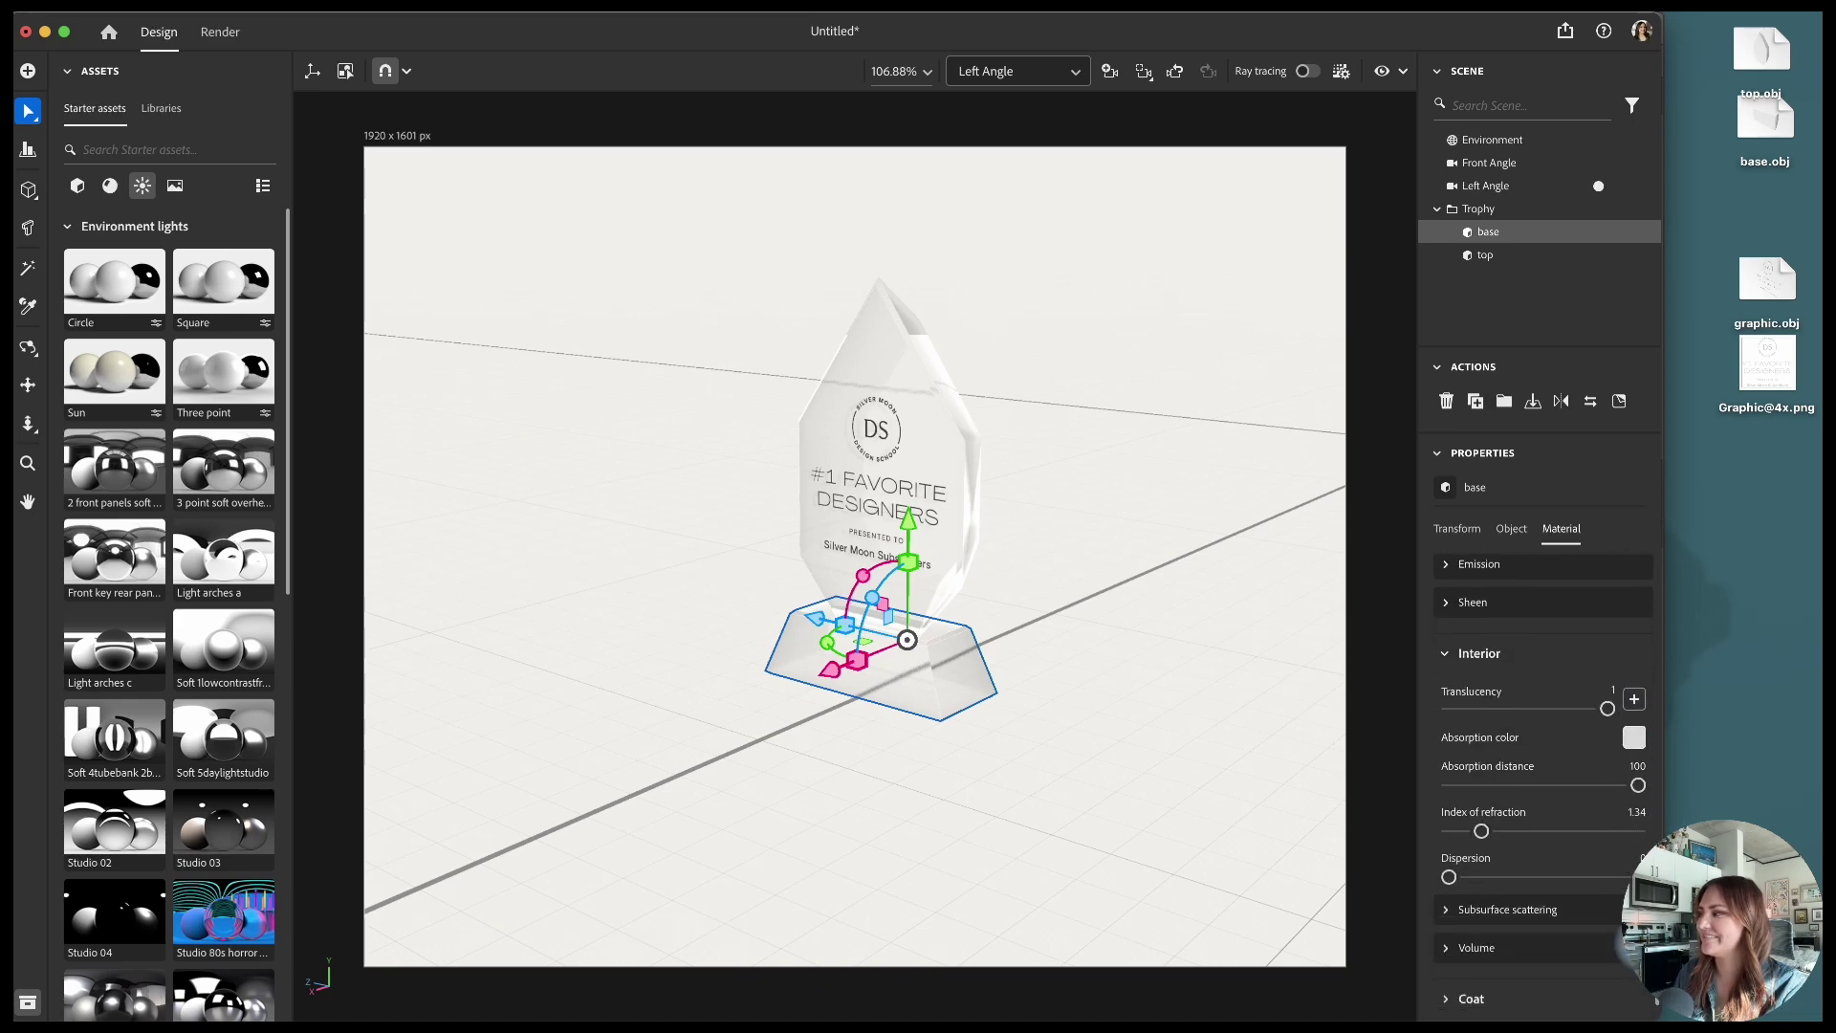
pyautogui.moveTo(1481, 831); pyautogui.dragTo(1476, 832)
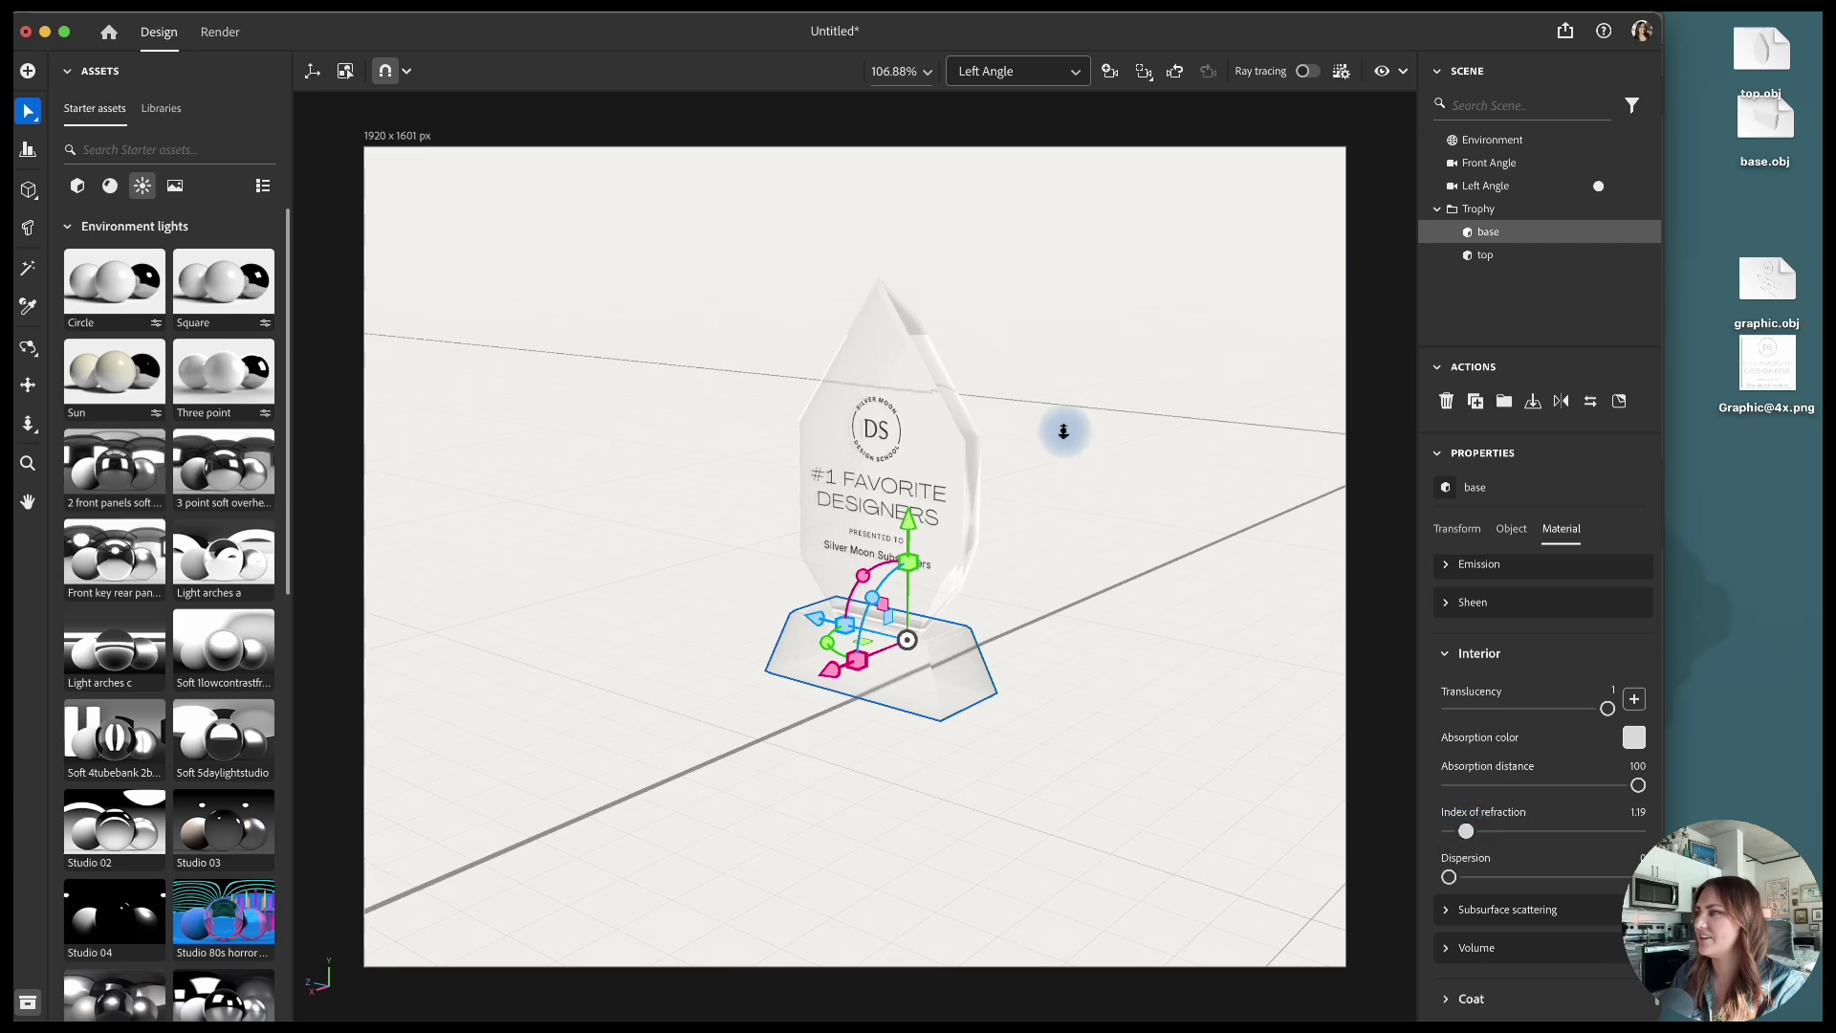
pyautogui.click(1492, 139)
pyautogui.click(1570, 527)
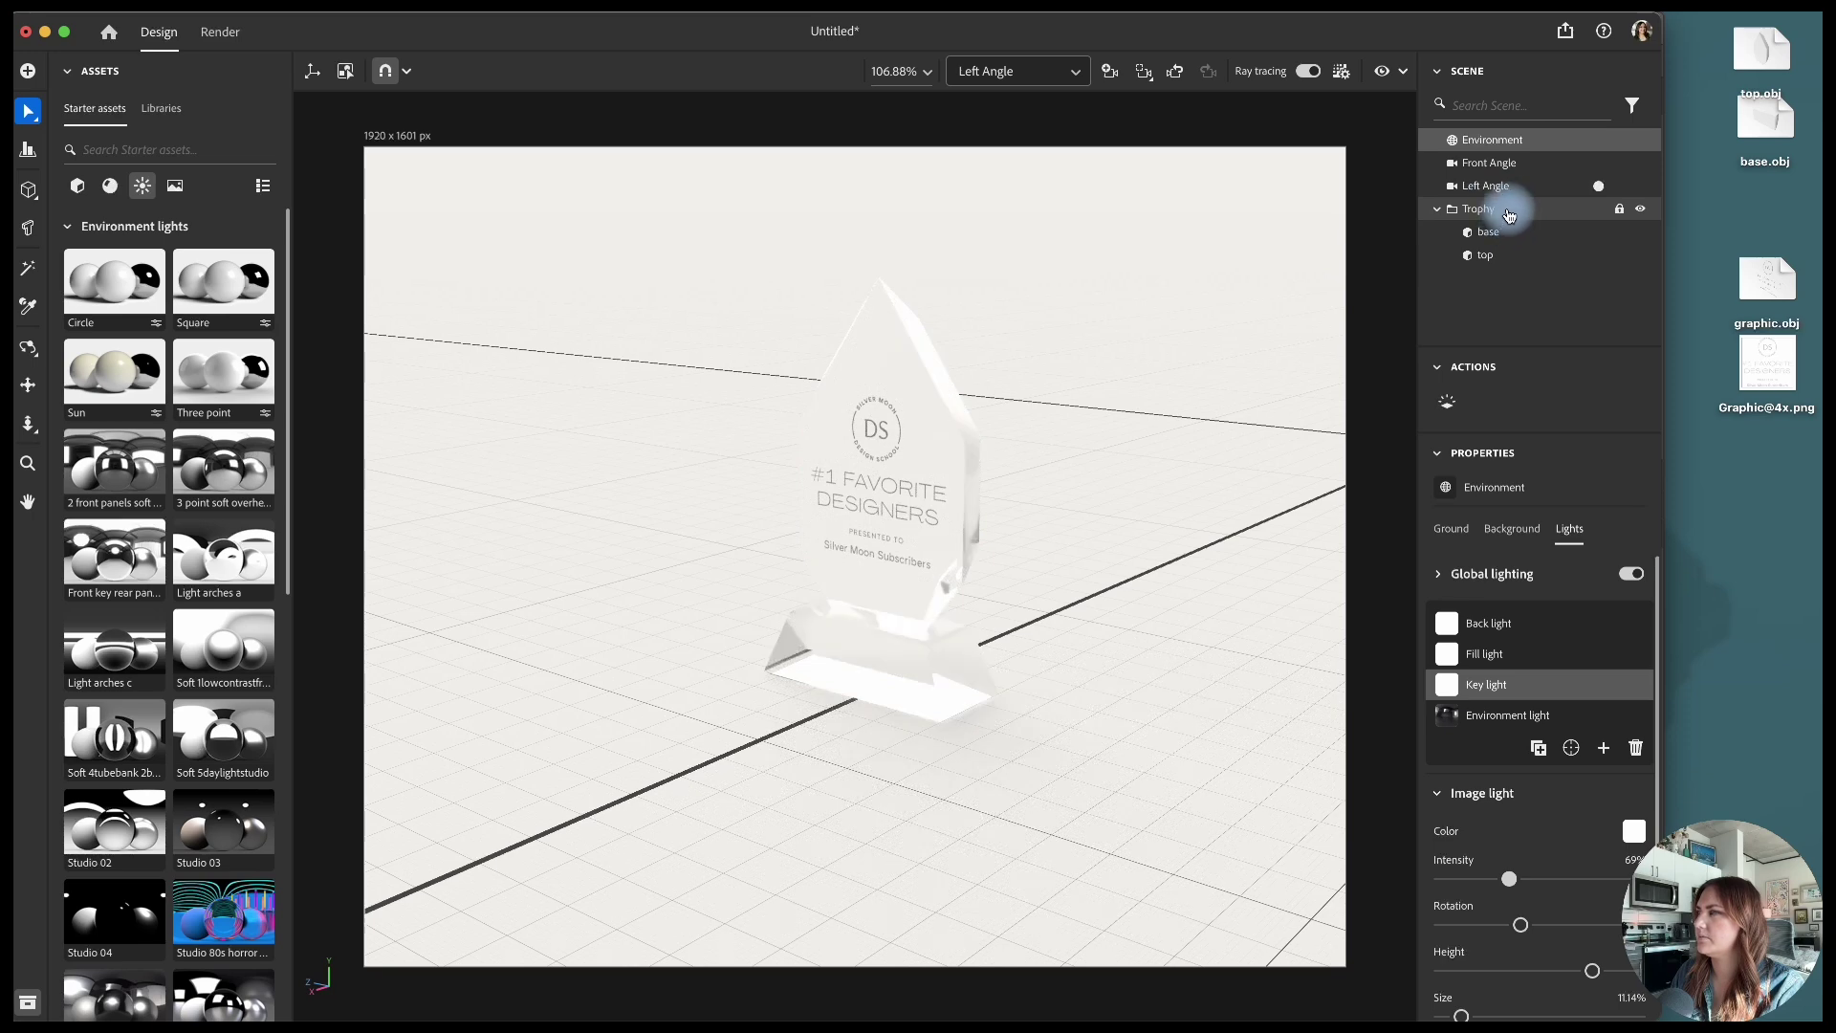
# Step: Raise the trophy top's index of refraction to 1.58 and switch to the Viewport camera
pyautogui.click(1520, 256)
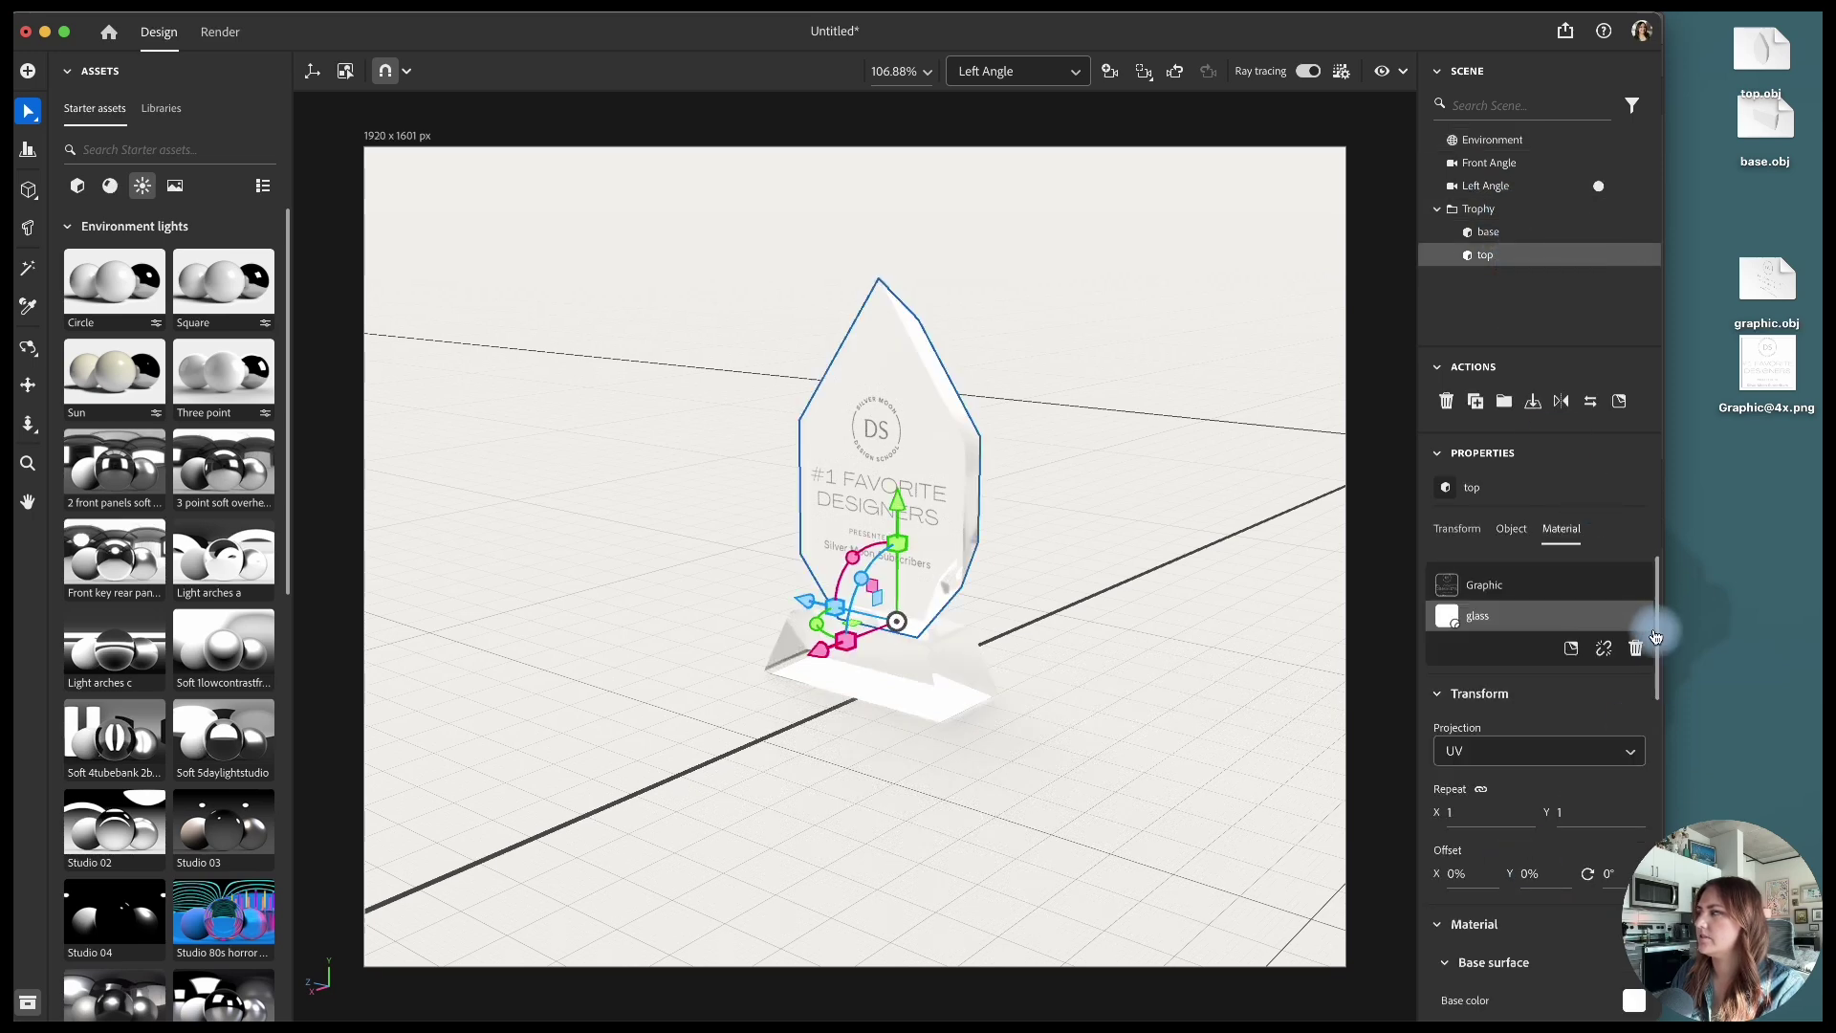
pyautogui.moveTo(1659, 683); pyautogui.dragTo(1660, 995)
pyautogui.moveTo(1467, 802); pyautogui.dragTo(1507, 804)
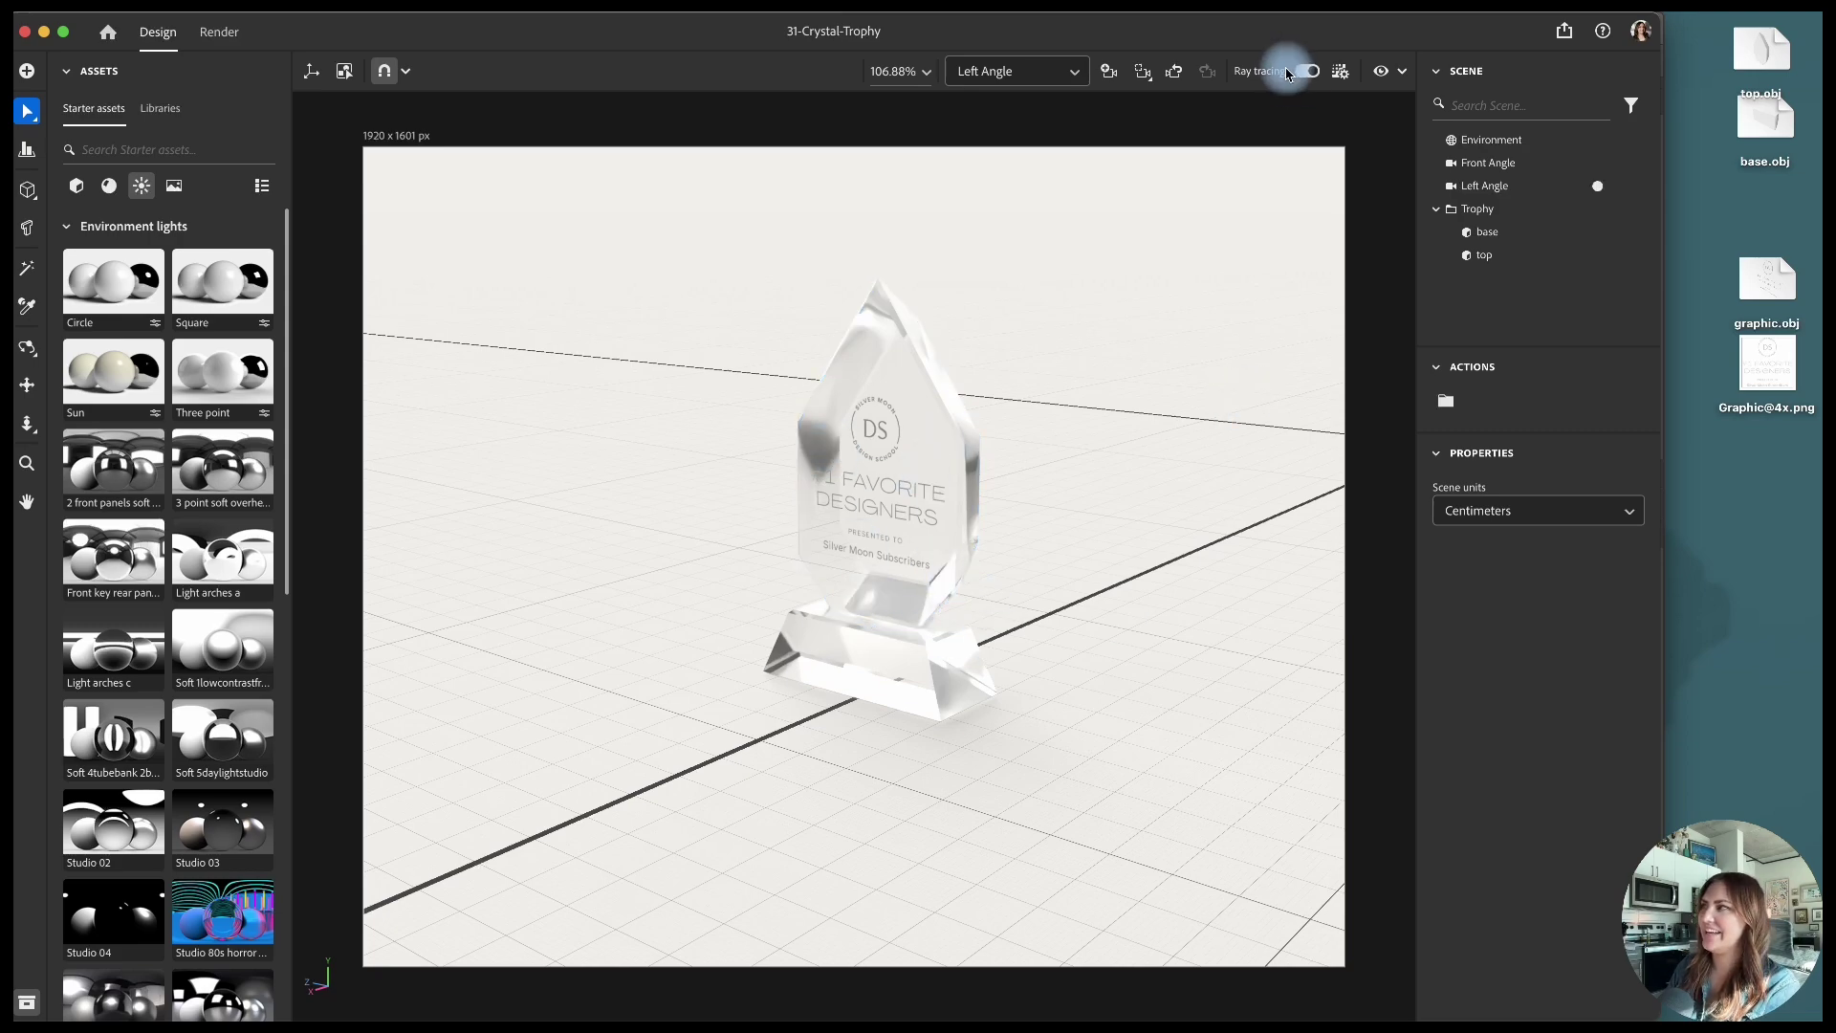
pyautogui.click(1016, 71)
pyautogui.click(1006, 96)
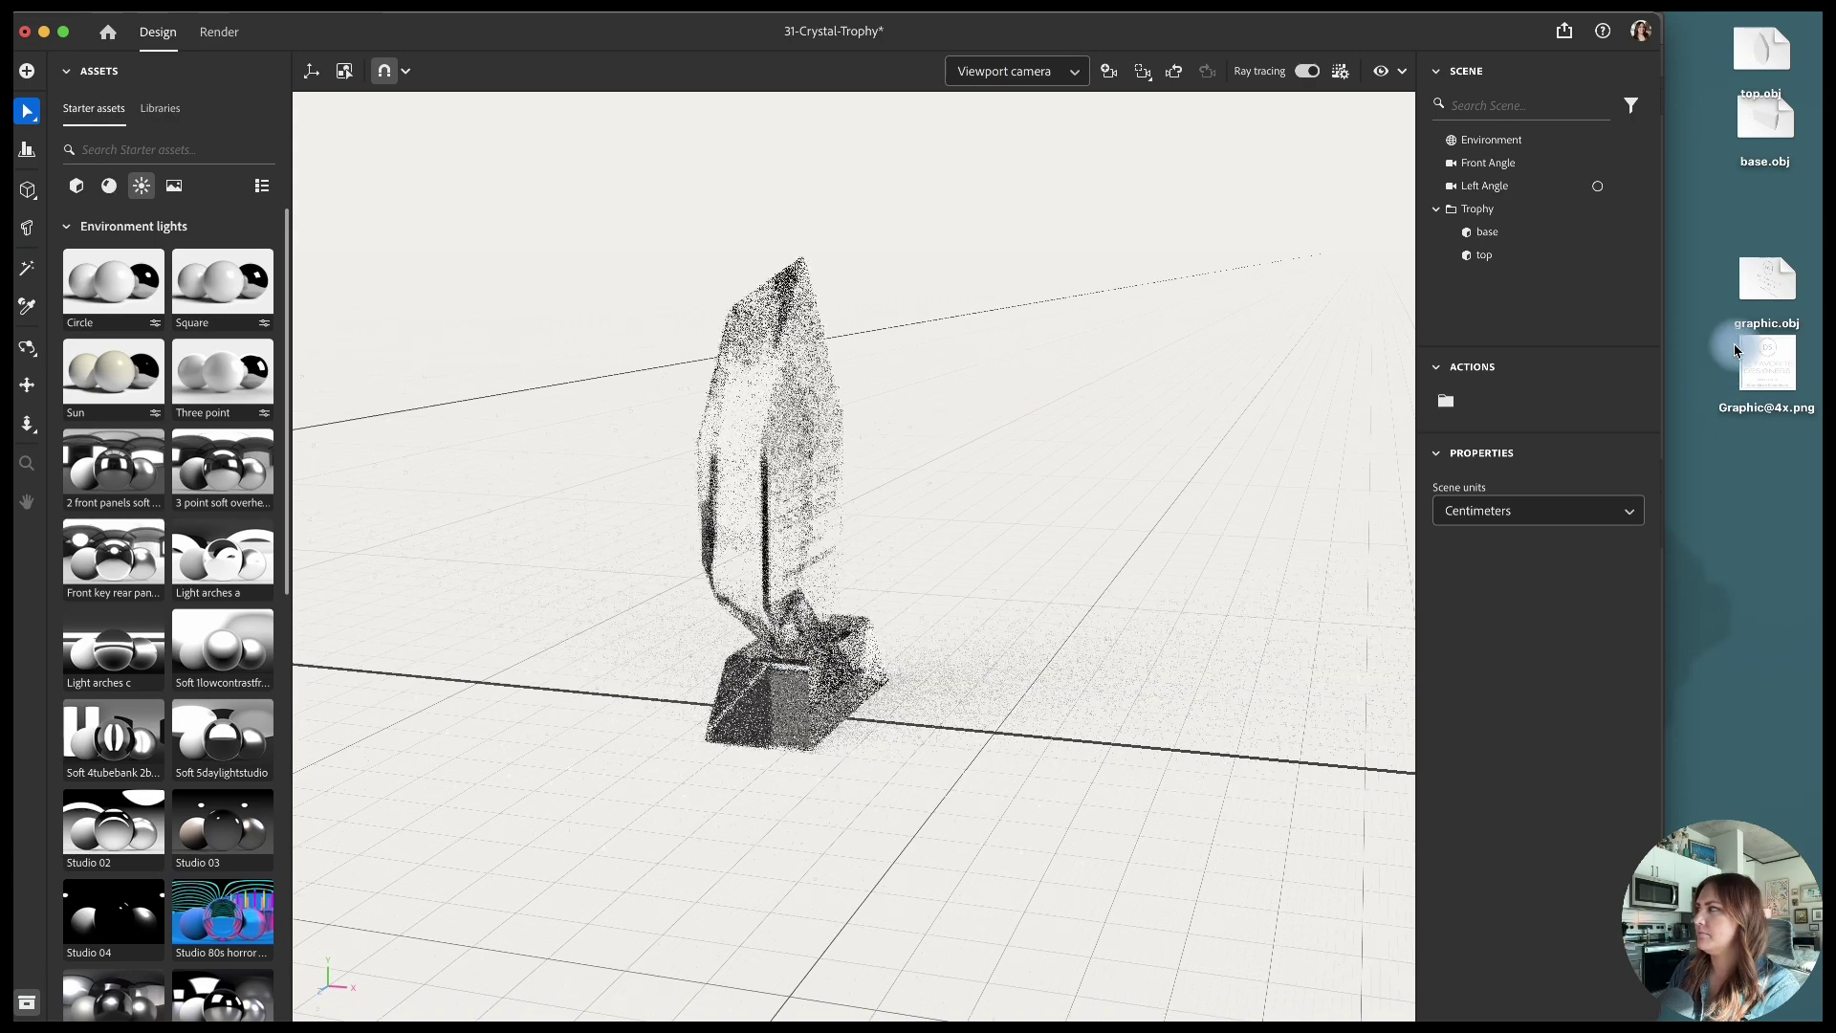
# Step: Import graphic.obj, rotate it 90° around Y and lift it toward the trophy
pyautogui.moveTo(1764, 282); pyautogui.dragTo(904, 745)
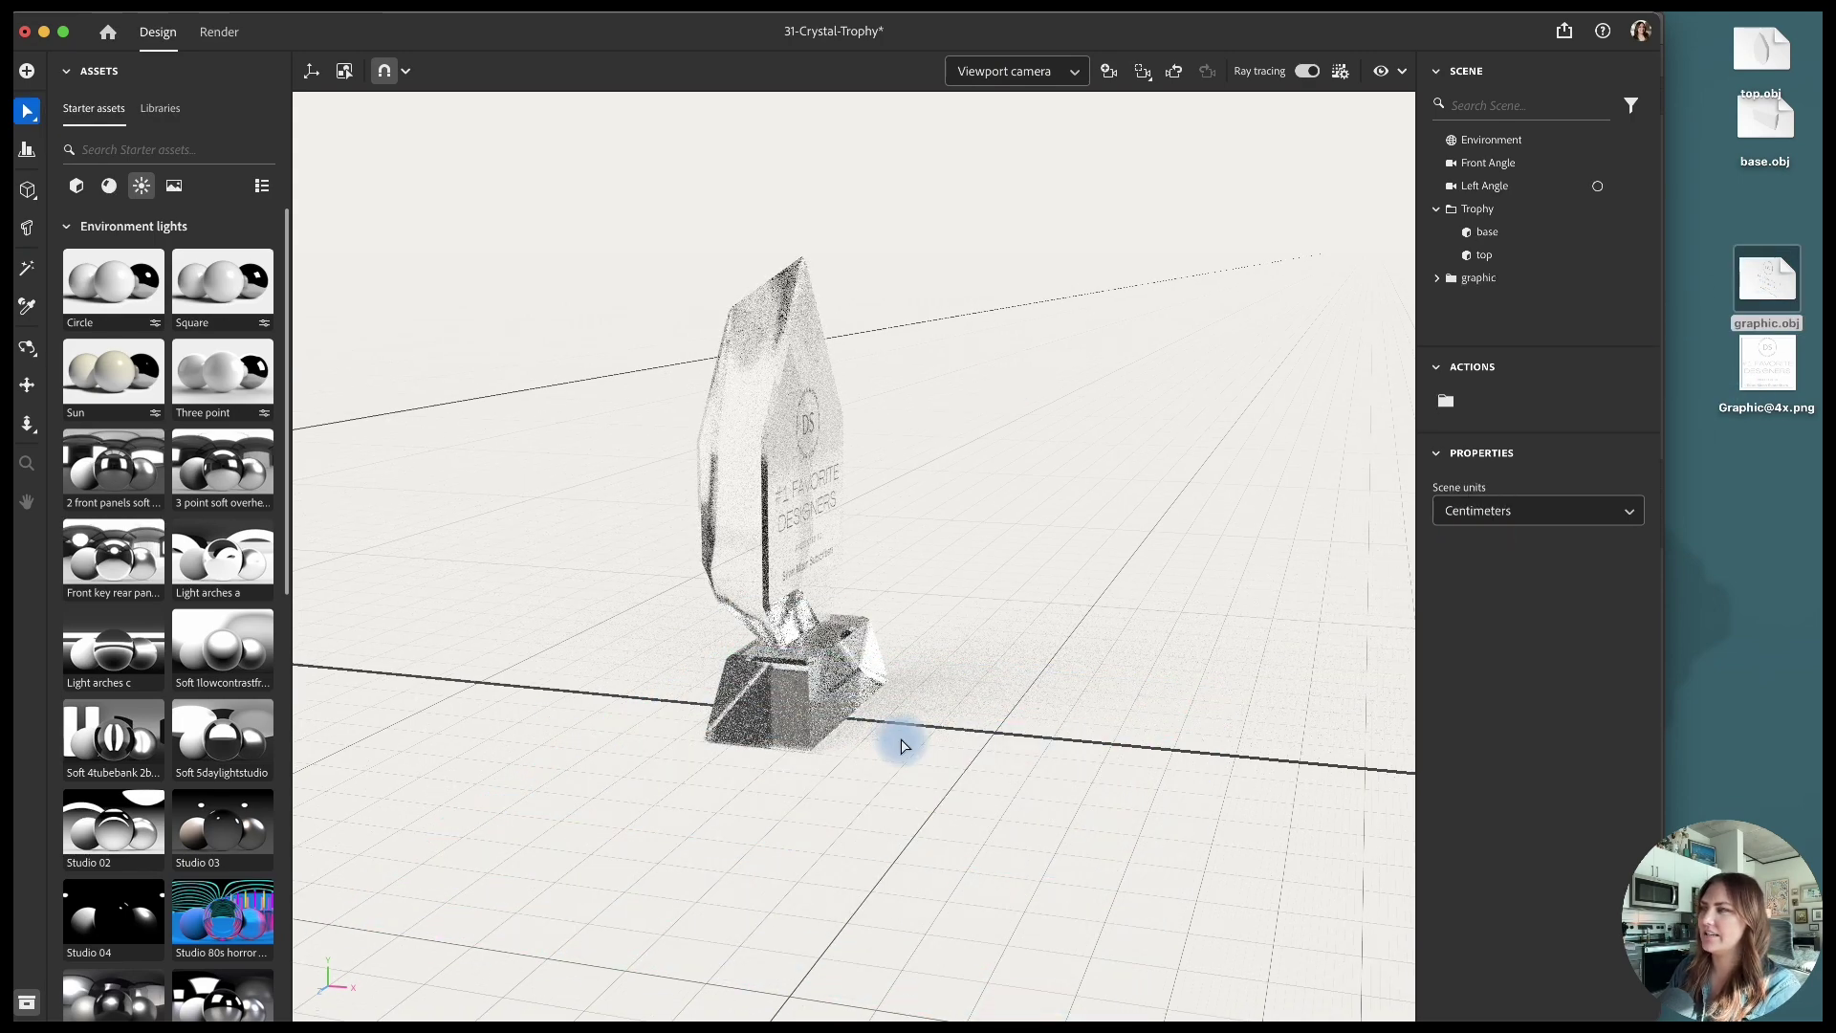
pyautogui.click(1306, 71)
pyautogui.moveTo(944, 930)
pyautogui.mouseDown()
pyautogui.moveTo(1024, 894)
pyautogui.moveTo(1008, 828)
pyautogui.moveTo(1033, 909)
pyautogui.moveTo(1118, 841)
pyautogui.mouseUp()
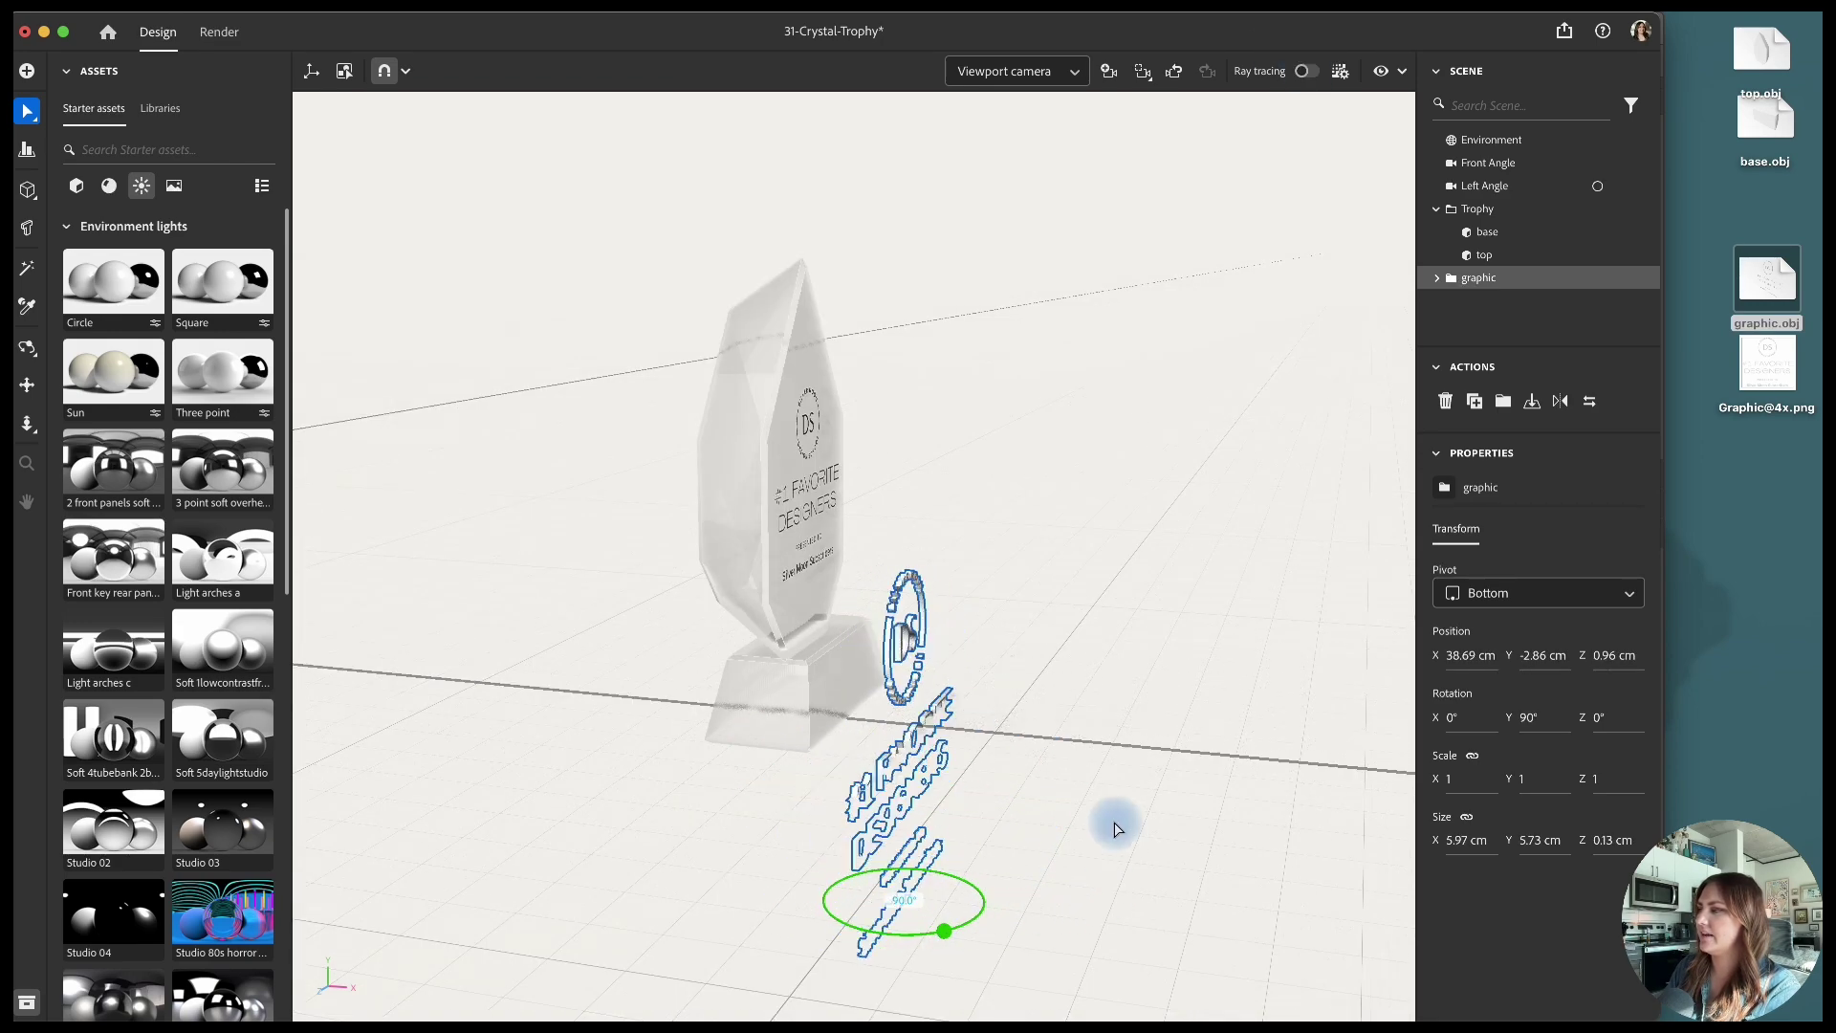
pyautogui.moveTo(907, 792); pyautogui.dragTo(916, 496)
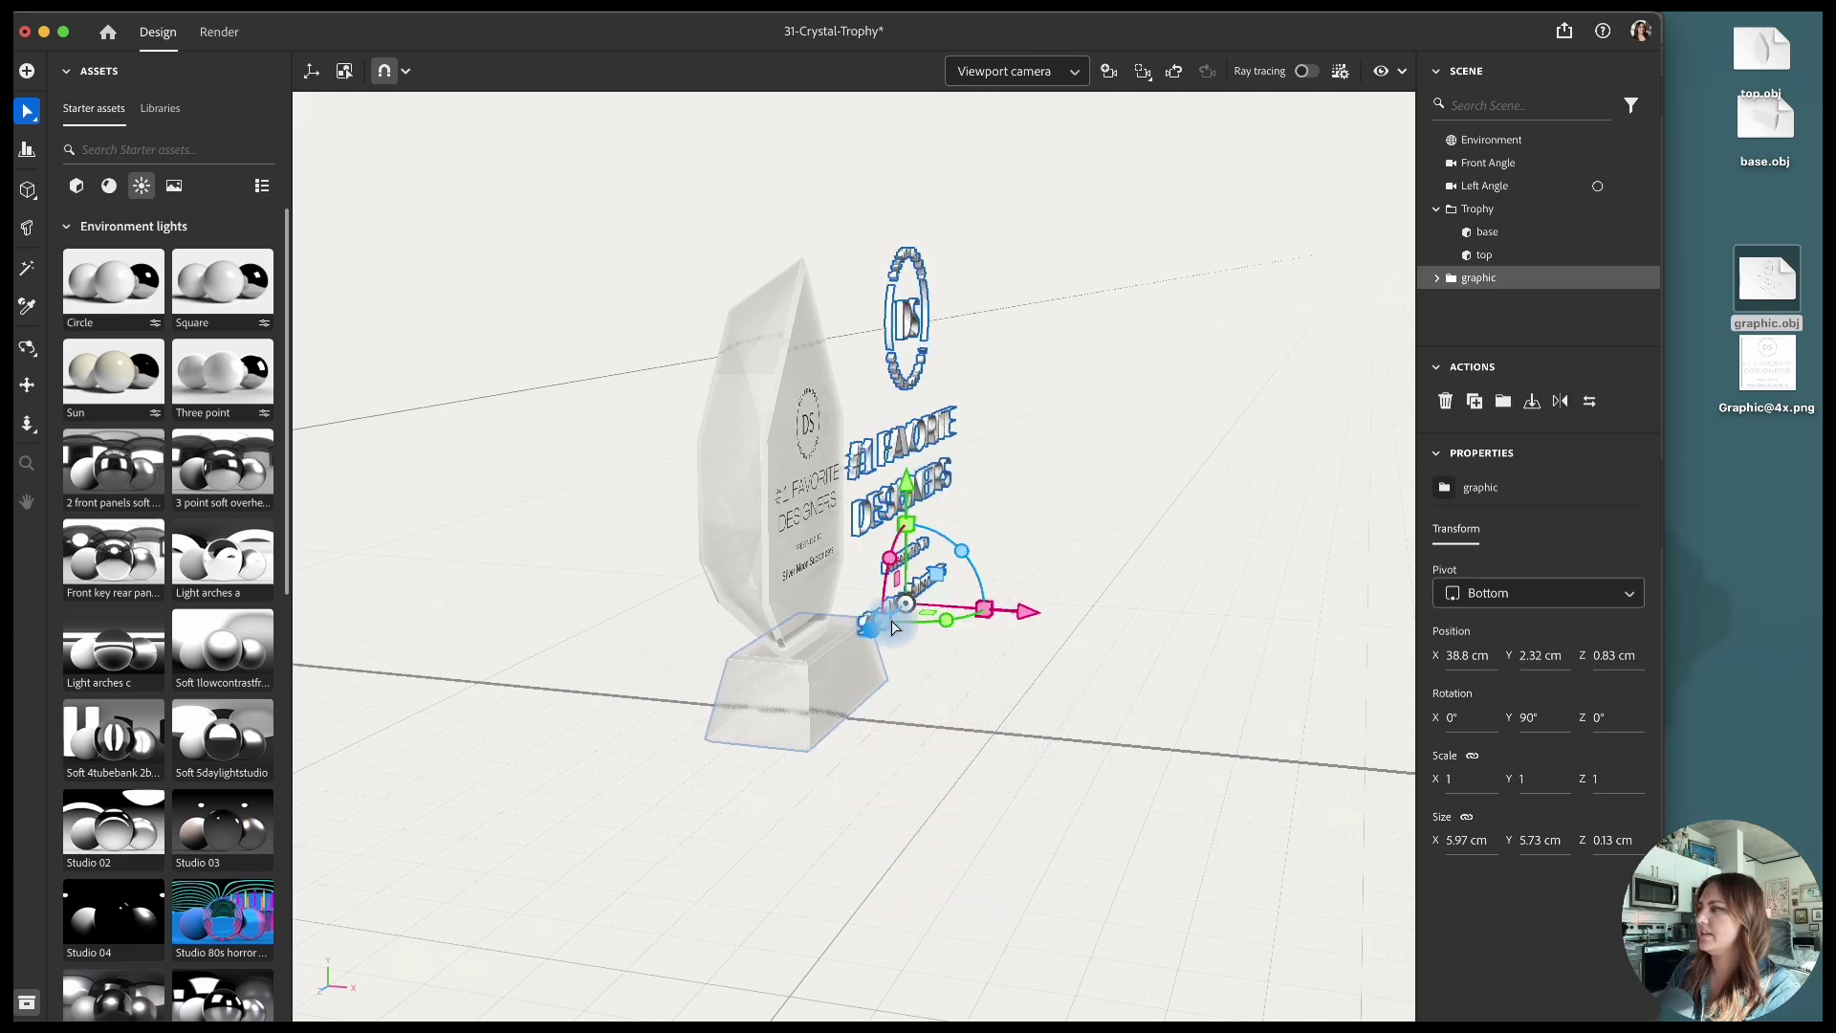
pyautogui.moveTo(876, 617); pyautogui.dragTo(935, 593)
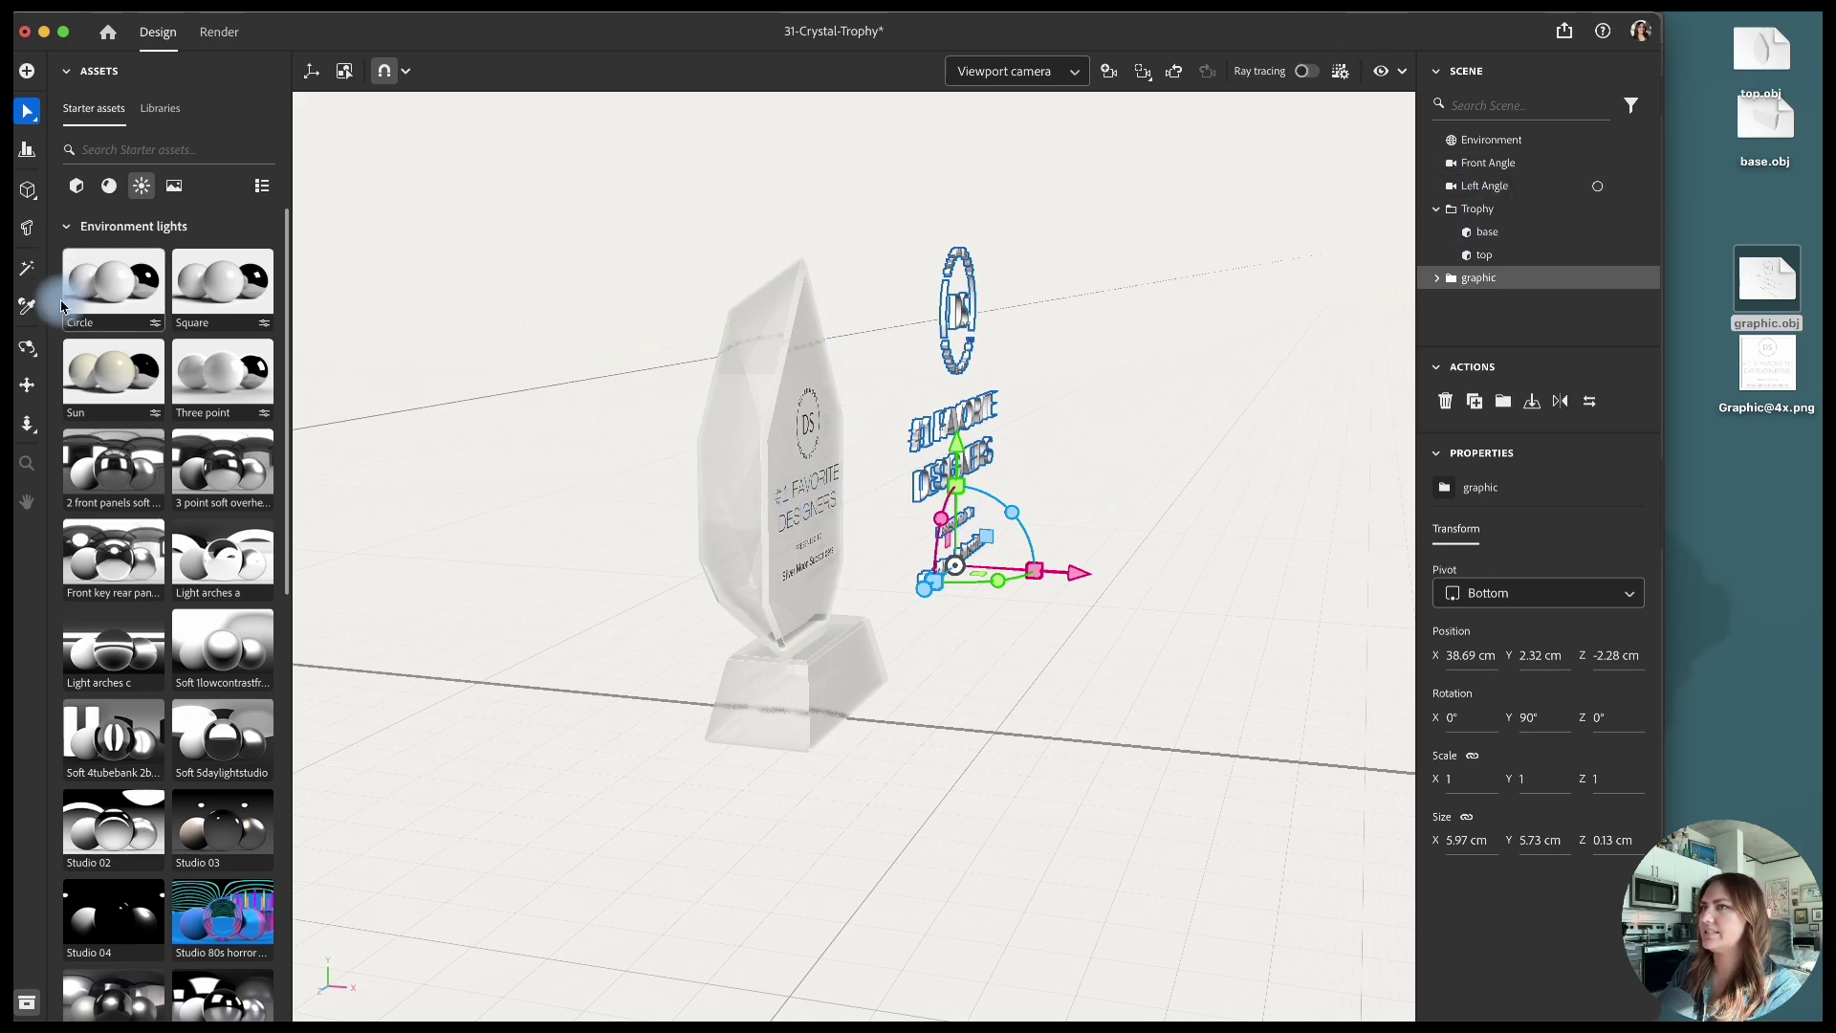
# Step: Place the graphic in front of the trophy face and scale it to 0.6
pyautogui.click(27, 348)
pyautogui.click(27, 111)
pyautogui.moveTo(951, 574); pyautogui.dragTo(875, 595)
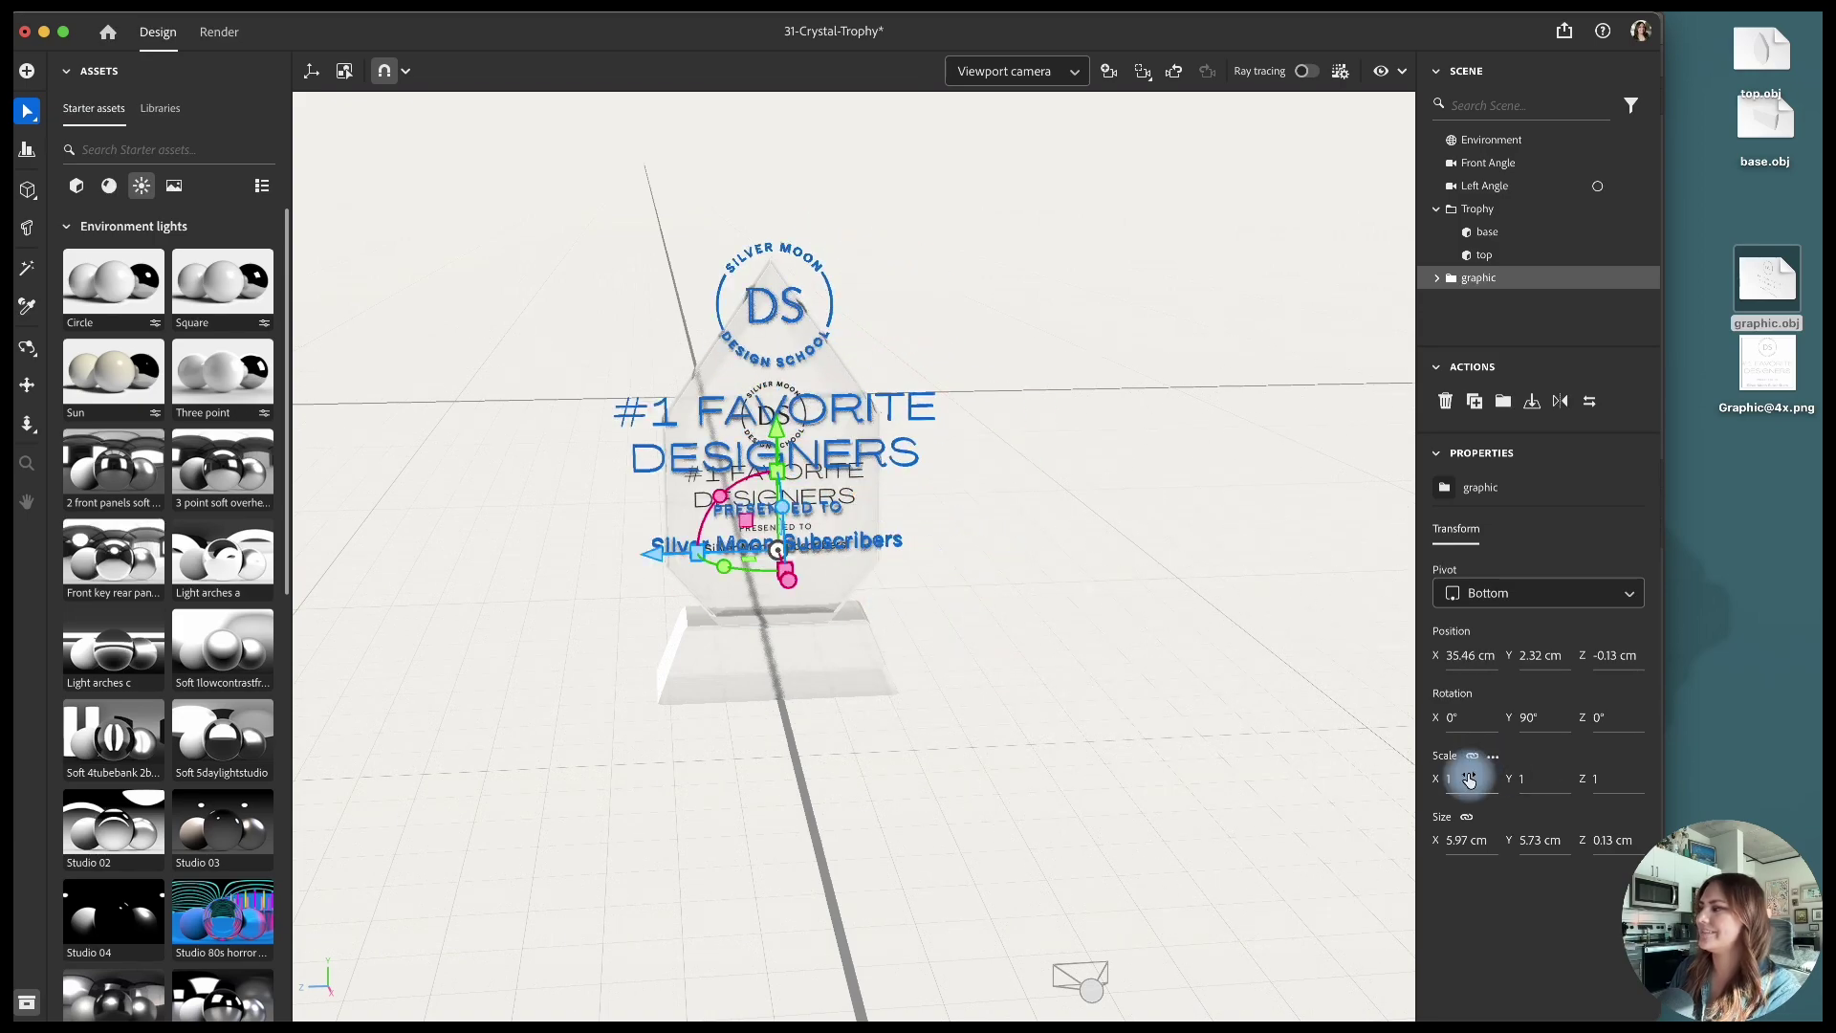
pyautogui.write('0.6')
pyautogui.press('Return')
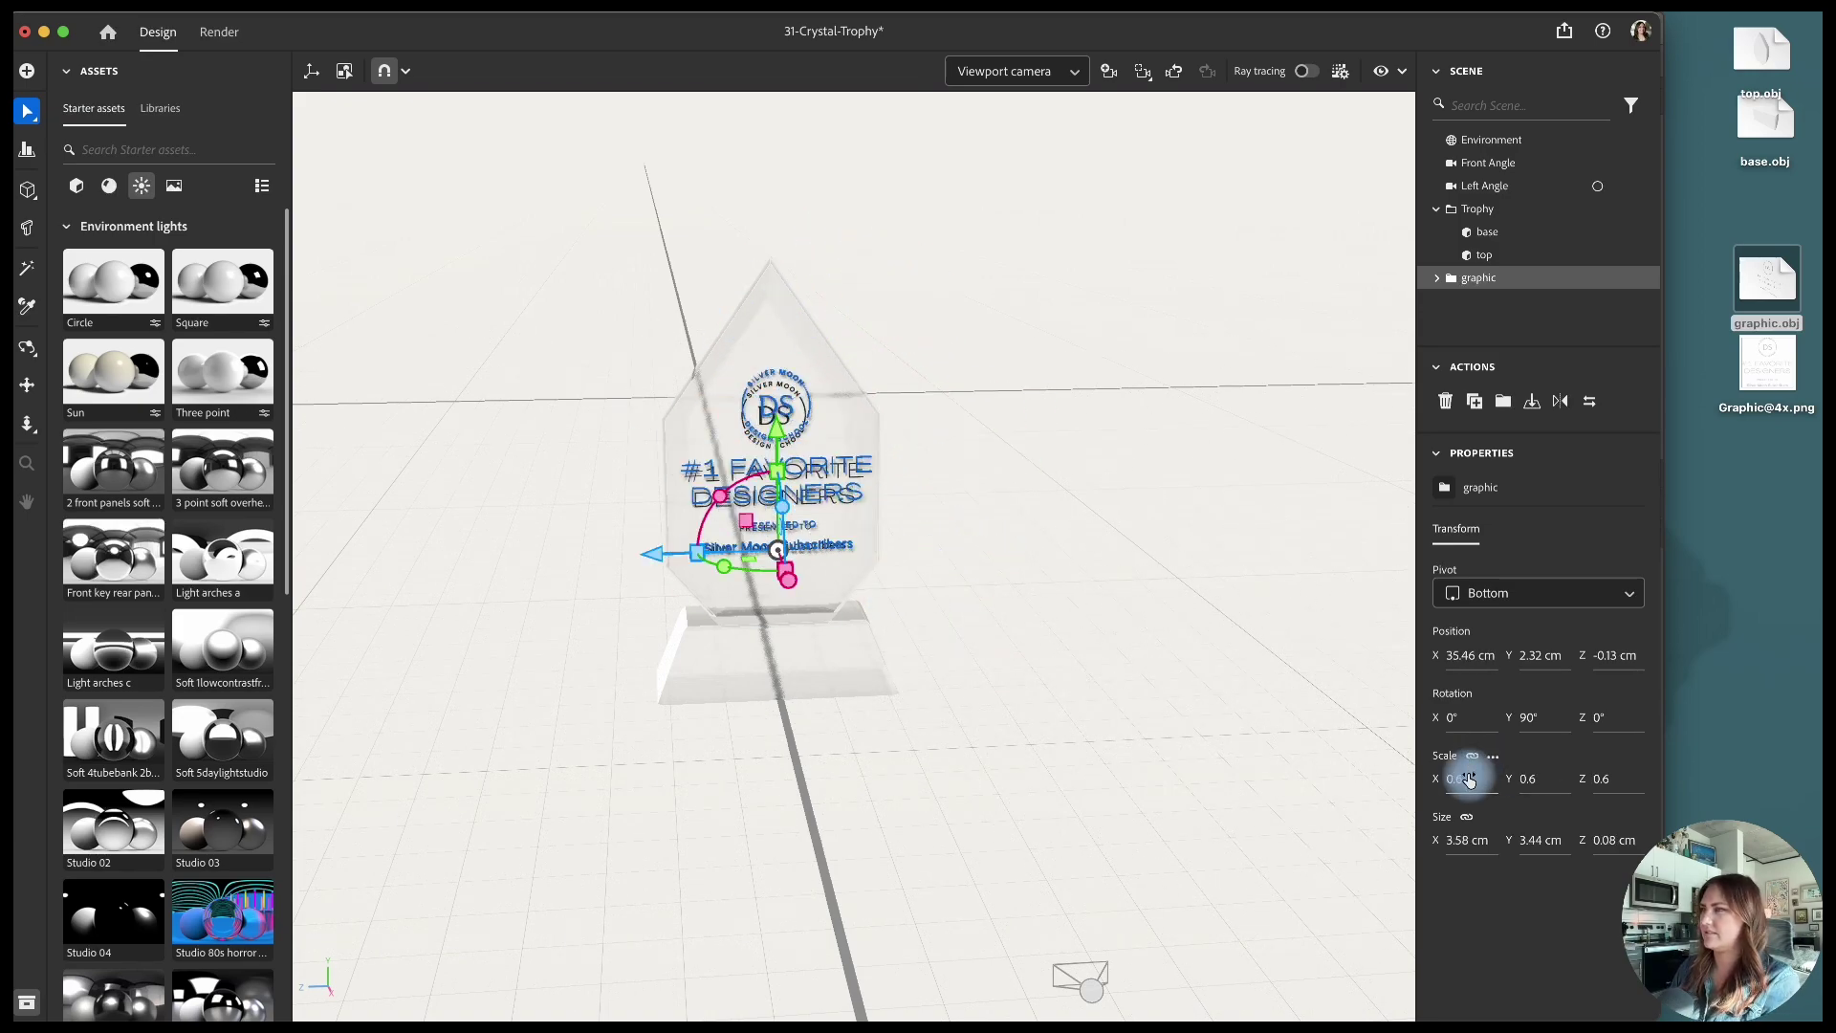
pyautogui.moveTo(780, 438); pyautogui.dragTo(781, 442)
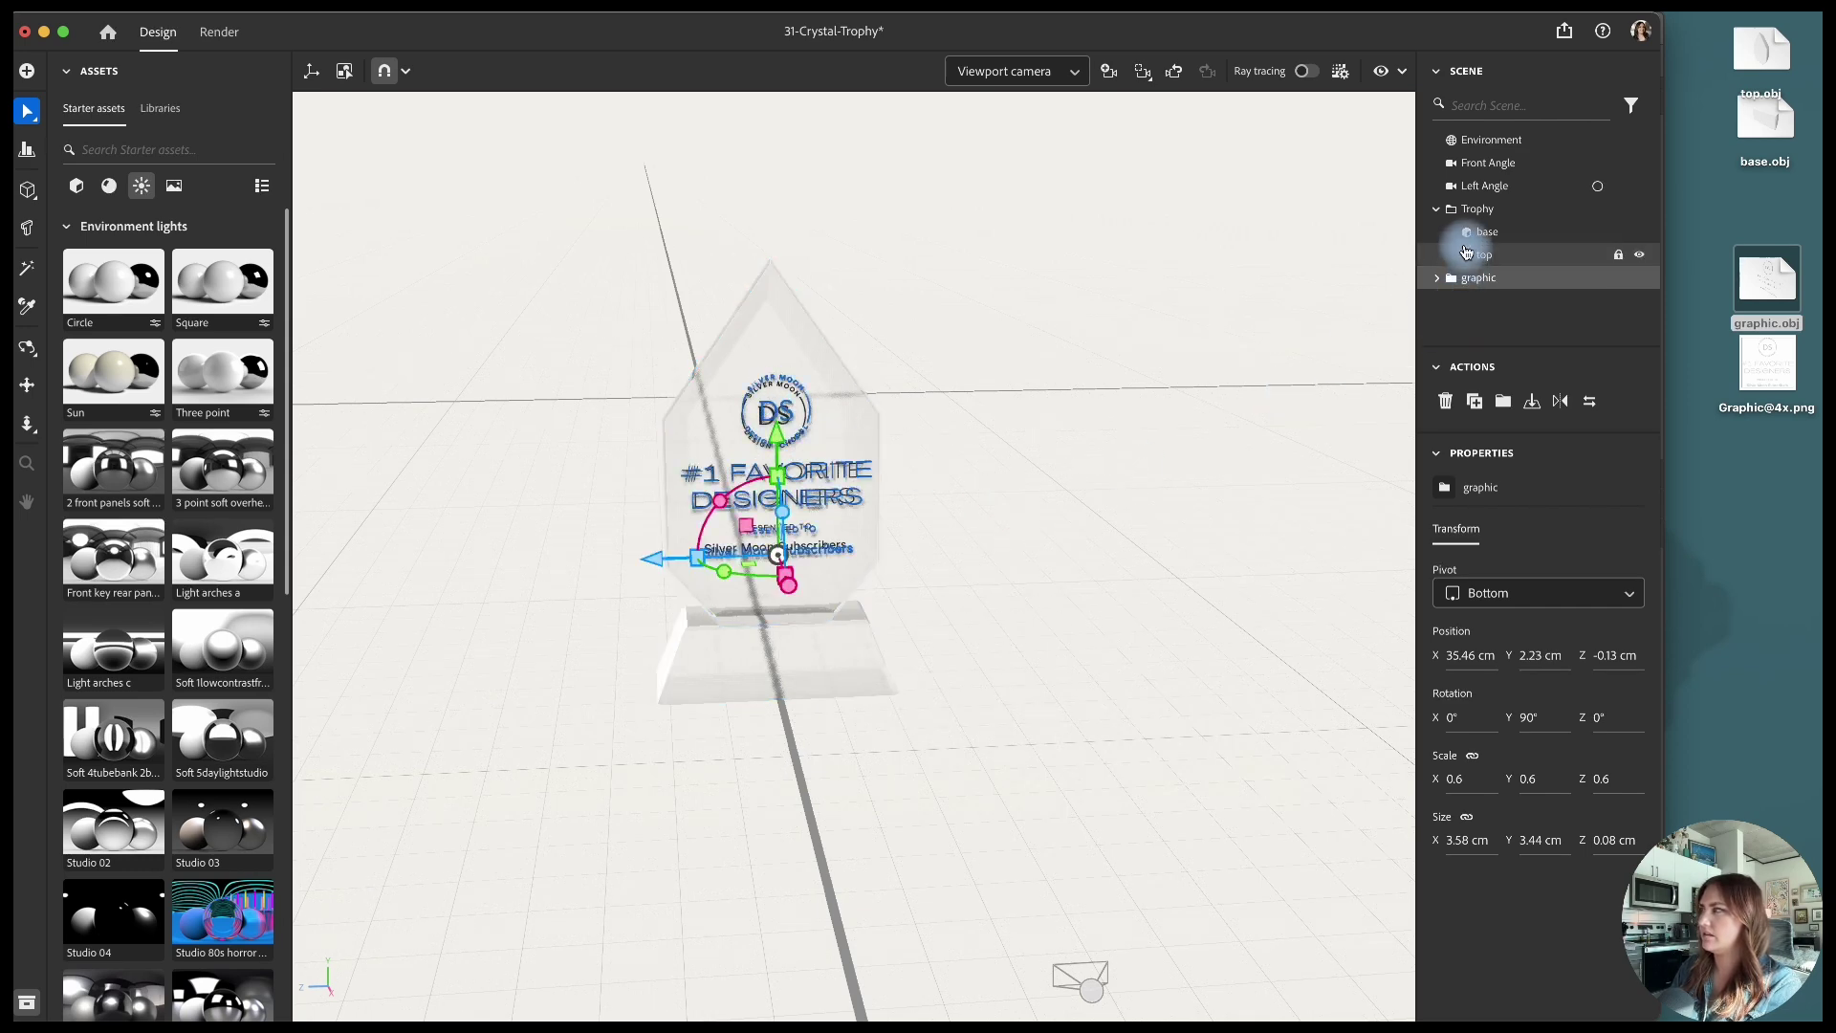
# Step: Push the graphic flush onto the trophy's surface from a side view, then deselect it
pyautogui.click(26, 347)
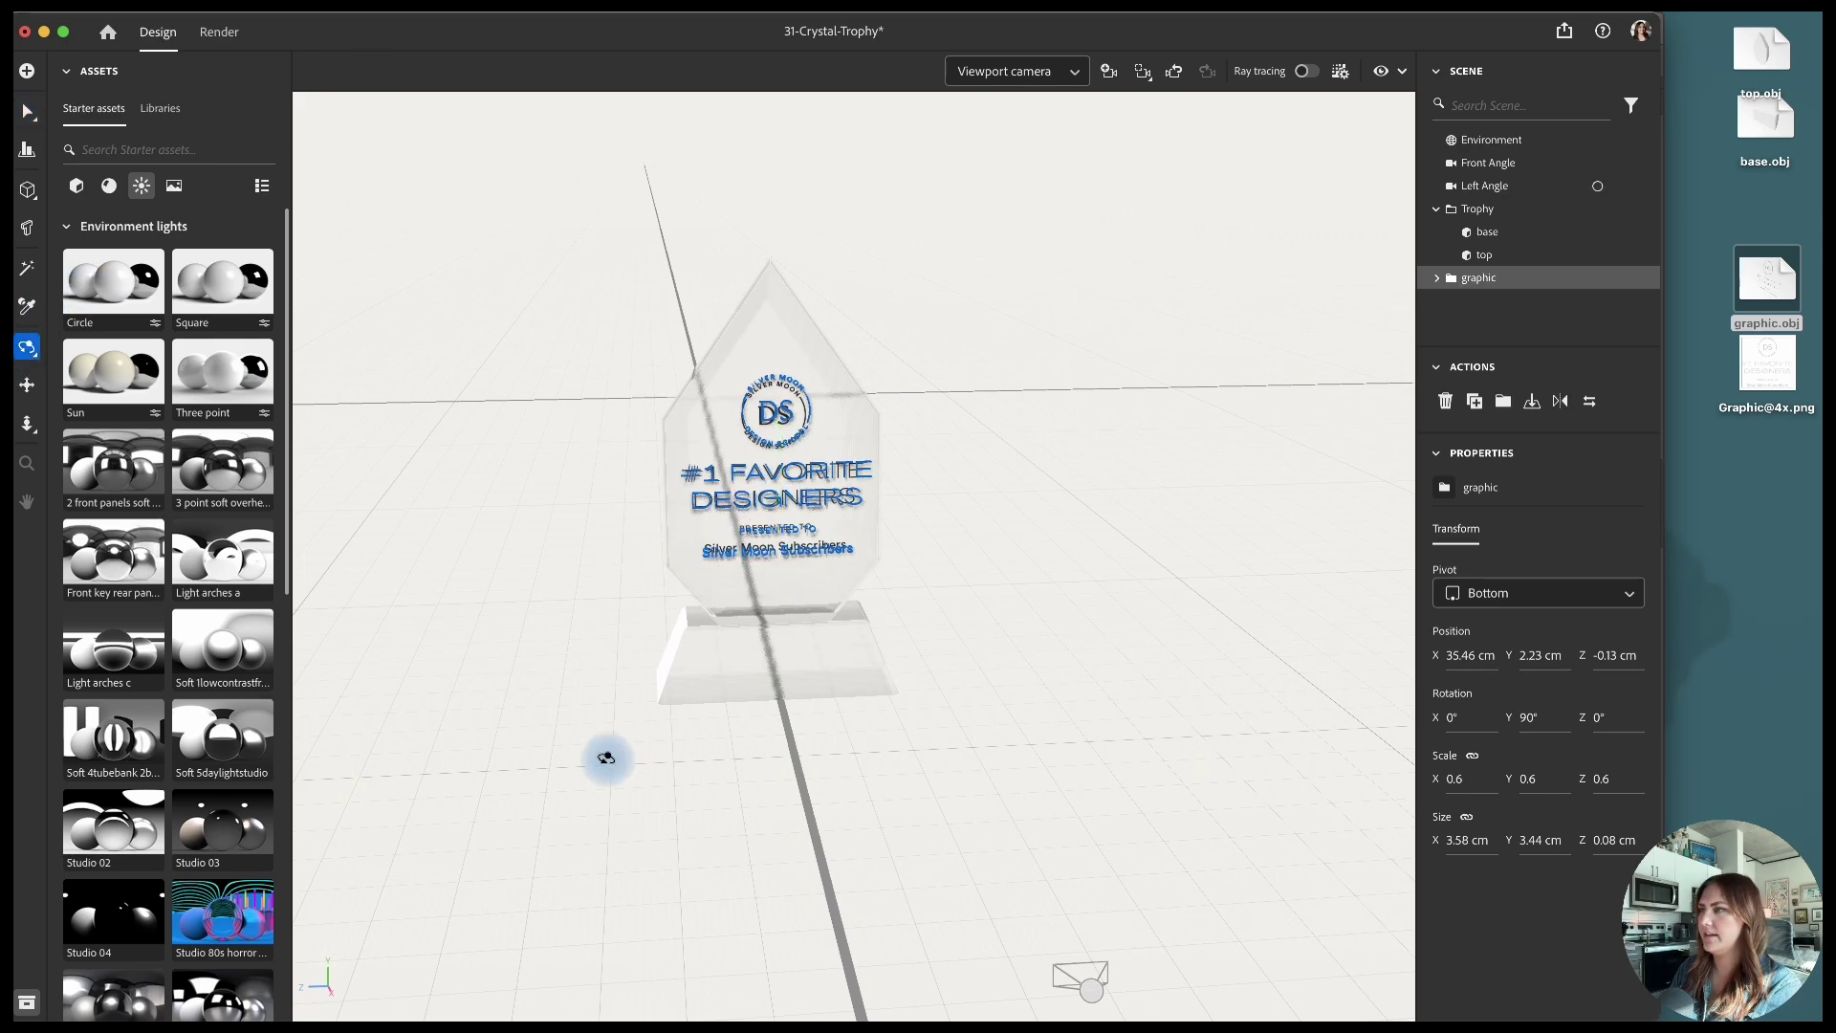
pyautogui.moveTo(611, 759); pyautogui.dragTo(832, 742)
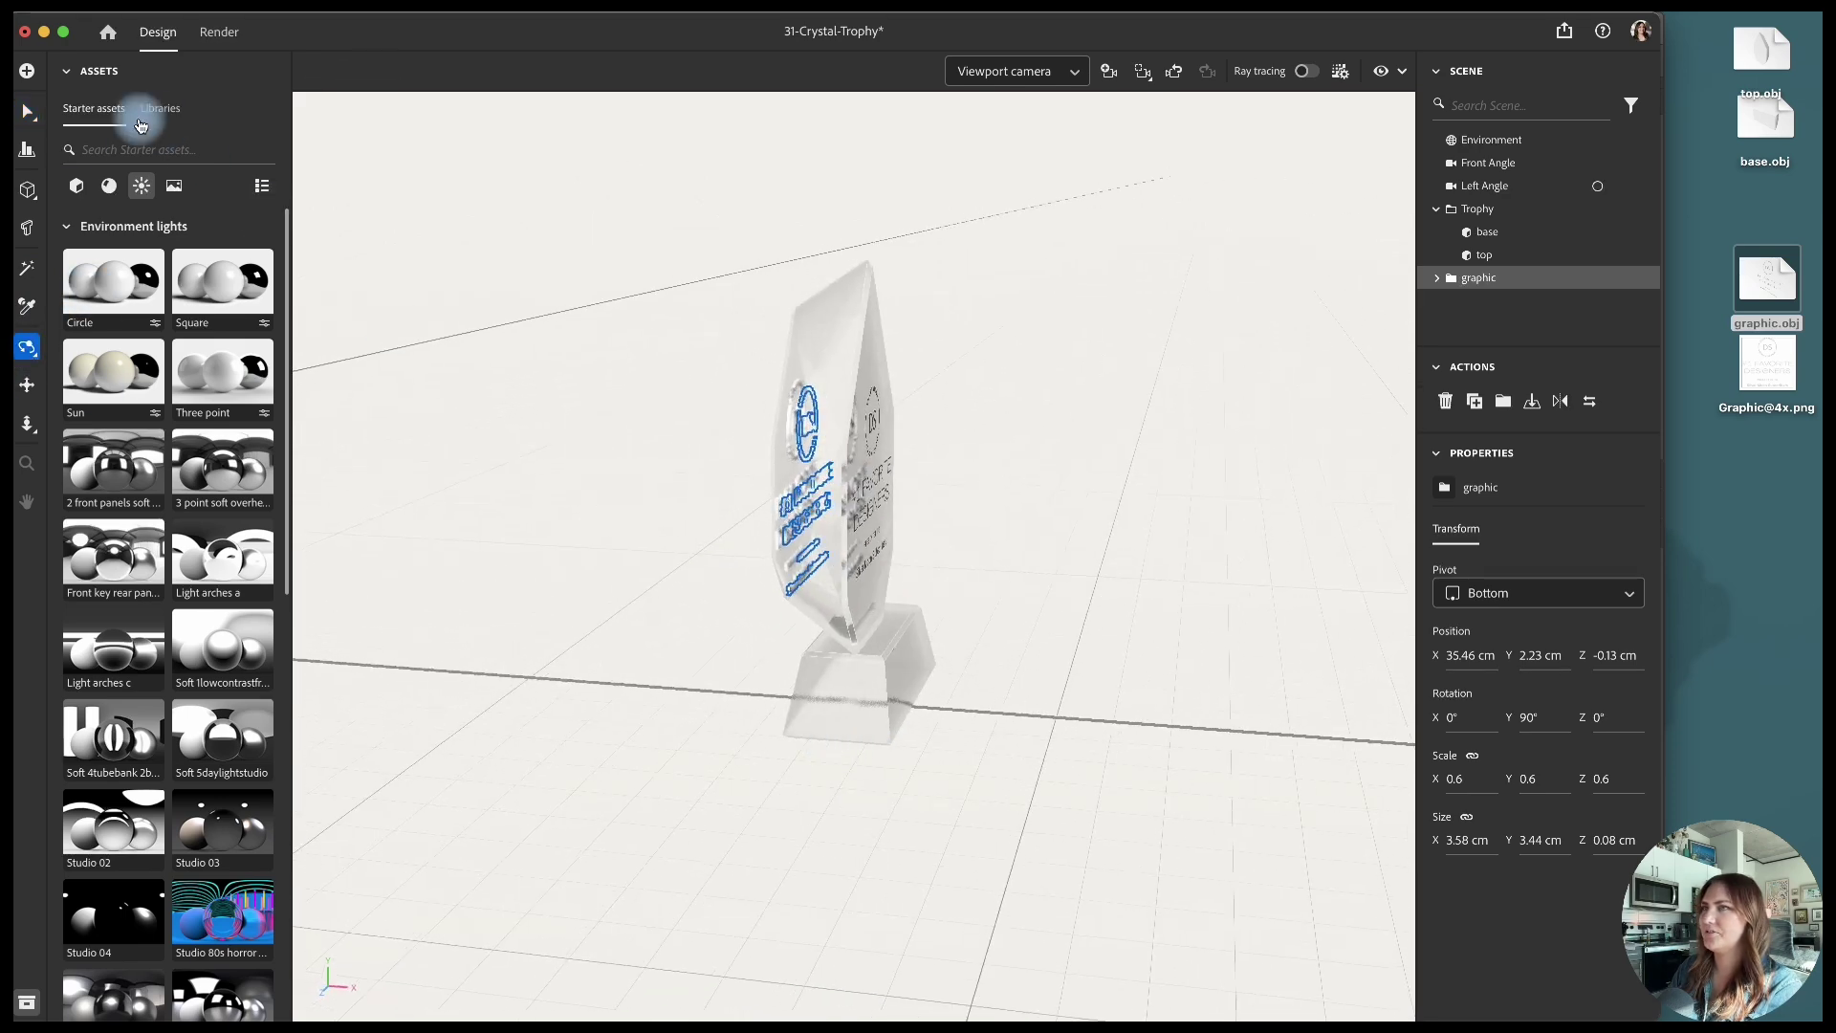
pyautogui.click(26, 111)
pyautogui.moveTo(930, 583); pyautogui.dragTo(996, 596)
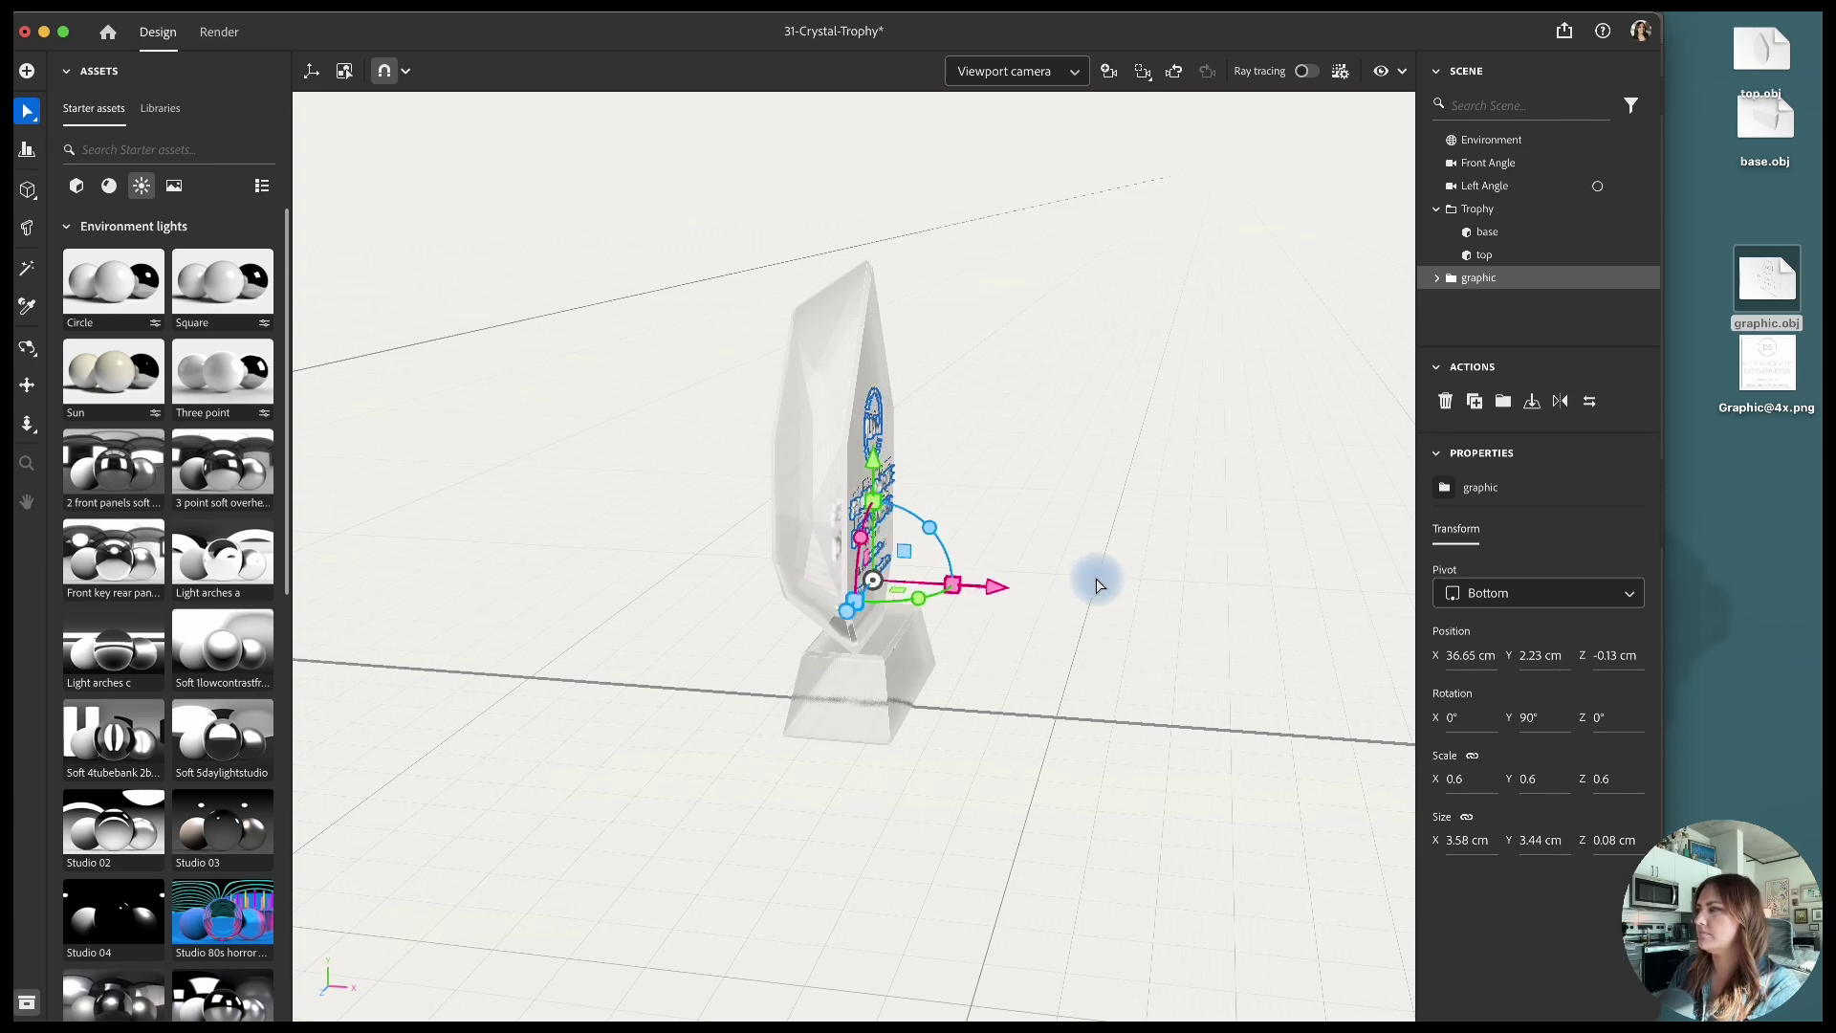
pyautogui.click(1097, 585)
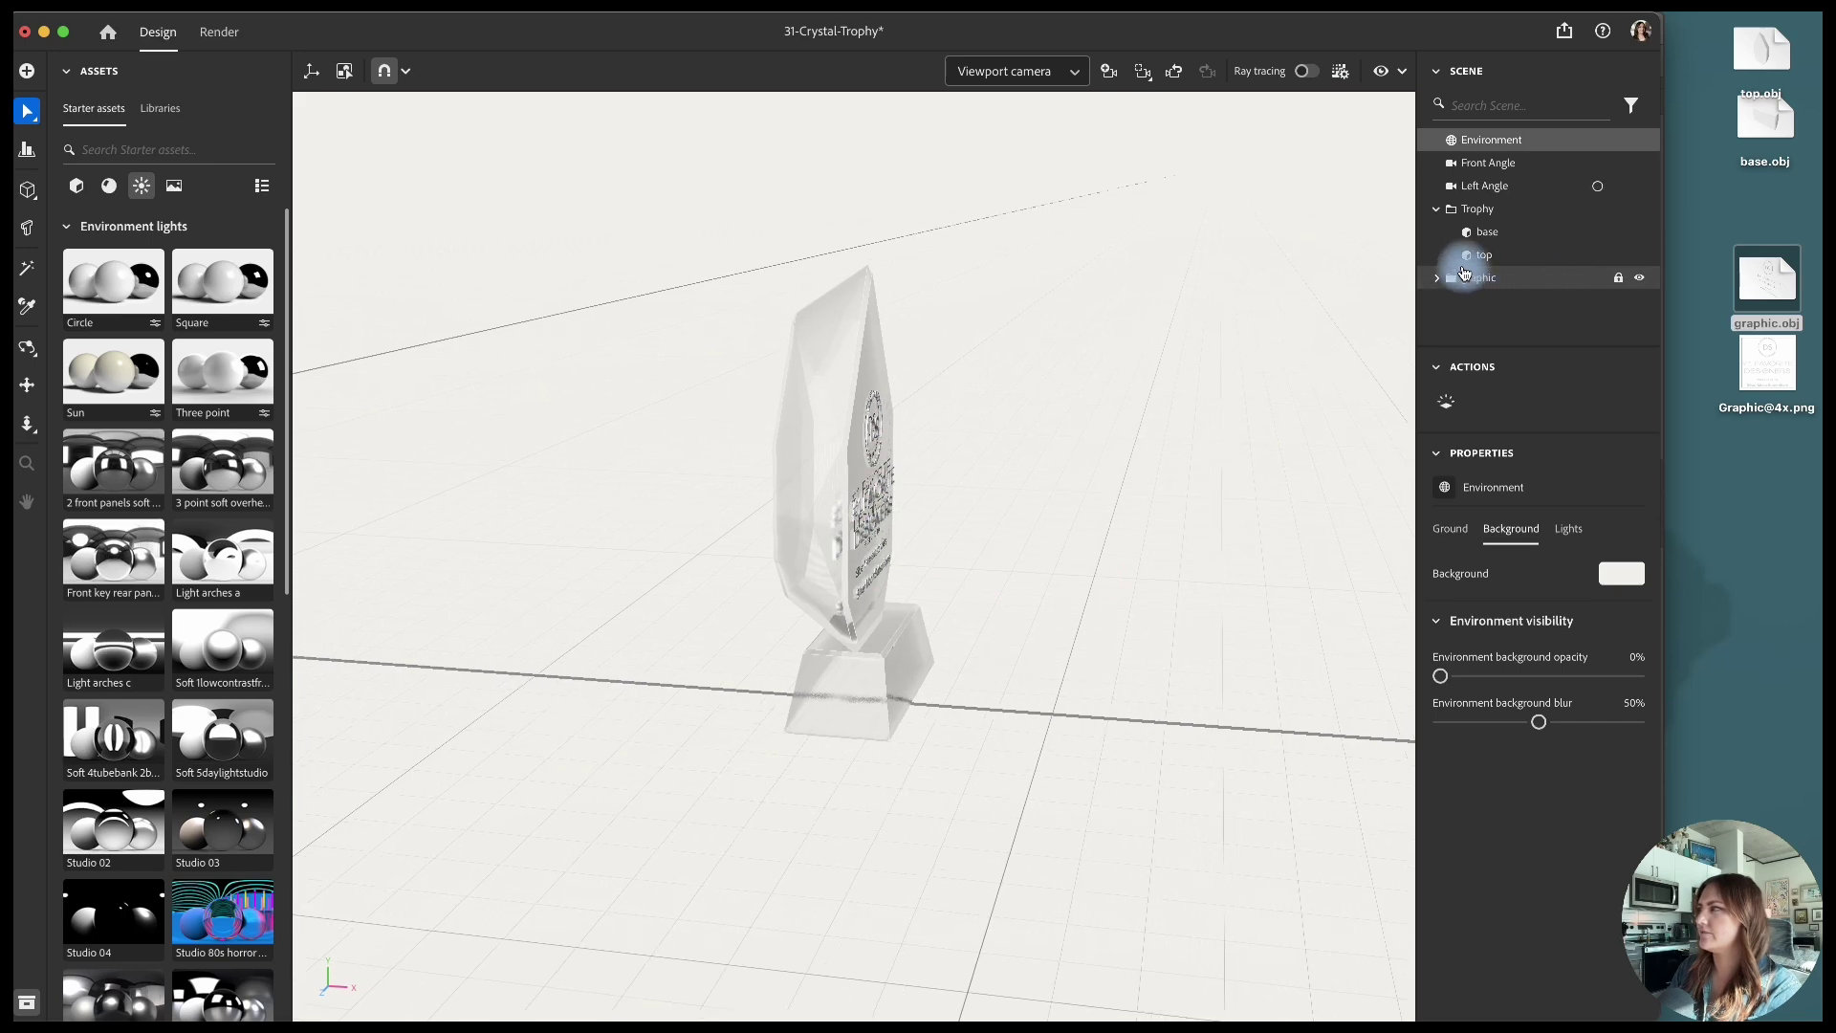
# Step: Apply the Glass material from the Materials library to the graphic layer
pyautogui.click(1516, 254)
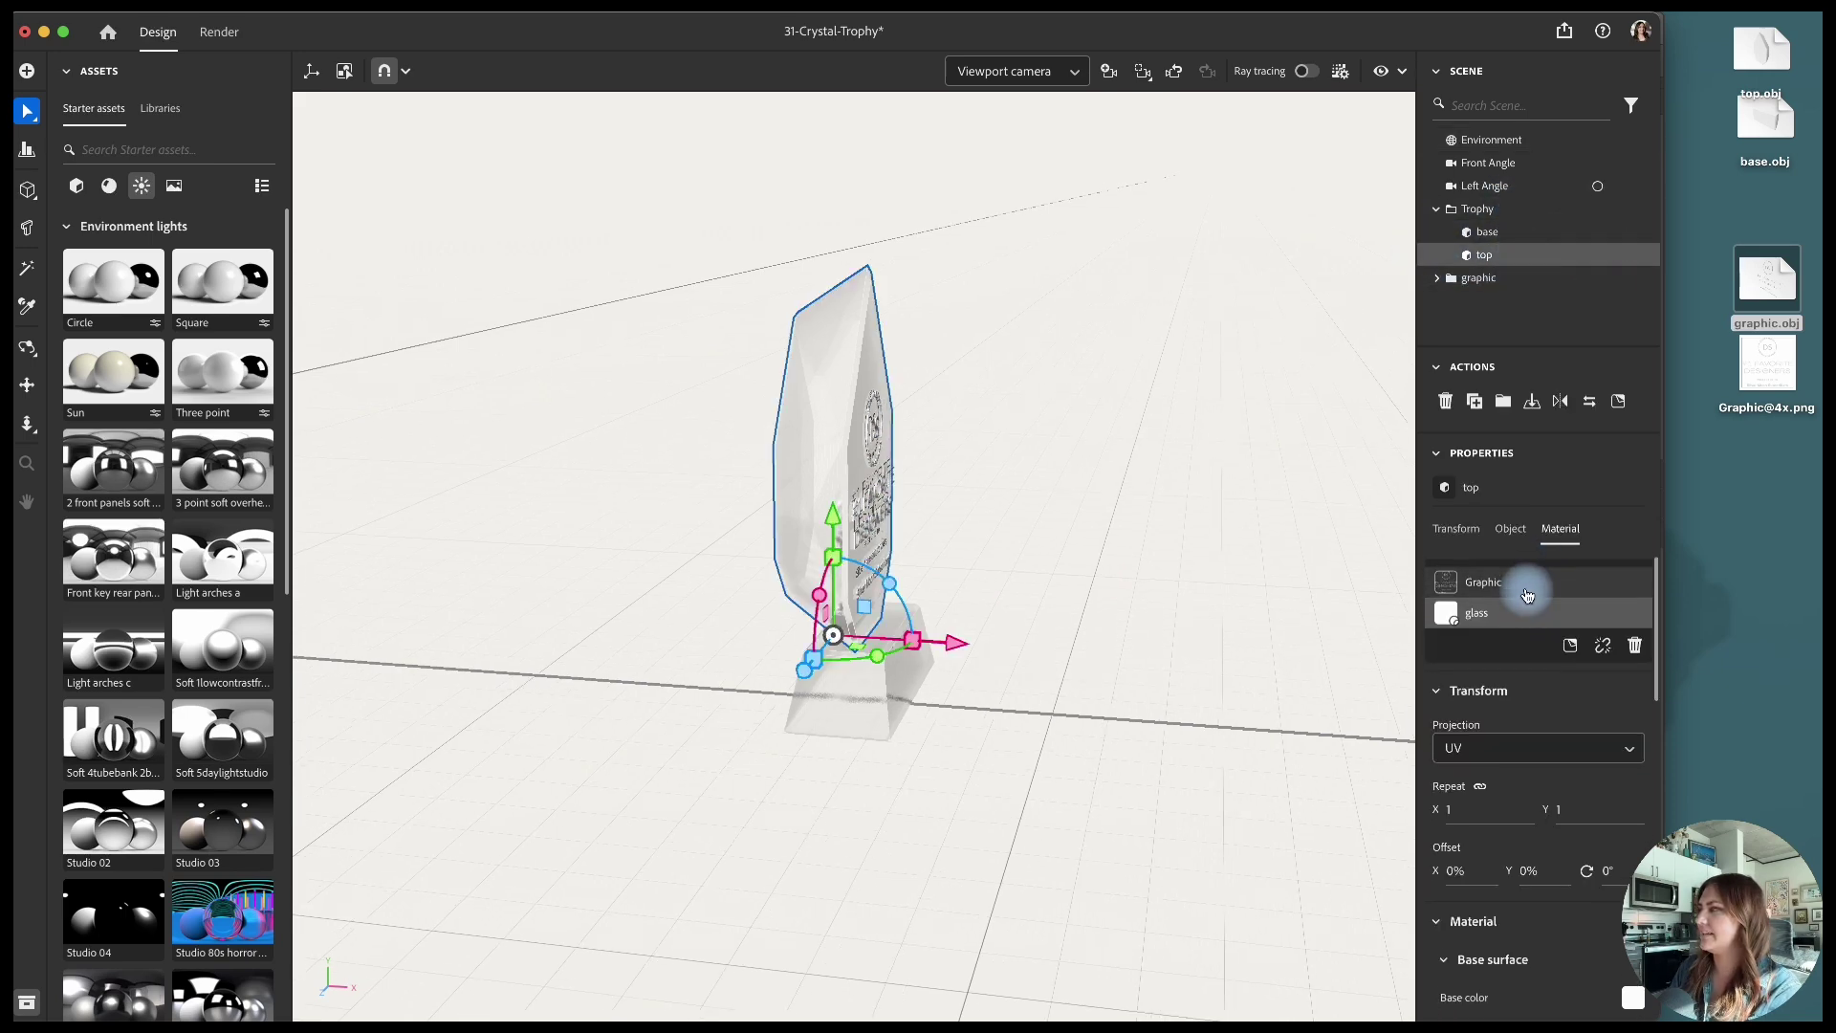
pyautogui.click(1524, 587)
pyautogui.press('Escape')
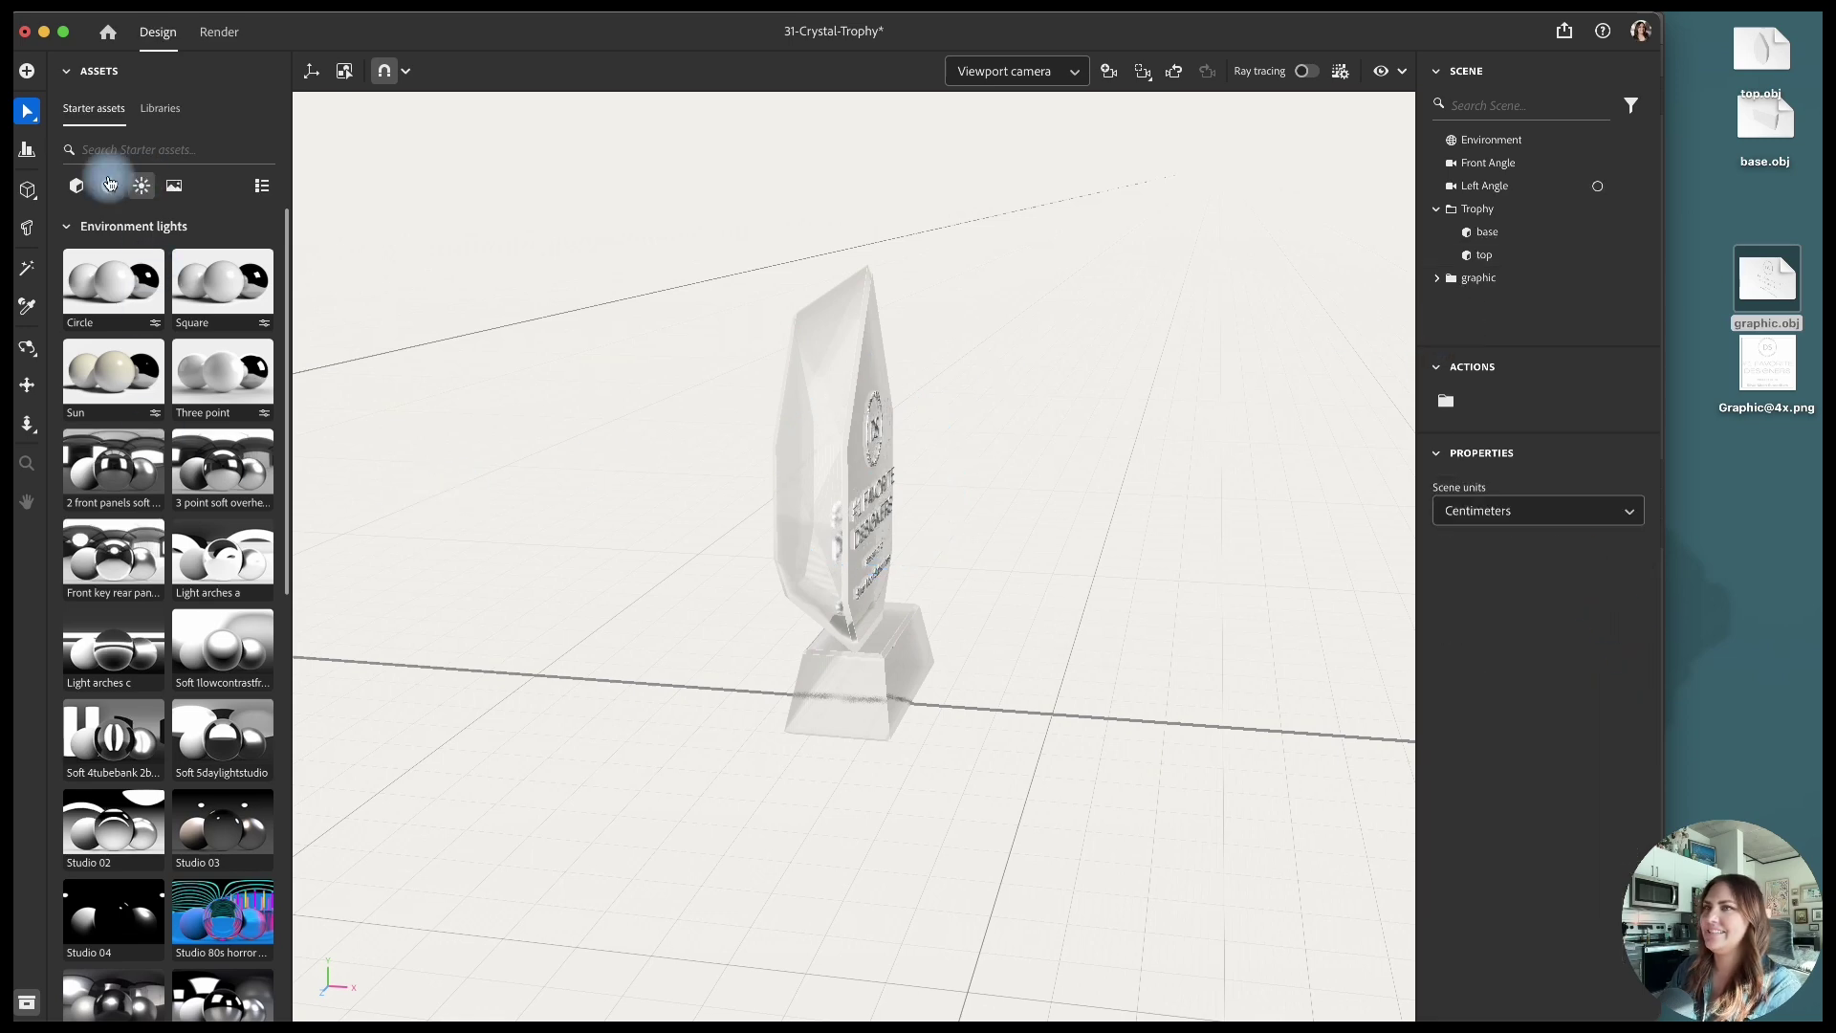
pyautogui.click(109, 185)
pyautogui.moveTo(186, 260); pyautogui.dragTo(1473, 278)
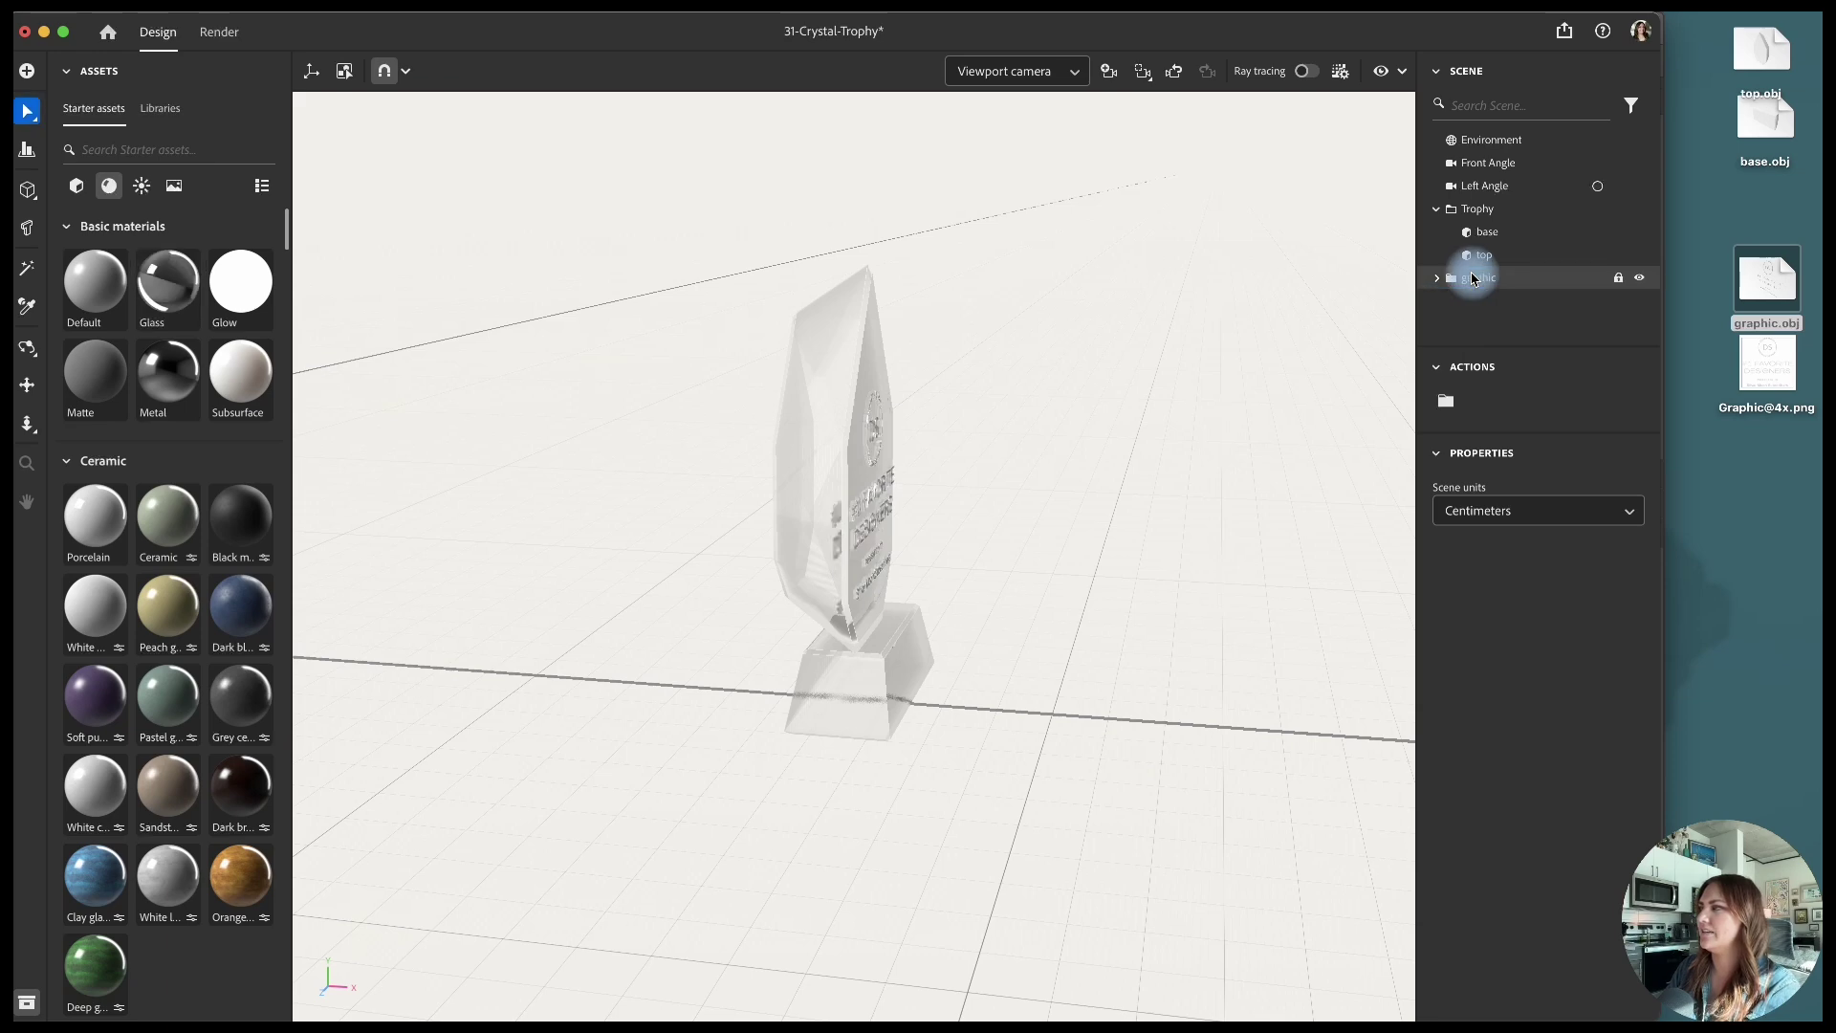
# Step: View through the Left Angle camera and nudge the graphic, selecting it with the Trophy group
pyautogui.click(1598, 187)
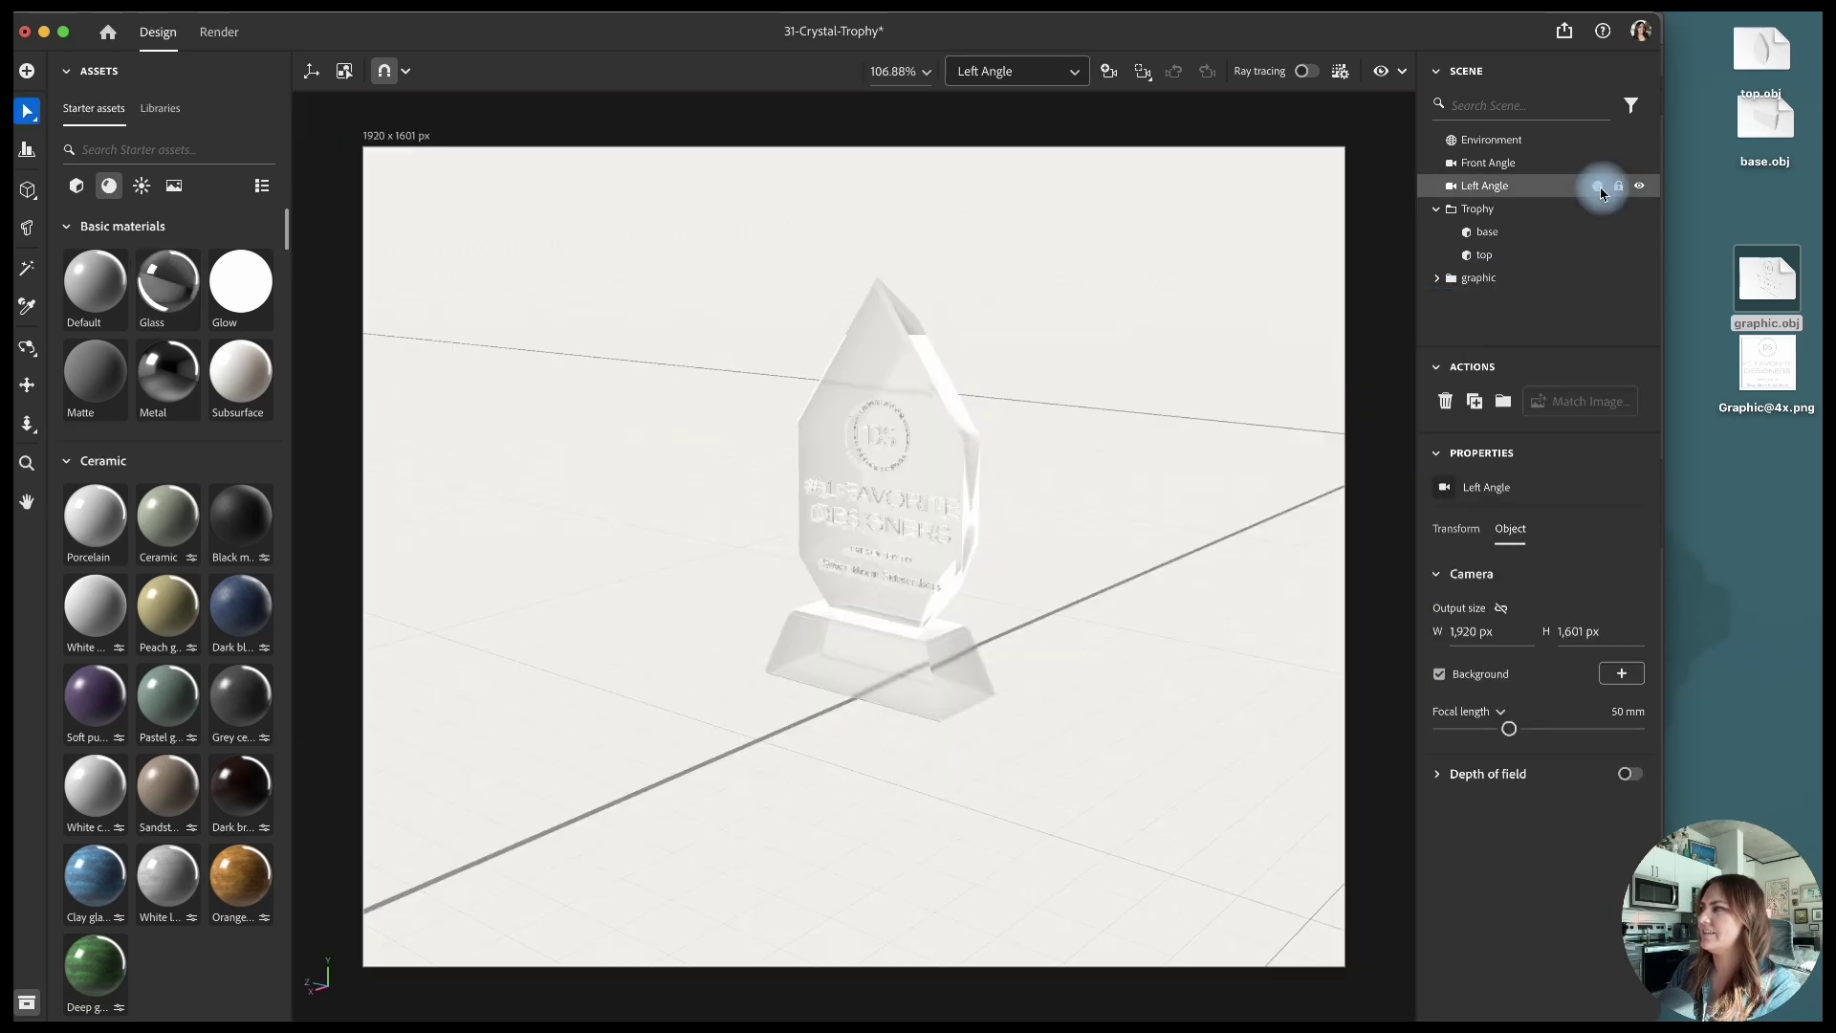
pyautogui.click(1531, 279)
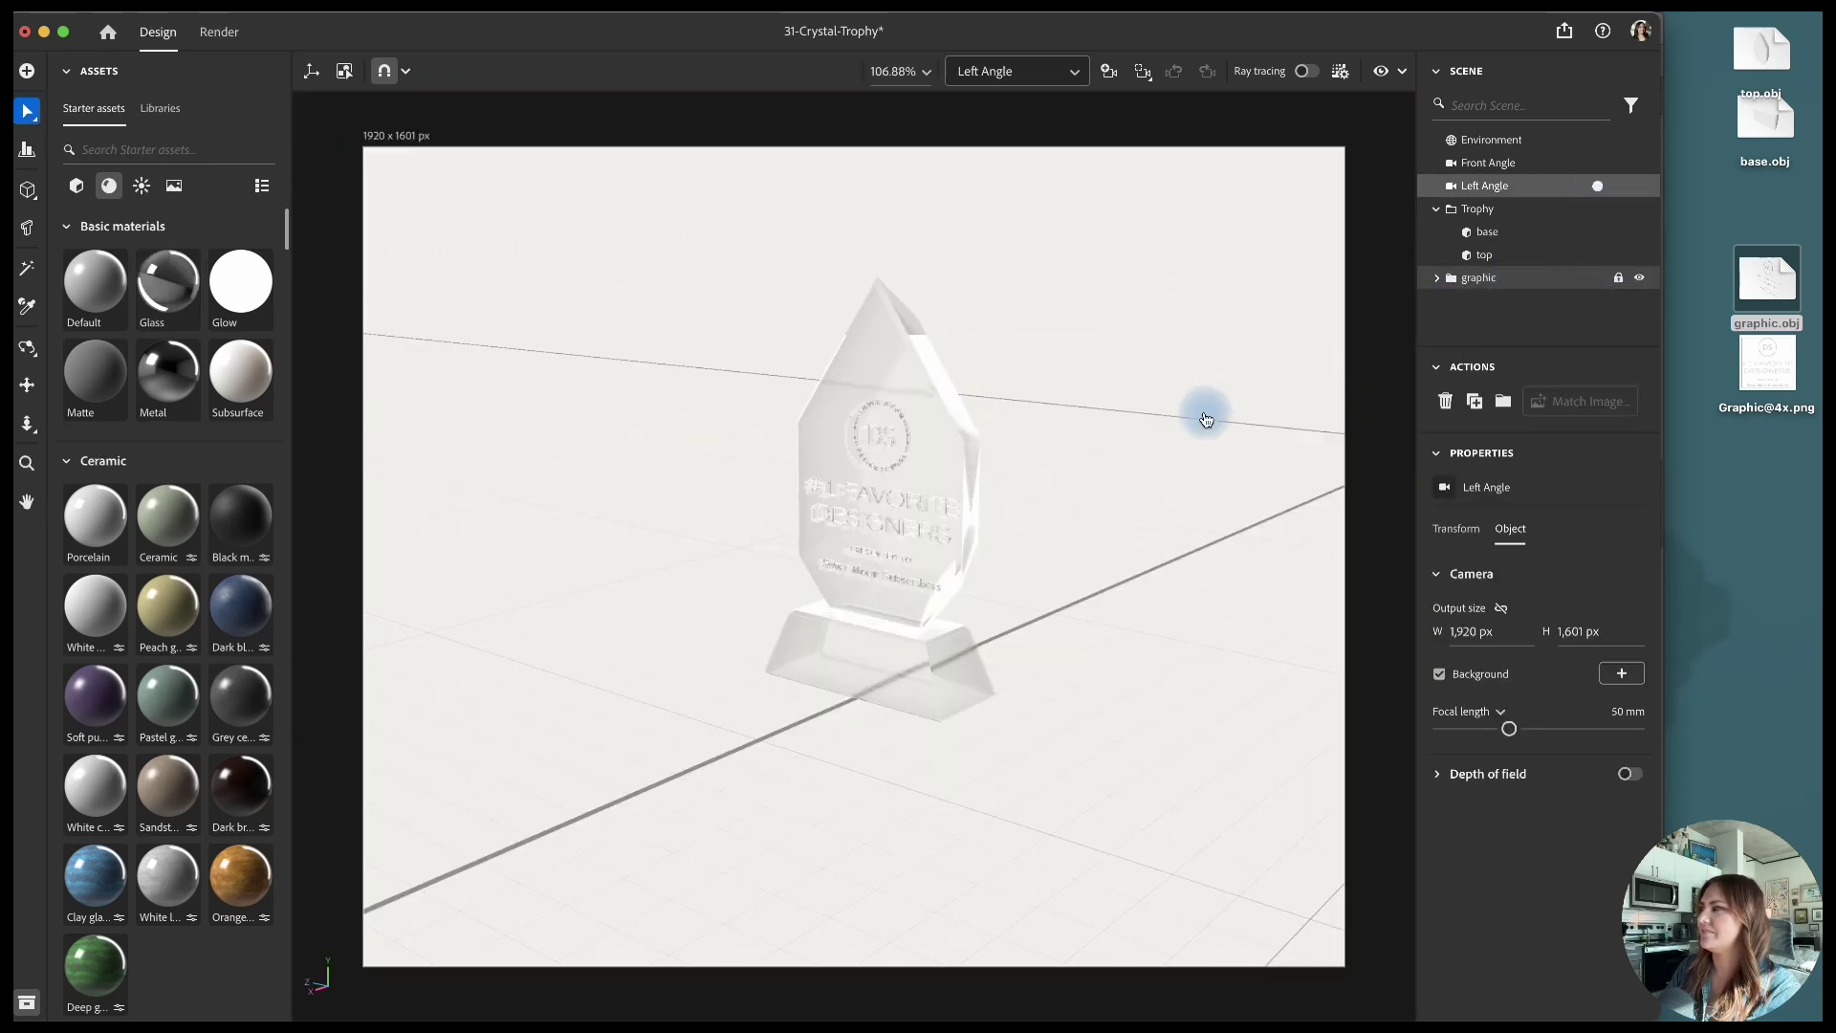
pyautogui.moveTo(790, 568); pyautogui.dragTo(787, 562)
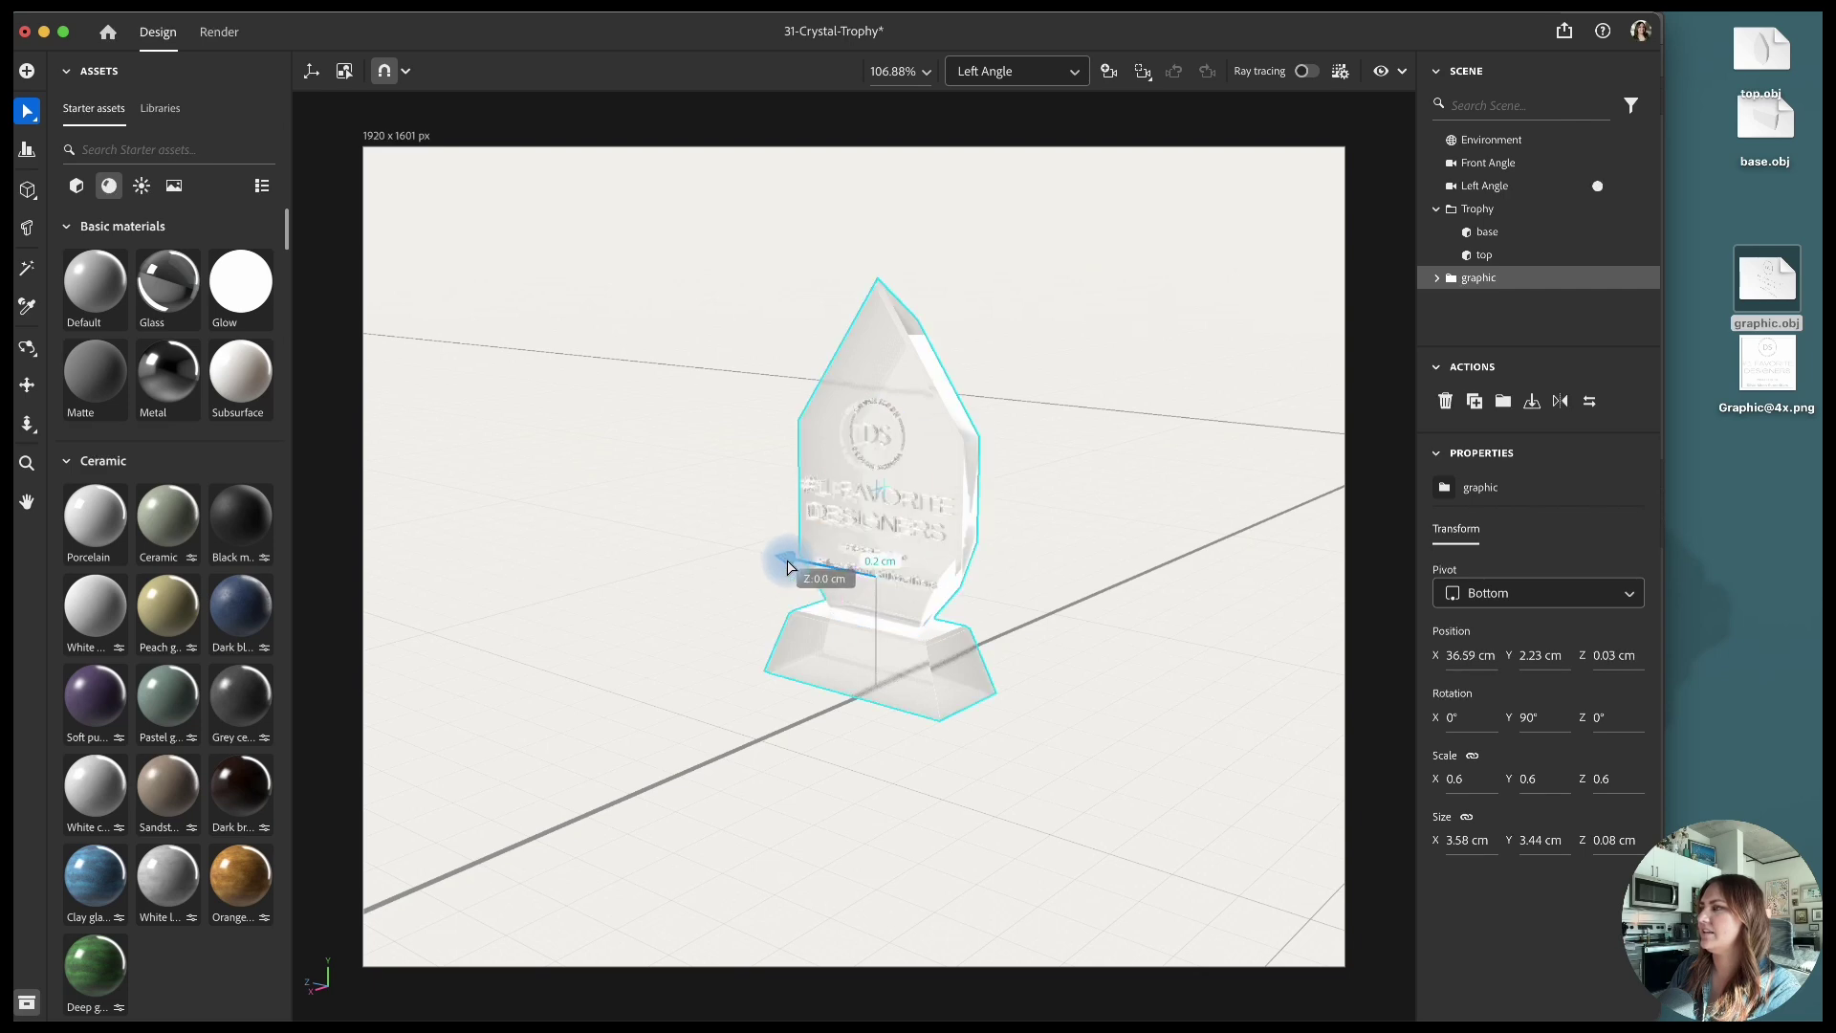
pyautogui.click(1439, 213)
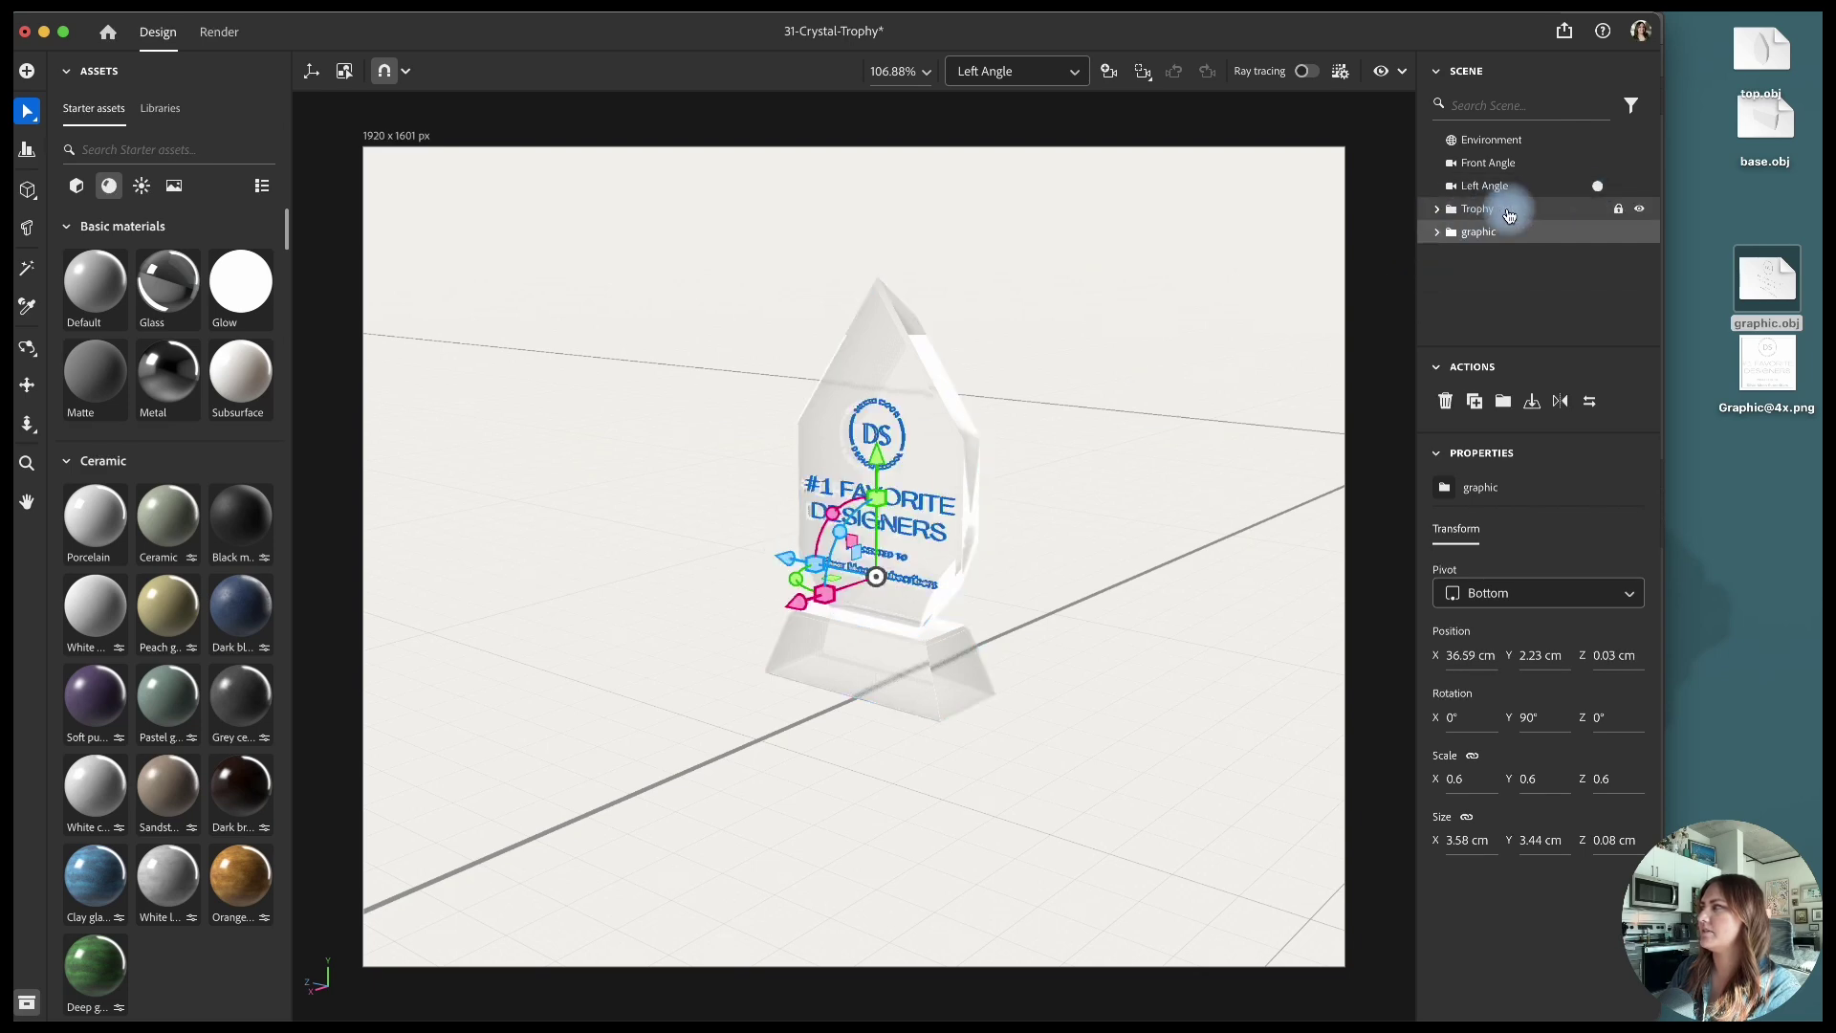
pyautogui.keyDown('shift'); pyautogui.click(1509, 212); pyautogui.keyUp('shift')
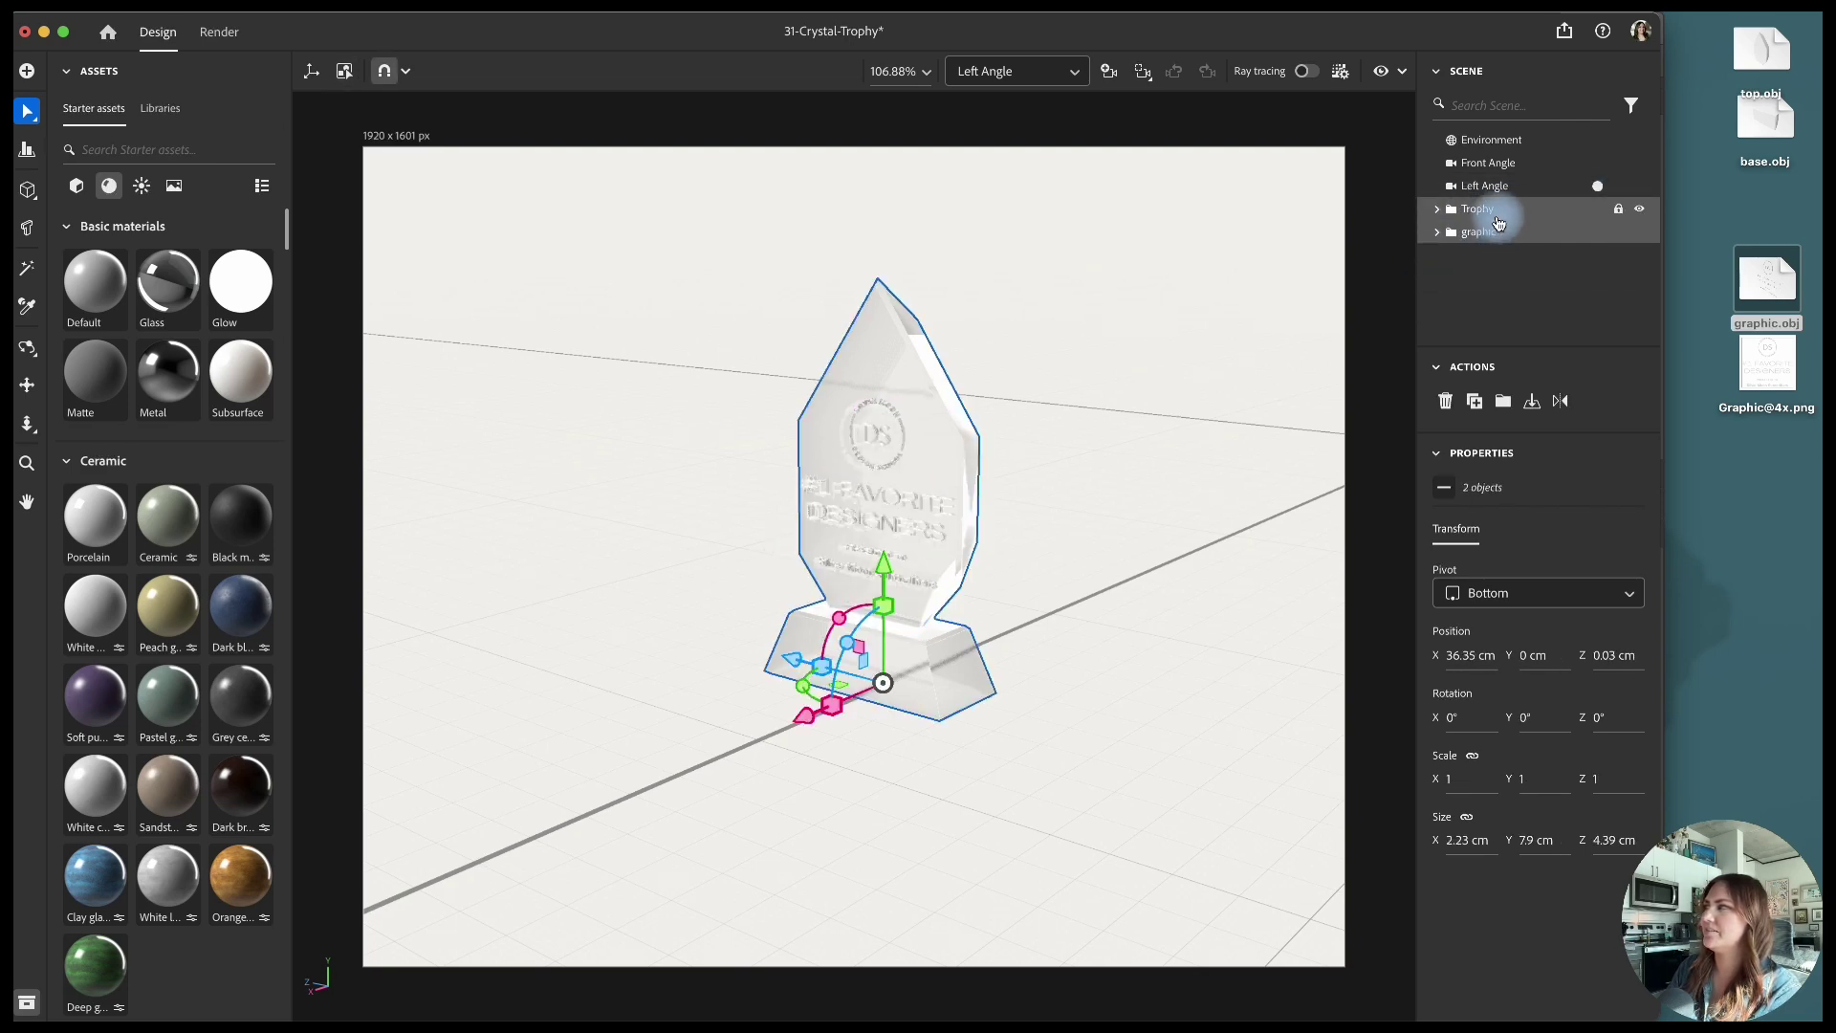
pyautogui.click(24, 155)
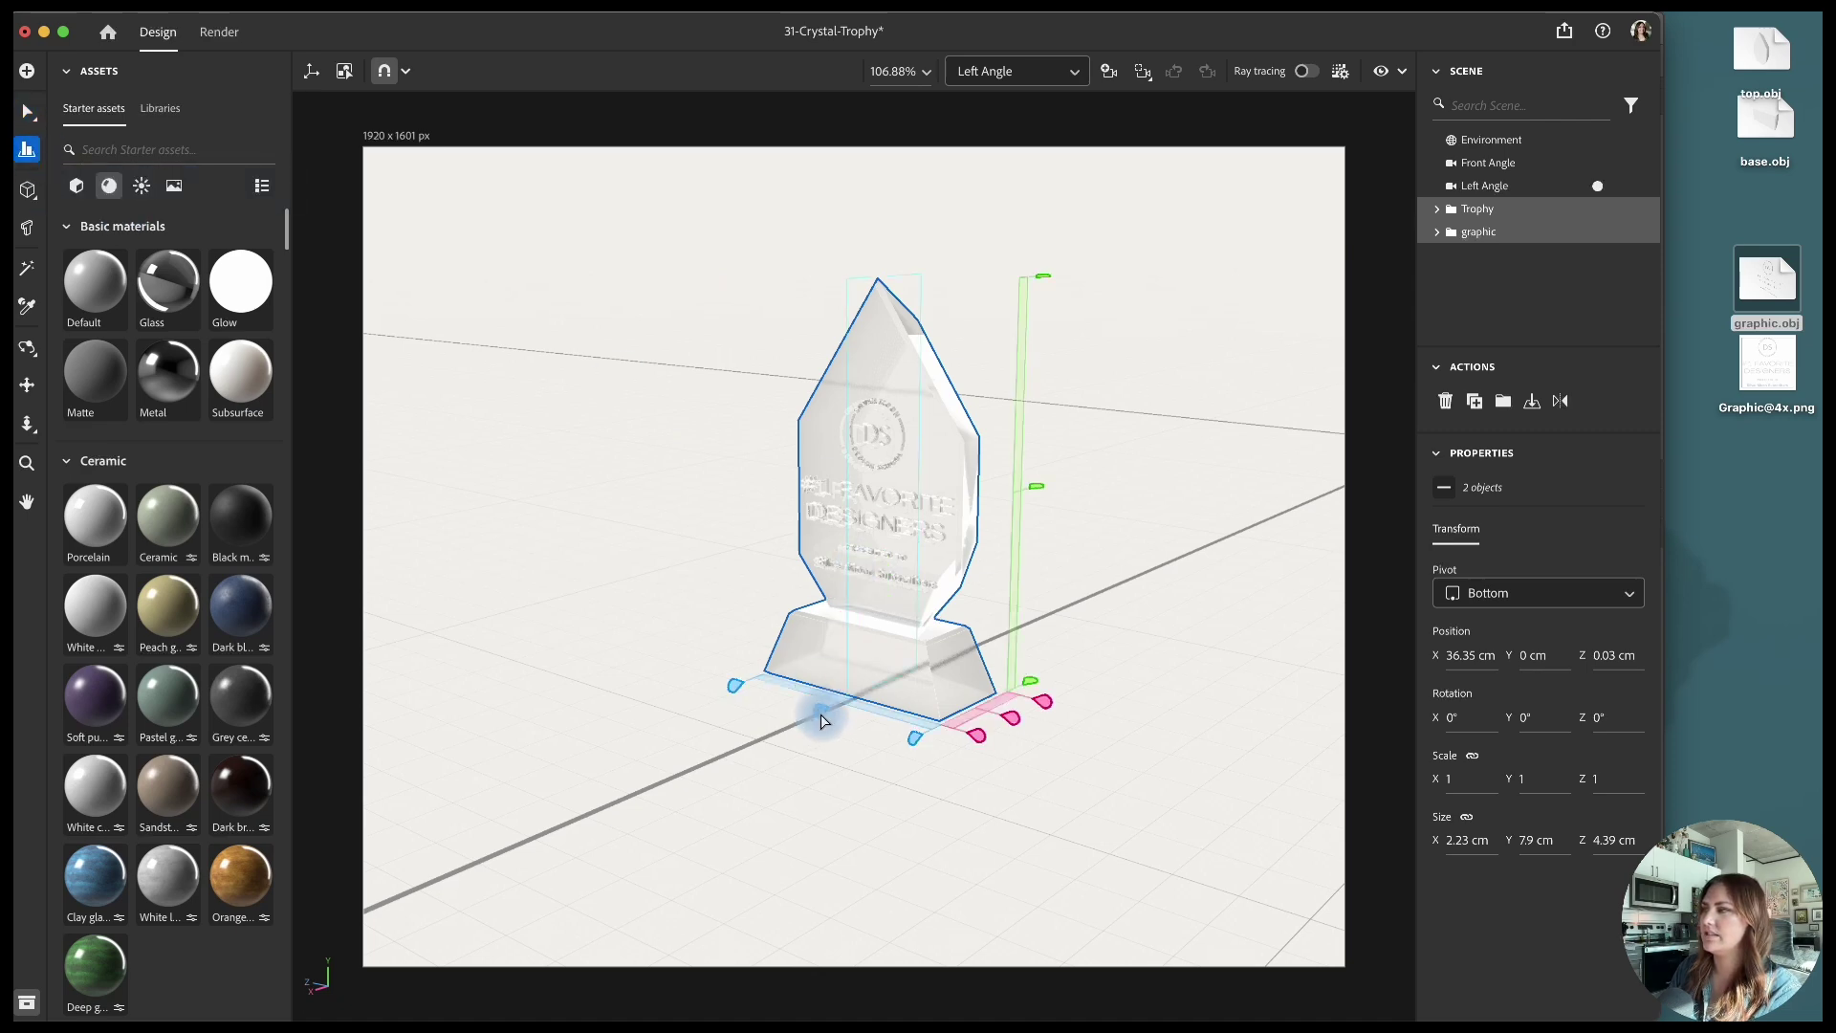
pyautogui.press('v')
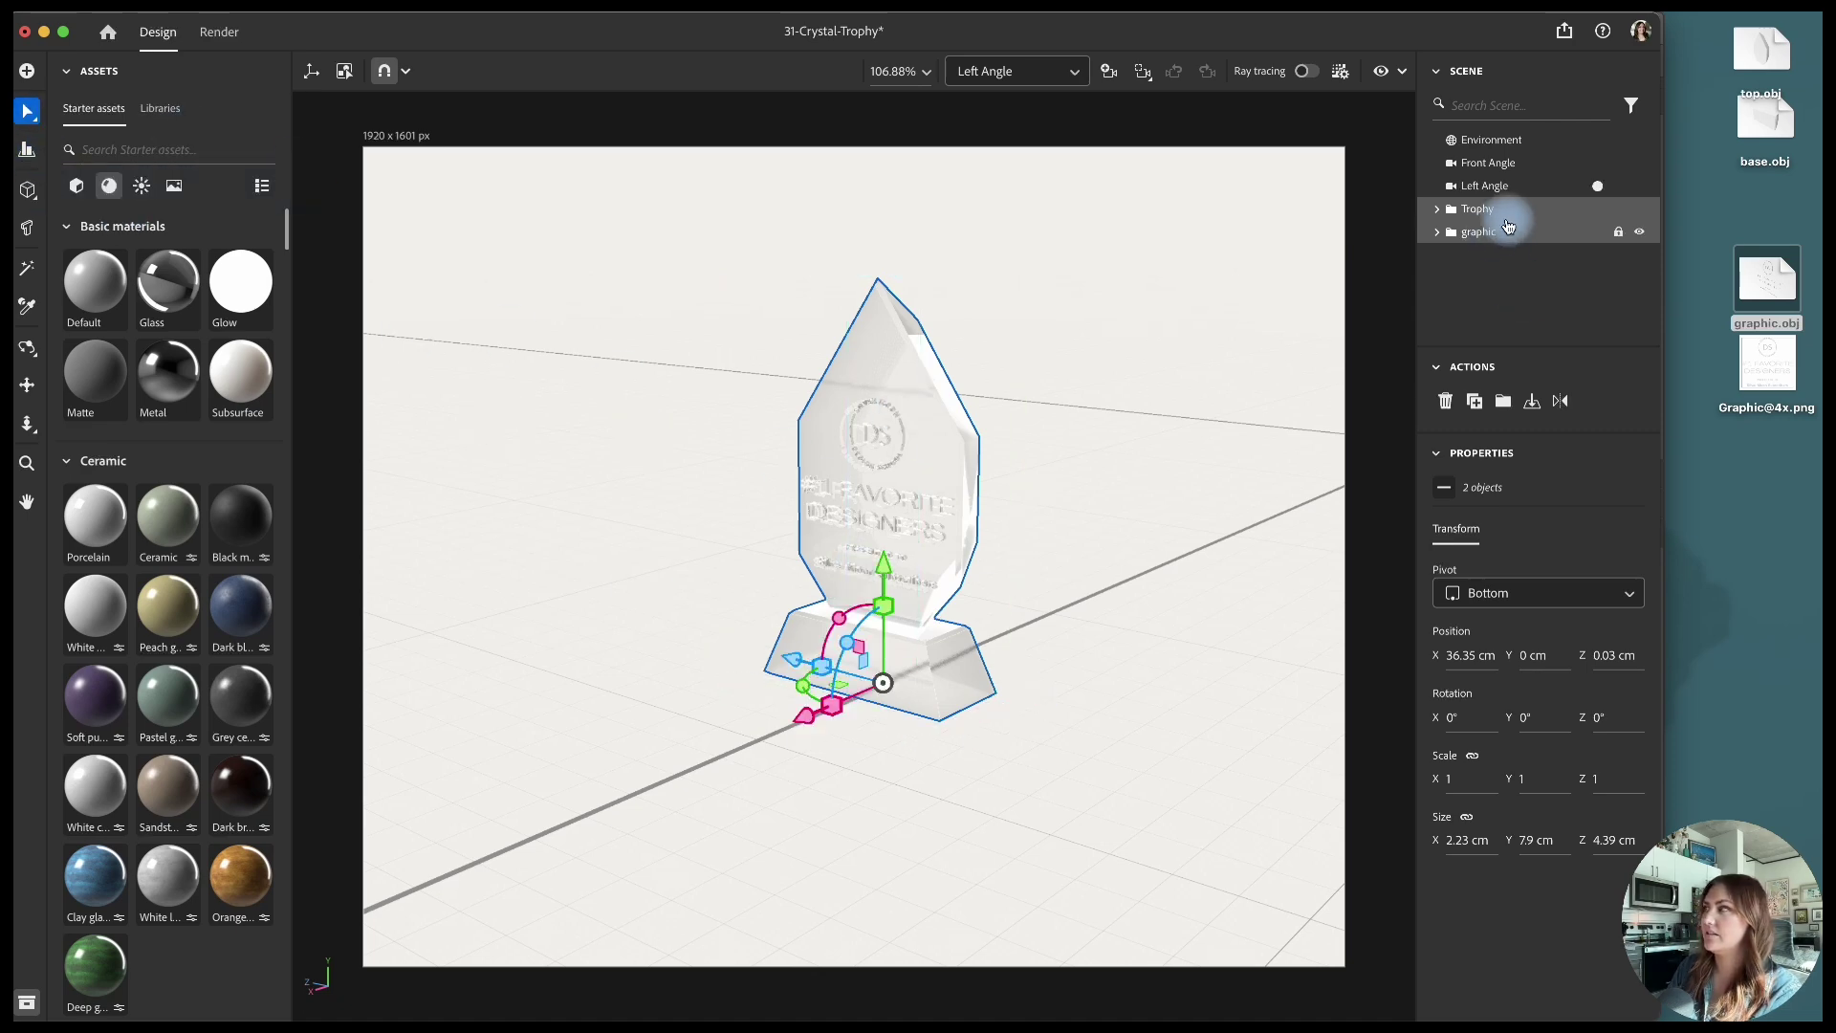
# Step: Scale the graphic to 0.5 and raise it to Y 3.11 cm on the trophy face
pyautogui.click(1523, 241)
pyautogui.moveTo(877, 450); pyautogui.dragTo(880, 450)
pyautogui.click(1474, 779)
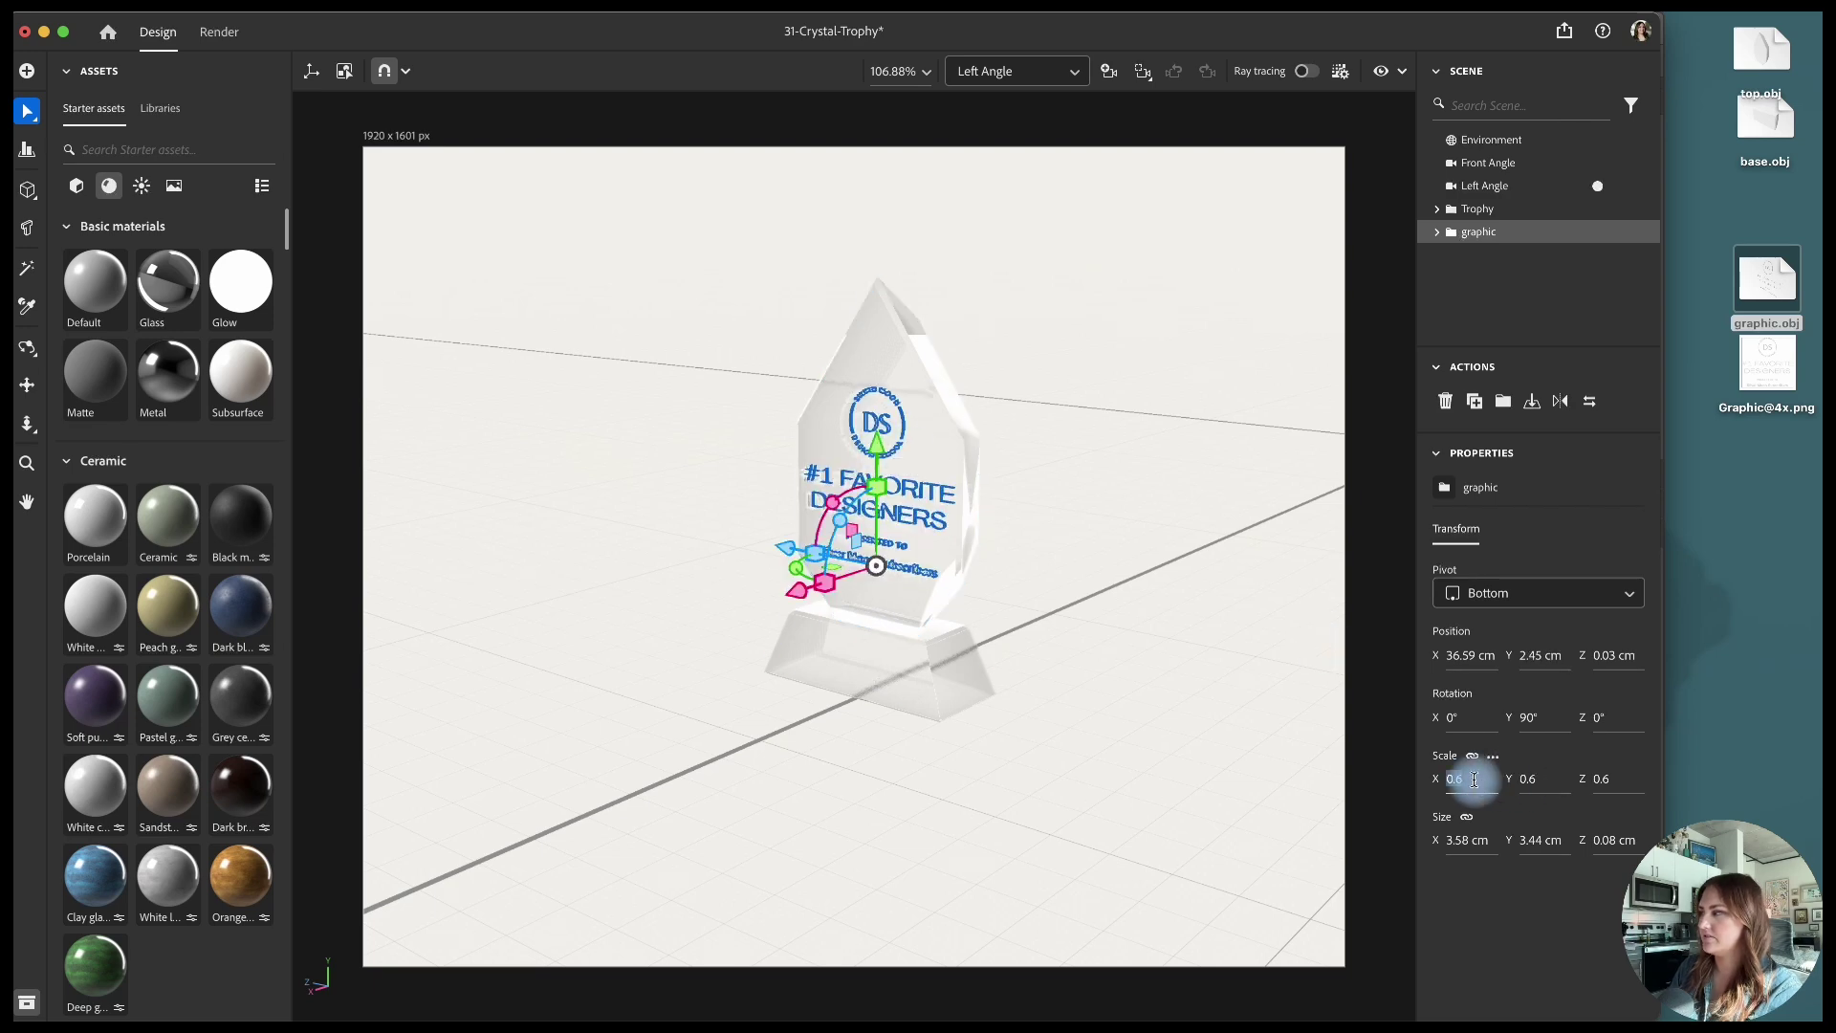
pyautogui.write('0.5')
pyautogui.press('Return')
pyautogui.moveTo(878, 449)
pyautogui.mouseDown()
pyautogui.moveTo(873, 328)
pyautogui.moveTo(882, 427)
pyautogui.mouseUp()
# Step: Render the Front Angle and Left Angle cameras to PNG, then return to Design
pyautogui.click(223, 35)
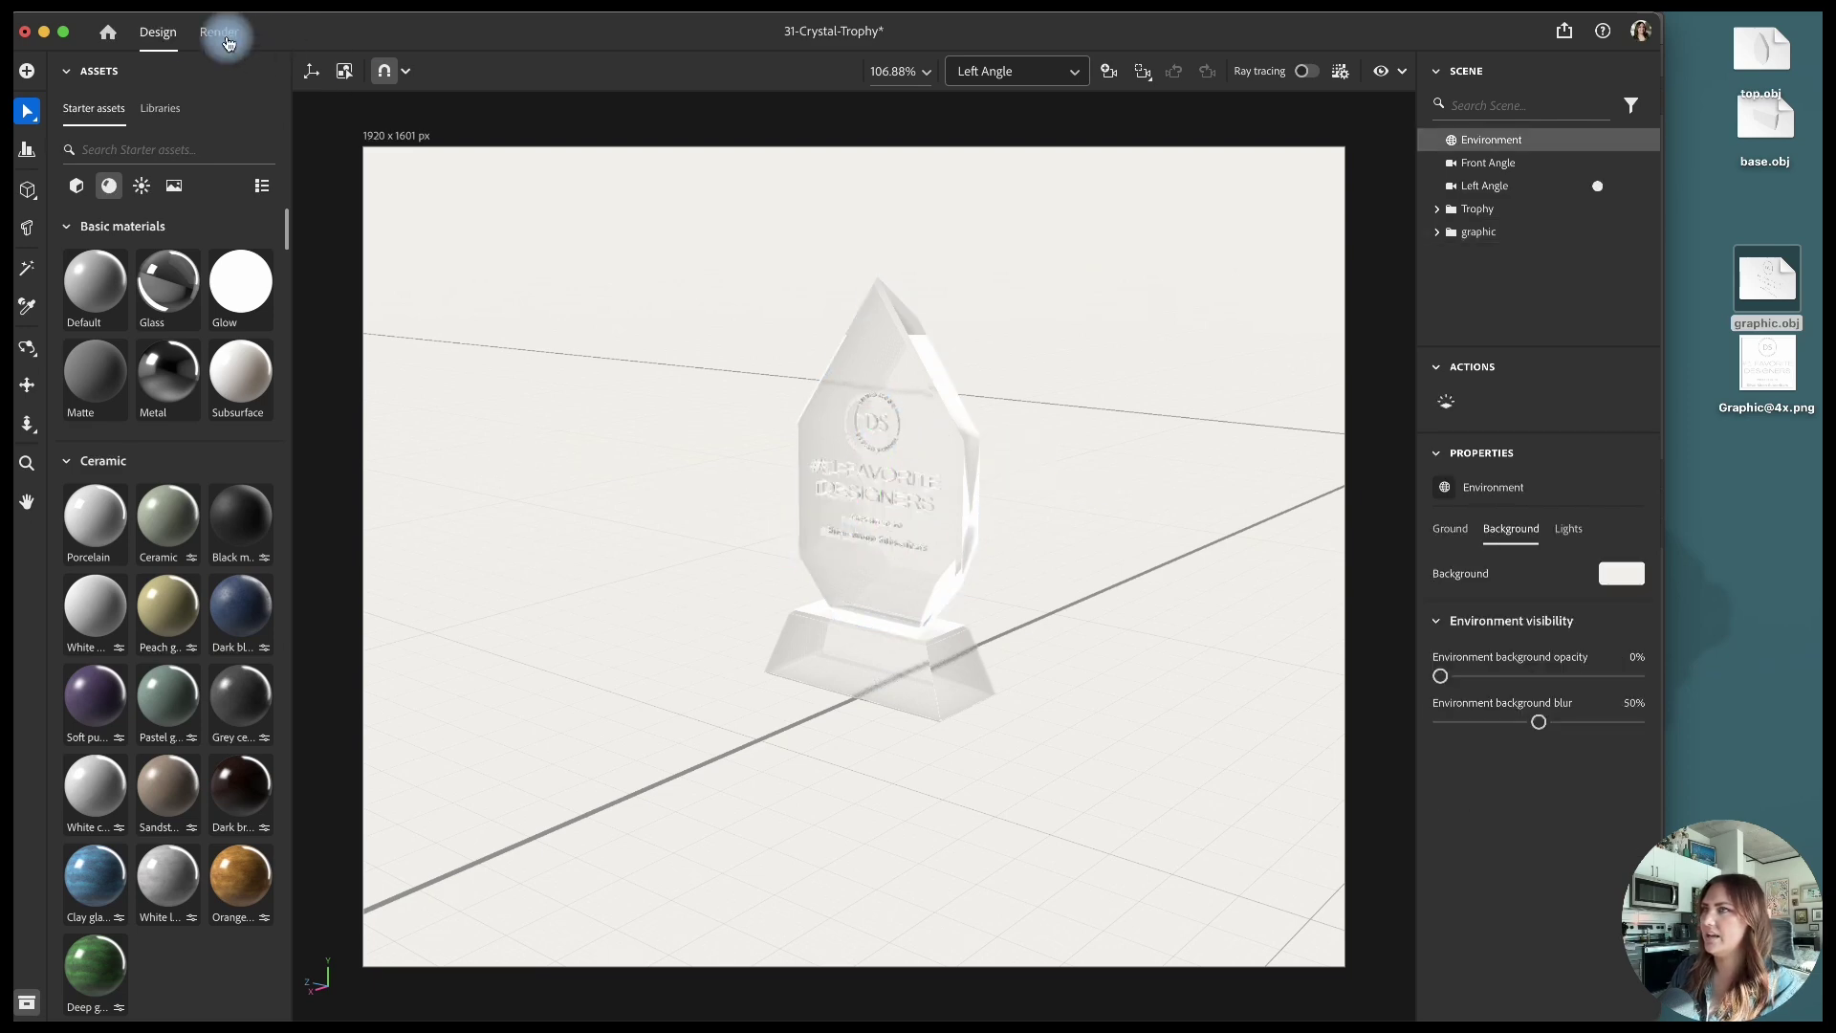
pyautogui.click(1591, 436)
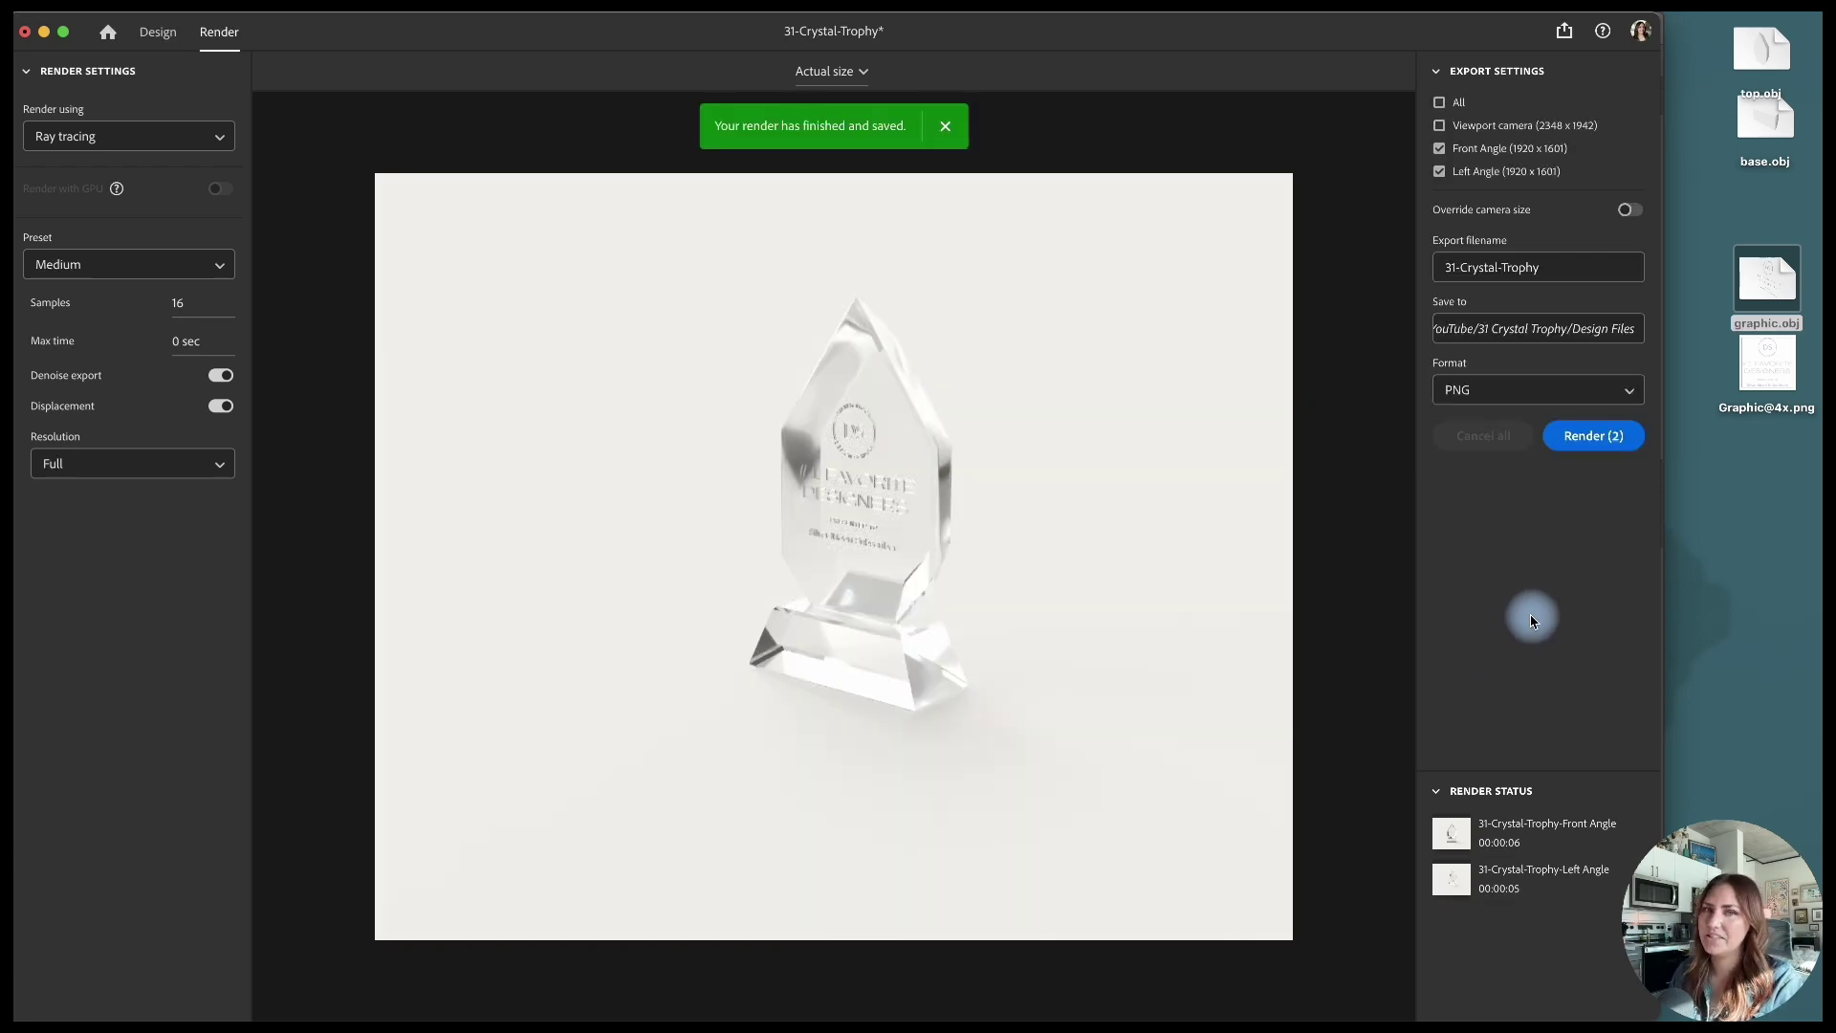
pyautogui.click(159, 32)
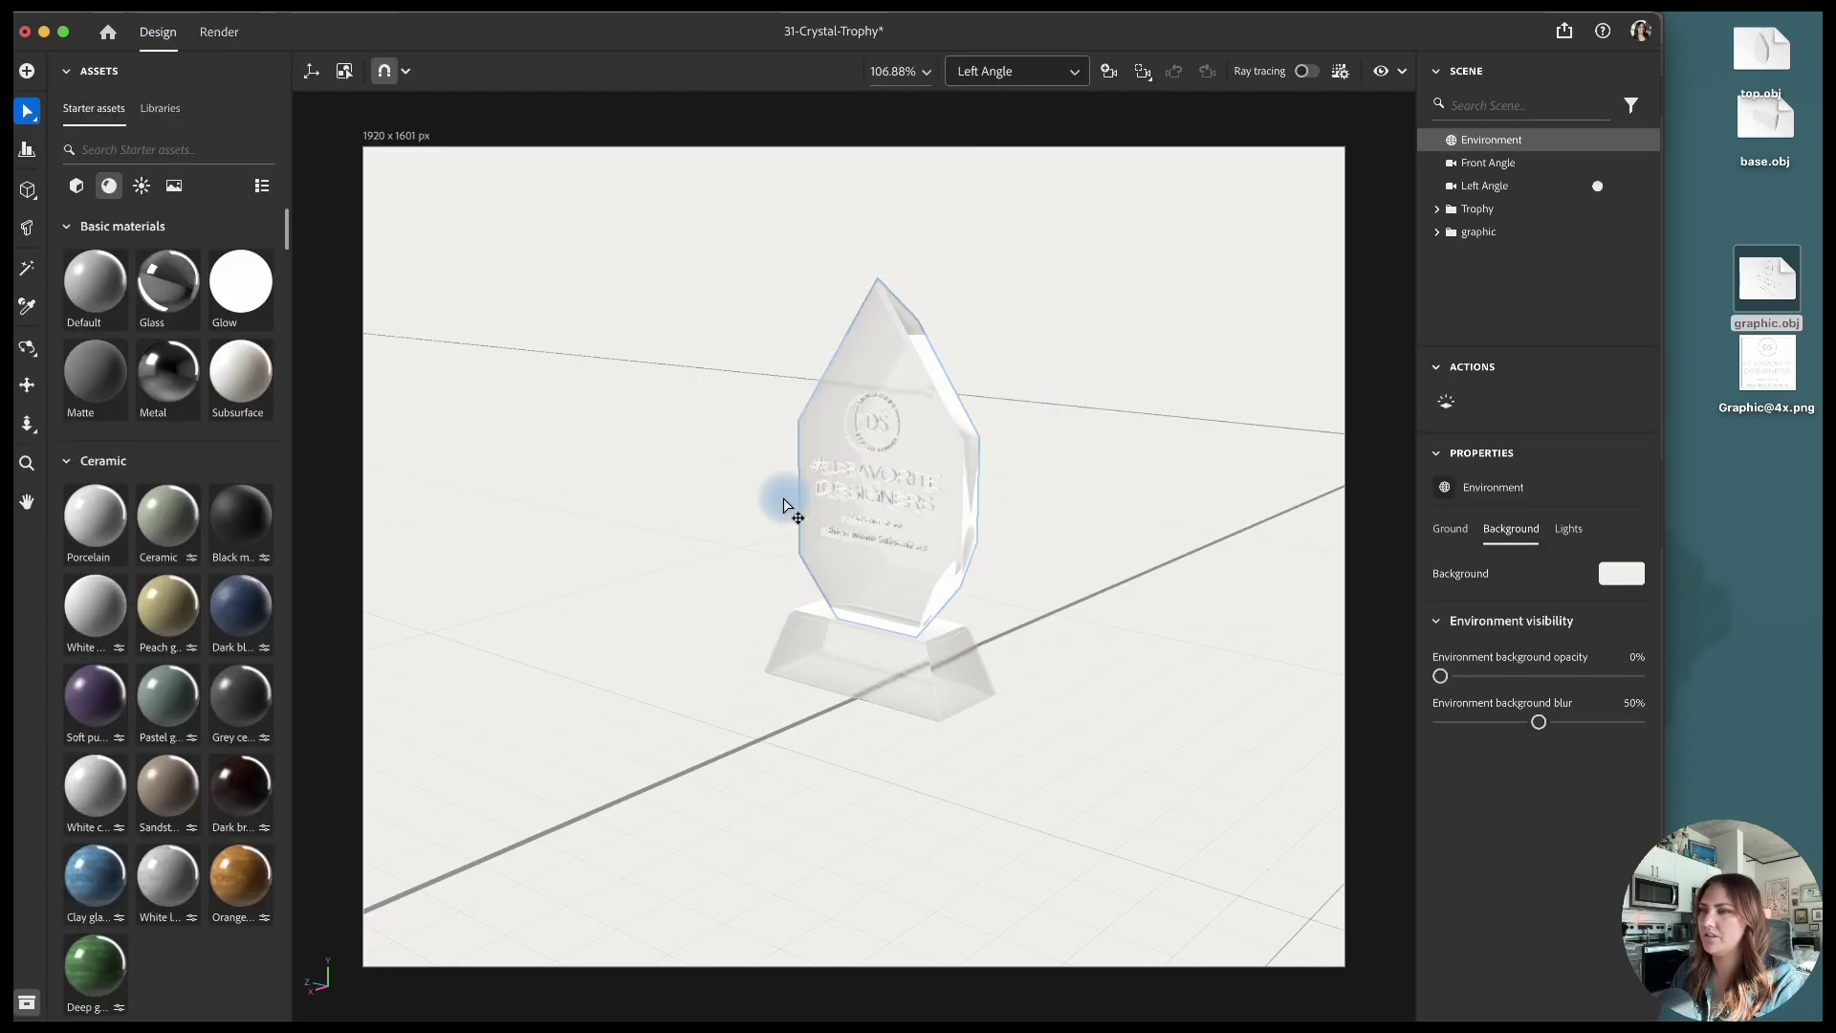
# Step: Apply Metal to the graphic and re-render both cameras, replacing the earlier files
pyautogui.scroll(-5, 165, 536)
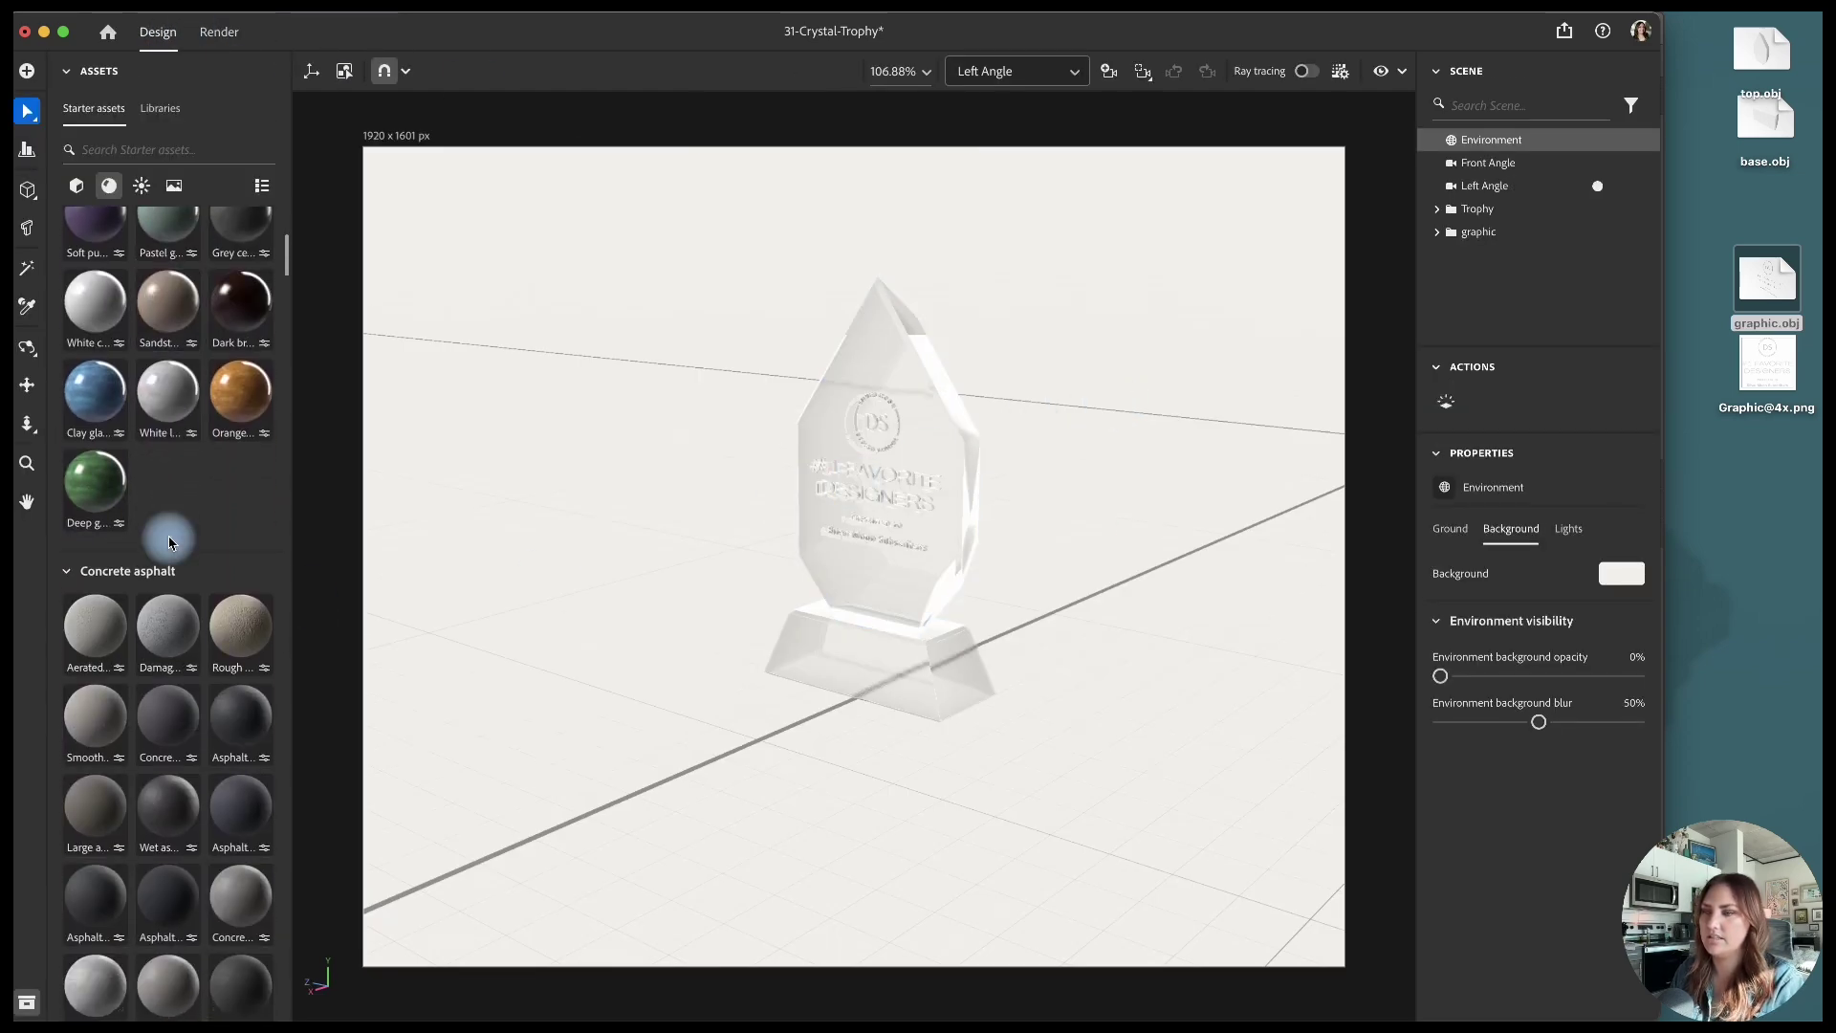
pyautogui.scroll(5, 168, 526)
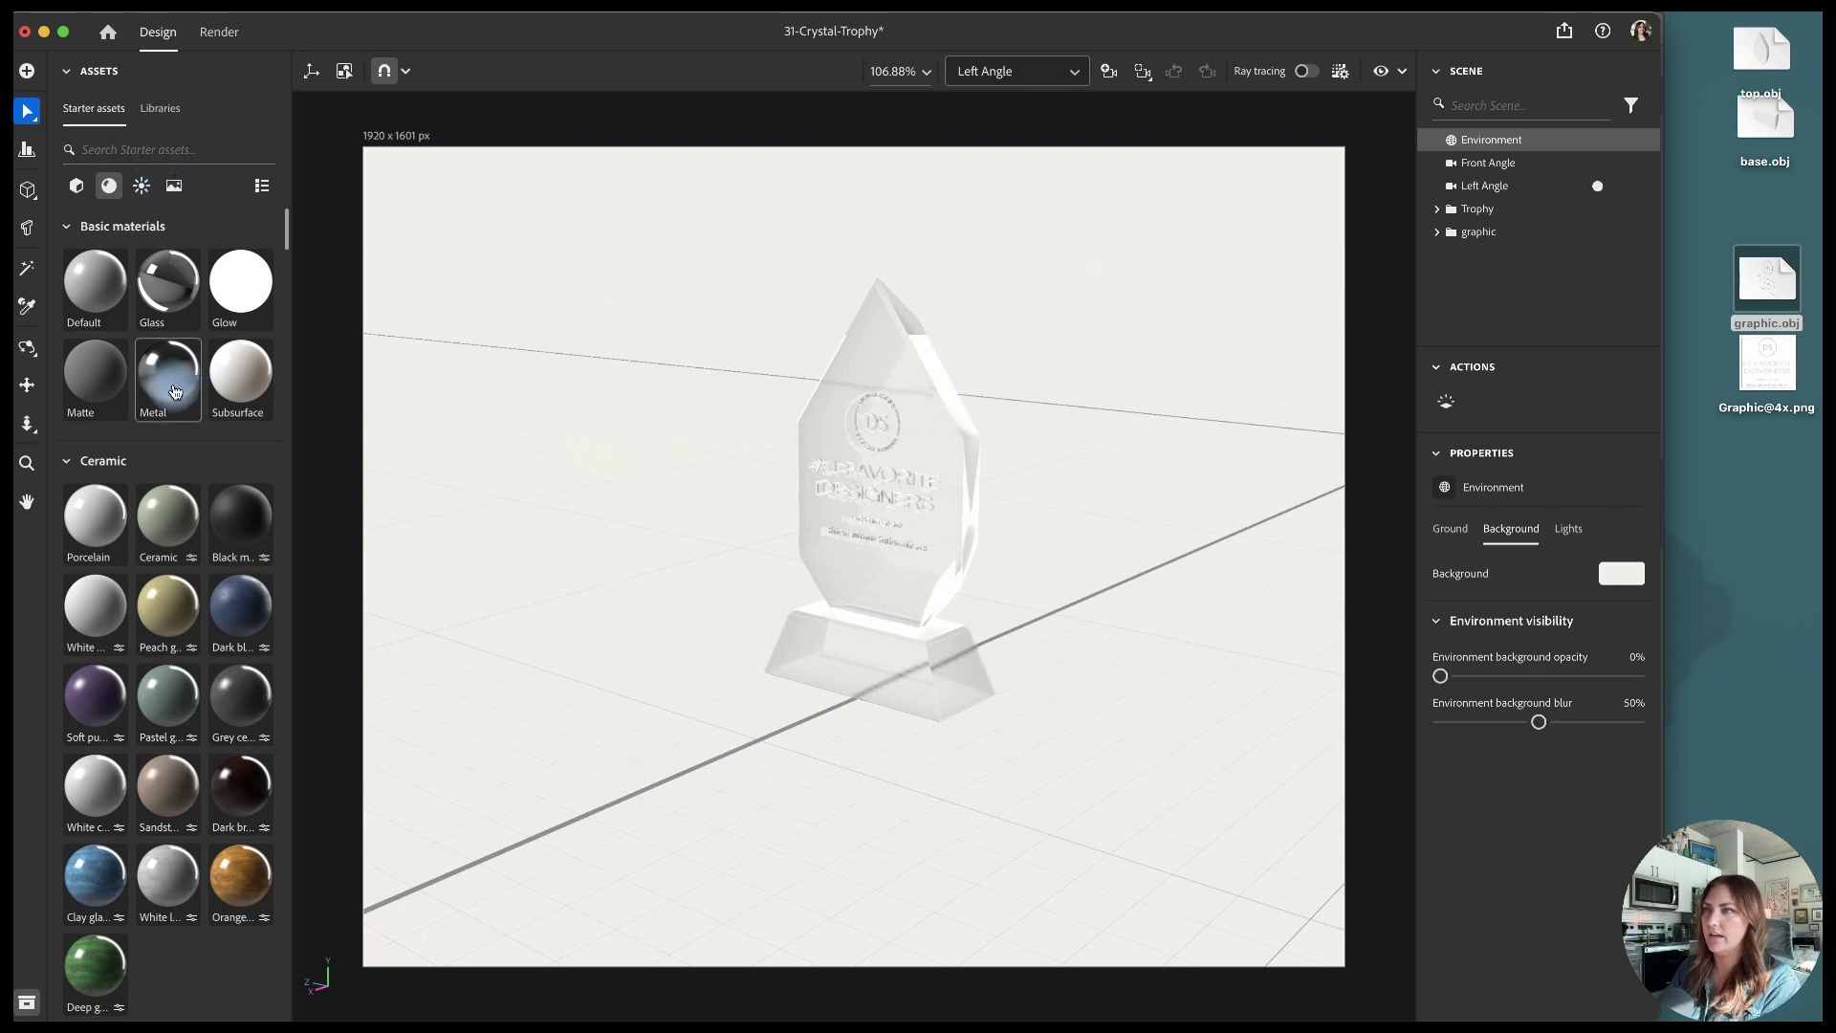
pyautogui.moveTo(169, 373); pyautogui.dragTo(1504, 232)
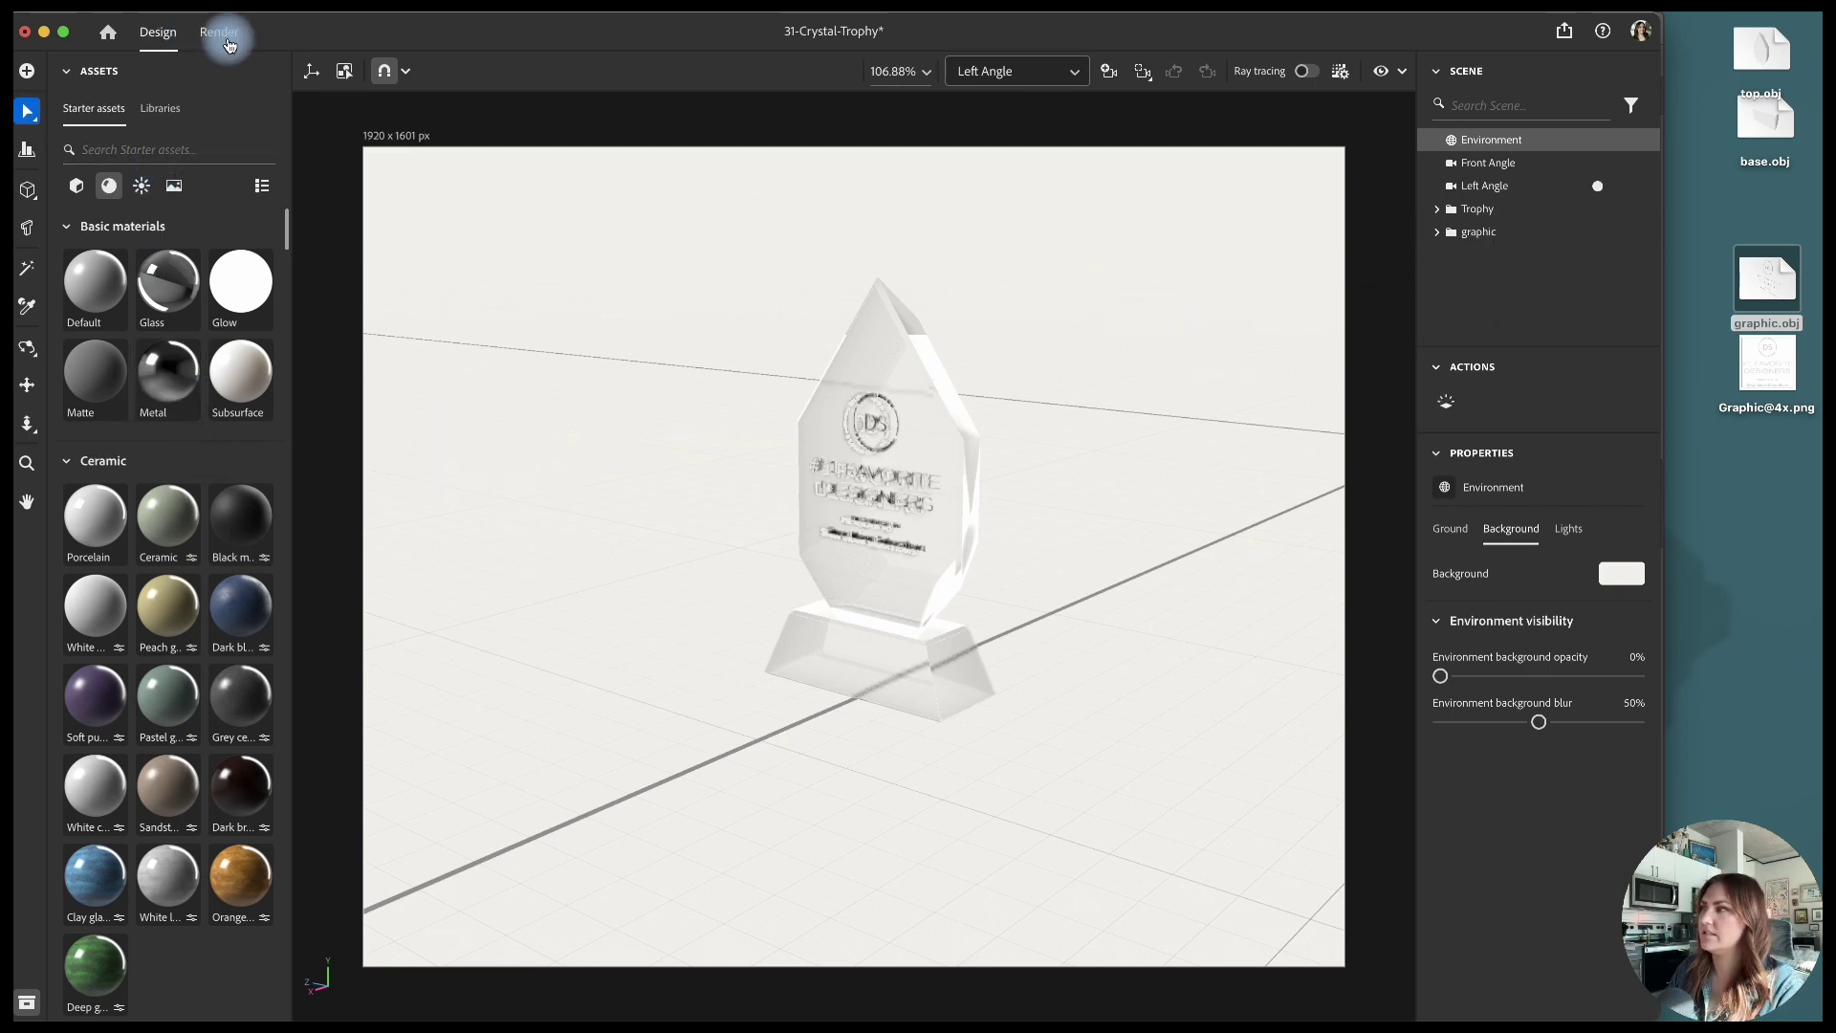
pyautogui.click(219, 31)
pyautogui.click(1591, 435)
pyautogui.click(890, 587)
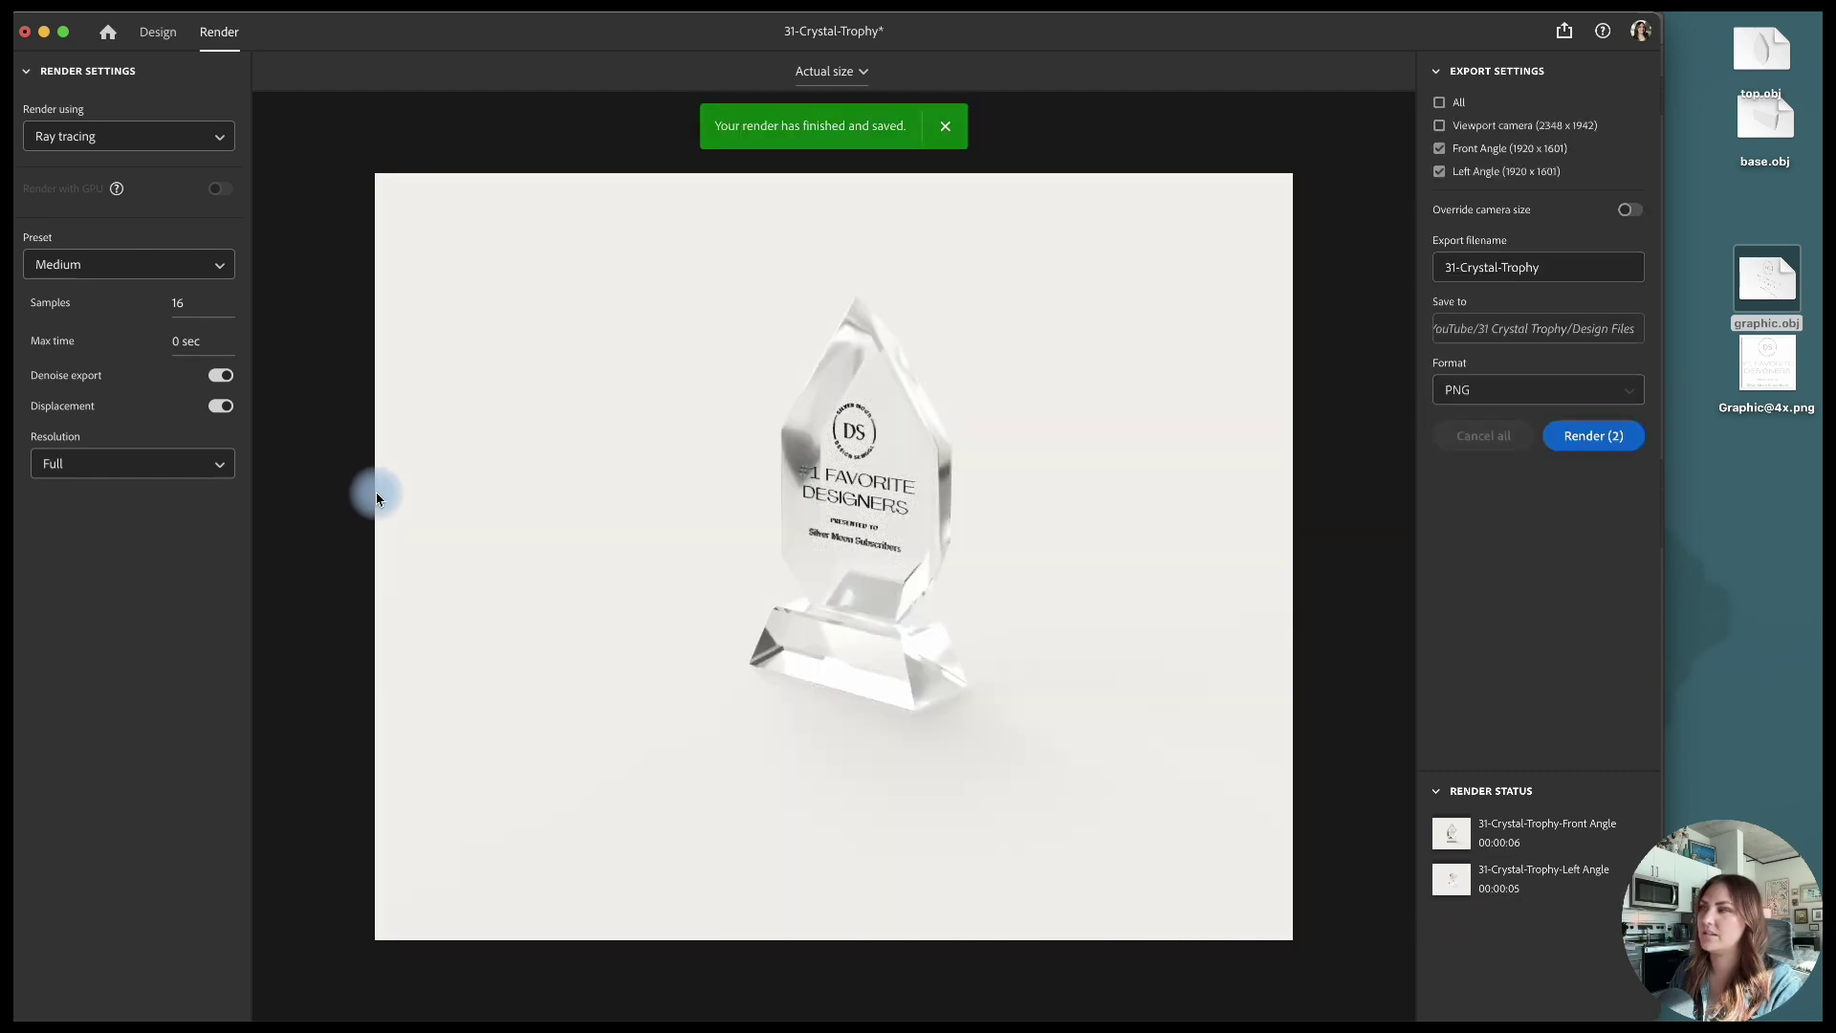
# Step: Set groupNumber_0's Metal roughness to 0.39 and re-render both cameras, overwriting the files
pyautogui.click(158, 44)
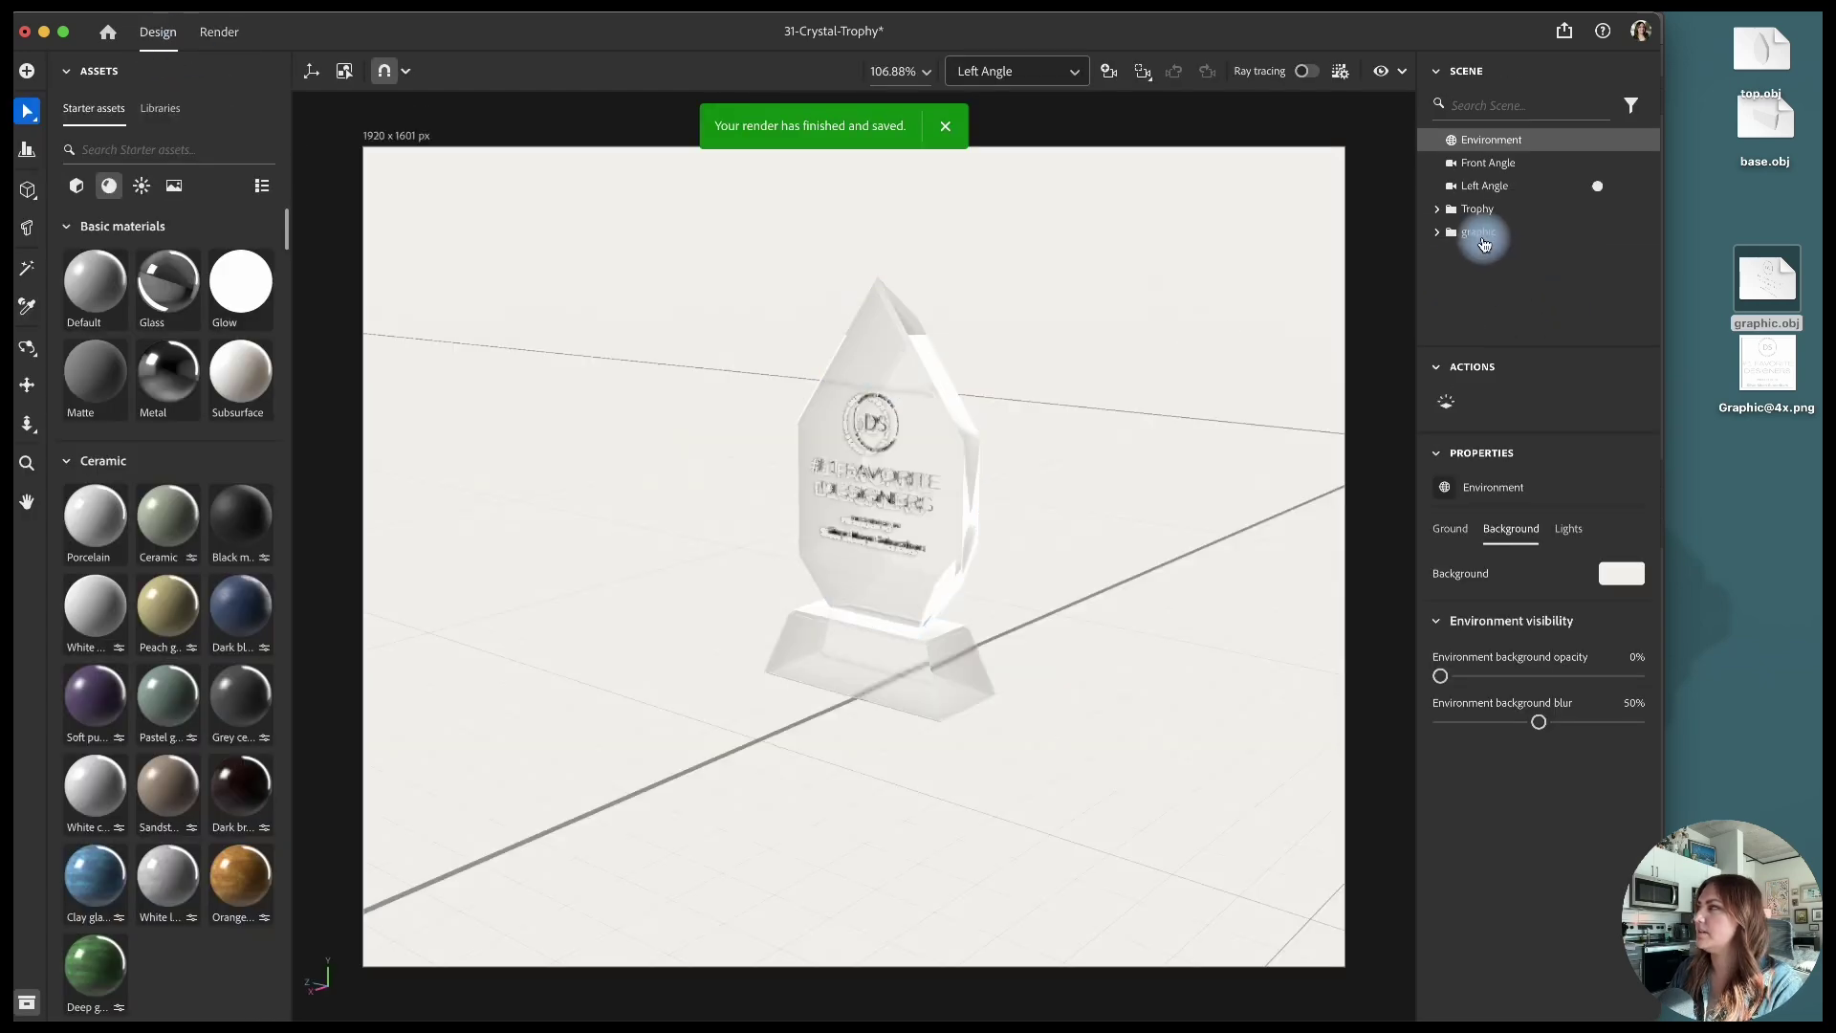
pyautogui.click(1437, 231)
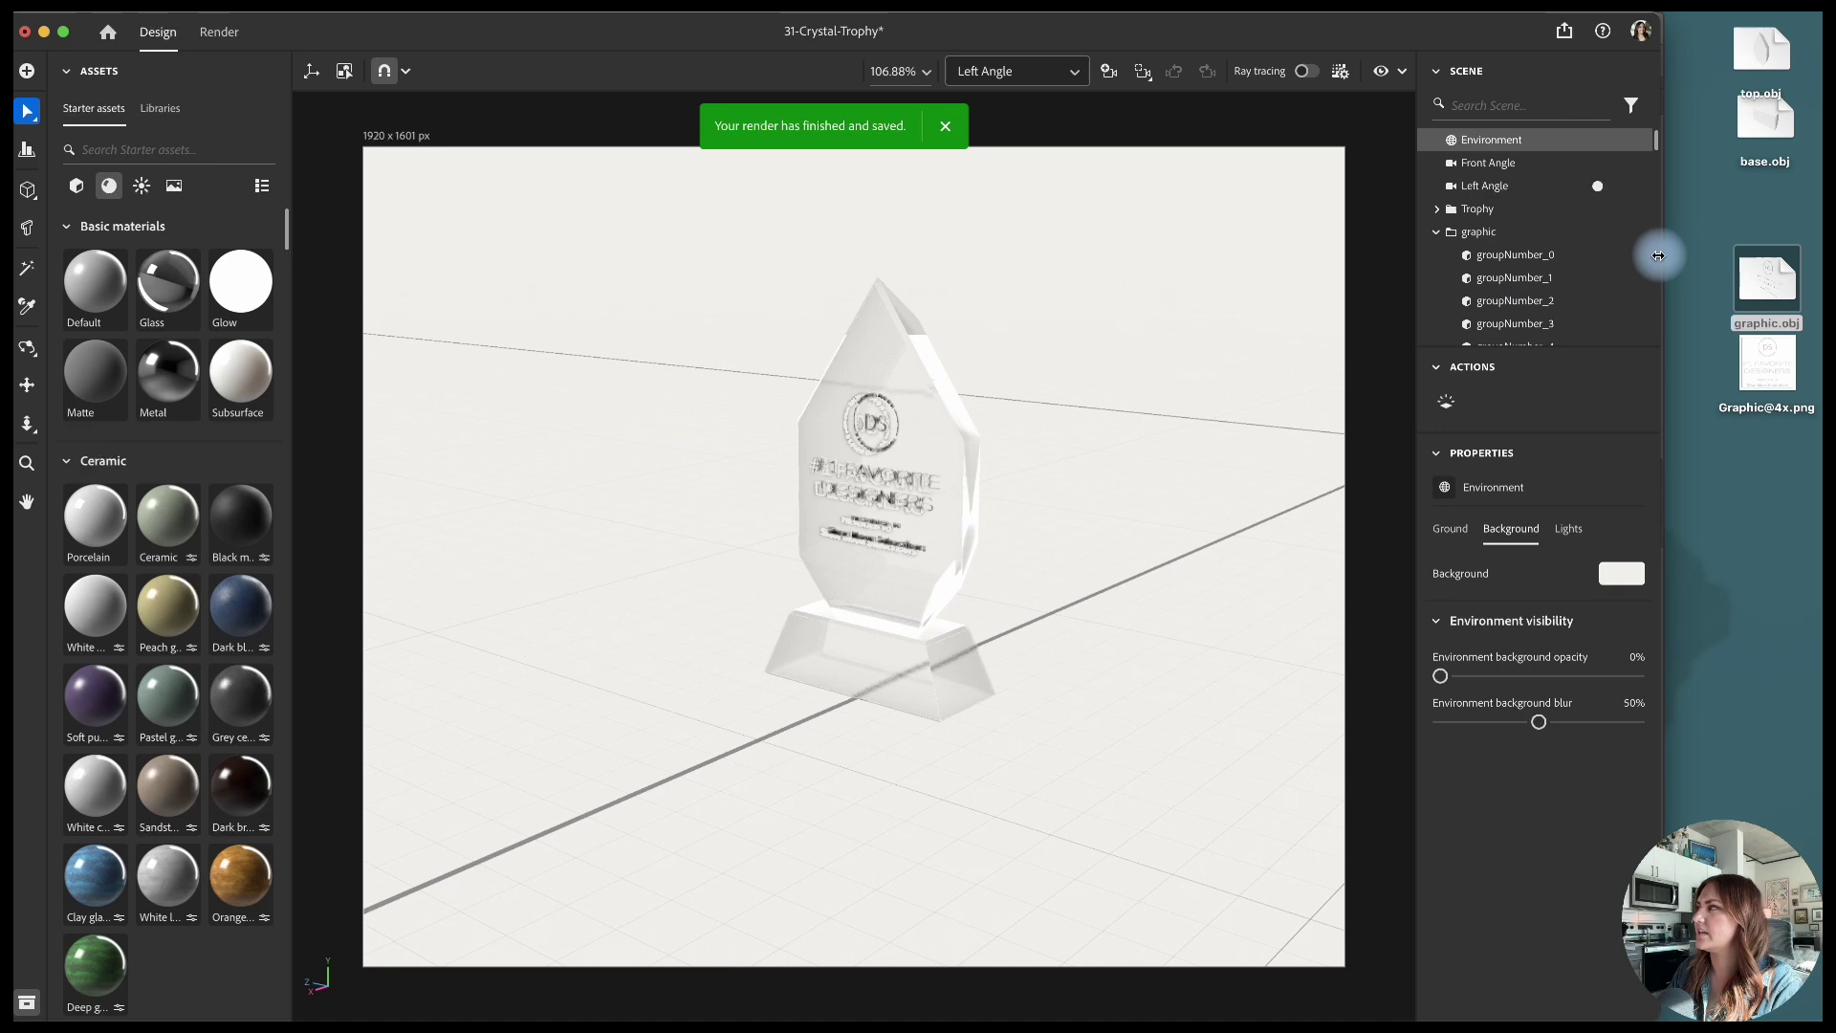
pyautogui.click(1563, 257)
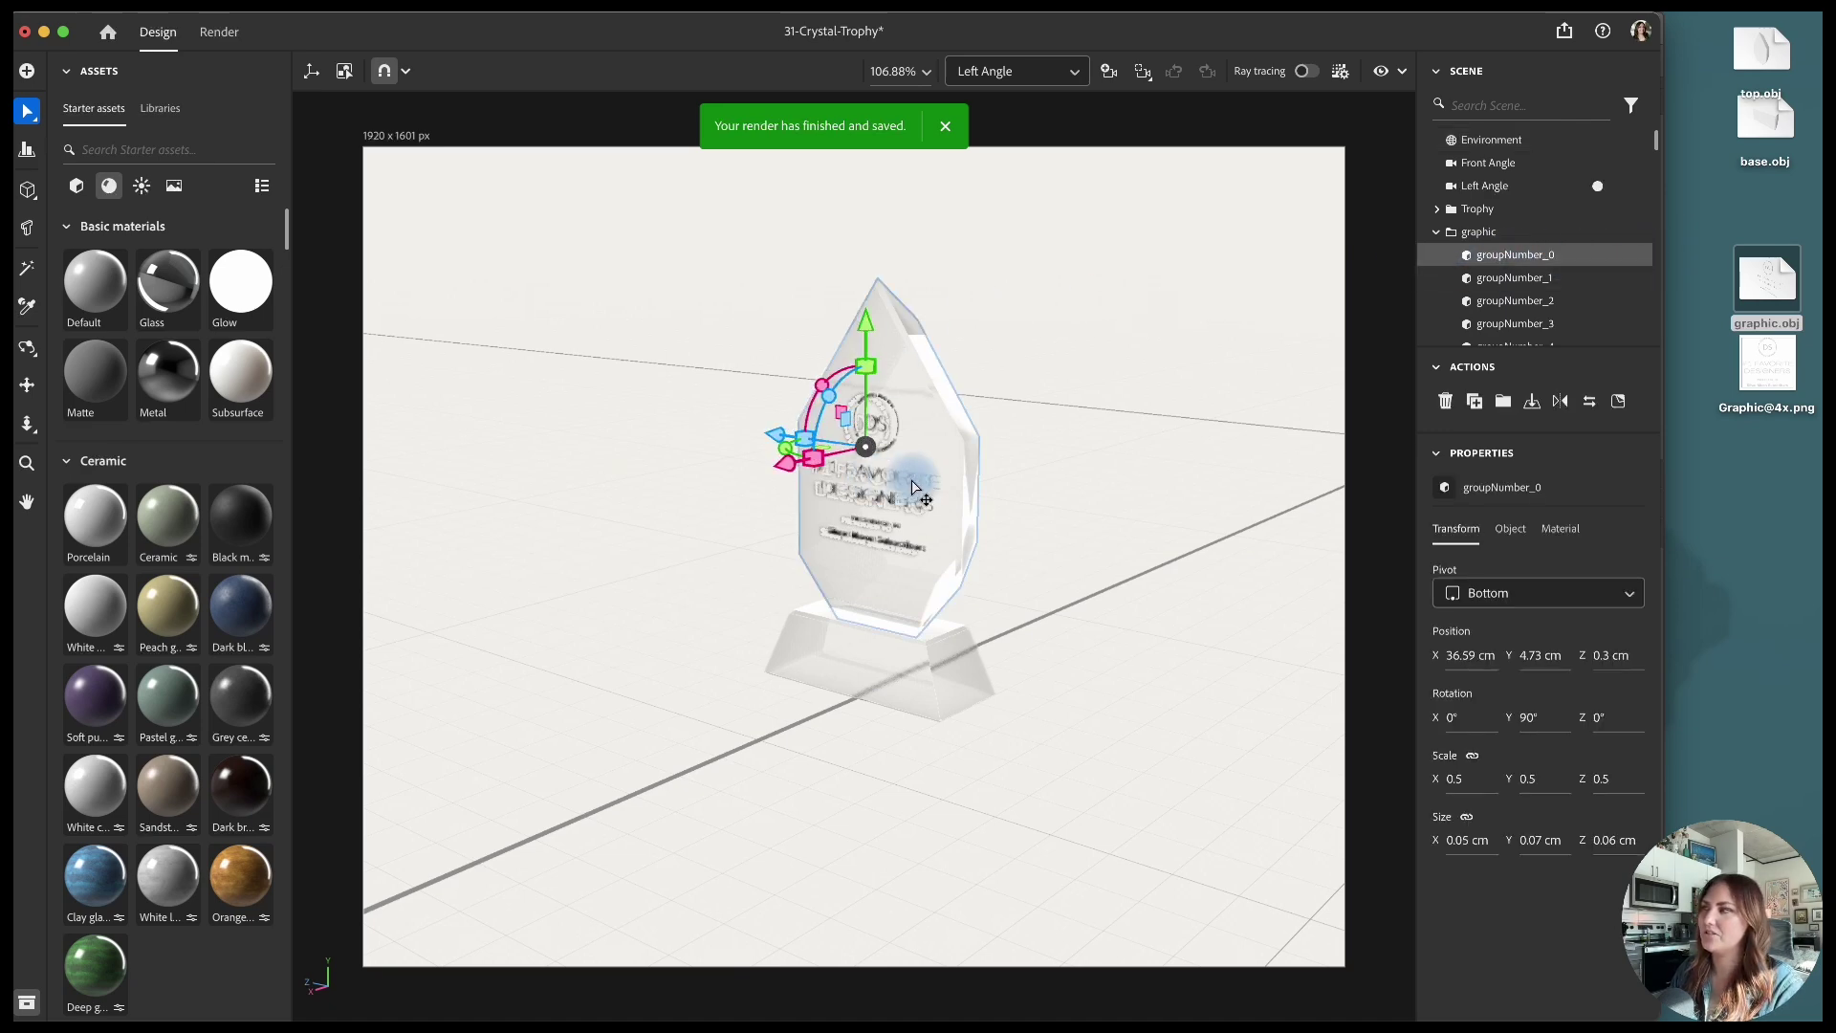
pyautogui.click(1566, 541)
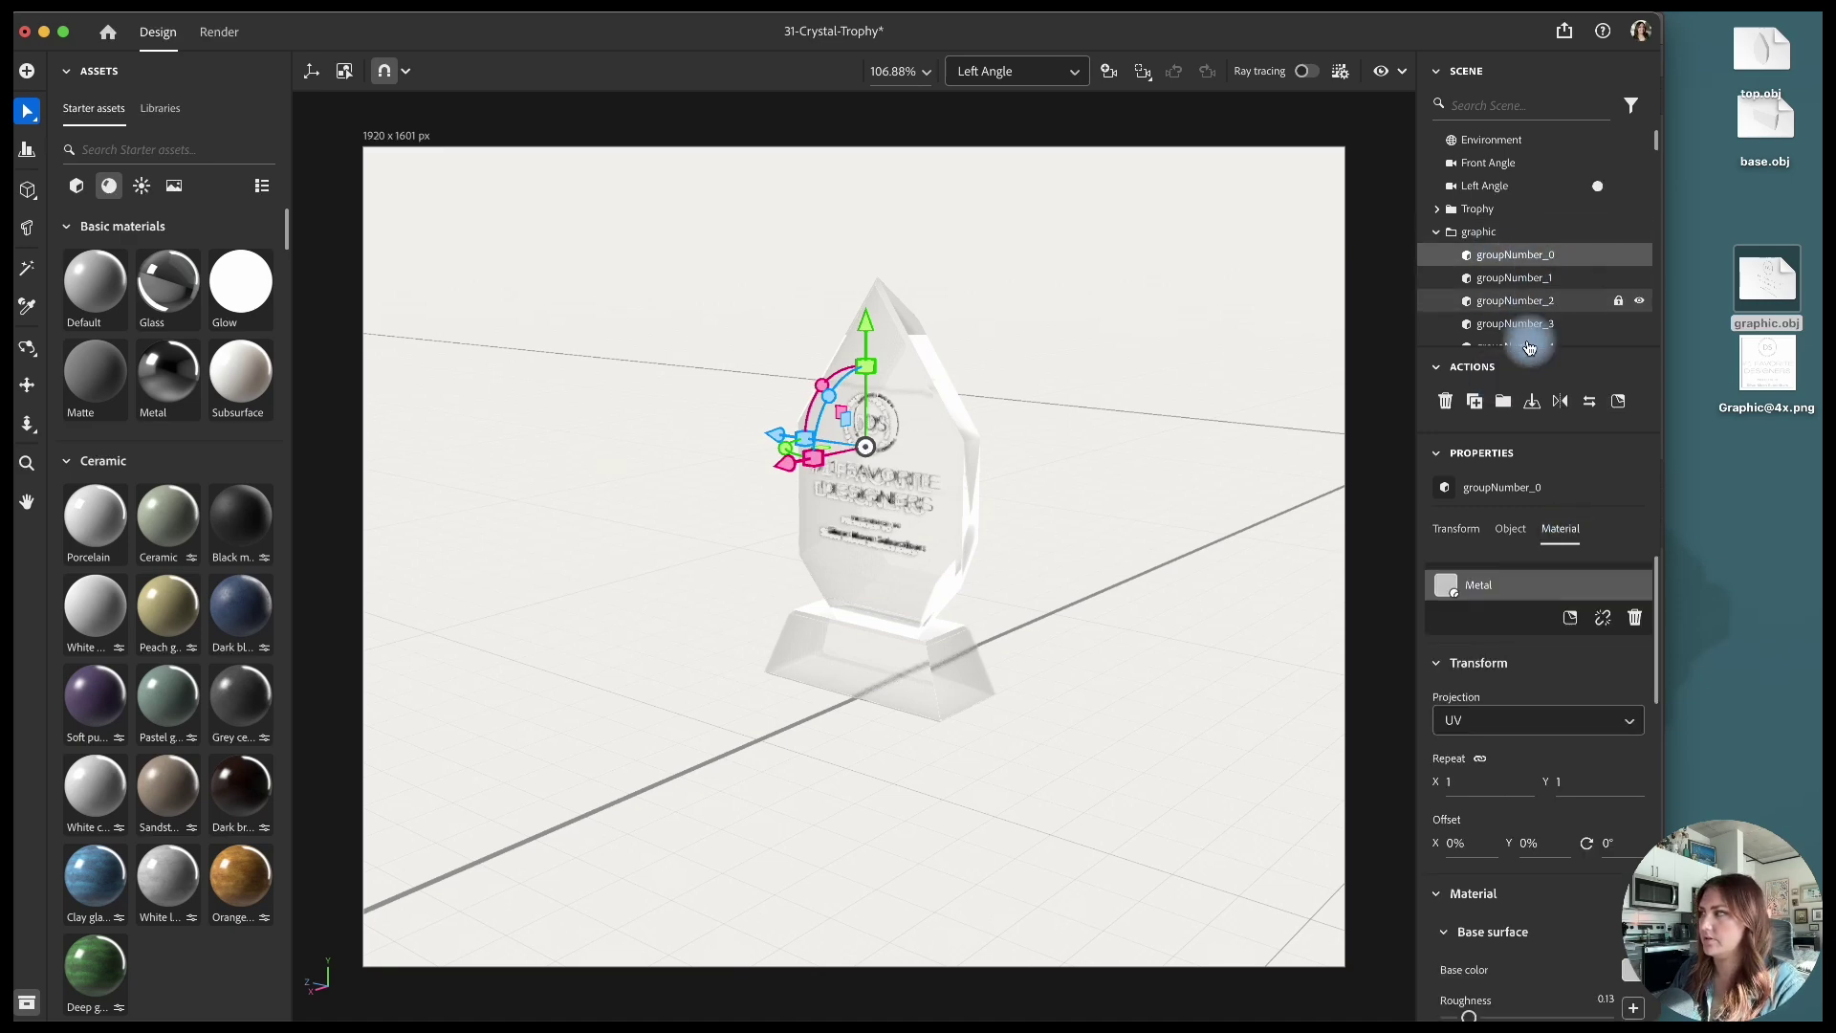
pyautogui.moveTo(1649, 658); pyautogui.dragTo(1650, 756)
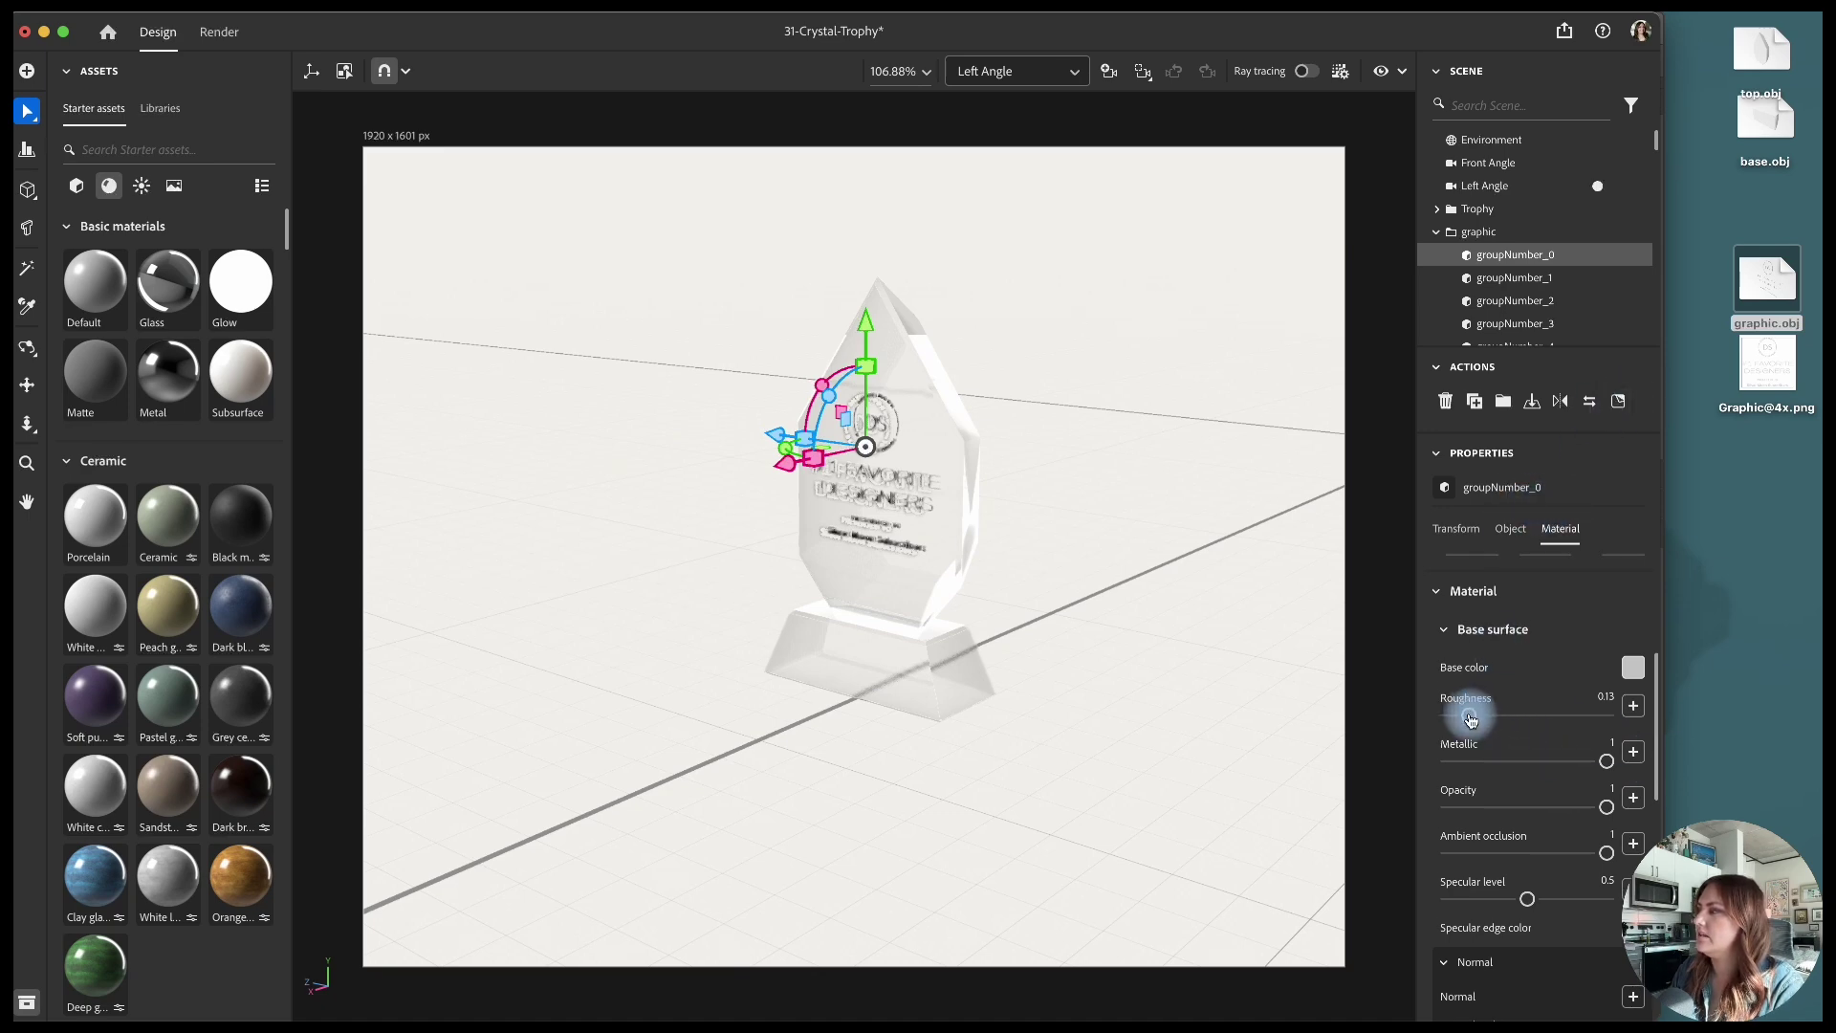
pyautogui.moveTo(1471, 720)
pyautogui.mouseDown()
pyautogui.moveTo(1517, 718)
pyautogui.moveTo(1498, 717)
pyautogui.mouseUp()
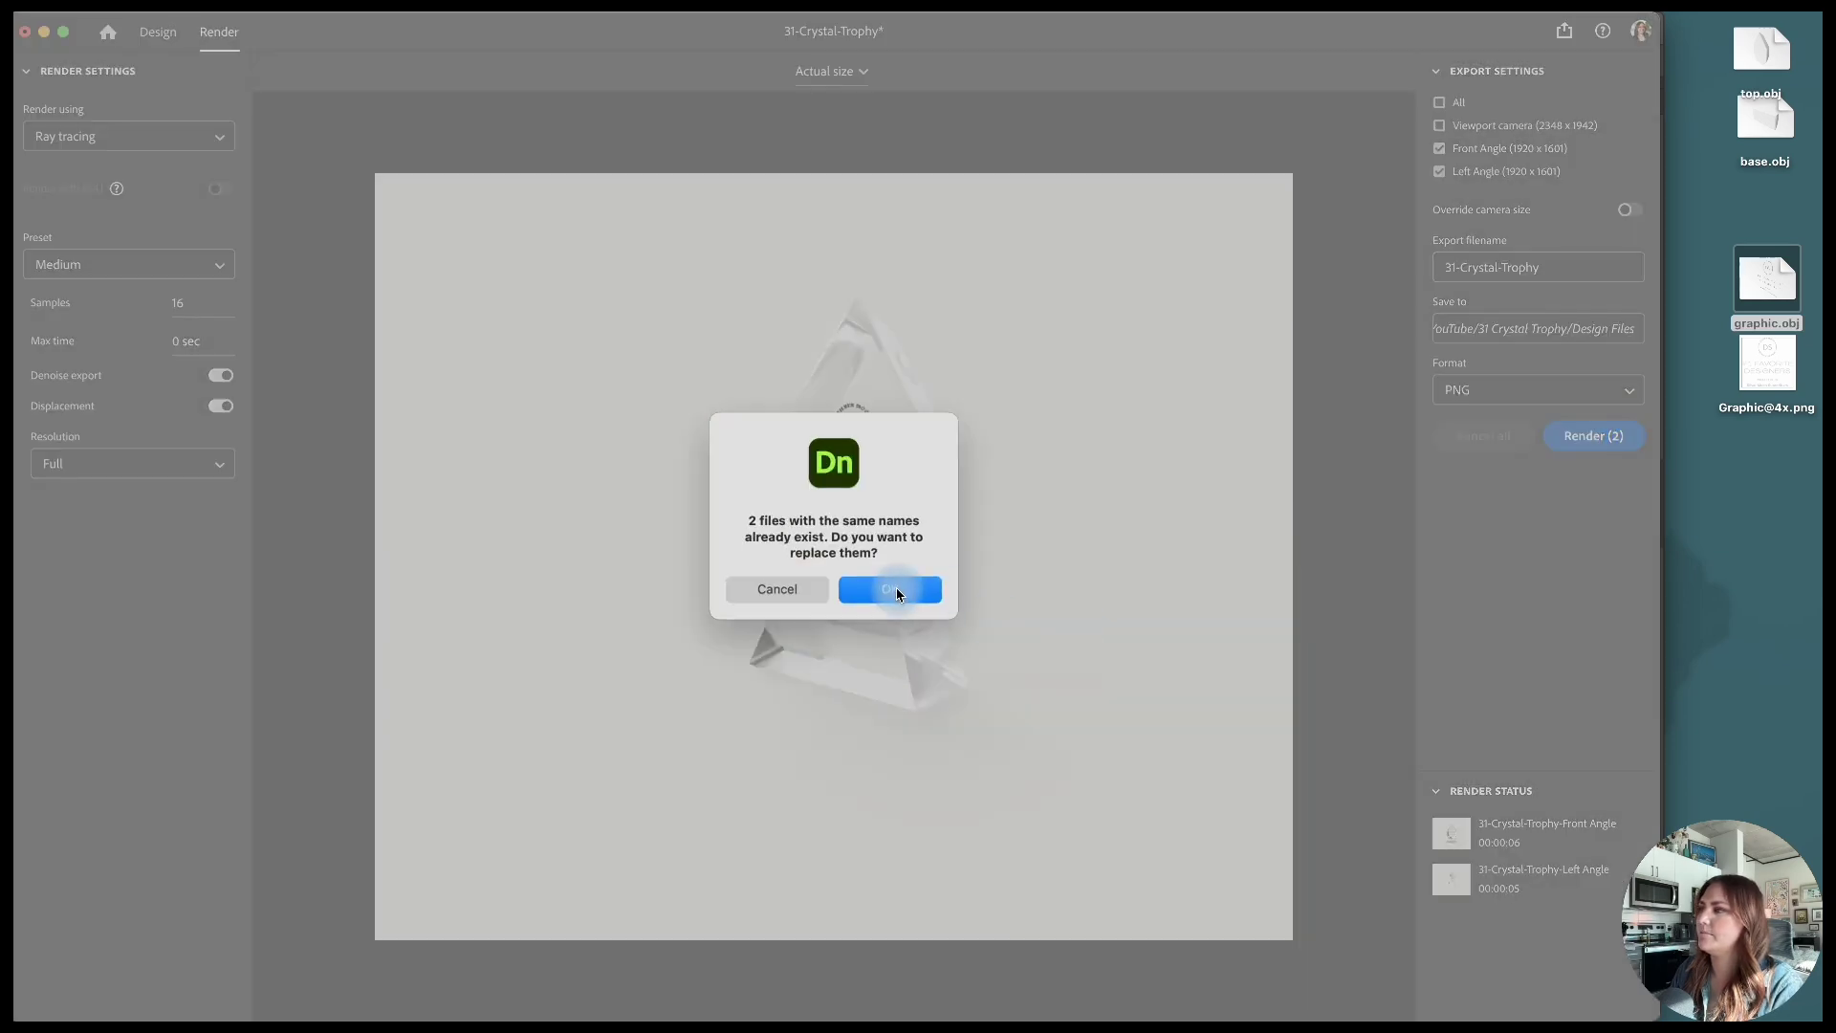
pyautogui.click(888, 586)
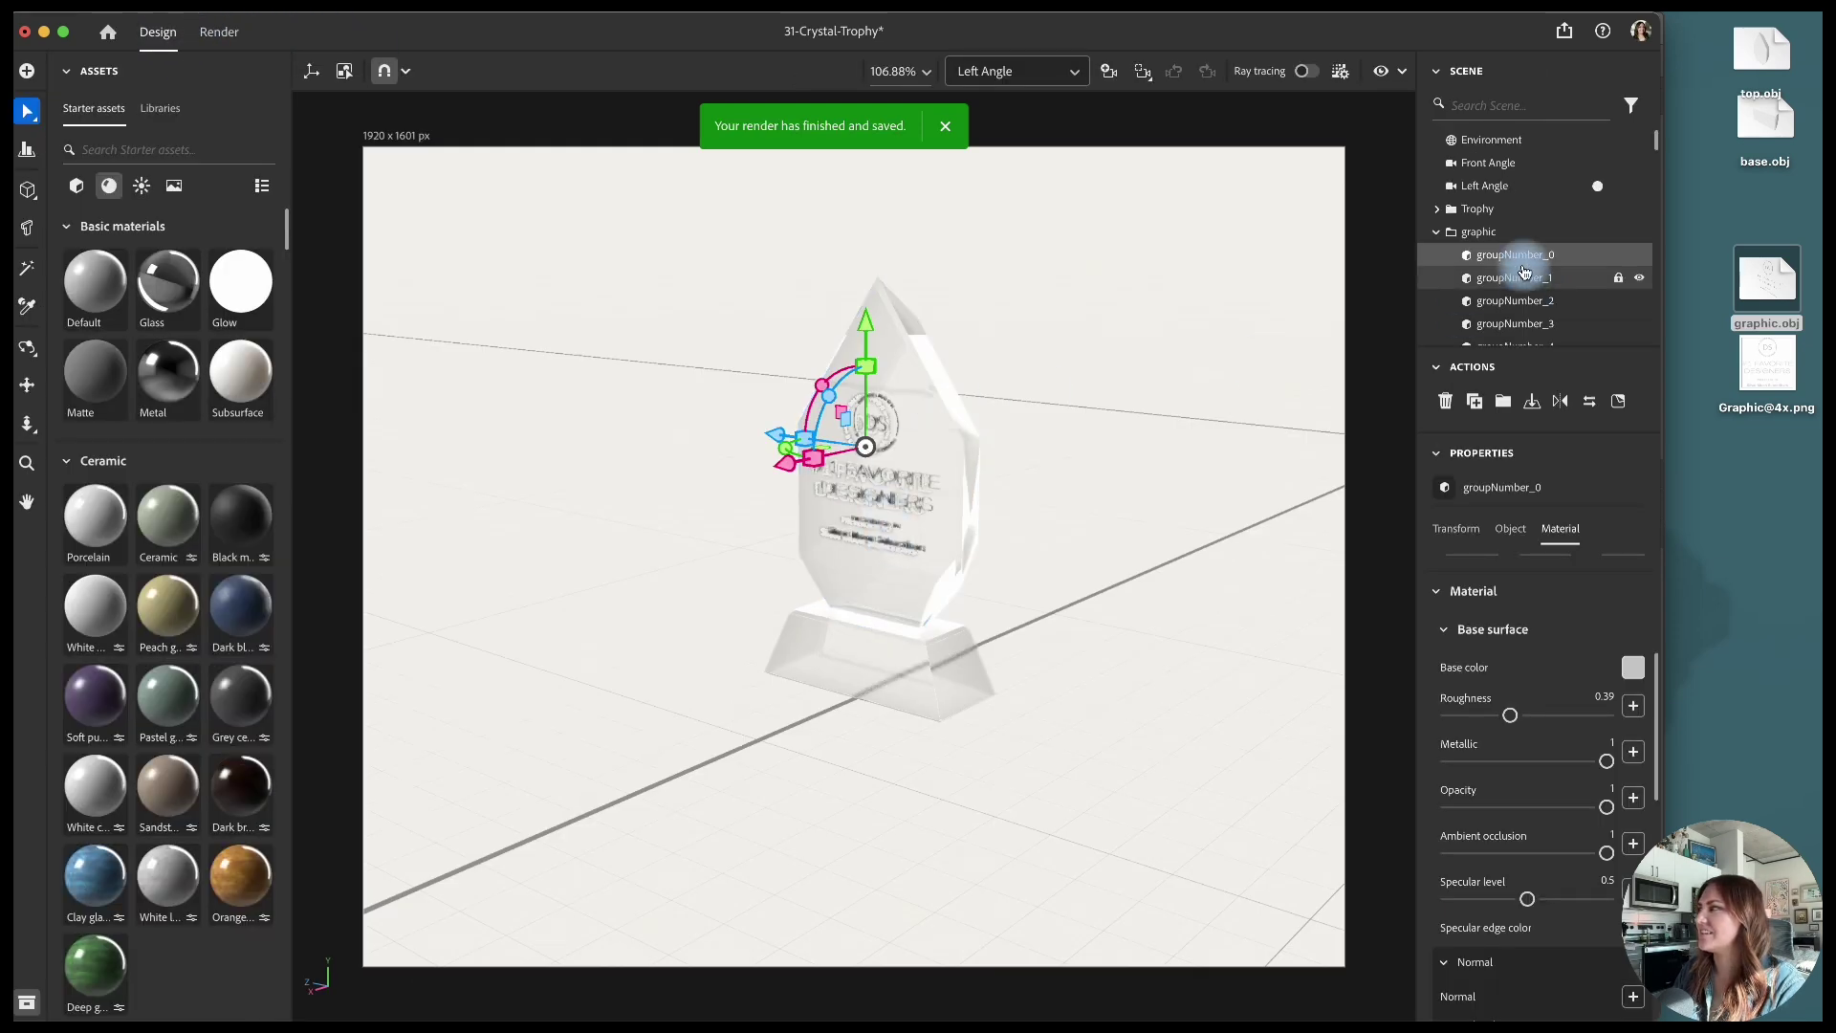
pyautogui.click(1437, 234)
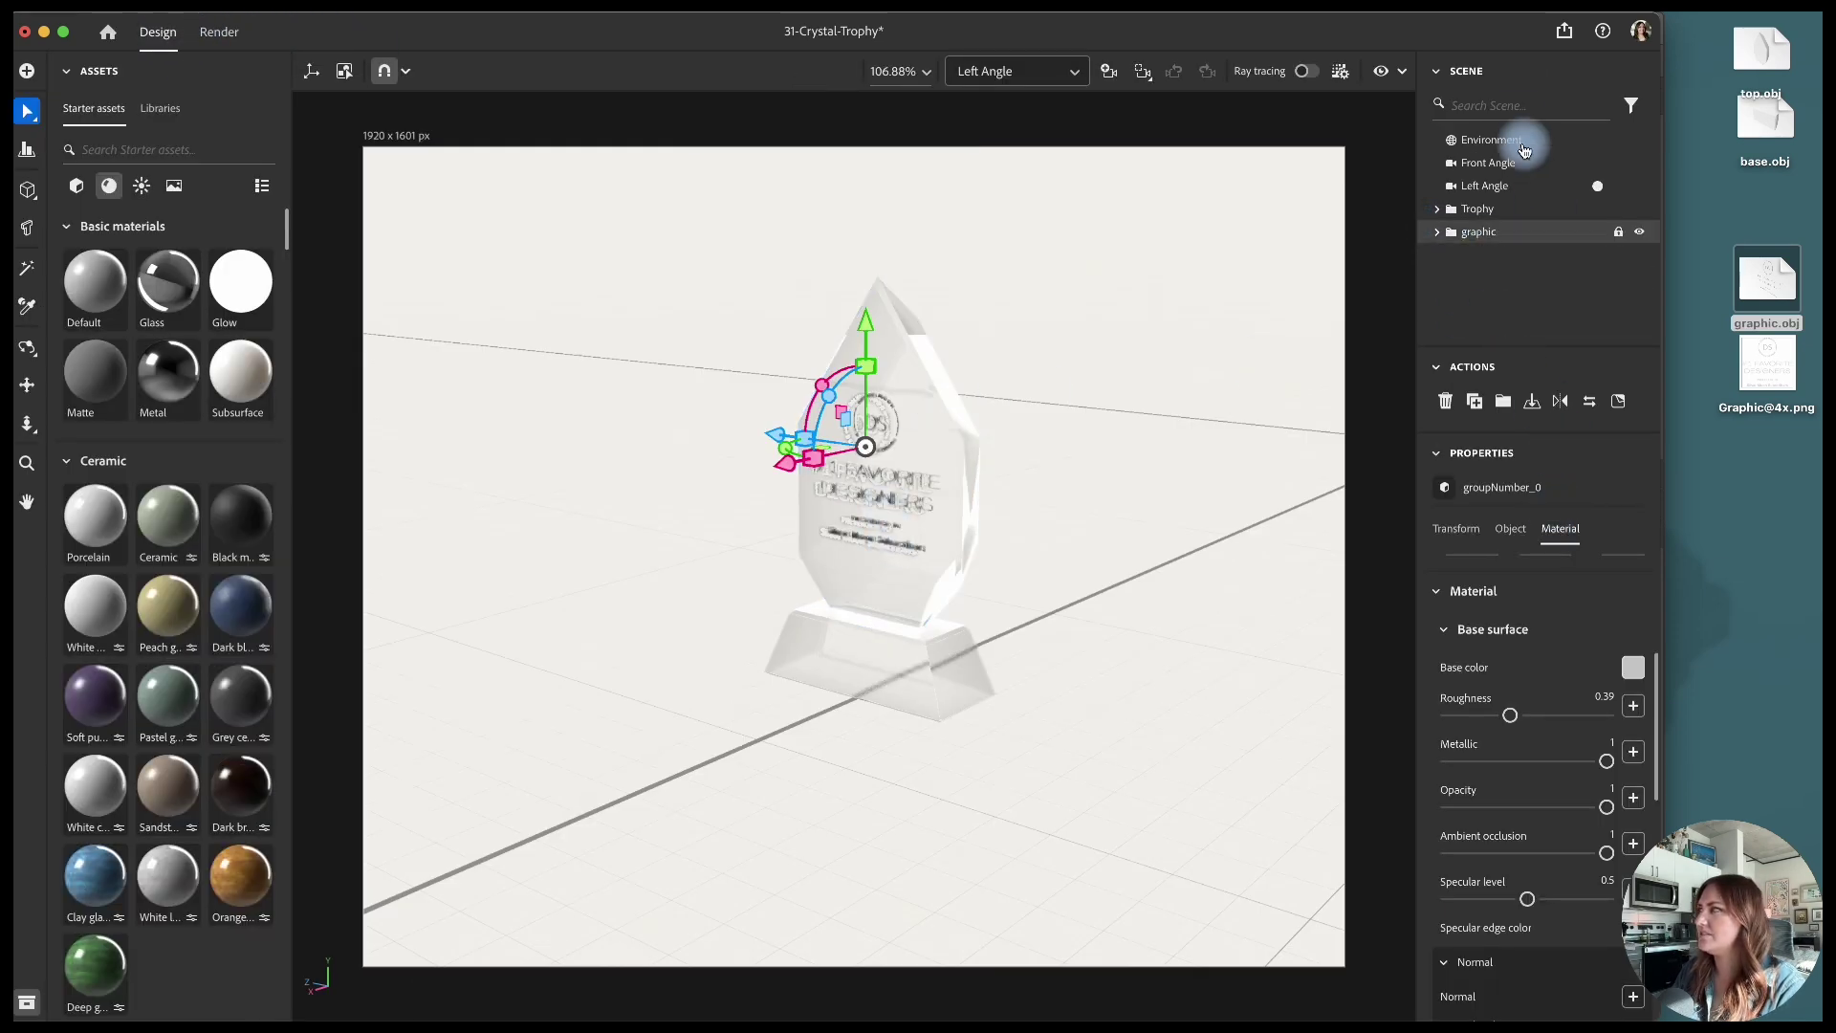